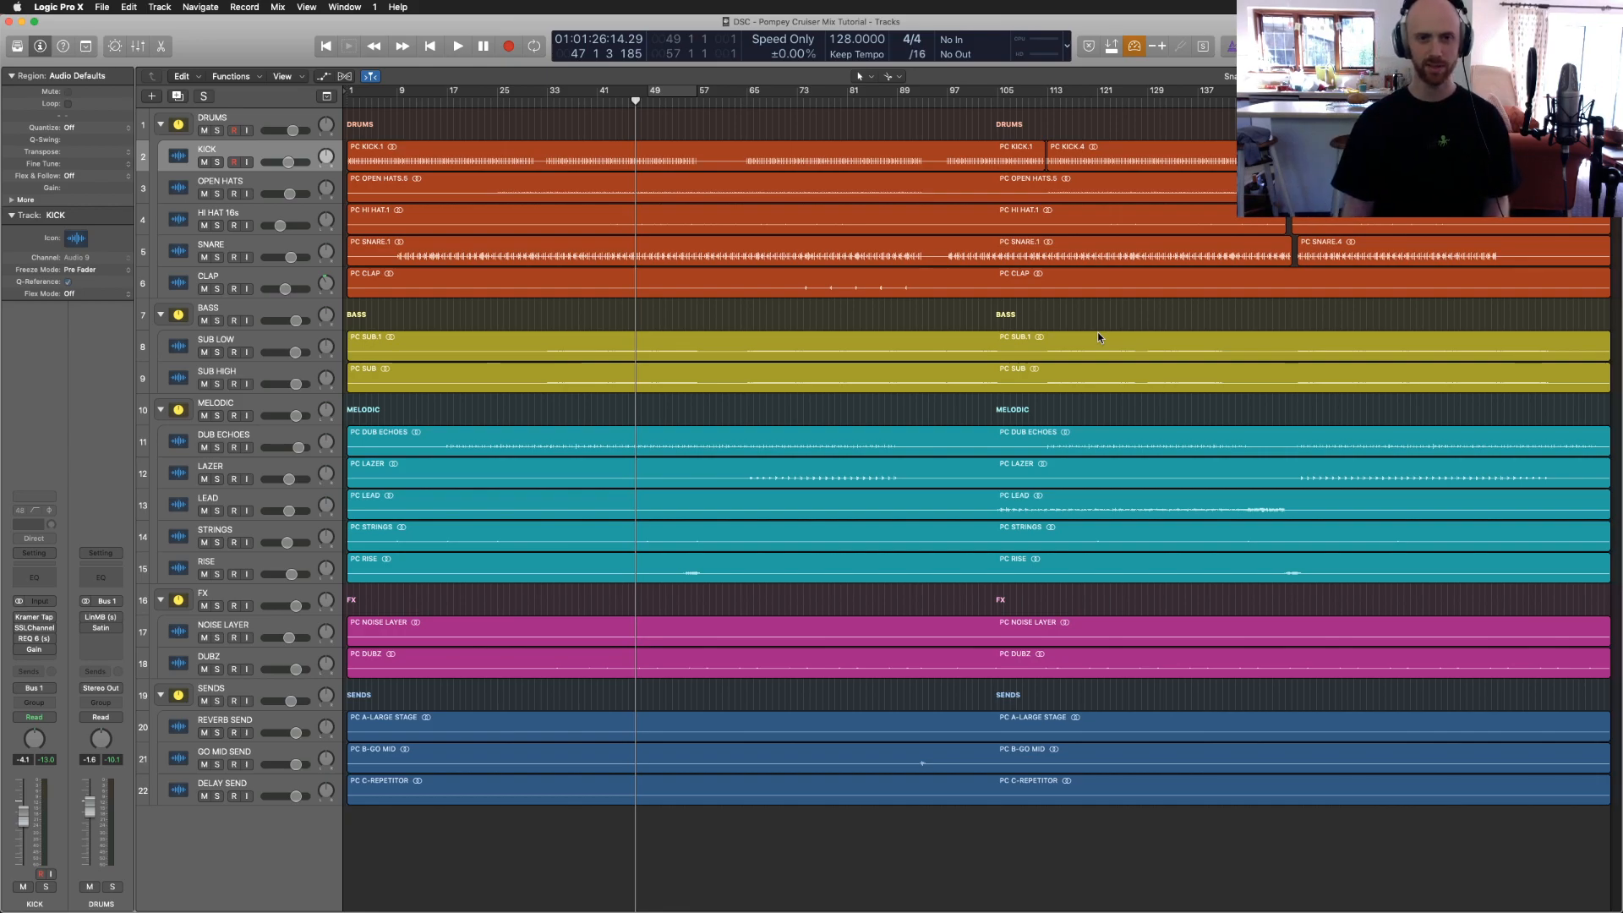
Step: Return the playhead to bar 1, then switch to Chrome's Facebook Live Producer page
key("Return")
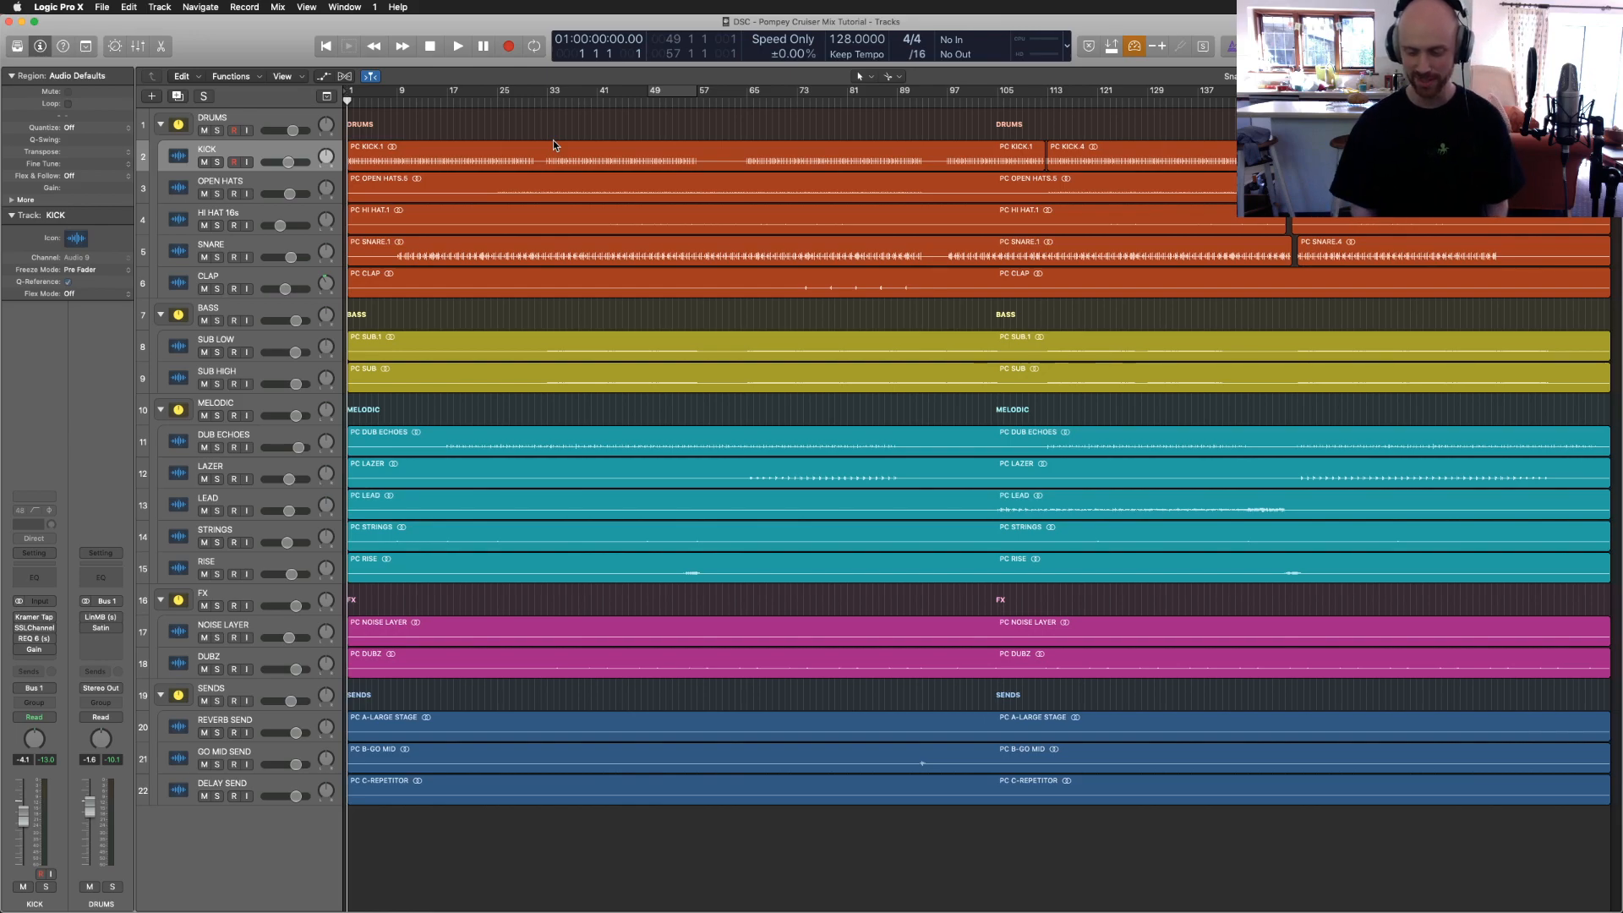
left_click(470, 145)
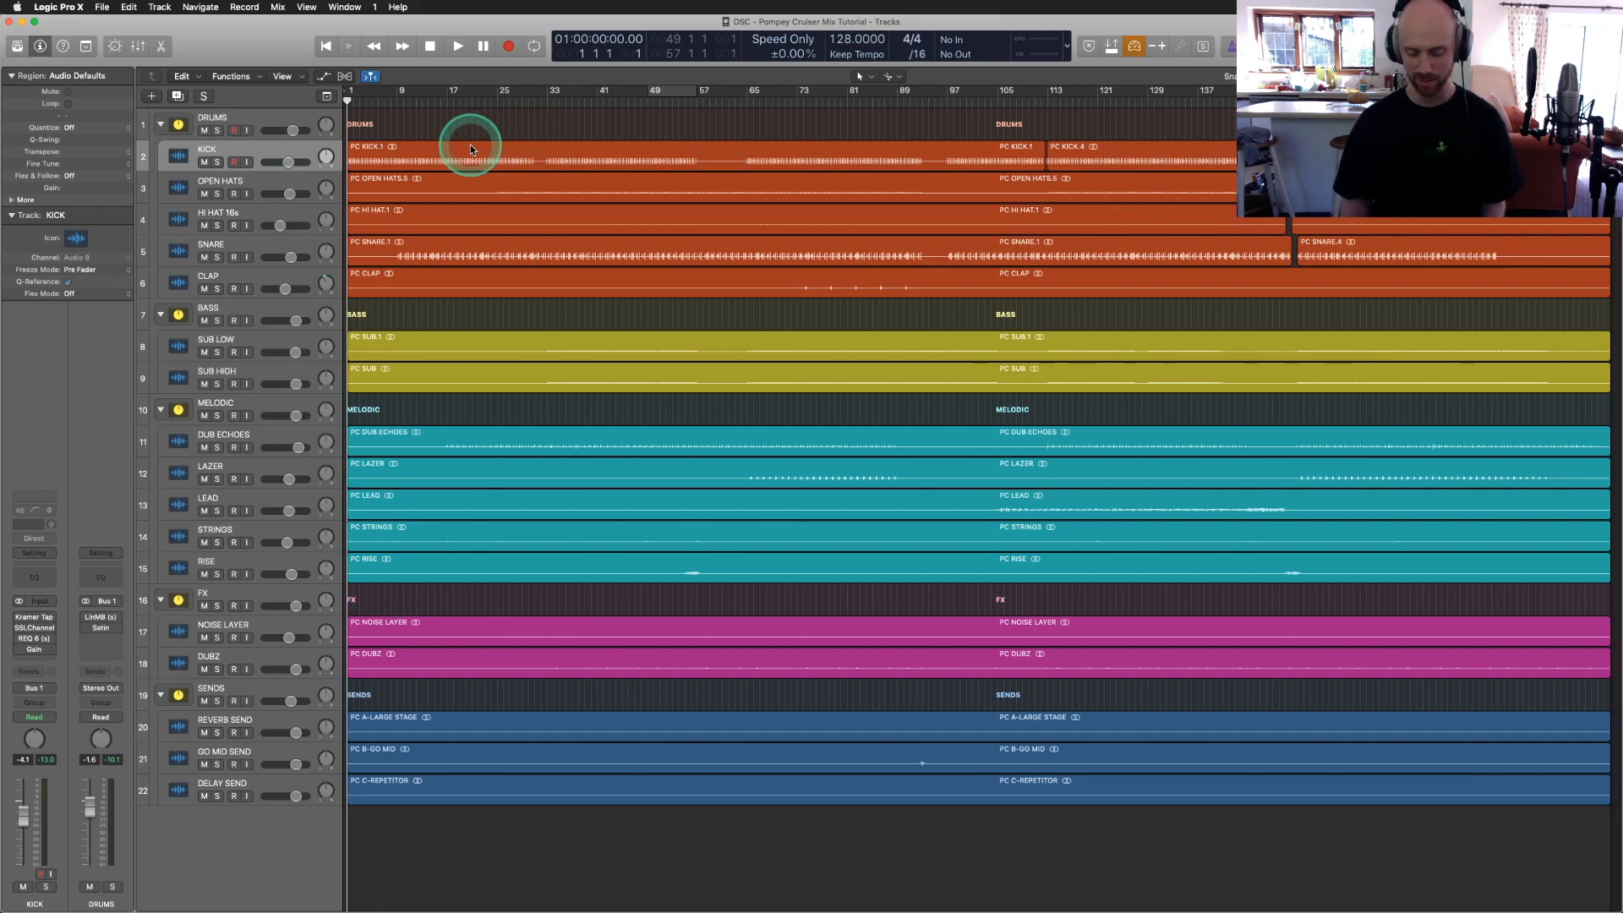
key("ctrl+Up")
left_click(311, 466)
Step: Check the running live stream in Live Producer, then show all windows in Mission Control
left_click(184, 631)
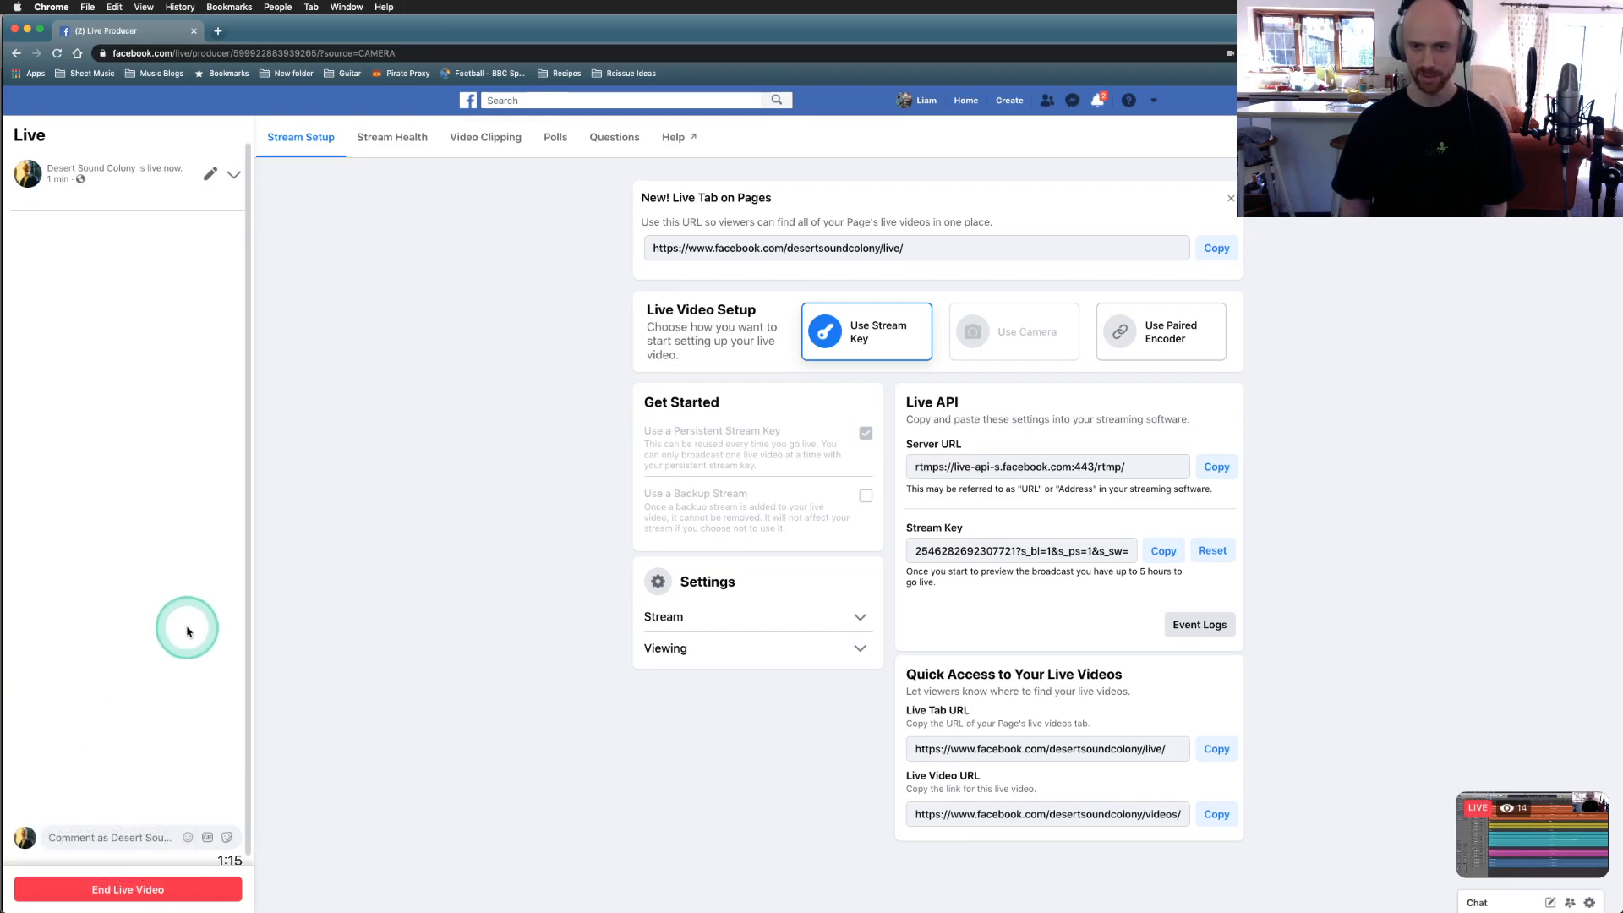
left_click(276, 580)
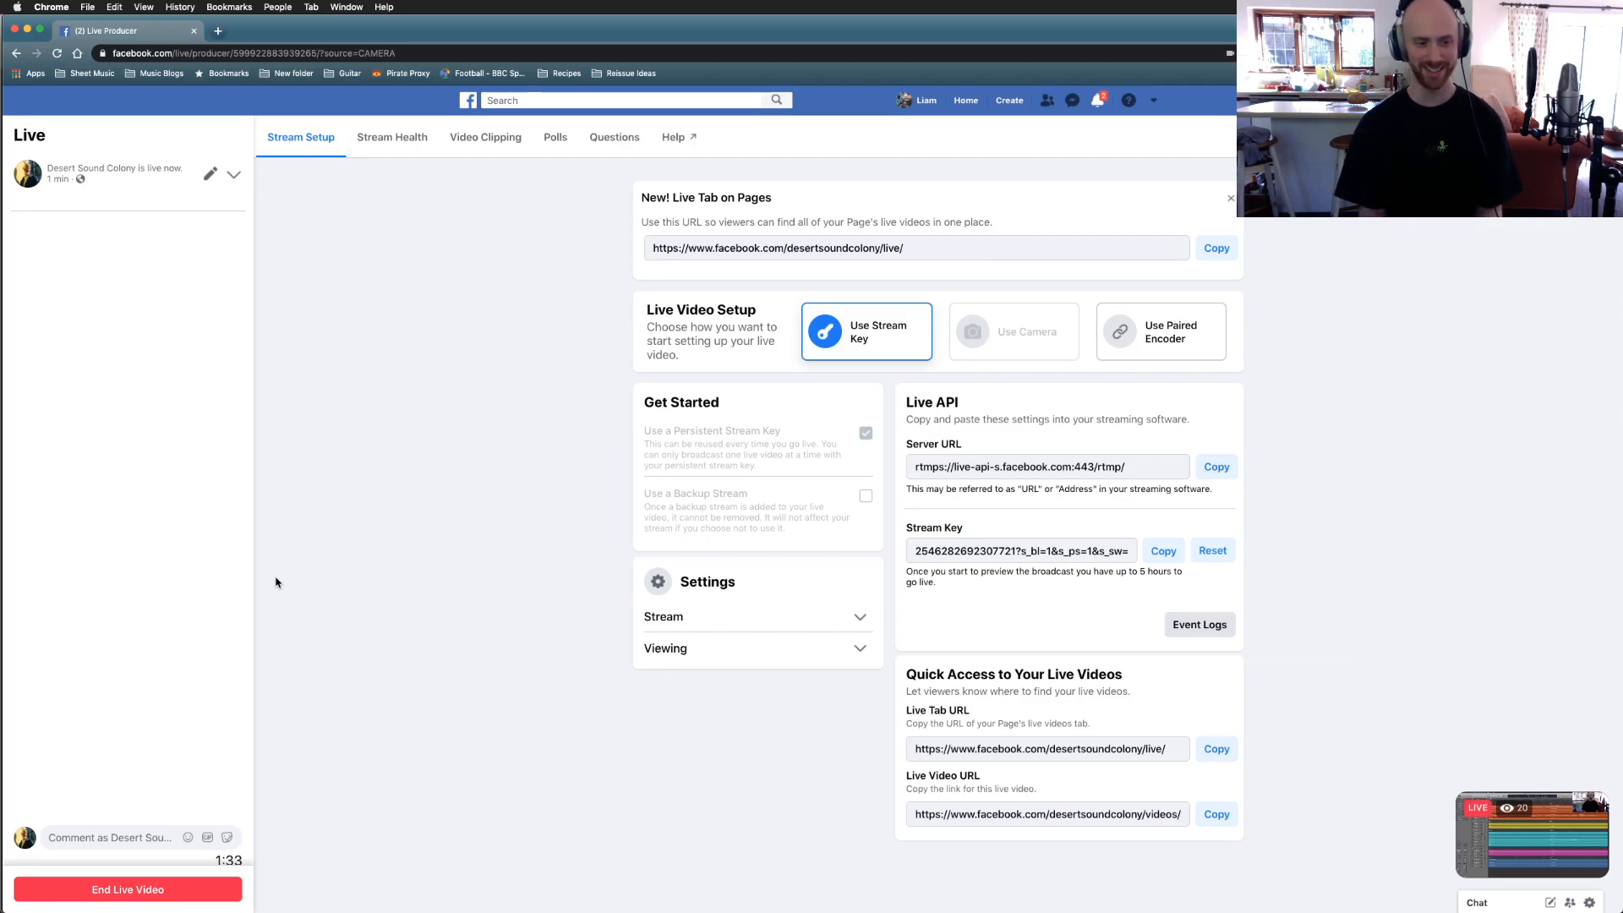
key("ctrl+Up")
Step: Bring the Logic Pro X window with the Pompey Cruiser Mix Tutorial back to full screen
left_click(1281, 350)
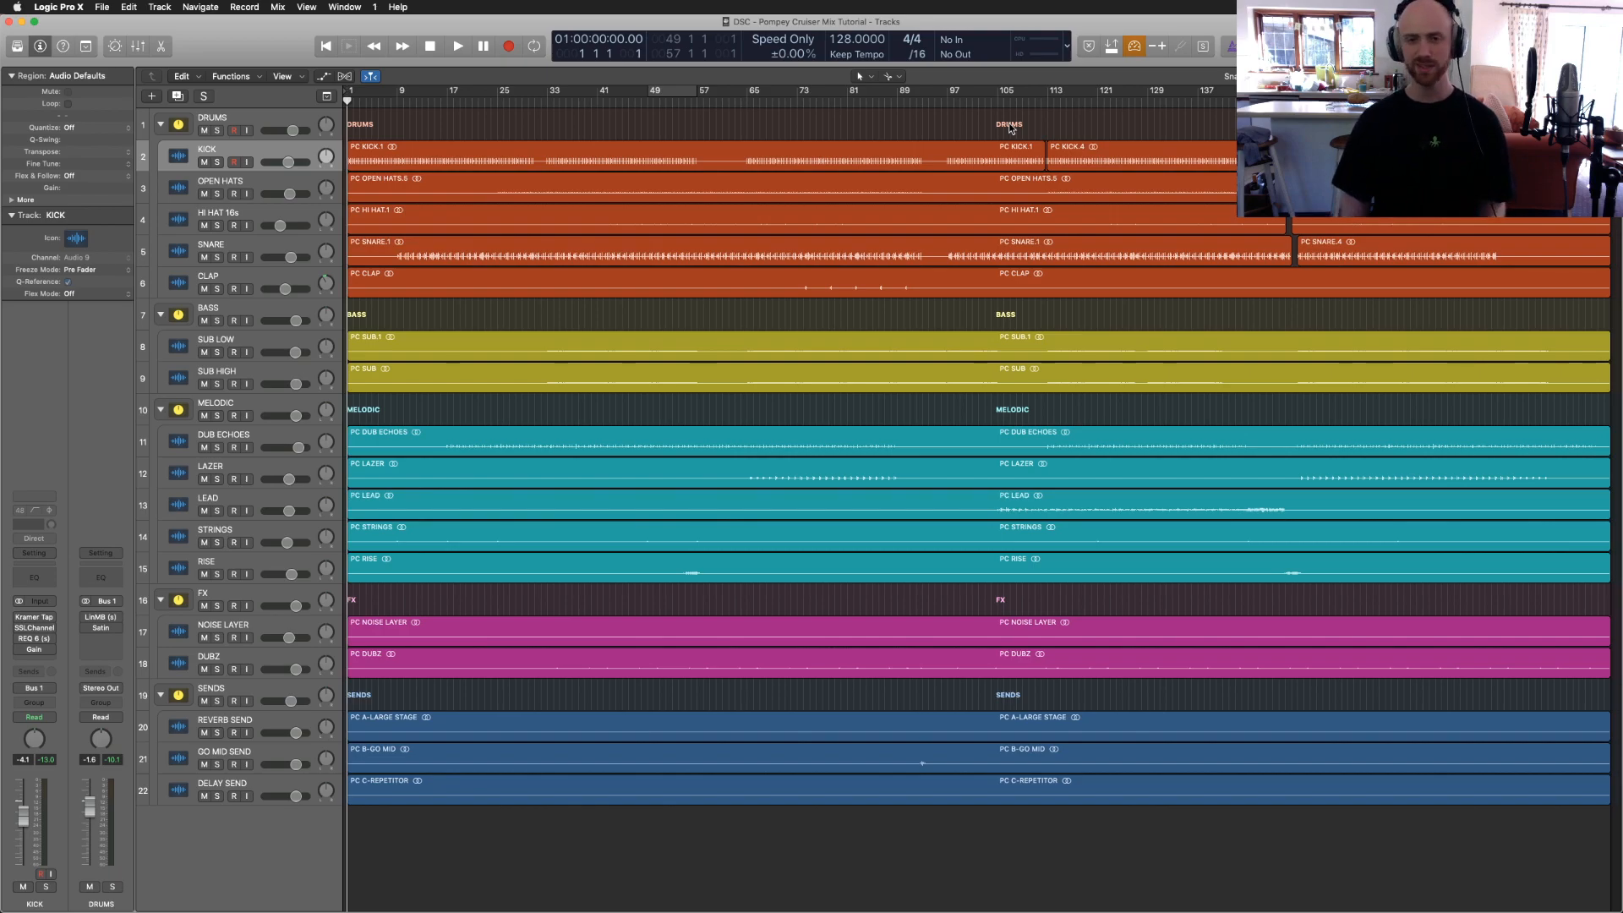
left_click(970, 117)
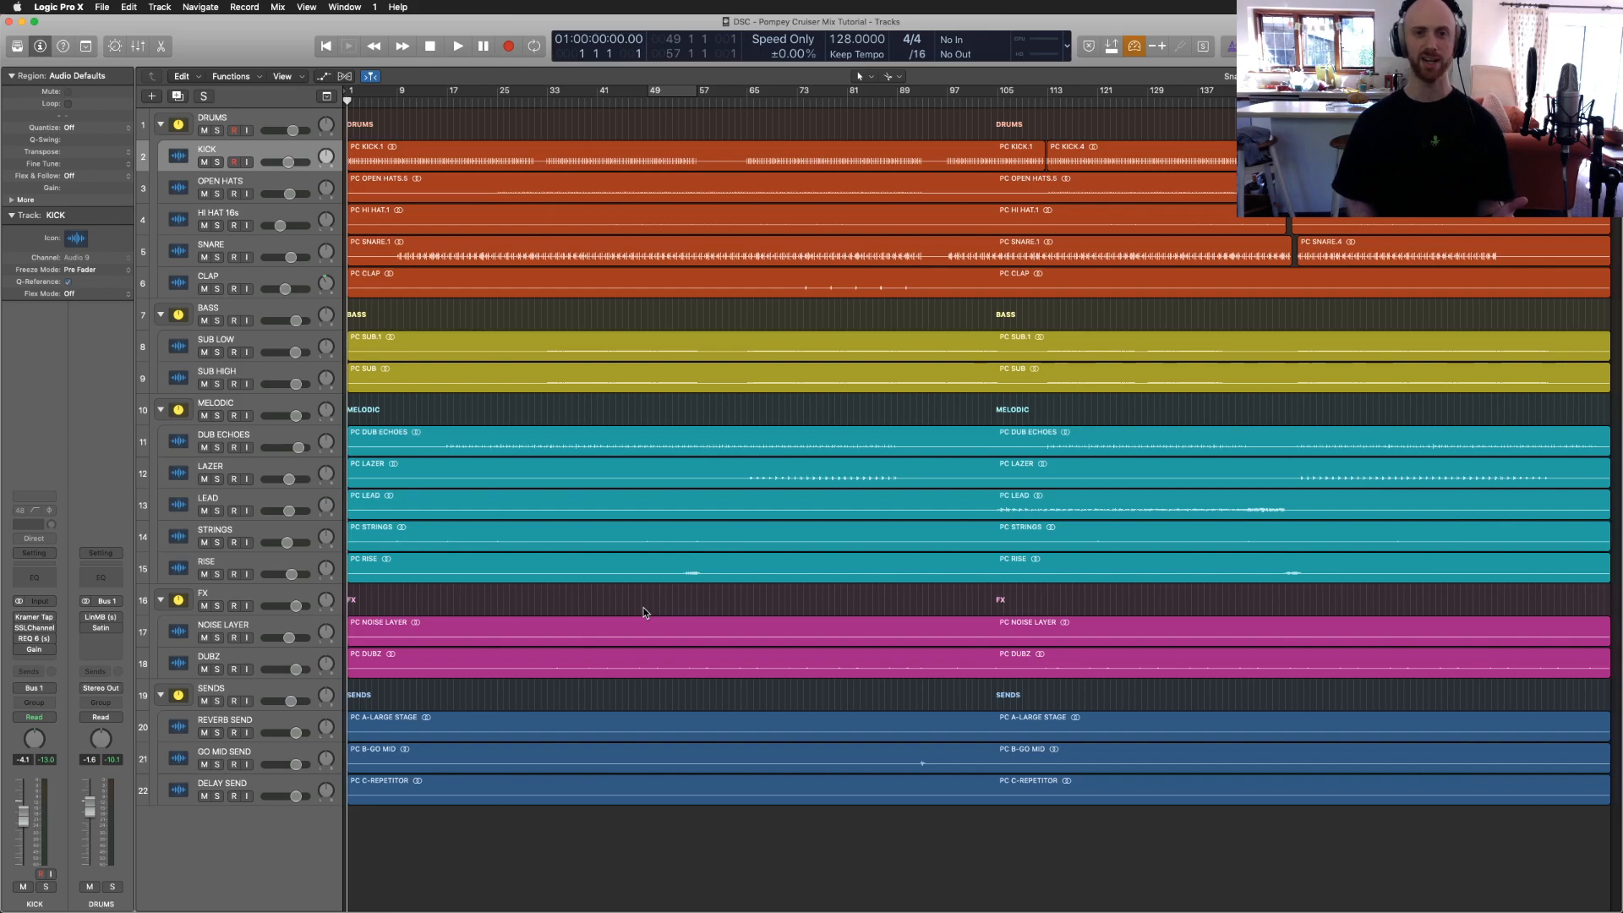
Step: Open the Mixer and inspect the CLAP channel's SSLChannel and REQ 6 plugins, then close both
key("x")
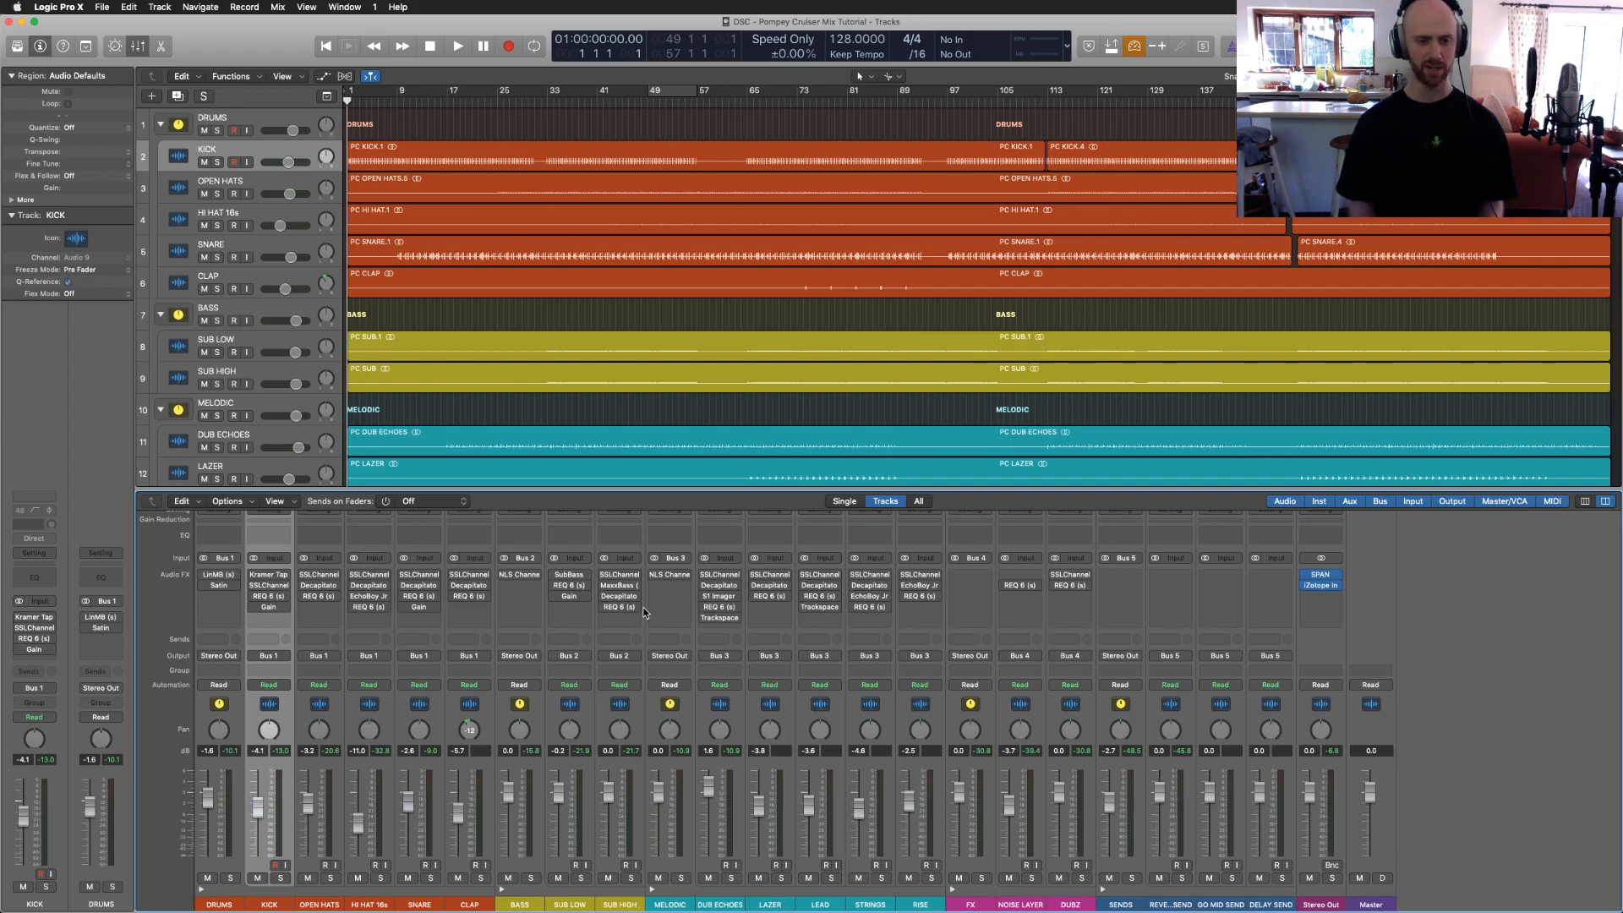
left_click(471, 575)
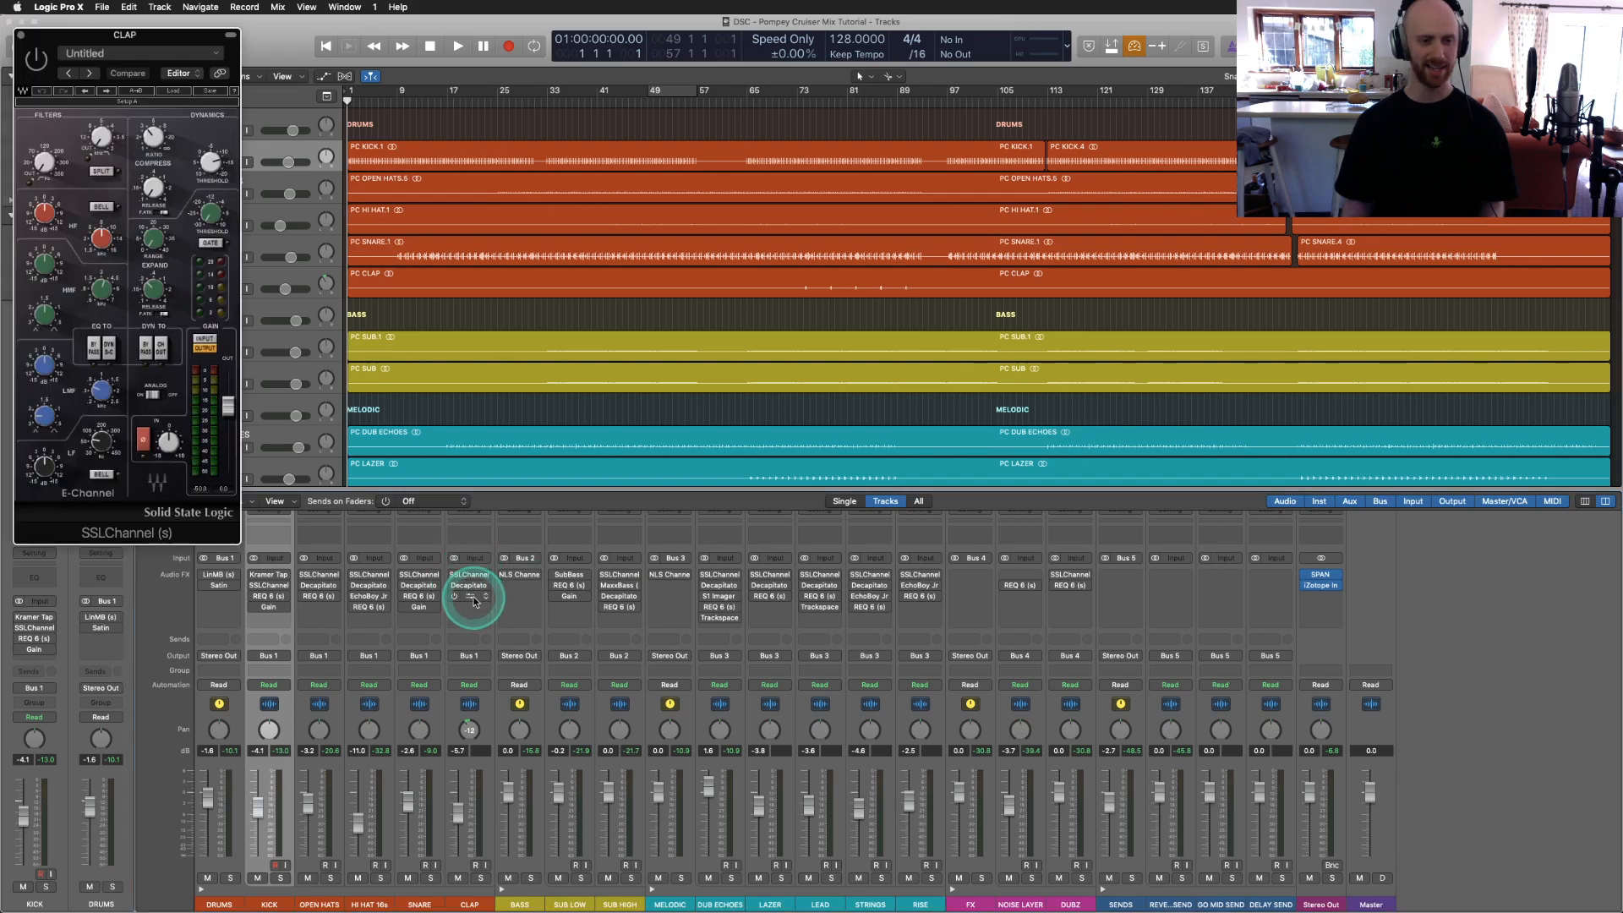
left_click(470, 594)
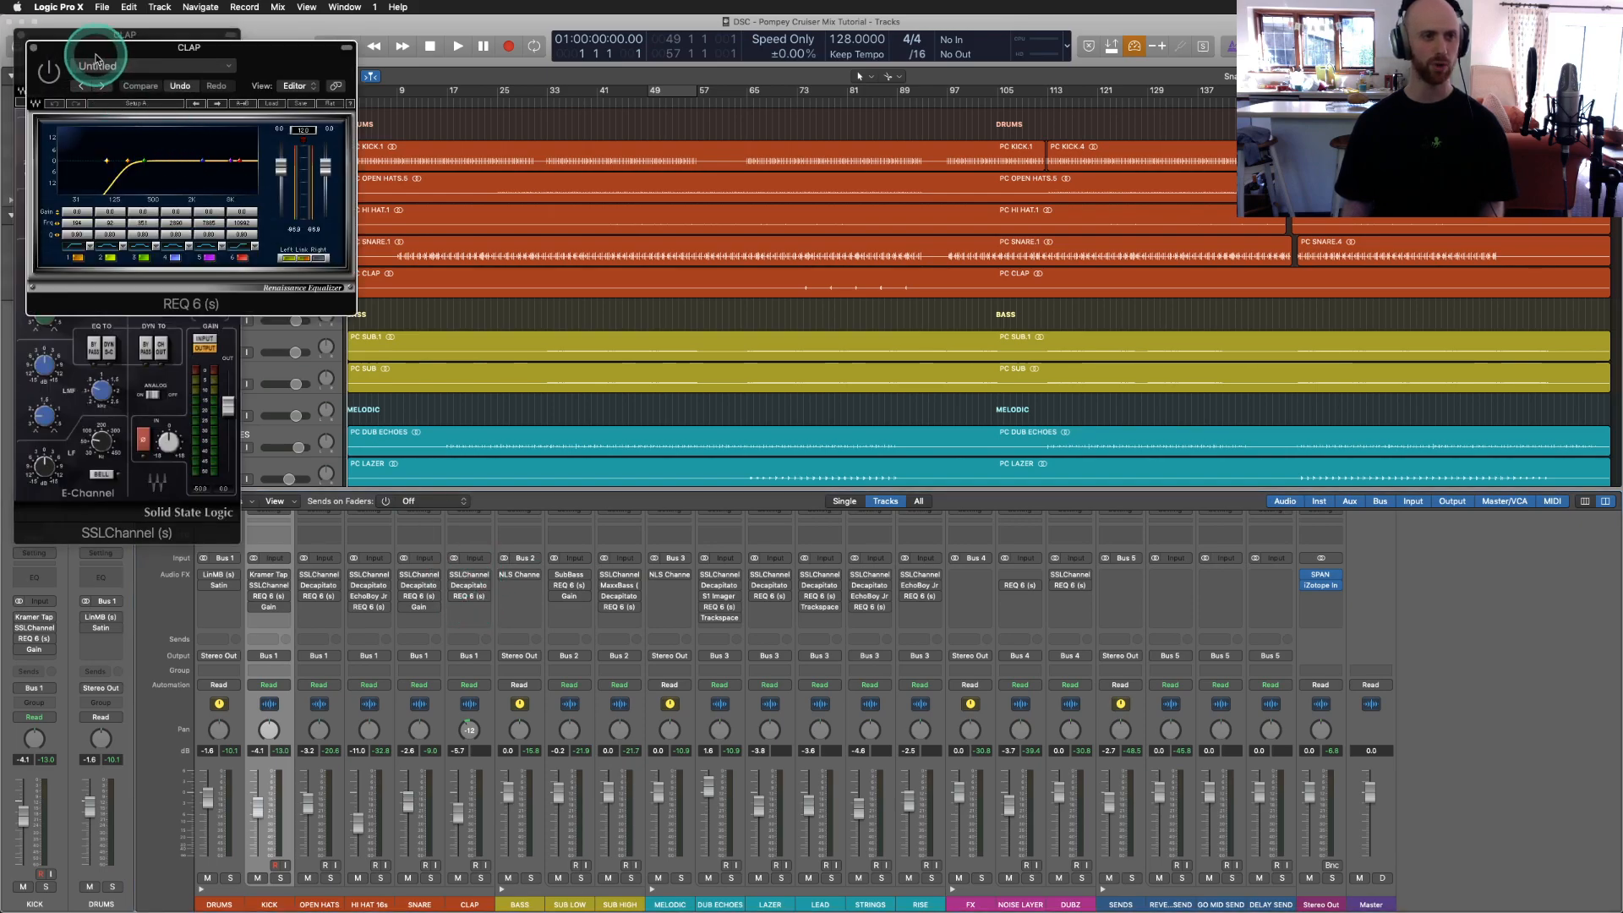
left_click(34, 53)
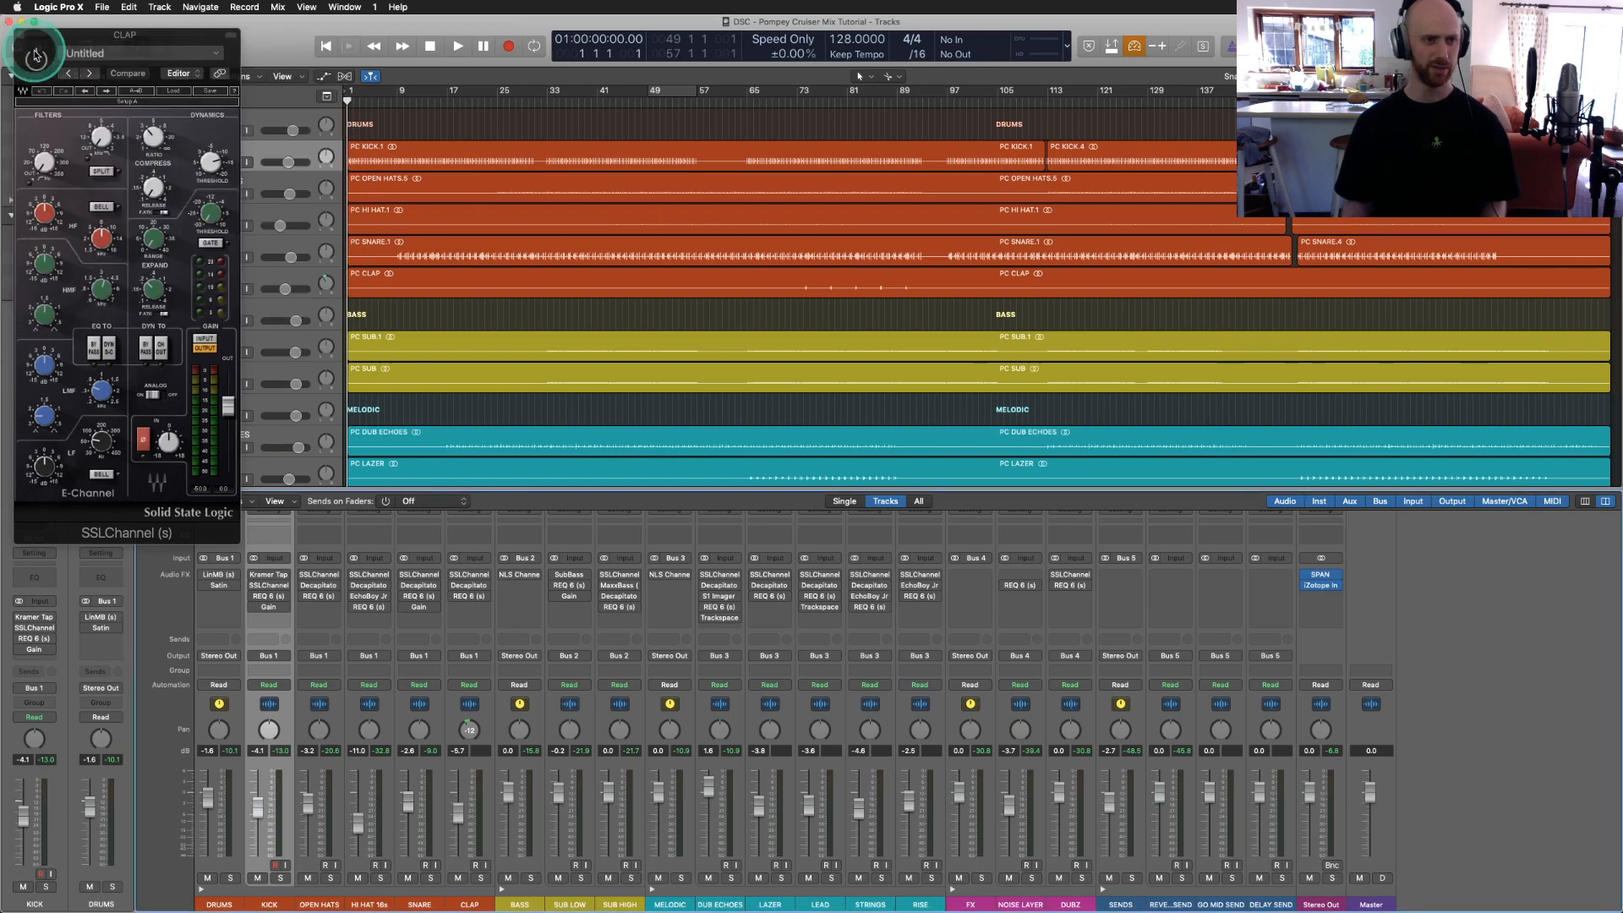
left_click(19, 35)
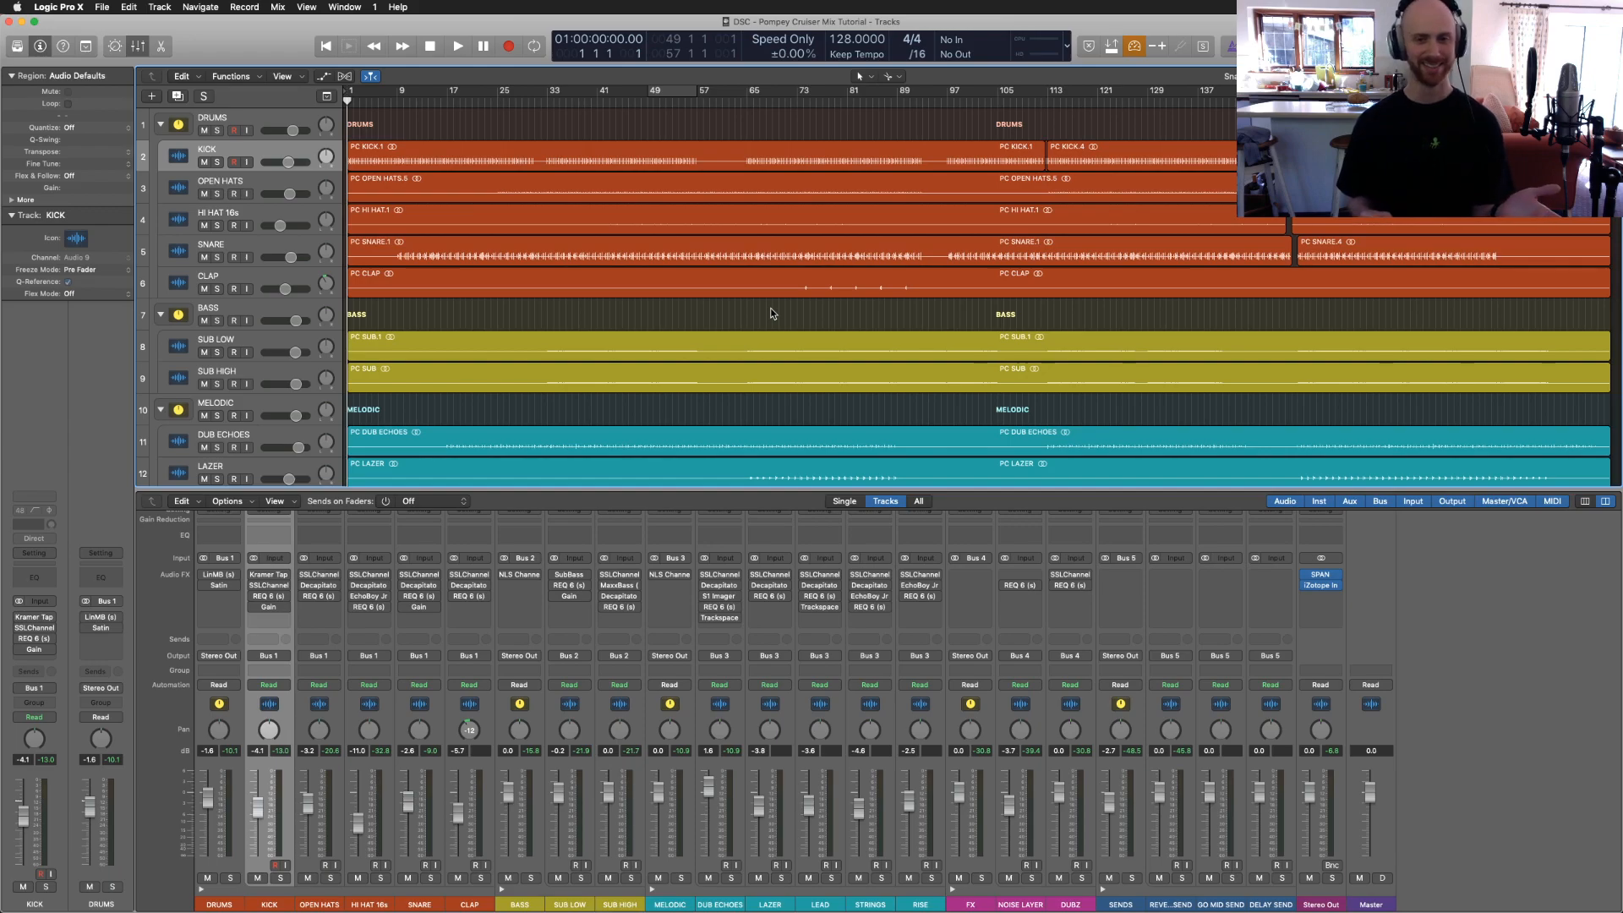
Step: Hide the Mixer, enlarge the region waveforms, and make all track rows taller
key("x")
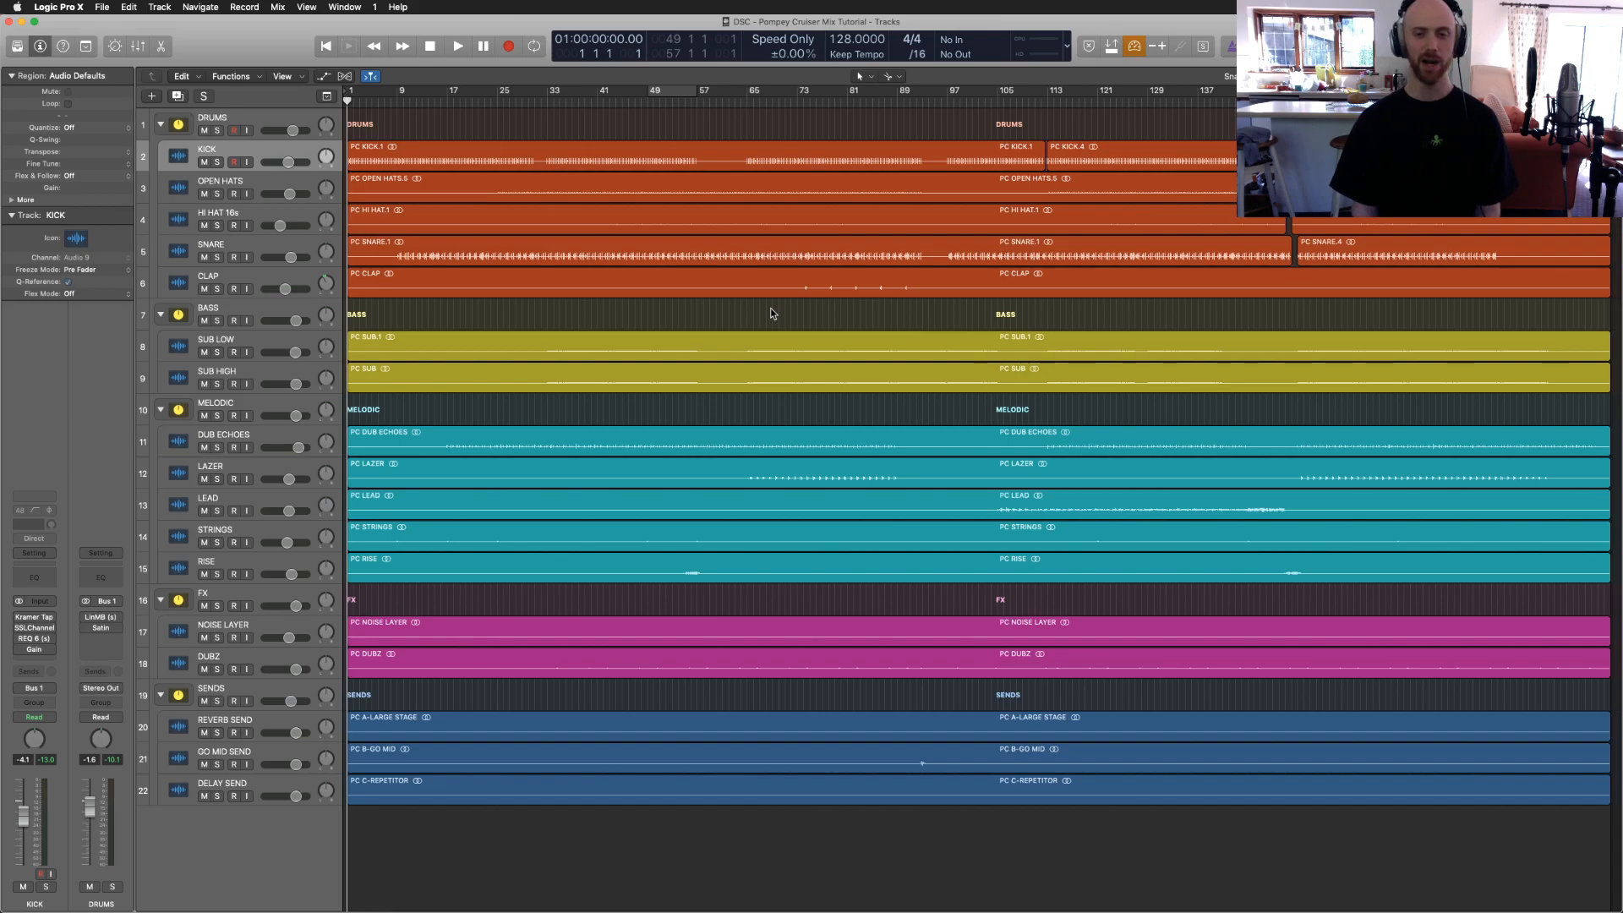
left_click(769, 316)
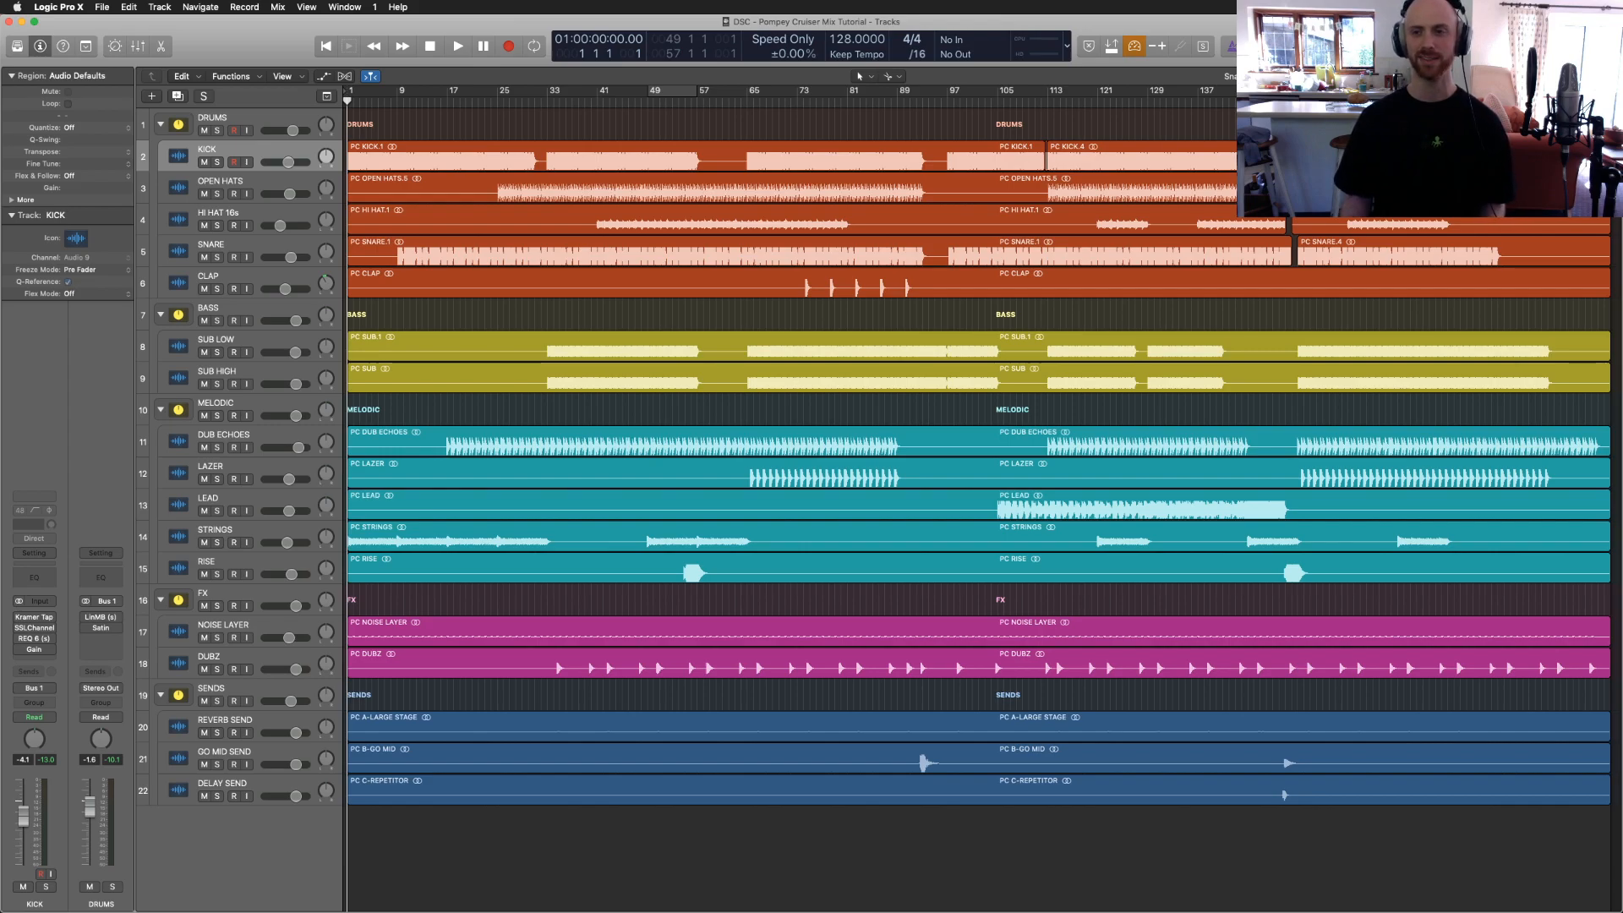
key("super+minus")
key("super+minus")
key("super+minus")
key("super+minus")
key("super+minus")
key("super+minus")
key("super+minus")
key("super+minus")
key("super+equal")
key("super+equal")
key("super+equal")
key("super+equal")
key("super+equal")
key("super+equal")
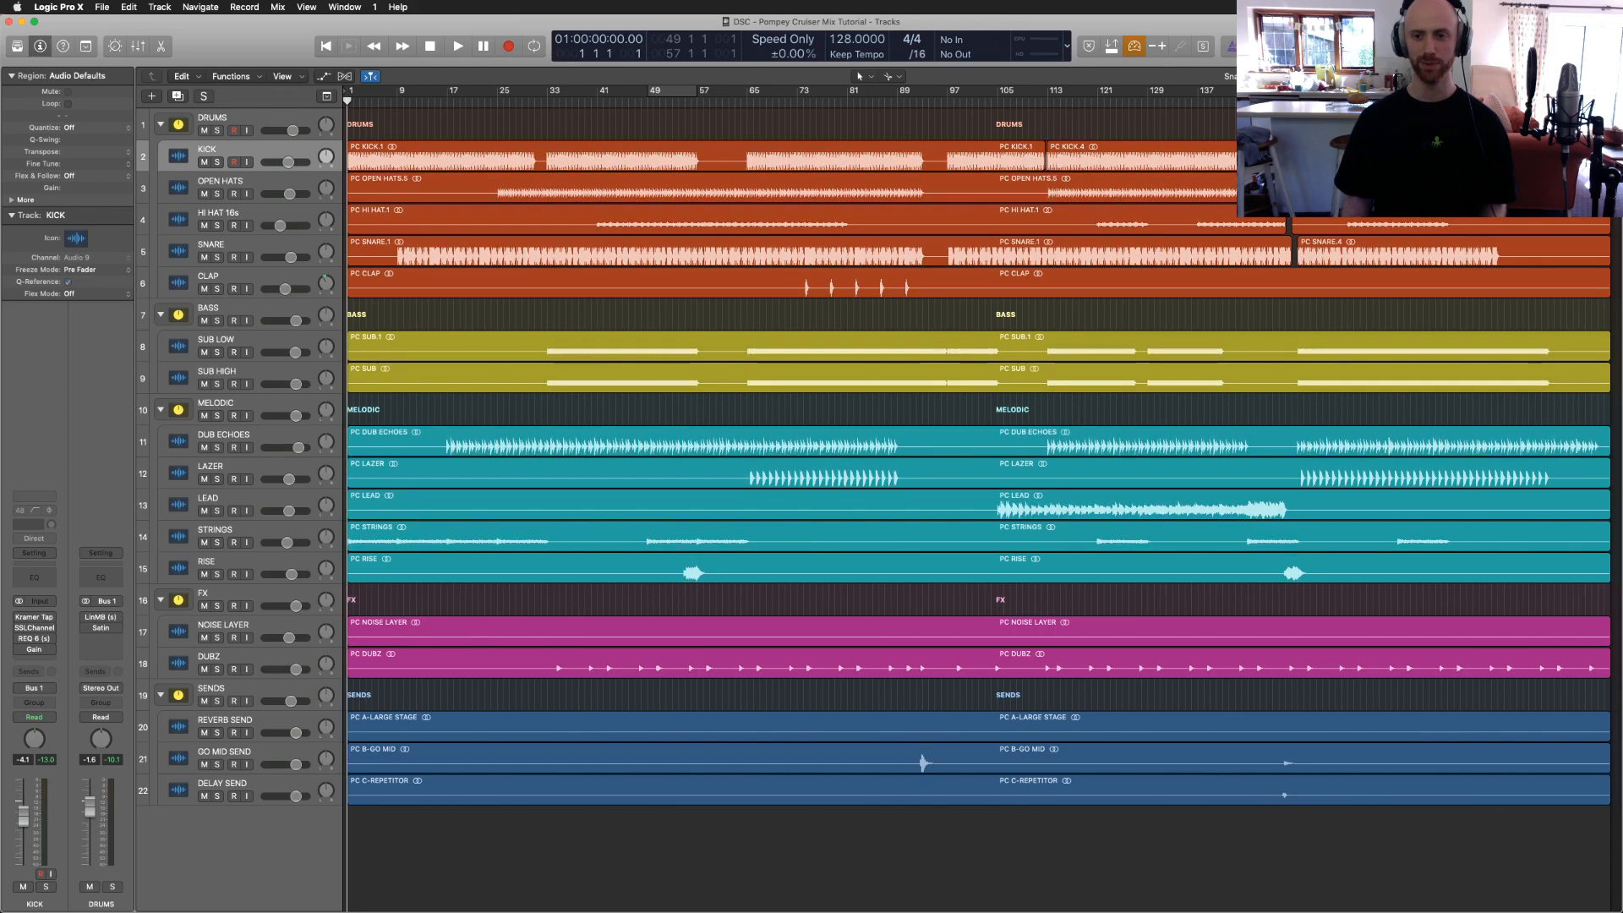
key("super+equal")
key("super+equal")
key("super+equal")
key("super+equal")
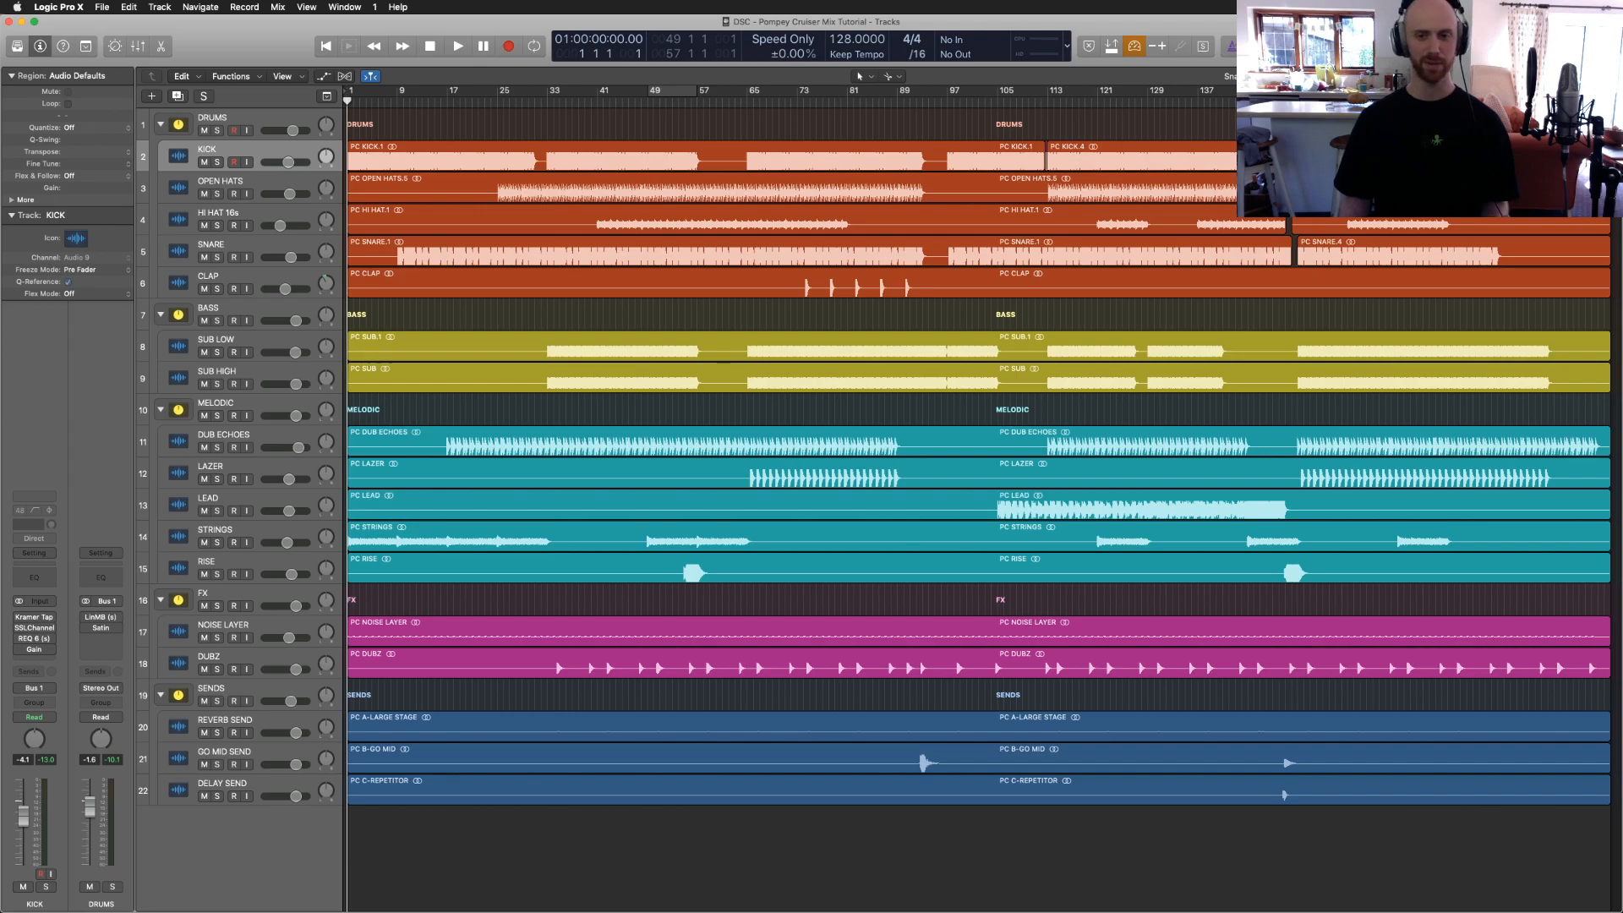
left_click(1097, 421)
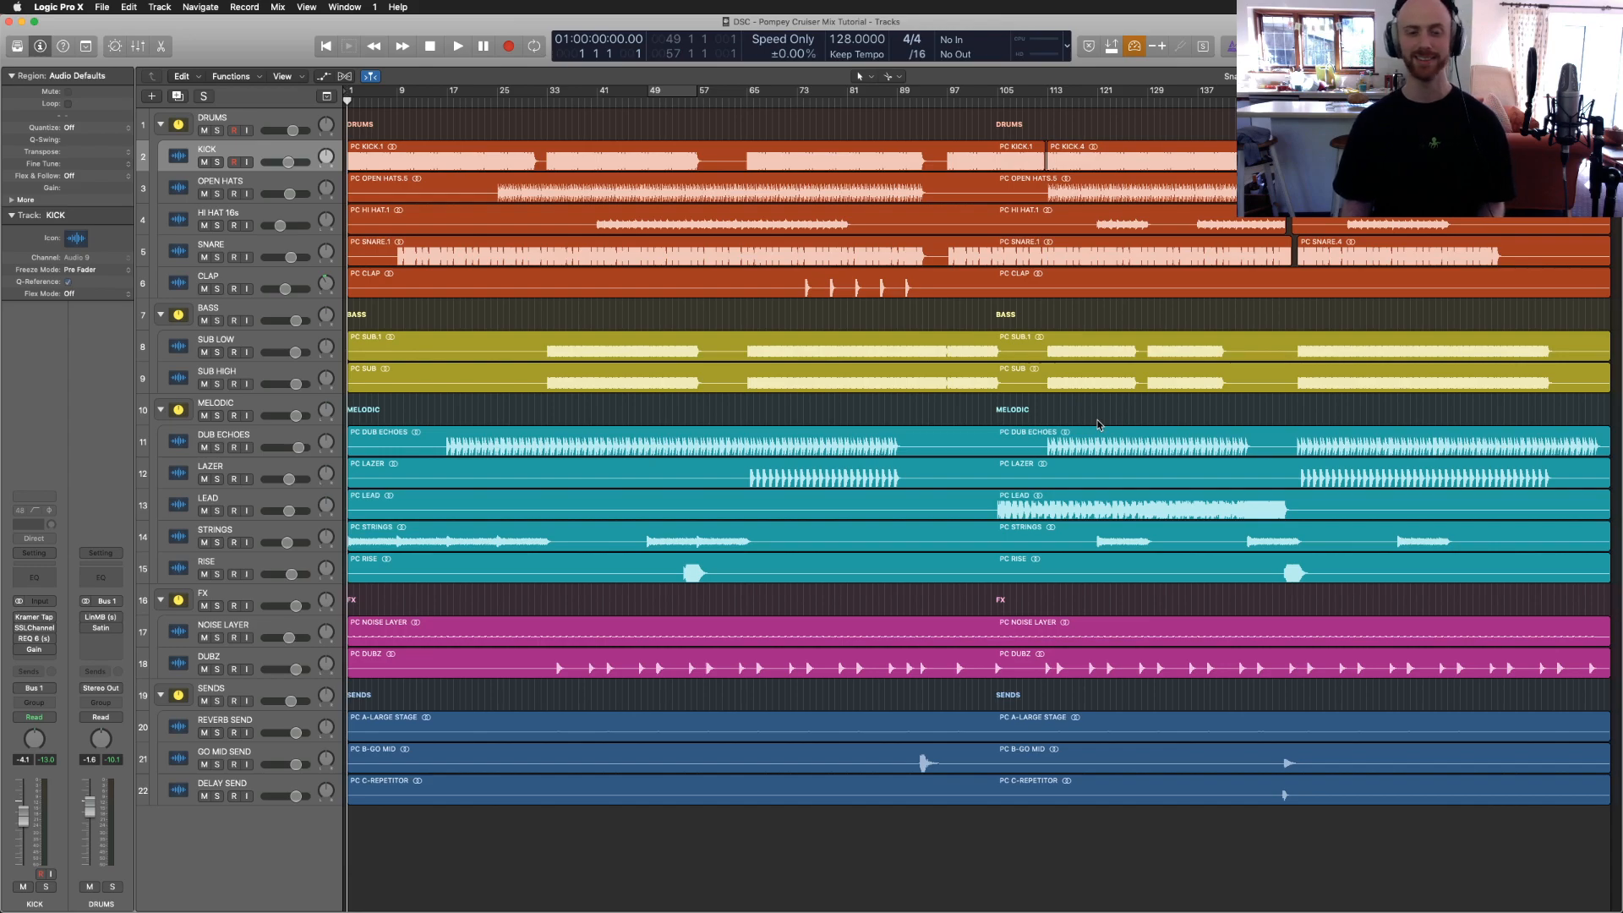
key("super+Down")
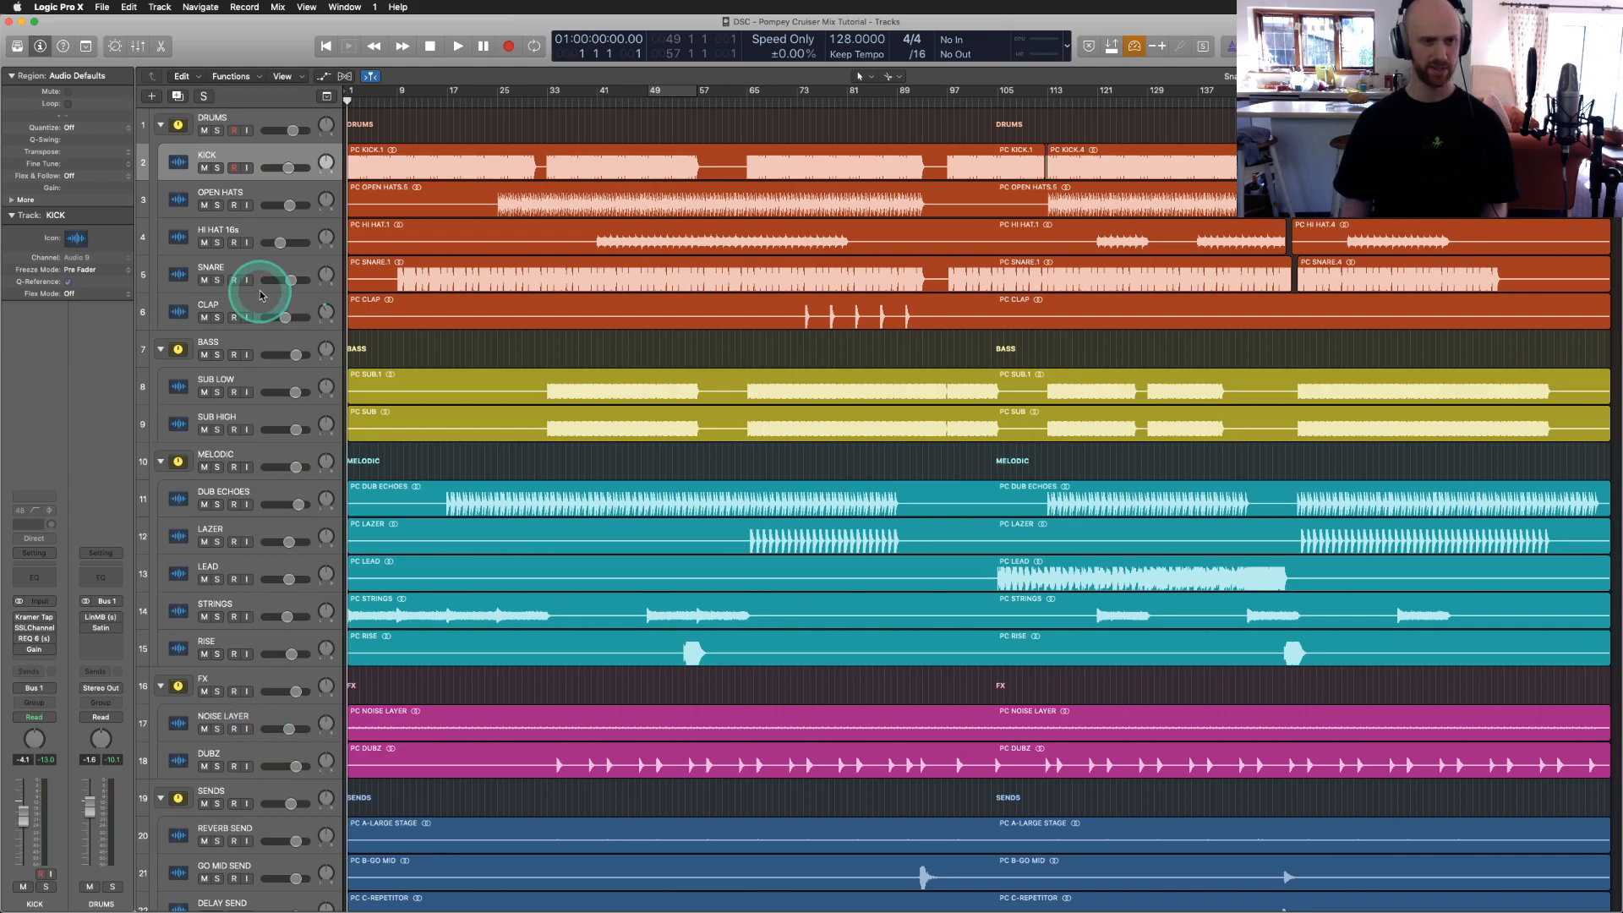
Step: Collapse the SENDS, FX and MELODIC folders and enlarge the remaining drum and bass rows
left_click(161, 800)
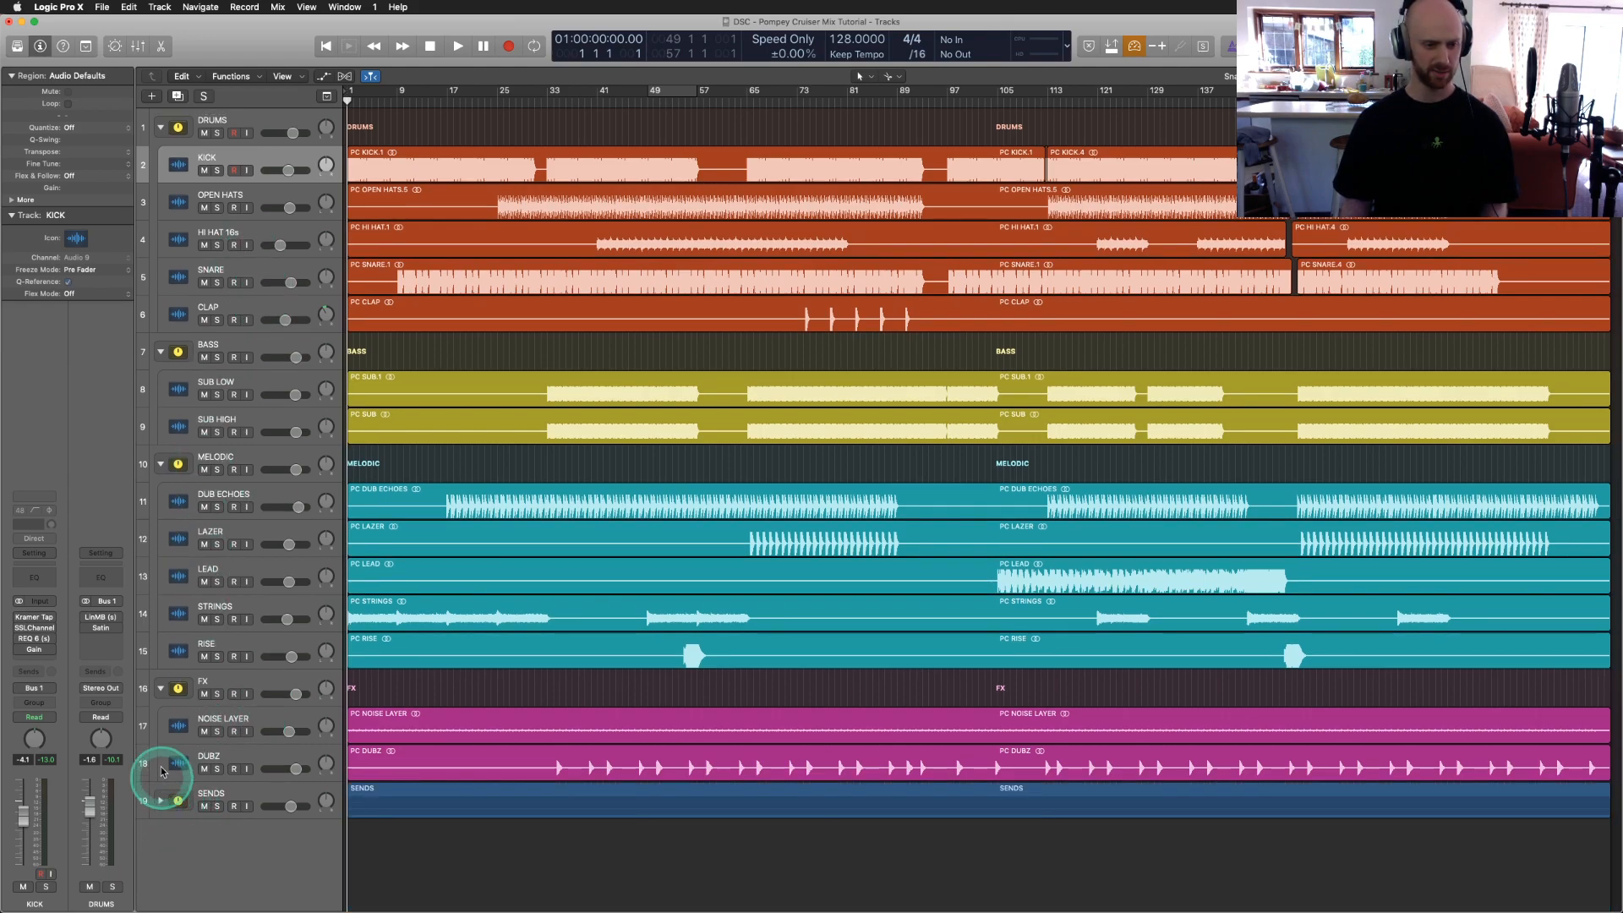
left_click(161, 687)
left_click(161, 466)
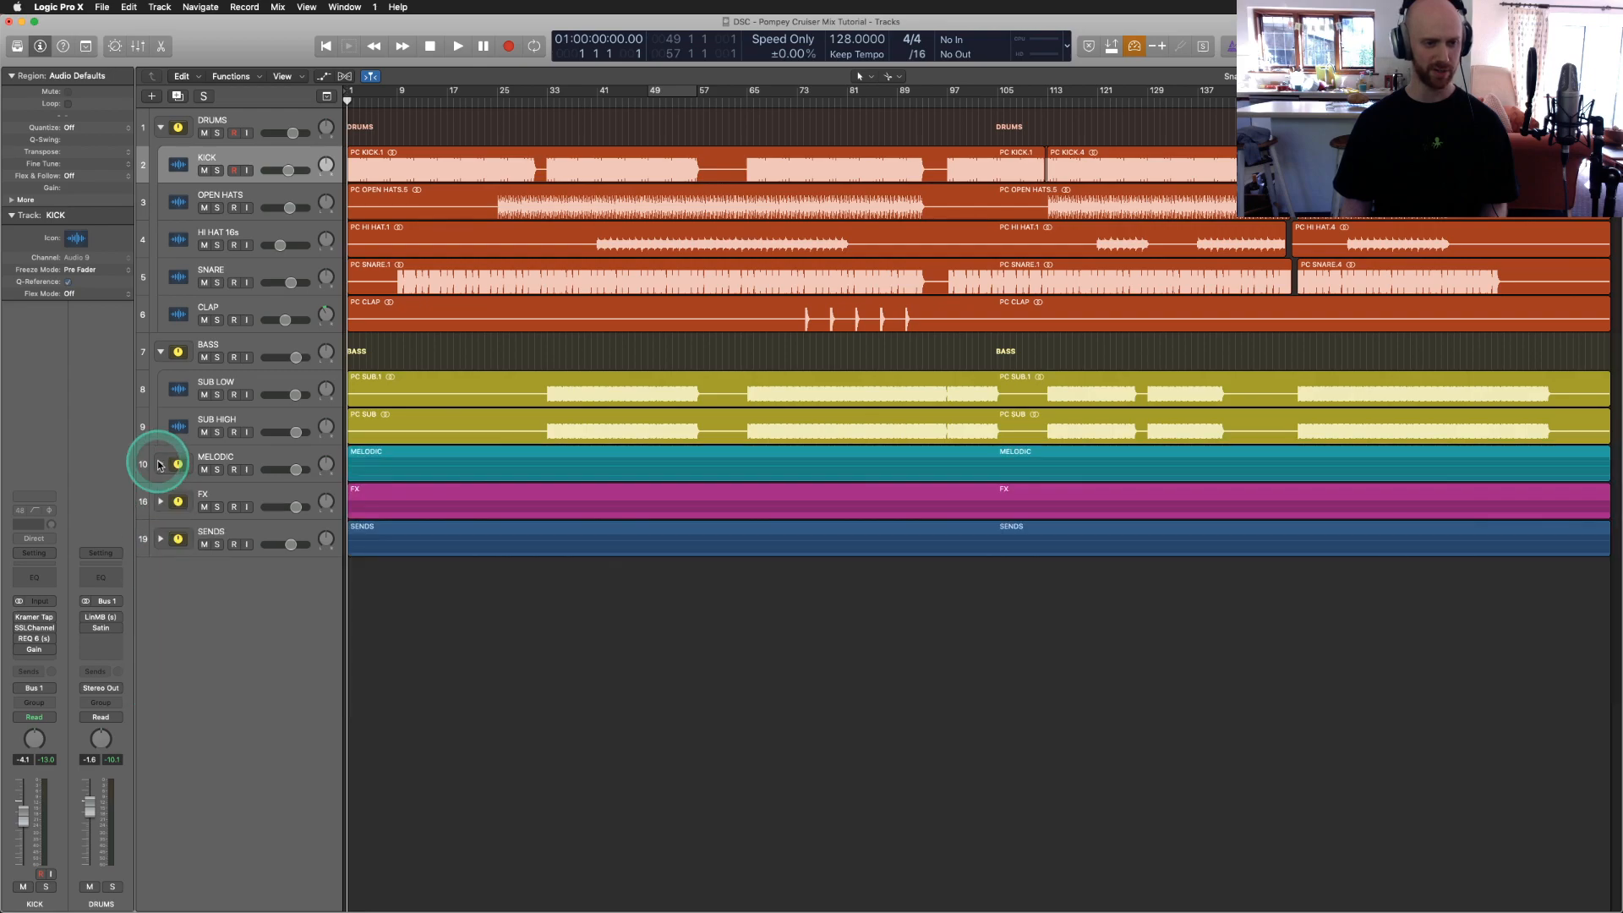
key("super+Down")
key("super+Down")
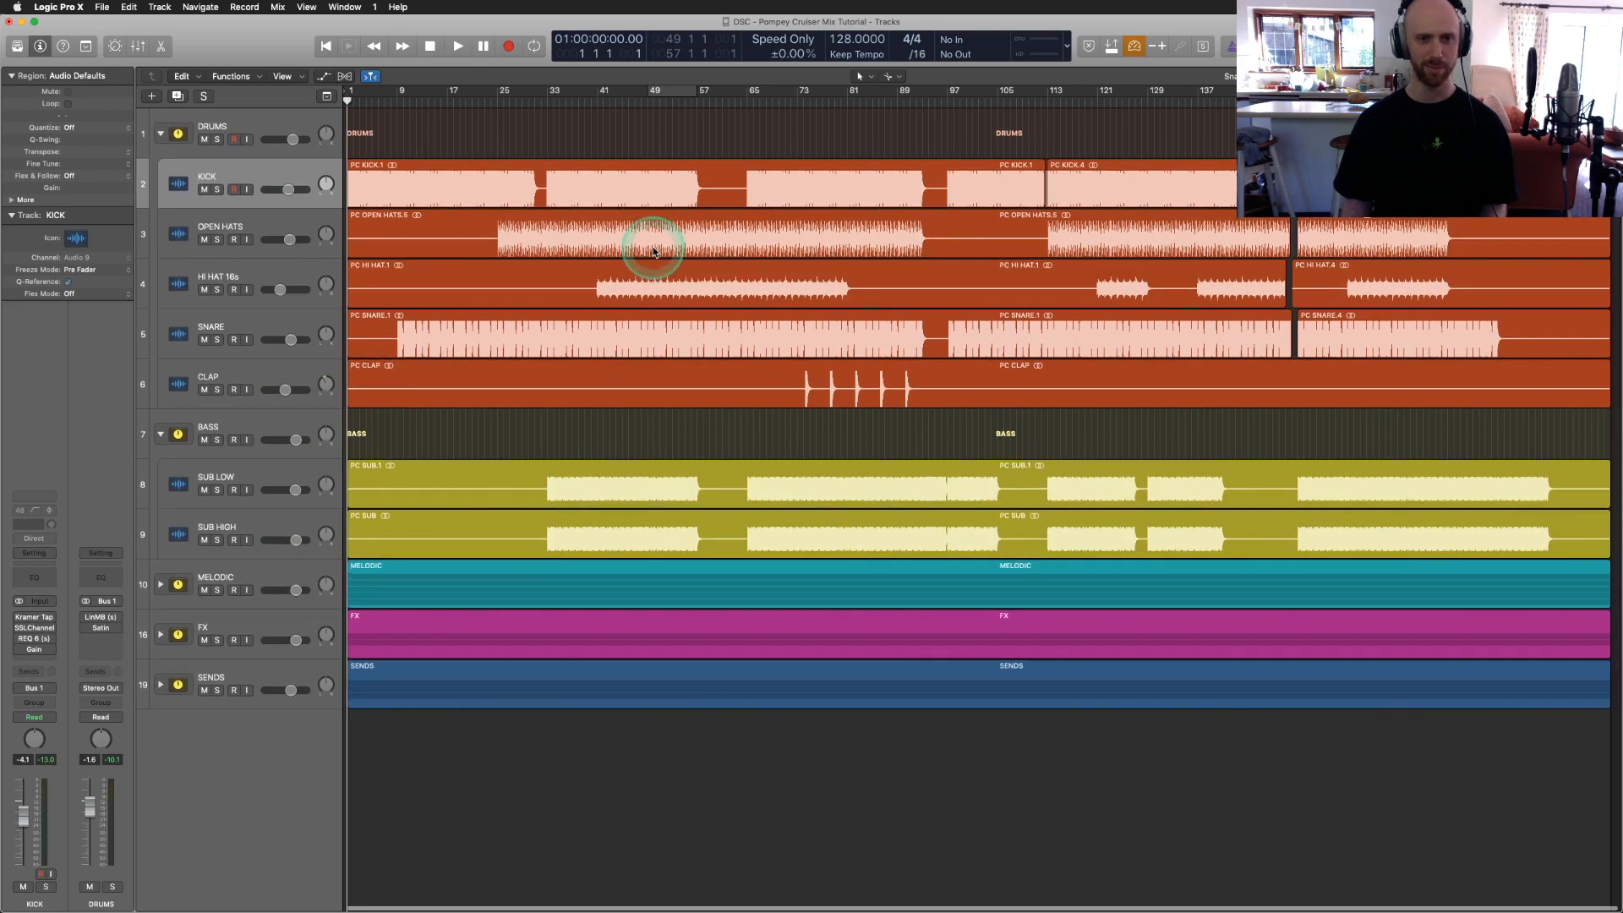
Step: Zoom in horizontally on the arrangement timeline and scroll to the target bars
key("super+Right")
key("super+Right")
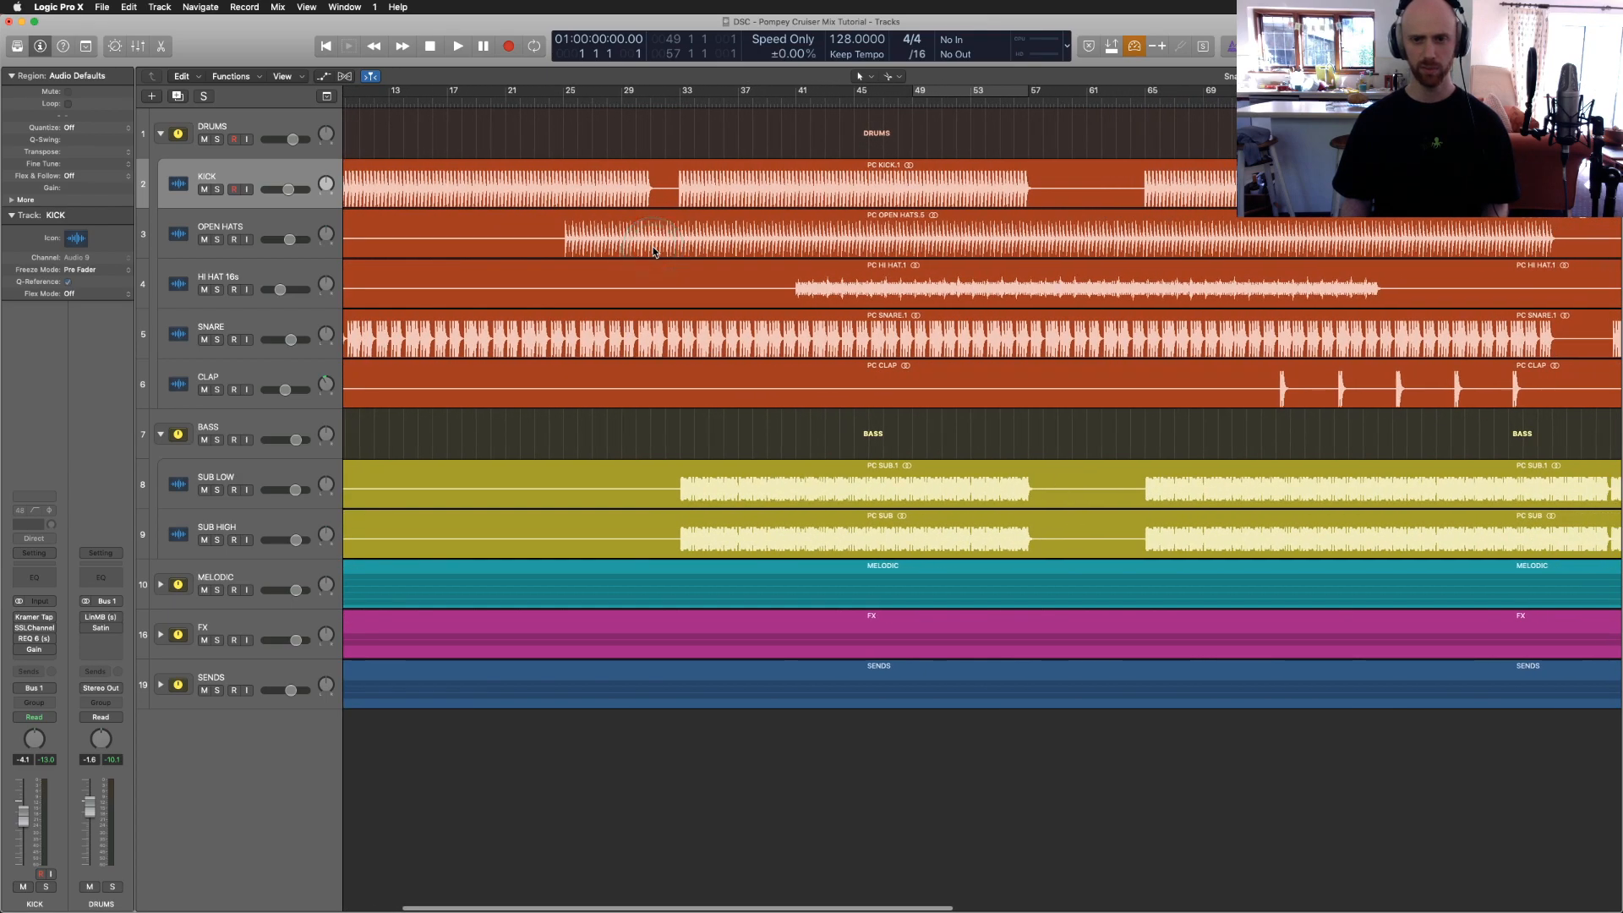
scroll(654, 251, "right", 3)
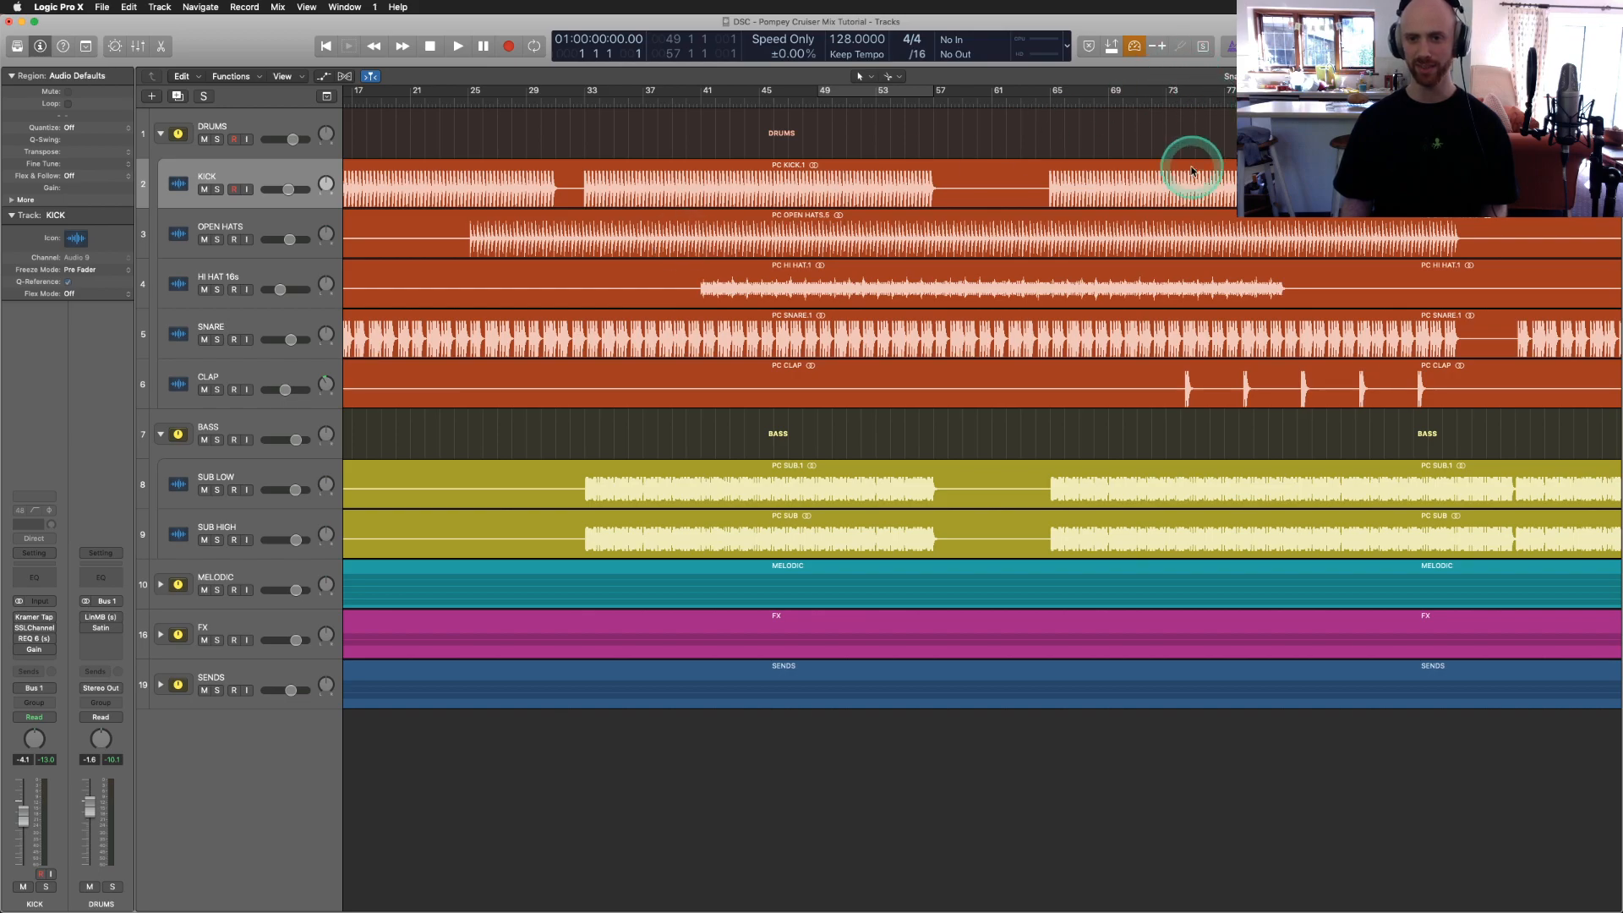
key("super+Right")
key("super+Right")
scroll(1192, 172, "right", 10)
scroll(1191, 171, "right", 1)
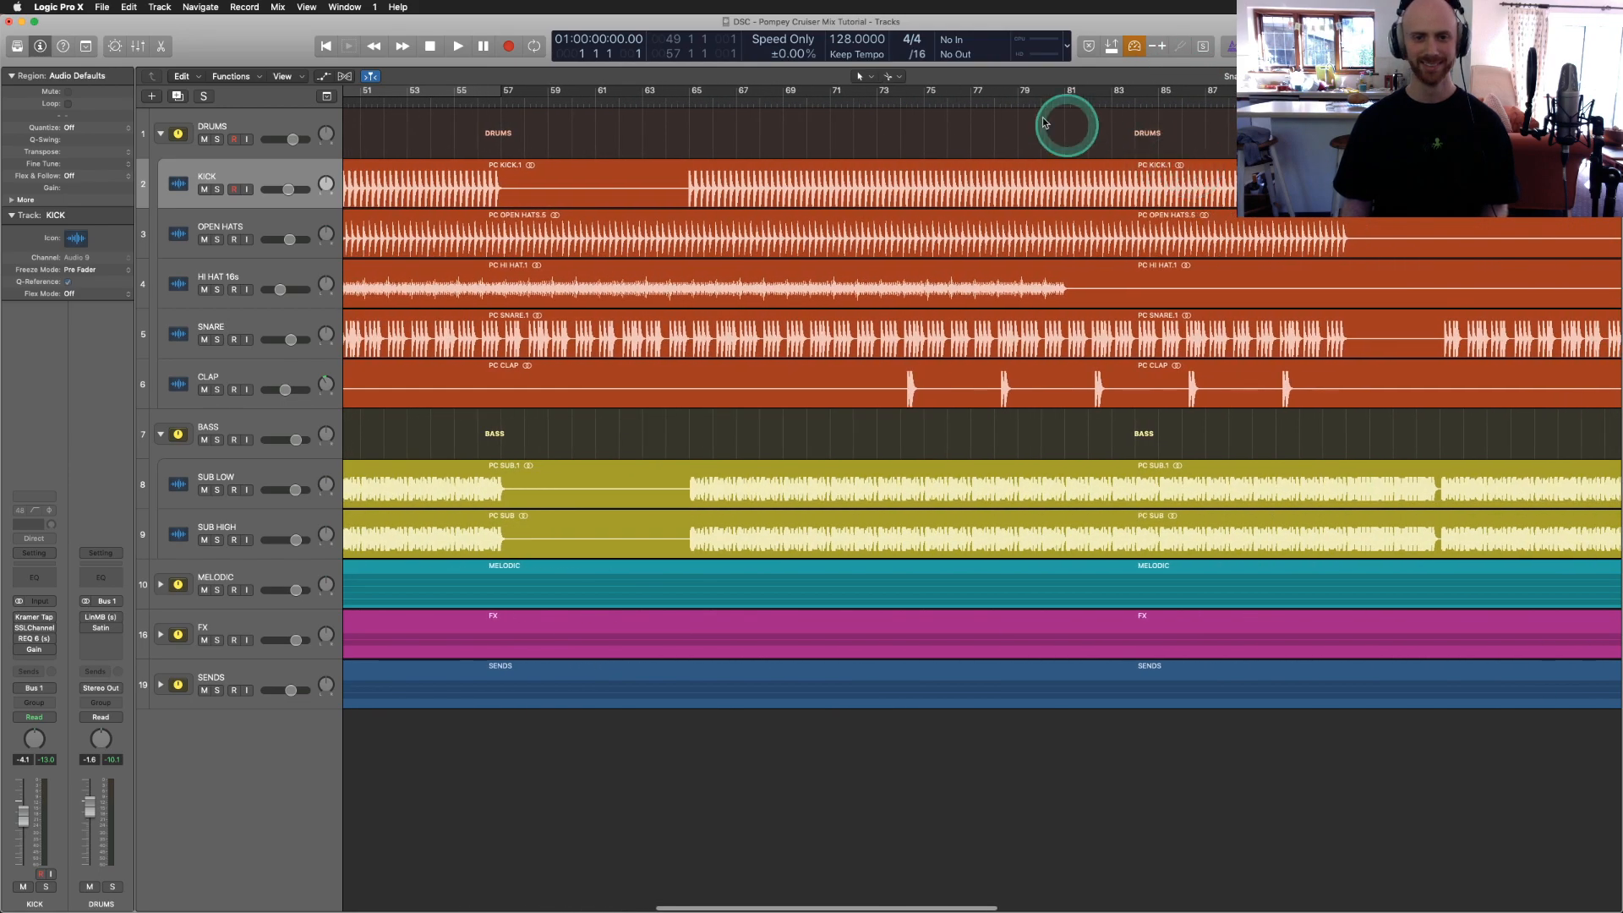
key("super+Left")
key("super+Left")
Step: Set a cycle loop over bars 73 to 75, then open the Mixer below the tracks
left_click_drag(784, 83, 819, 97)
scroll(855, 150, "up", 5)
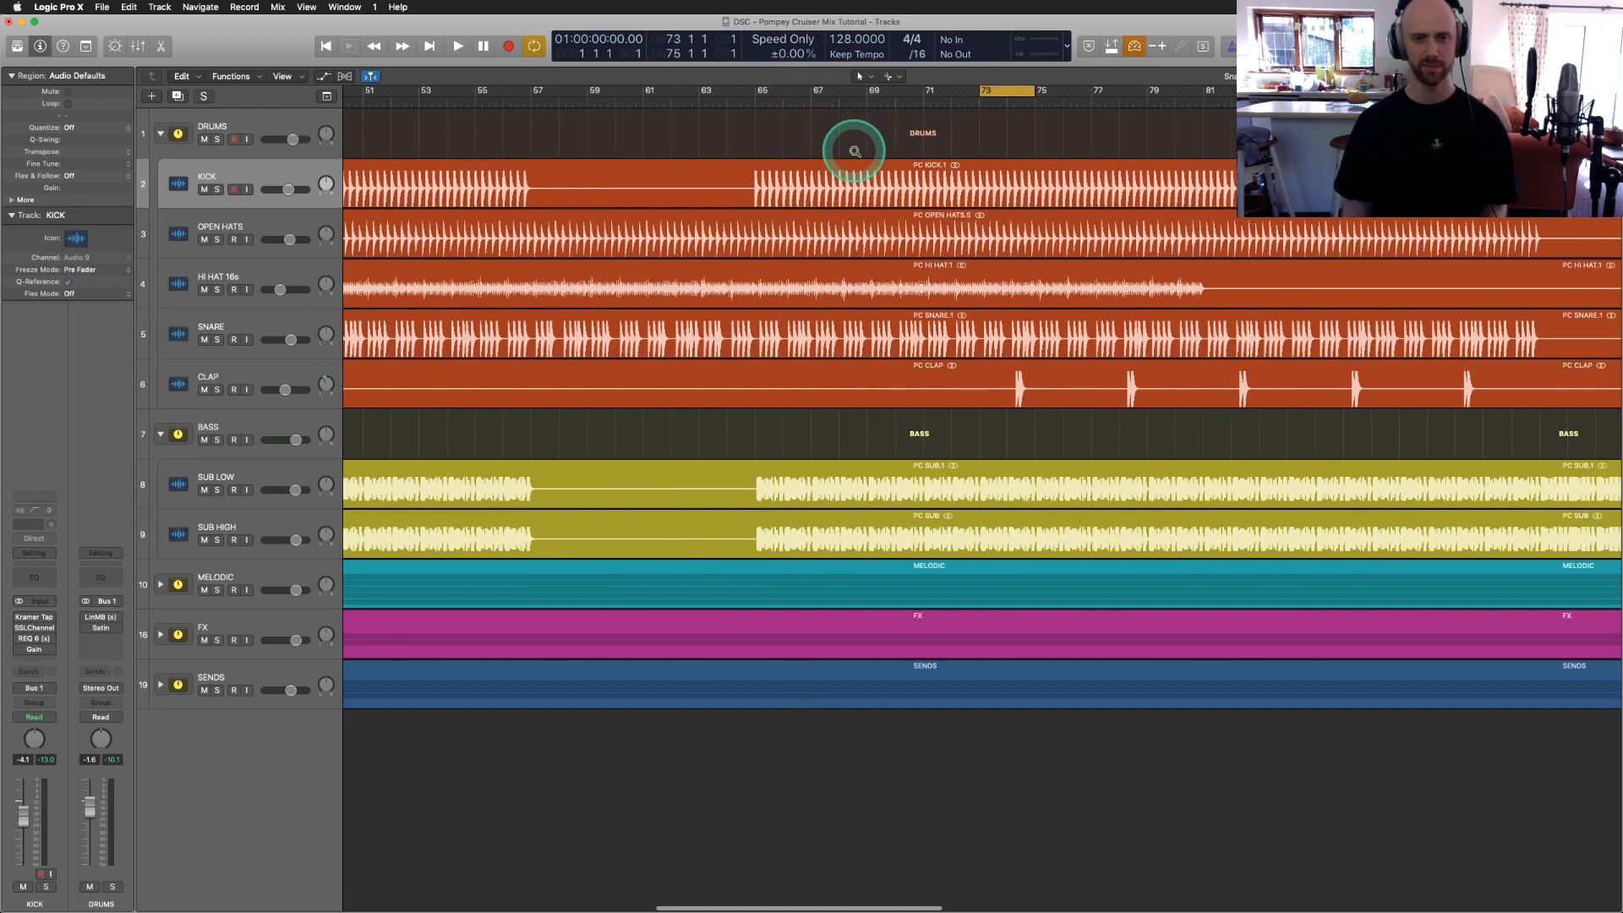
scroll(855, 151, "up", 6)
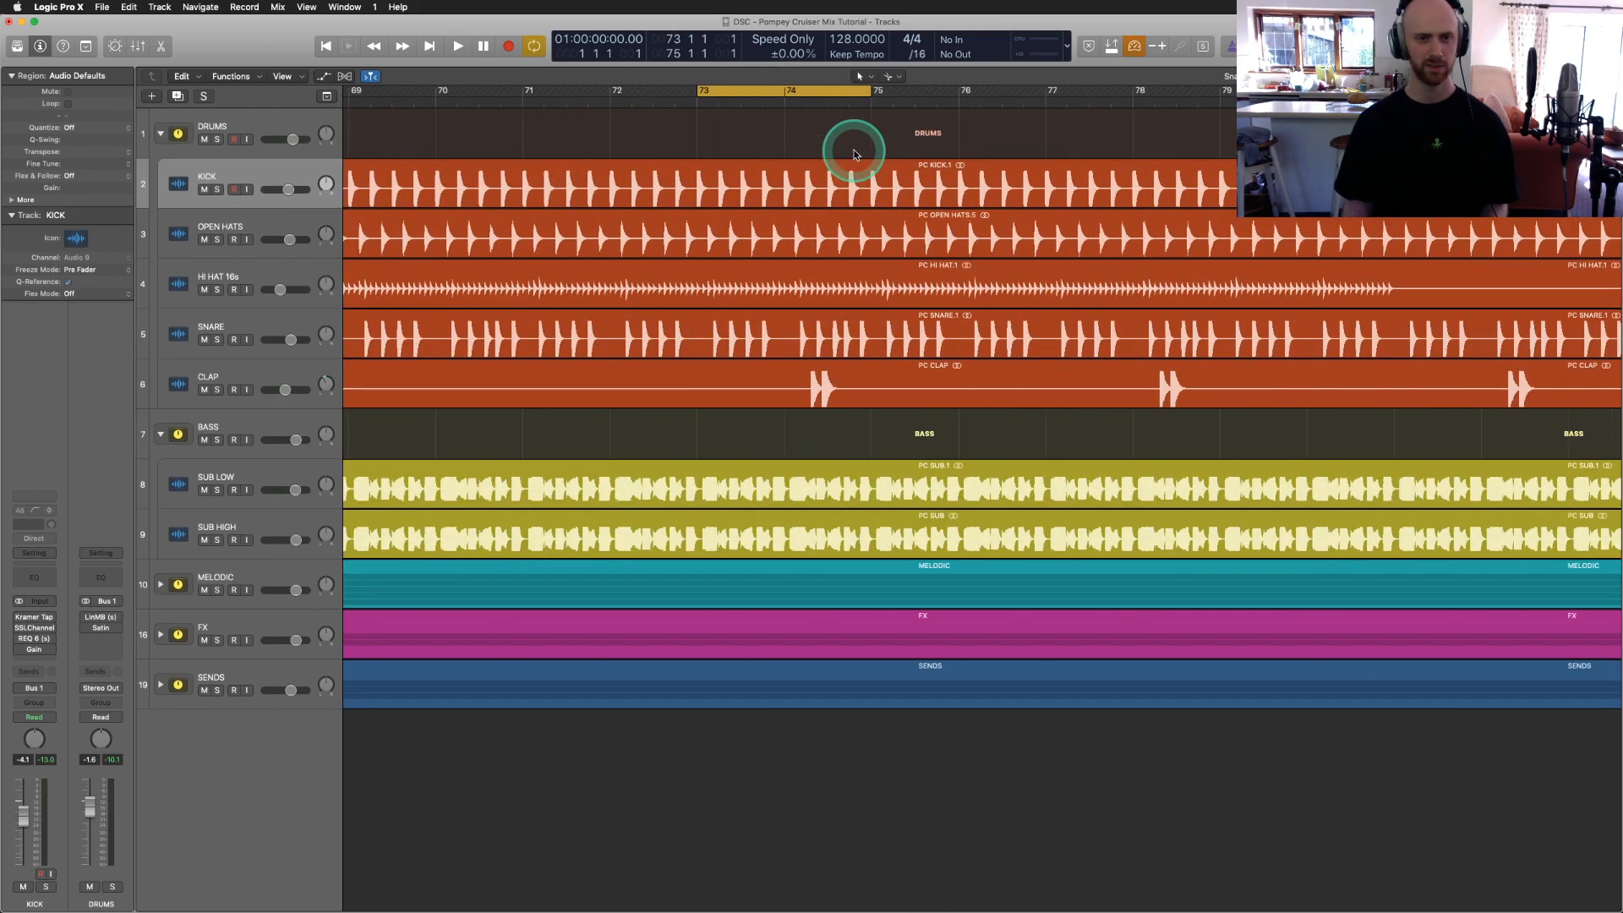
scroll(855, 151, "right", 3)
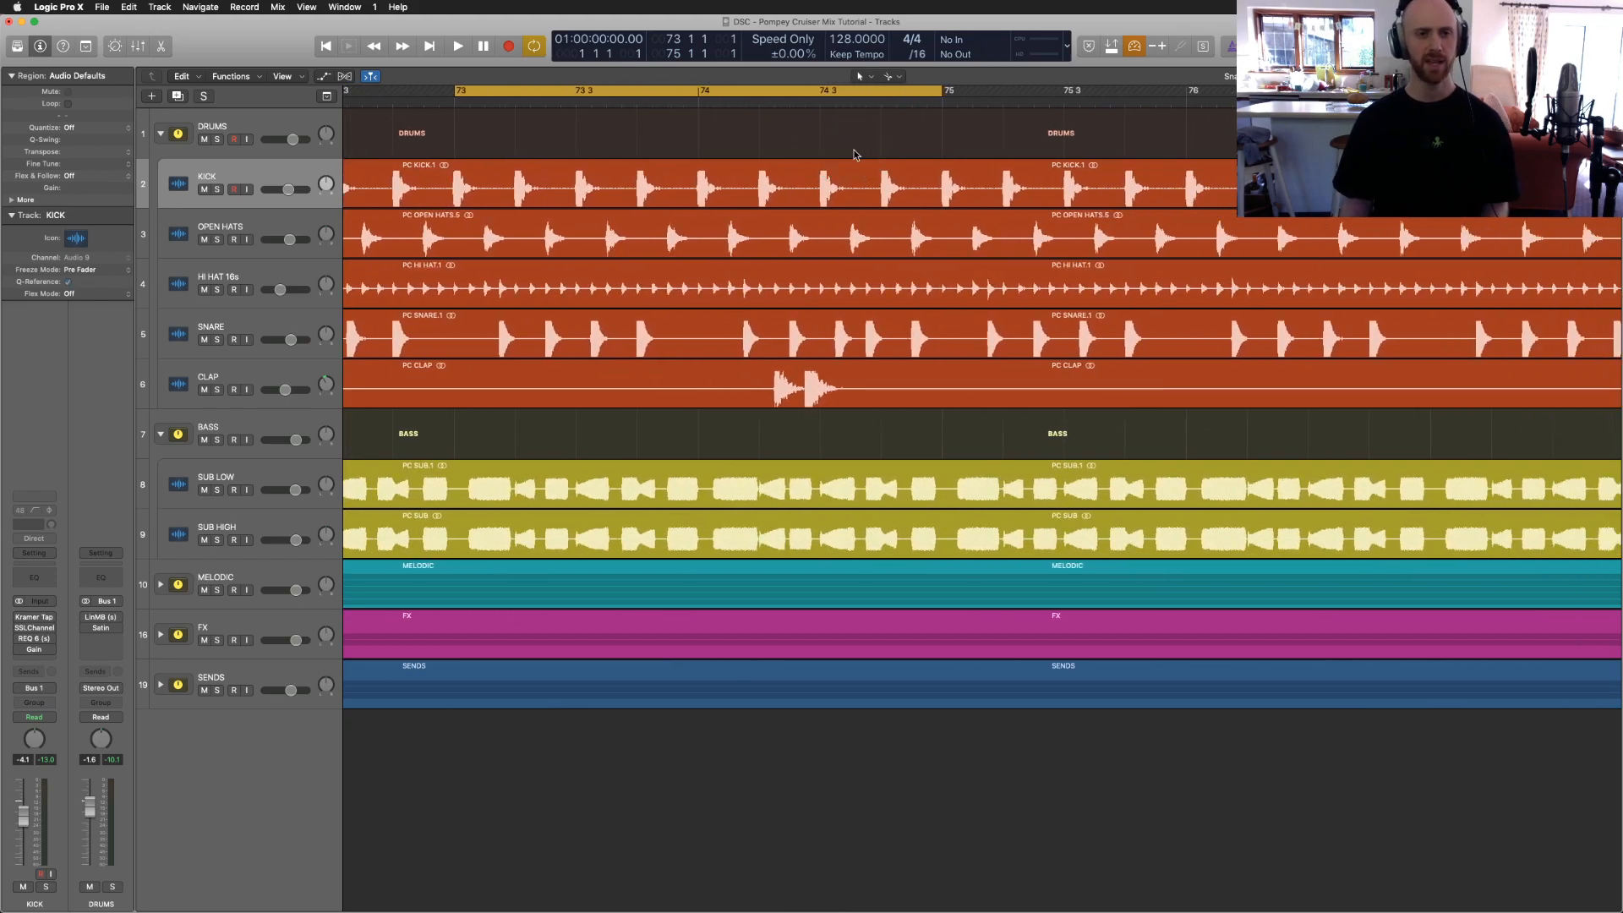
scroll(855, 154, "right", 1)
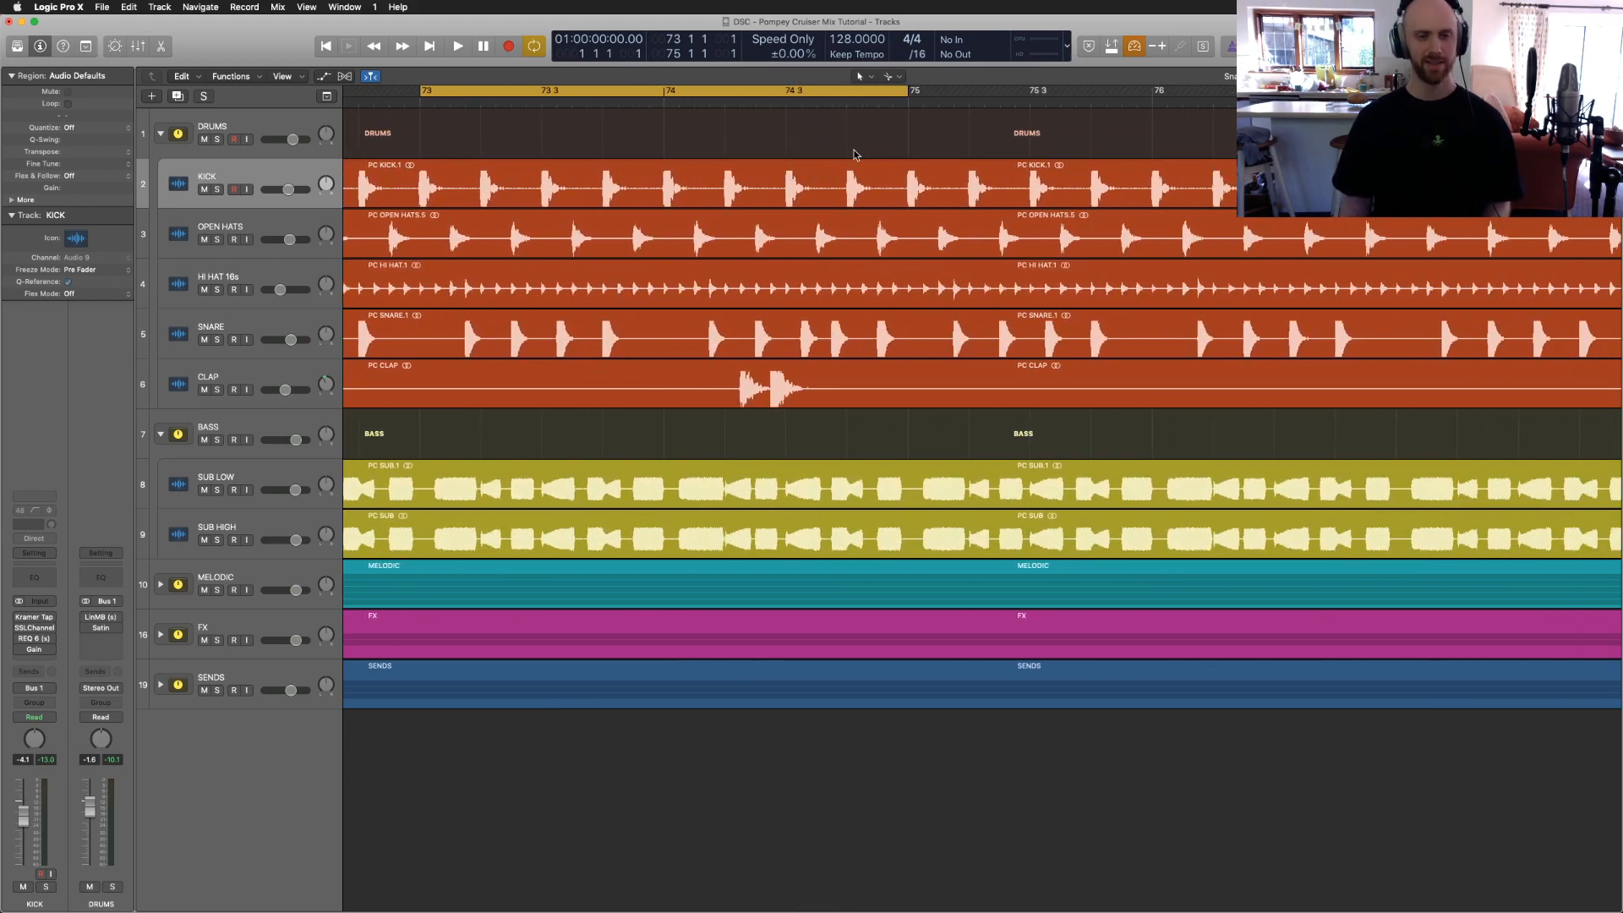
key("x")
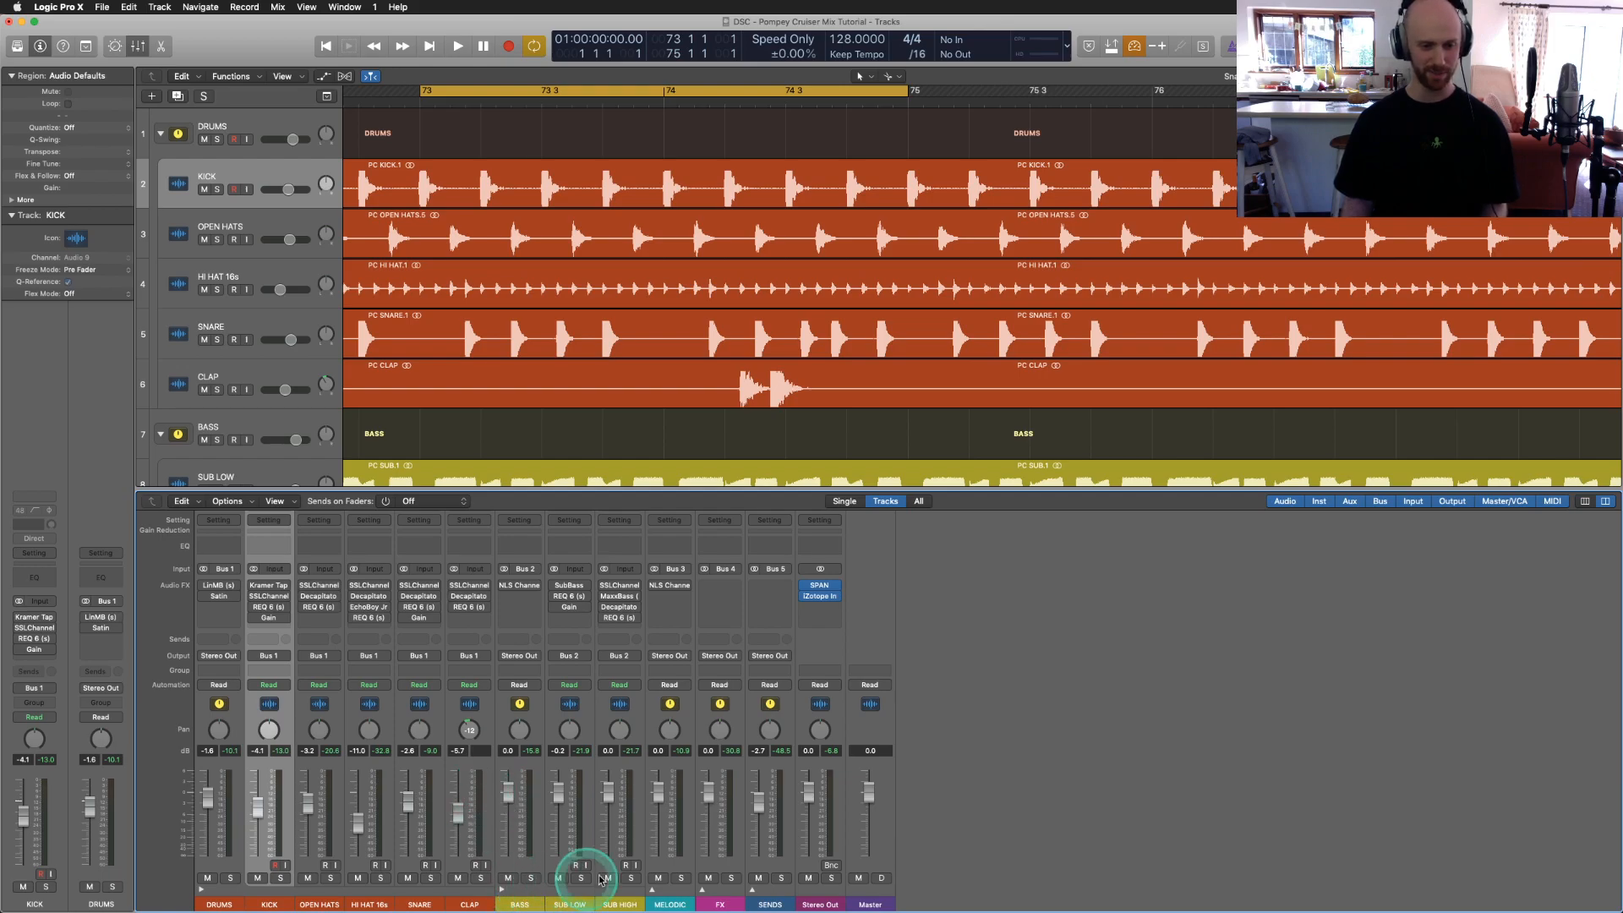
Step: Expand the MELODIC group in the Mixer and select the BASS and DRUMS channels
left_click(651, 889)
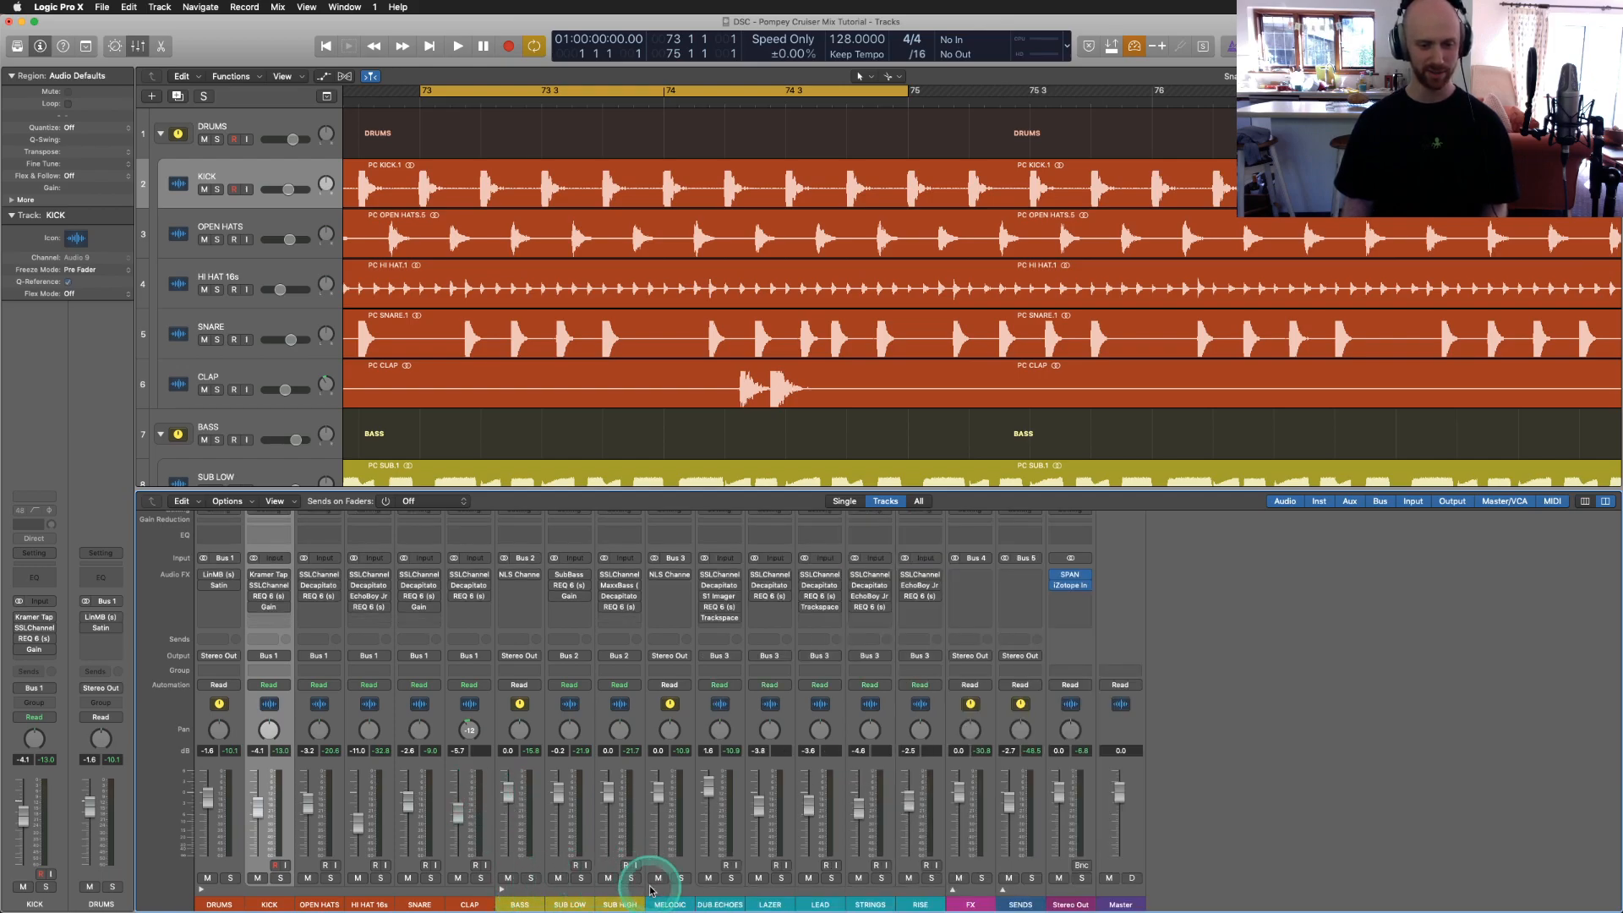
left_click(530, 717)
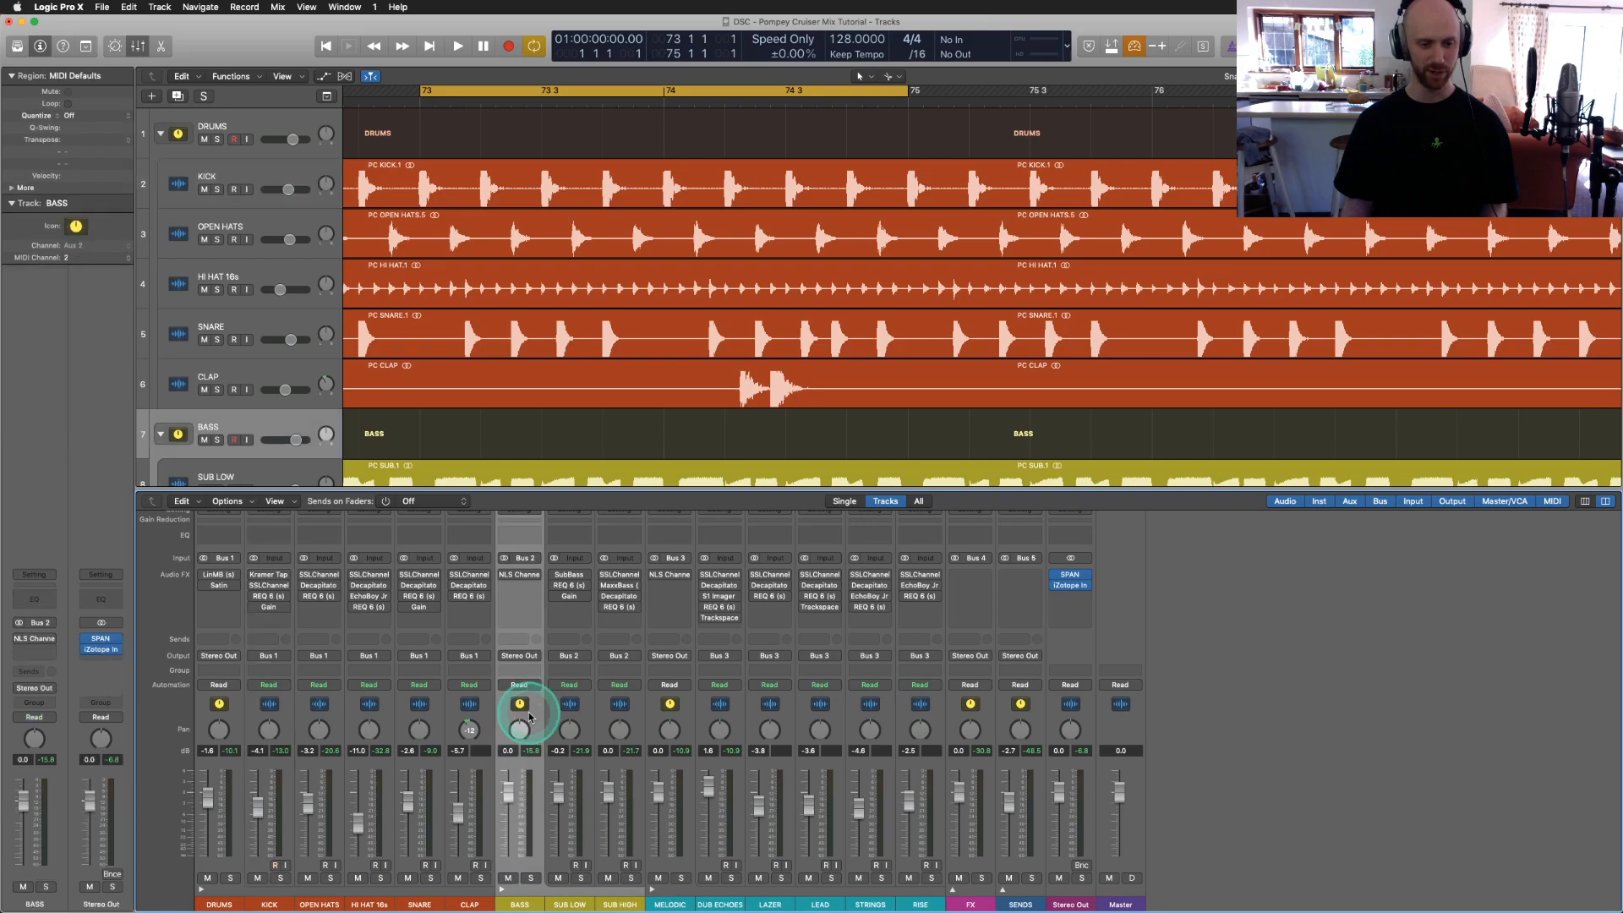
left_click(221, 710)
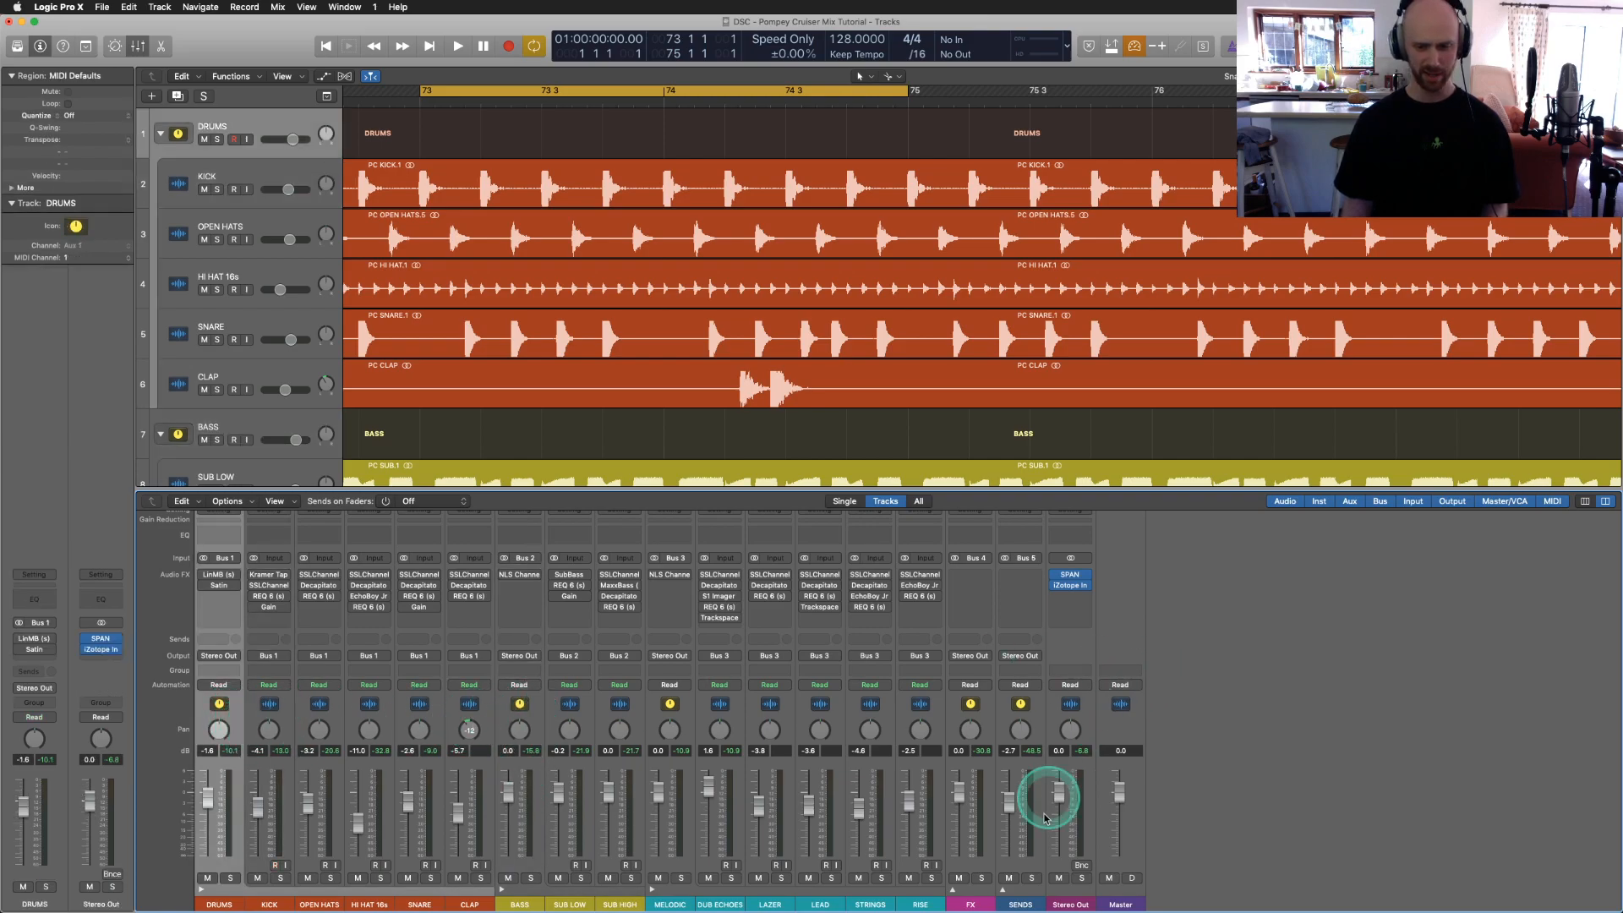
Step: Expand SENDS, lower Reverb, Go Mid and Delay Send levels to -23.0 dB, then undo
left_click(1004, 889)
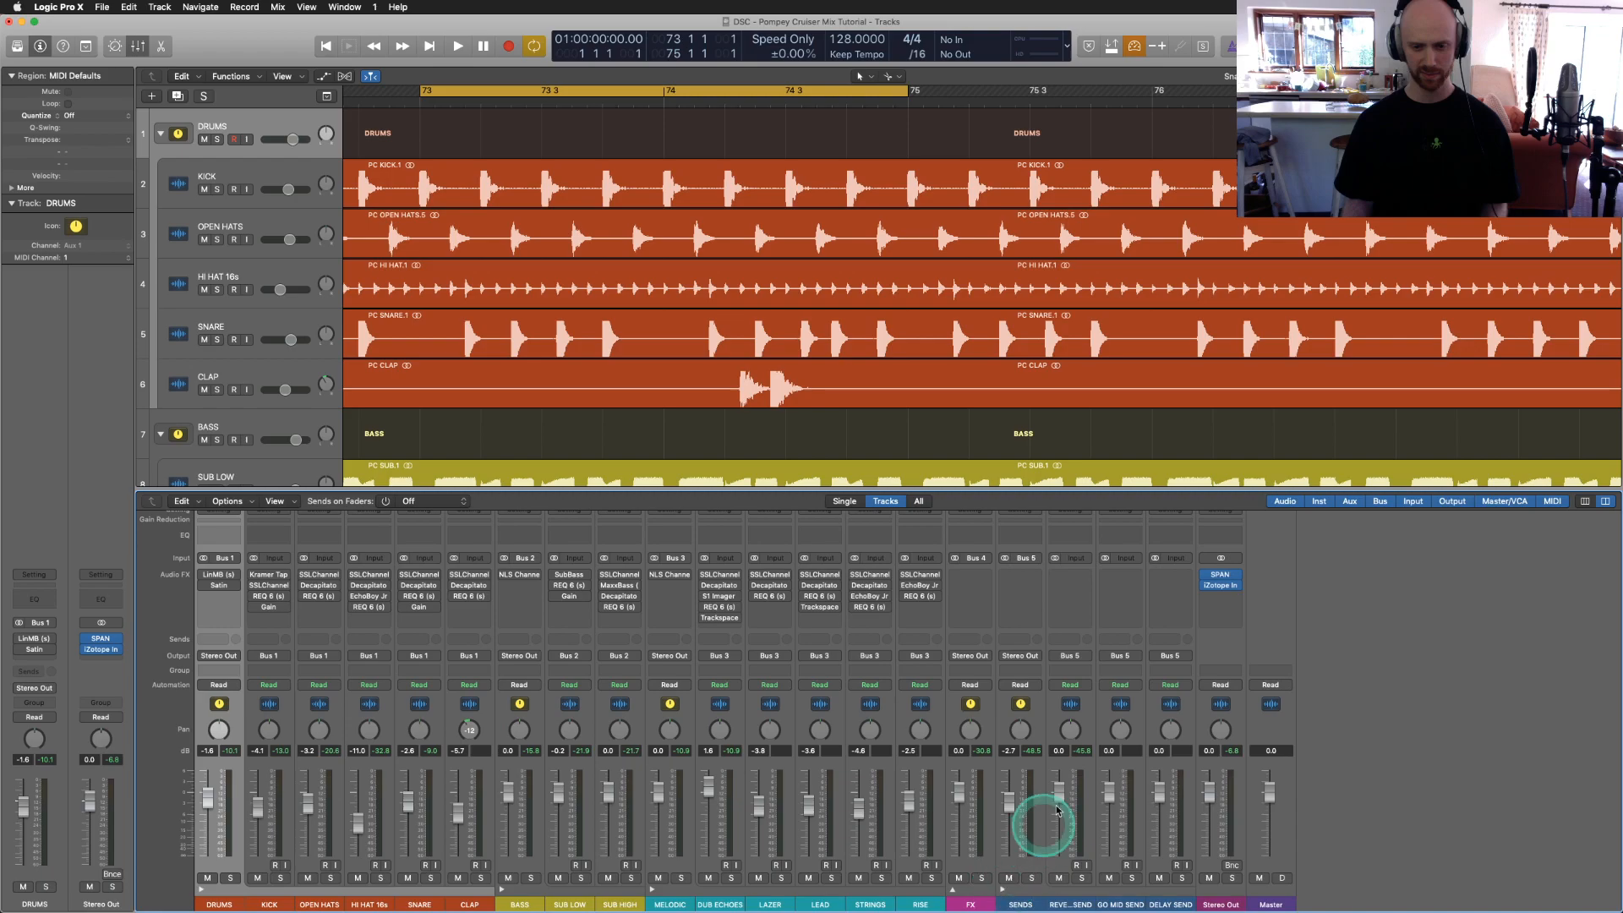
left_click(1070, 717)
left_click(1179, 714, "shift")
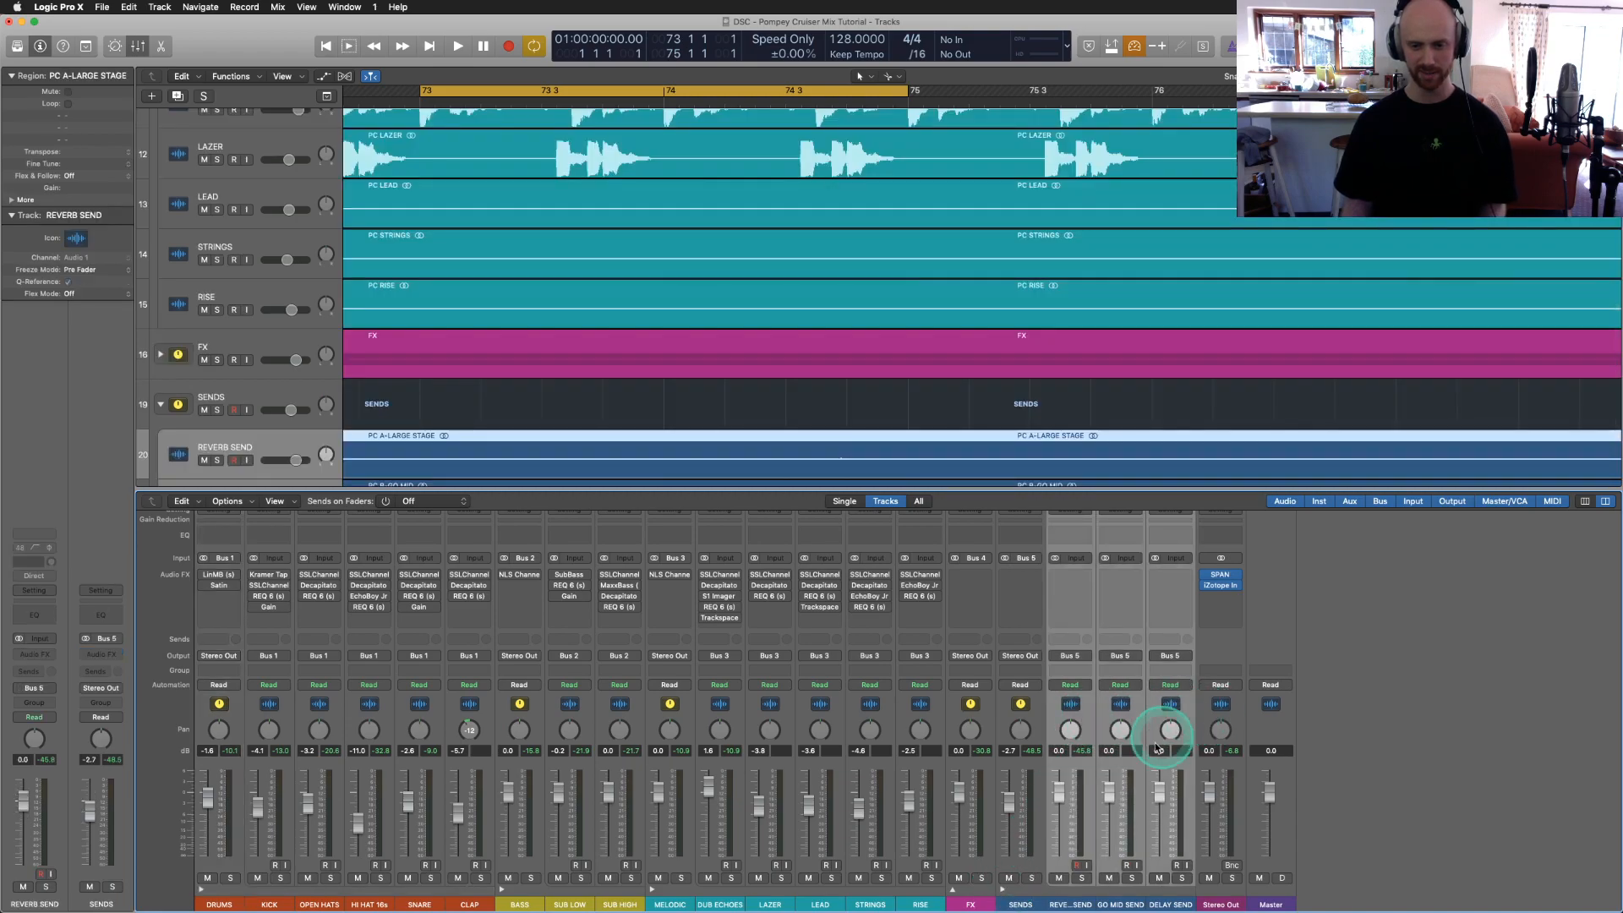
left_click_drag(1060, 793, 1058, 904)
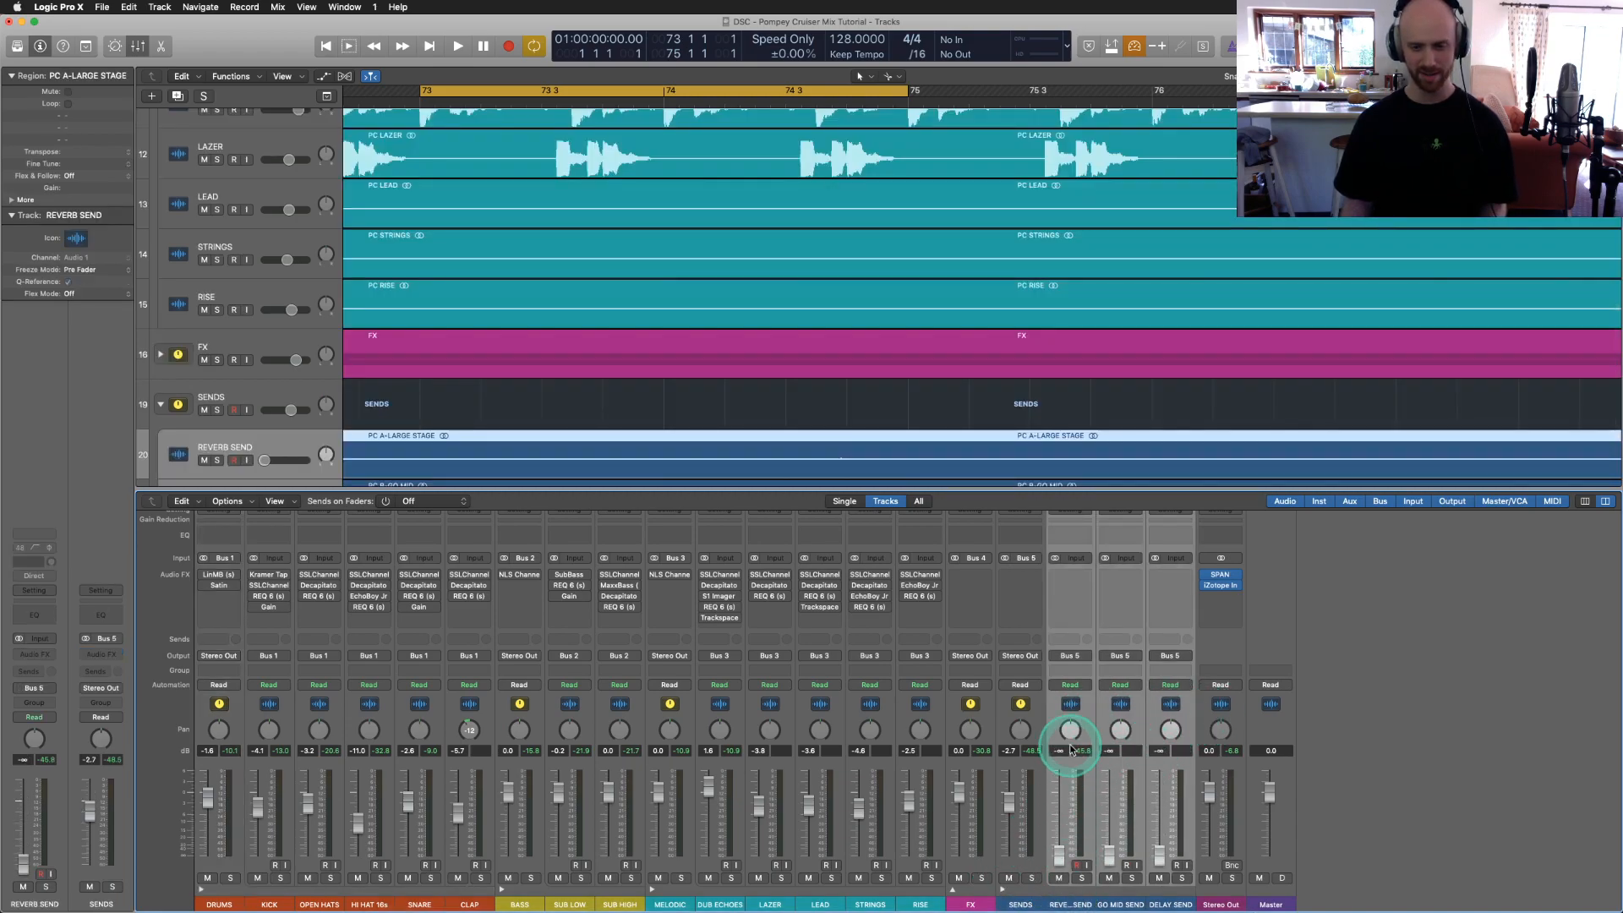
key("super+z")
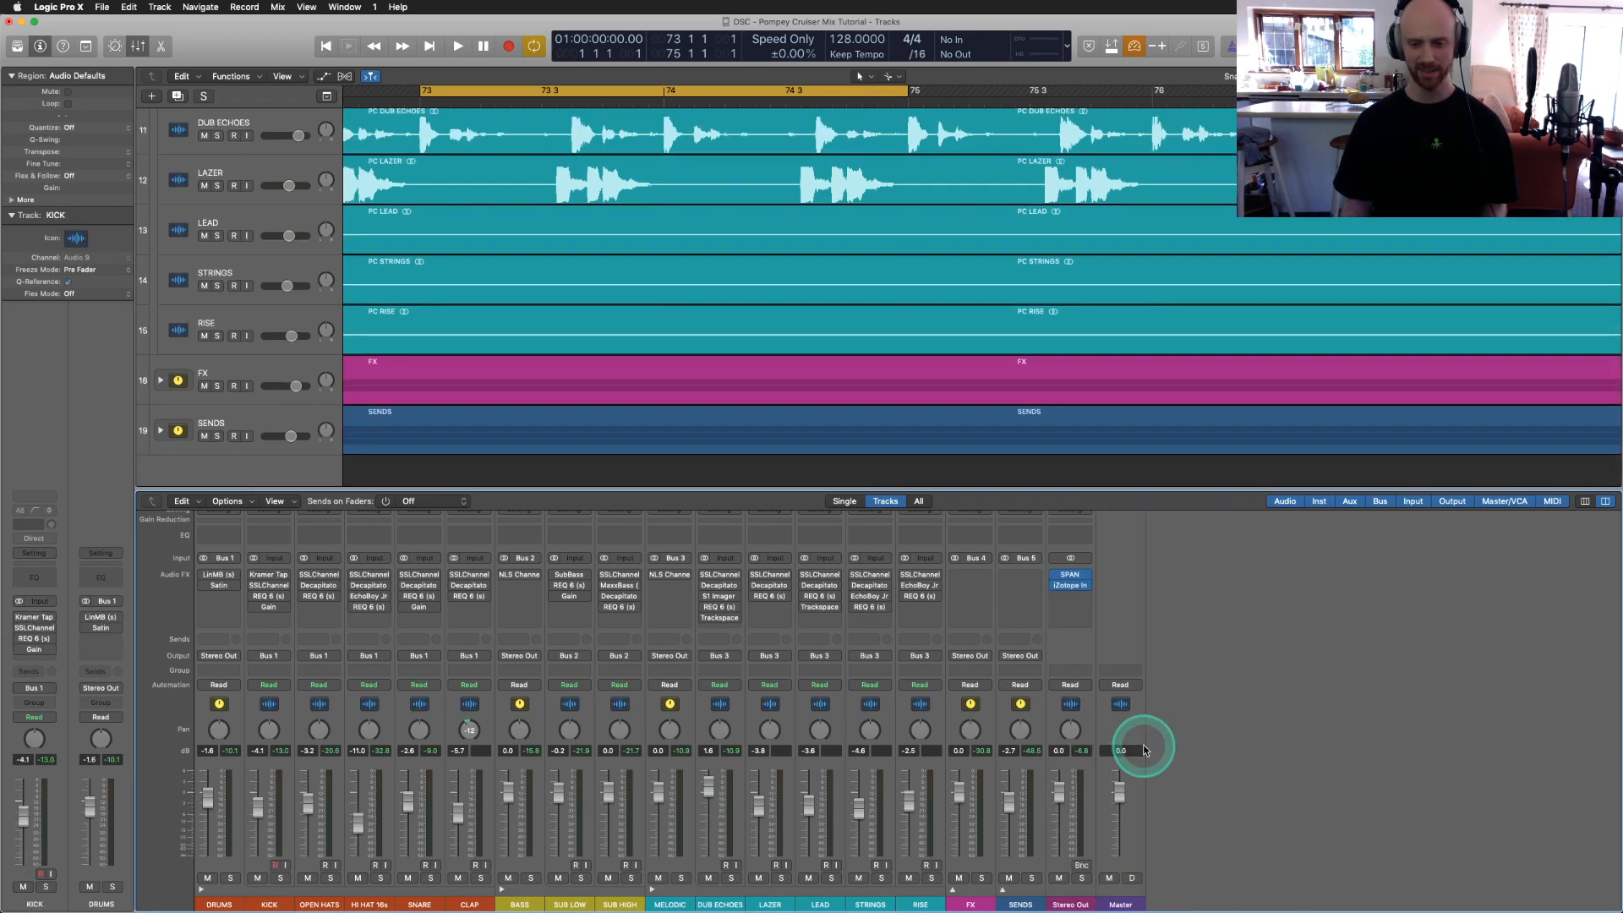
Step: Re-expand SENDS, try editing the Reverb Send level, and select the Go Mid Send channel
left_click(1002, 890)
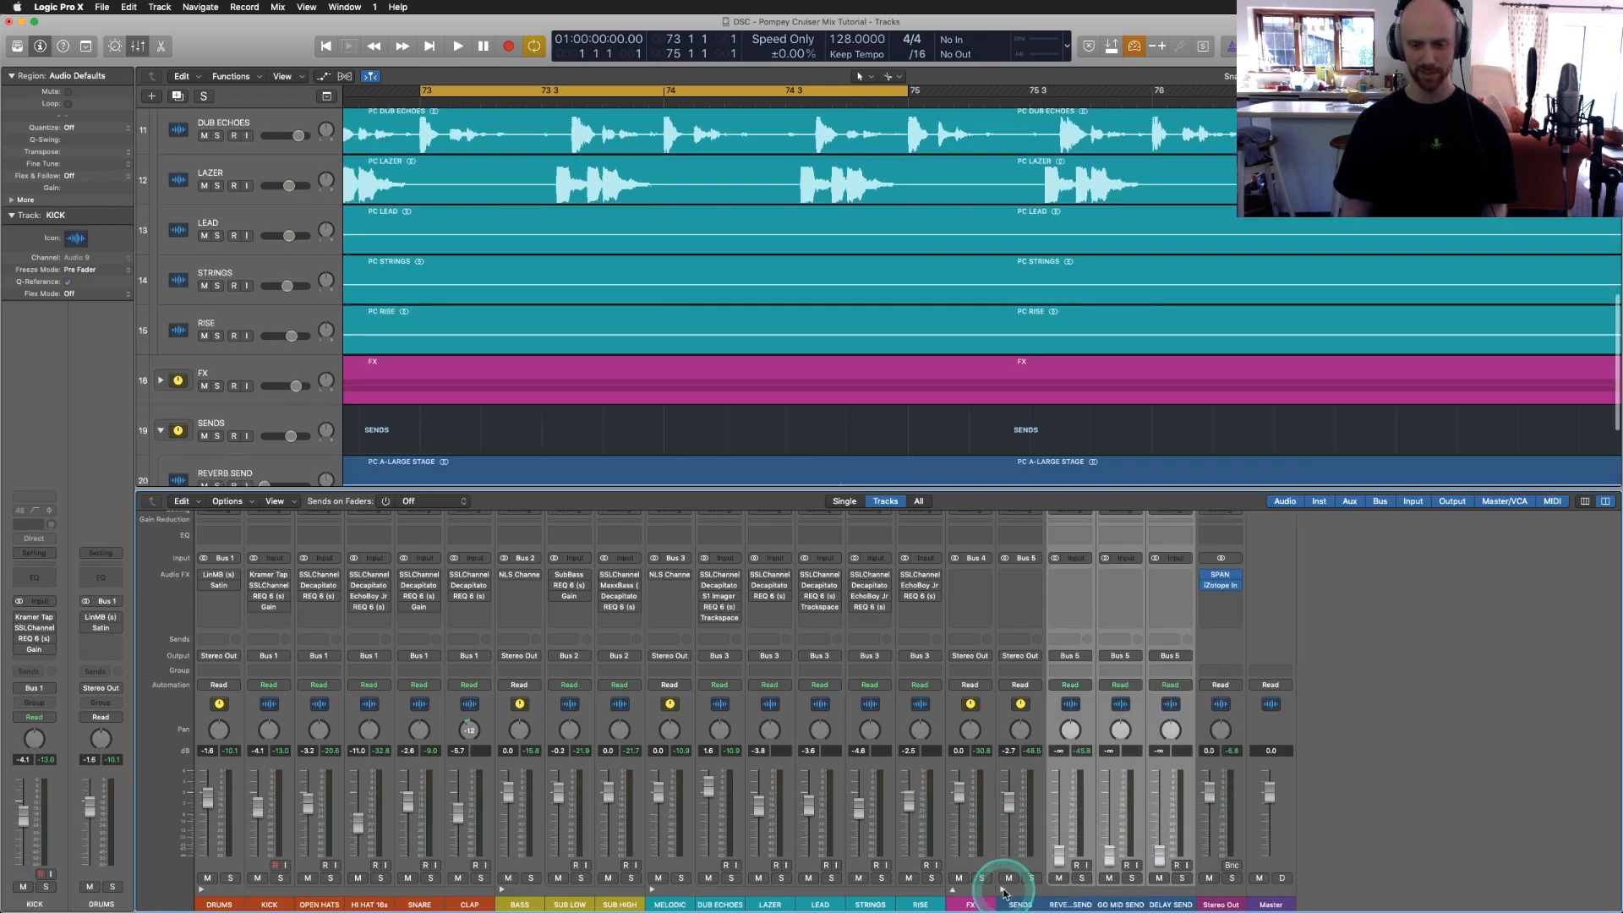
double_click(1063, 857)
left_click(1062, 857)
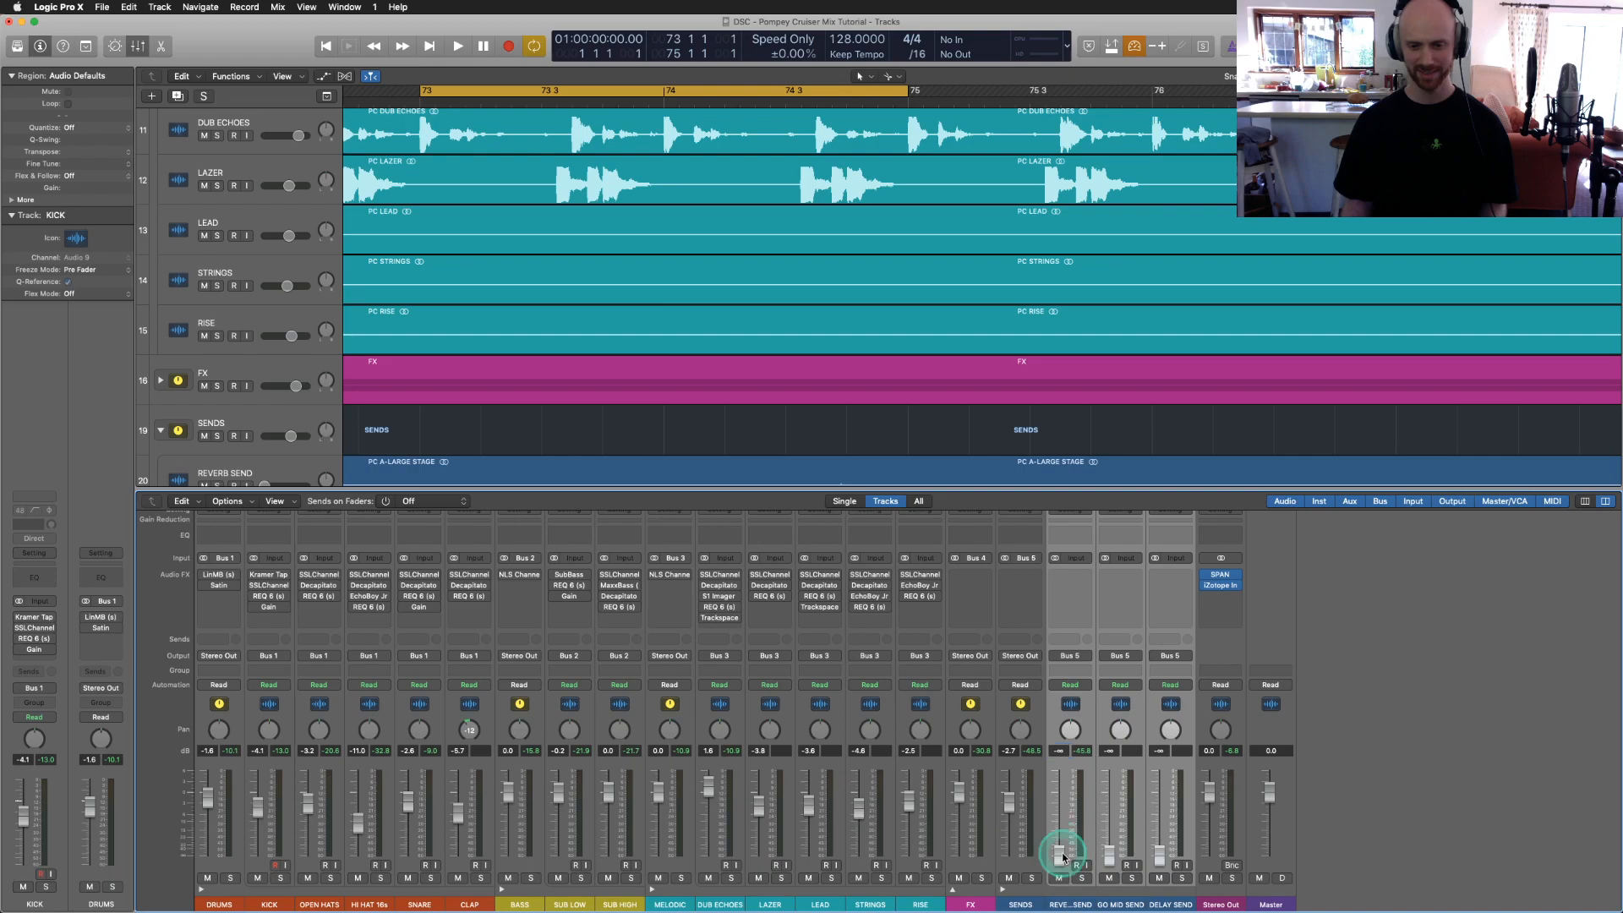
left_click(1124, 717)
Step: Collapse the SENDS folder, close the Mixer, zoom out the arrangement, and reopen the Mixer
left_click(1002, 892)
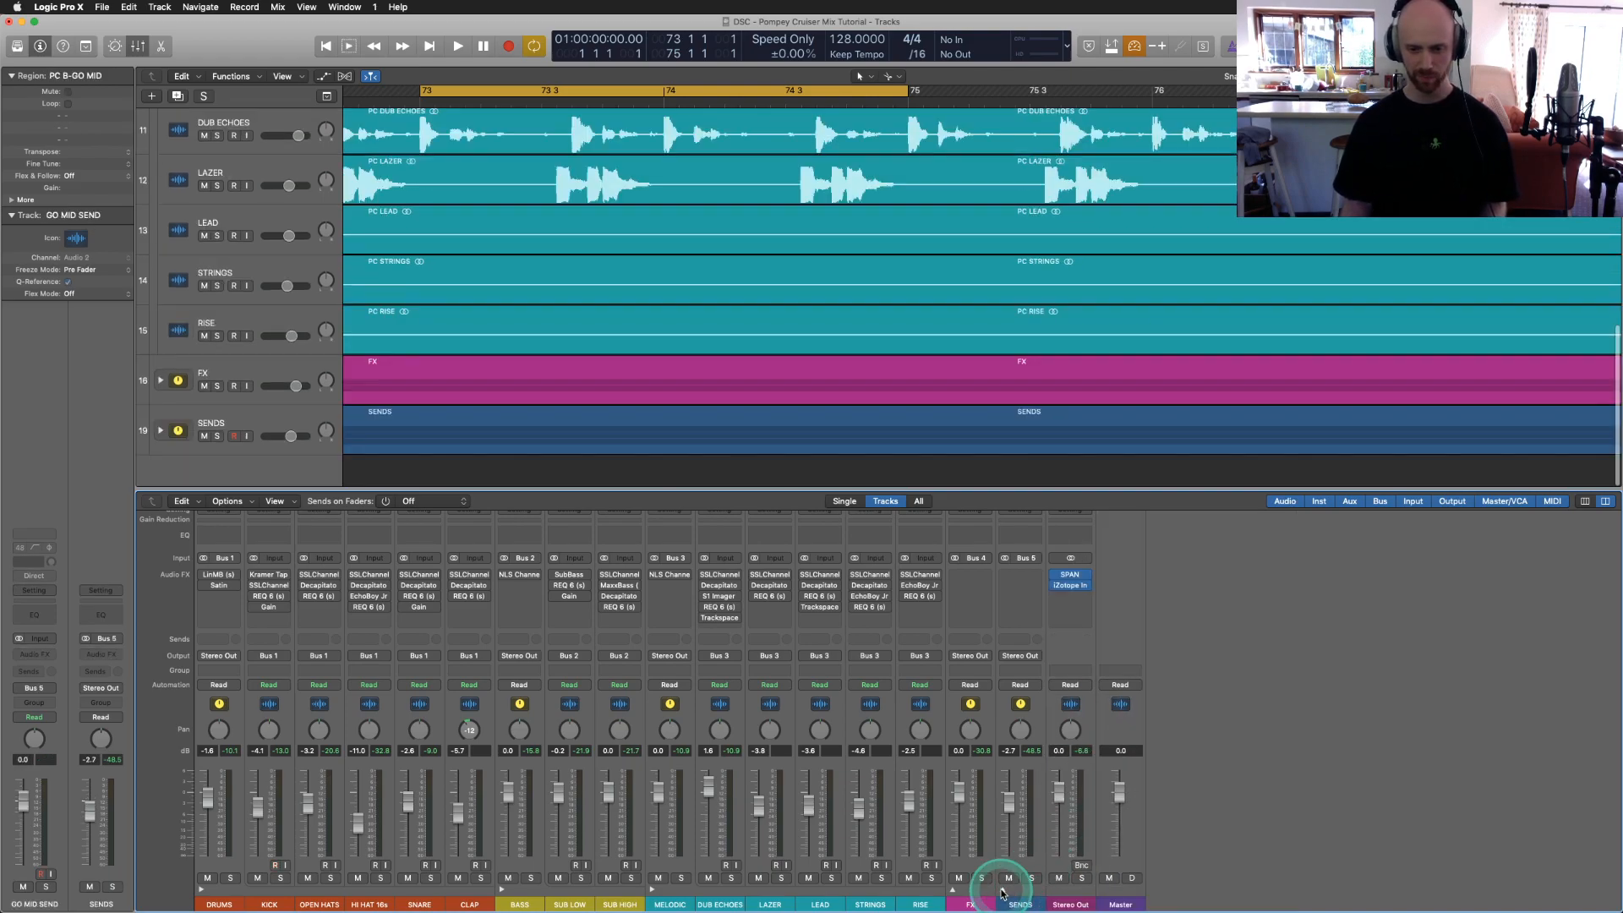
key("x")
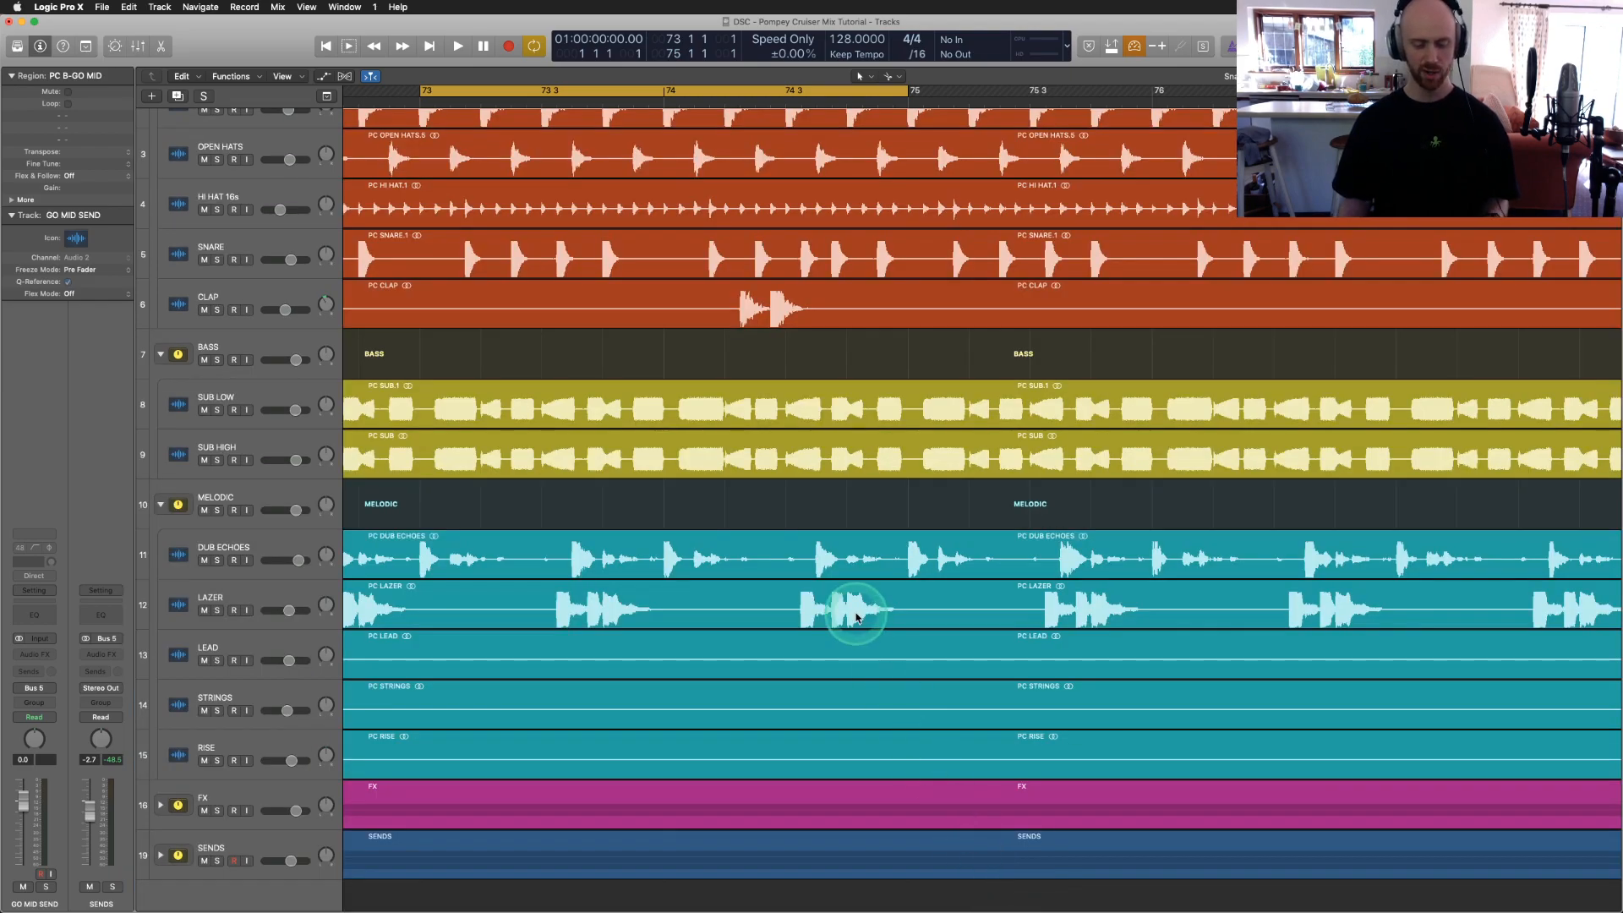
scroll(855, 617, "down", 3)
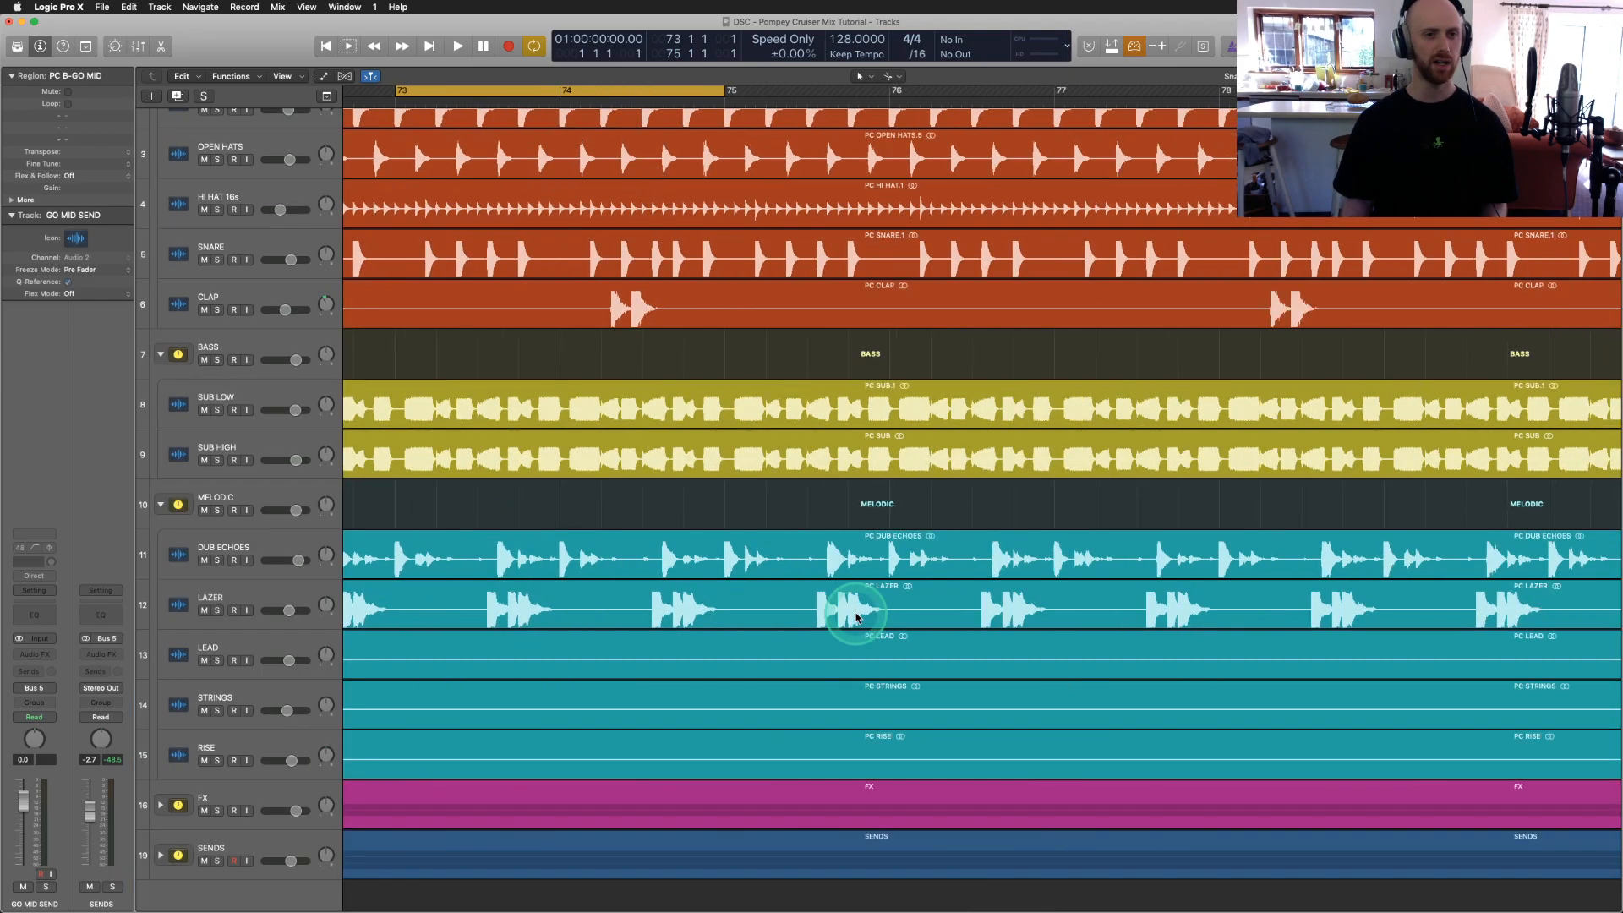
scroll(855, 617, "down", 2)
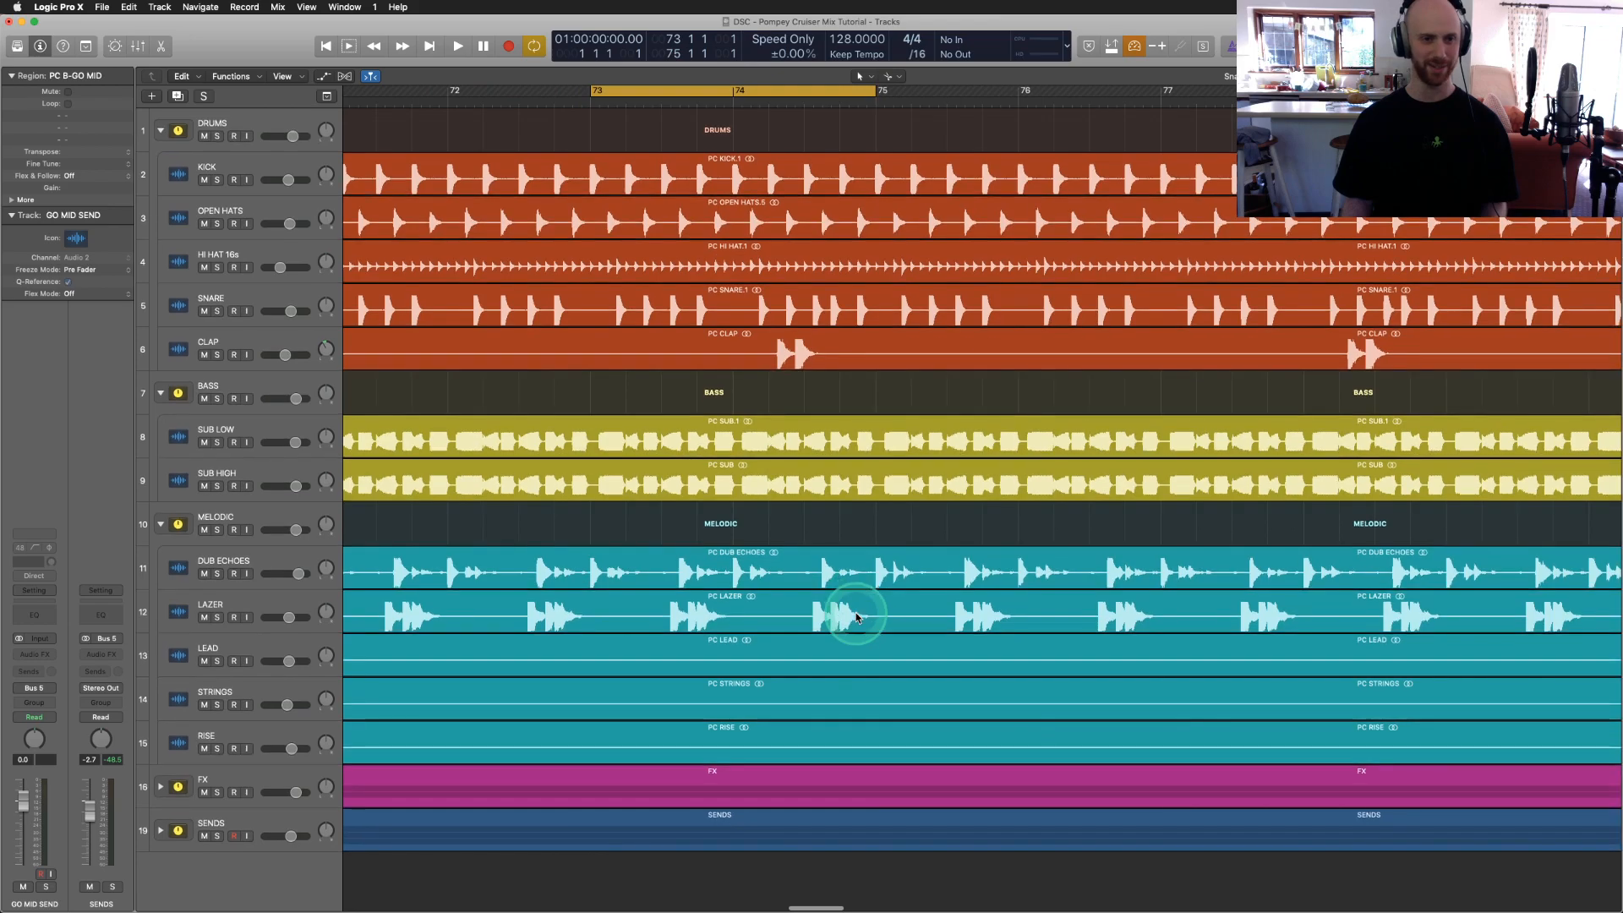
key("x")
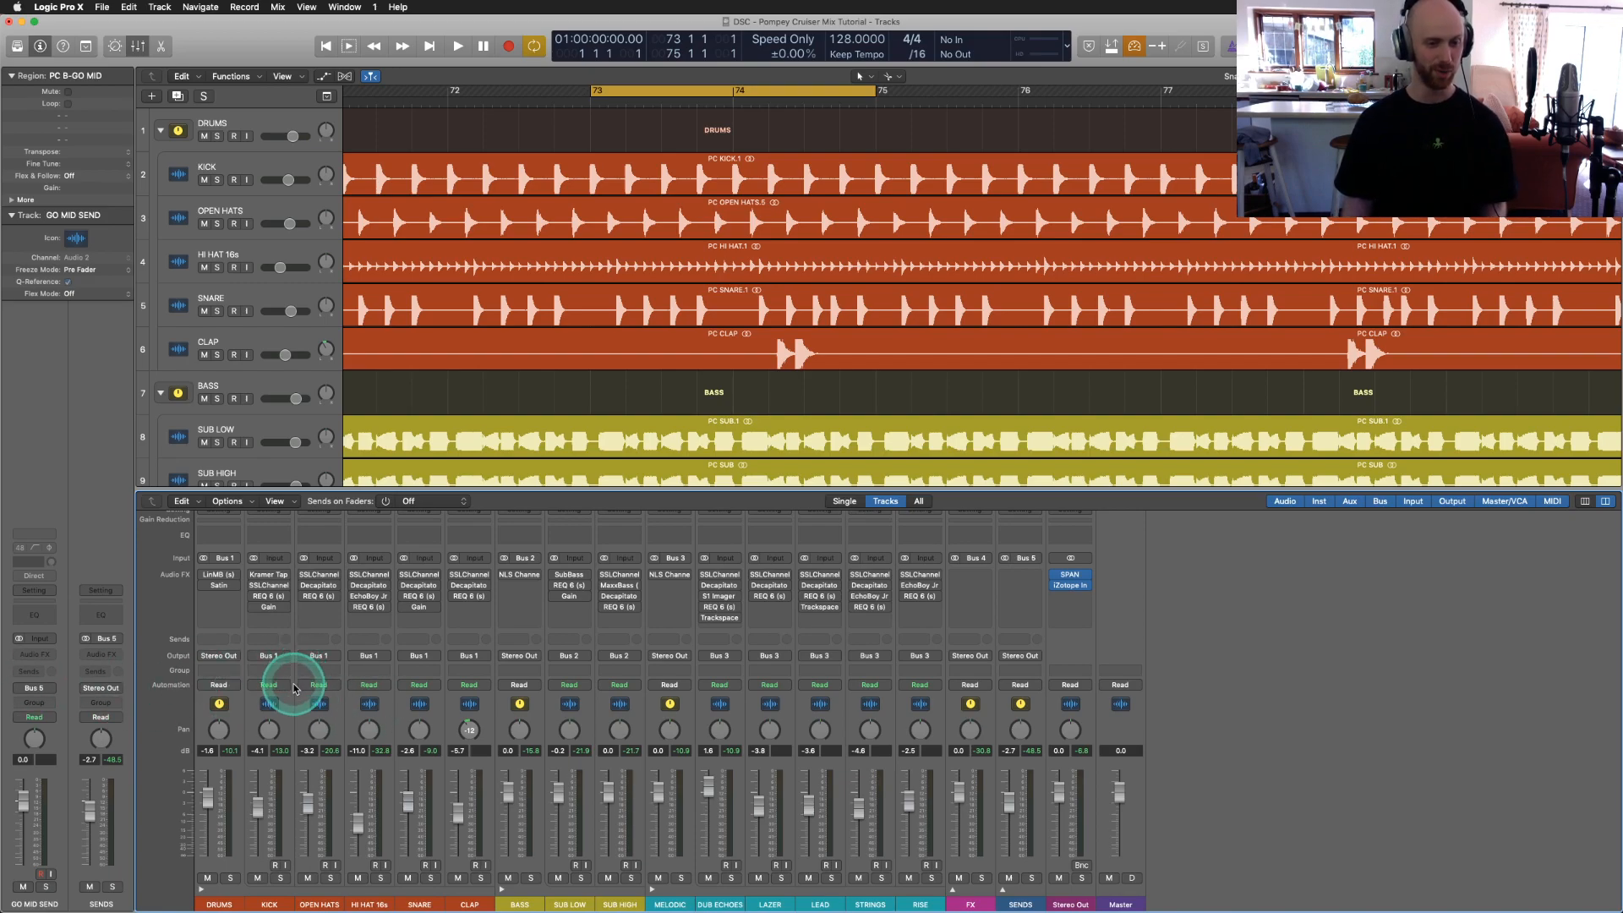
Step: Select the KICK channel, pull its fader down to -∞, and solo it
left_click(284, 702)
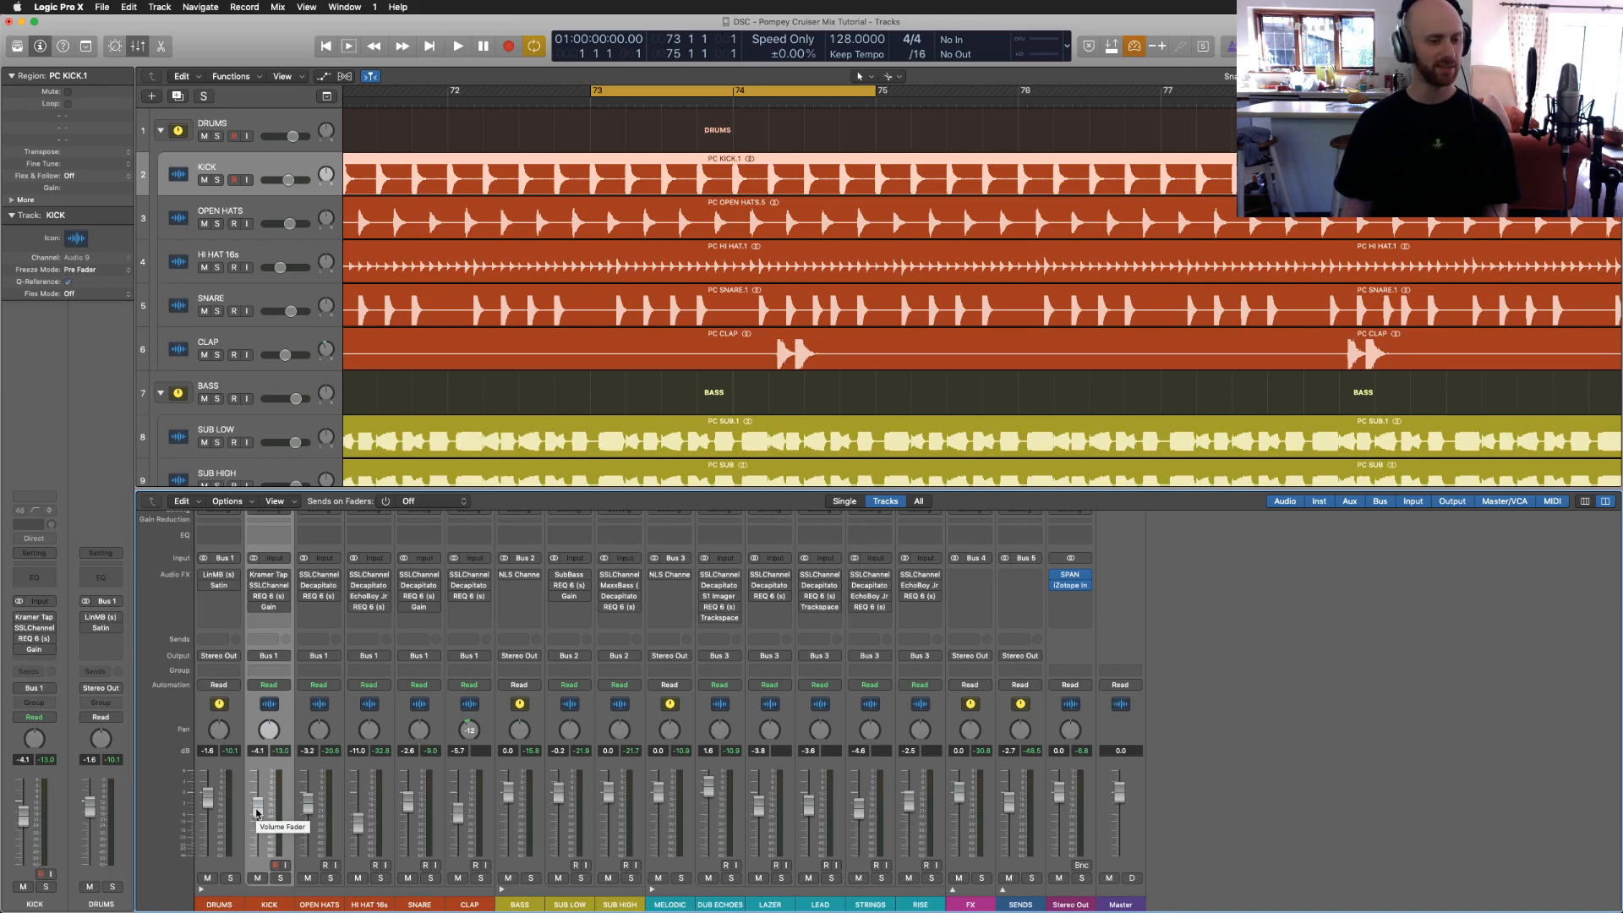
left_click_drag(257, 816, 261, 898)
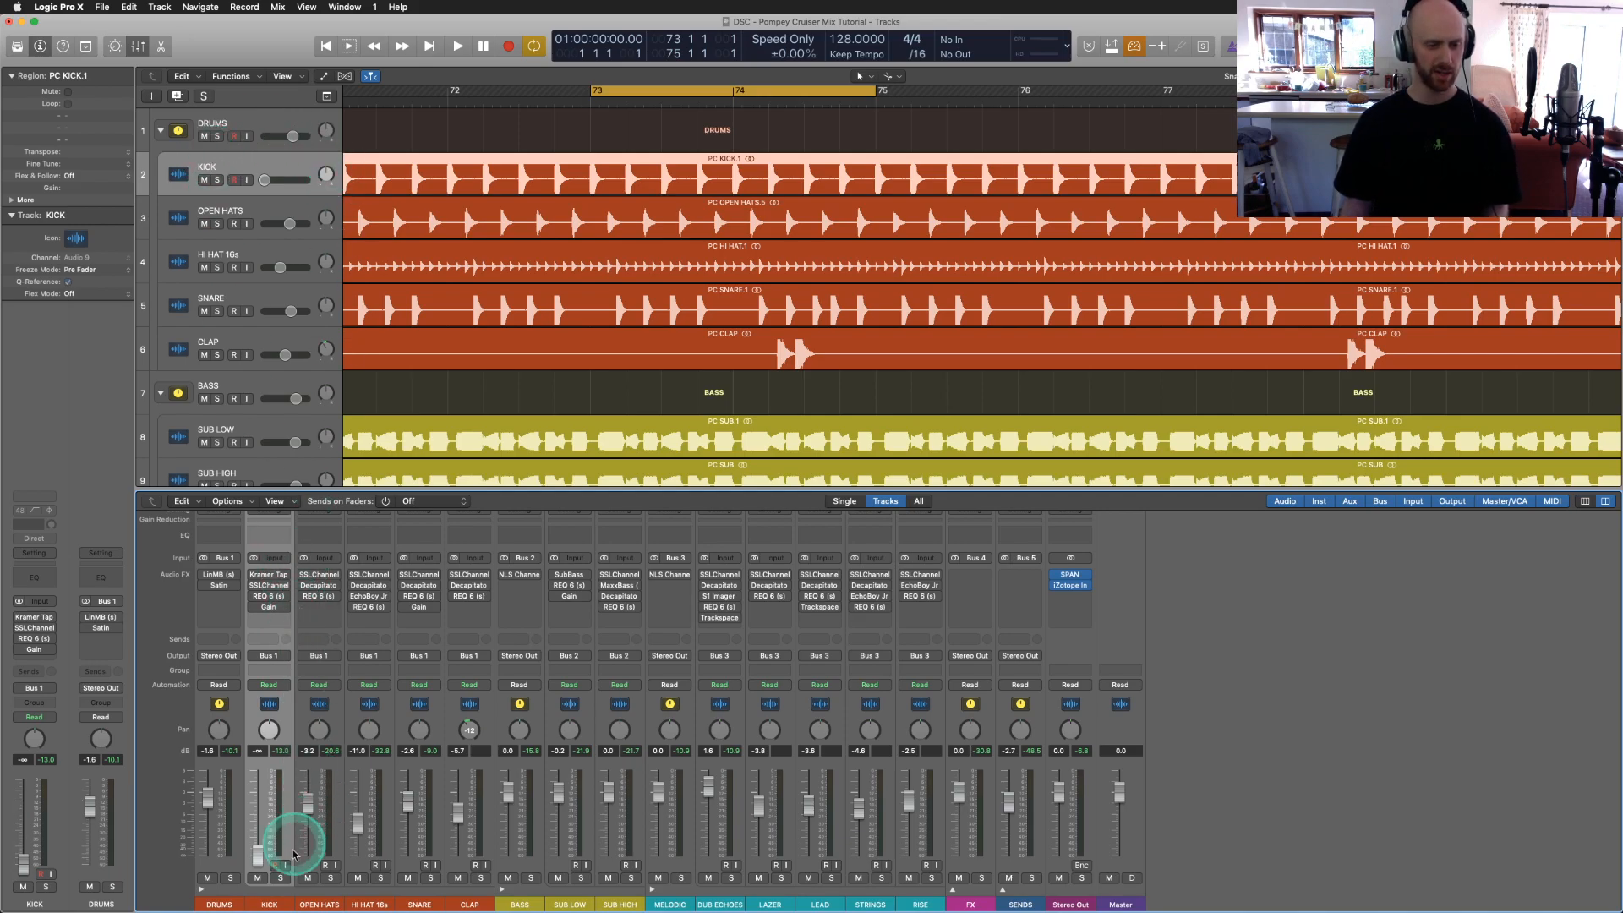
left_click(281, 878)
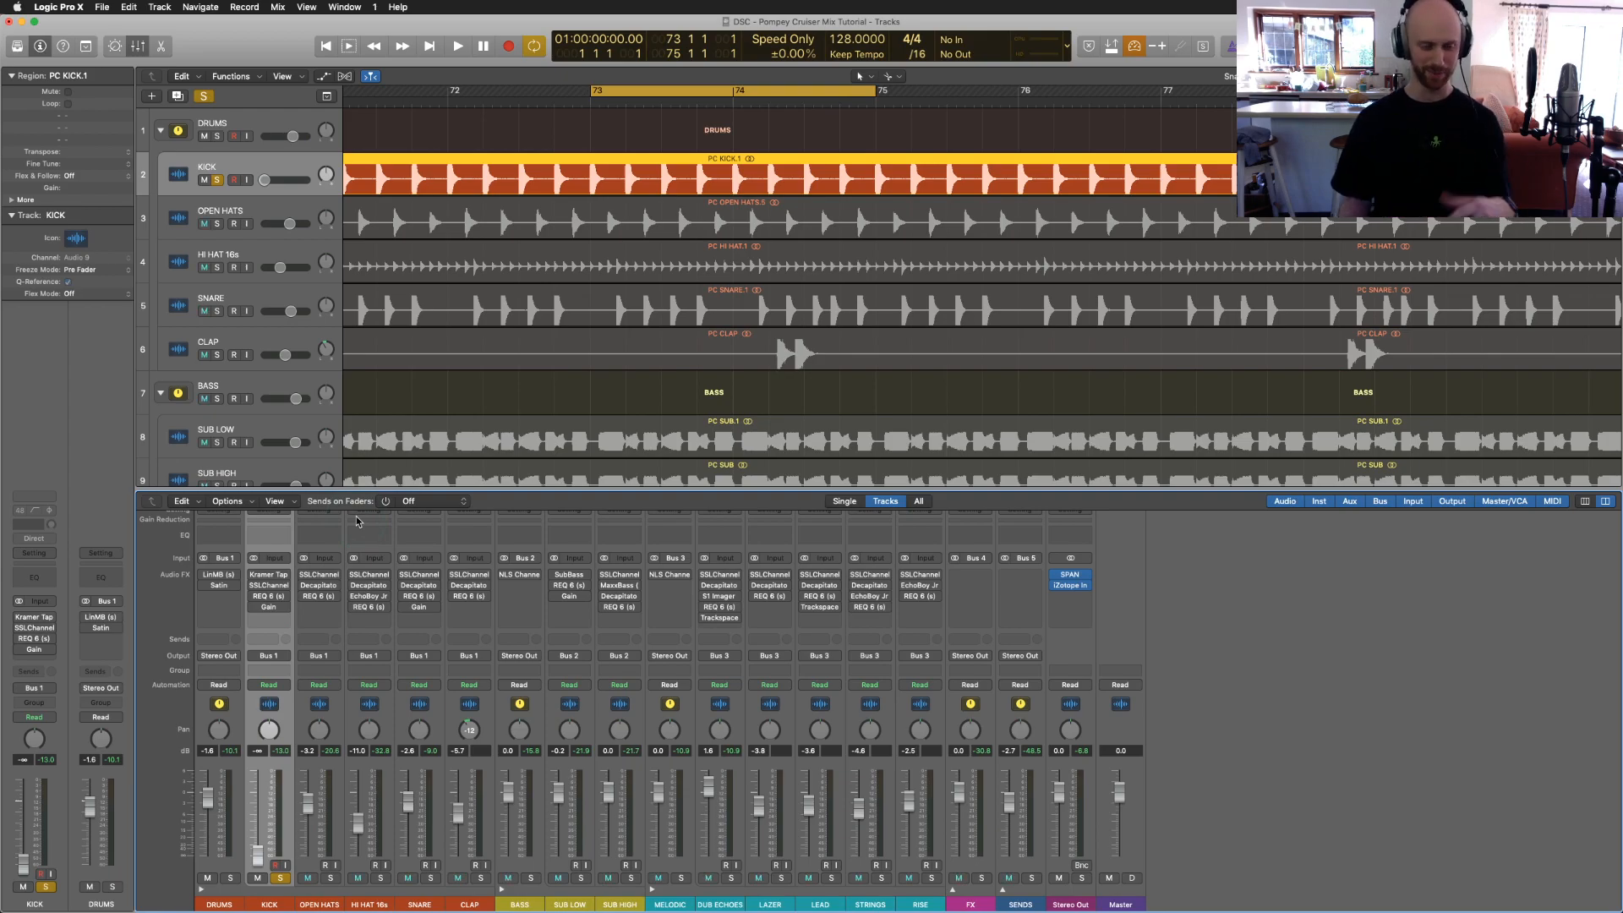
Step: Play the loop and raise the KICK level to -5.2 dB, then stop playback
key("space")
key("XF86AudioRaiseVolume")
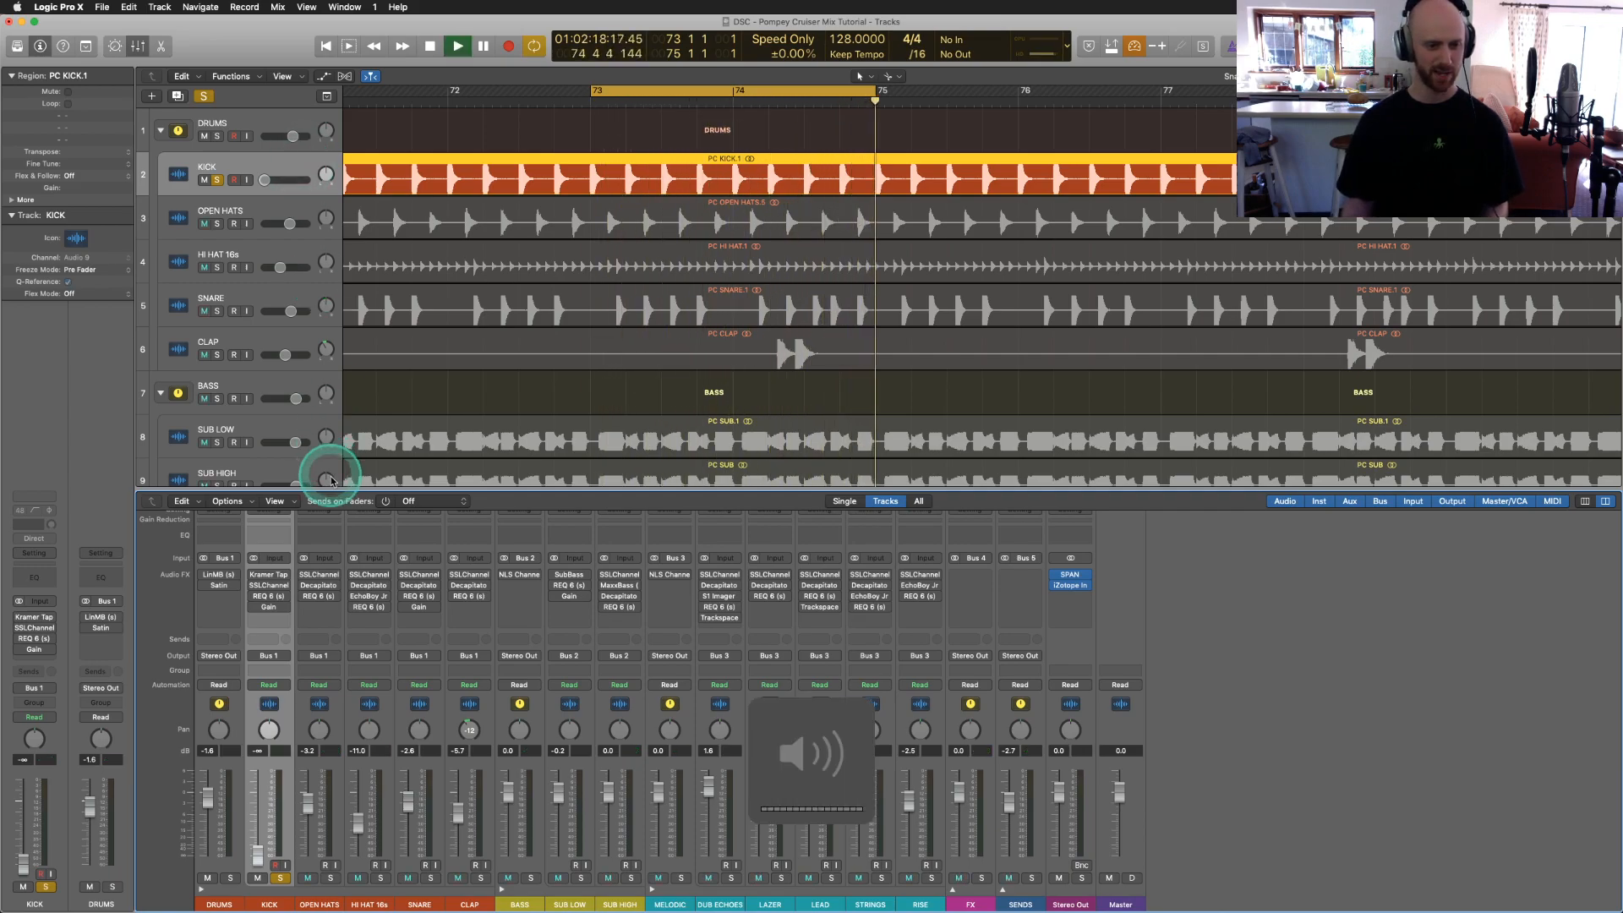
left_click_drag(259, 860, 255, 777)
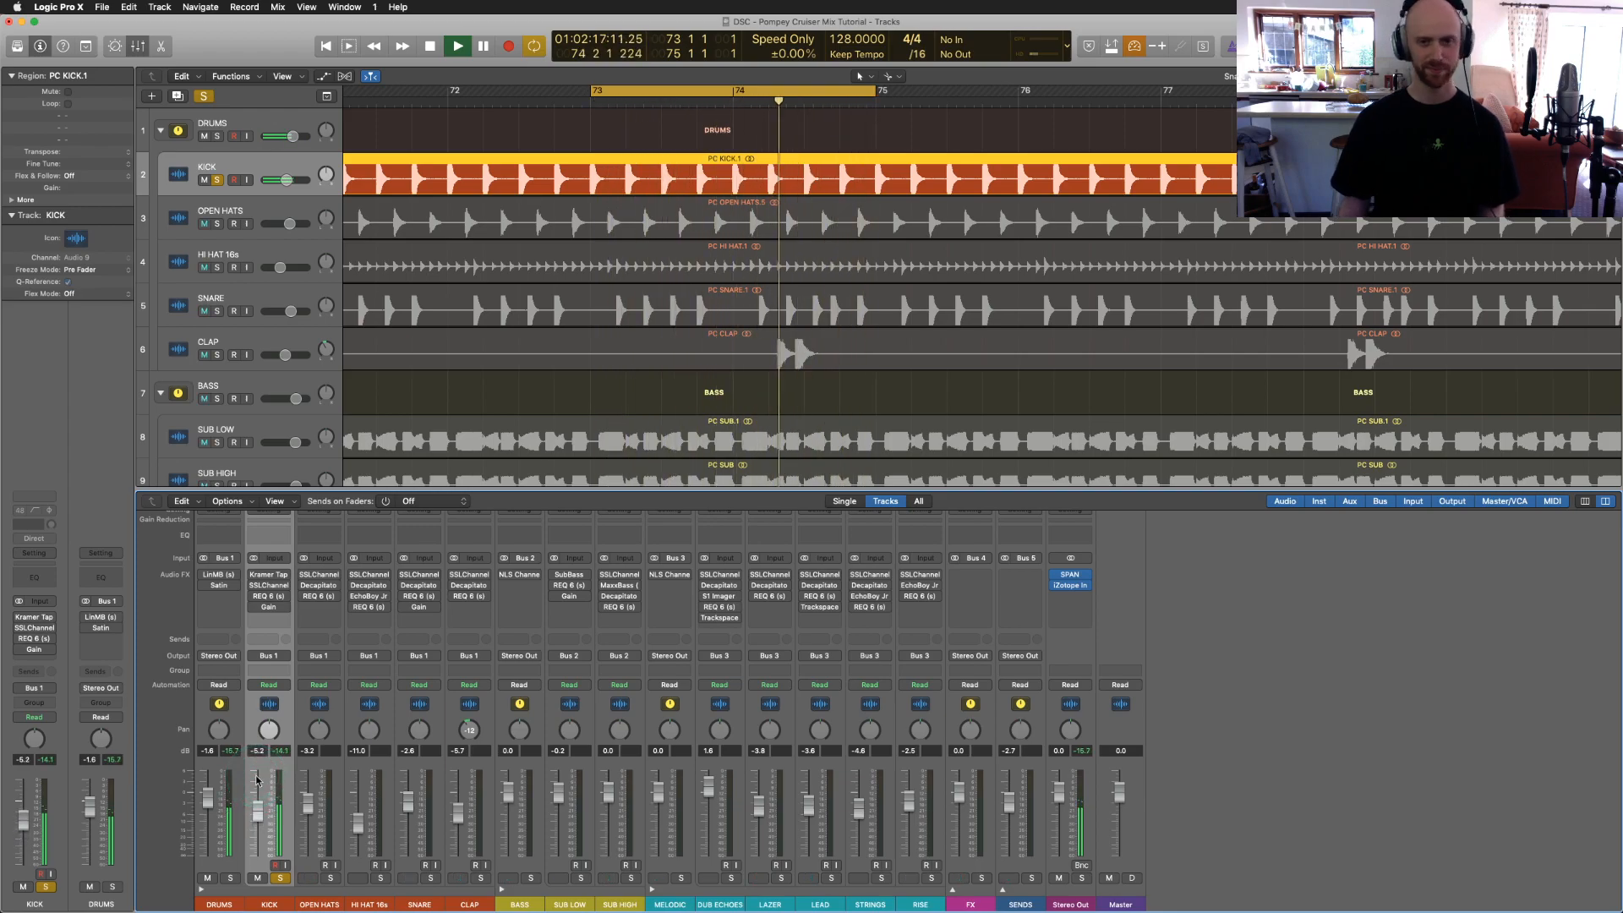
key("space")
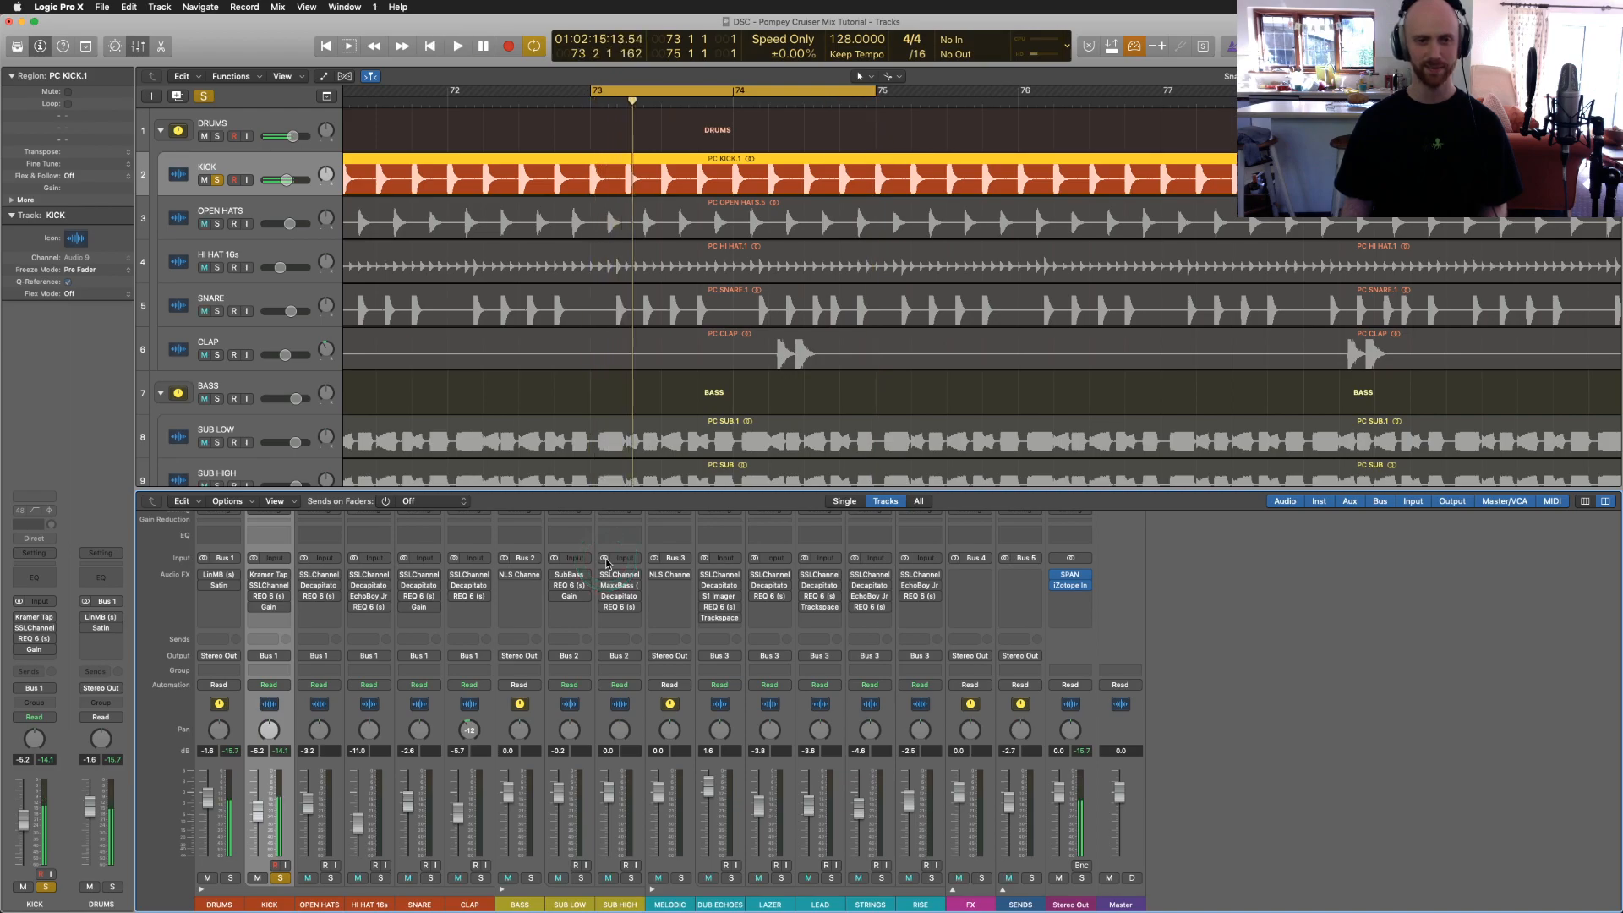
scroll(573, 315, "right", 5)
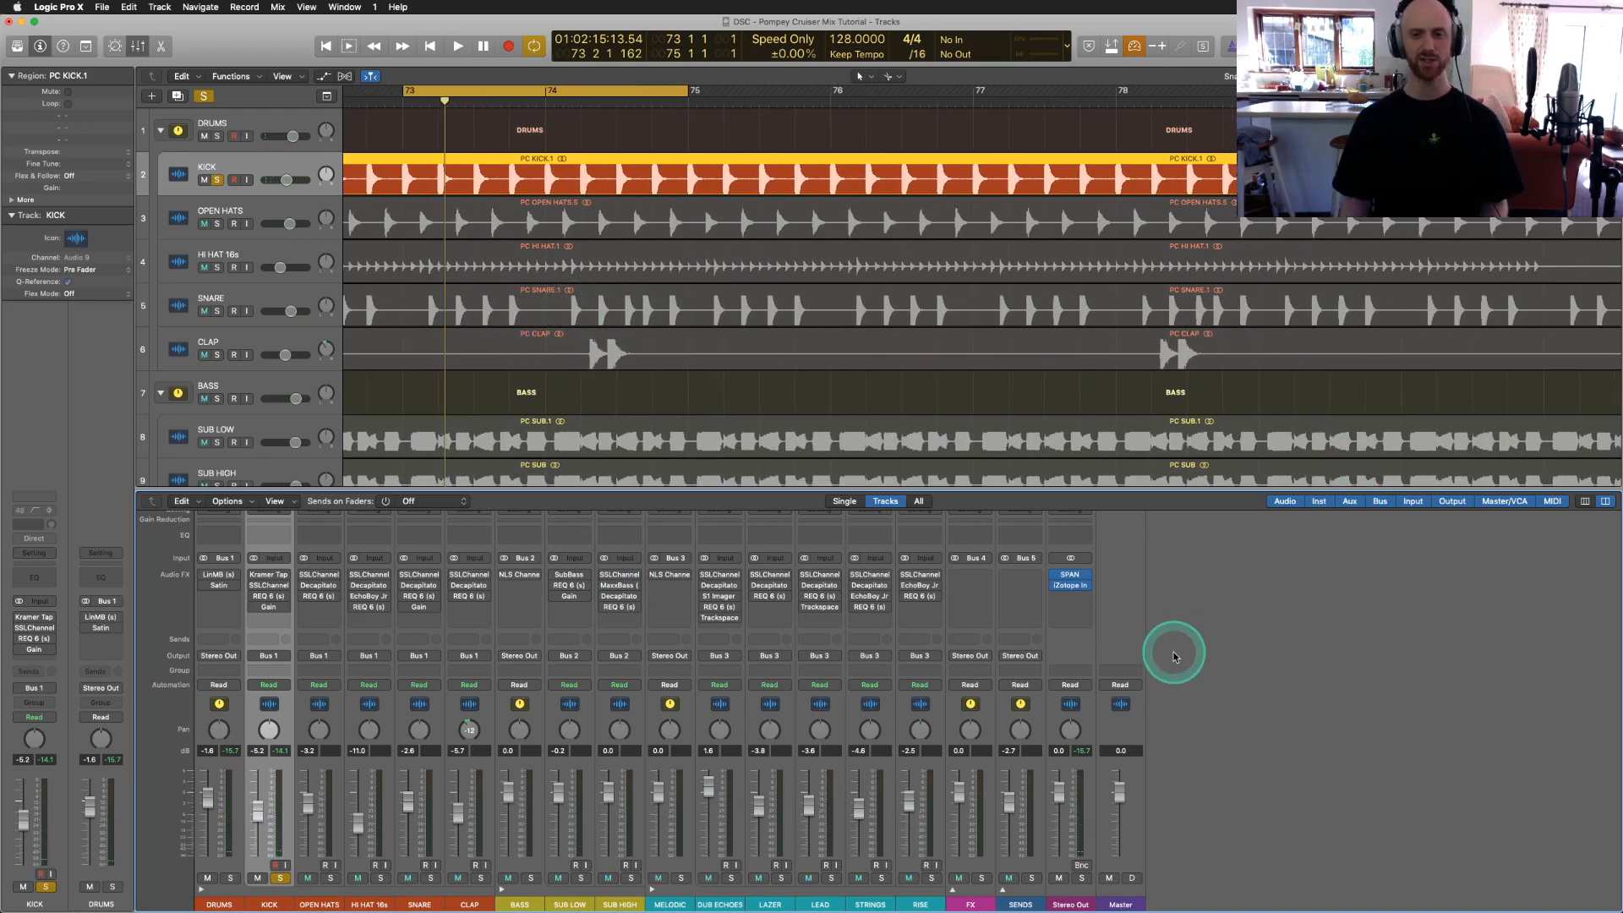
Step: Open SPAN and iZotope Insight on the Stereo Out, dismiss Insight's preset manager, and park Insight bottom right
left_click(1071, 577)
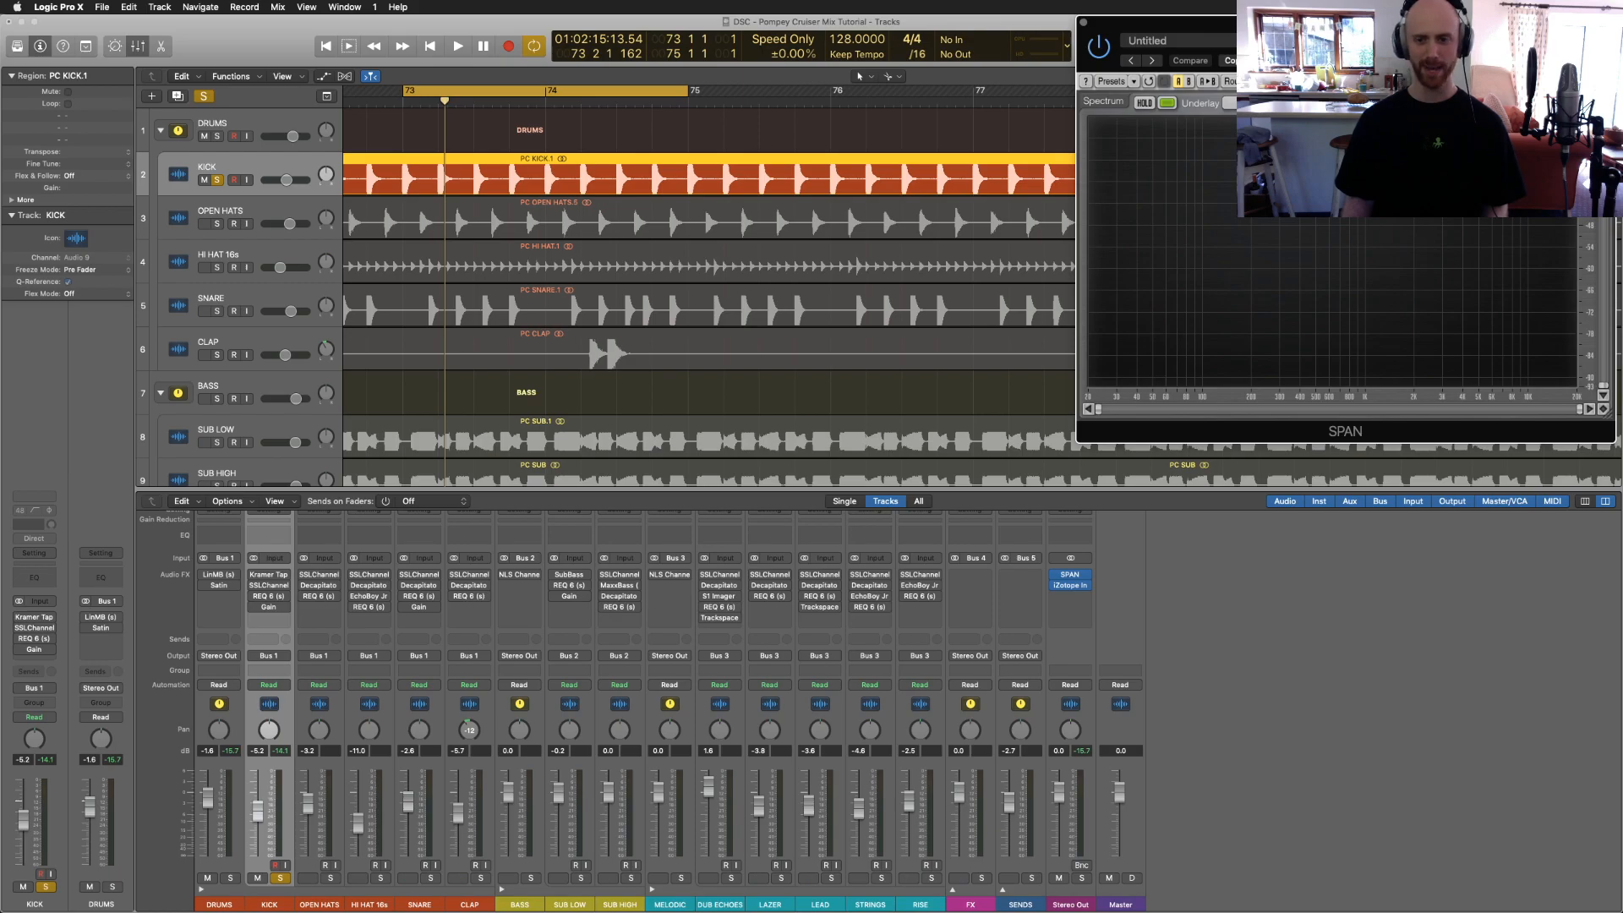
left_click(1071, 586)
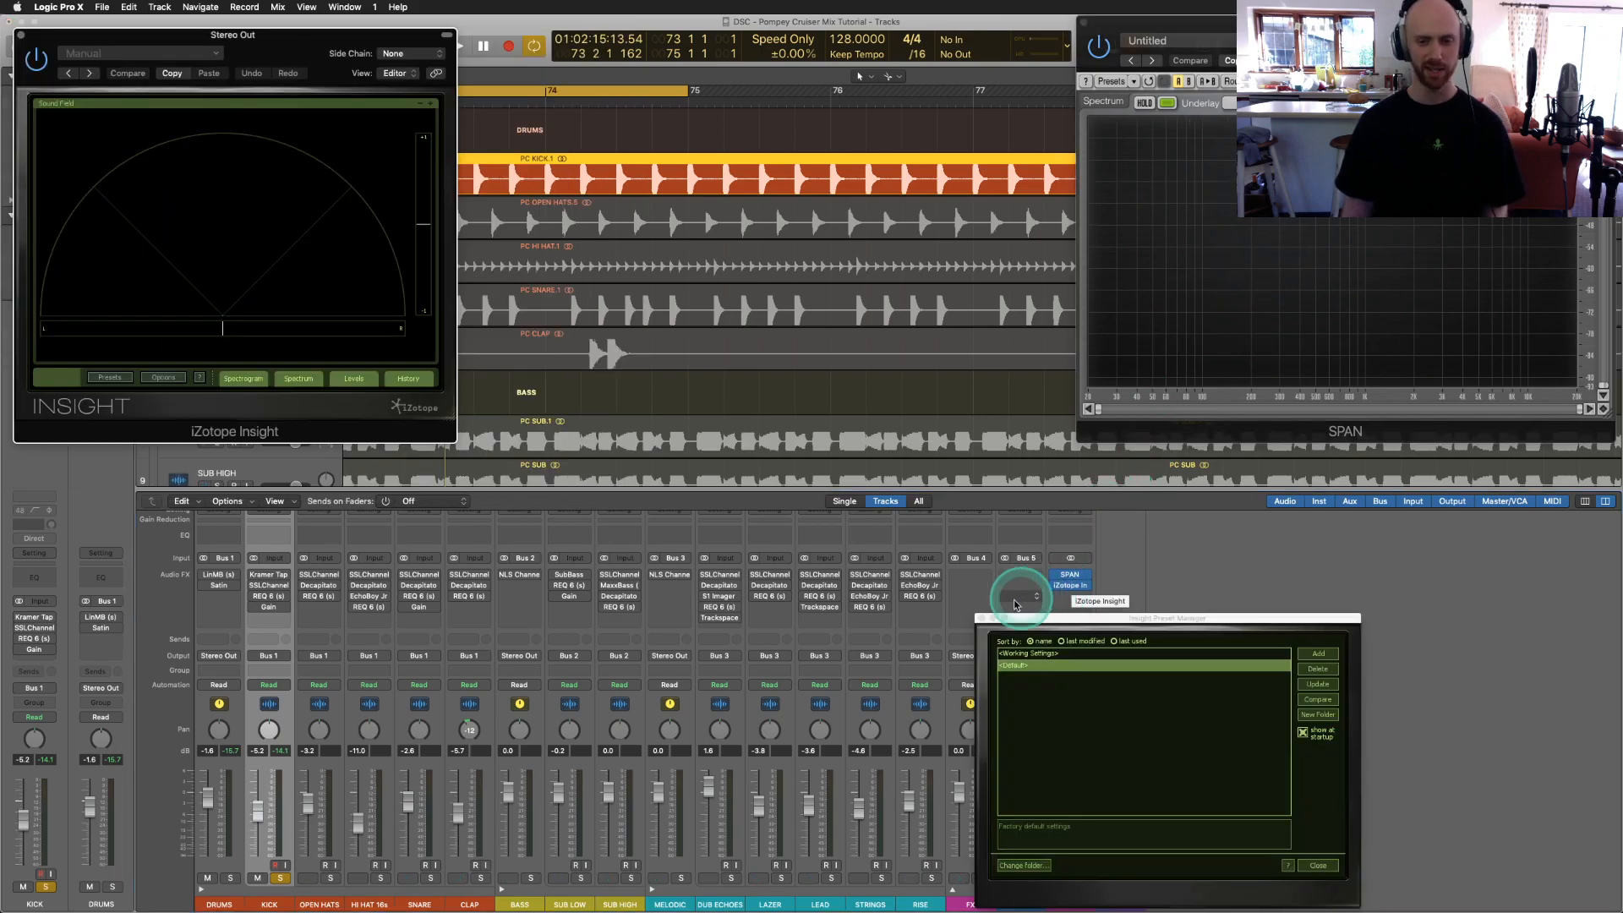
left_click(981, 619)
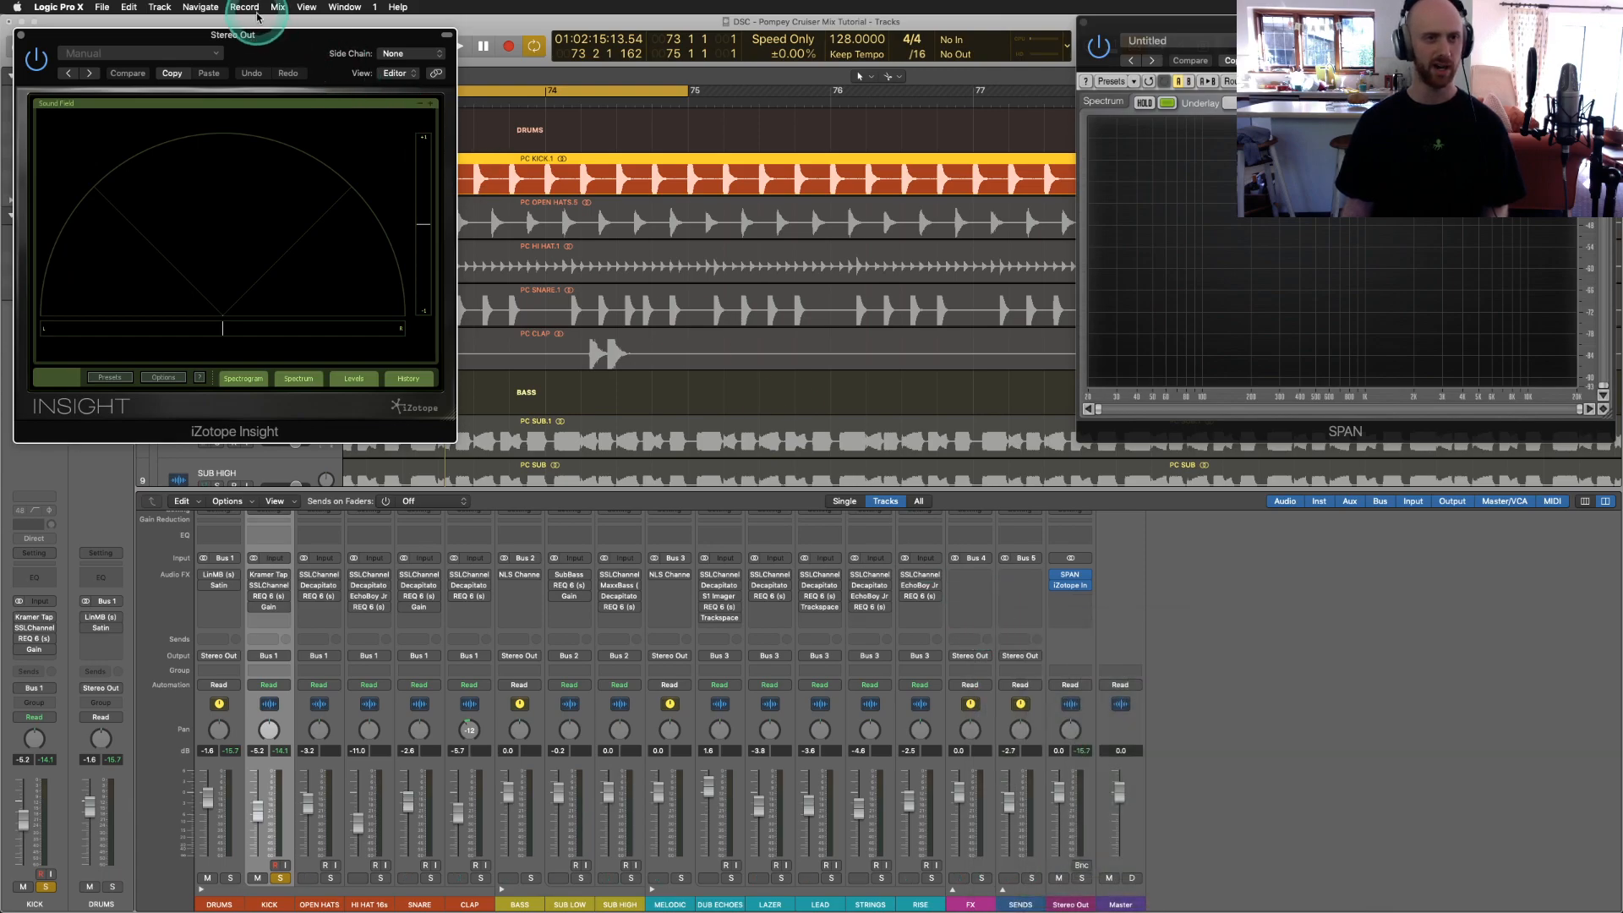
left_click_drag(241, 42, 1403, 469)
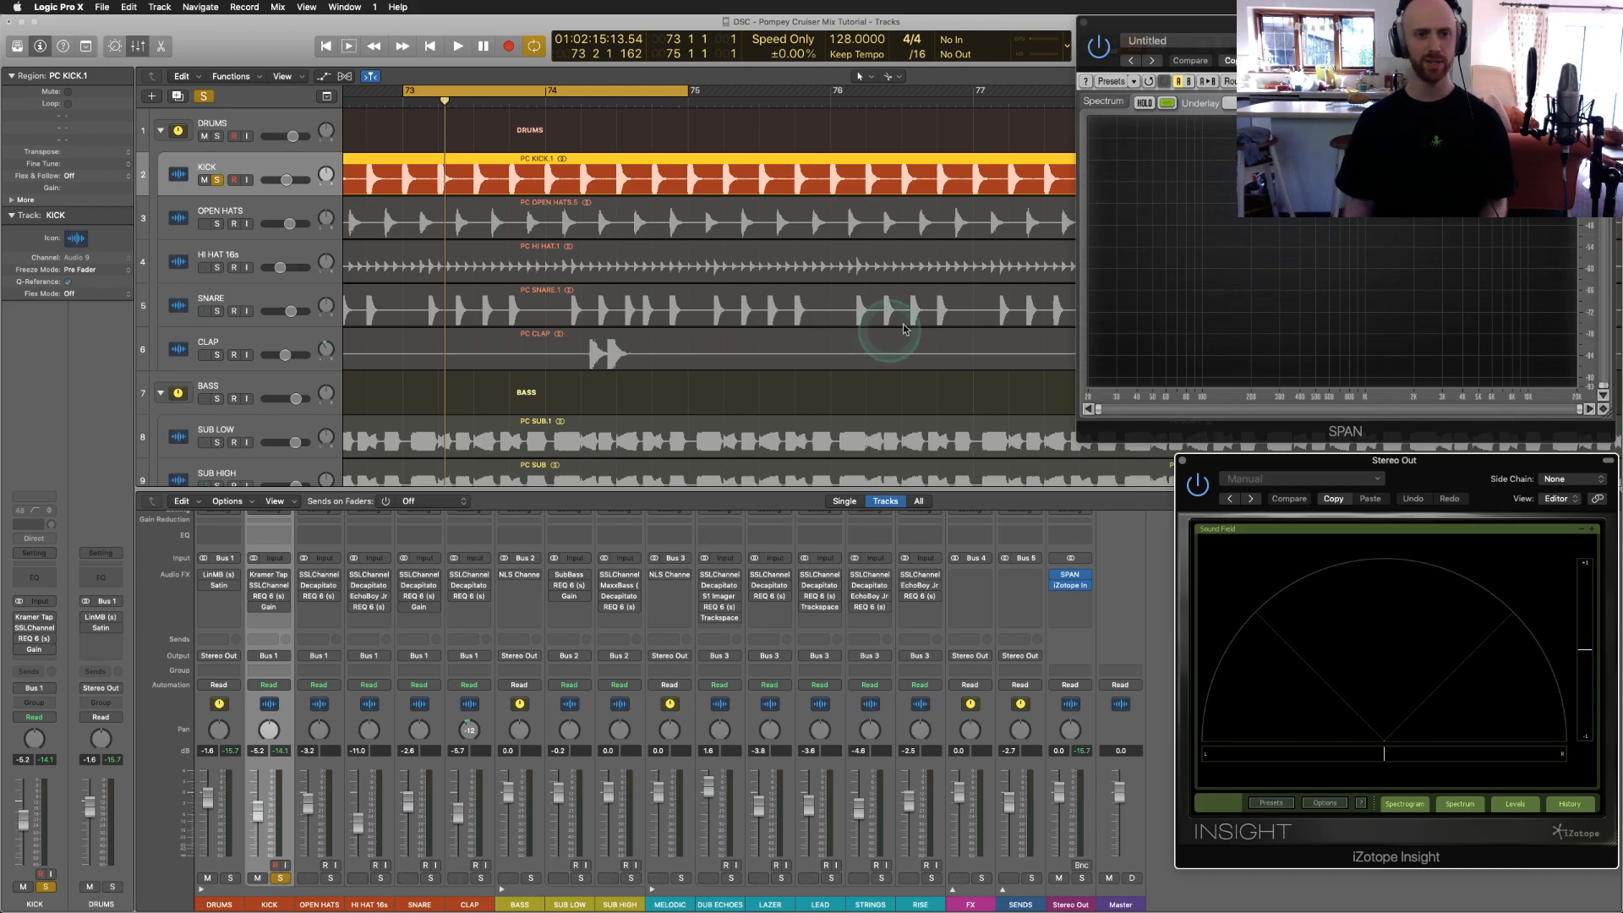
Step: With the mix playing, lower Insight's spectrum Range Lo from -92.5 to -107.6
left_click(731, 325)
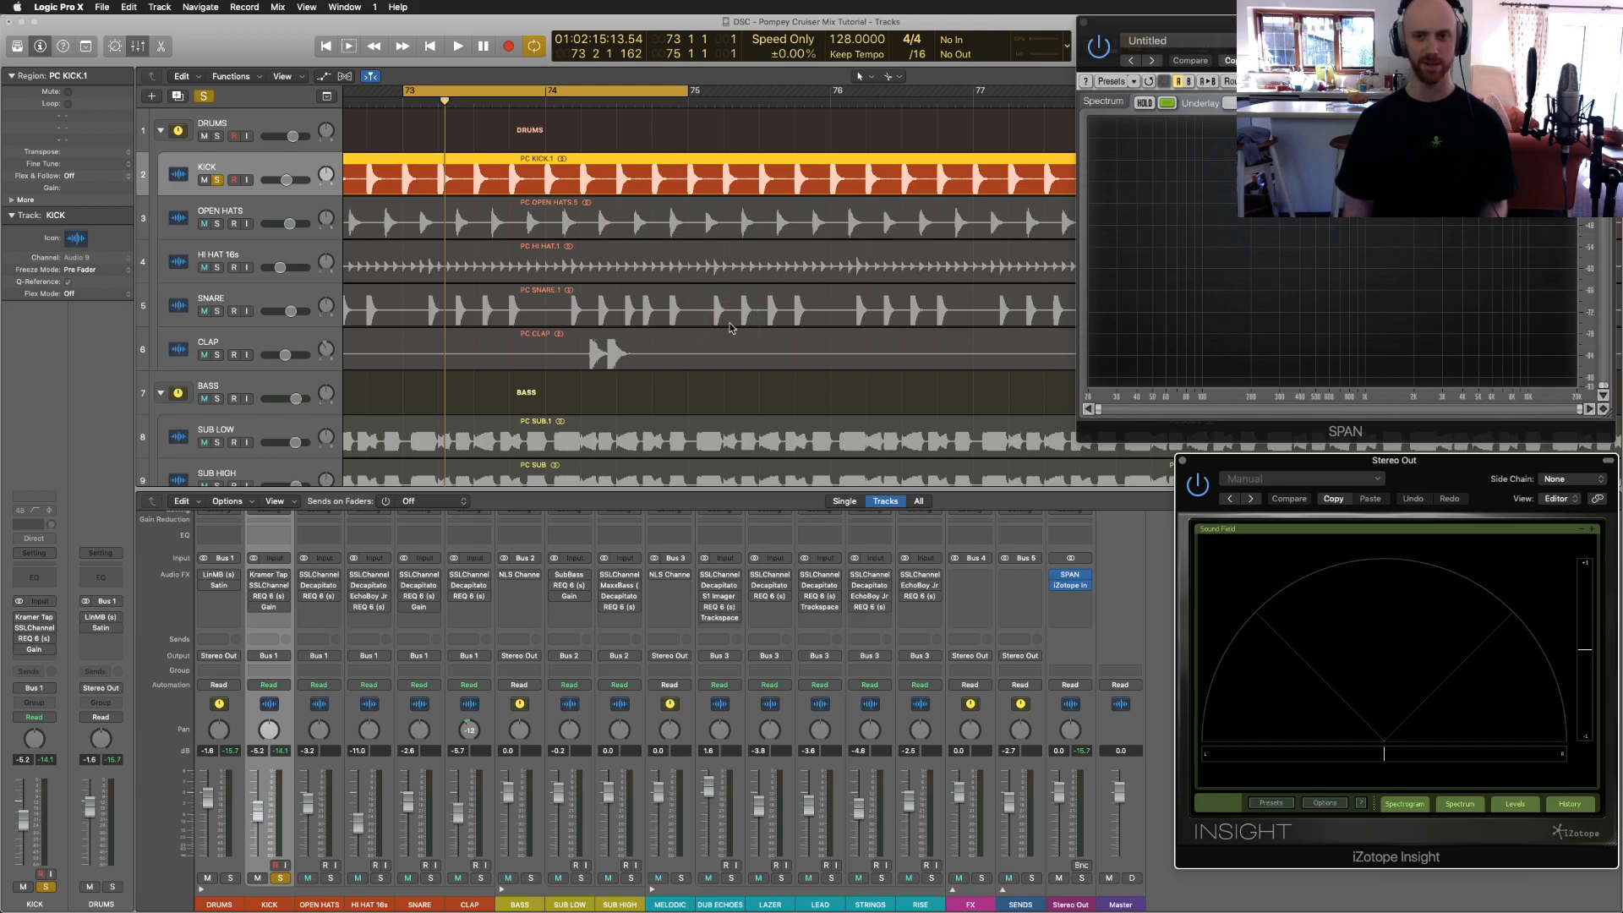
key("space")
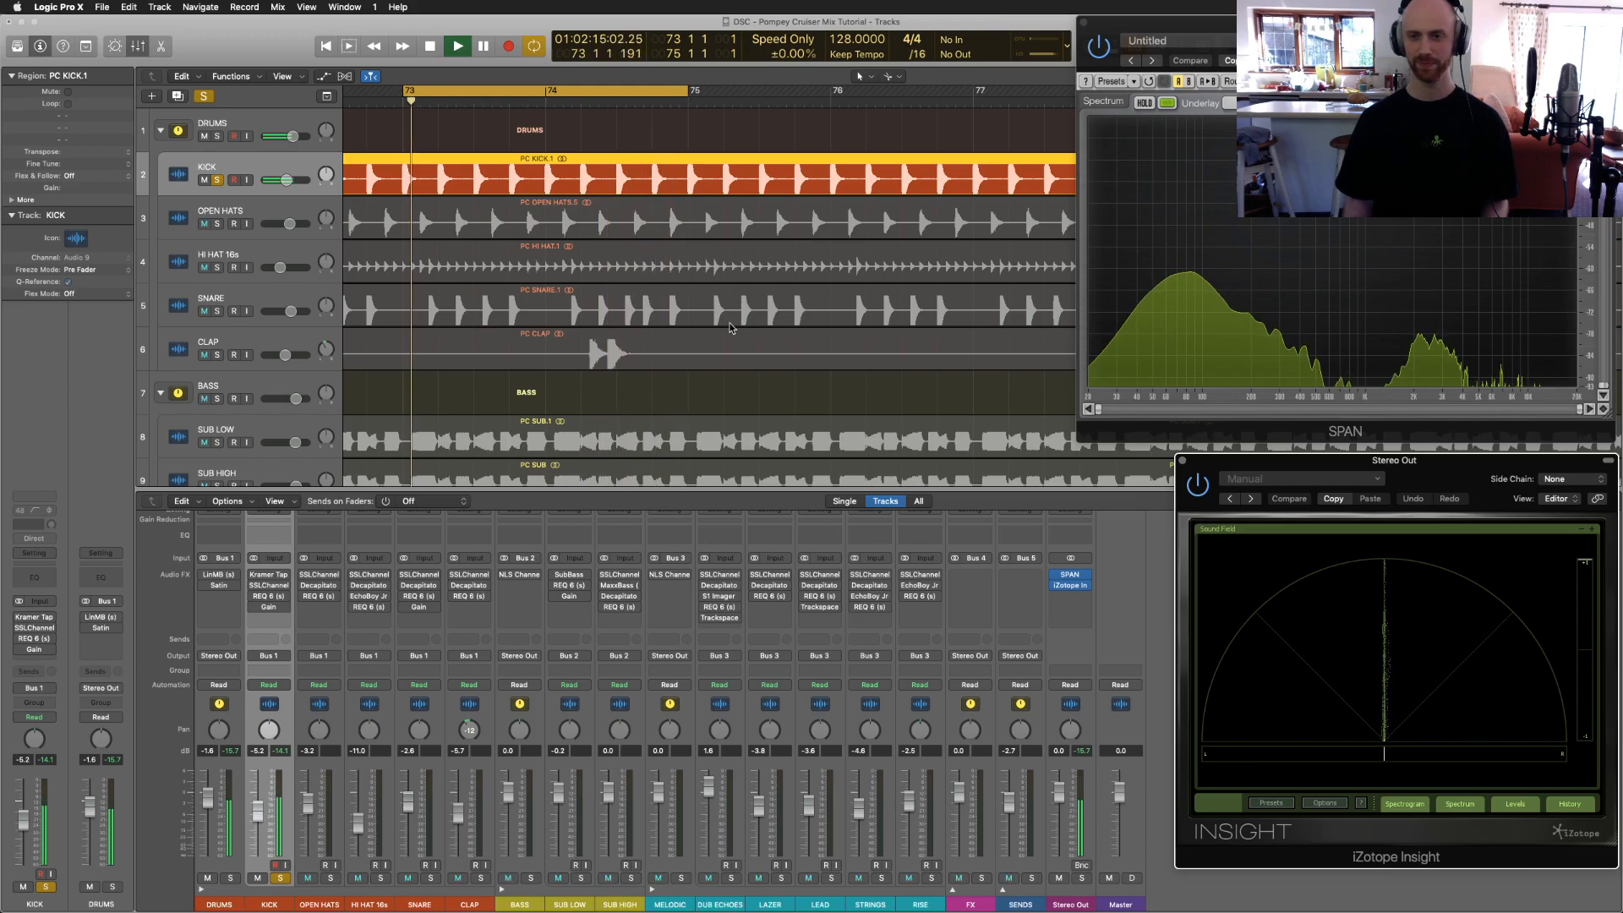
left_click(1603, 102)
left_click(1594, 673)
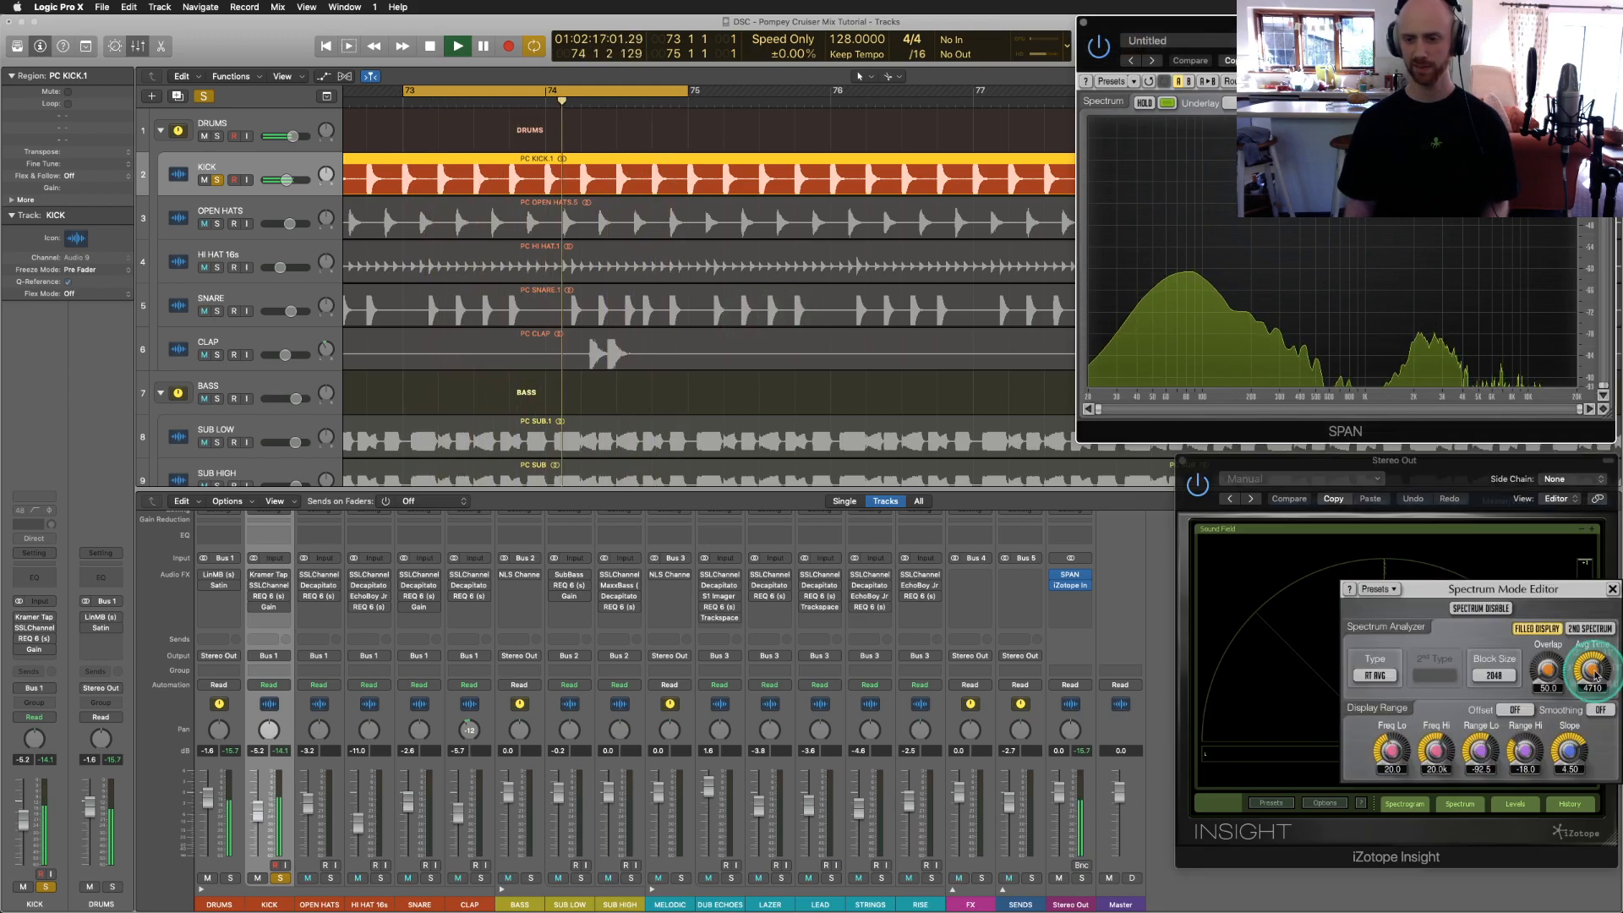
left_click_drag(1478, 748, 1479, 781)
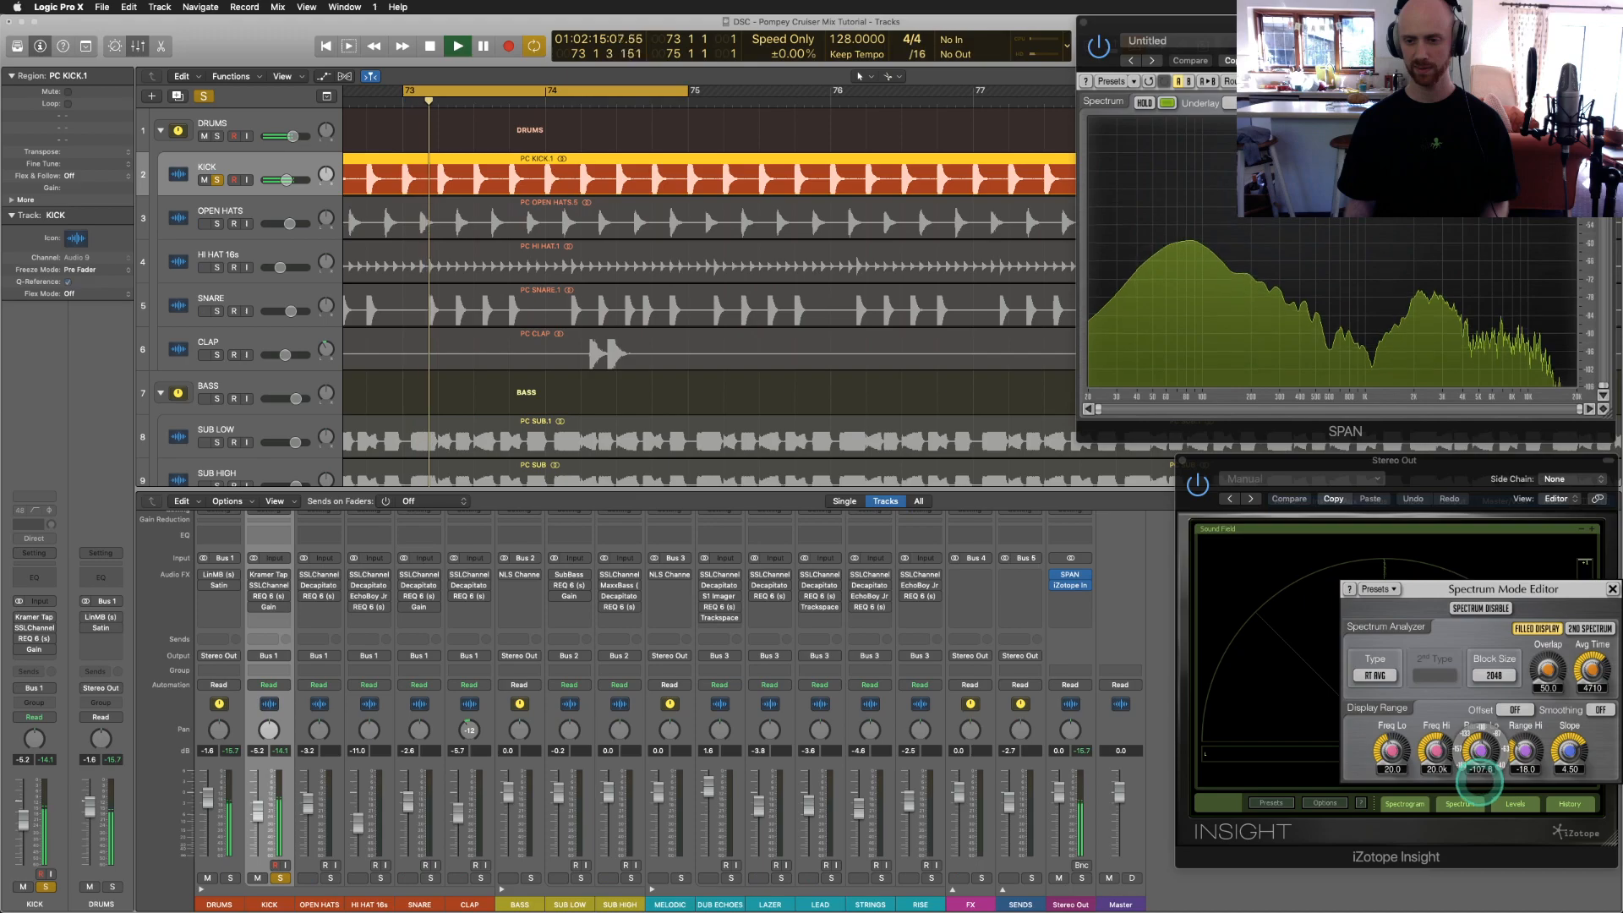
left_click(1612, 589)
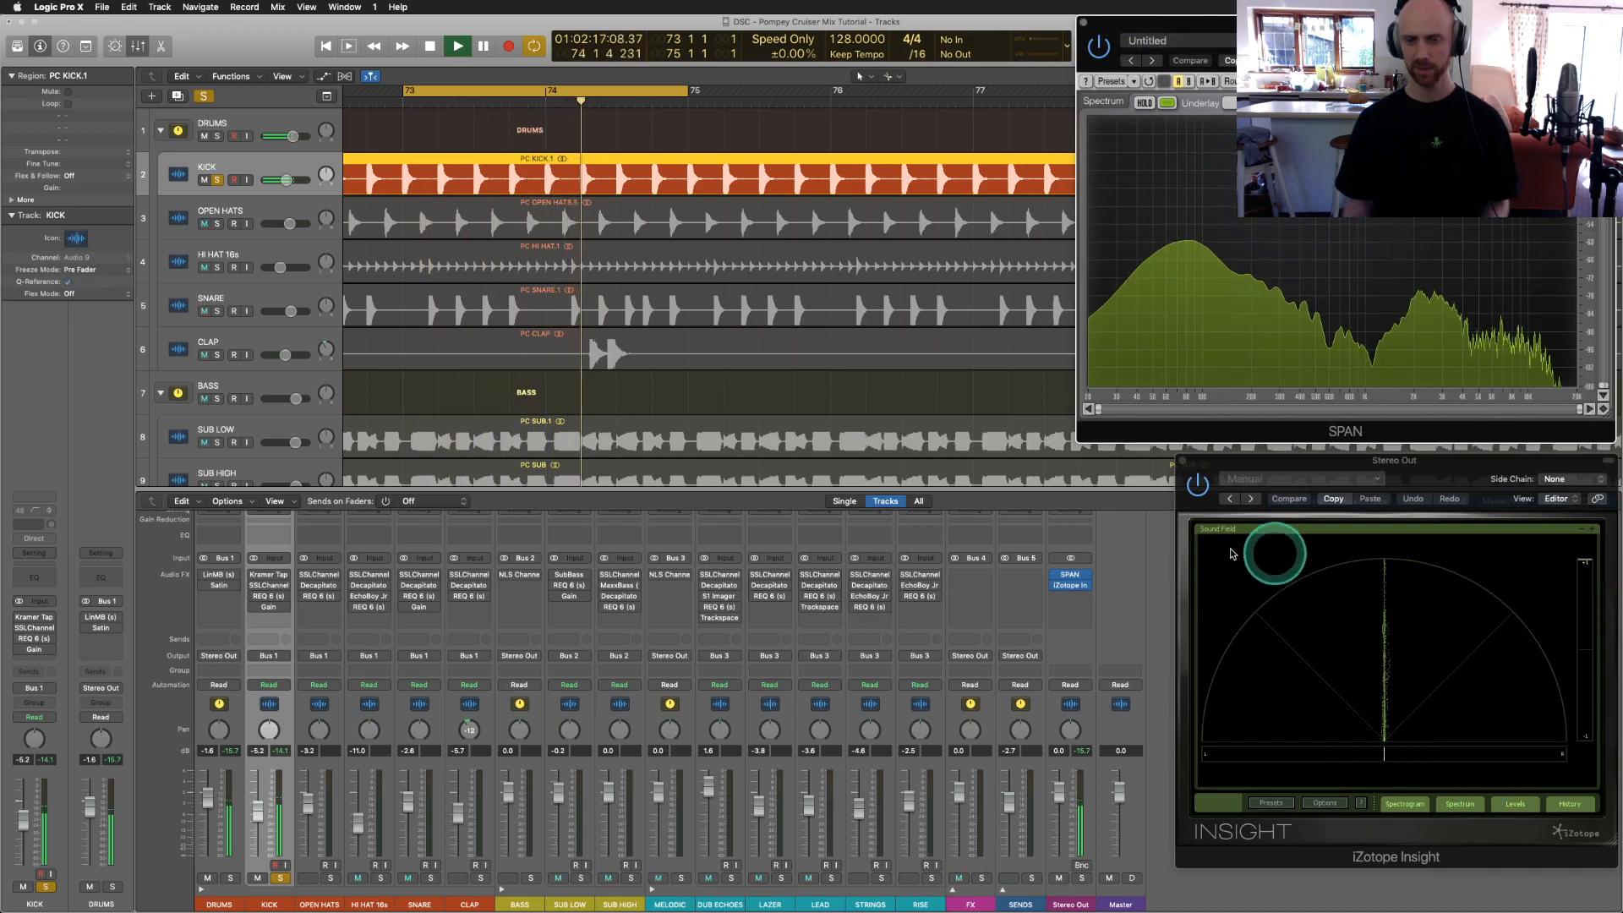
Step: Stop, replay and stop the mix to watch the extended spectrum range
left_click(805, 398)
key("space")
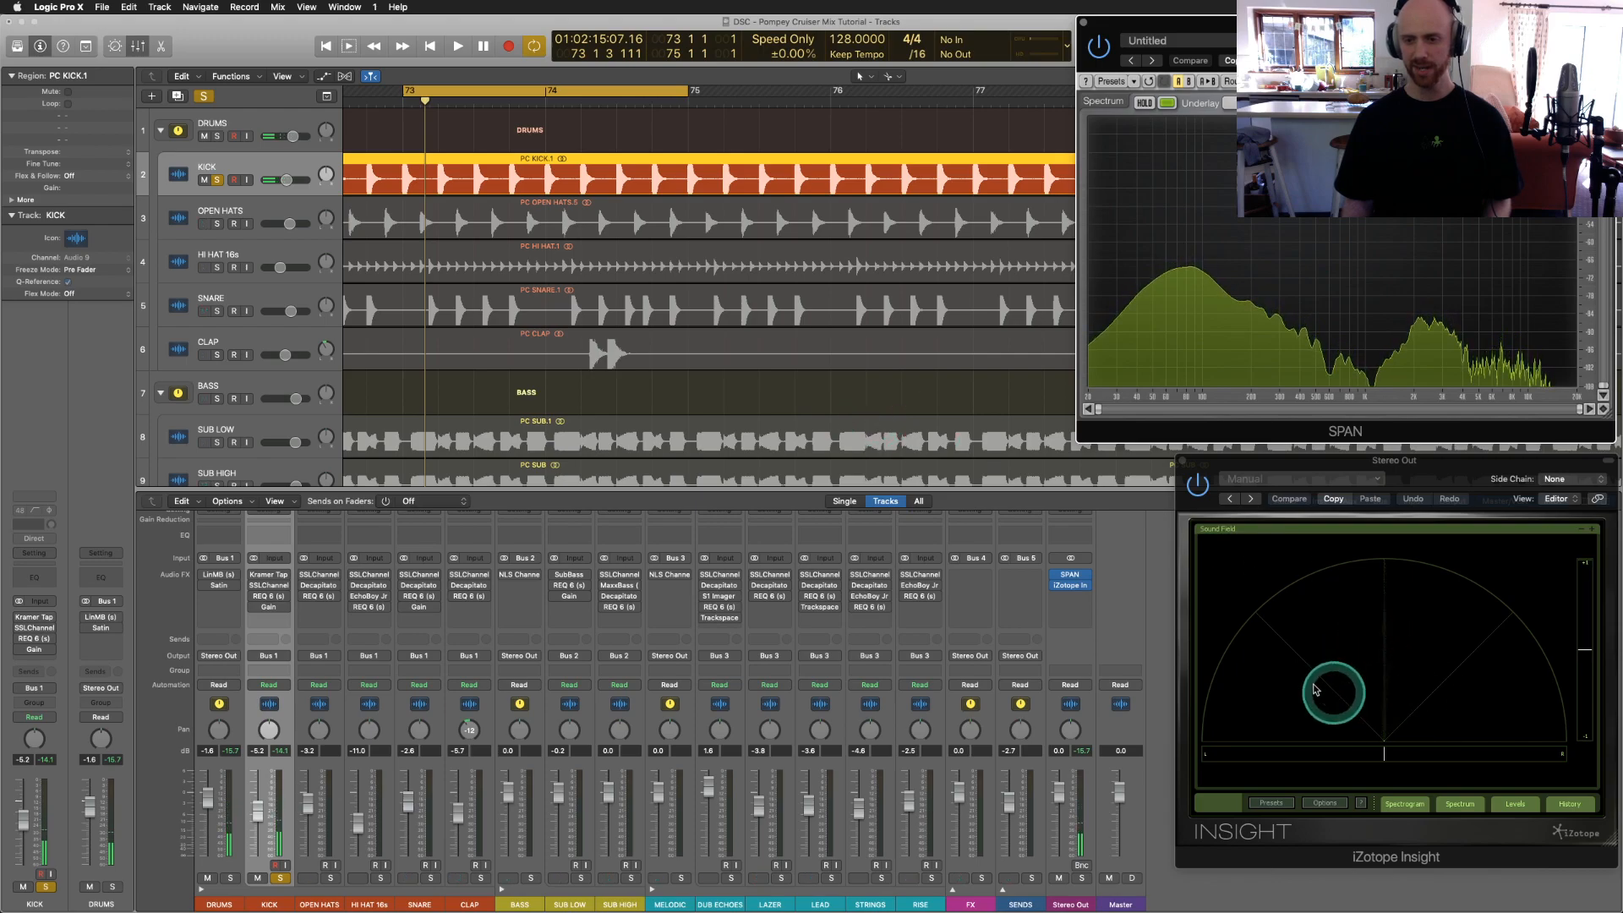
key("space")
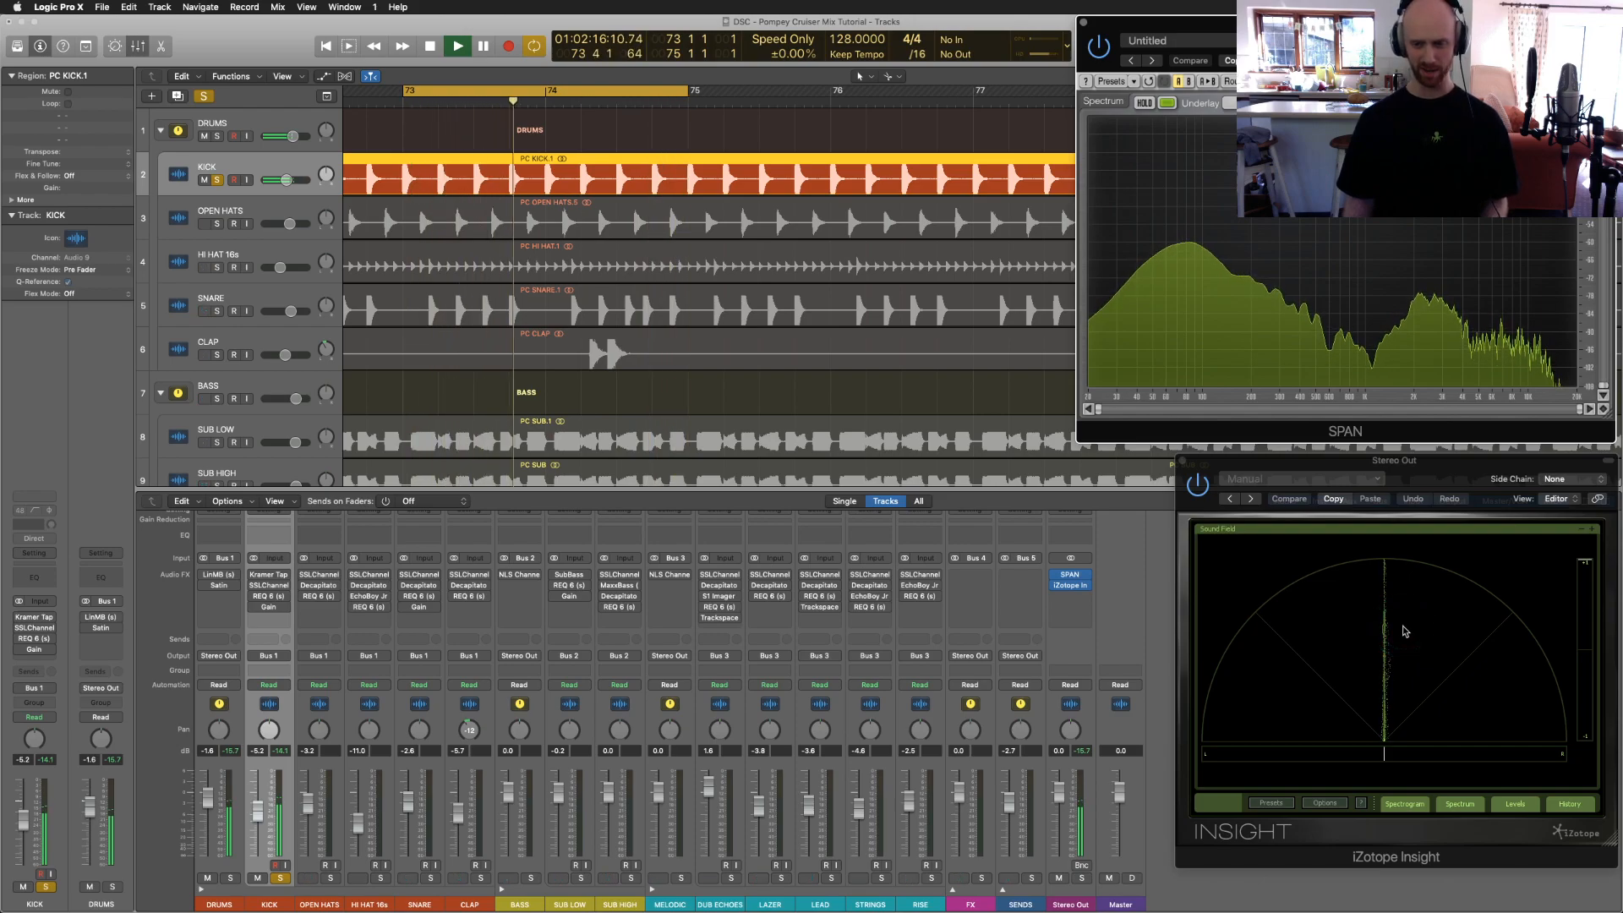
key("space")
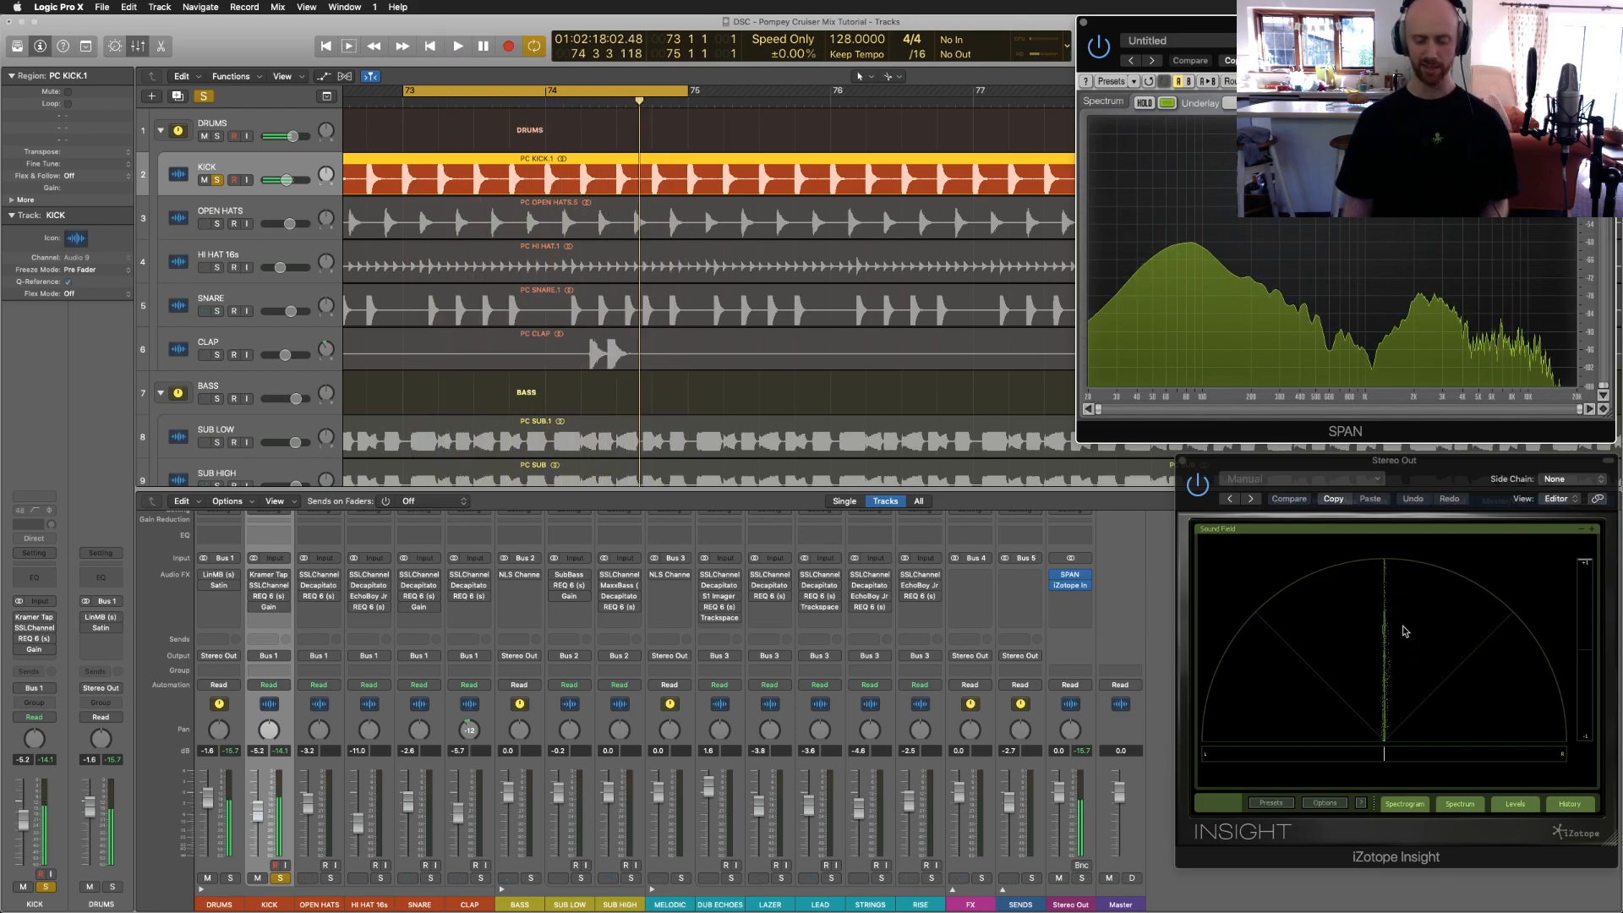
left_click(901, 445)
left_click(741, 412)
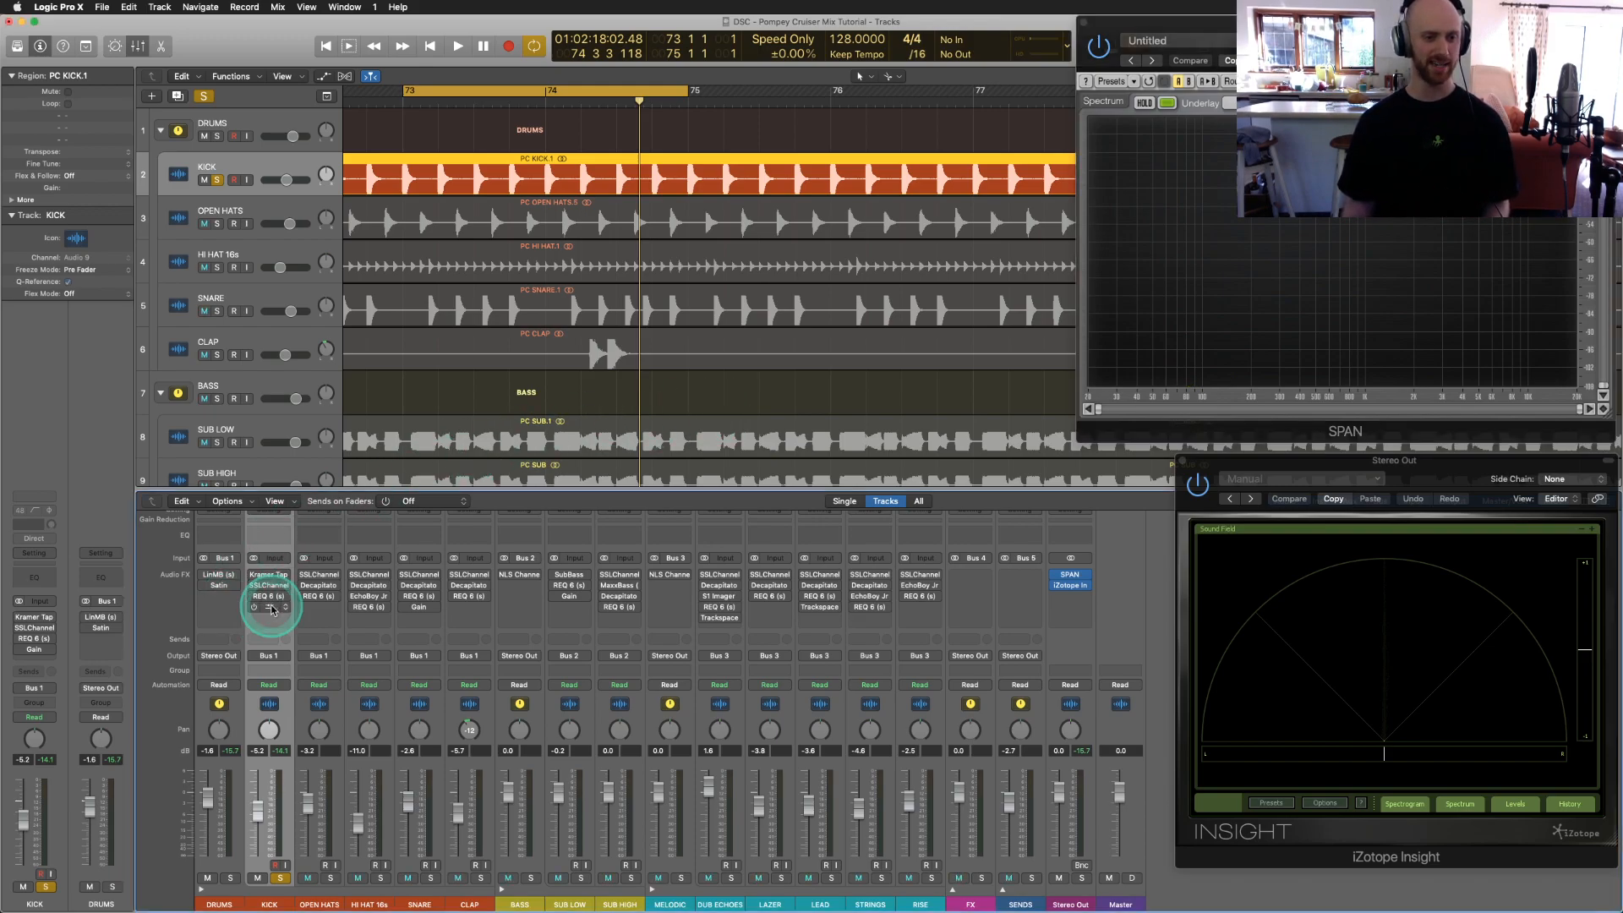
left_click(269, 607)
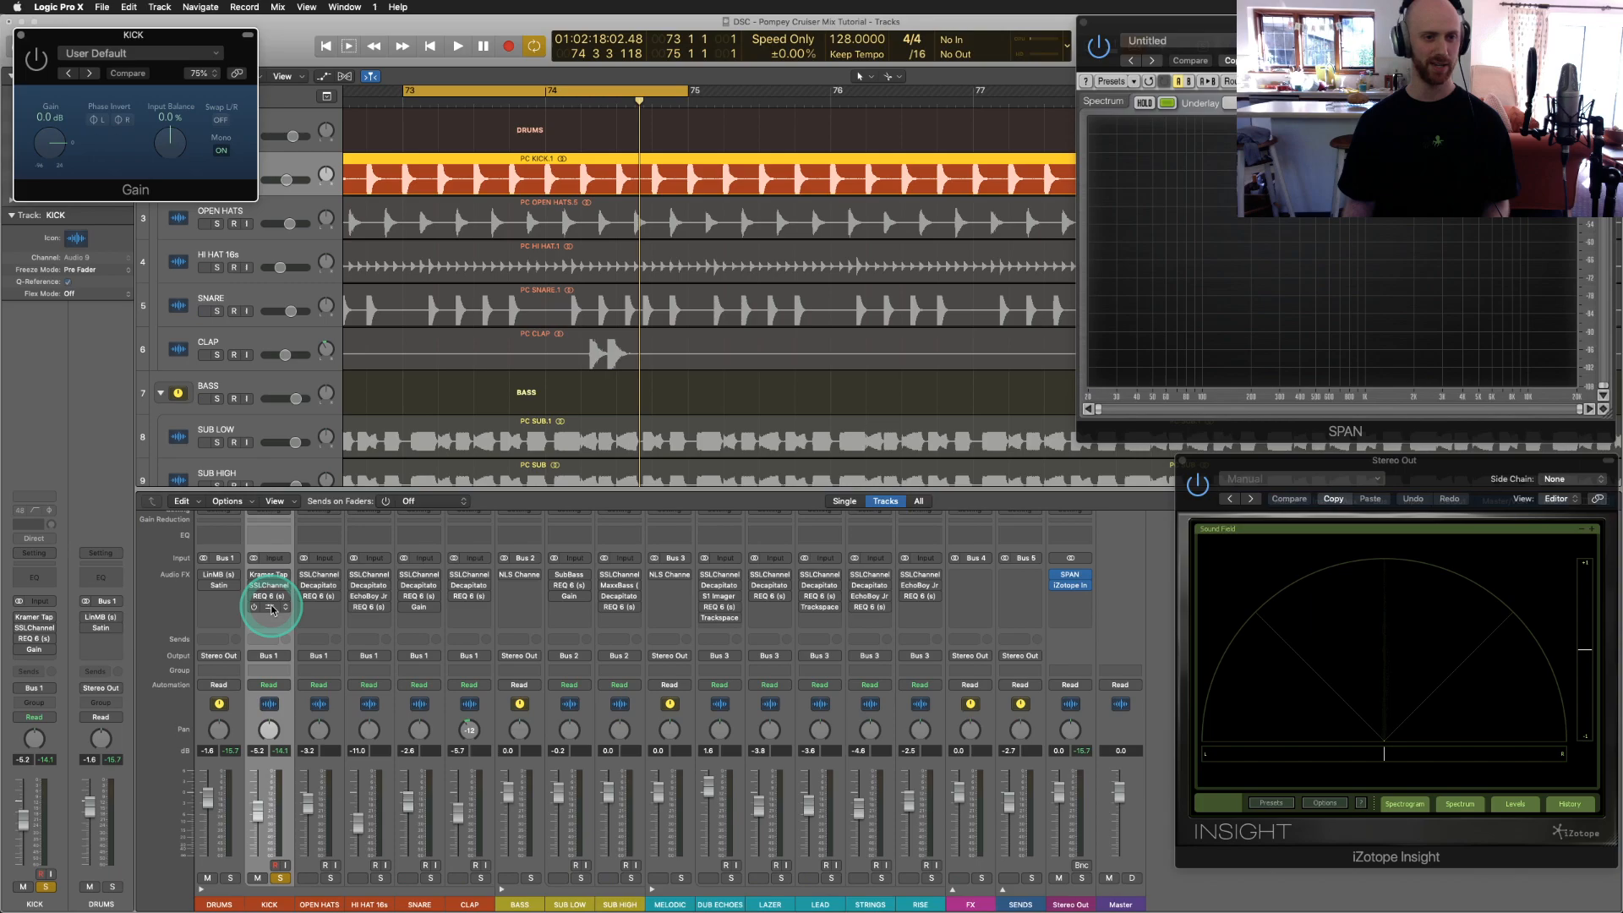
left_click(22, 39)
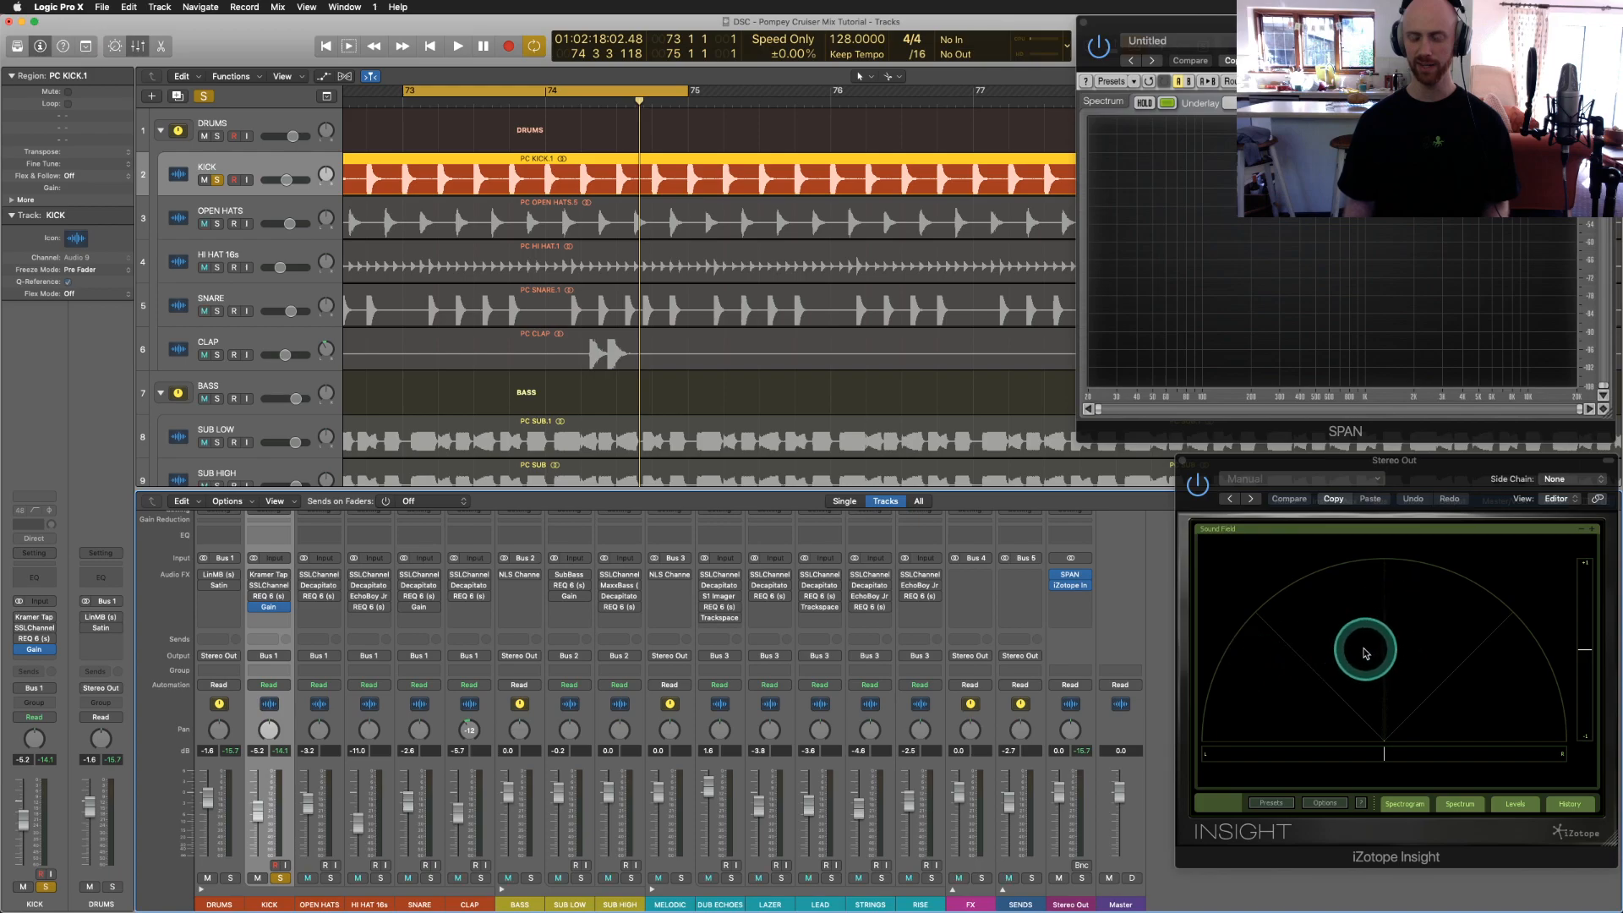
key("space")
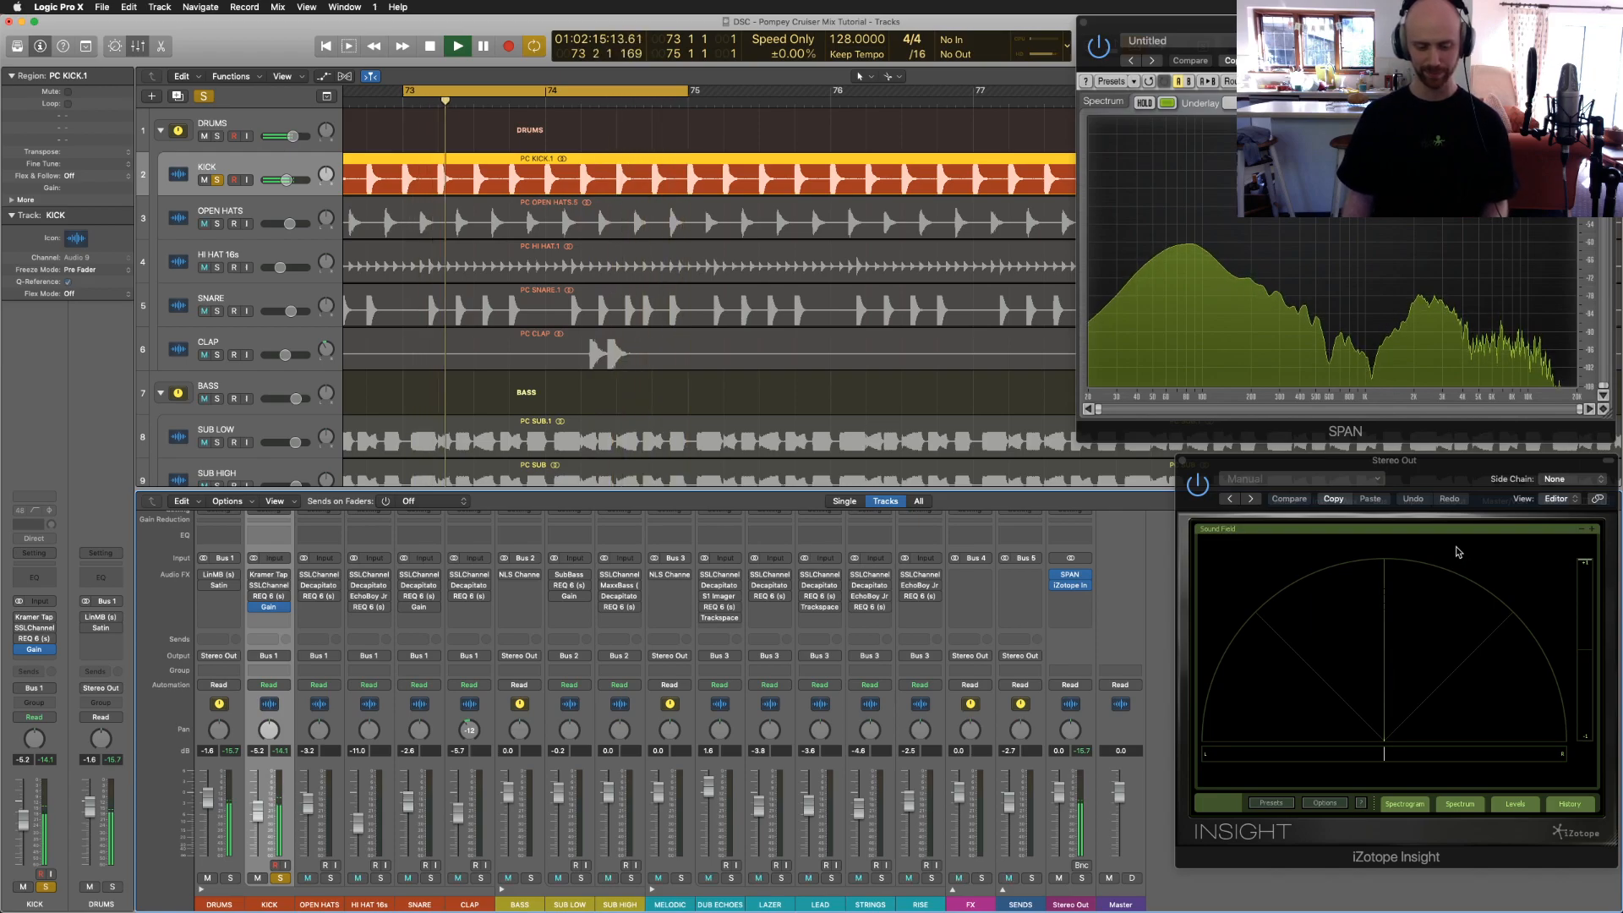
key("space")
left_click(1315, 499)
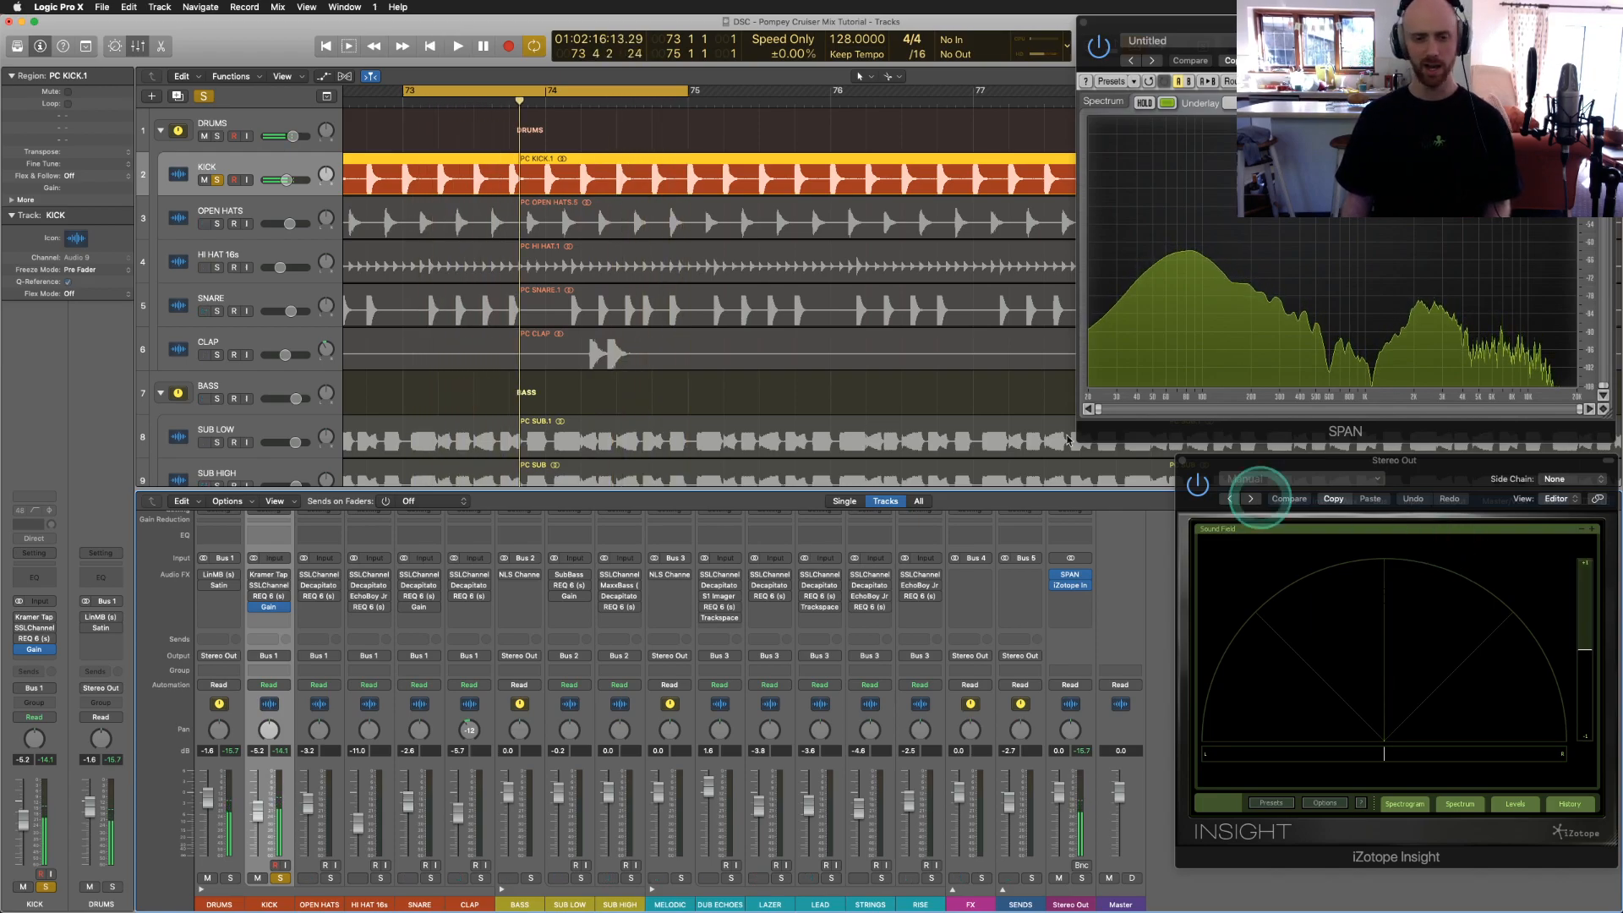
left_click(870, 380)
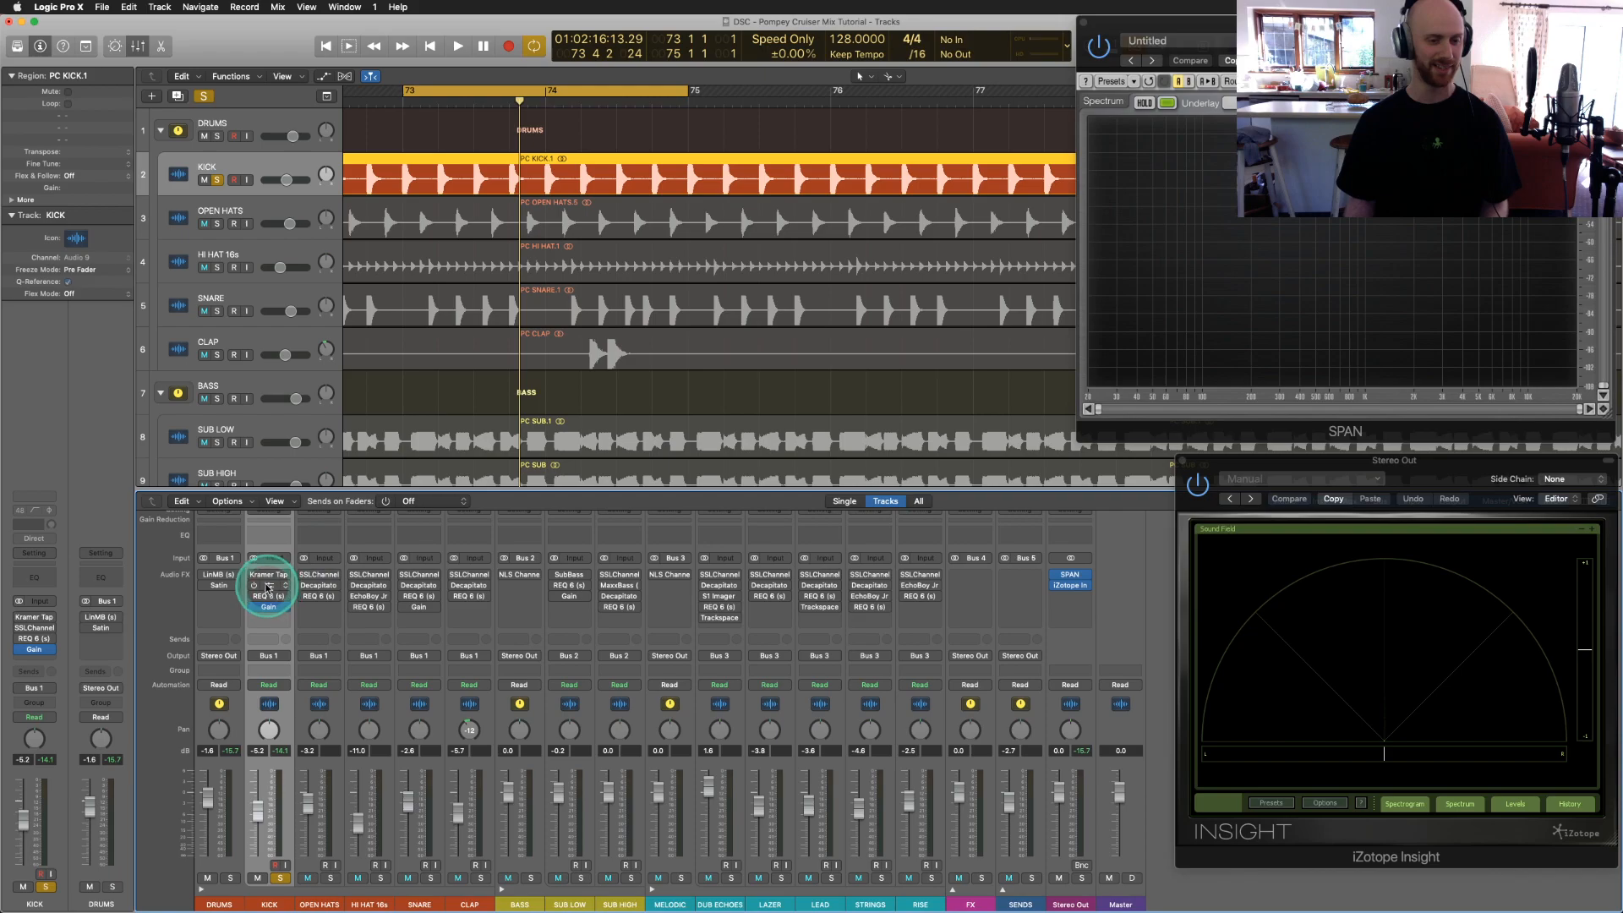
Step: Open the KICK's Kramer Tape plug-in, close the Insight meter, and position the Kramer window
left_click(269, 577)
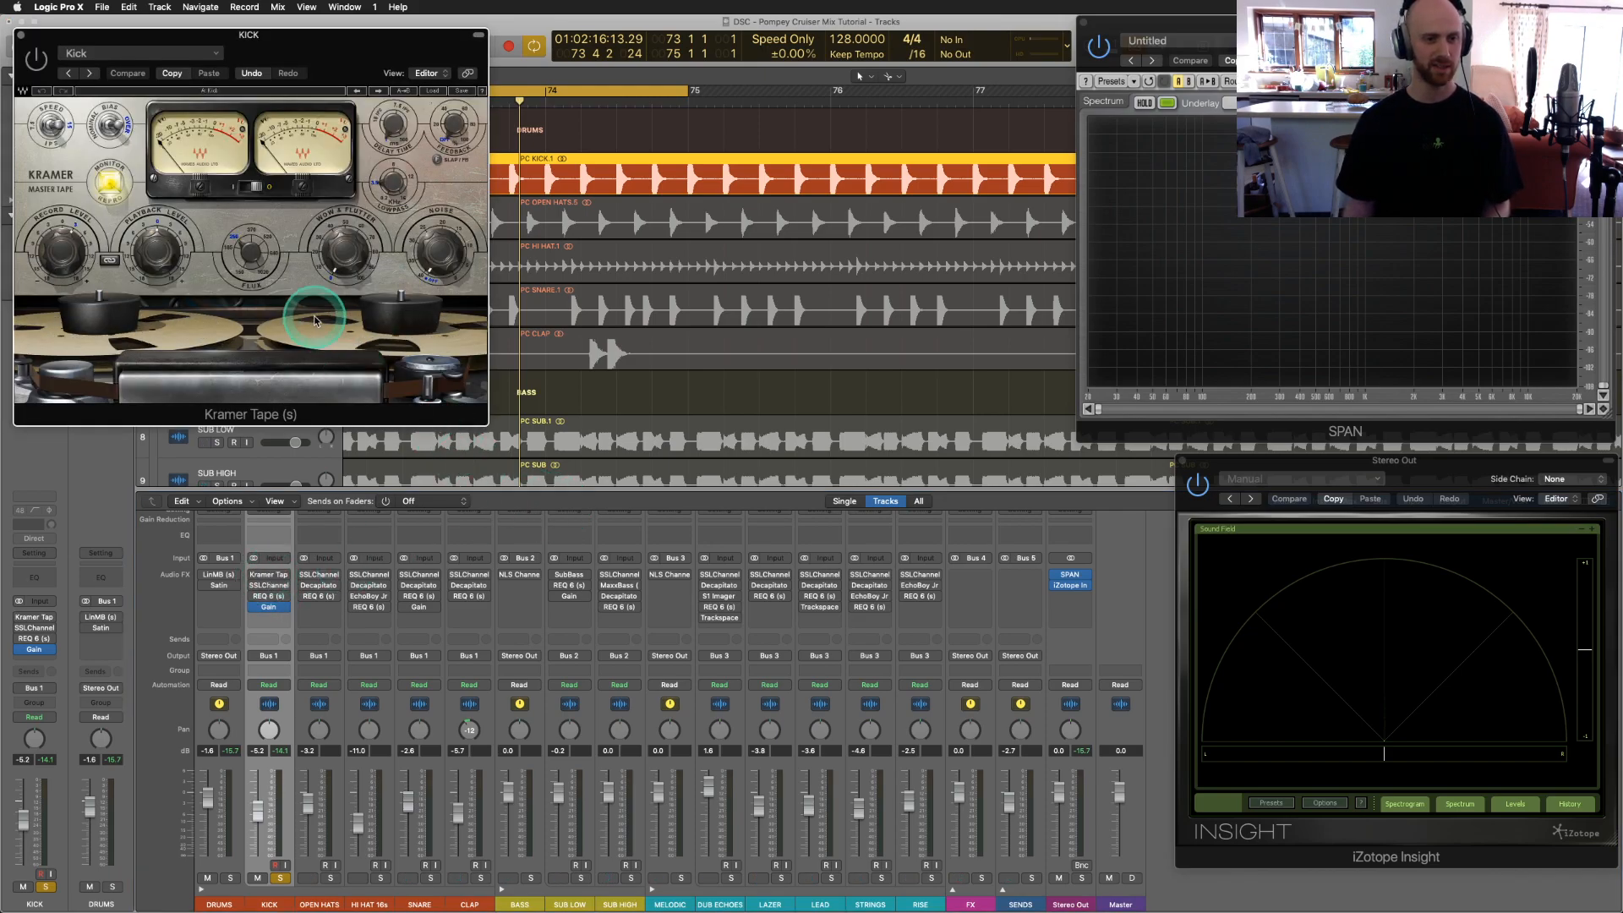
left_click_drag(191, 39, 588, 78)
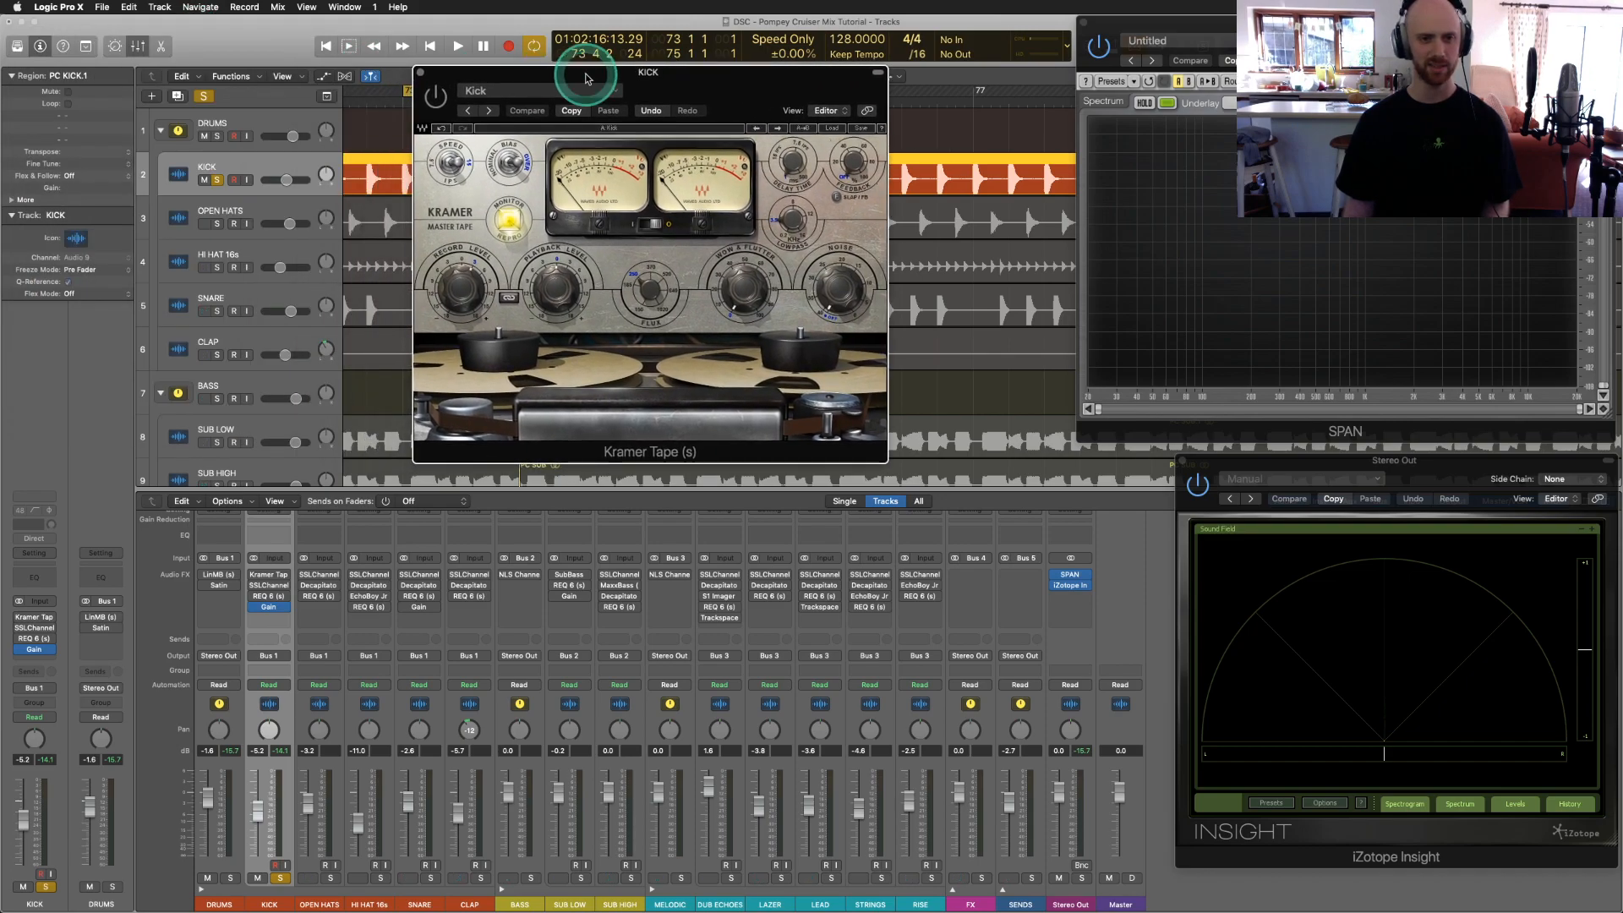
left_click(1184, 462)
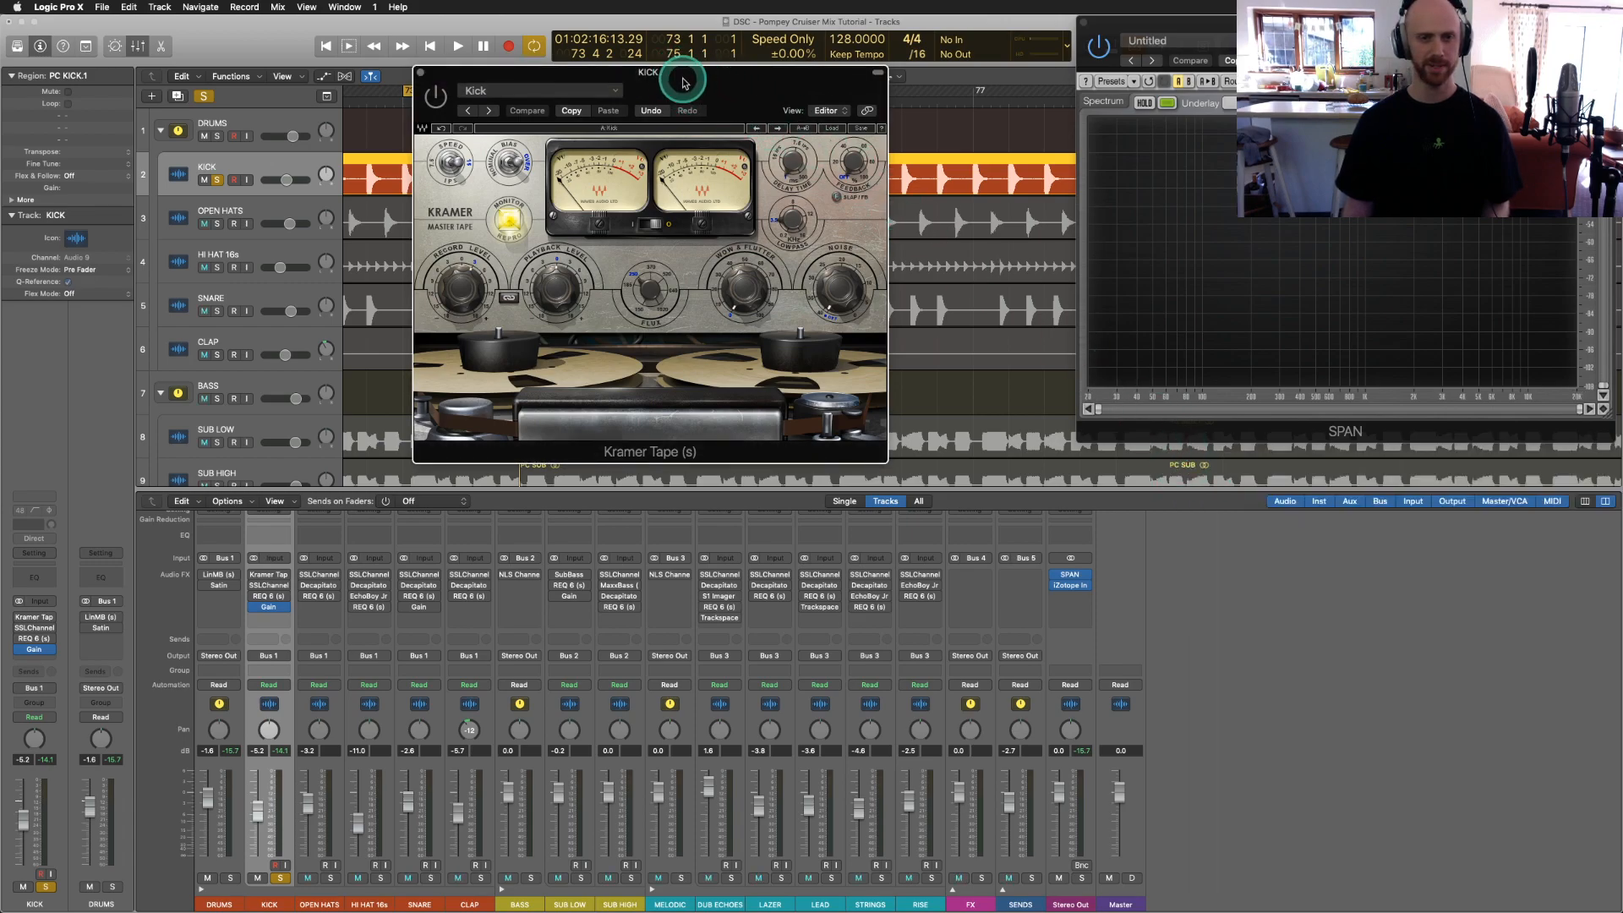
left_click_drag(681, 81, 816, 80)
Step: Play the mix and compare the kick with Kramer Tape bypassed and re-enabled, then close it
key("space")
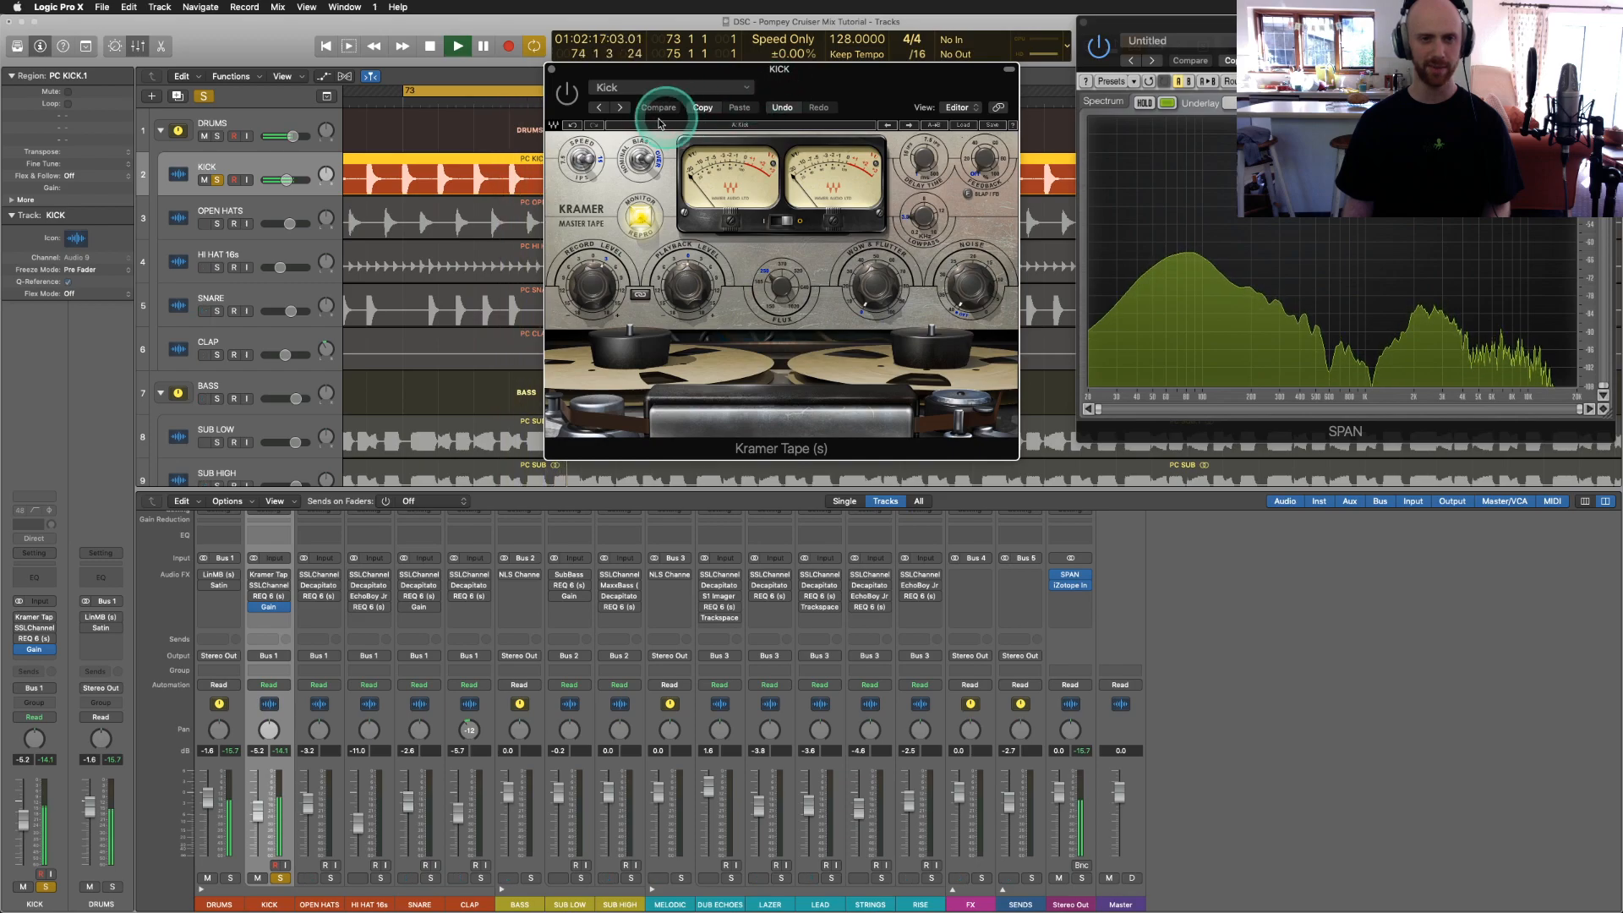
left_click(567, 97)
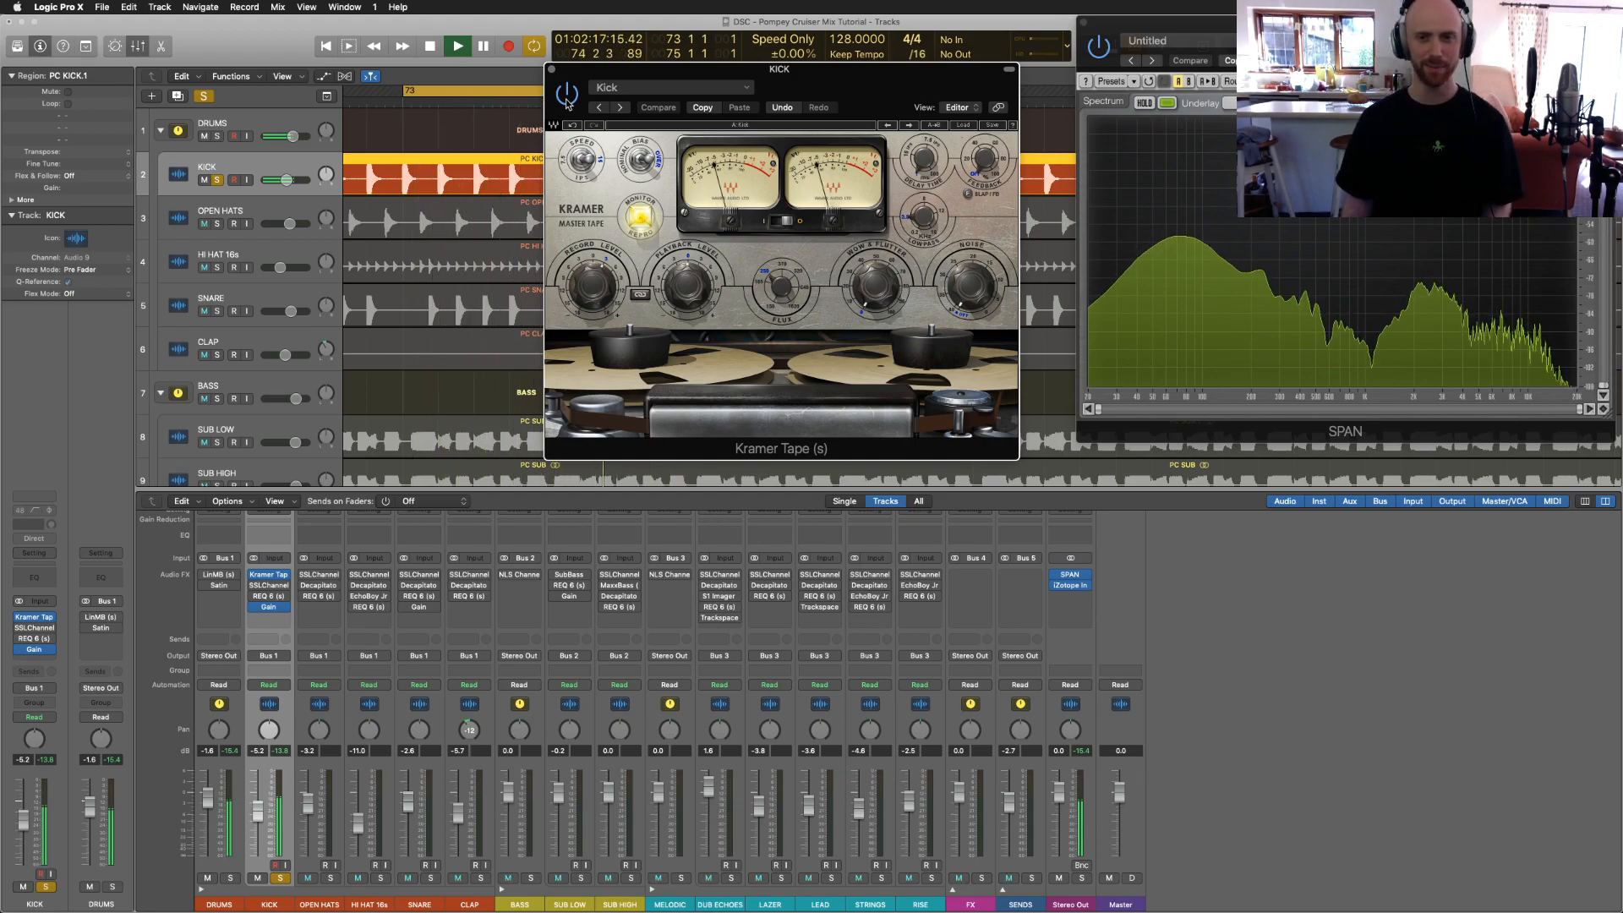
left_click(563, 96)
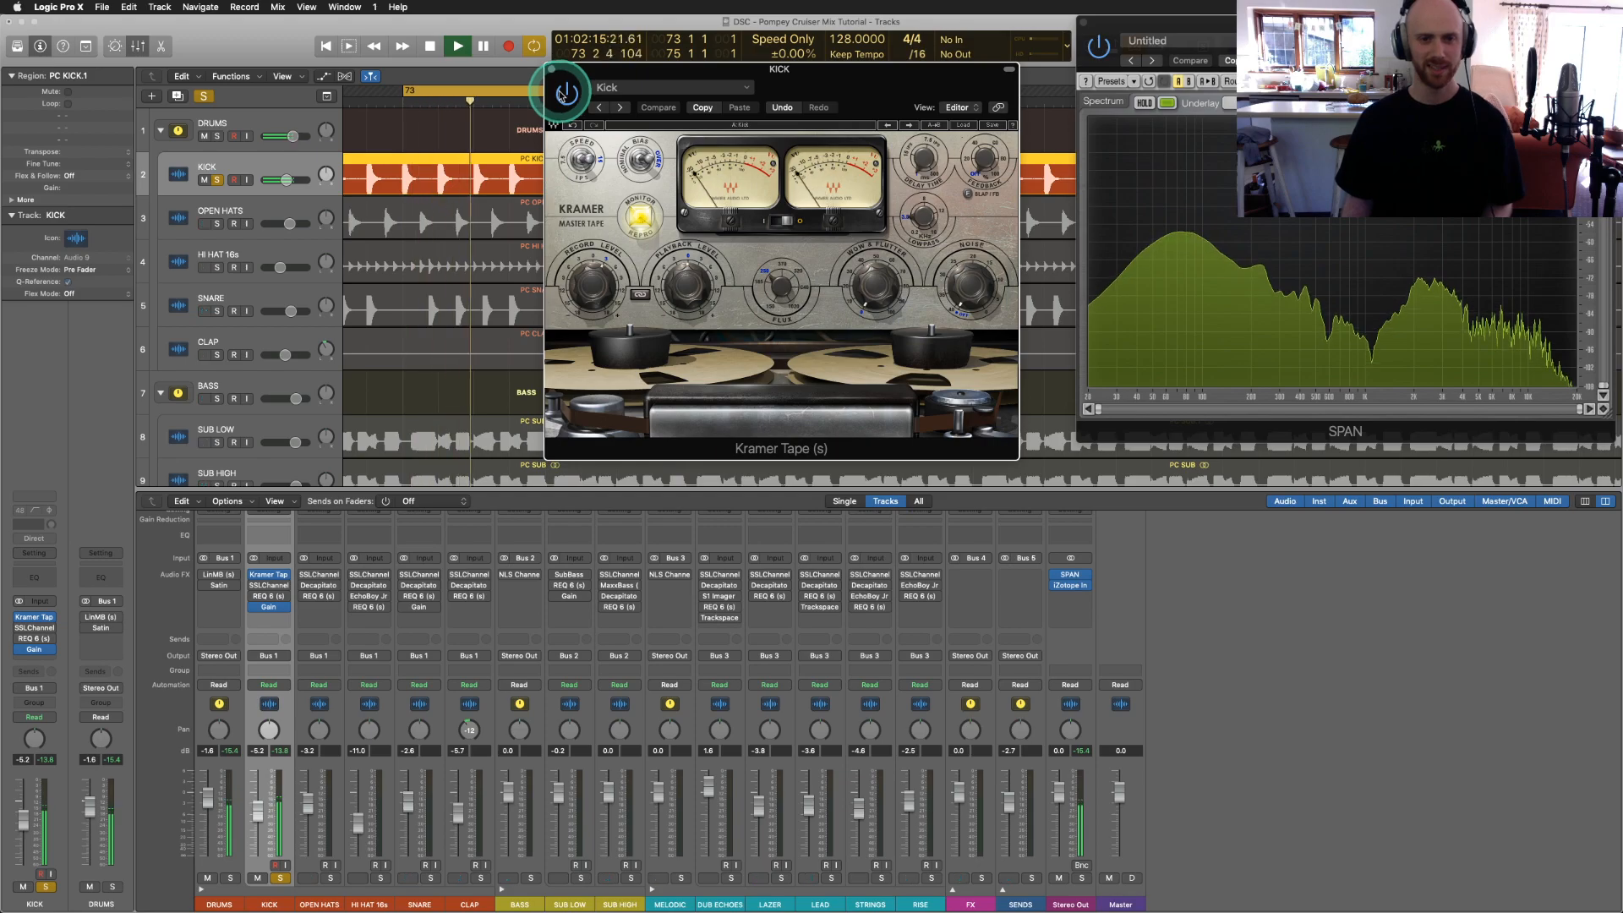
left_click(551, 68)
Step: Open the kick's SSLChannel and turn its LF gain down from 4.4, positioning the window over the tracks
key("space")
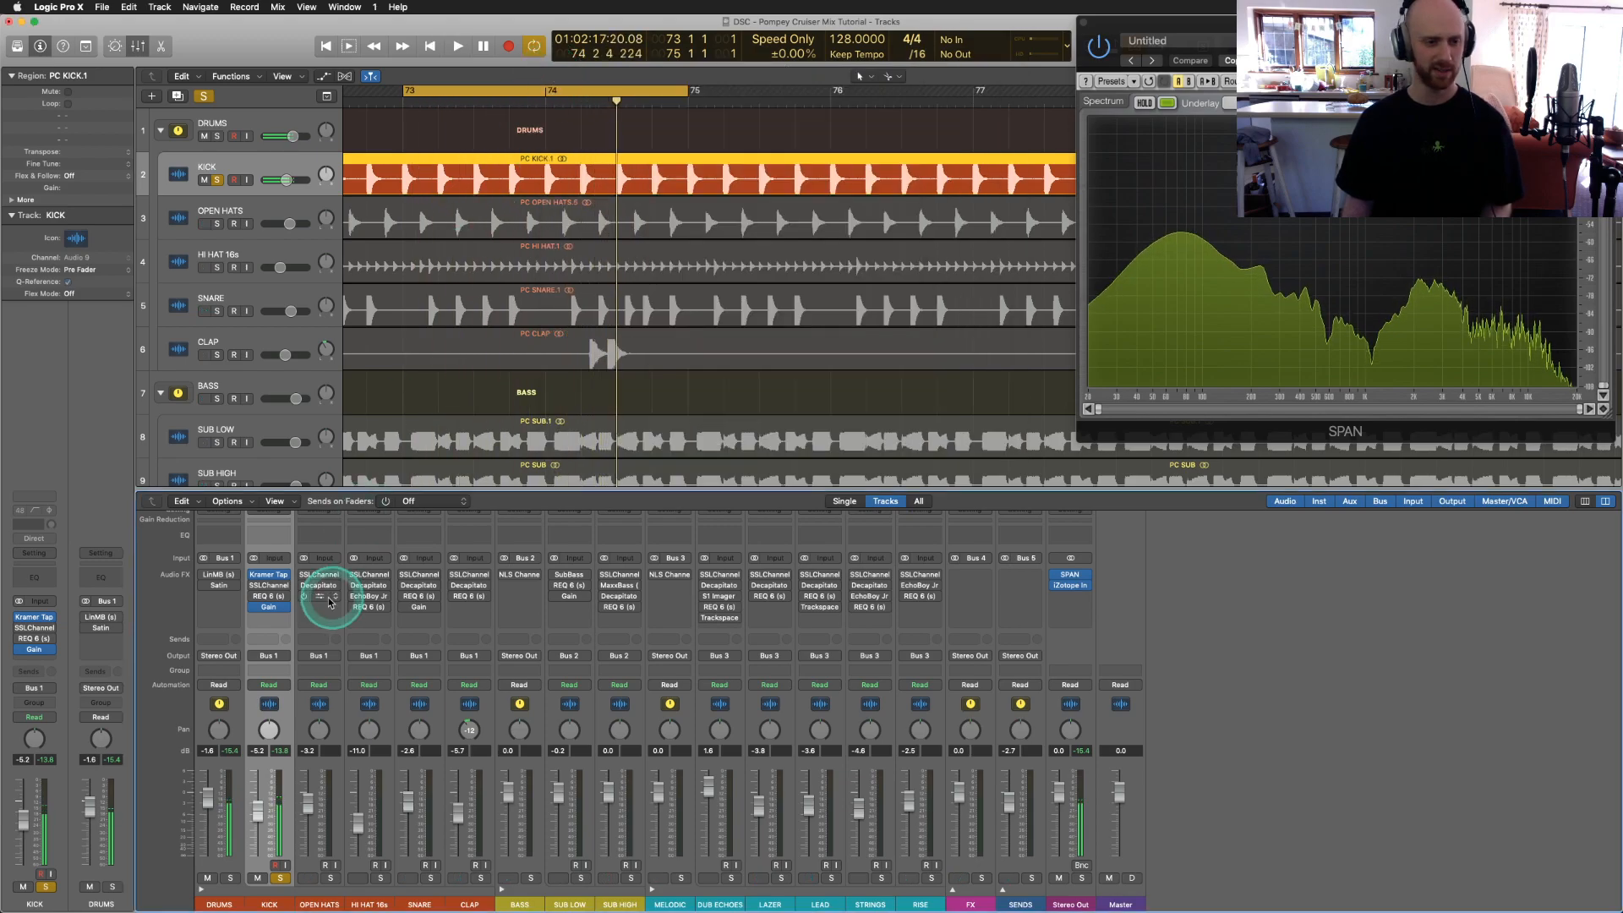
left_click(270, 587)
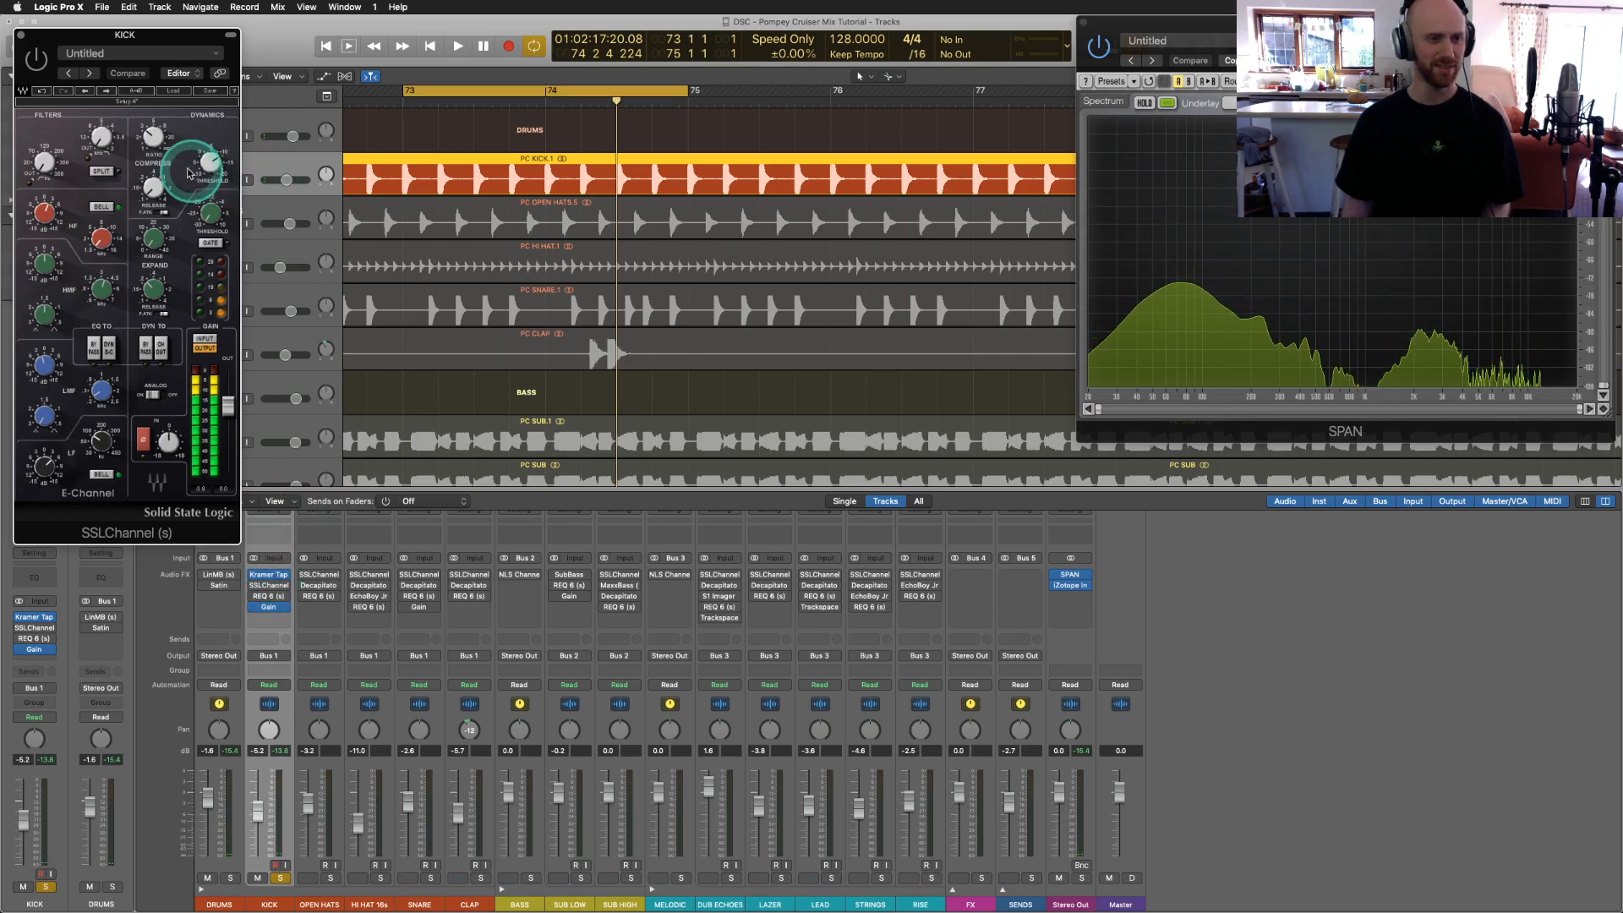
left_click_drag(135, 48, 296, 121)
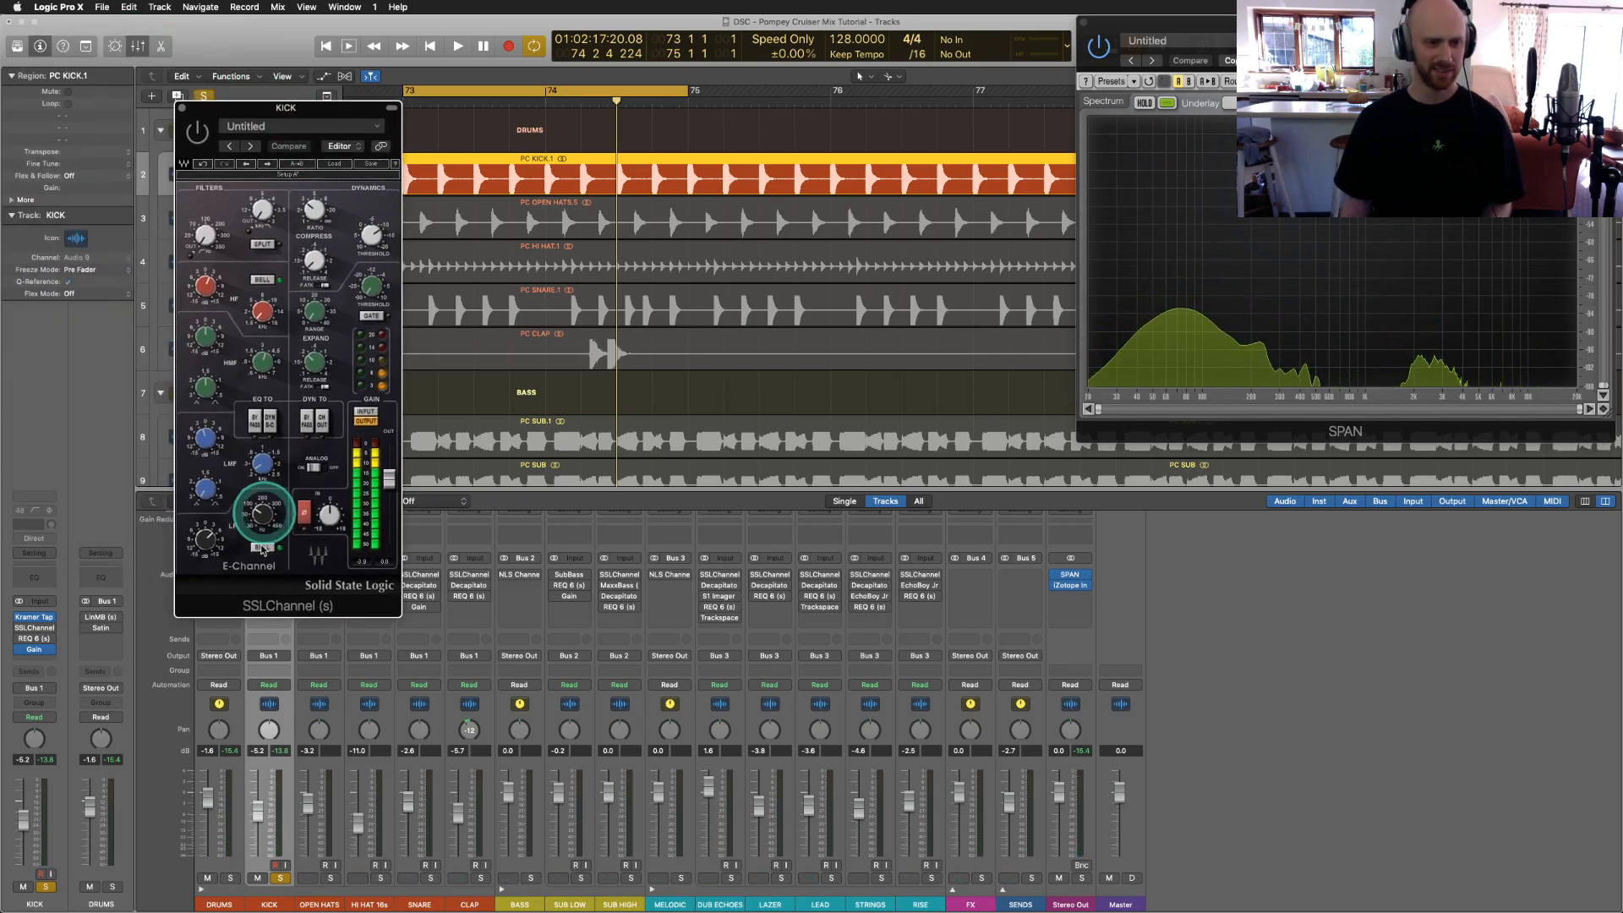
left_click(211, 536)
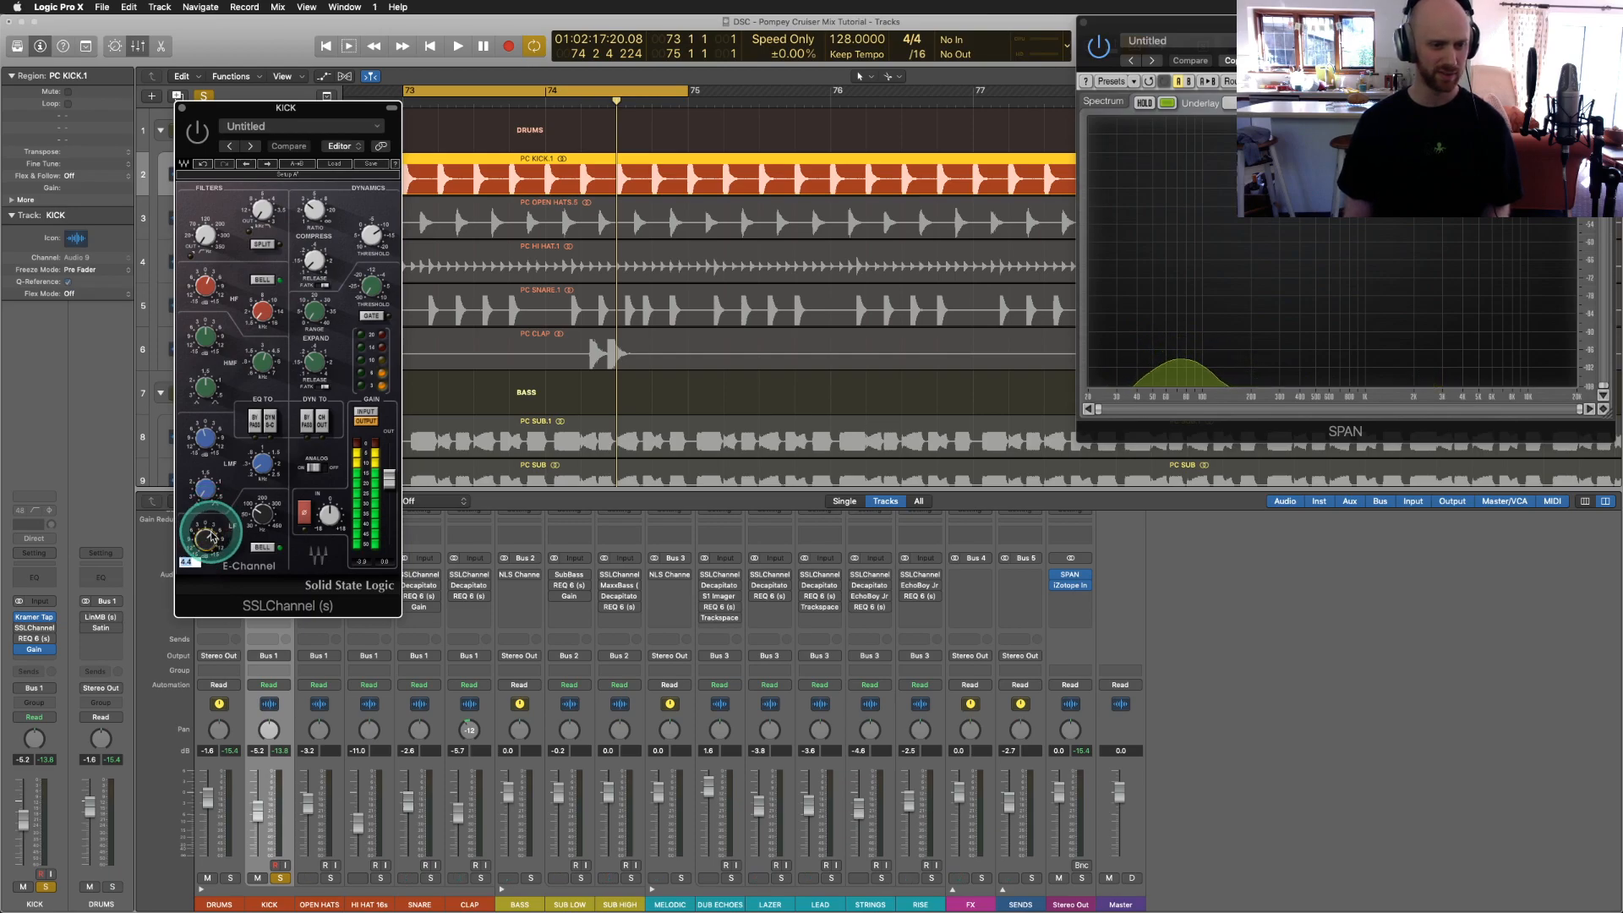
left_click_drag(213, 537, 213, 548)
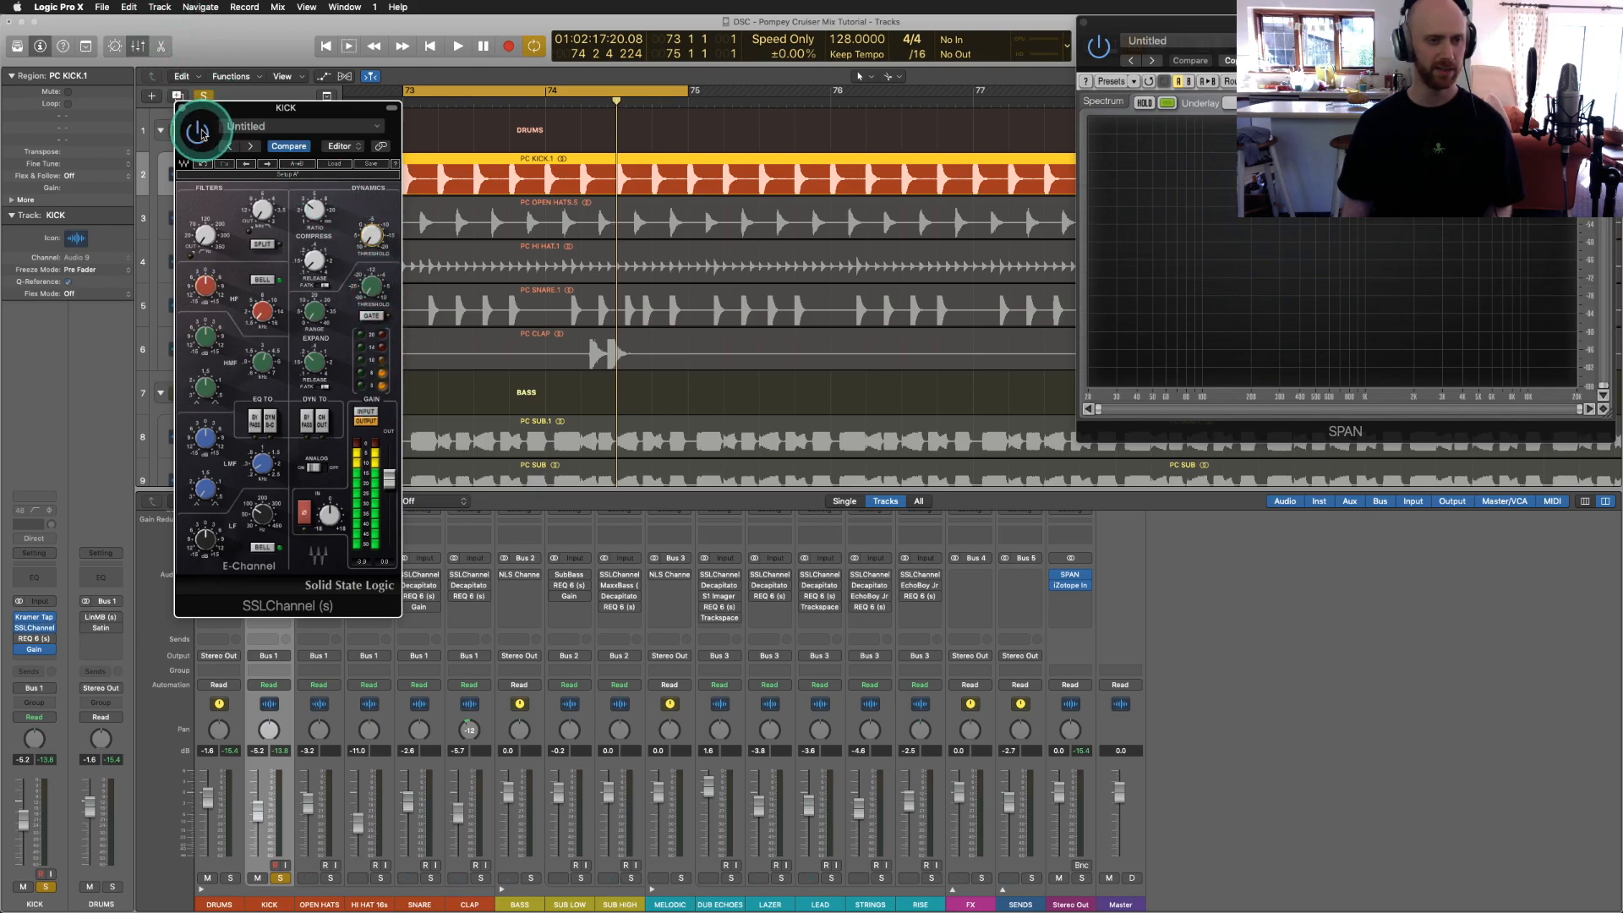
left_click_drag(216, 112, 209, 104)
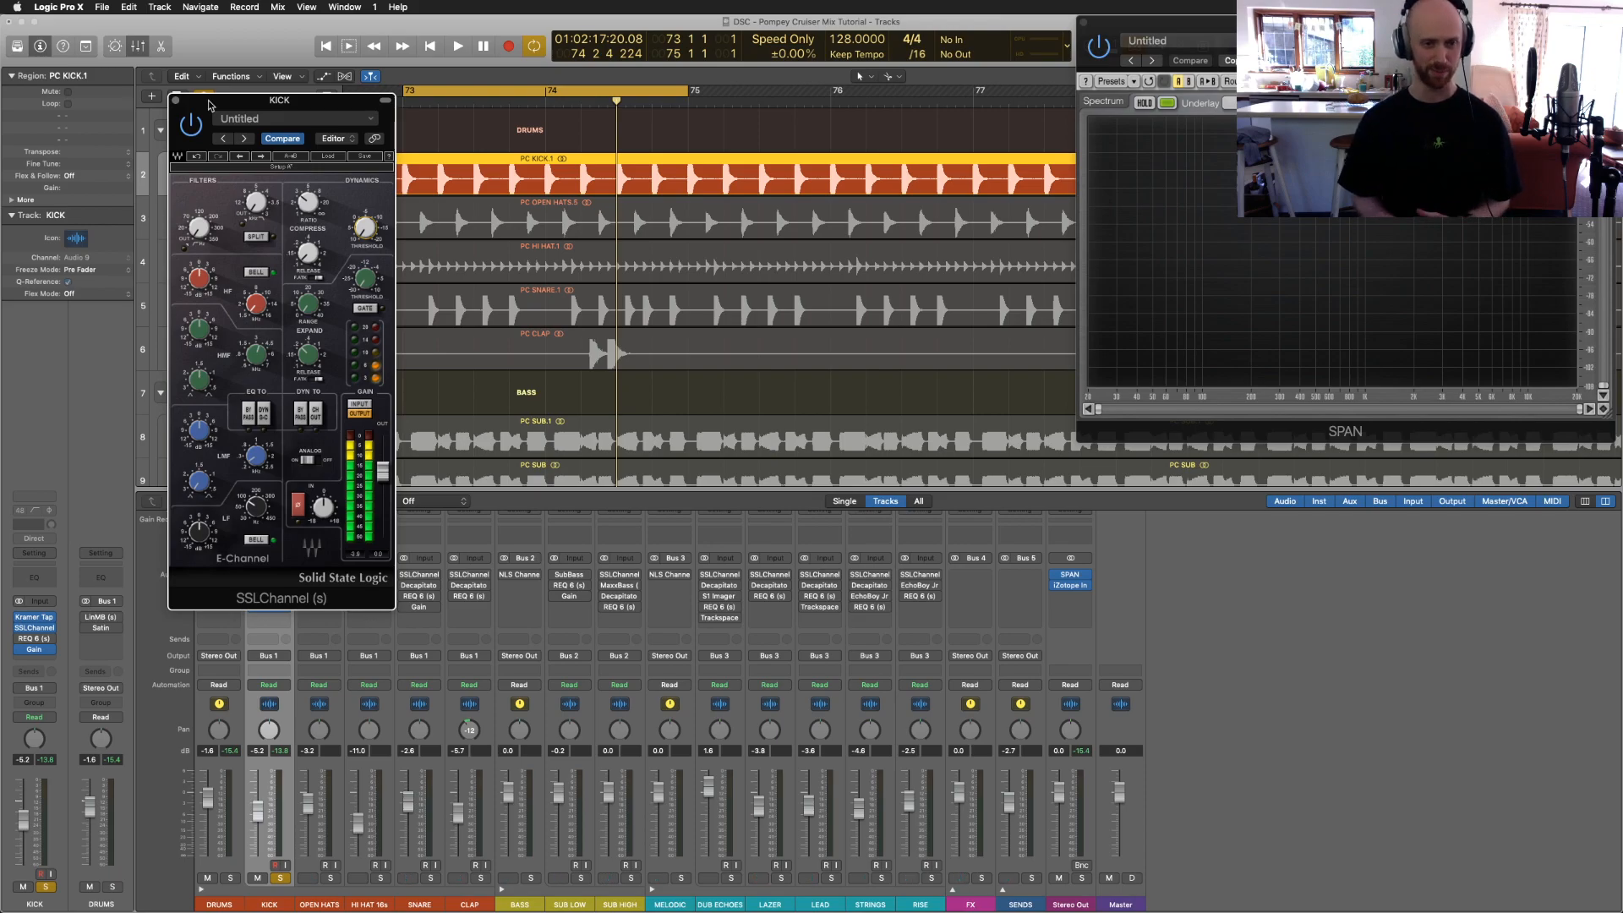
left_click(219, 104)
left_click_drag(219, 104, 239, 100)
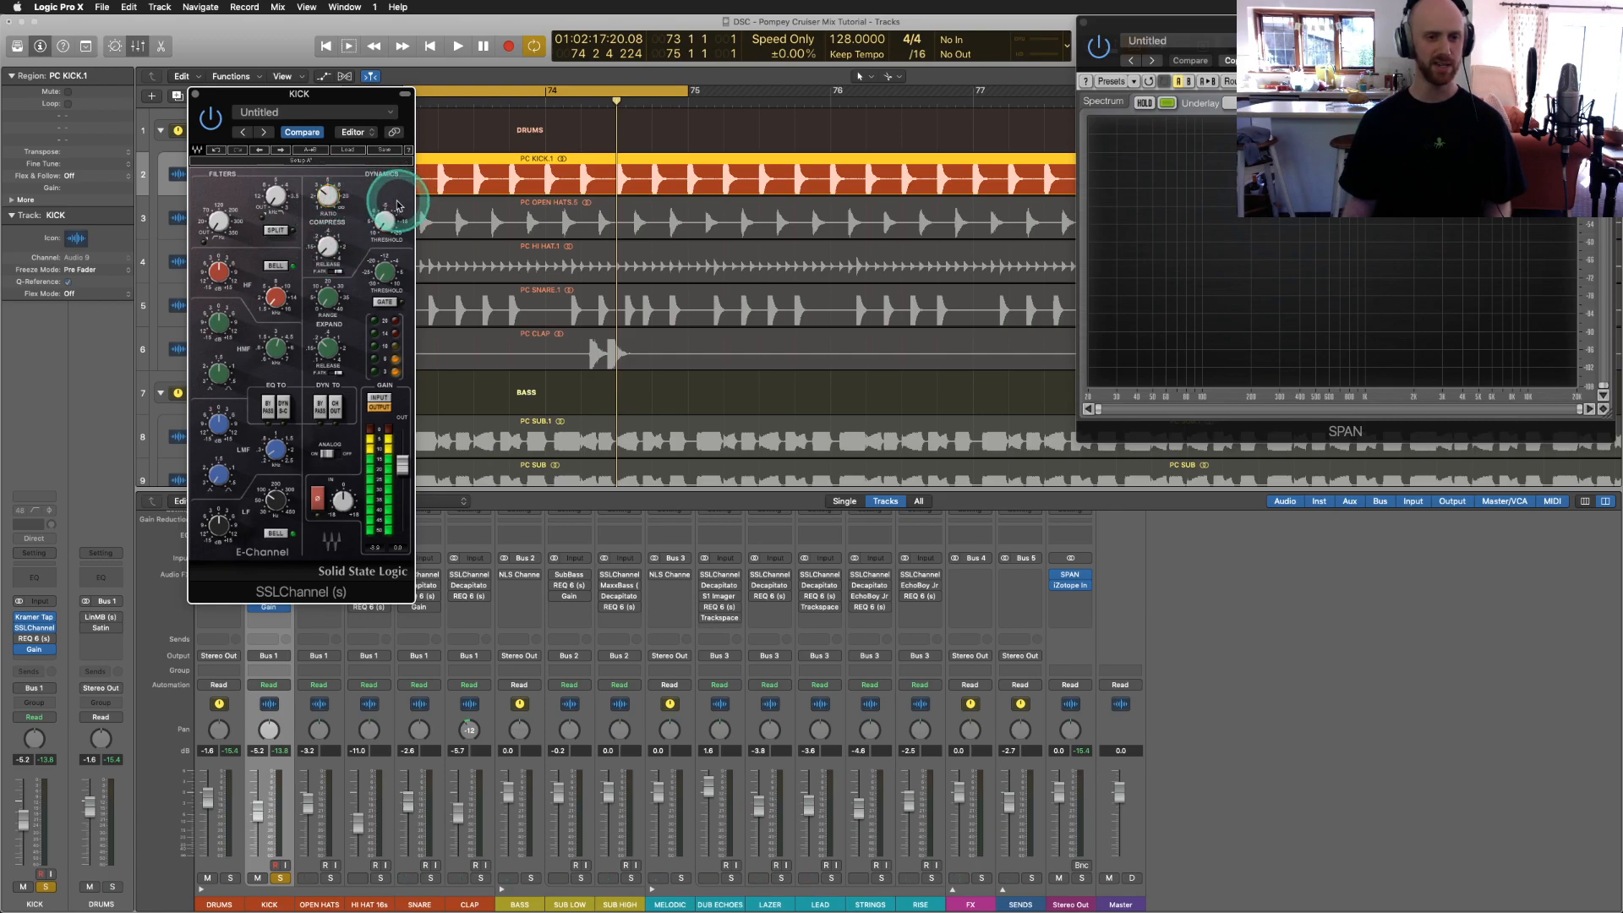
Step: While the loop plays, lower the kick's SSLChannel threshold to about -7.8 and measure its peak in SPAN
key("space")
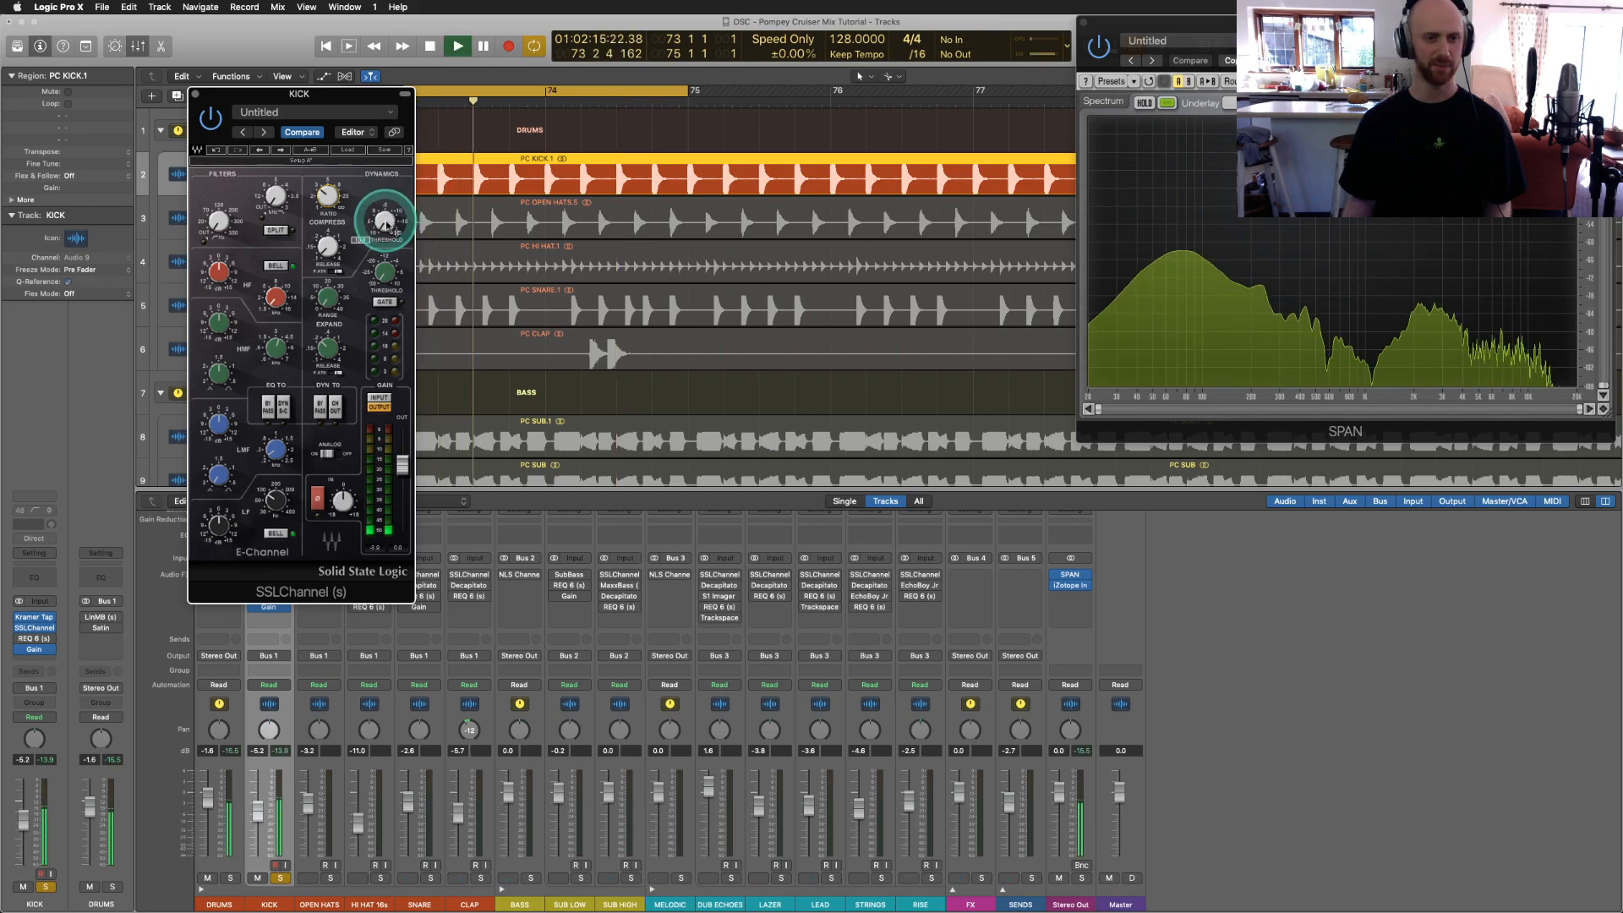
left_click_drag(385, 223, 384, 138)
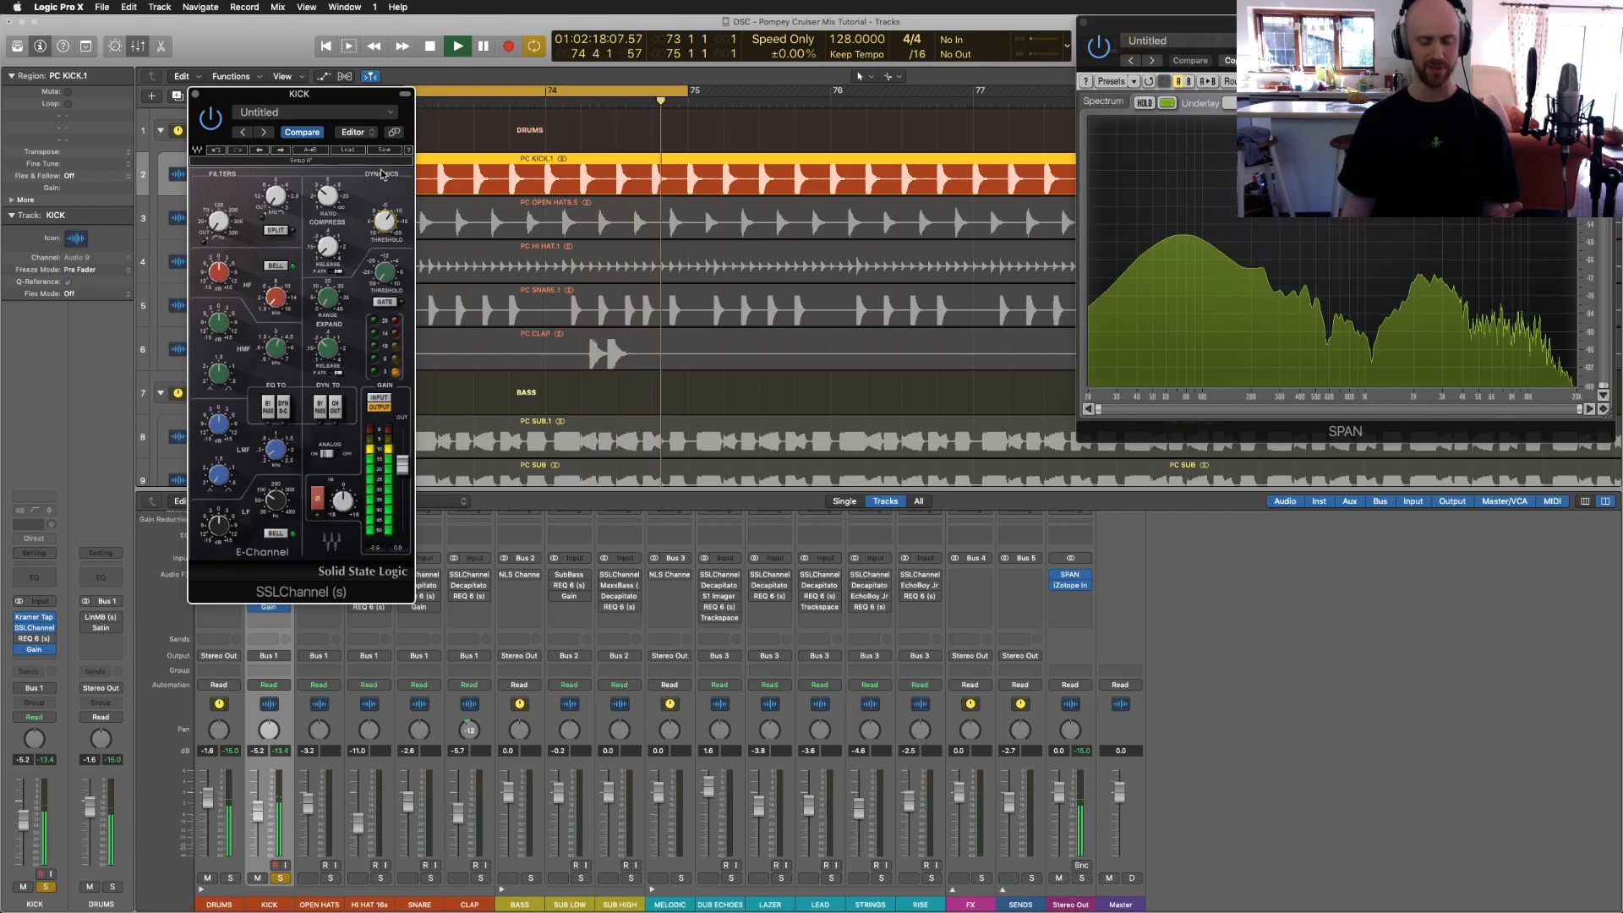
left_click(266, 535)
left_click(278, 471)
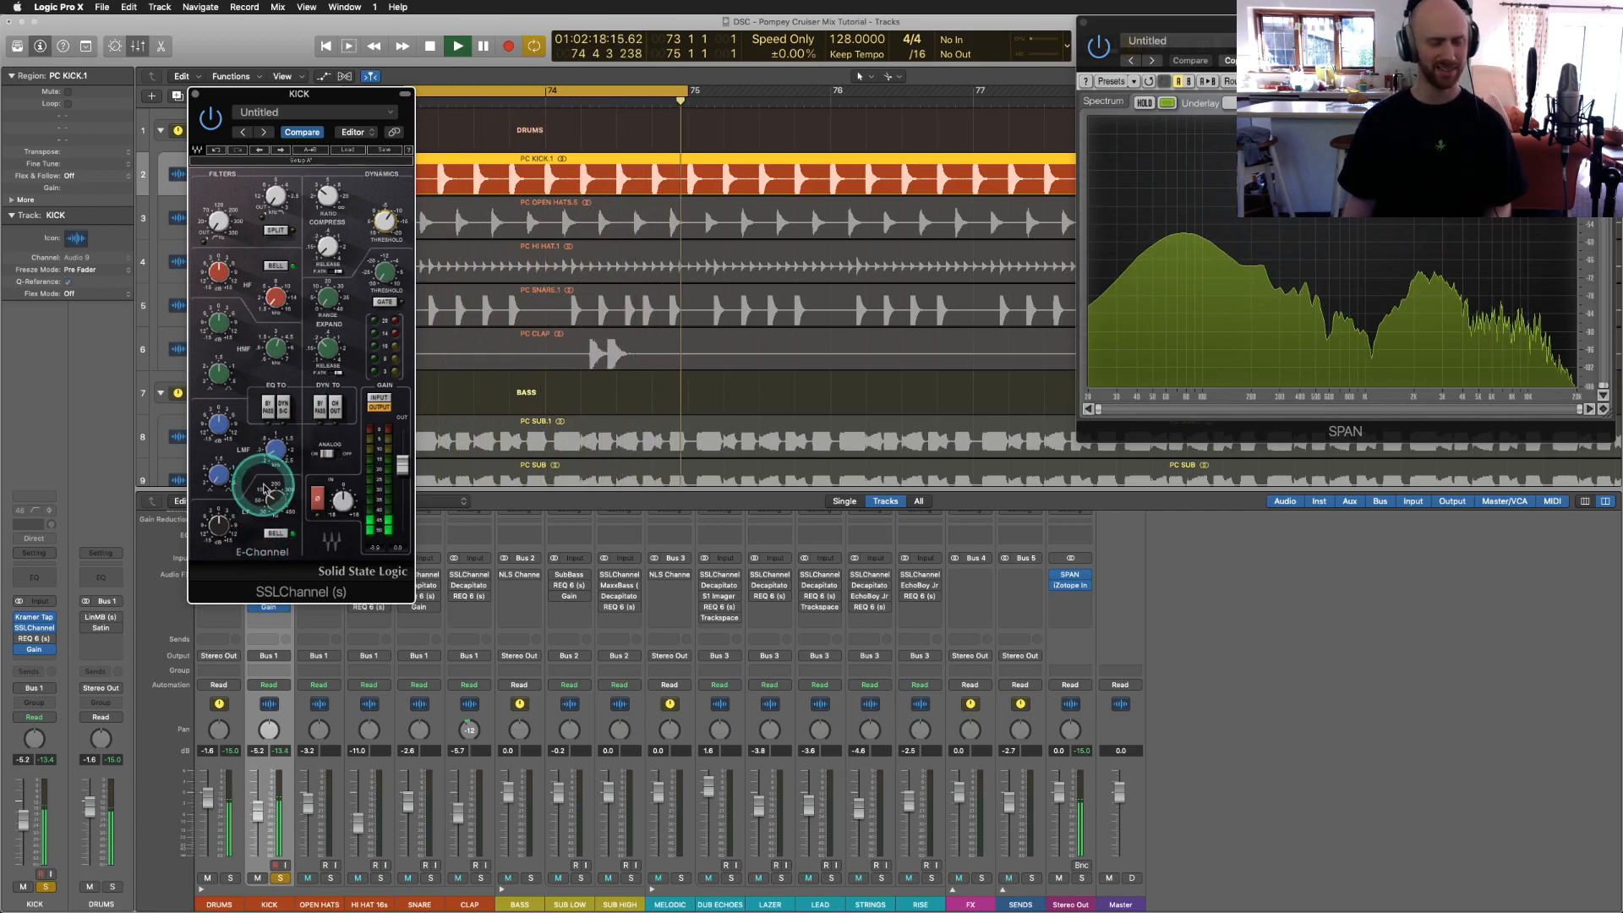
left_click_drag(1304, 236, 1262, 226)
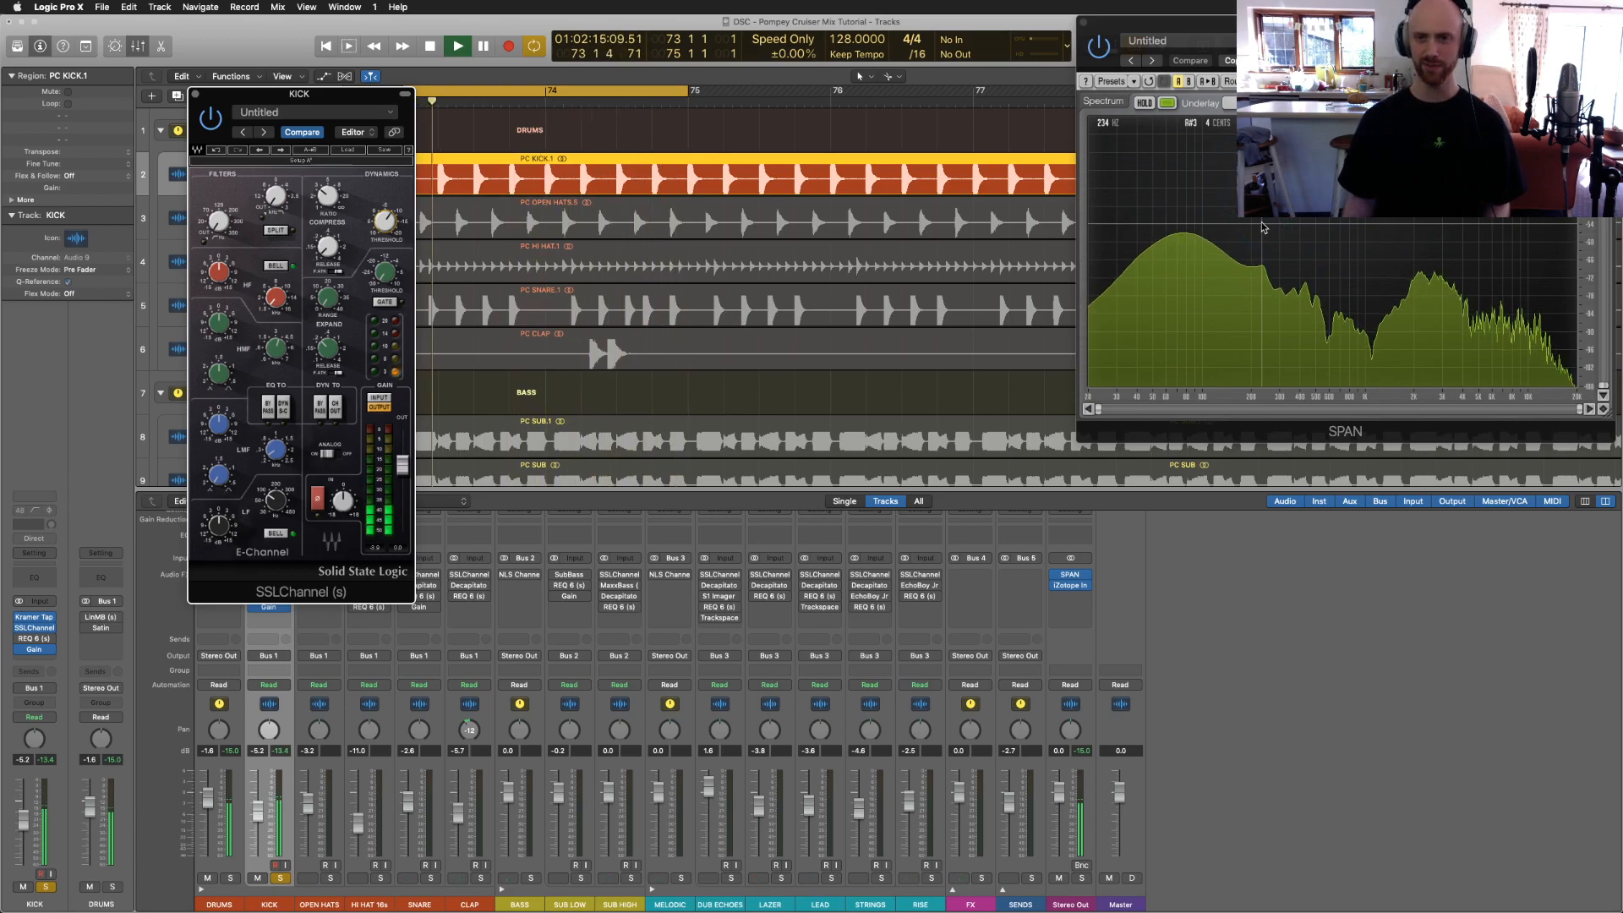
key("space")
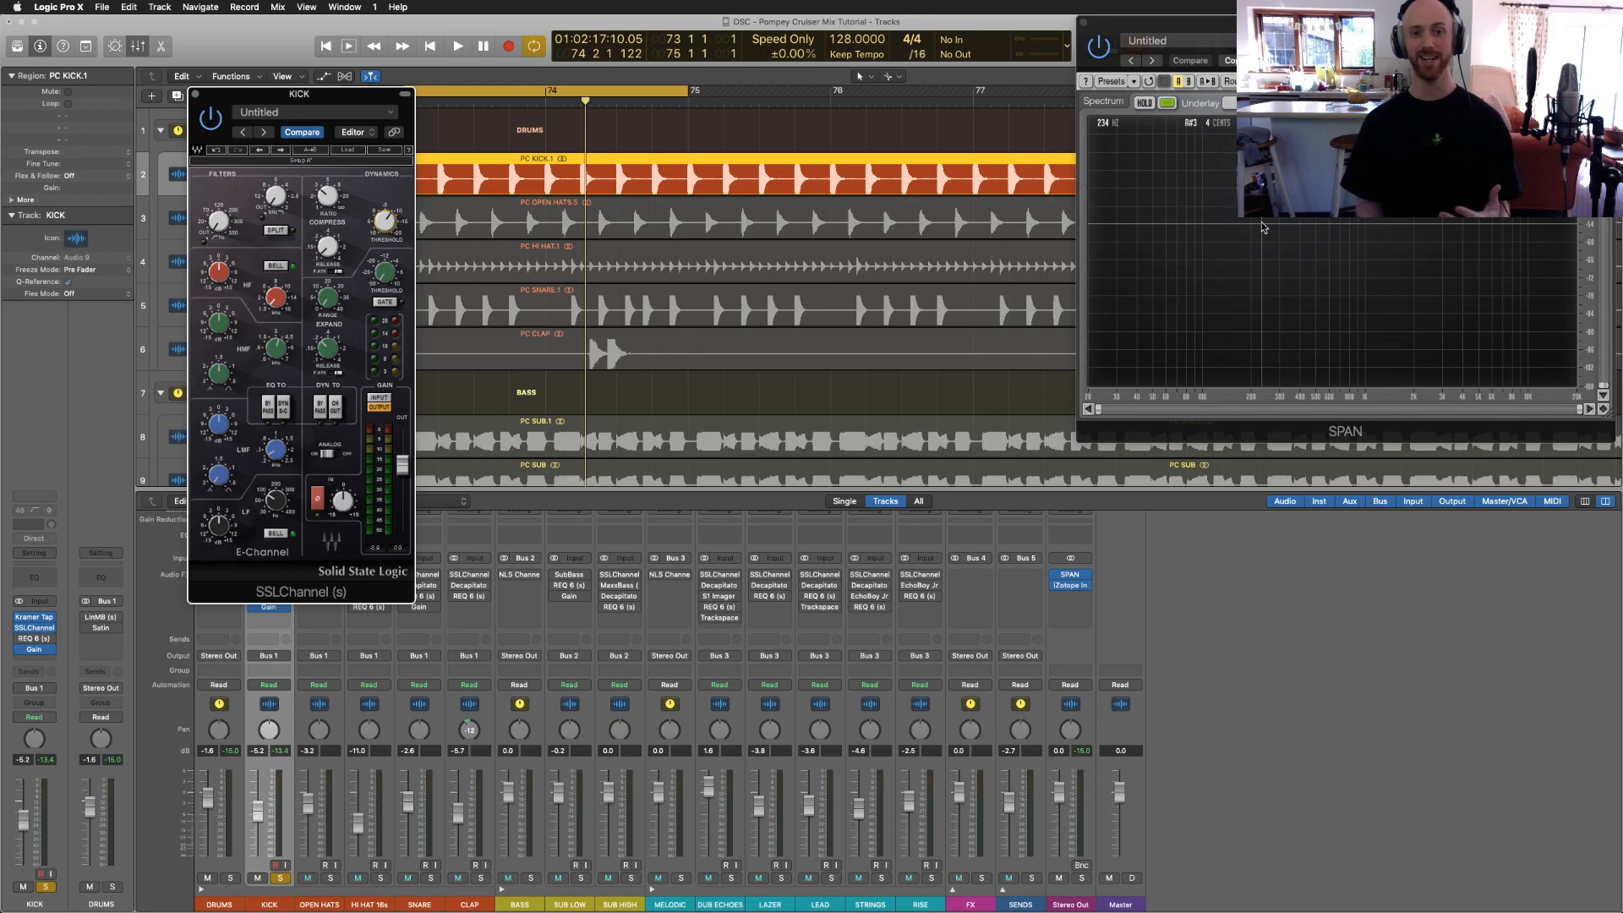
Step: Sweep the kick's low-mid to about 0.24 kHz and cut it, boost LF to about 1.3, and raise HF
key("space")
left_click(689, 260)
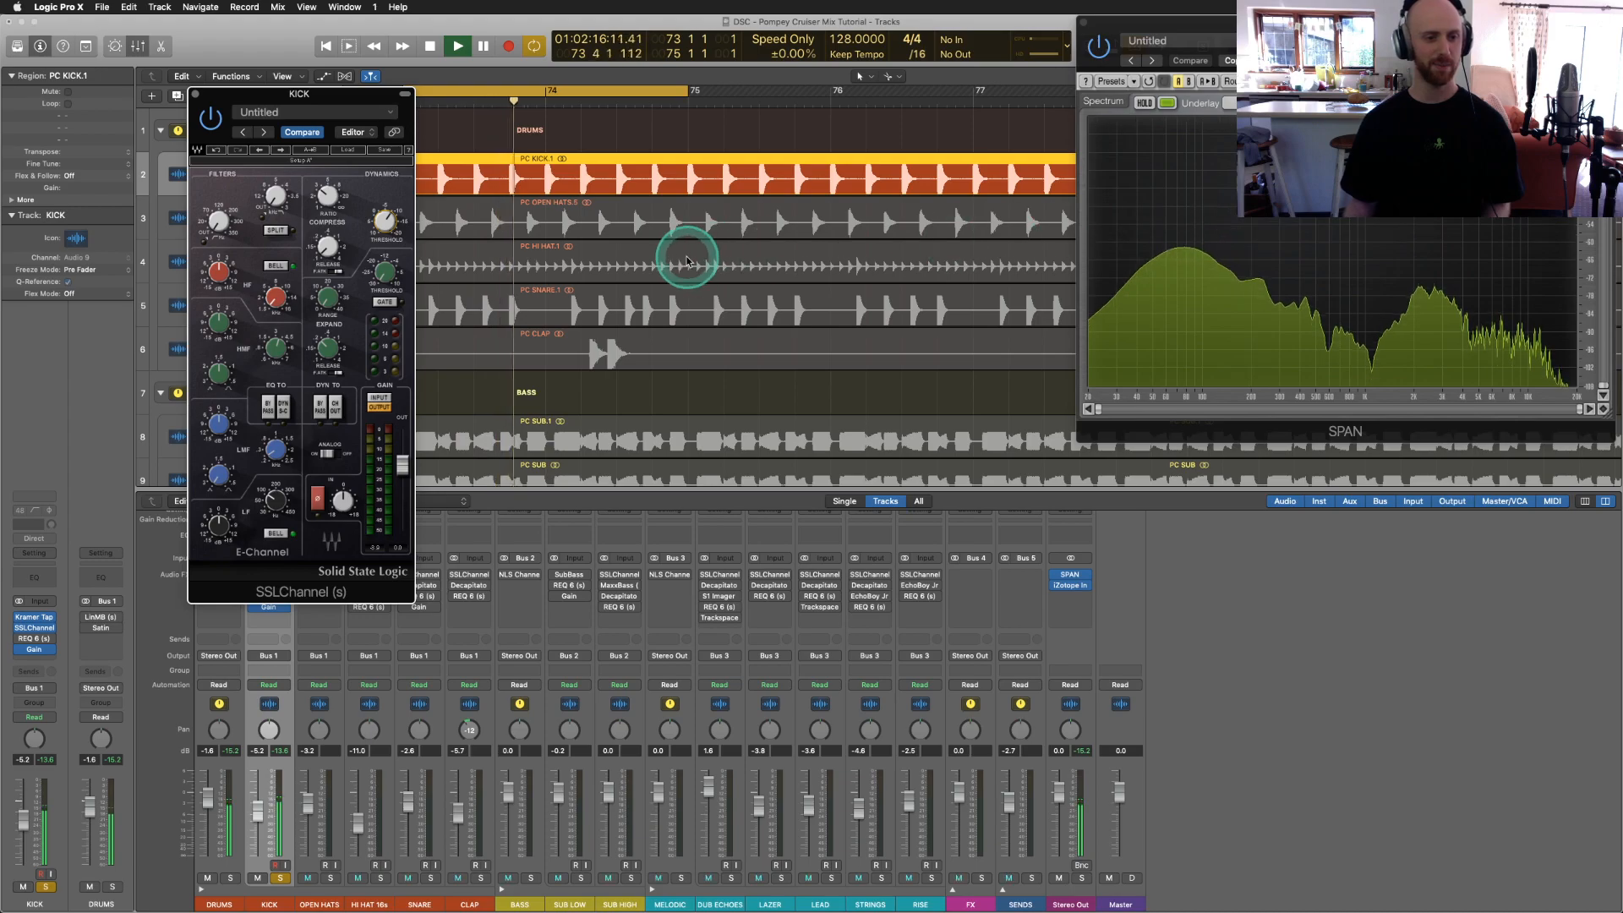
left_click(275, 448)
left_click_drag(276, 449, 275, 463)
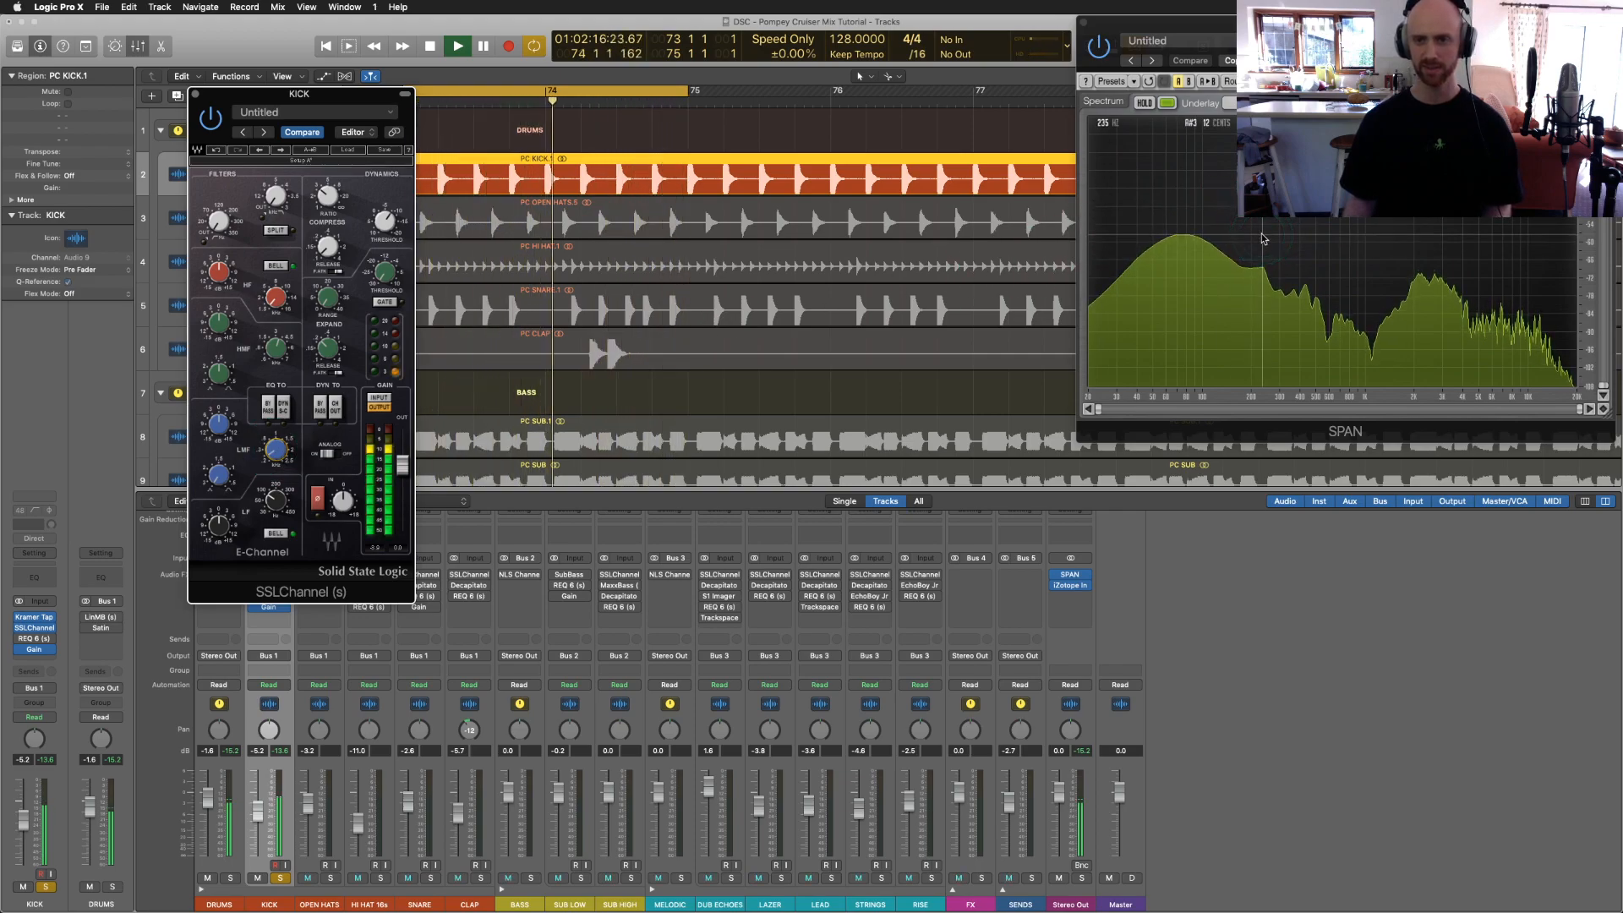
left_click_drag(222, 423, 222, 473)
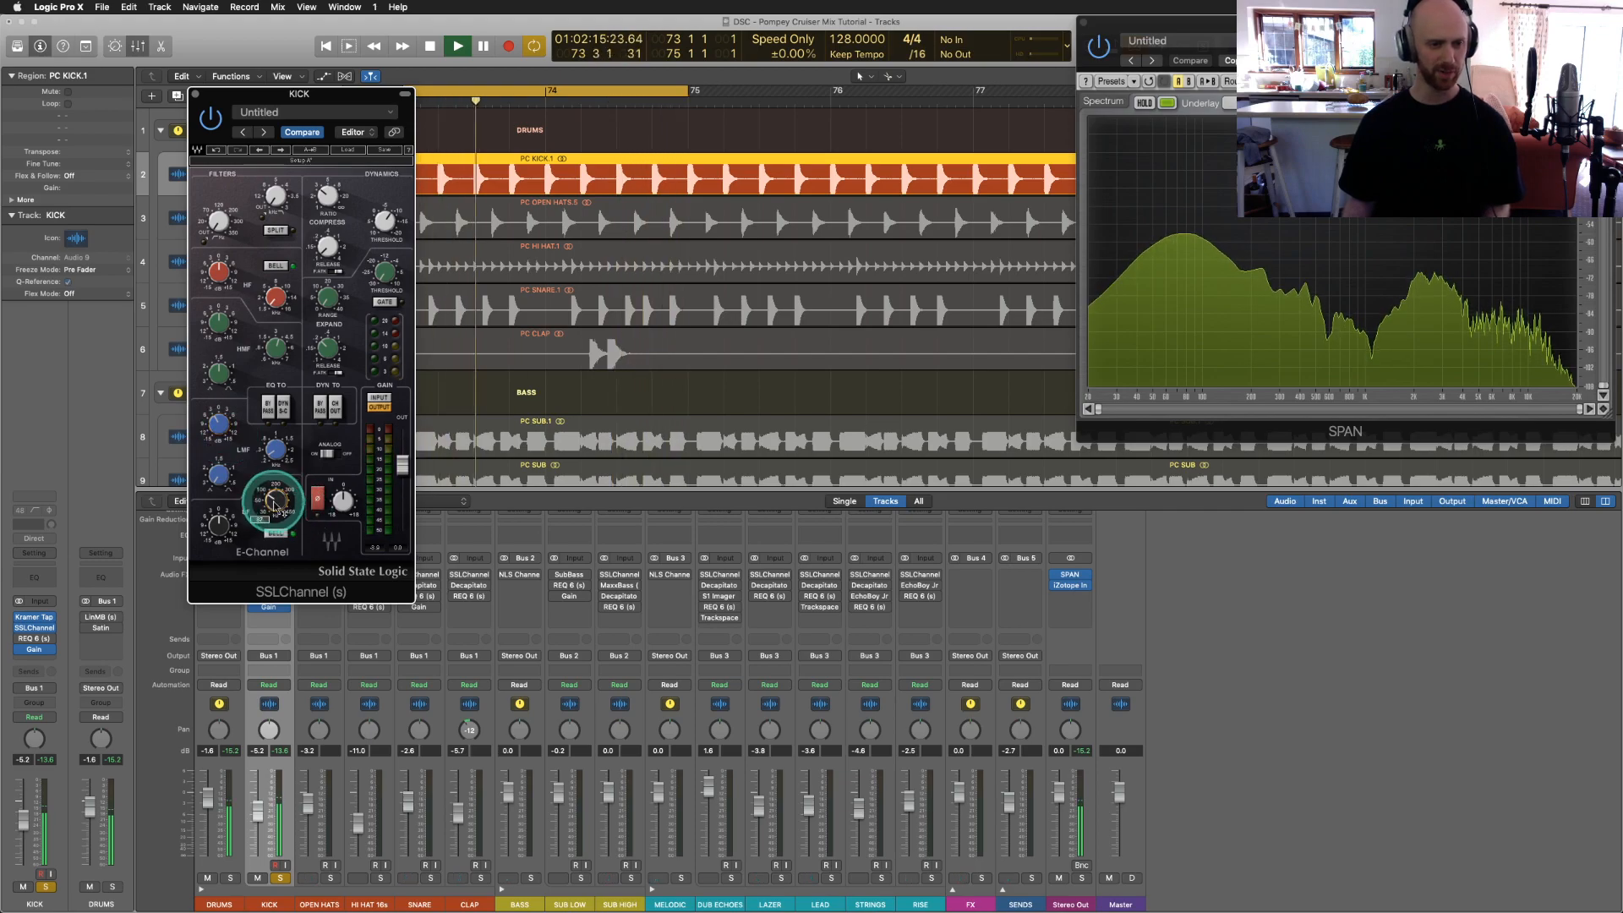
mouse_move(1169, 206)
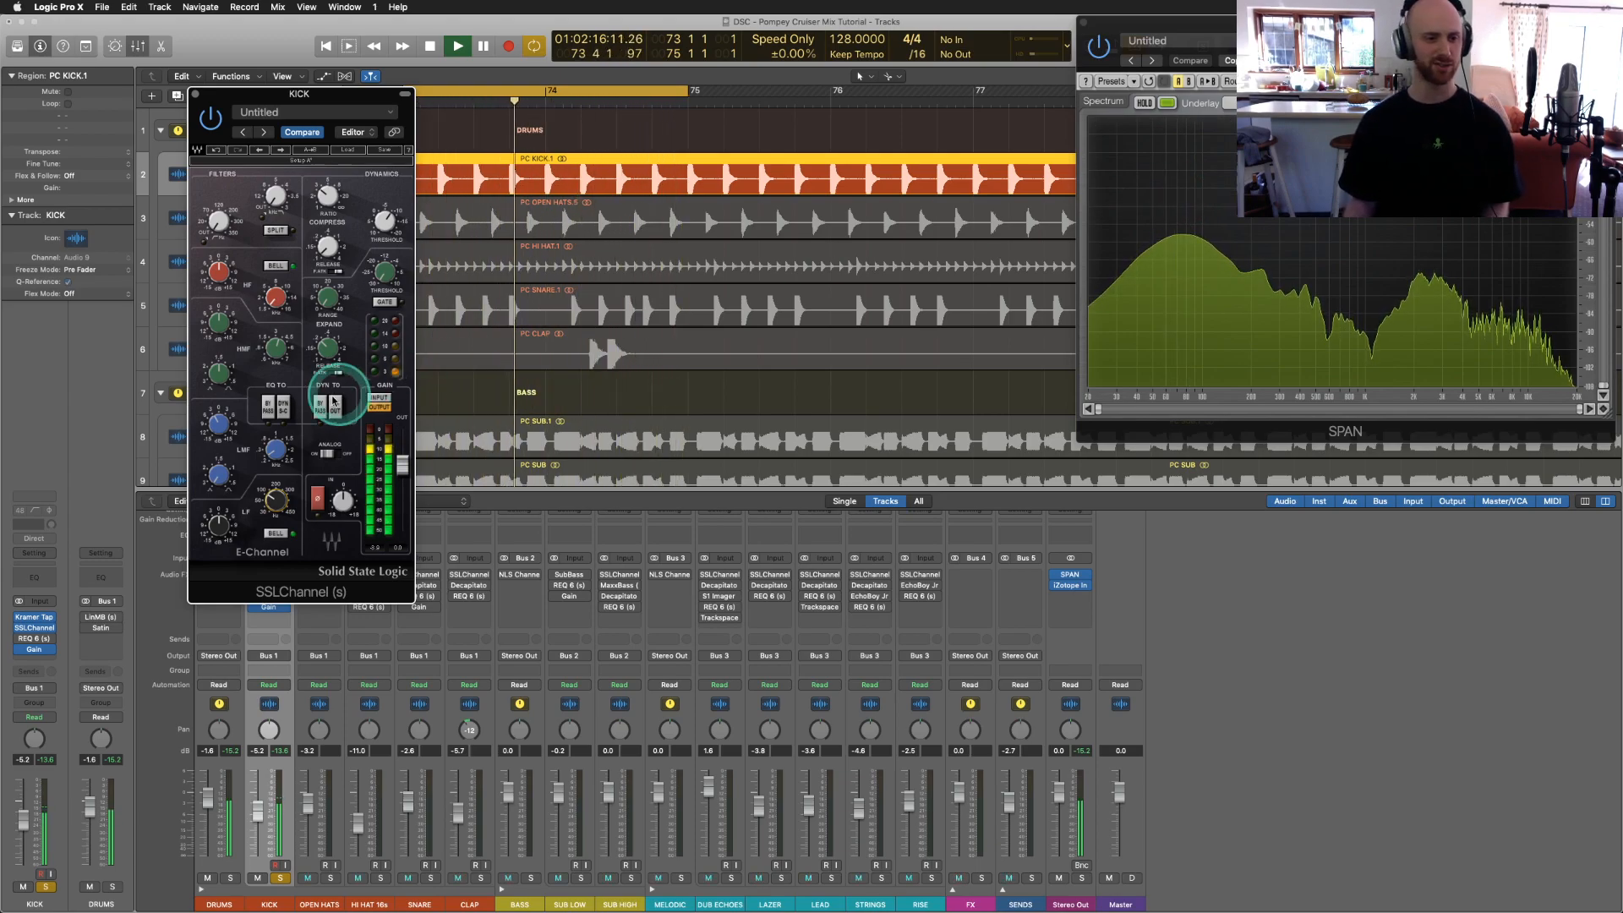
left_click_drag(217, 526, 217, 441)
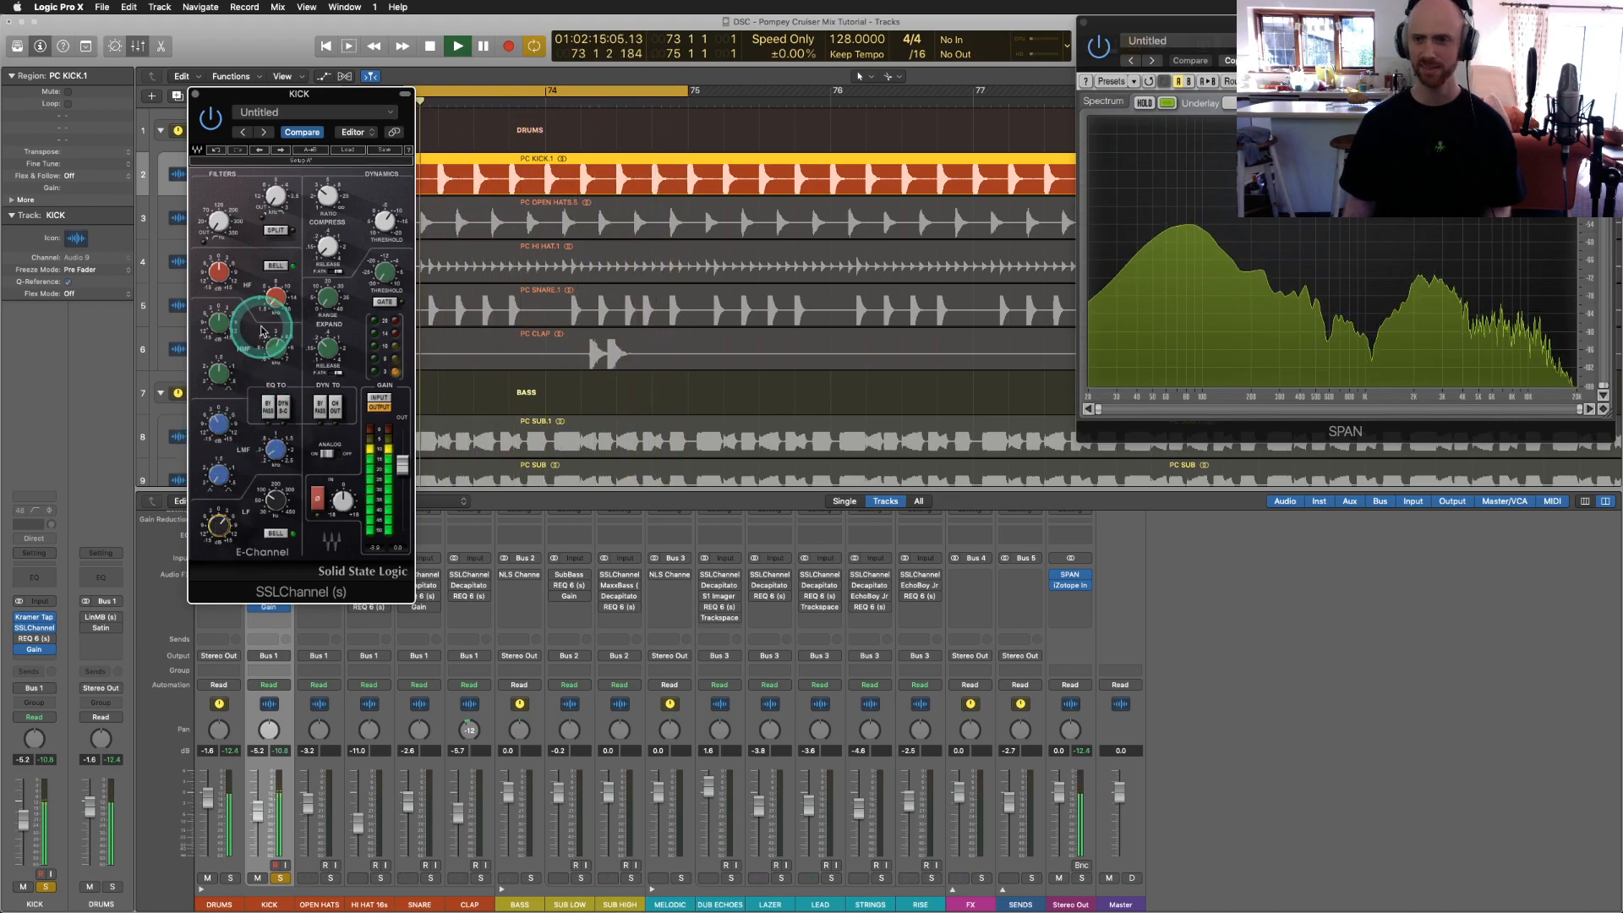
left_click_drag(218, 272, 216, 247)
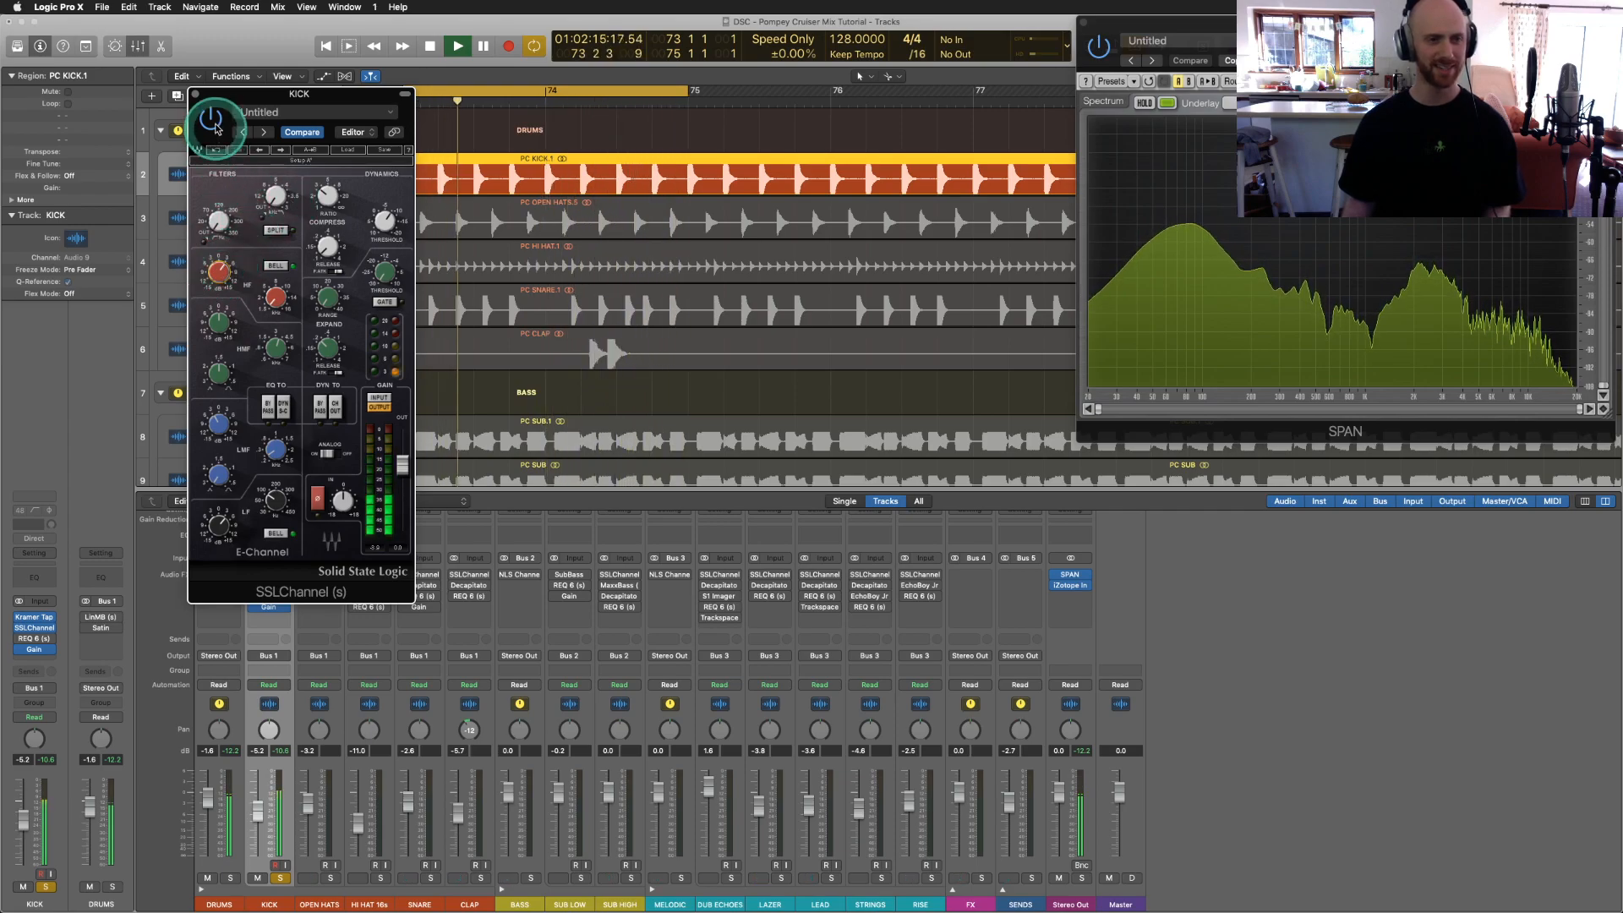
Step: Compare the kick's SSLChannel EQ bypassed and active, then close the plugin window
left_click(212, 121)
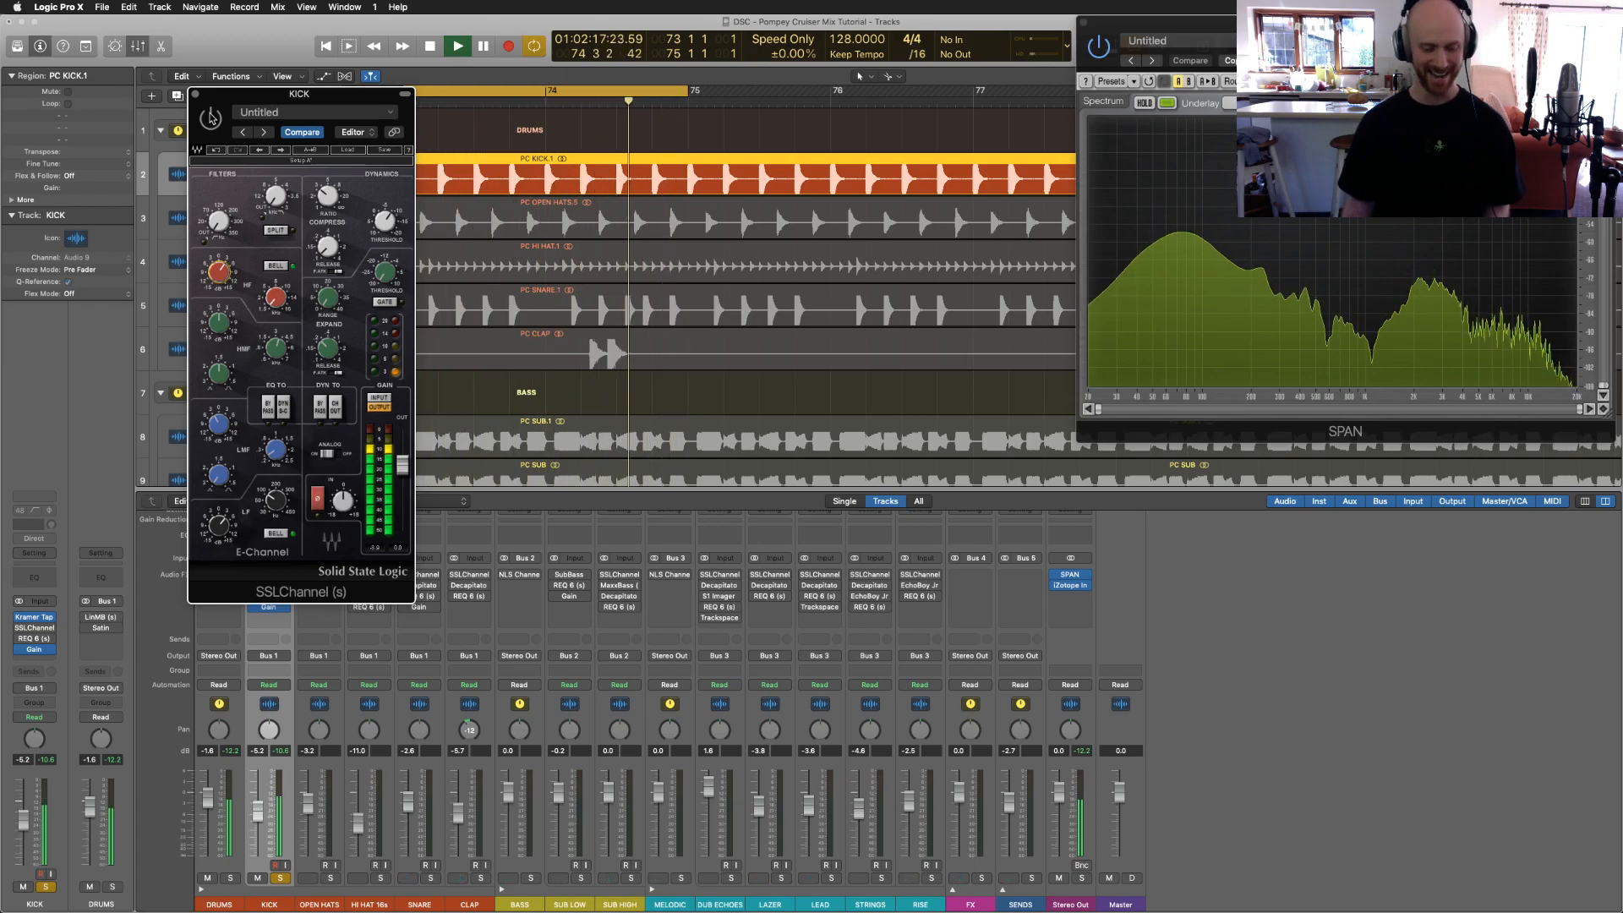
left_click(211, 118)
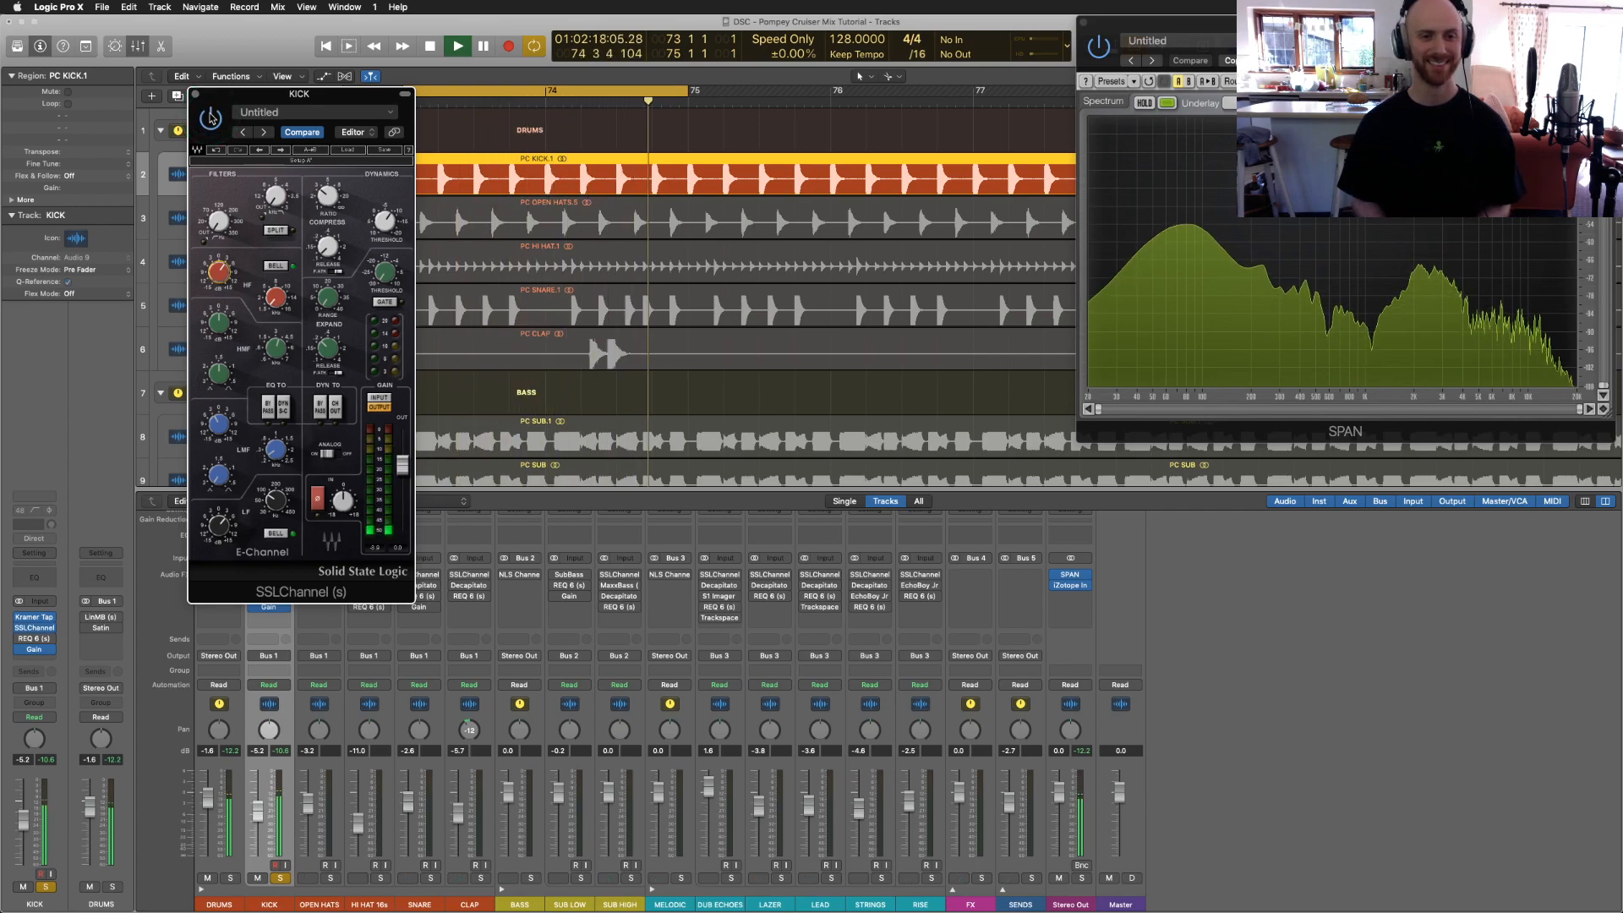
left_click(224, 272)
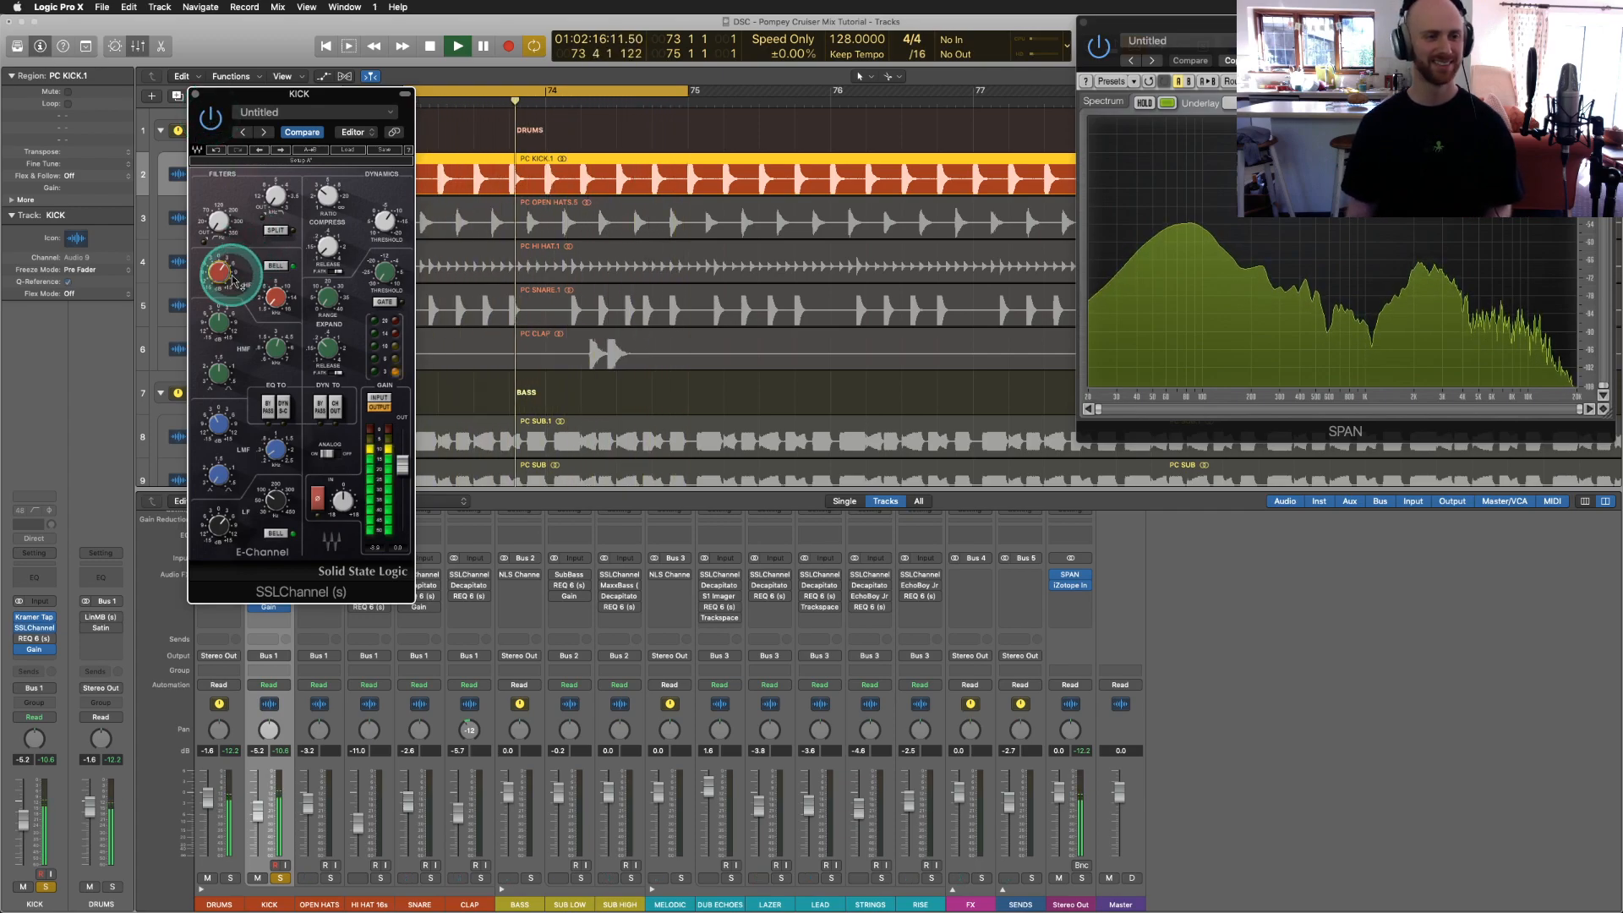
mouse_move(215, 284)
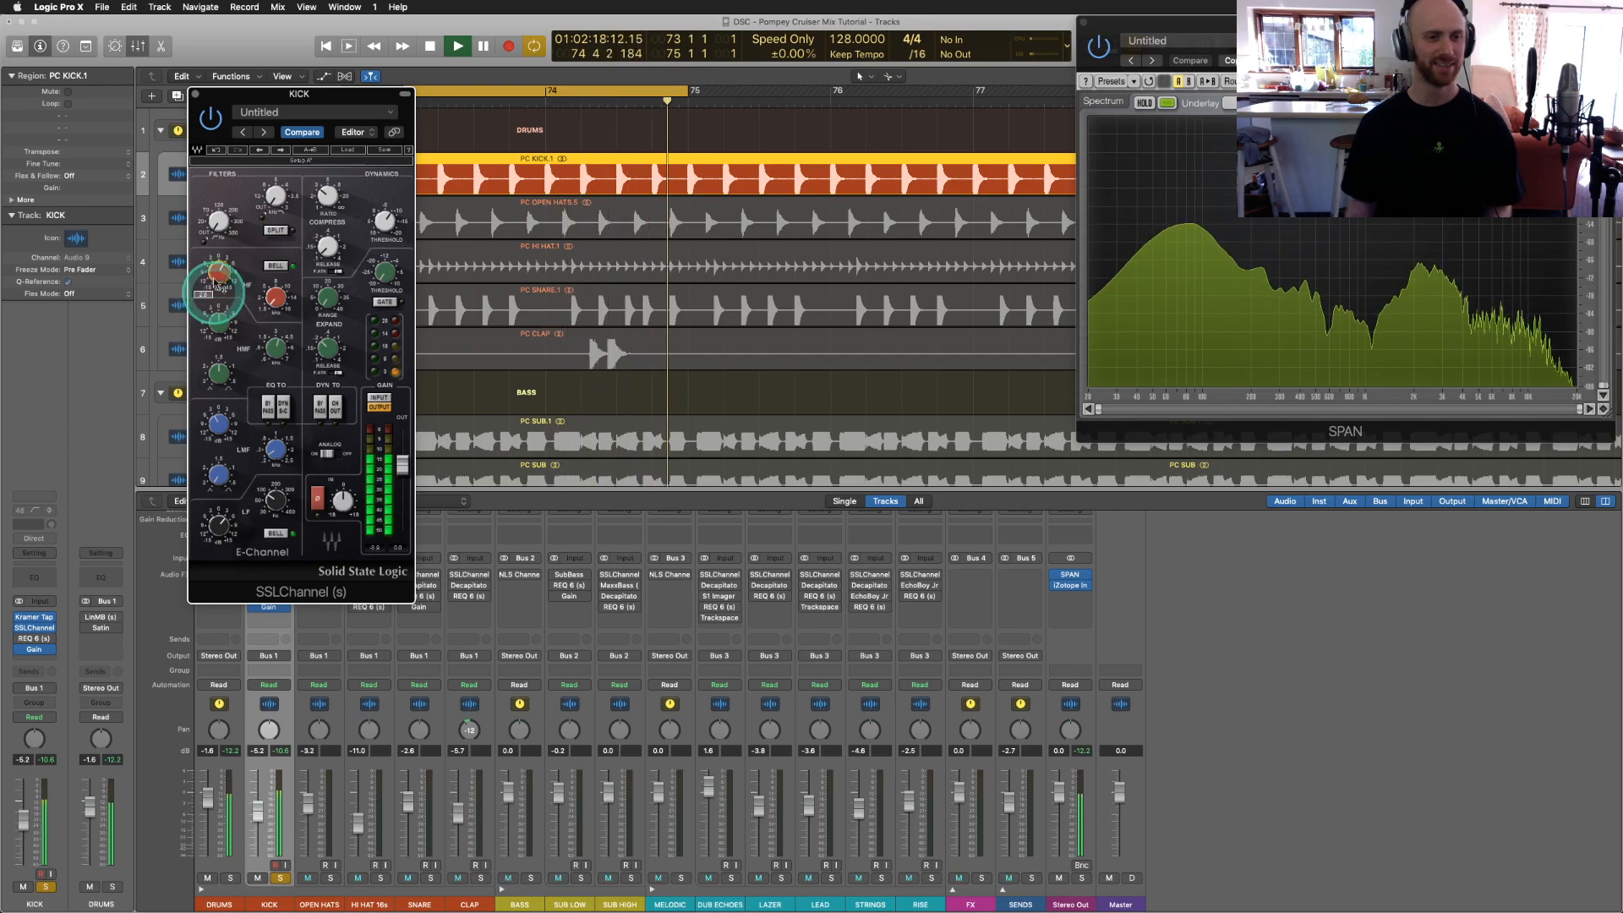
left_click(195, 95)
left_click(299, 441)
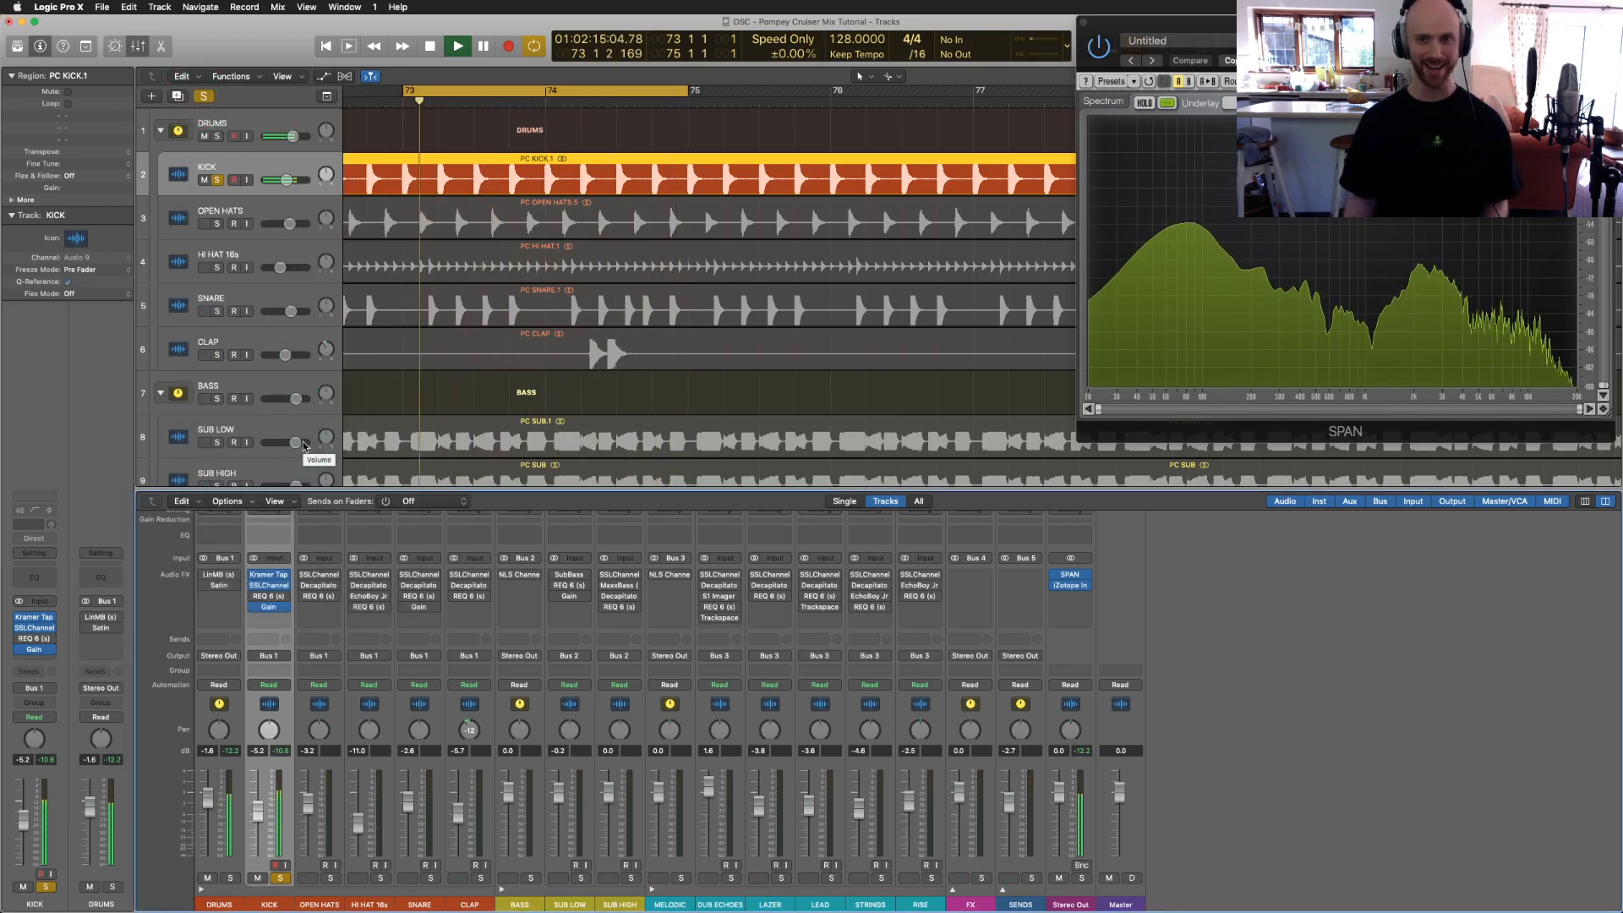
left_click(269, 598)
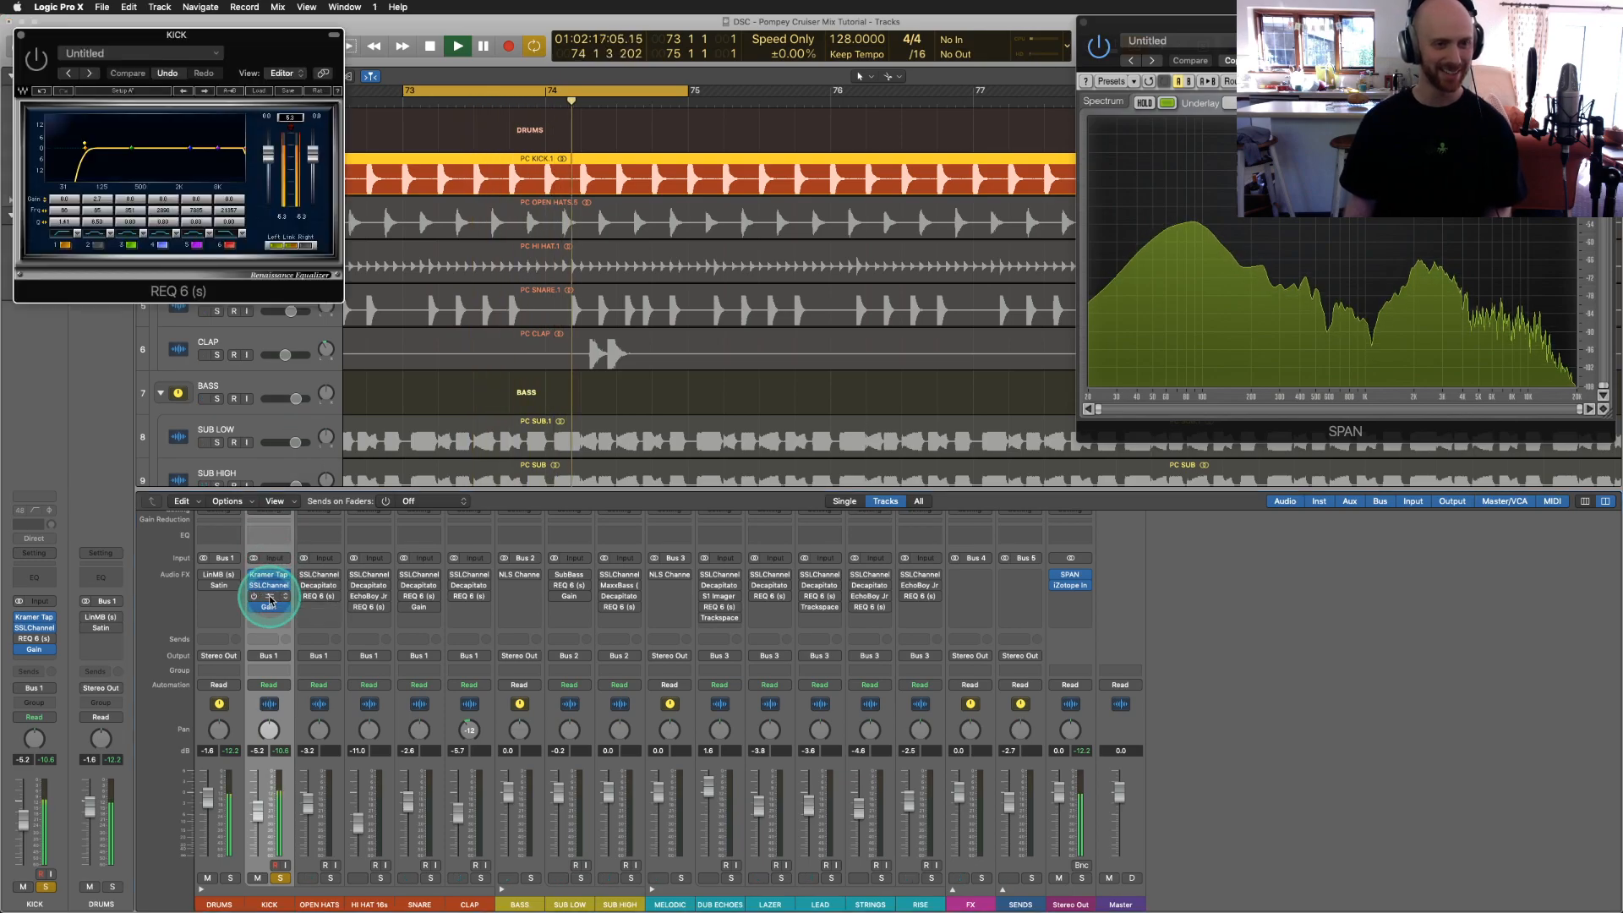
left_click(151, 182)
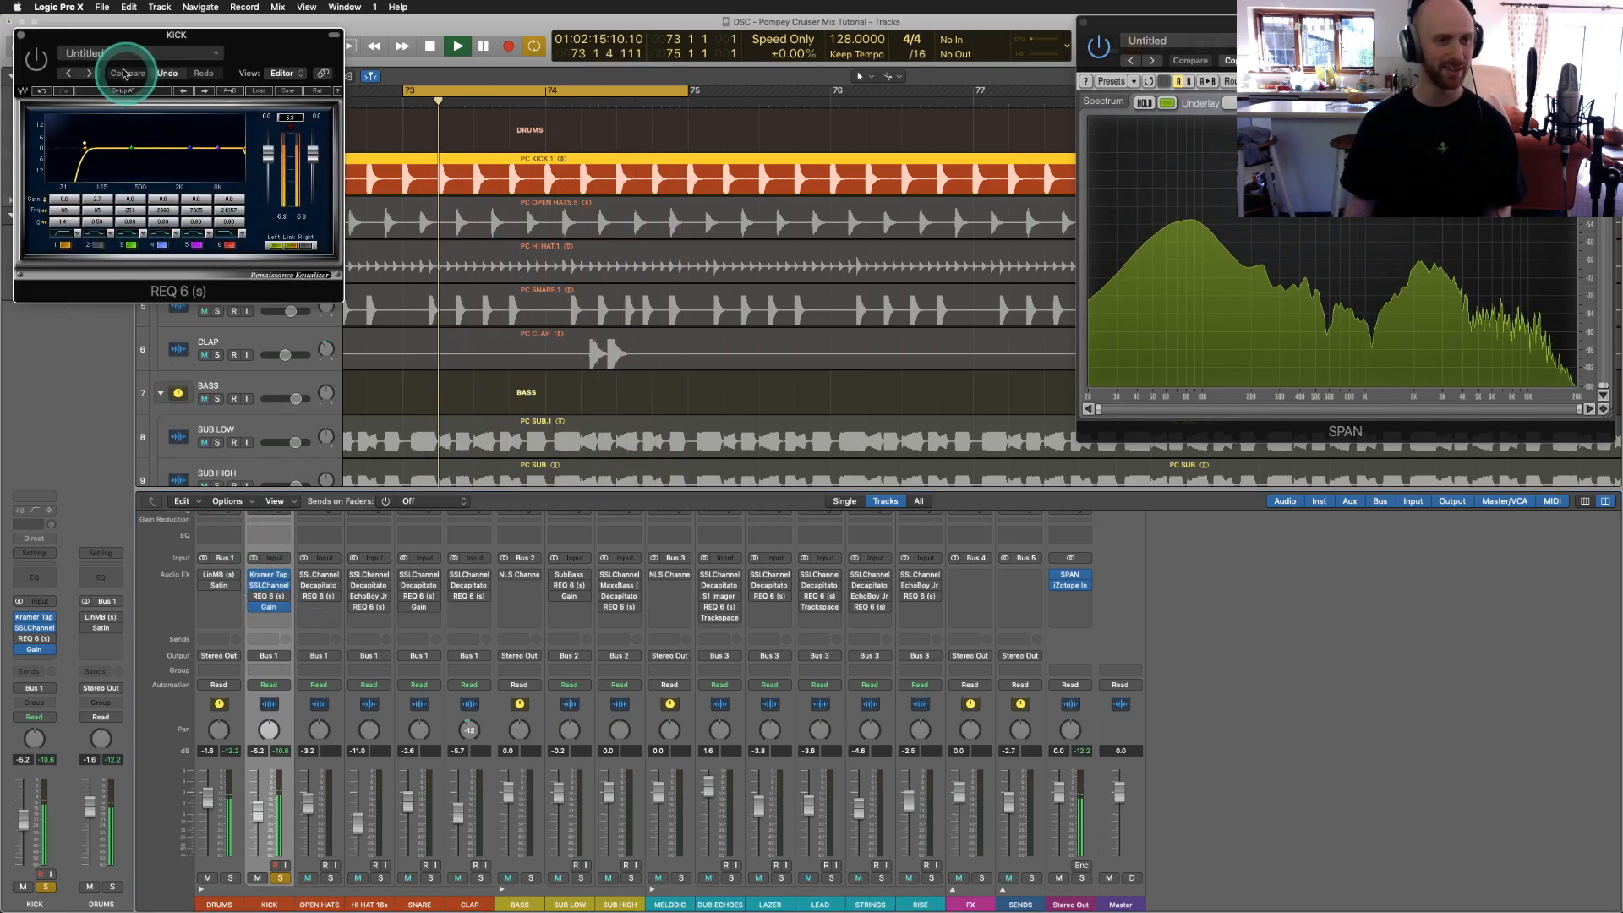
left_click_drag(102, 46, 282, 136)
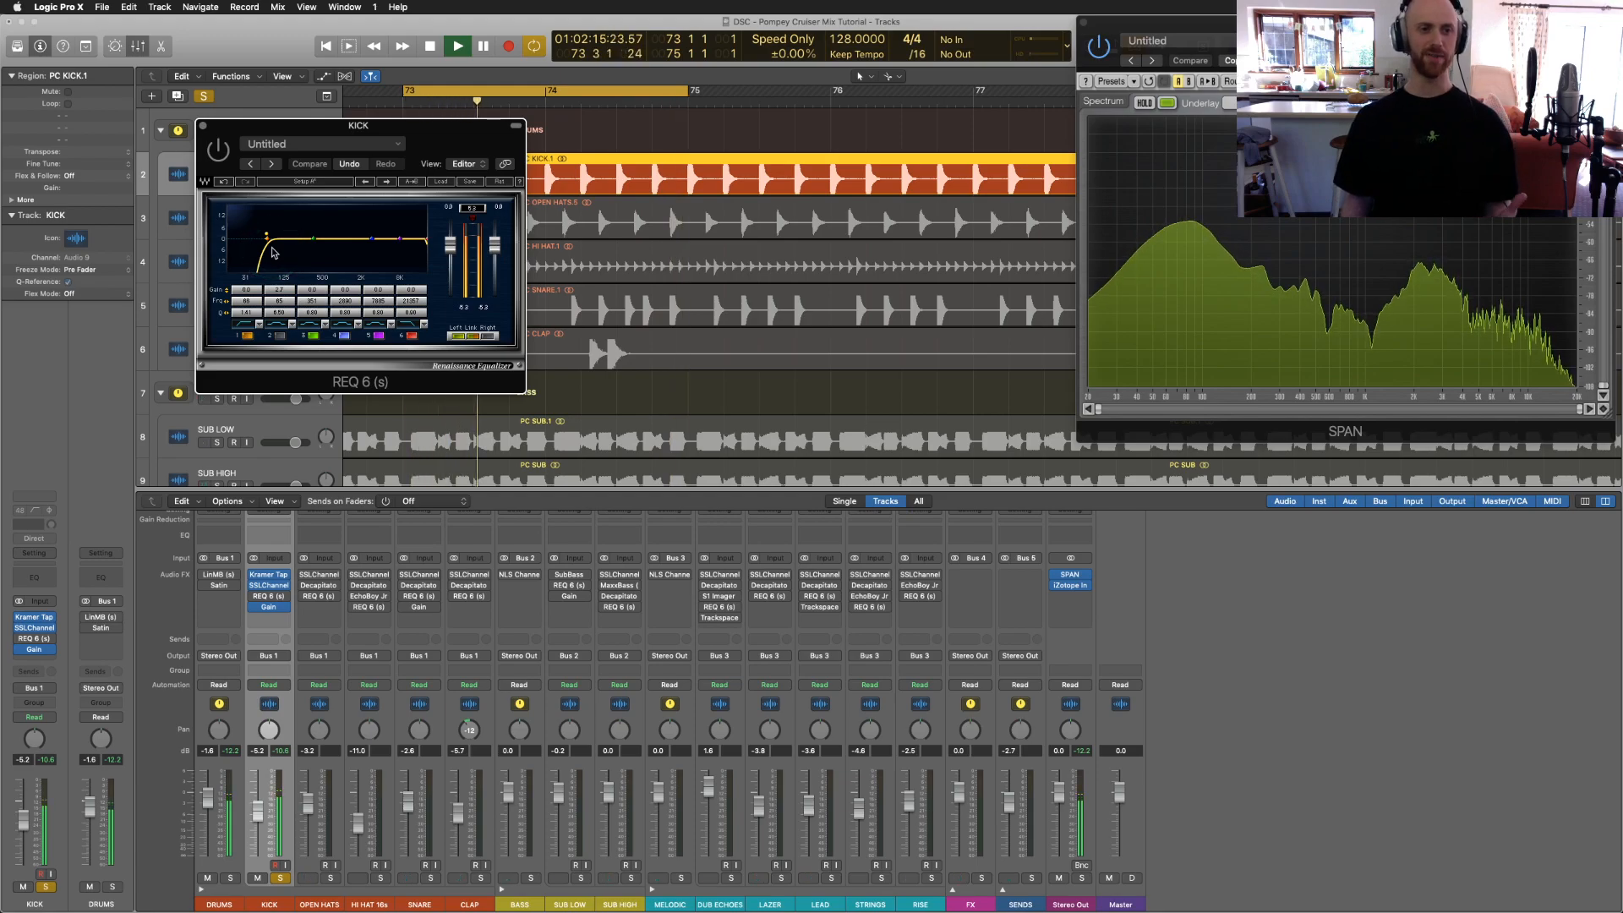
left_click(218, 152)
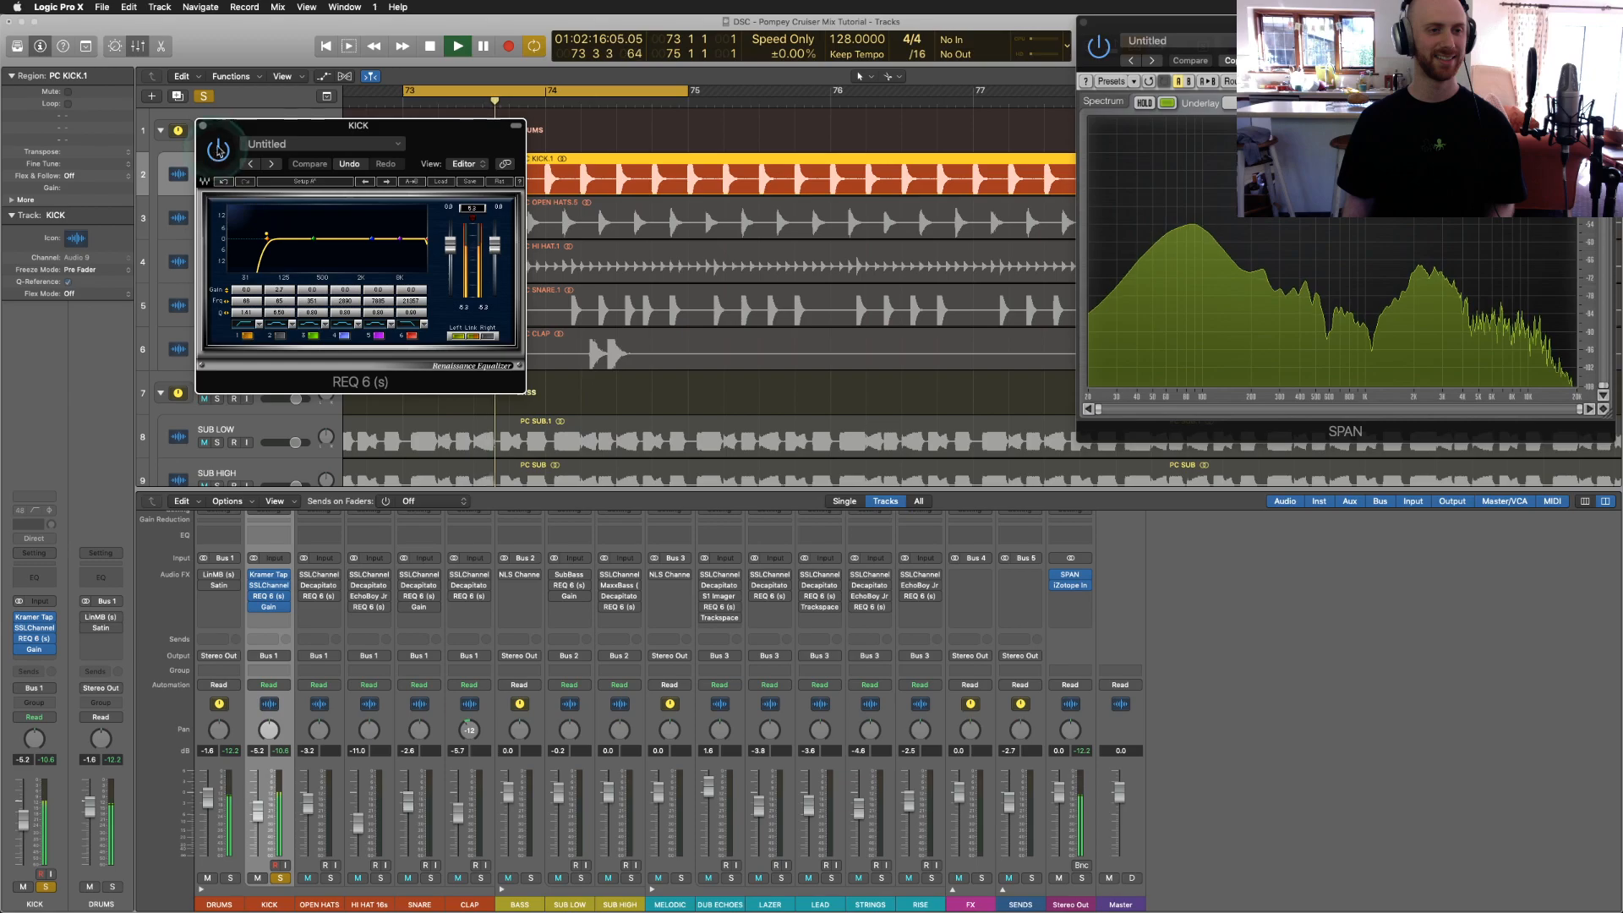
left_click_drag(223, 129, 231, 166)
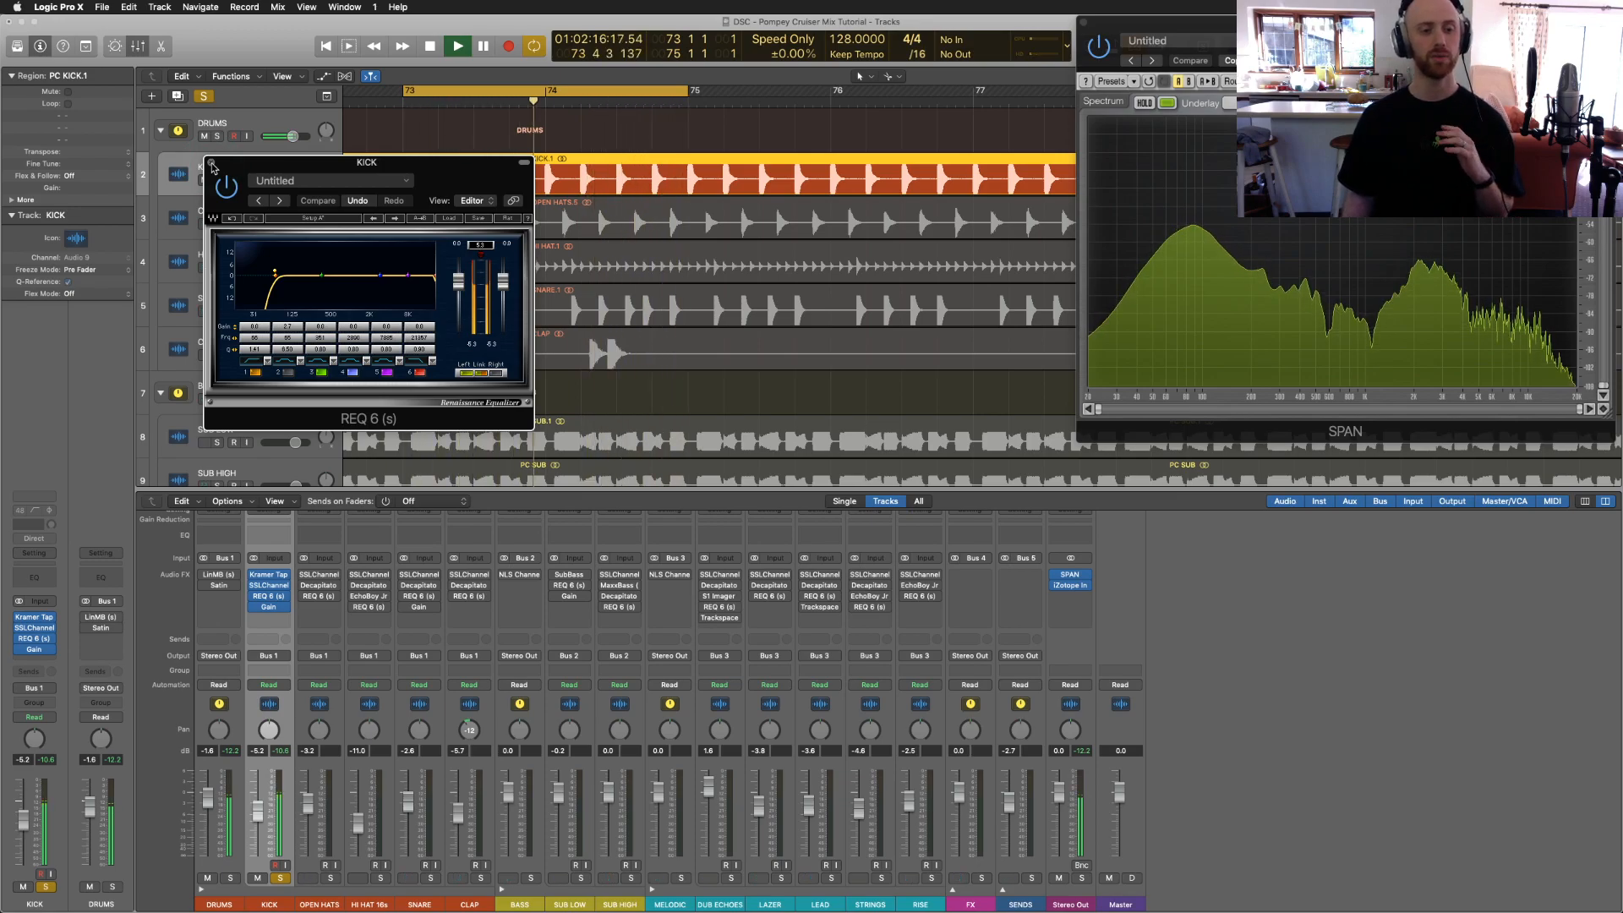
left_click(212, 166)
Step: Reopen the kick's SSLChannel, reset LF gain to 0.0, boost it to about 3.9, then stop and close
left_click(269, 580)
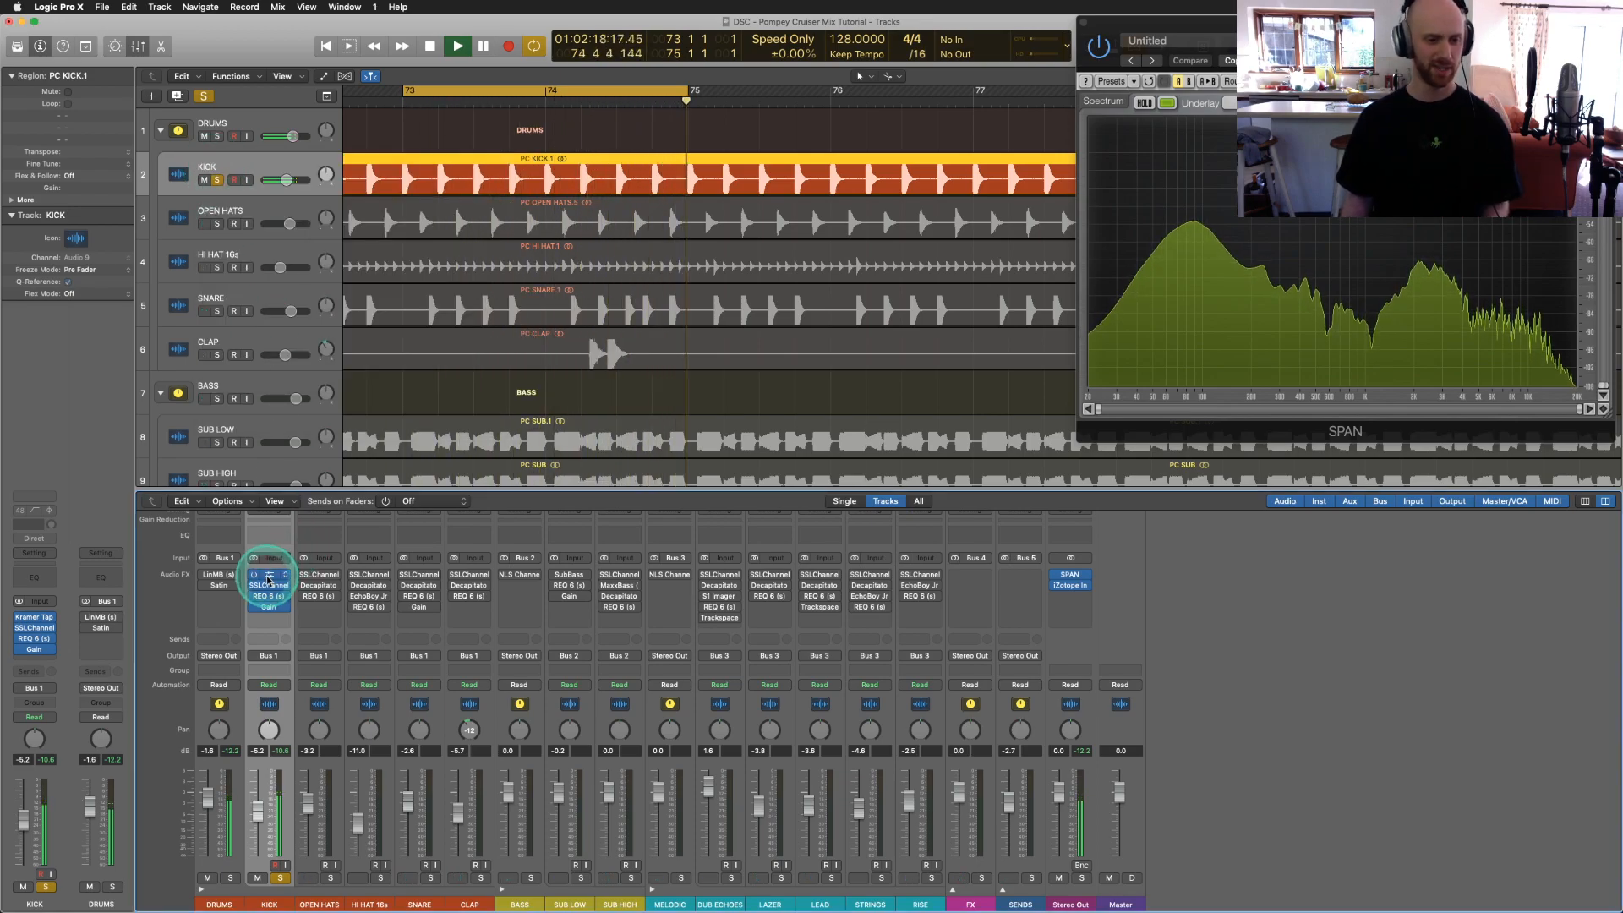
left_click(267, 578)
left_click(242, 108)
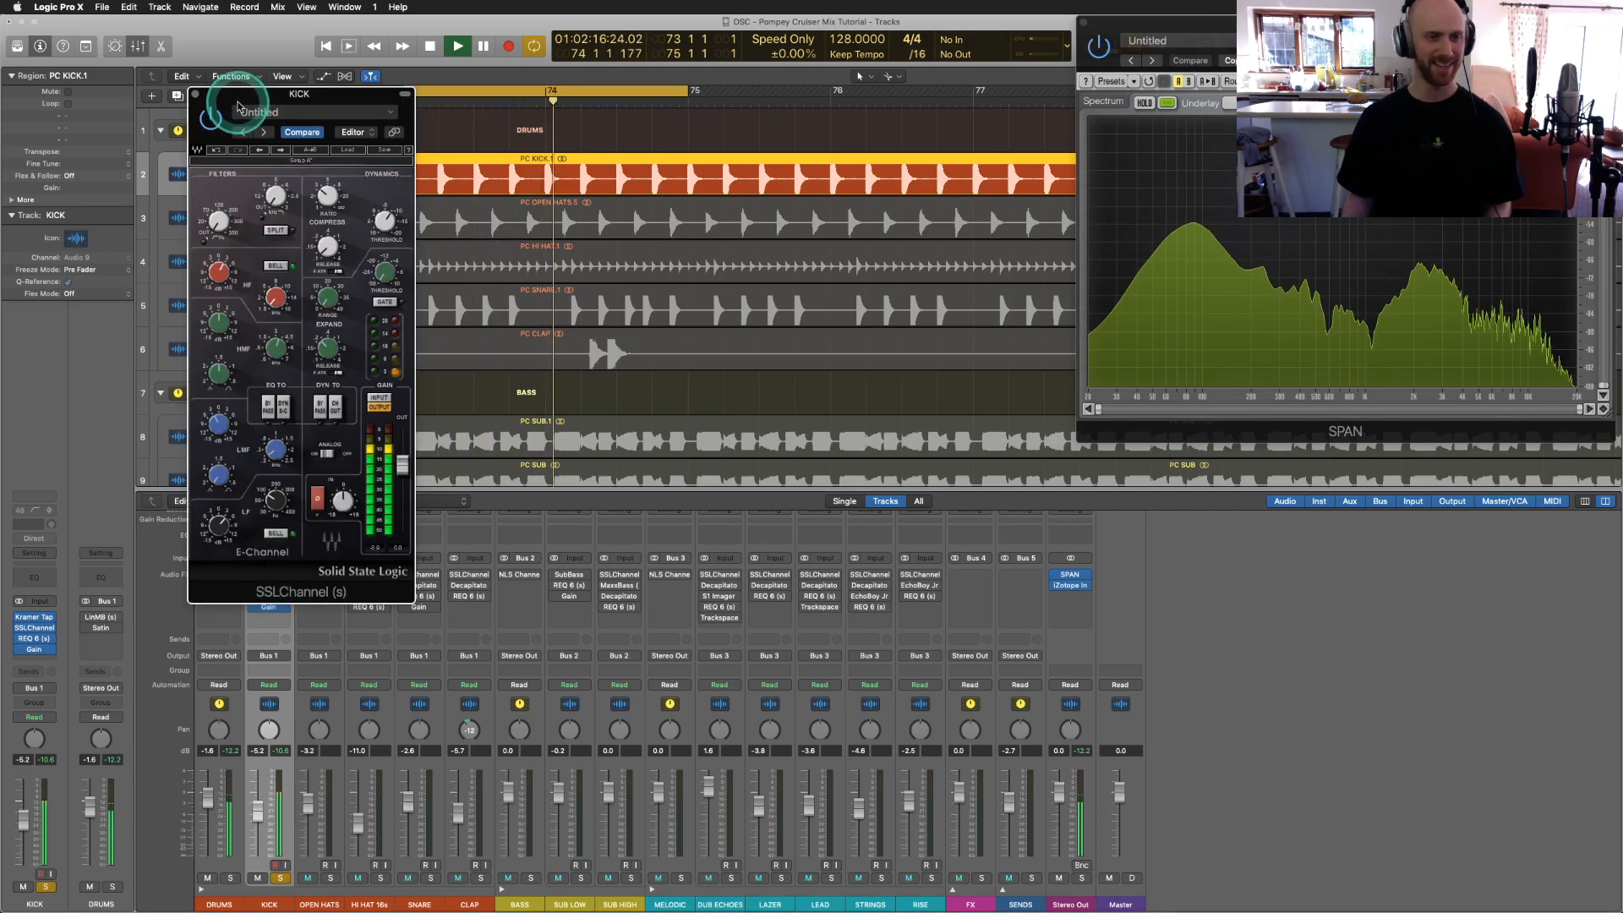
left_click(223, 531, "alt")
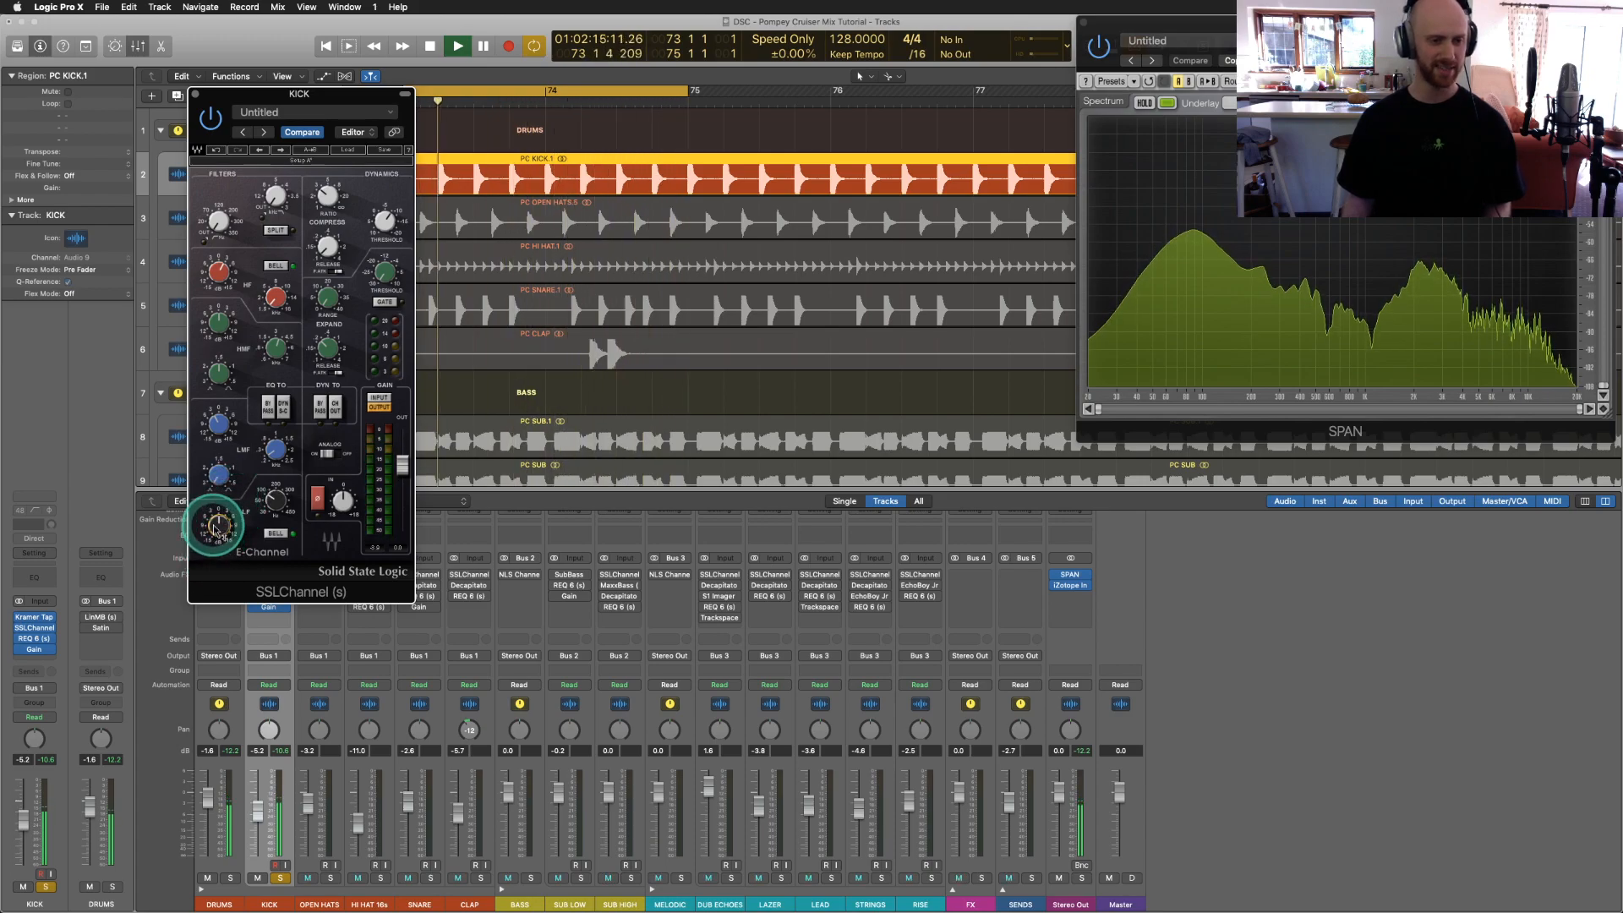
left_click(218, 526)
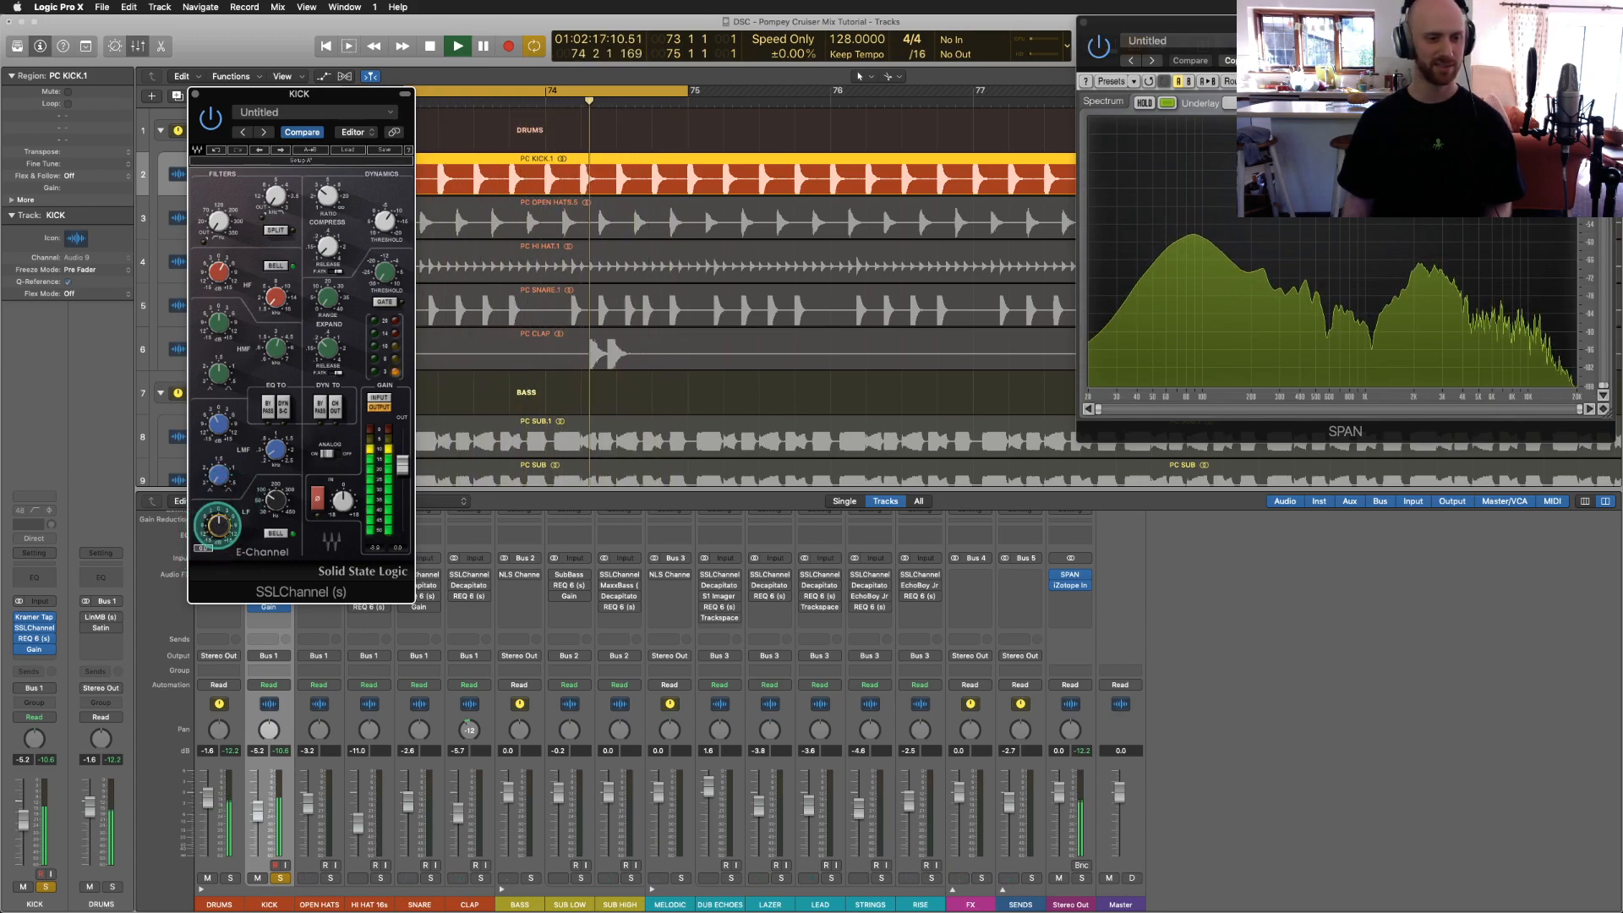
left_click_drag(219, 526, 213, 482)
key("space")
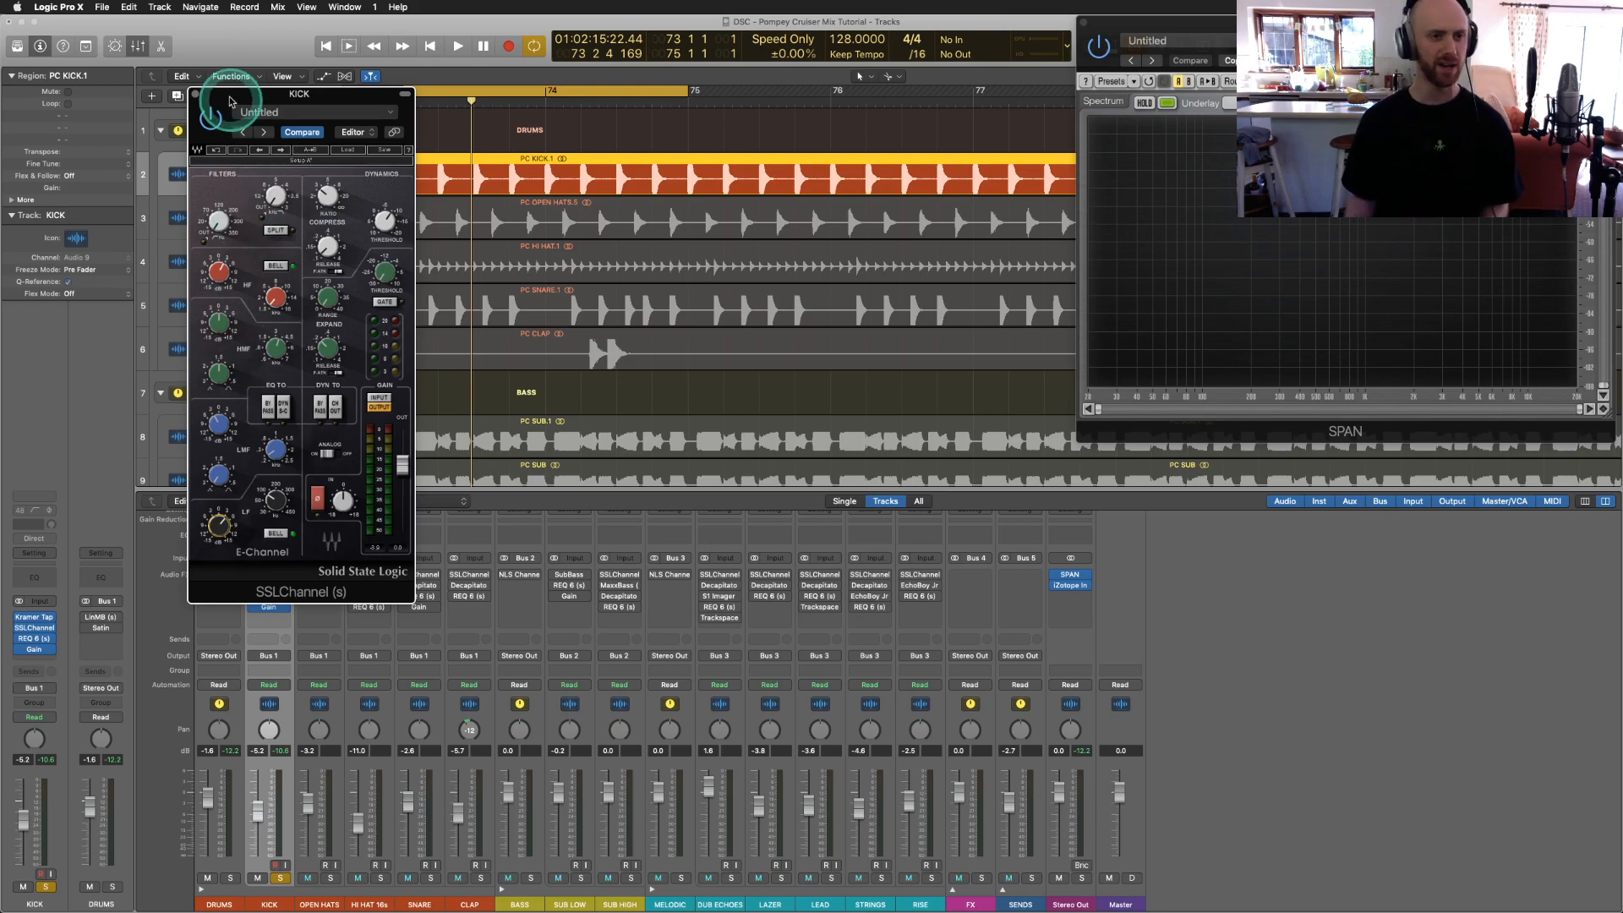
left_click(195, 94)
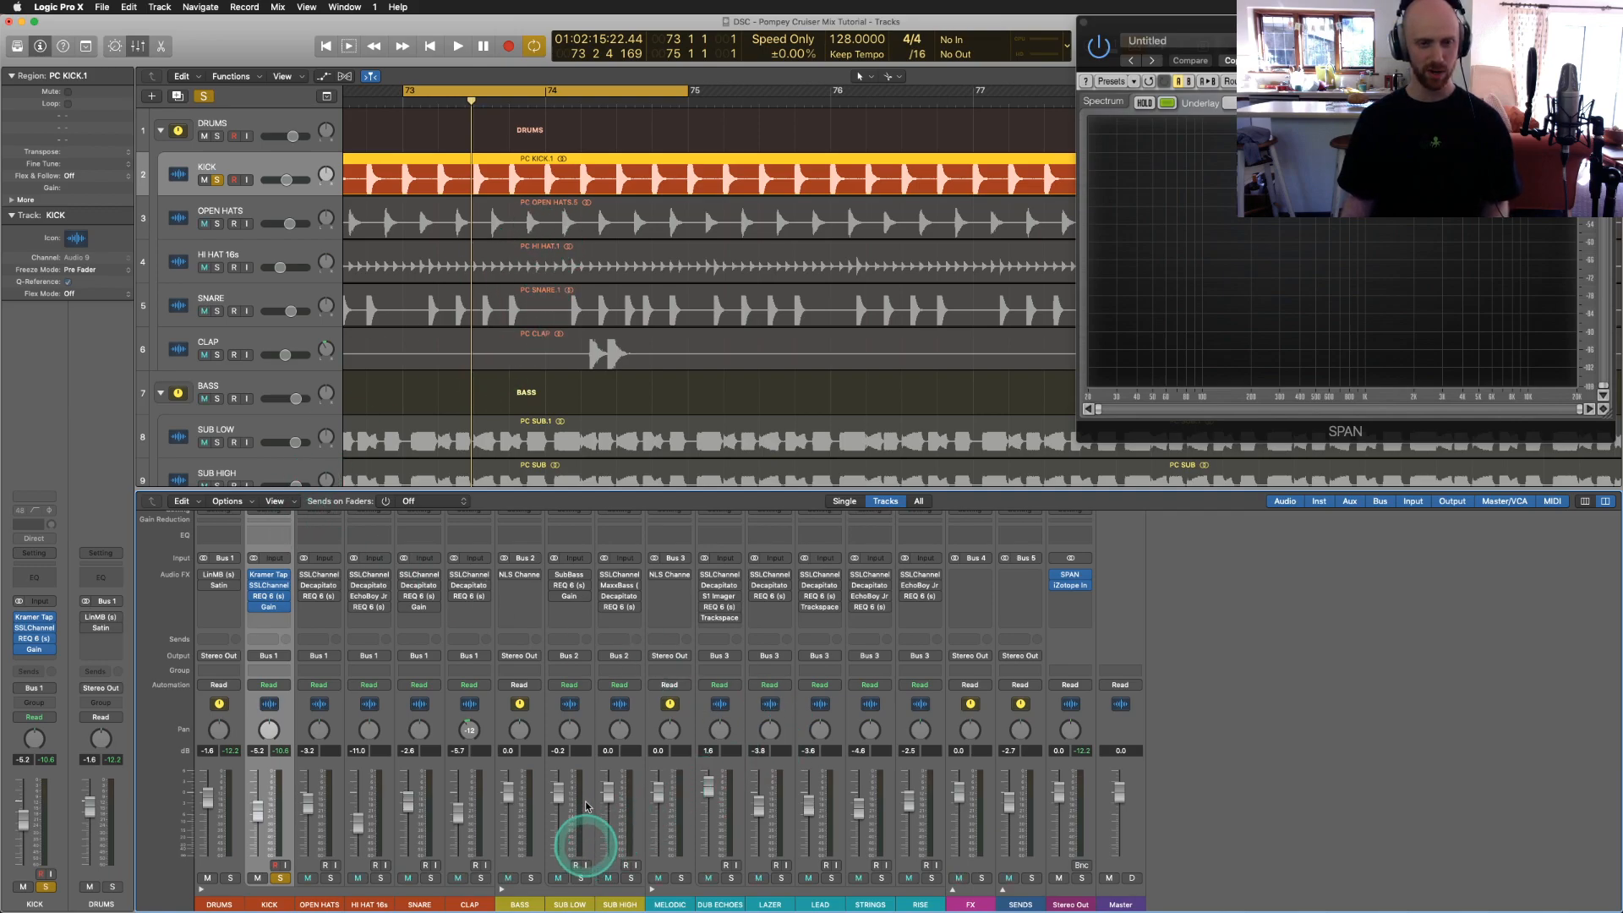
Step: Select the PC SUB.1 region, solo the BASS folder, and select the SUB HIGH track
scroll(576, 394, "down", 3)
left_click(502, 331)
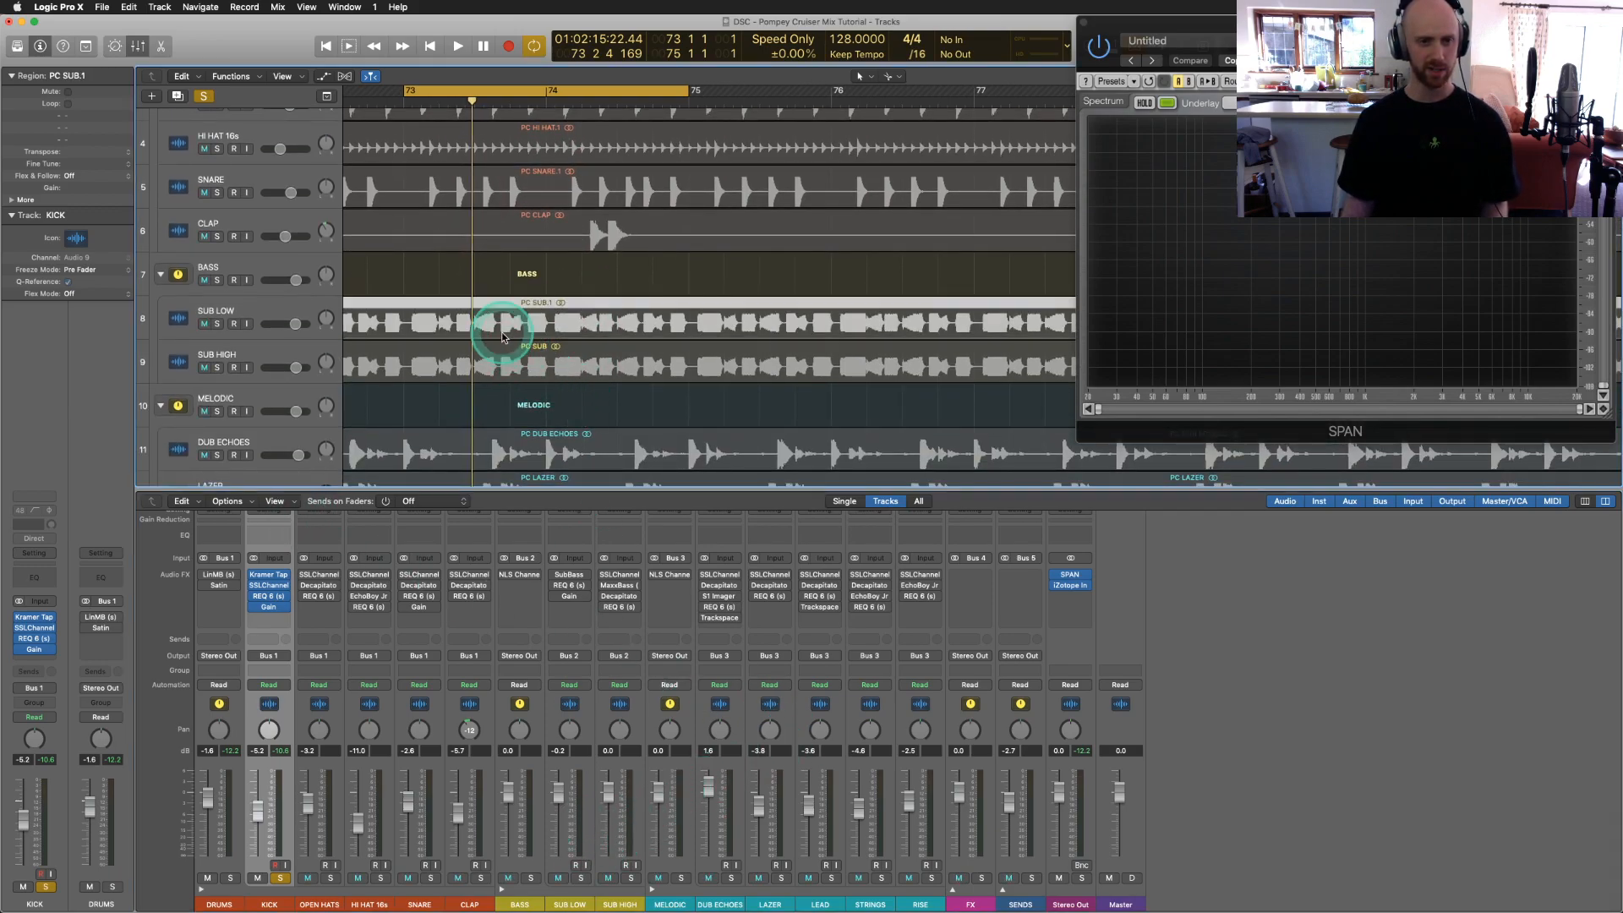
left_click(531, 878)
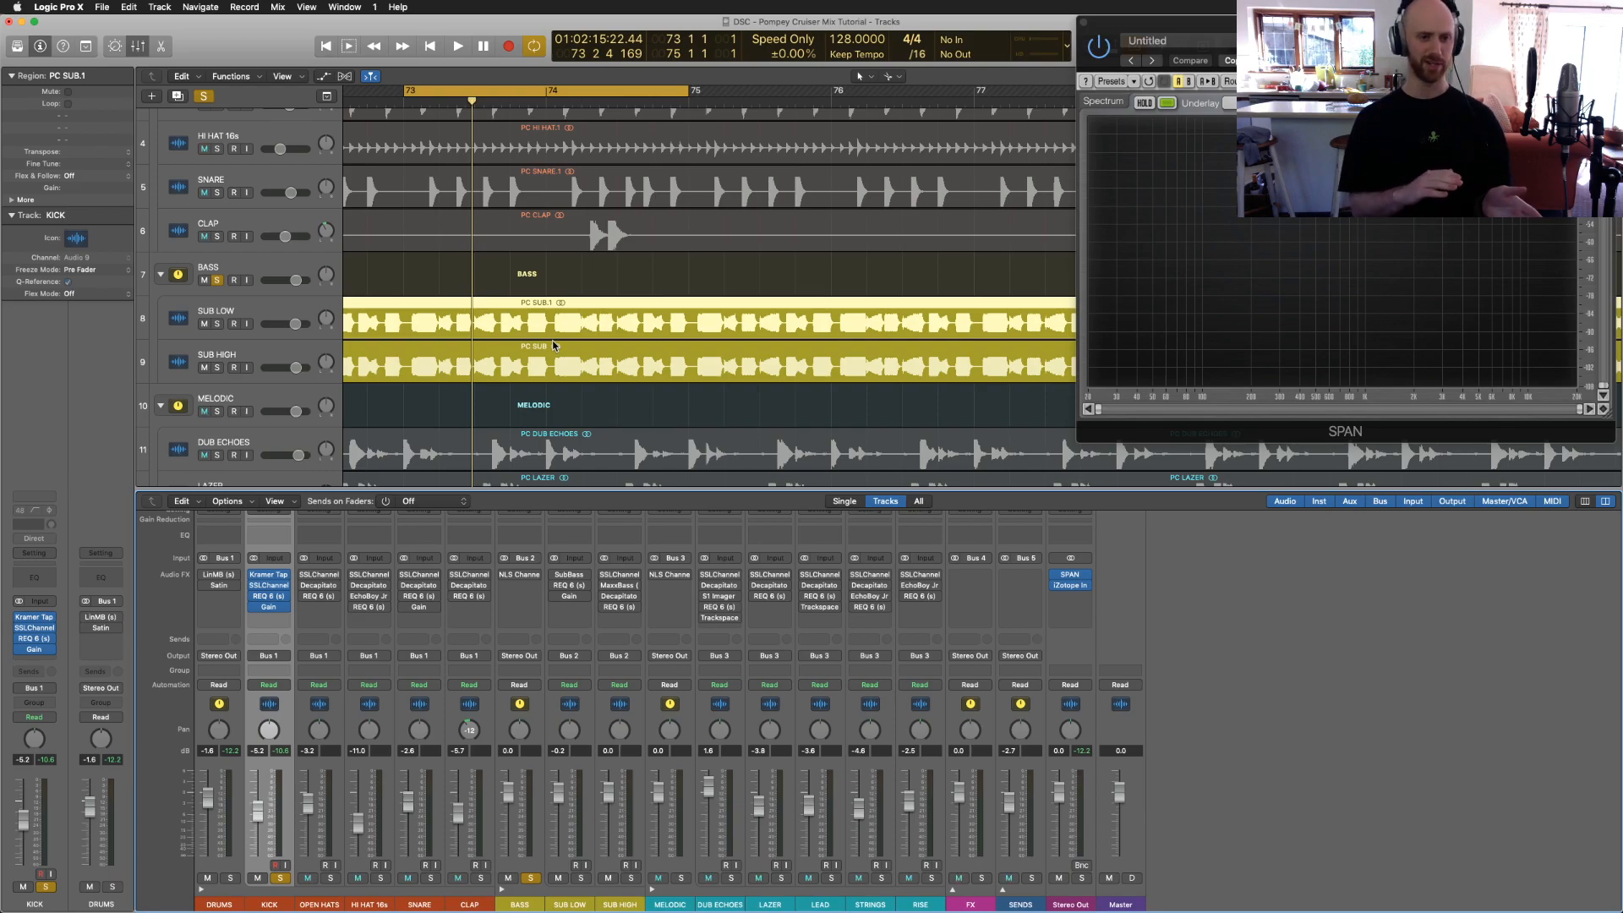
left_click(640, 711)
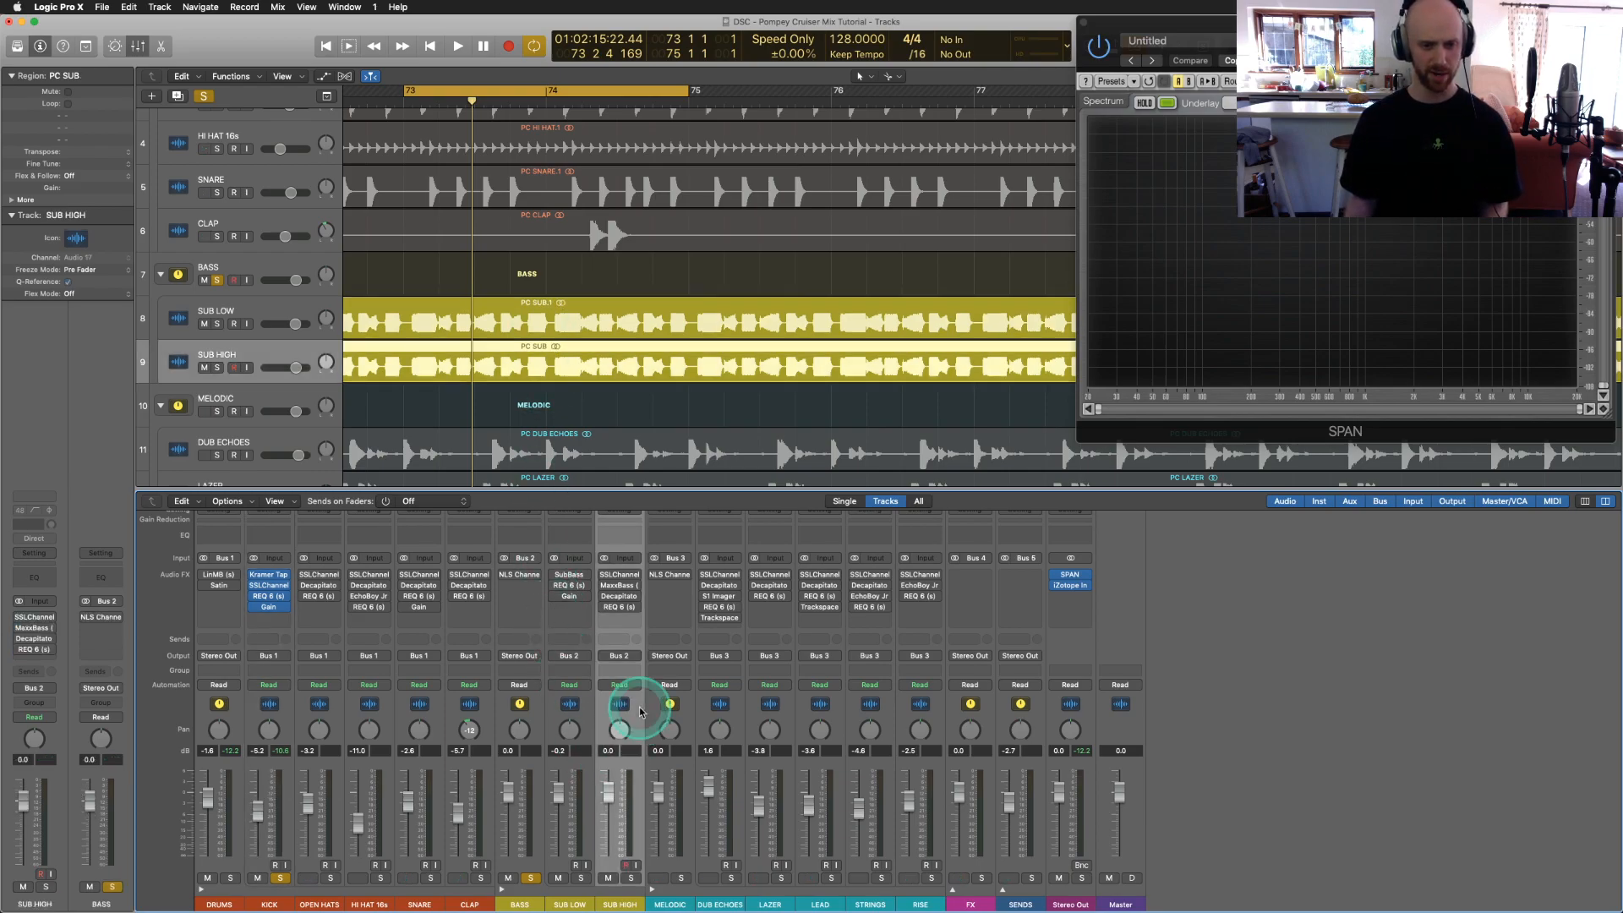
Step: Open REQ 6 on SUB HIGH and SUB LOW, arrange both windows side by side, then close SUB LOW's
left_click(618, 602)
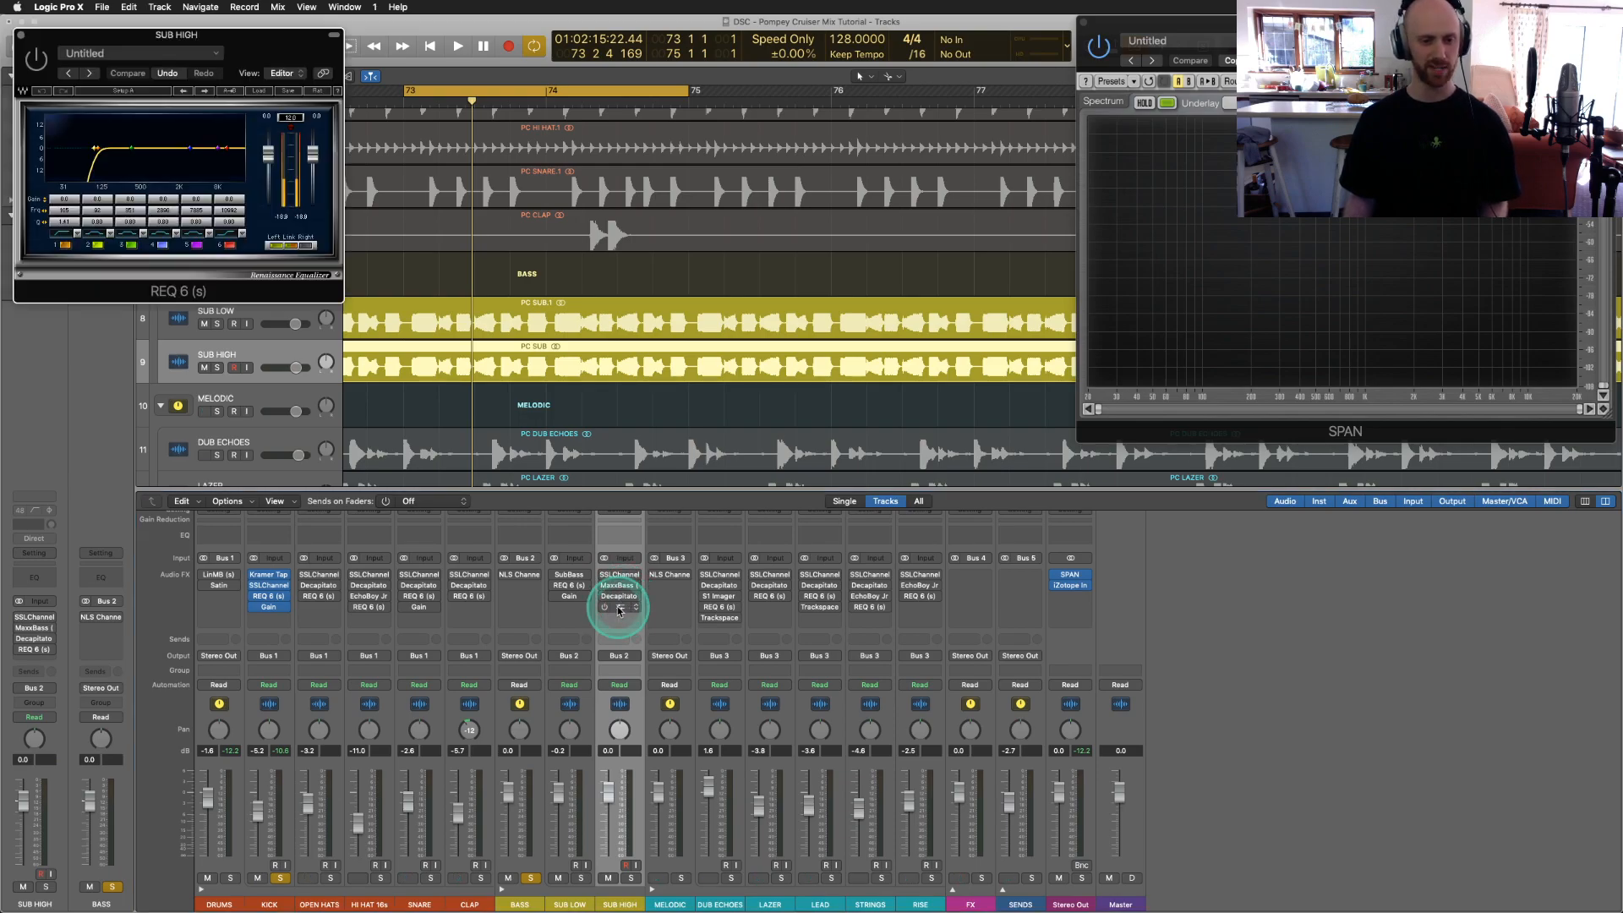
left_click(569, 585)
left_click_drag(102, 46, 106, 293)
left_click(136, 34)
left_click_drag(136, 35, 791, 166)
left_click(217, 243)
left_click_drag(206, 291, 279, 174)
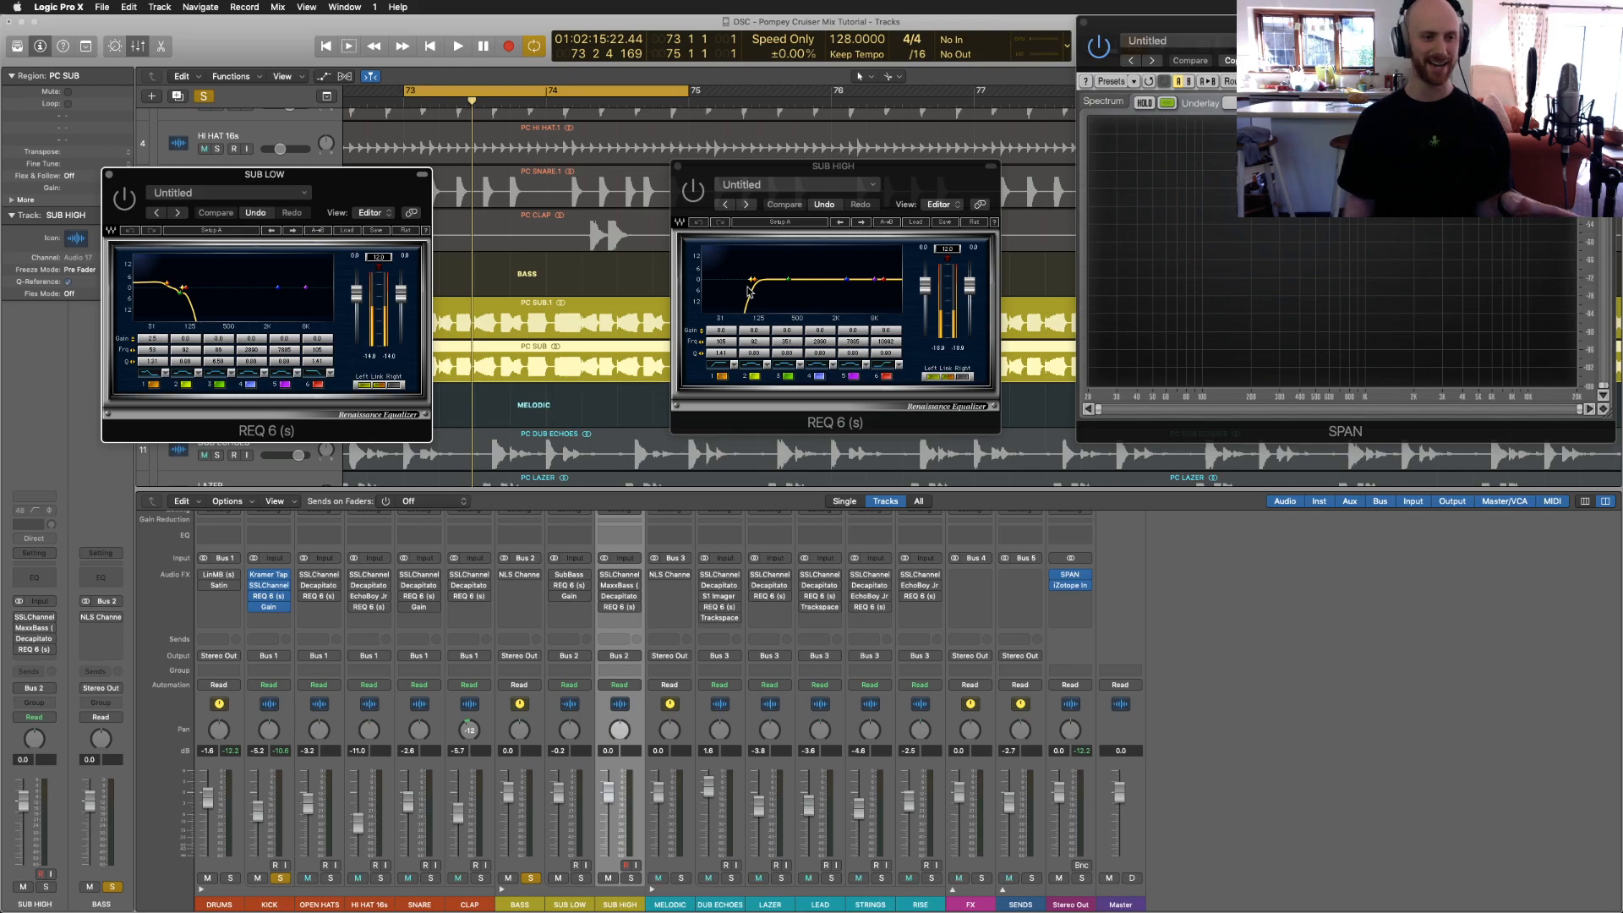
left_click(506, 274)
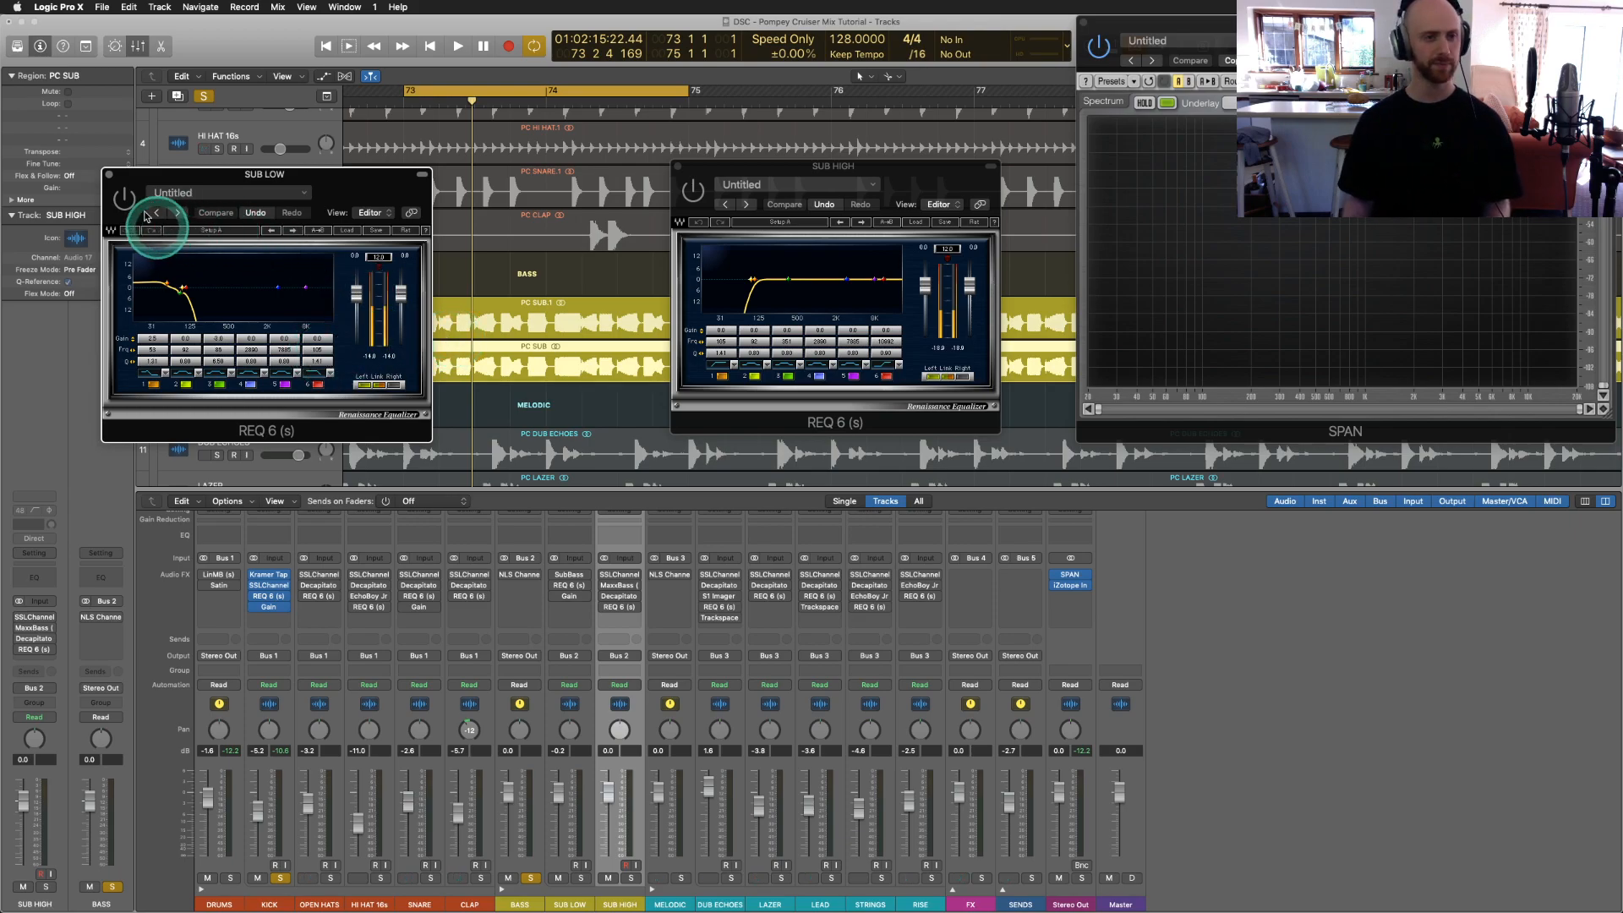
left_click(109, 176)
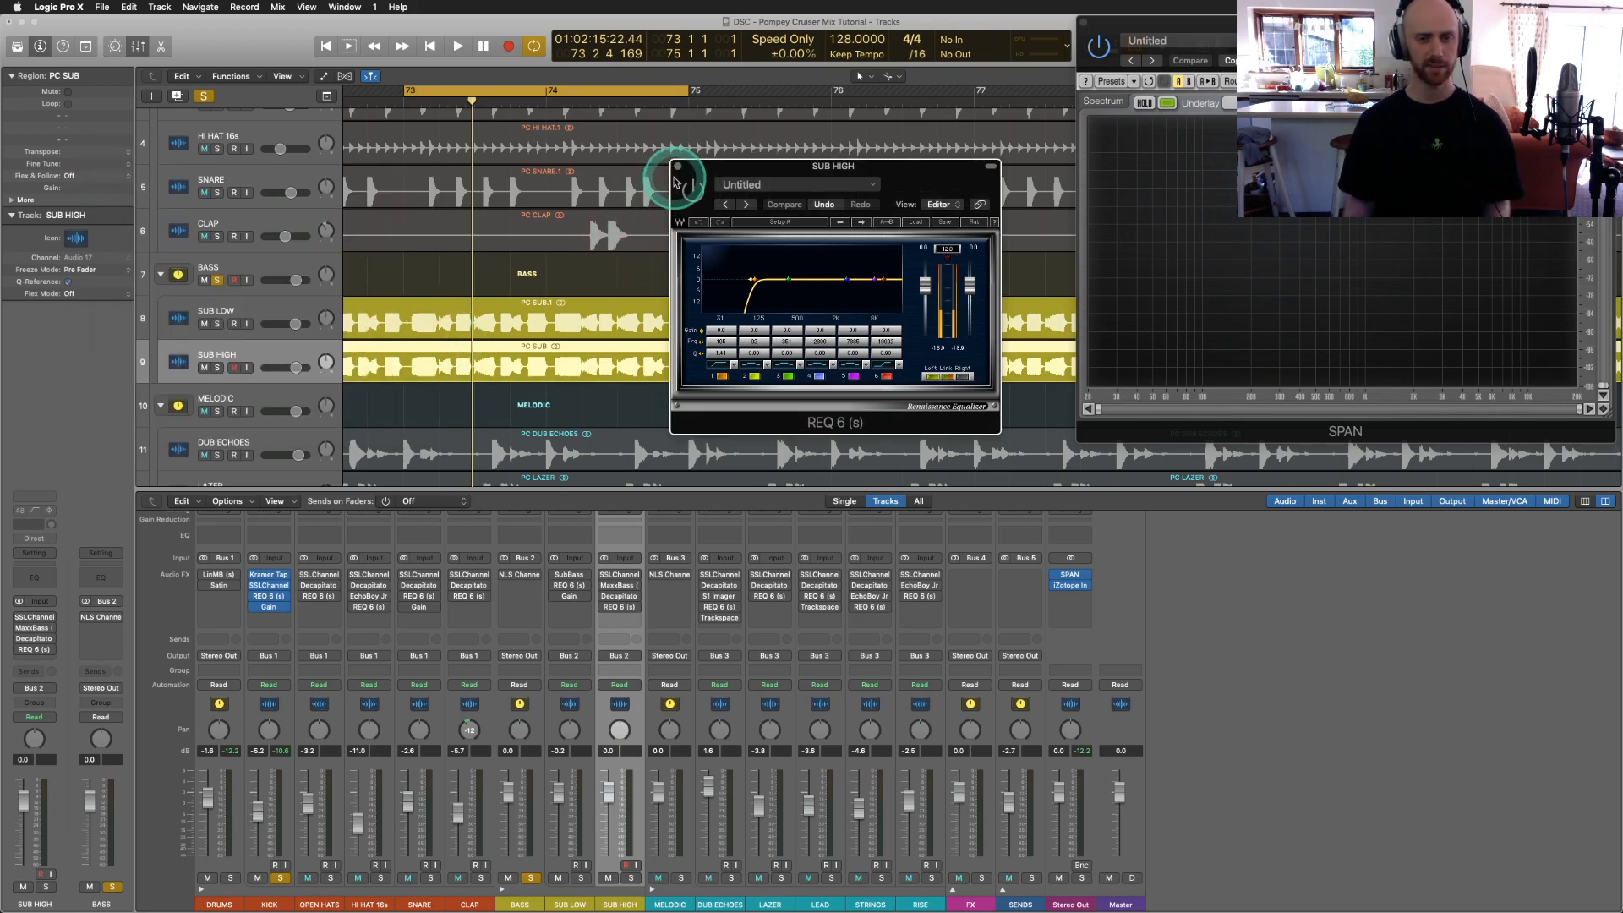
Step: Close SUB HIGH's REQ 6 window, re-solo the BASS folder, and play the sub basses briefly
left_click(676, 167)
left_click(531, 879)
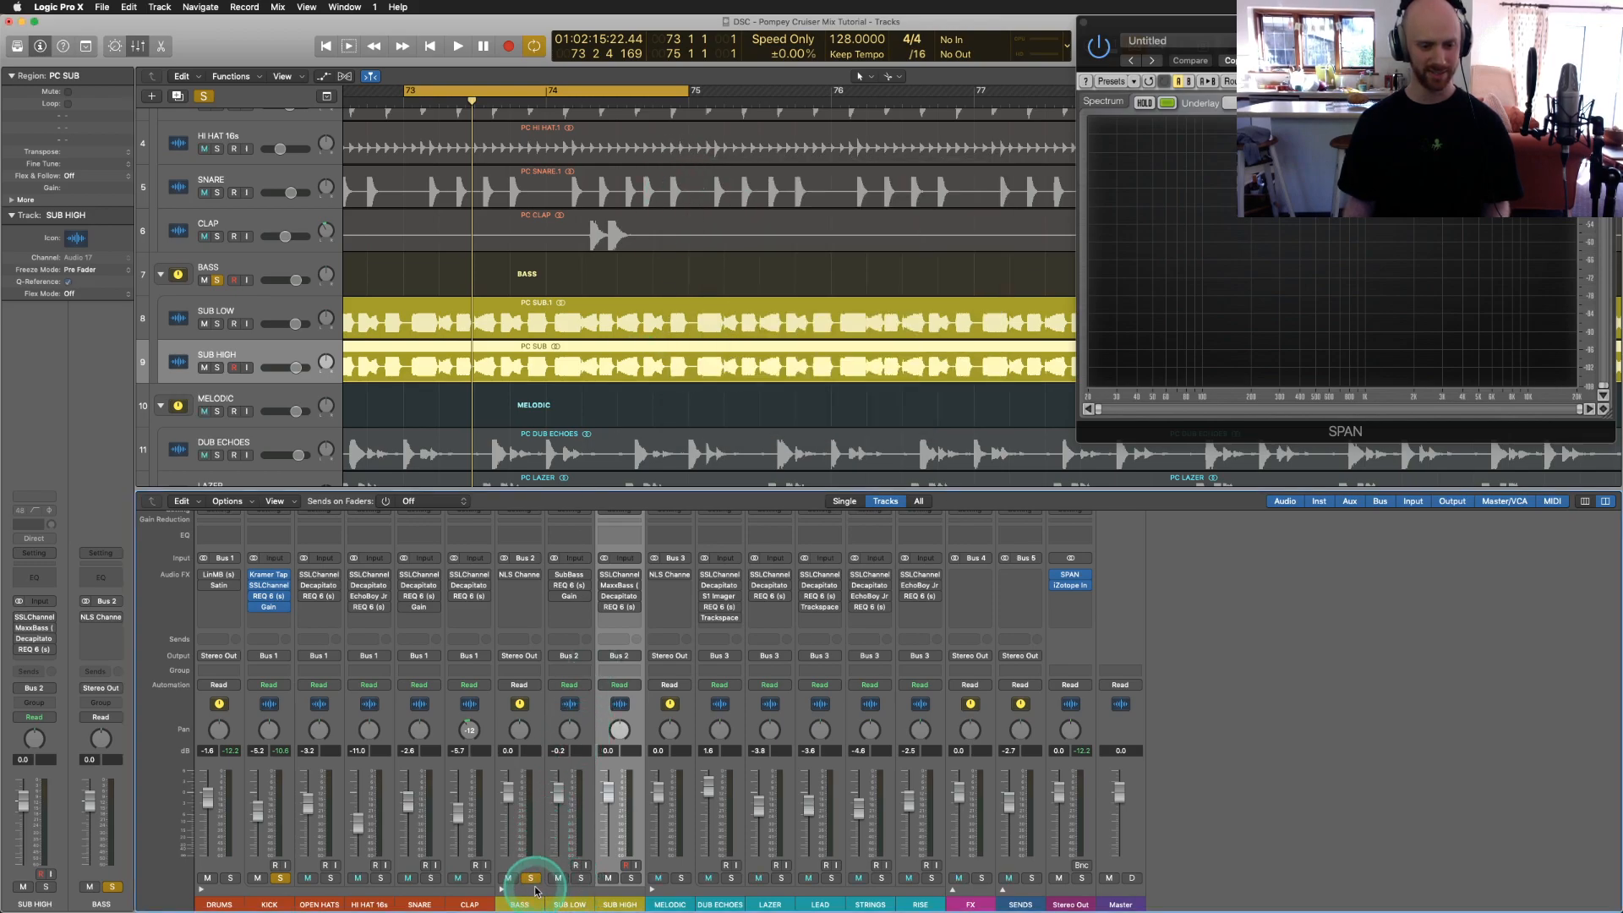
left_click(583, 788)
key("space")
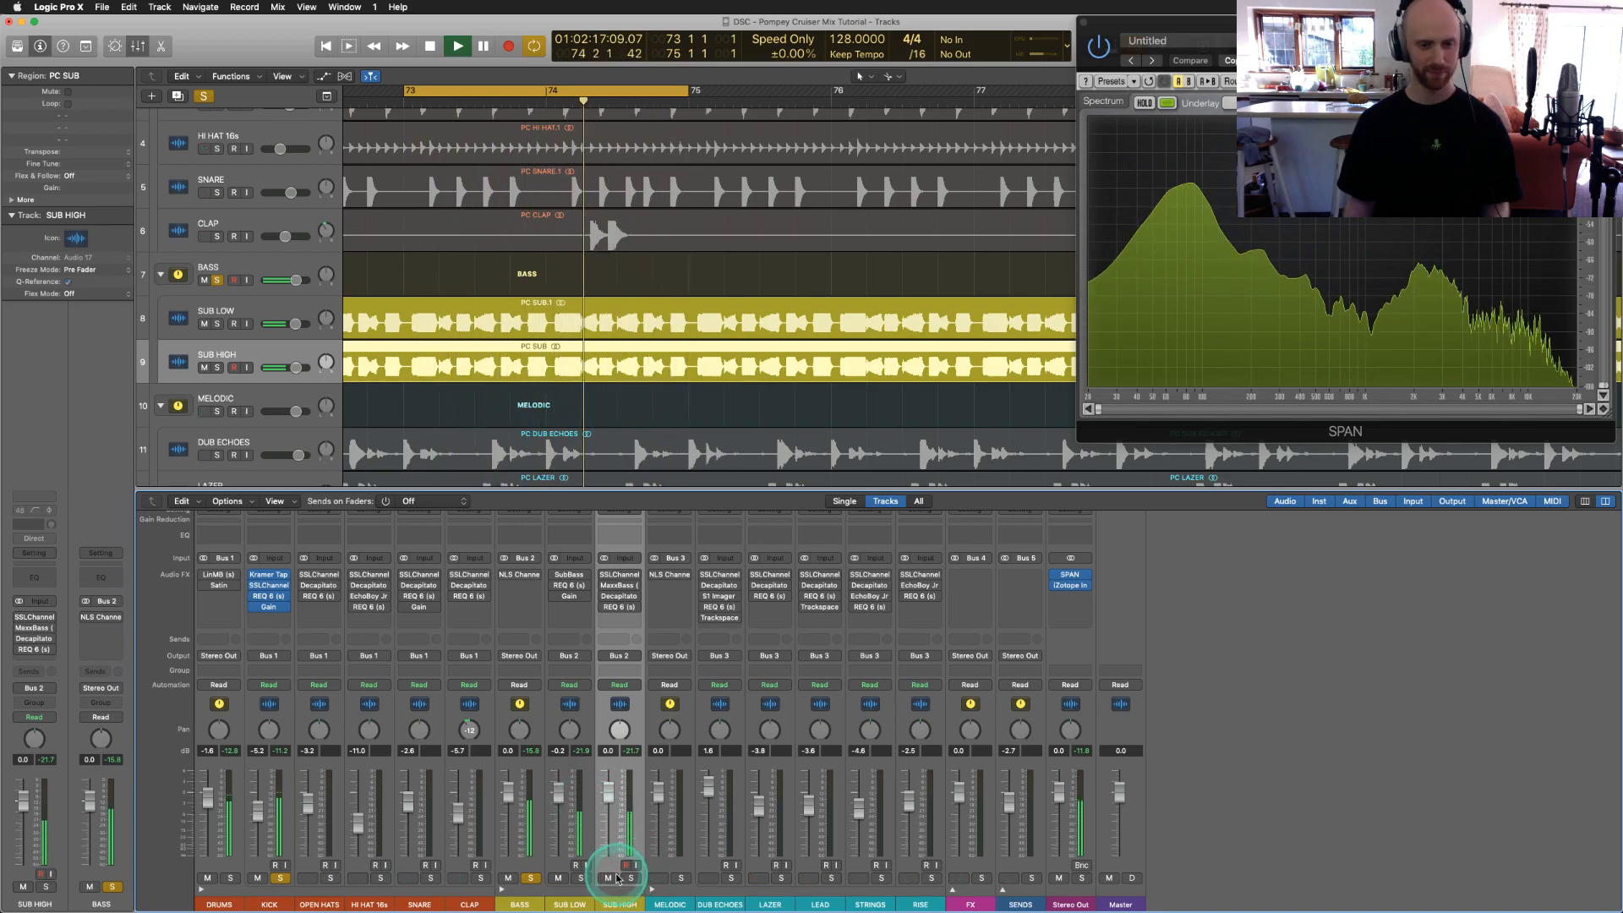
key("space")
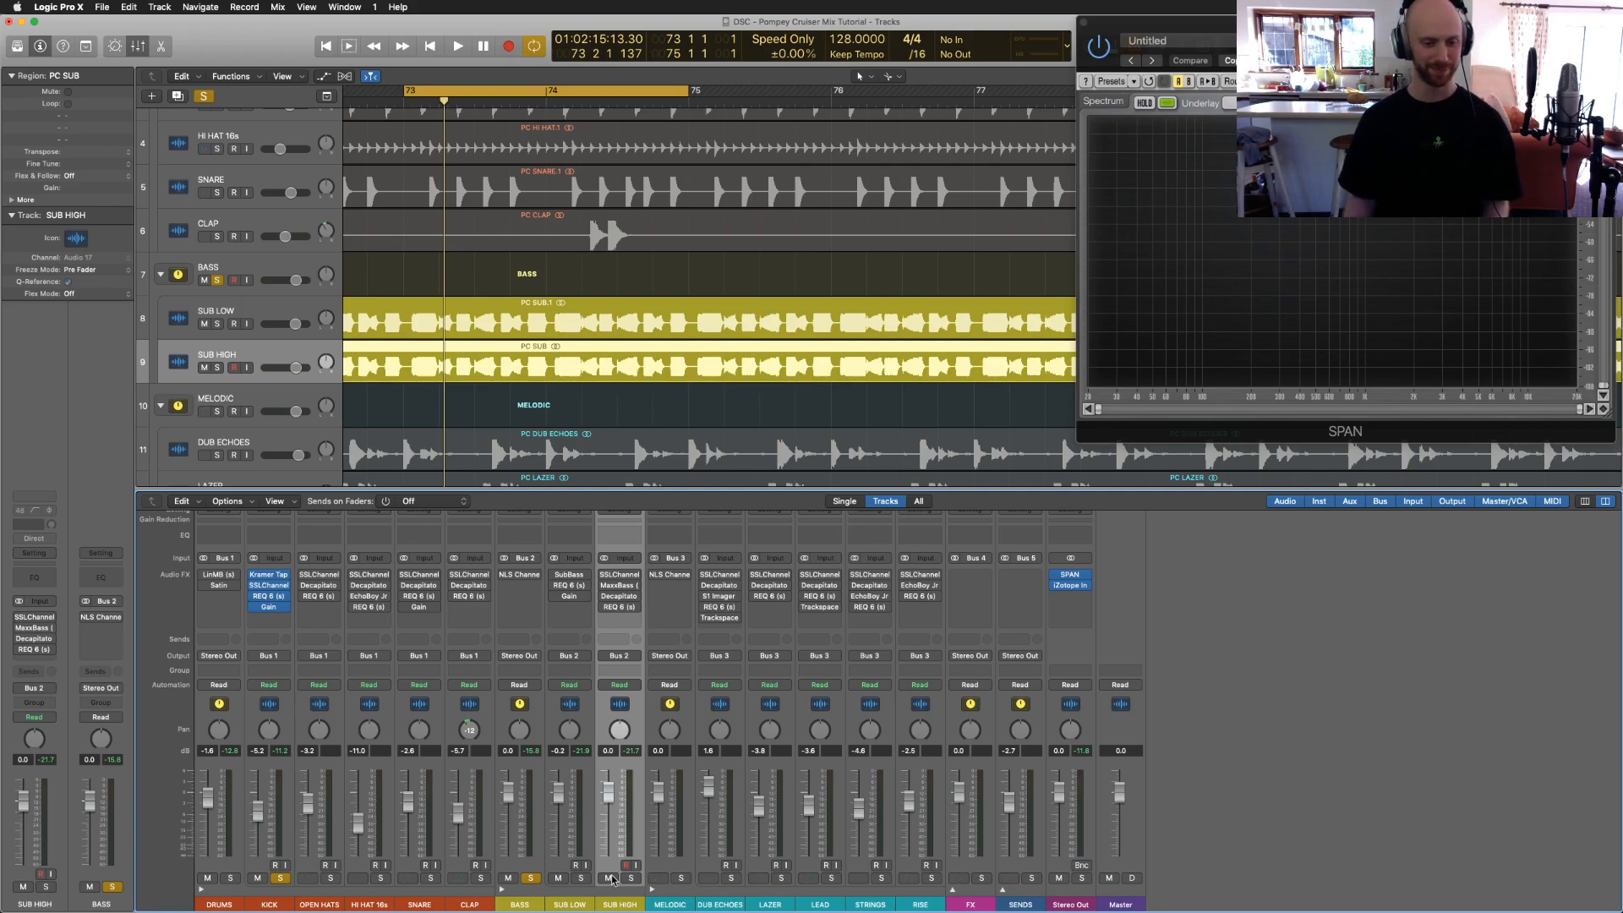
Step: Unsolo BASS, solo only SUB LOW, start playback, and open SUB LOW's SubBass plugin
left_click(531, 878)
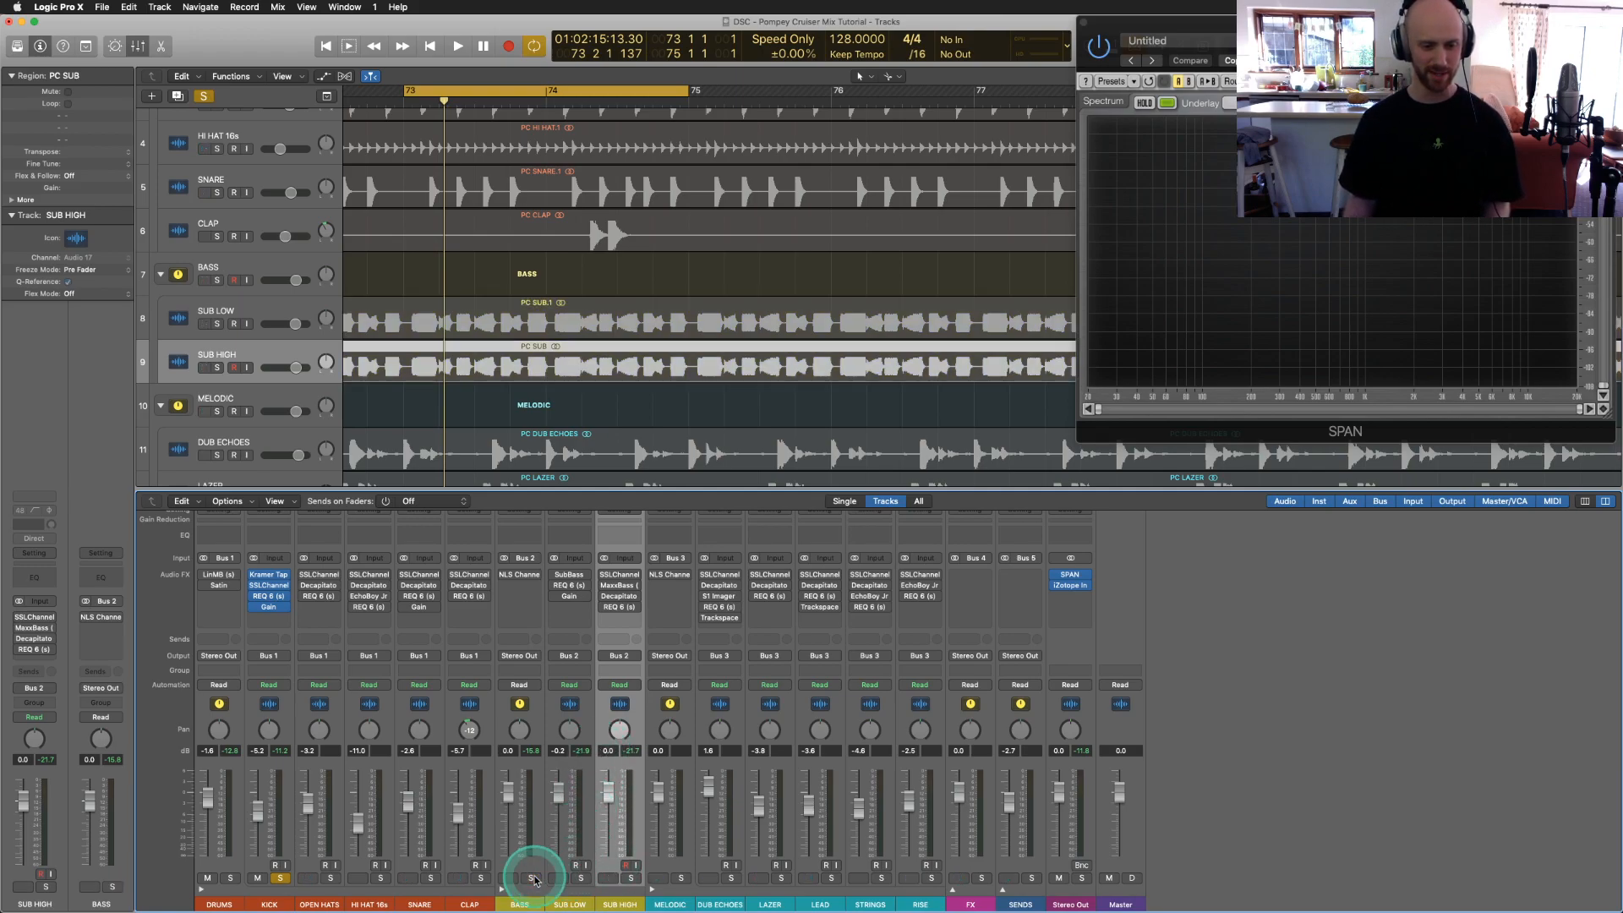
left_click(580, 878)
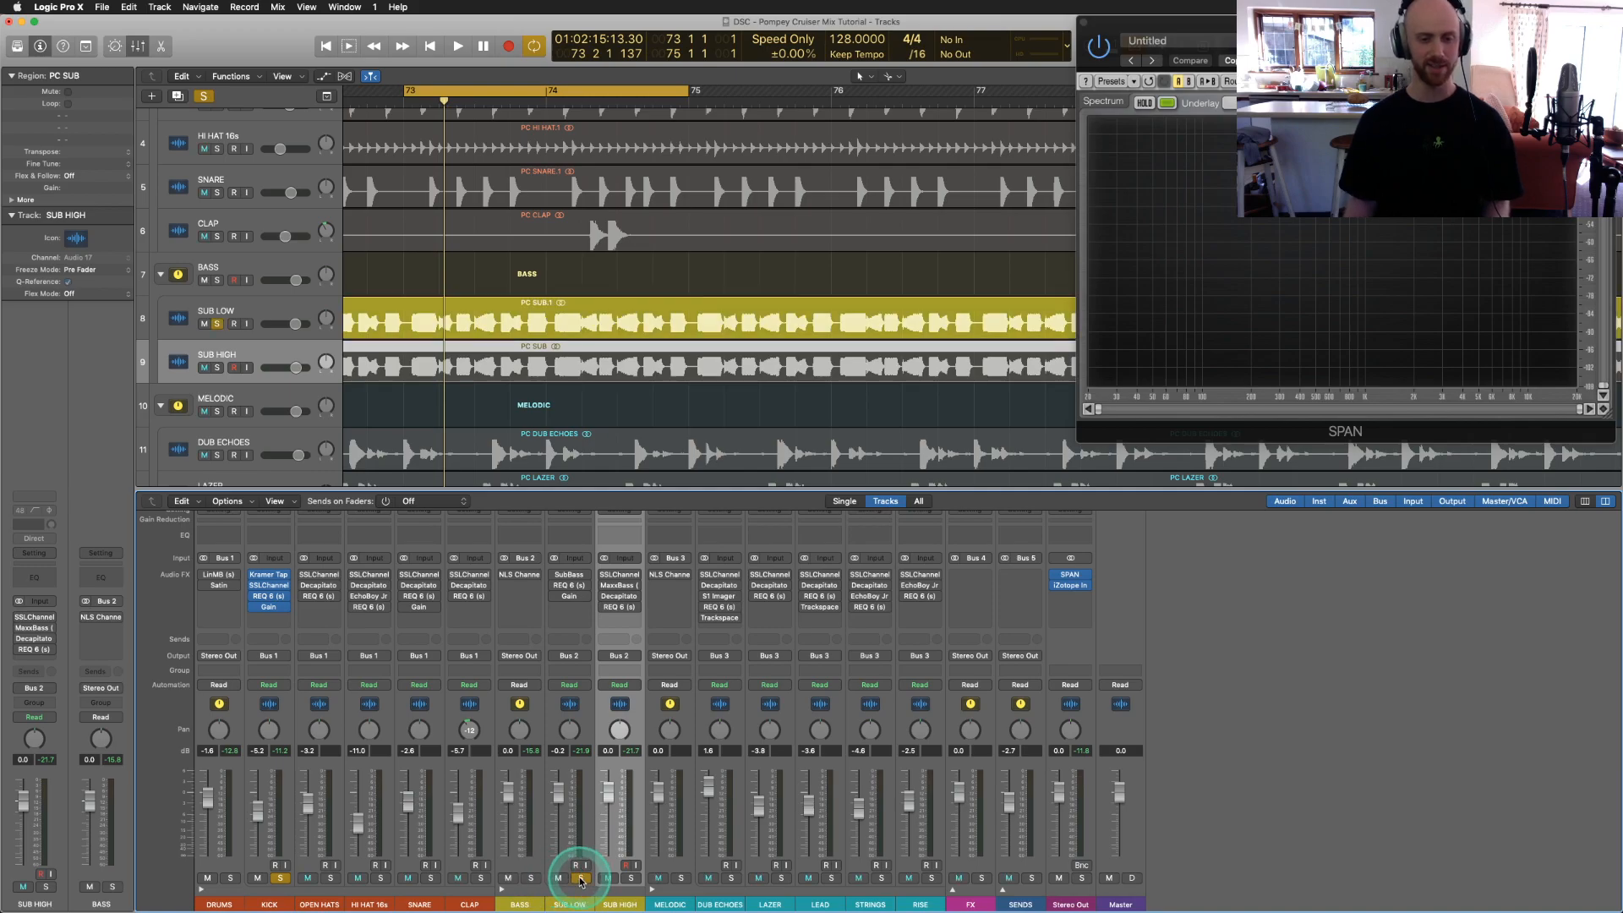
left_click(592, 704)
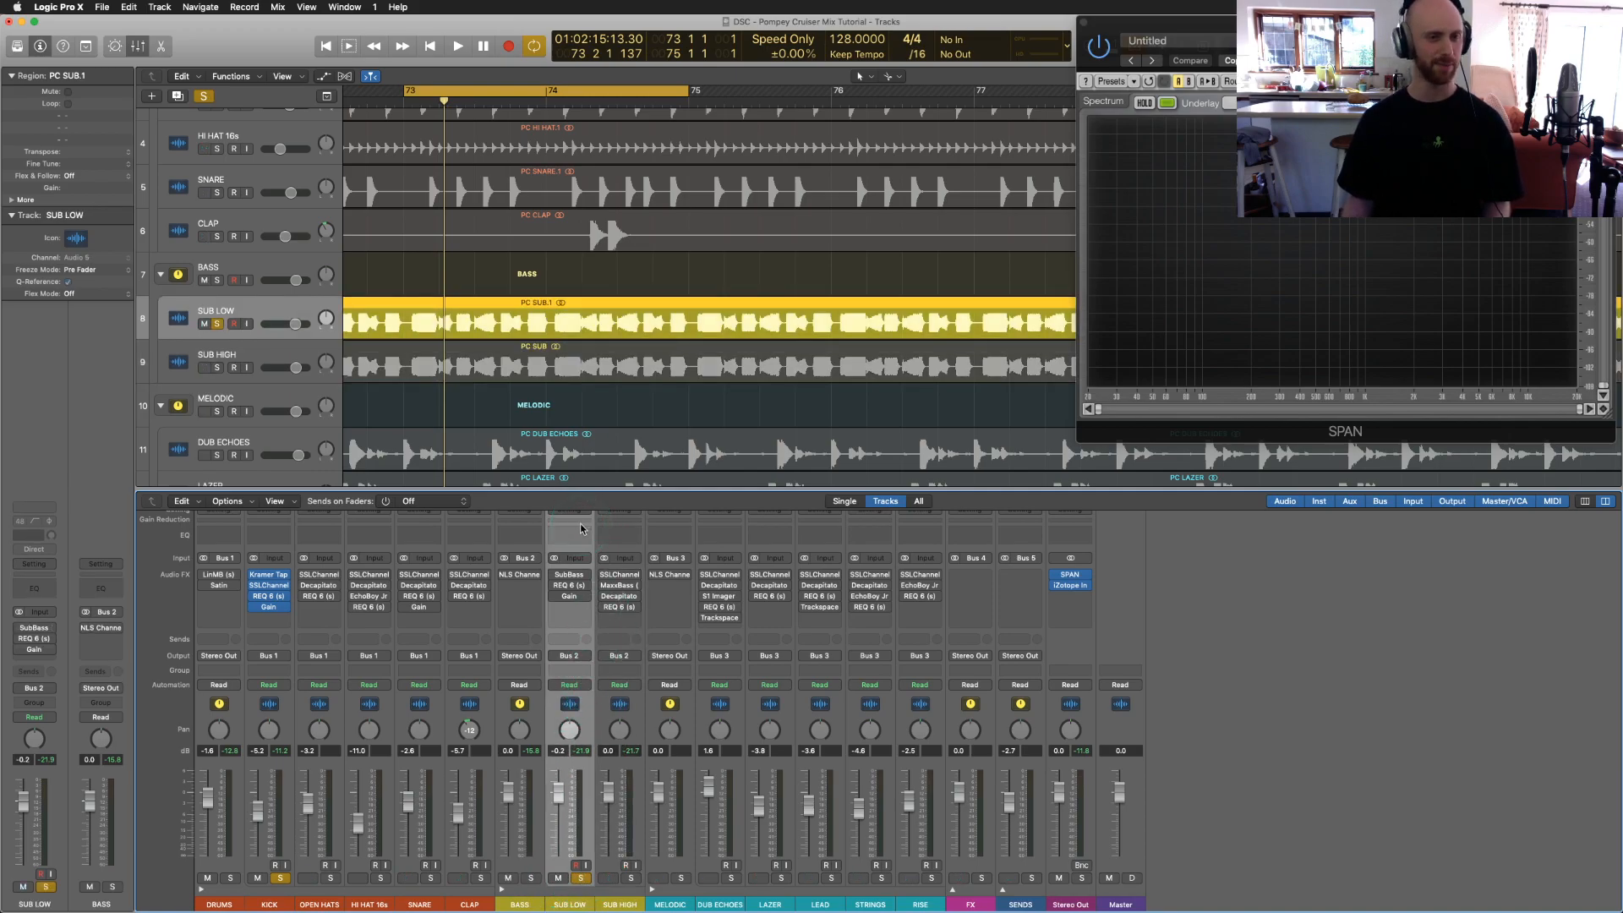
key("space")
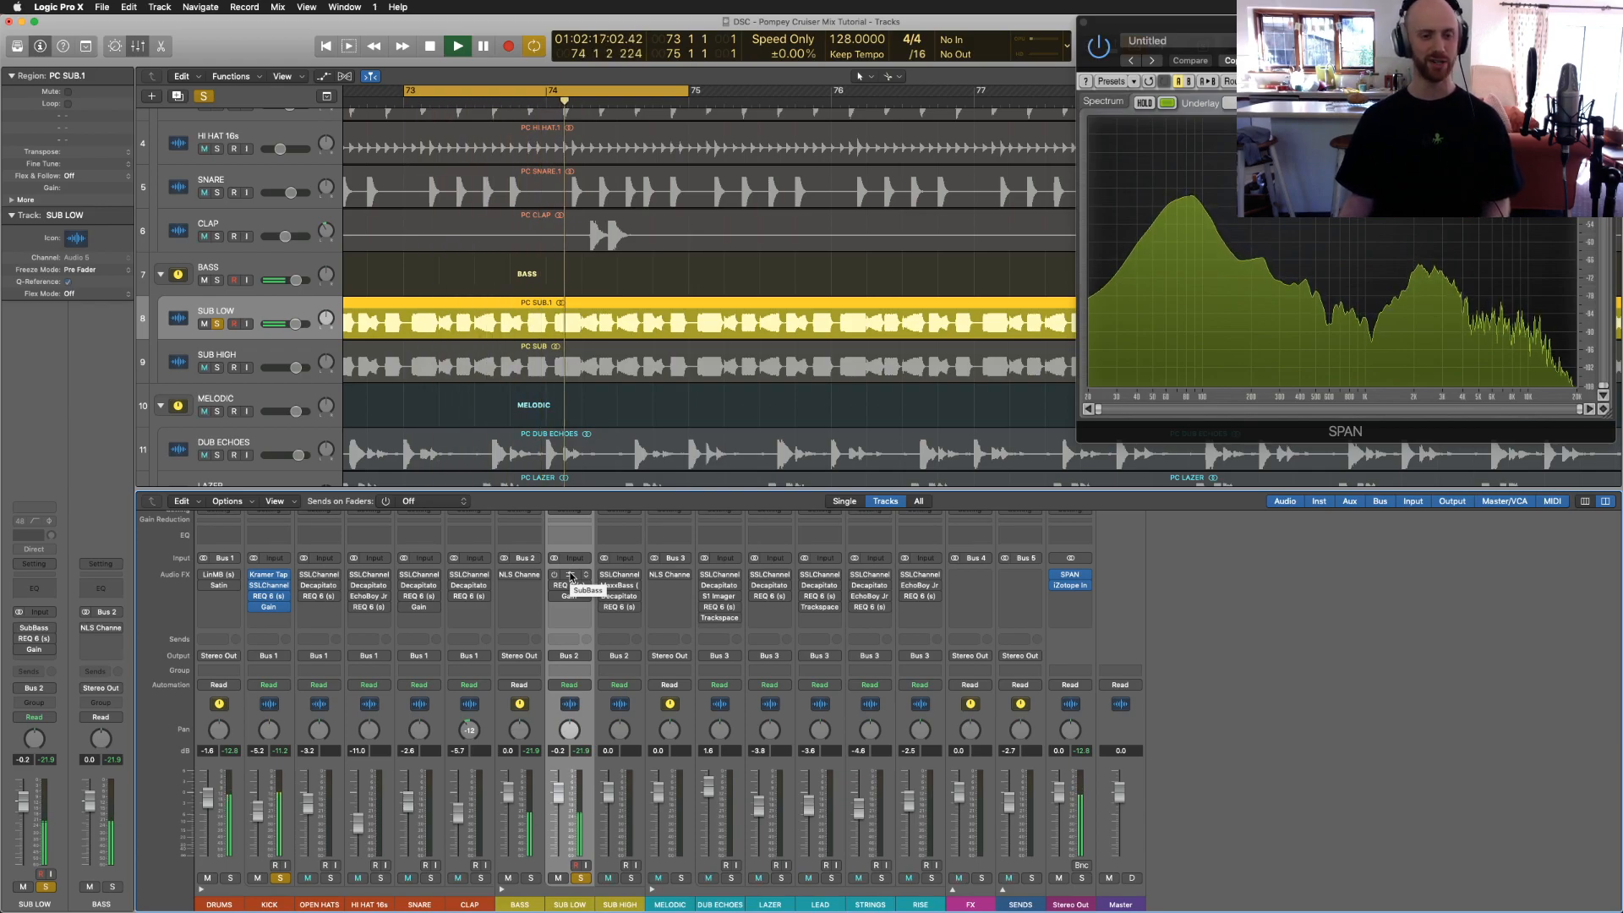
left_click(570, 577)
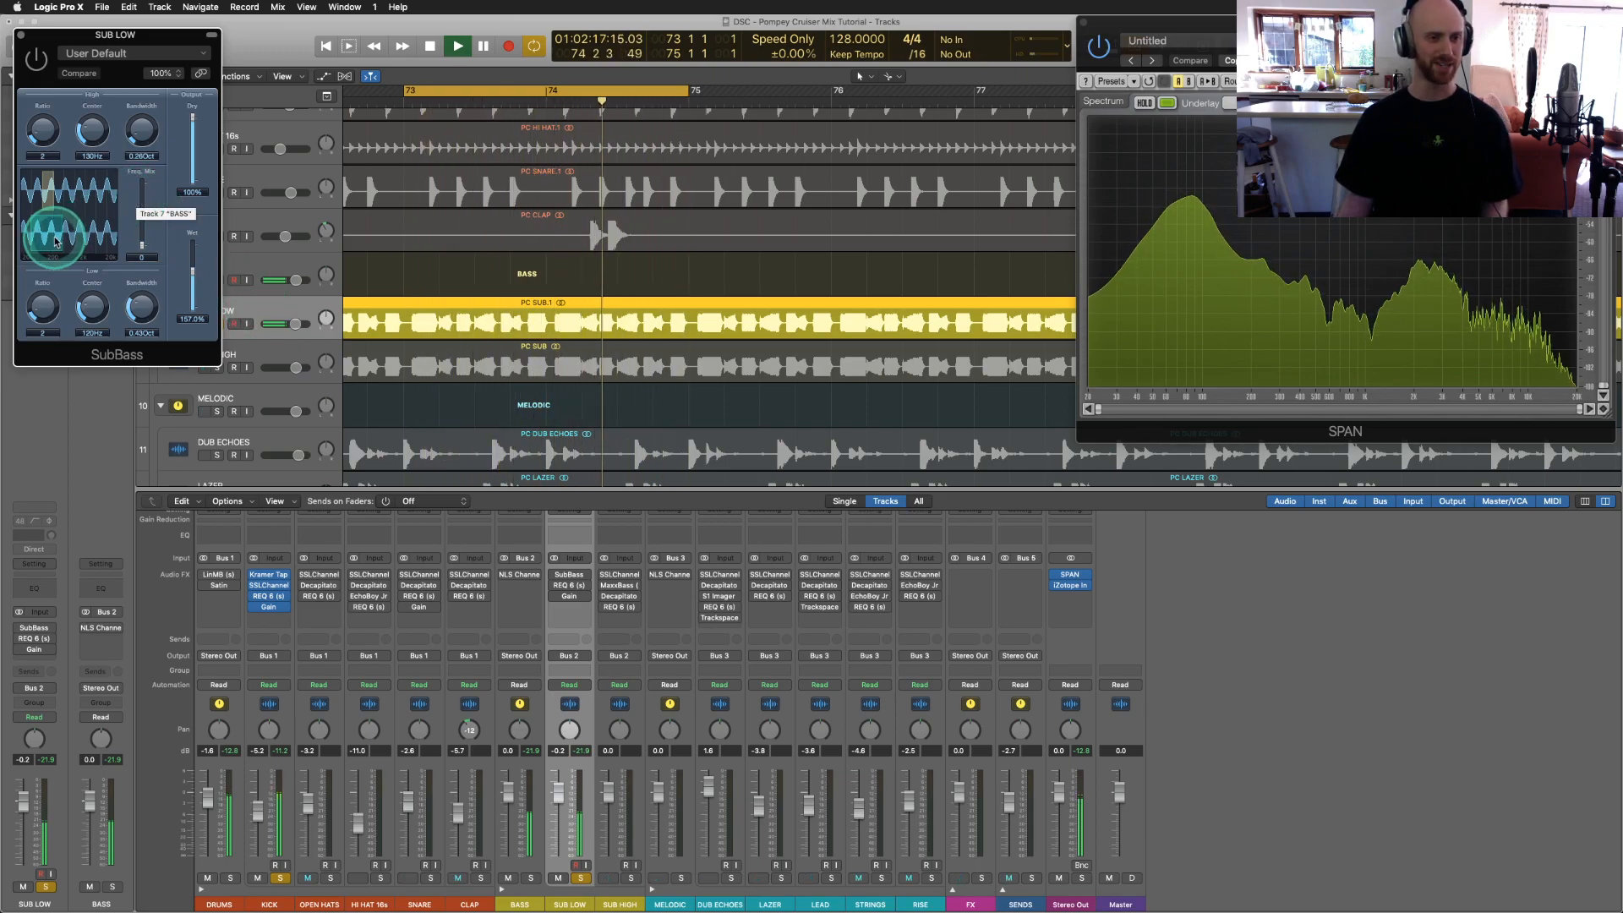
Step: Move the SubBass window aside and bypass it briefly to compare, leaving it active
left_click(37, 60)
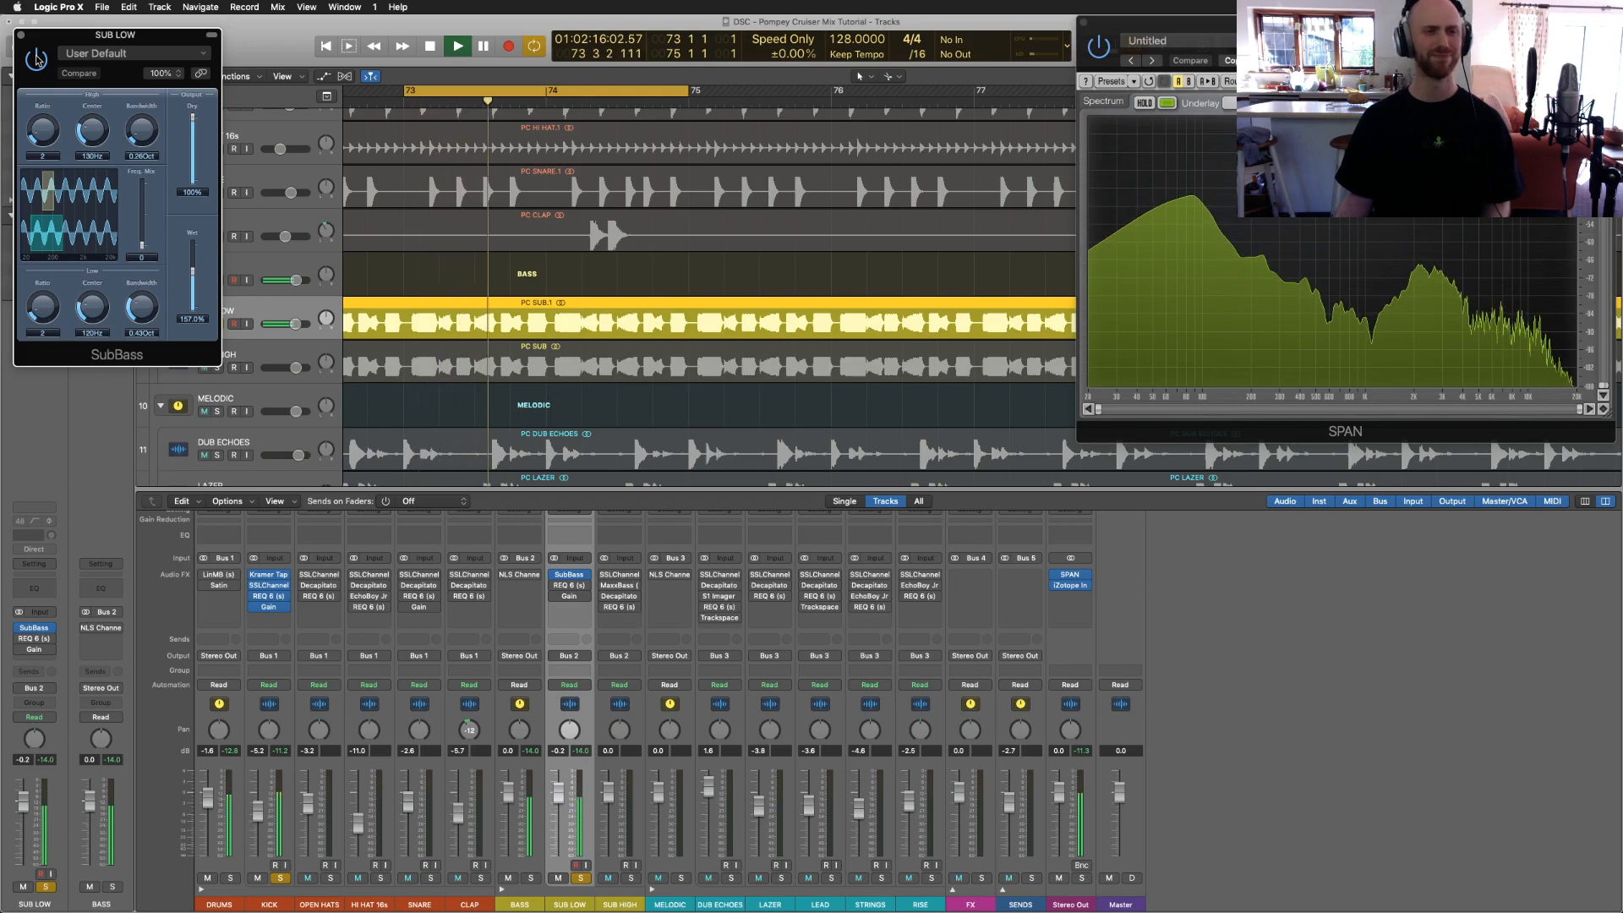
left_click_drag(42, 40, 227, 124)
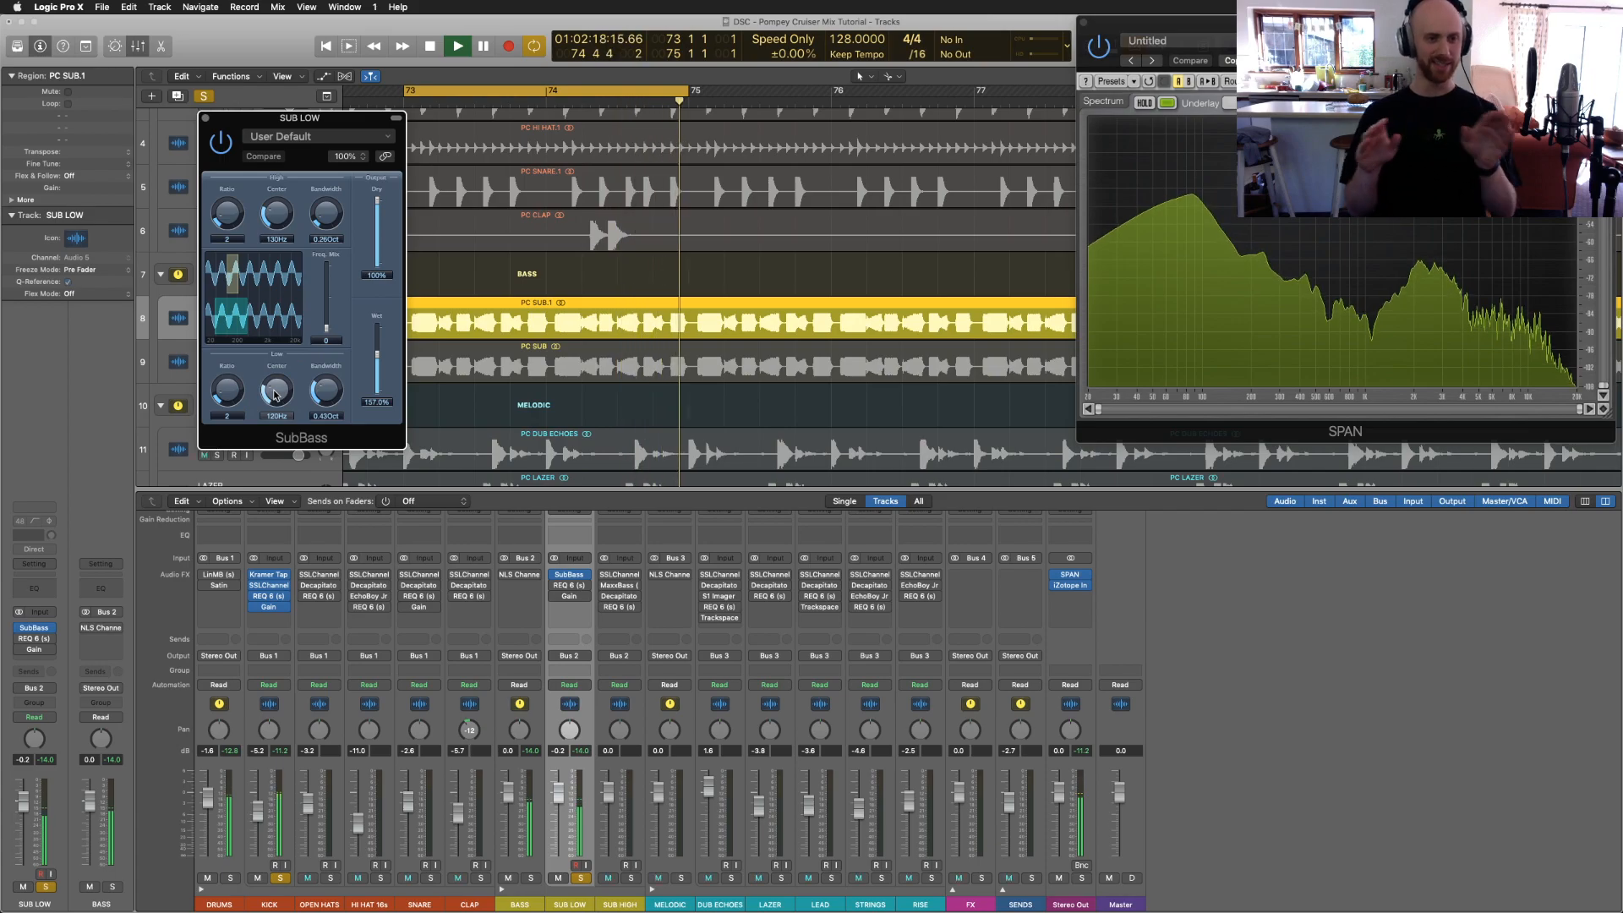
left_click(323, 390)
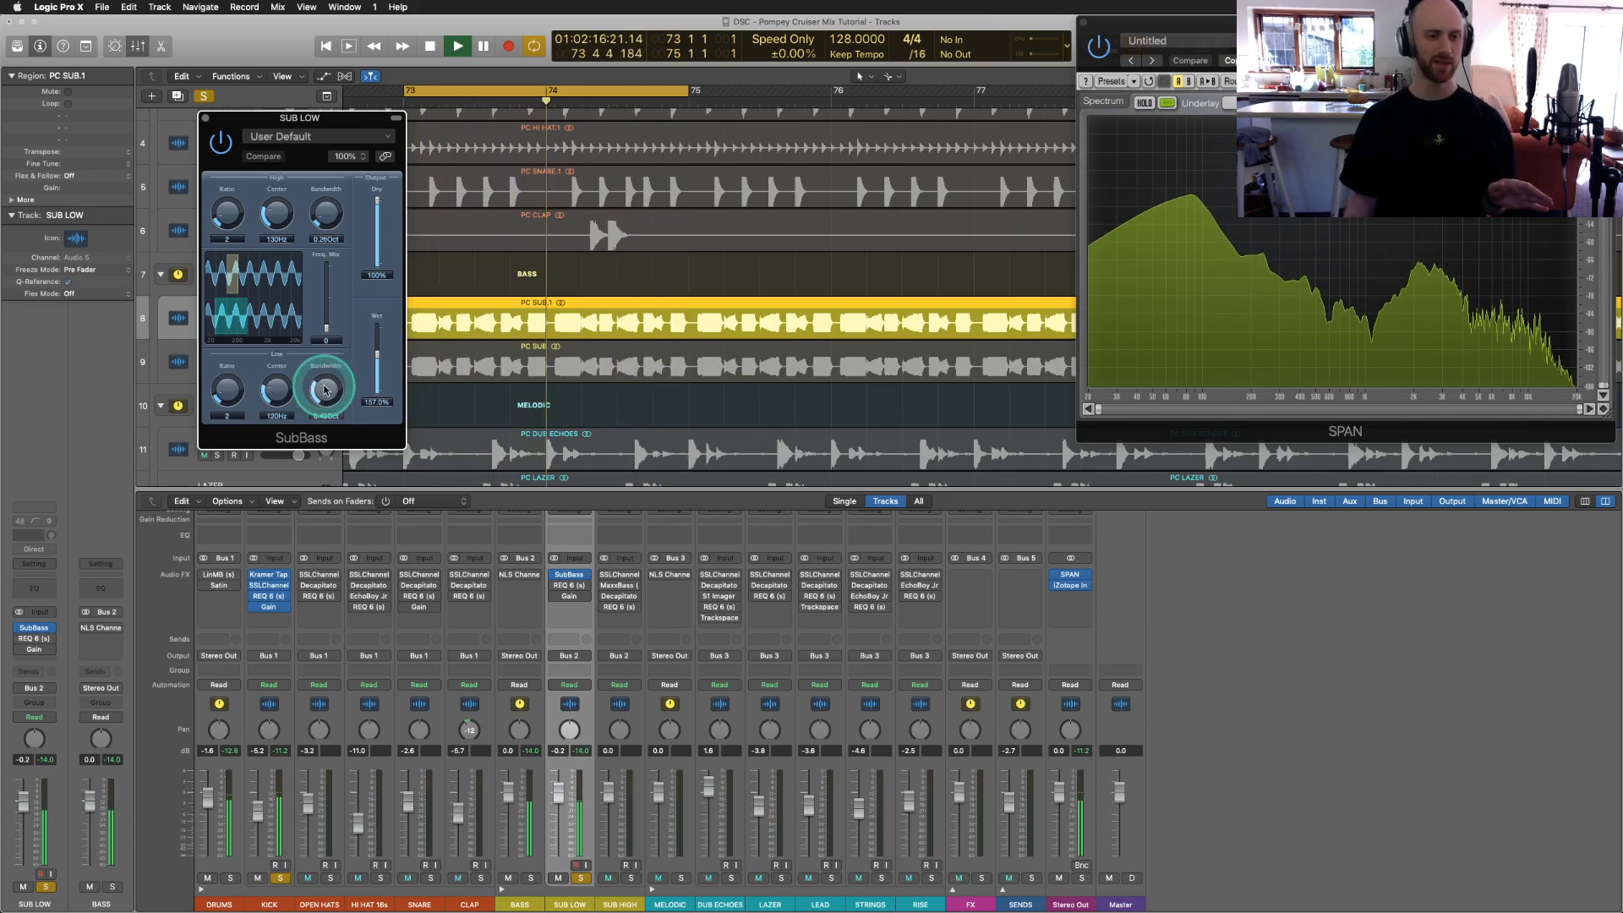
left_click(216, 334)
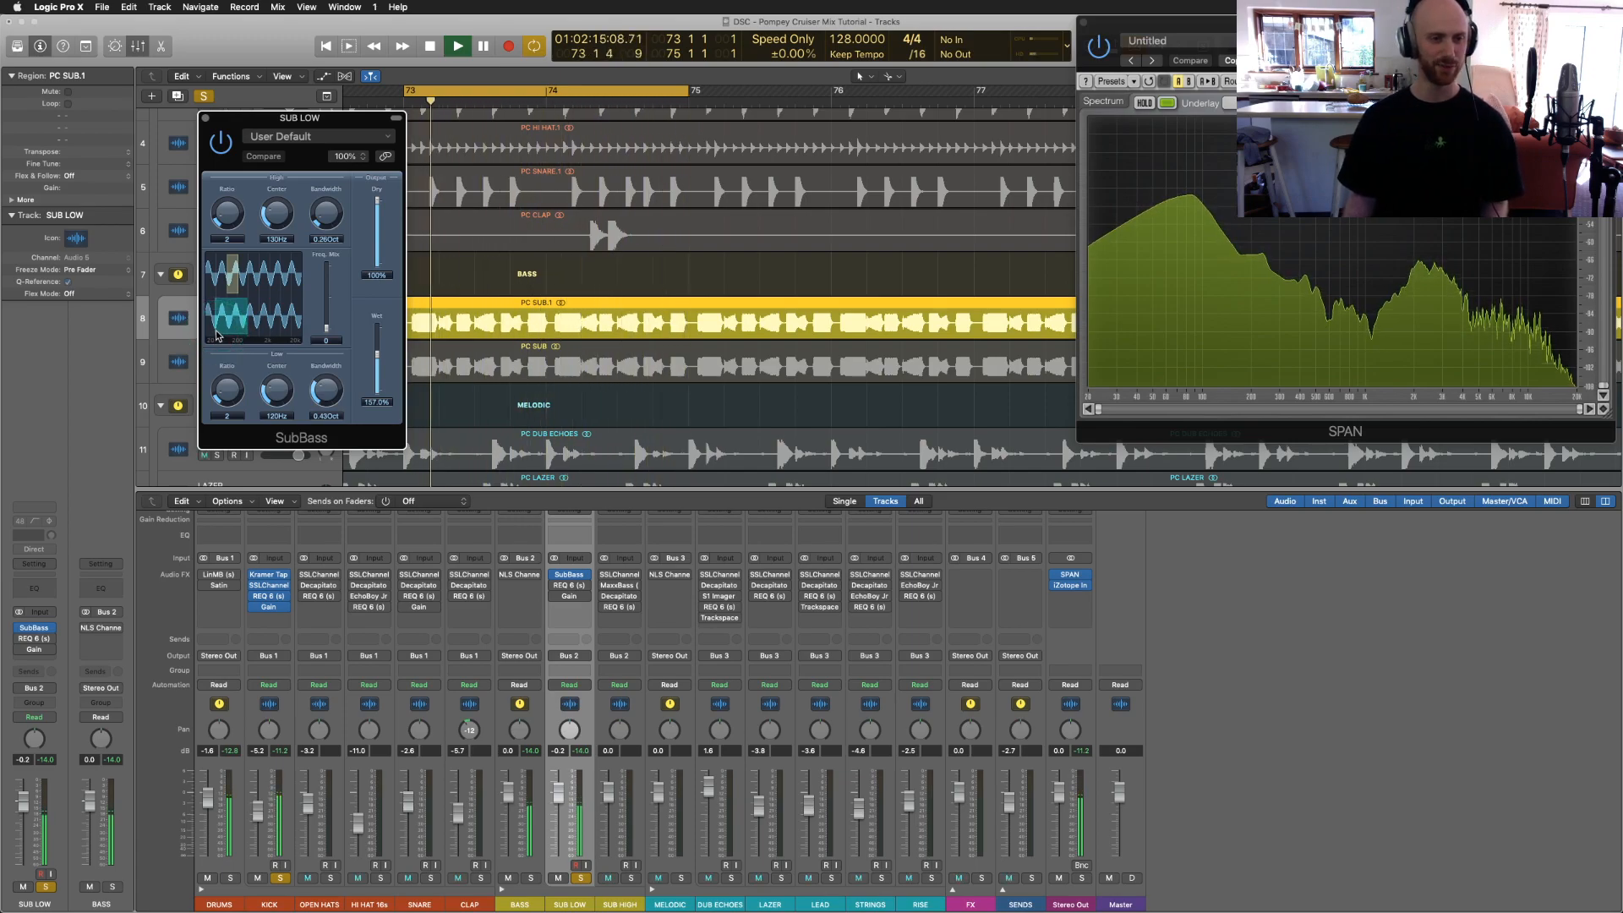
left_click(377, 365)
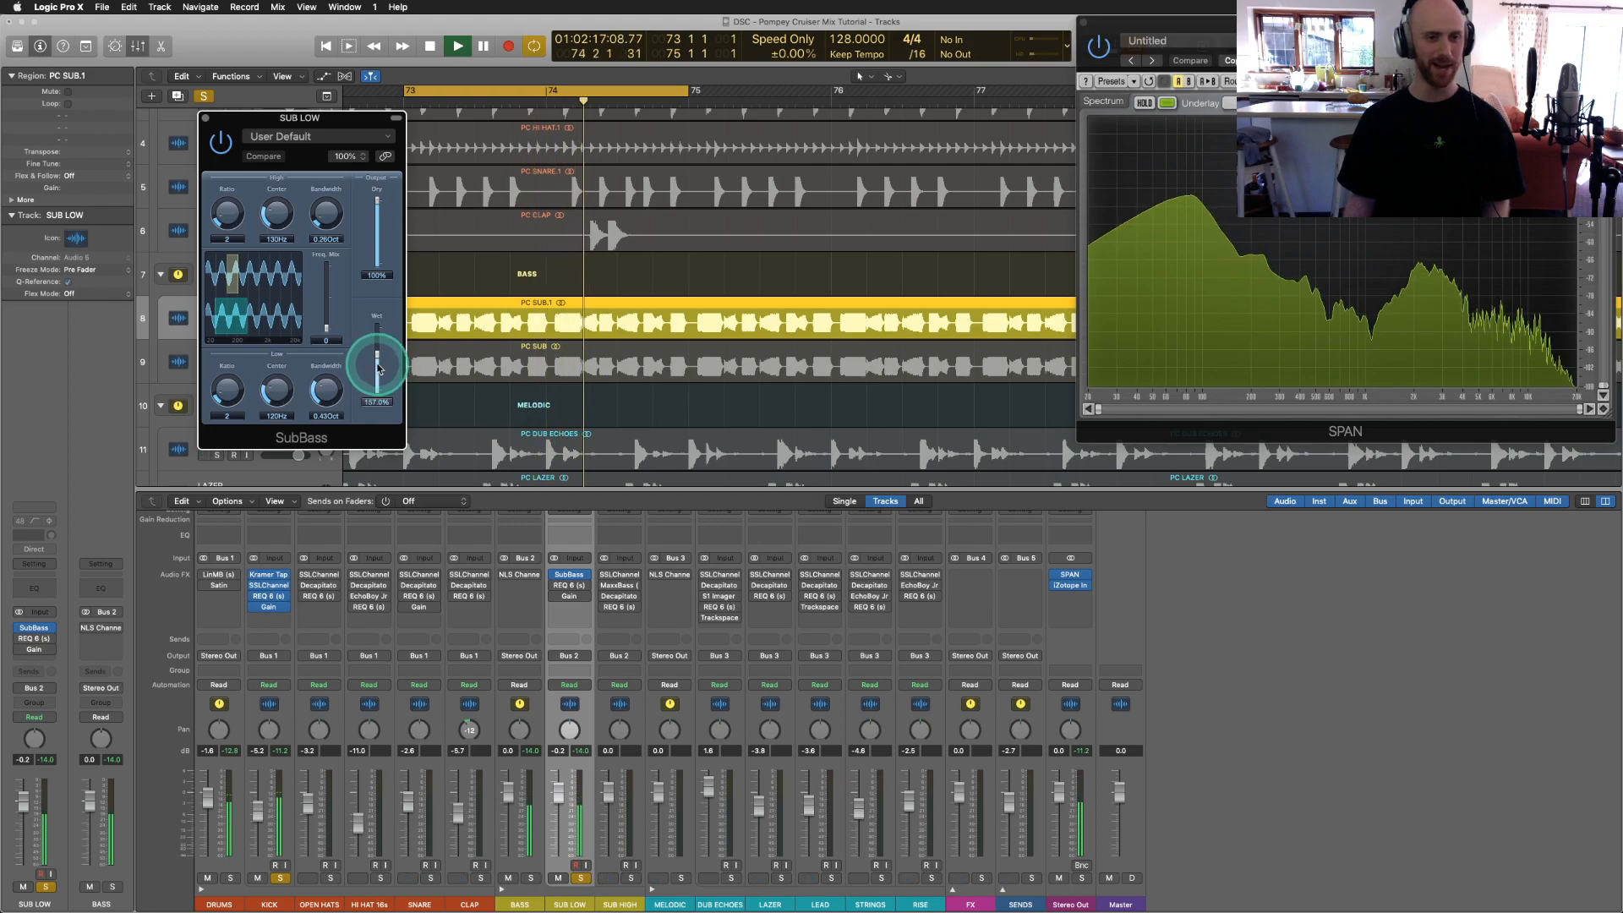
left_click(219, 145)
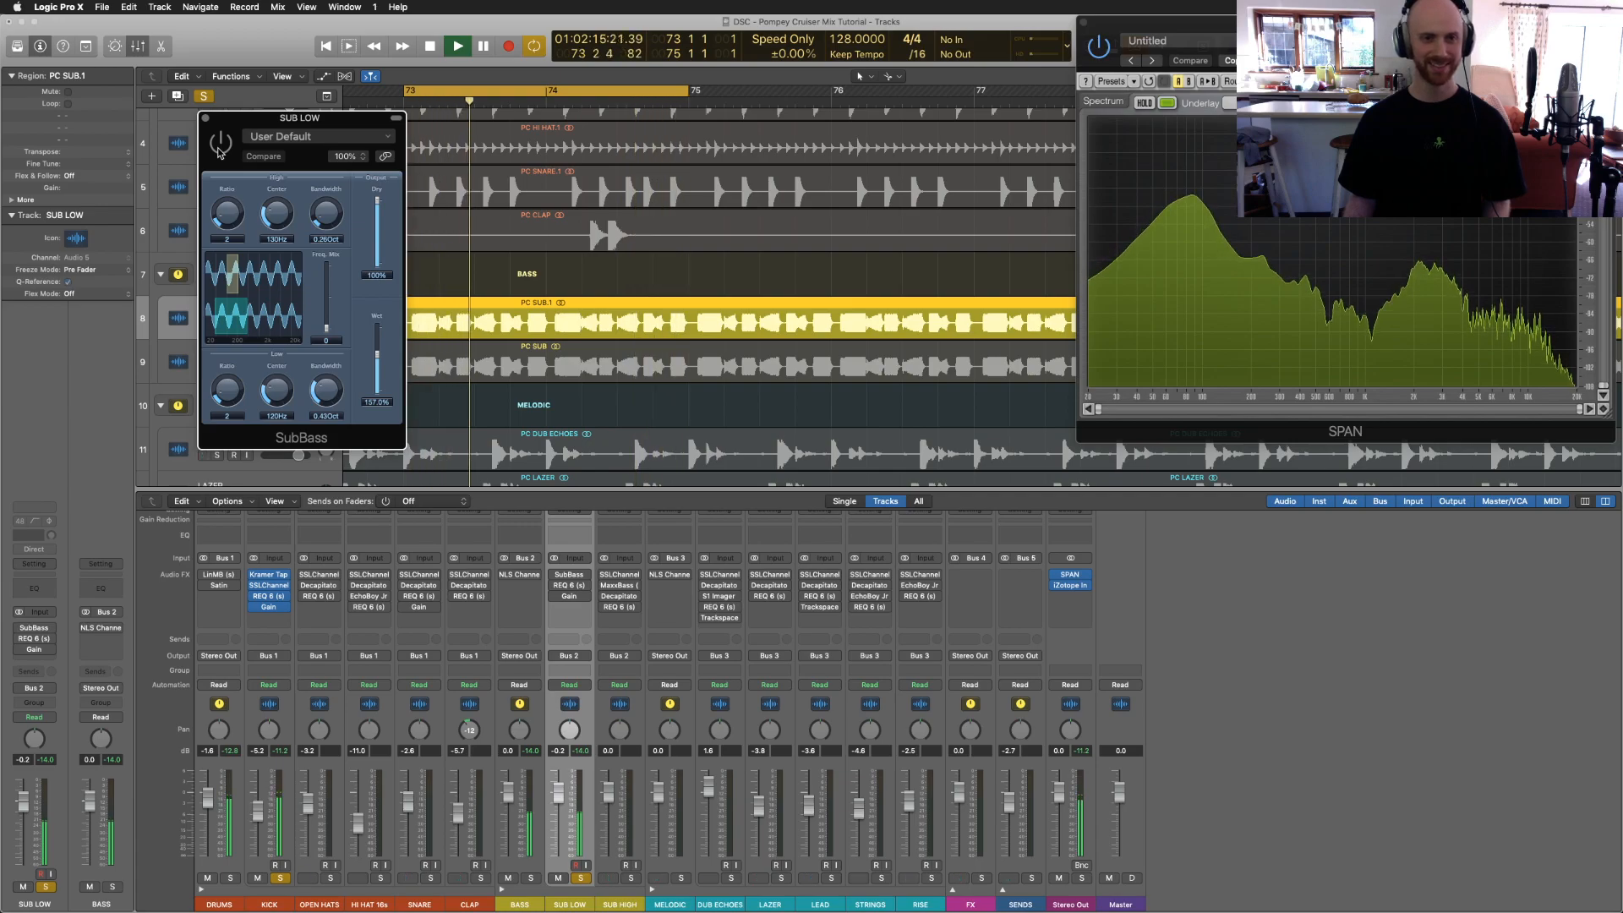
left_click(219, 148)
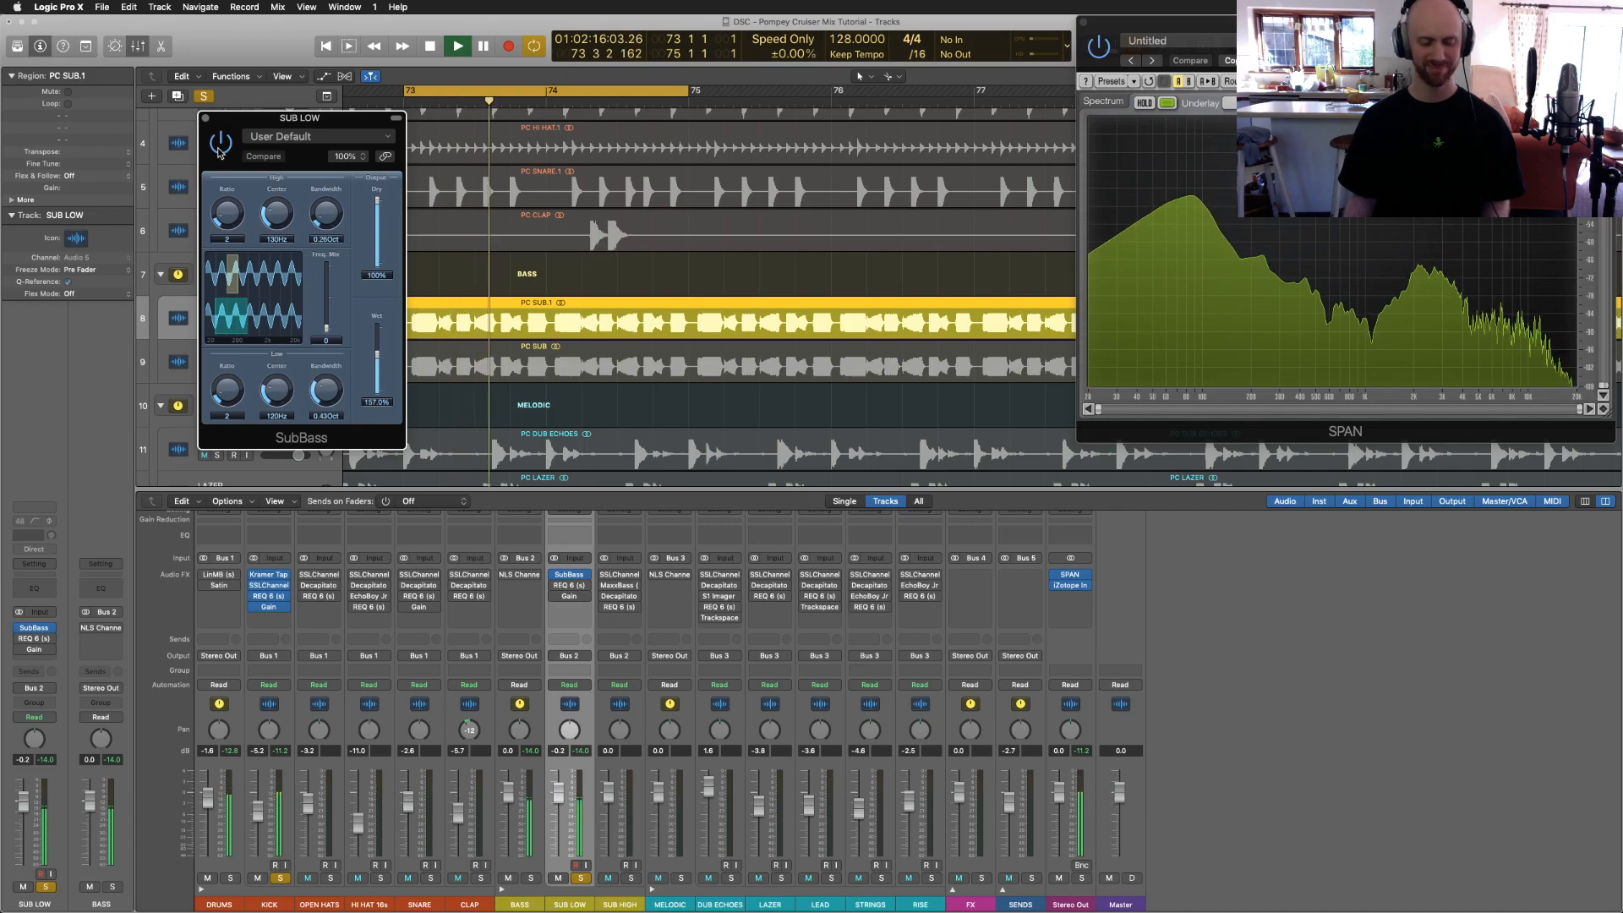
Step: Close SubBass and bring up SUB LOW's REQ 6 equaliser
left_click(205, 117)
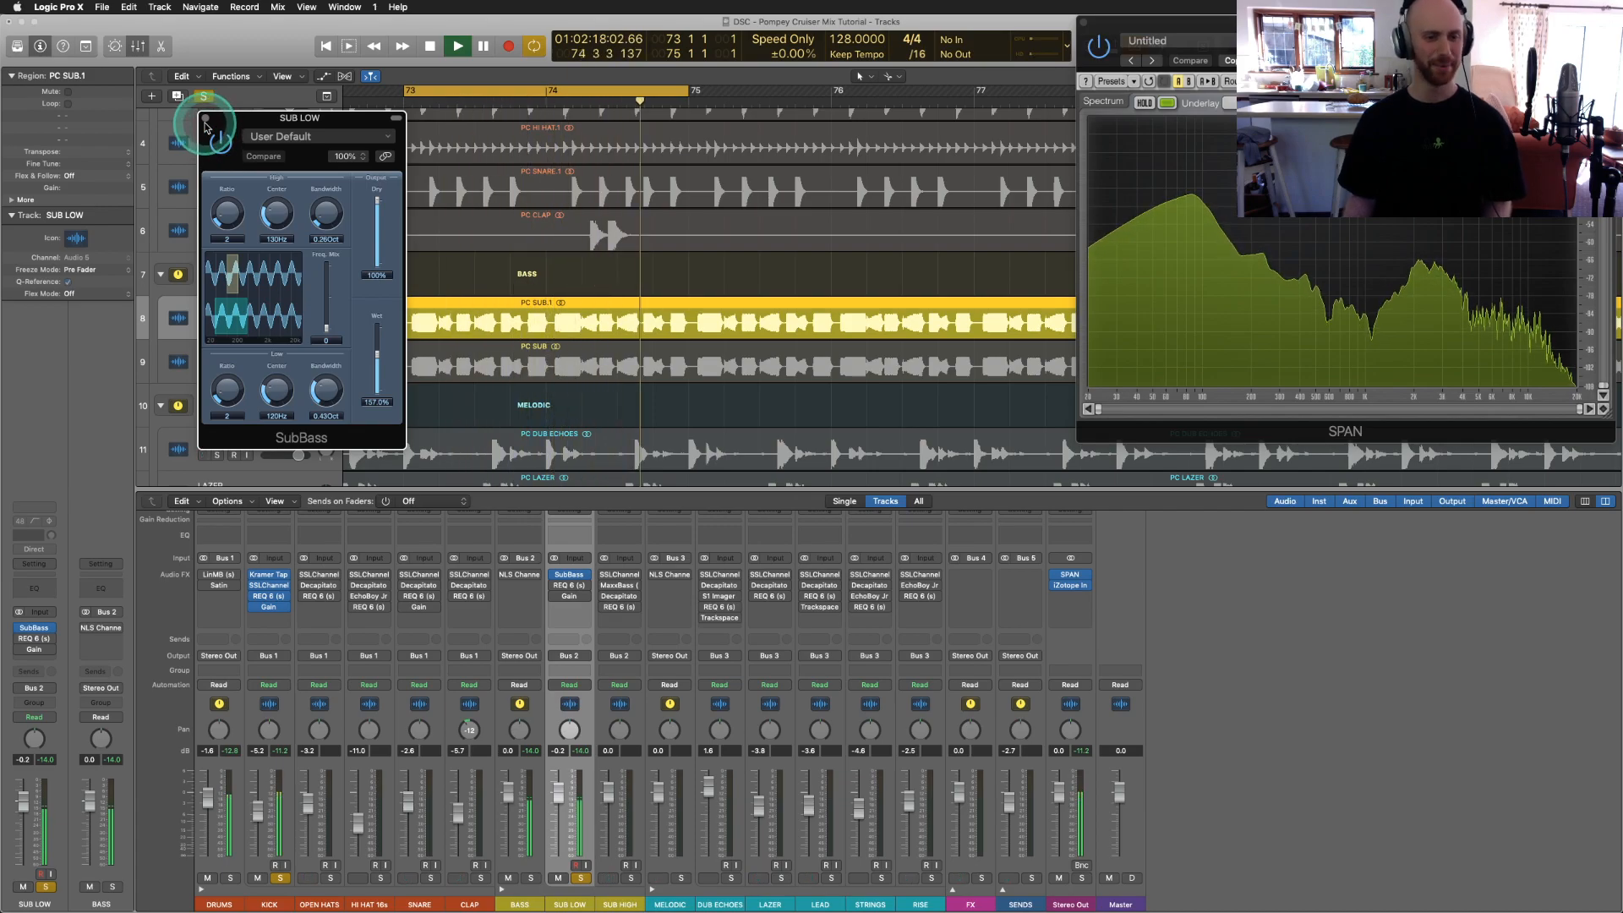
left_click(819, 704)
left_click(569, 585)
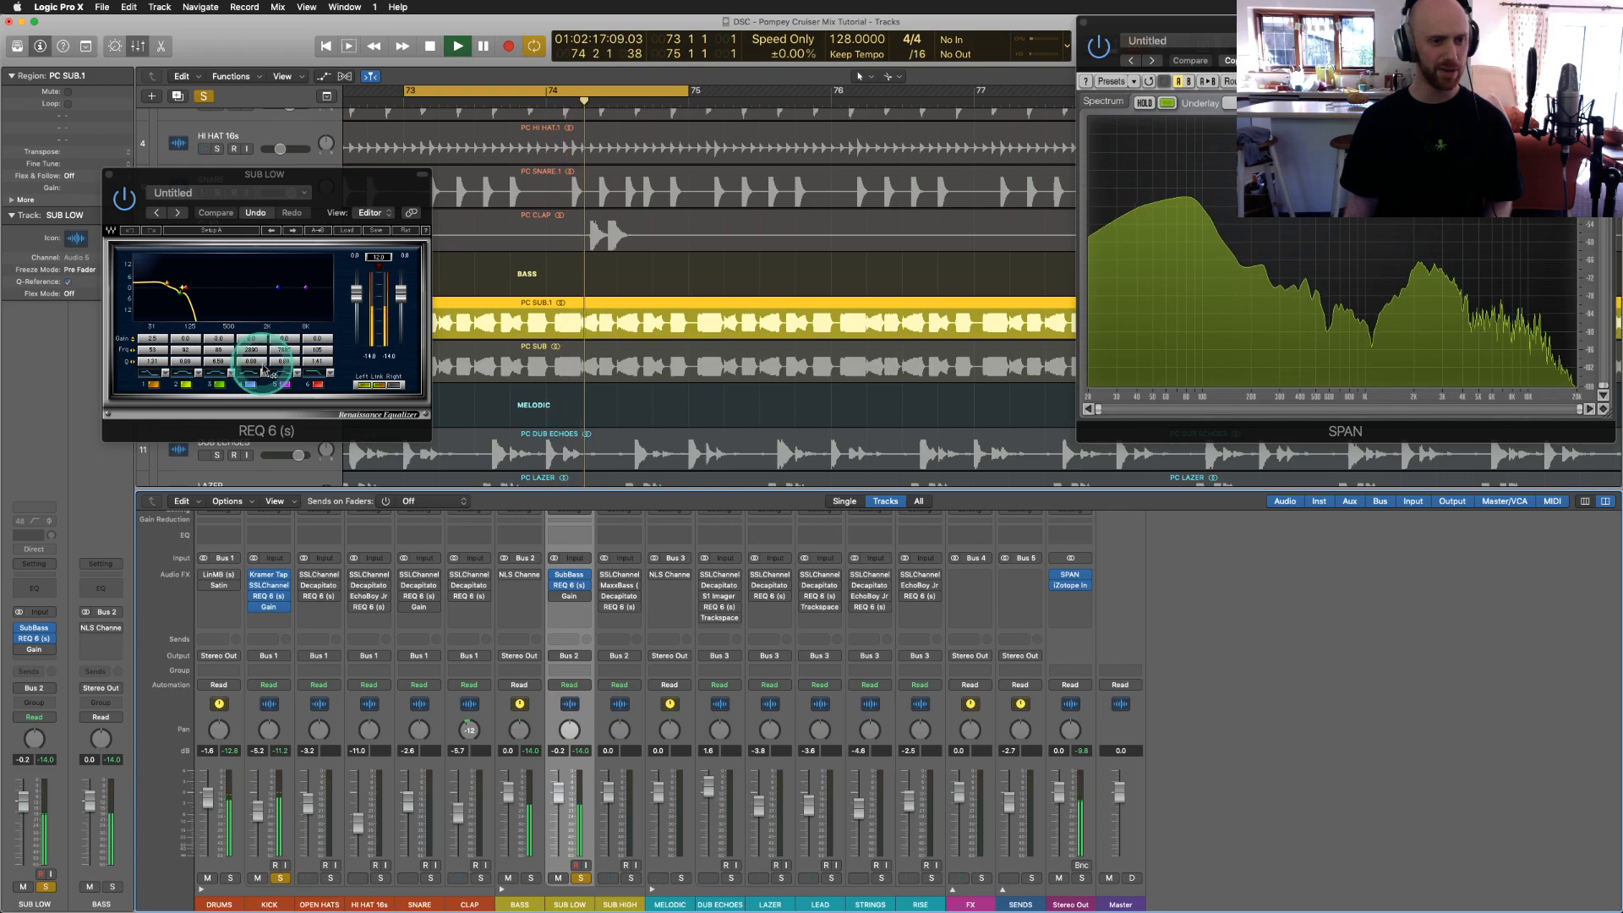
left_click_drag(208, 181, 300, 181)
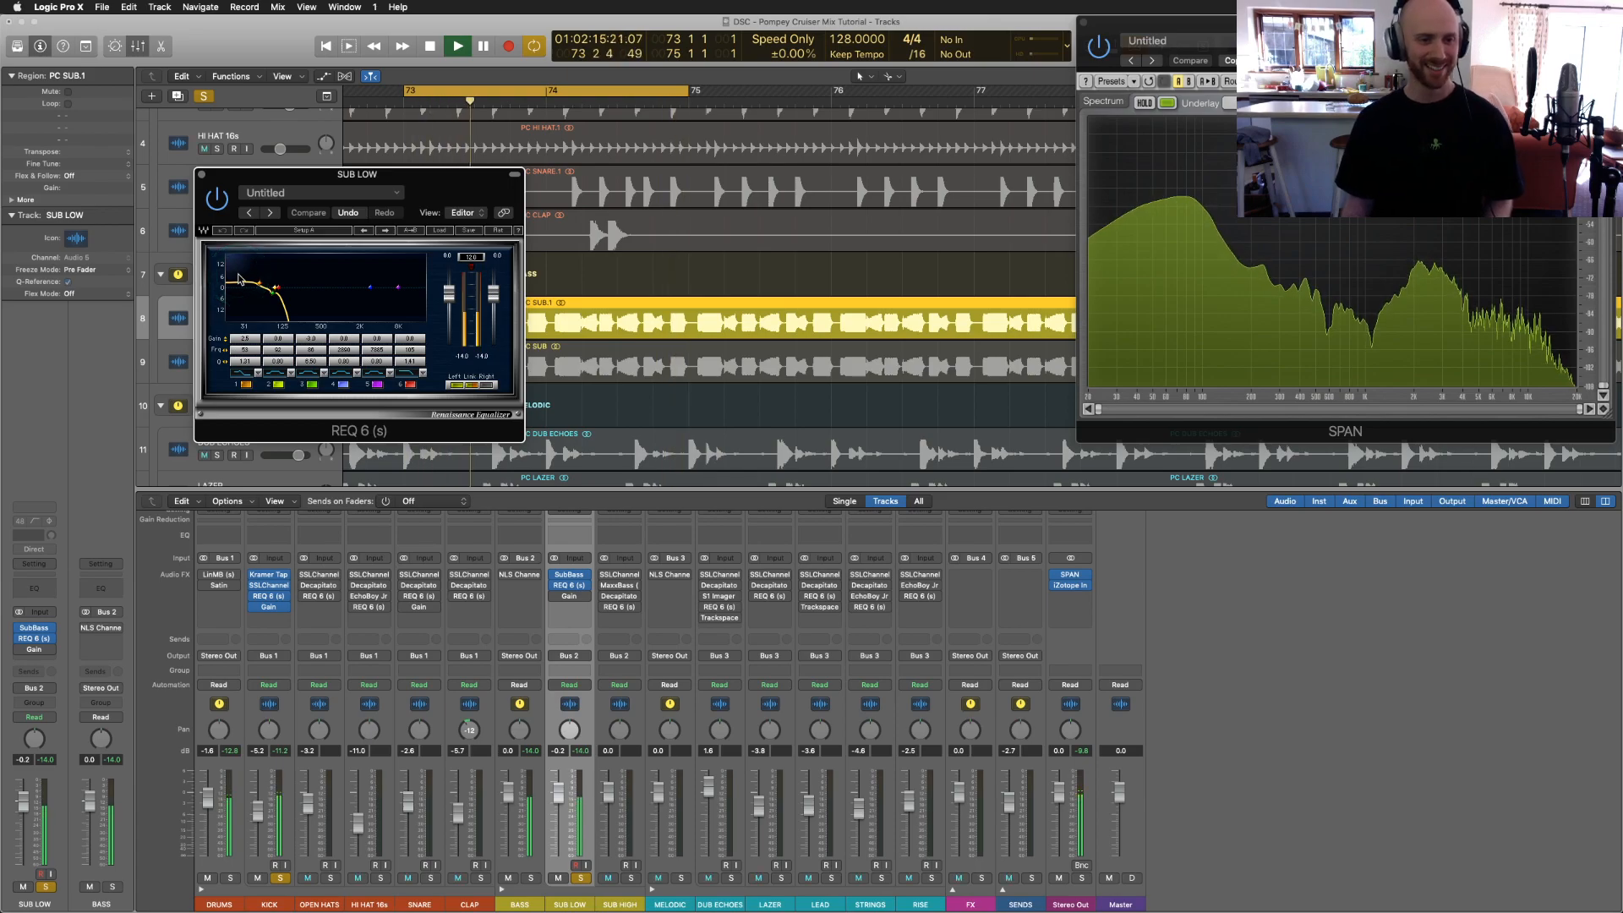
left_click(309, 328)
left_click(367, 359)
left_click(310, 363)
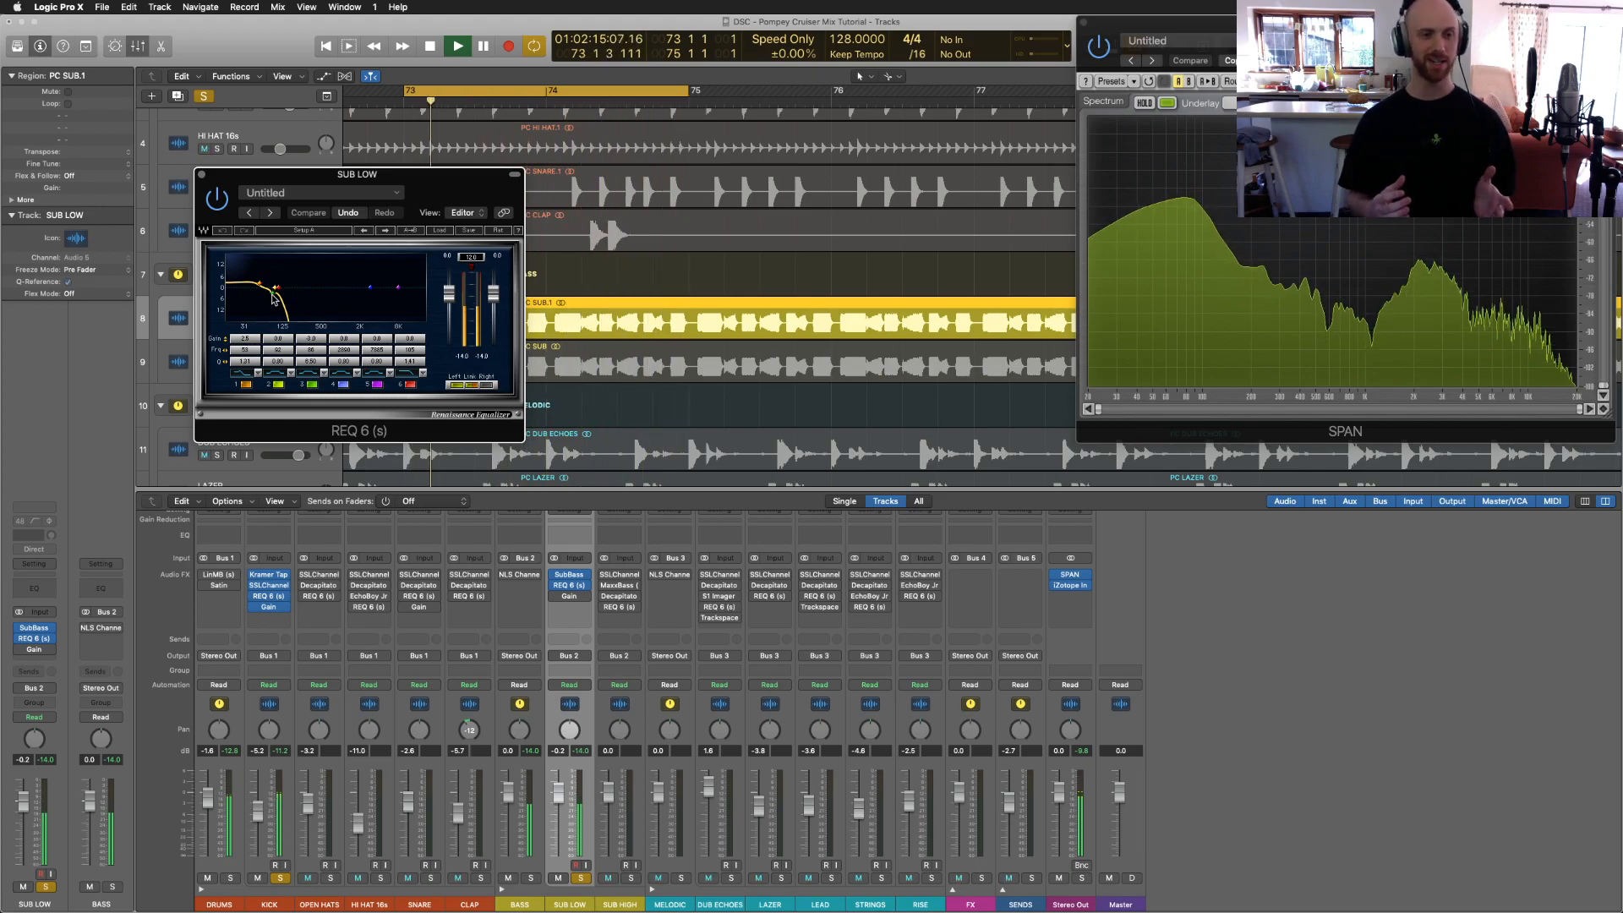
left_click(271, 583)
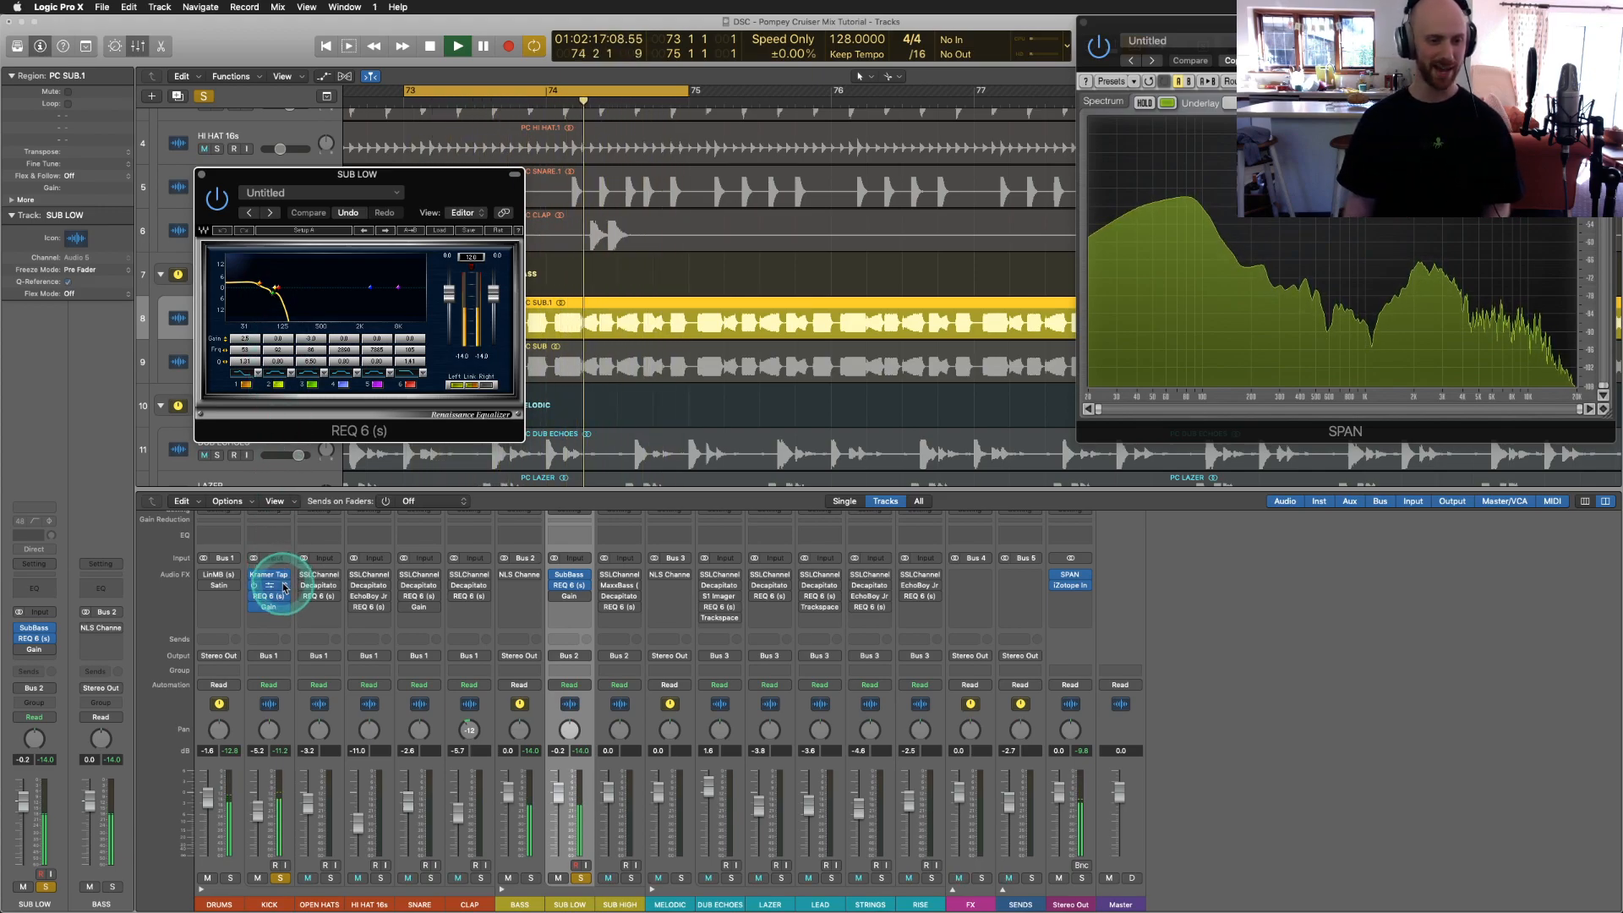
Step: Check the KICK SSLChannel with the SUB LOW EQ uncovered, stop playback, and close SSLChannel
left_click(264, 580)
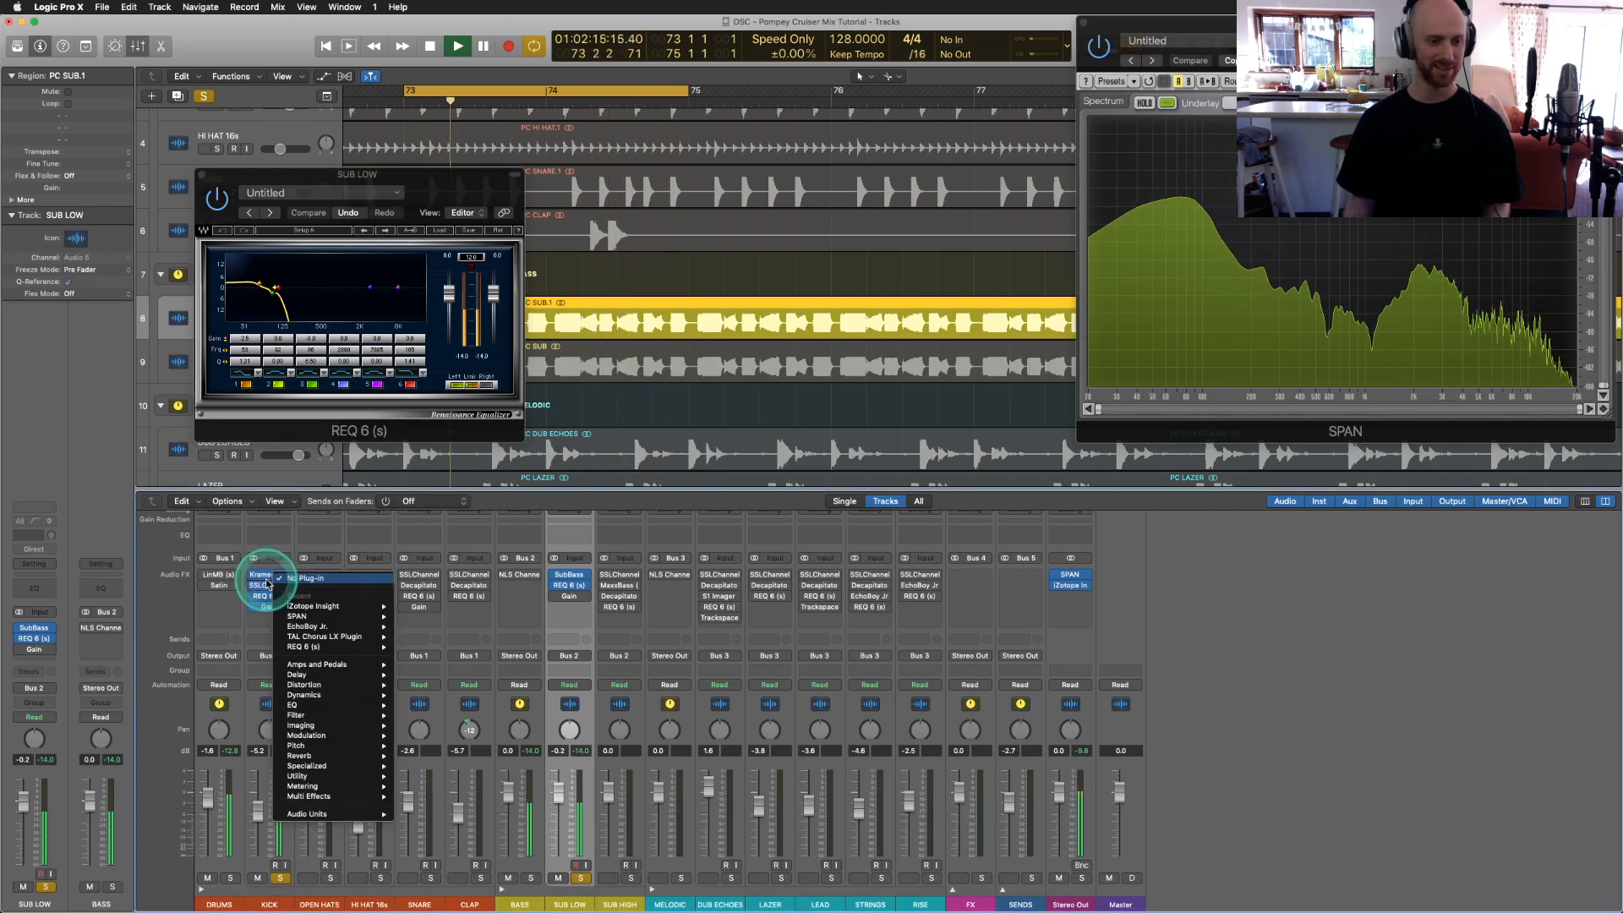
left_click(262, 585)
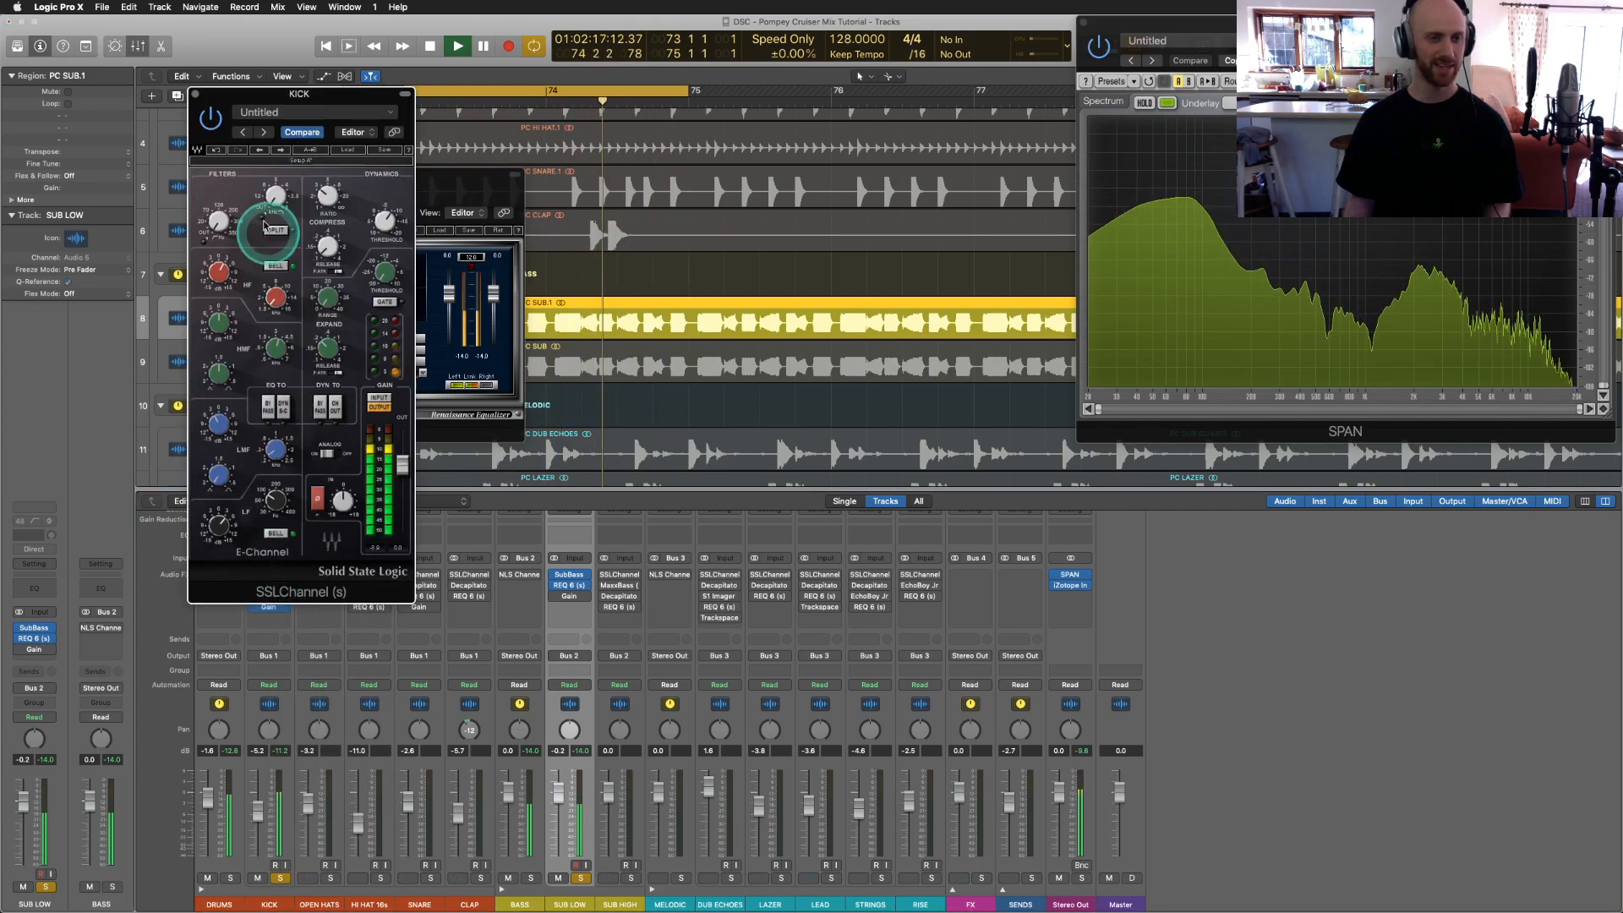
left_click_drag(245, 95, 138, 114)
left_click_drag(131, 531, 168, 523)
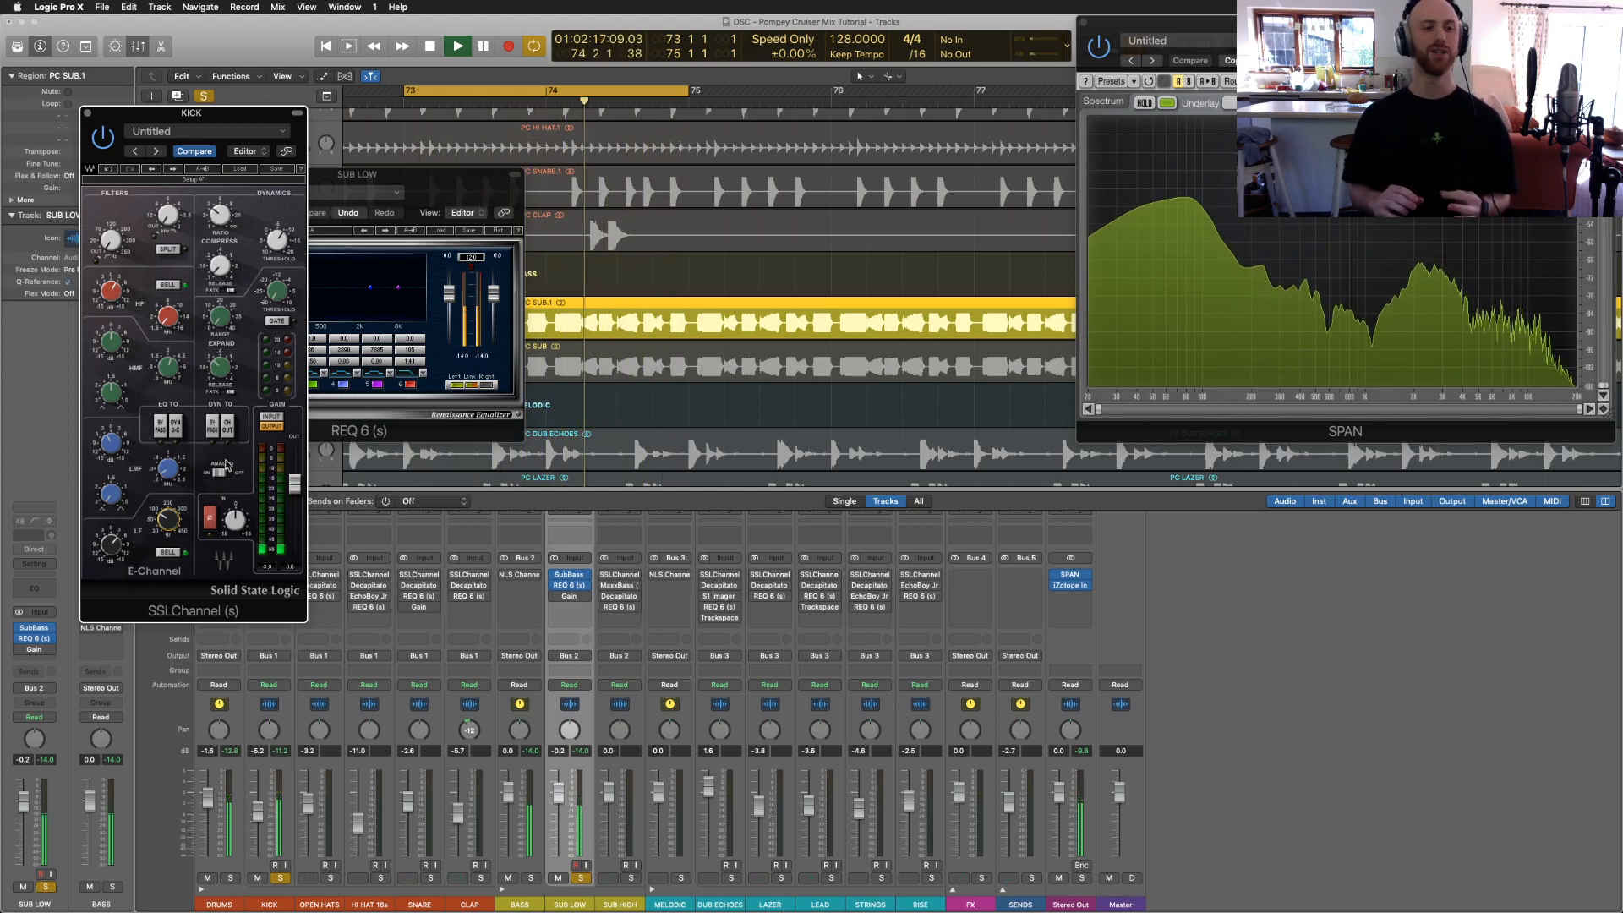
key("space")
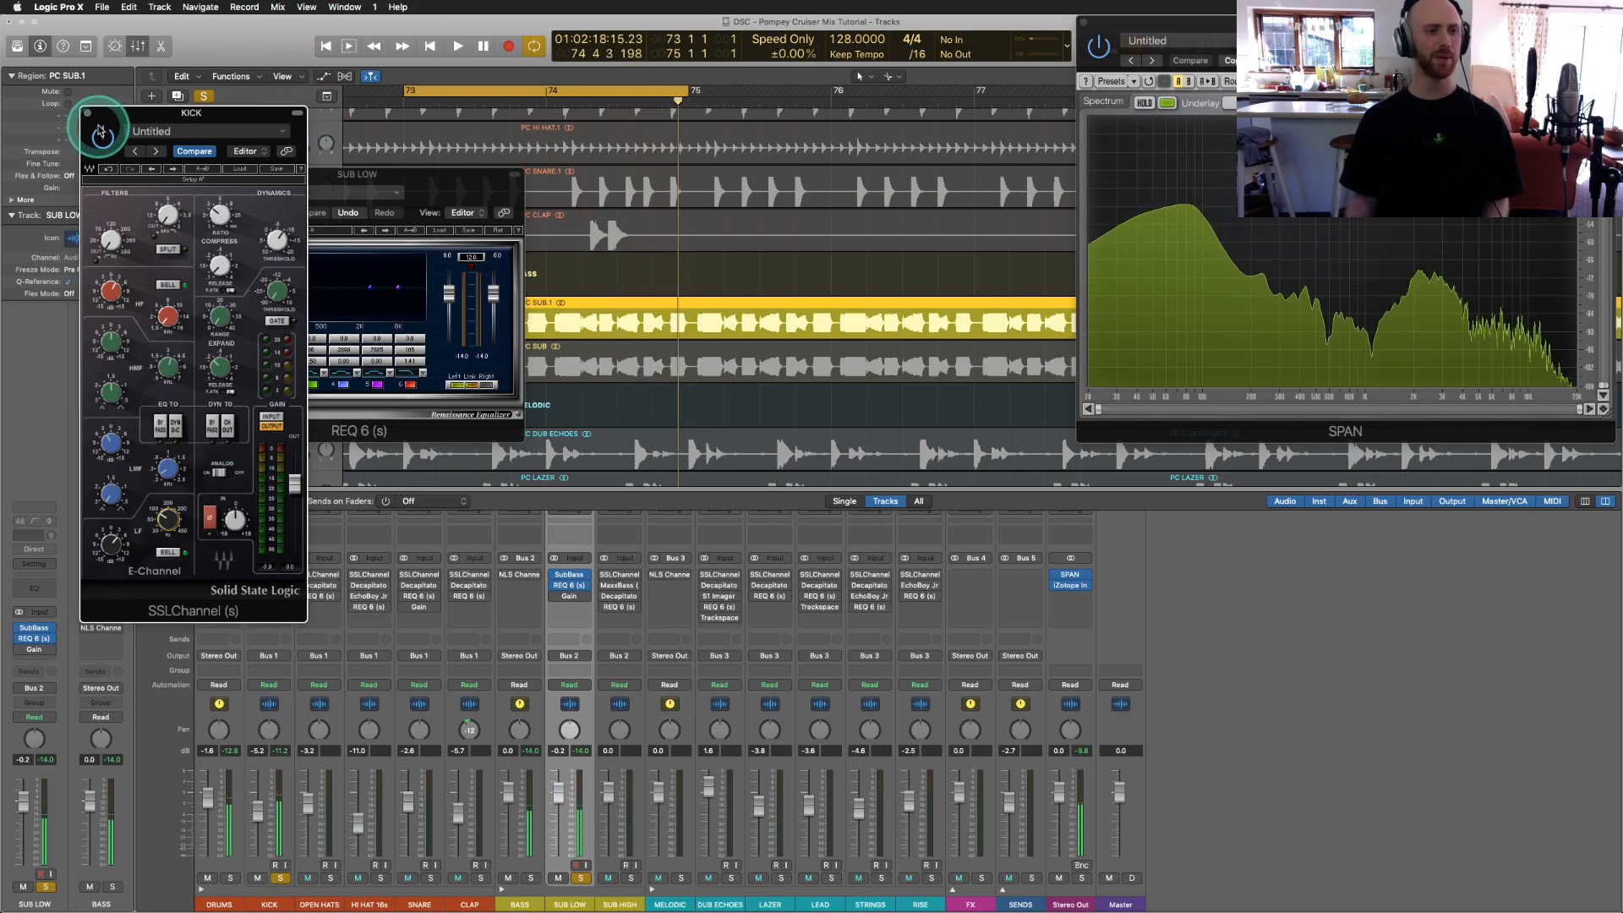
left_click(87, 113)
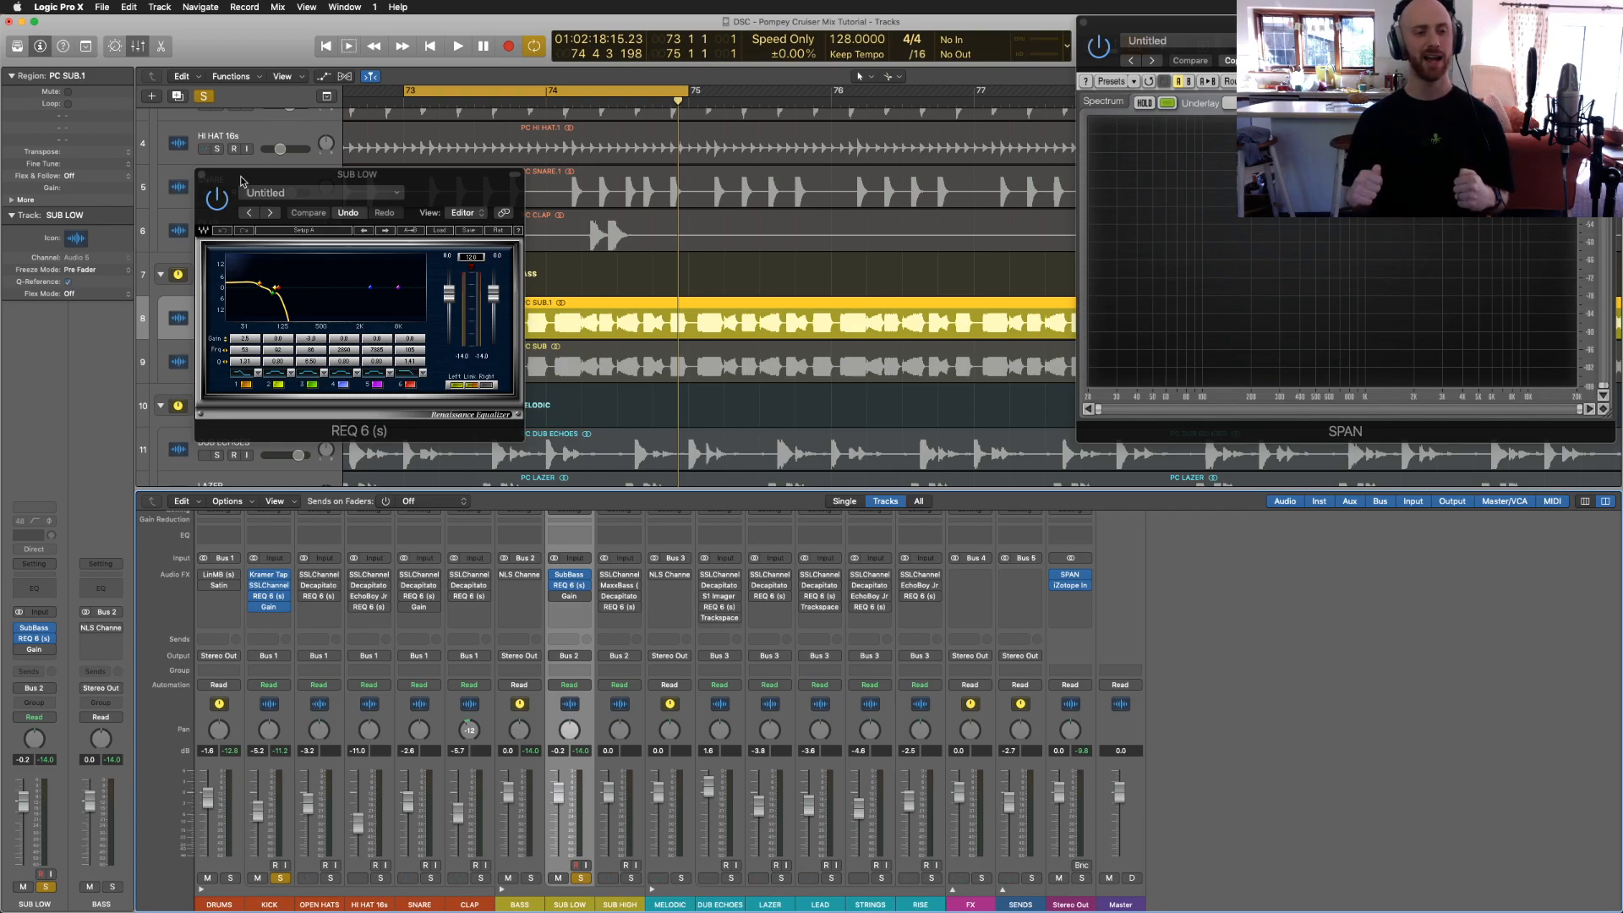
Step: Close the SUB LOW REQ 6 equaliser window
left_click(202, 174)
left_click(590, 272)
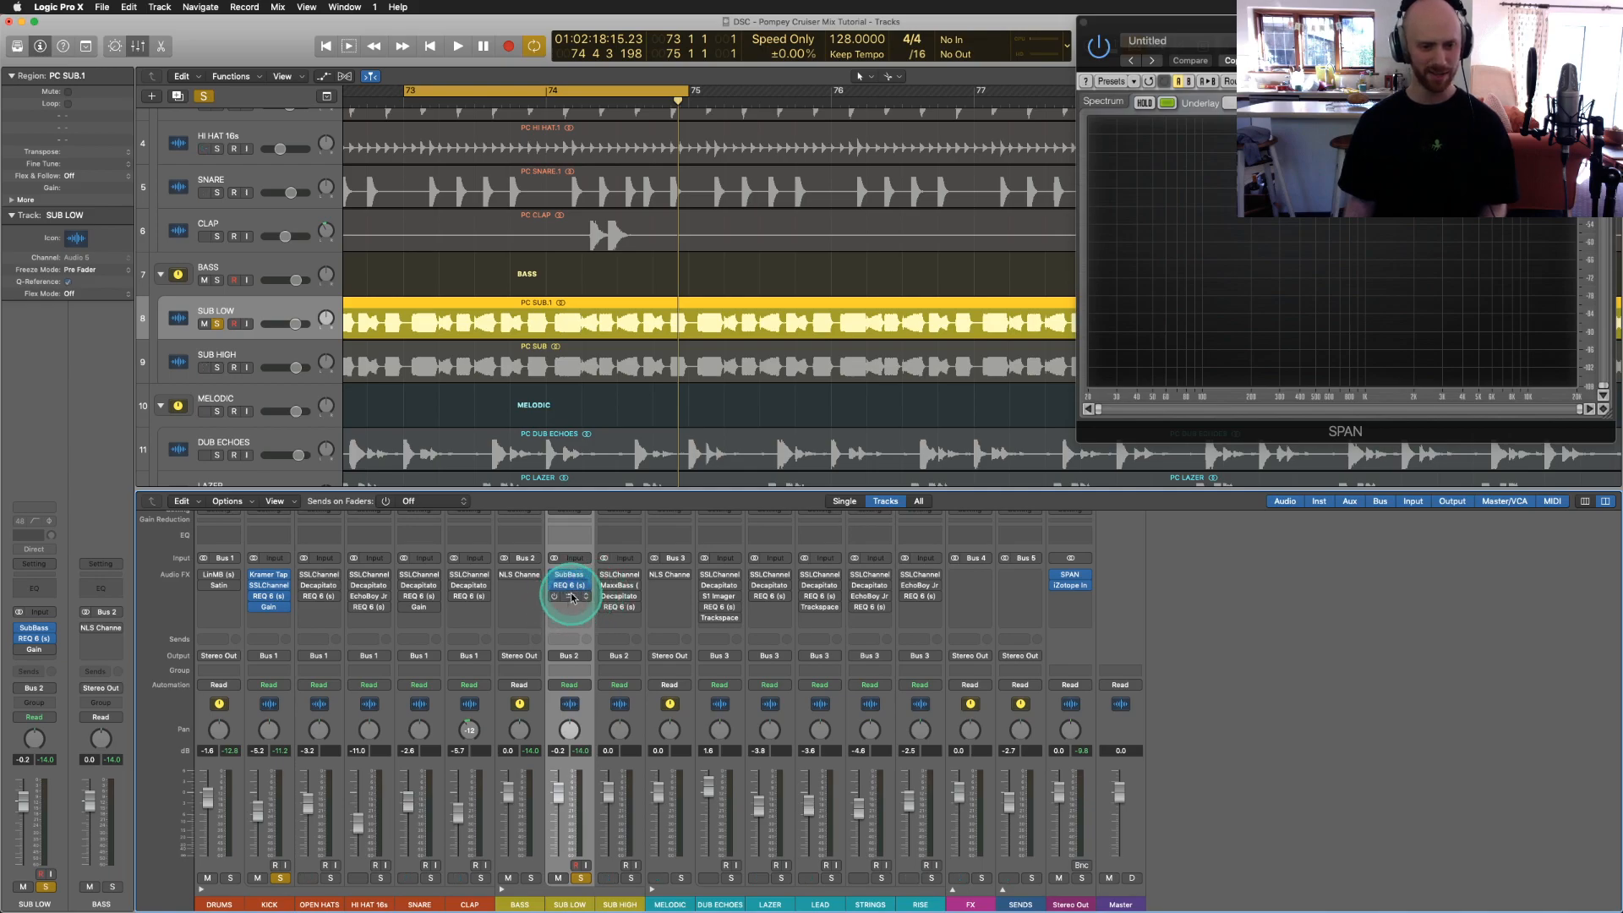
Step: Open iZotope Insight on Stereo Out, unsolo KICK, and play the loop briefly
left_click(1070, 588)
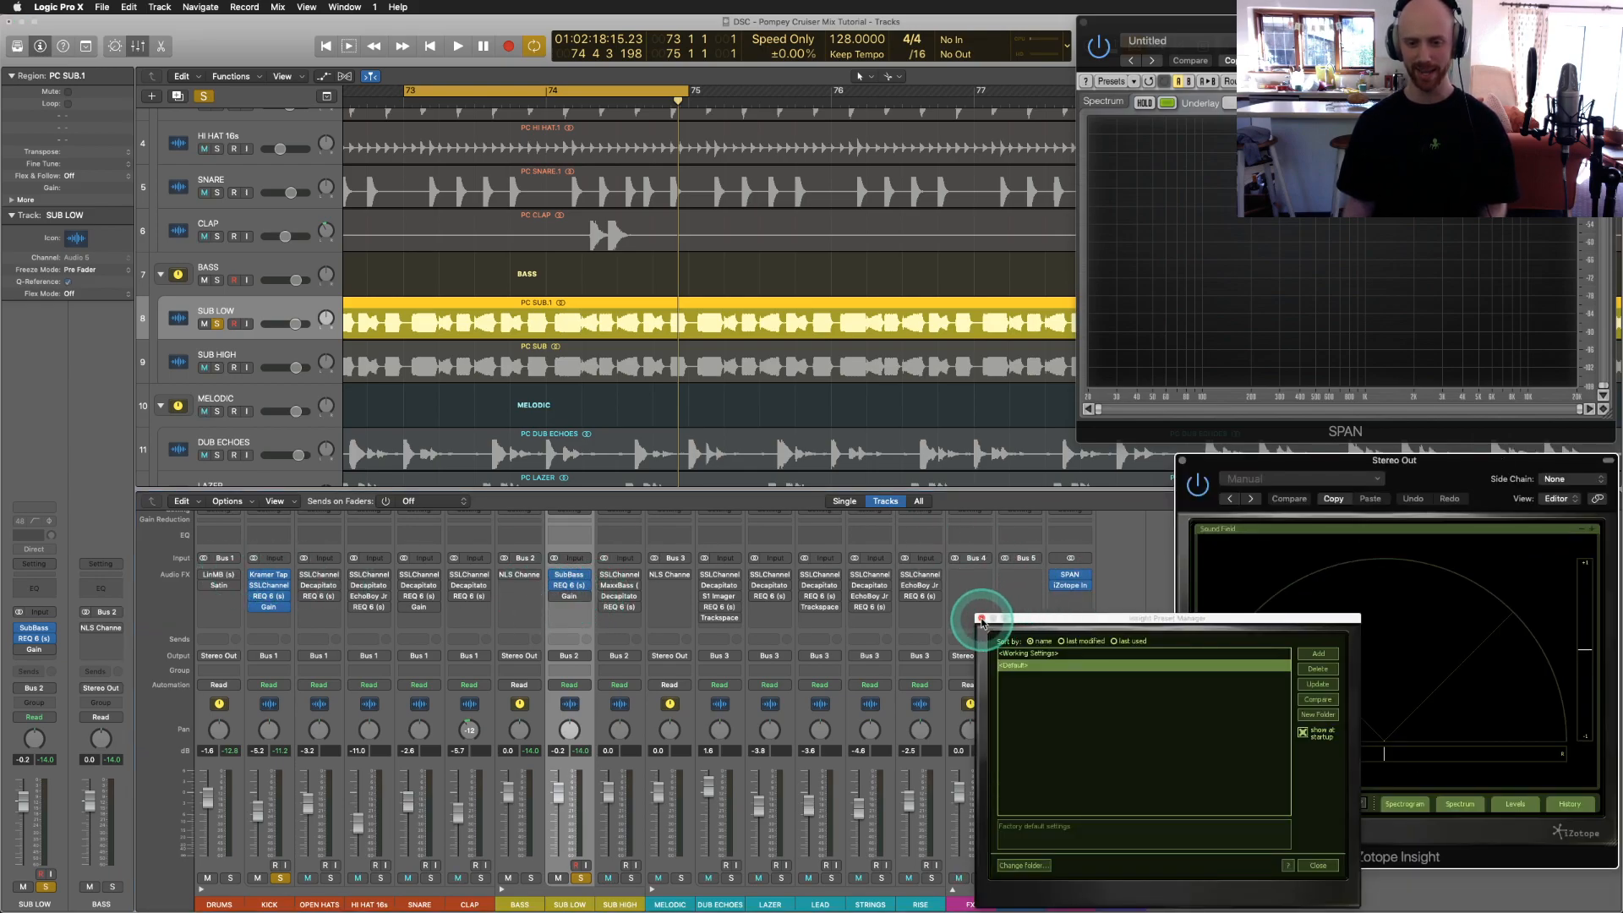
left_click(982, 618)
left_click(279, 877)
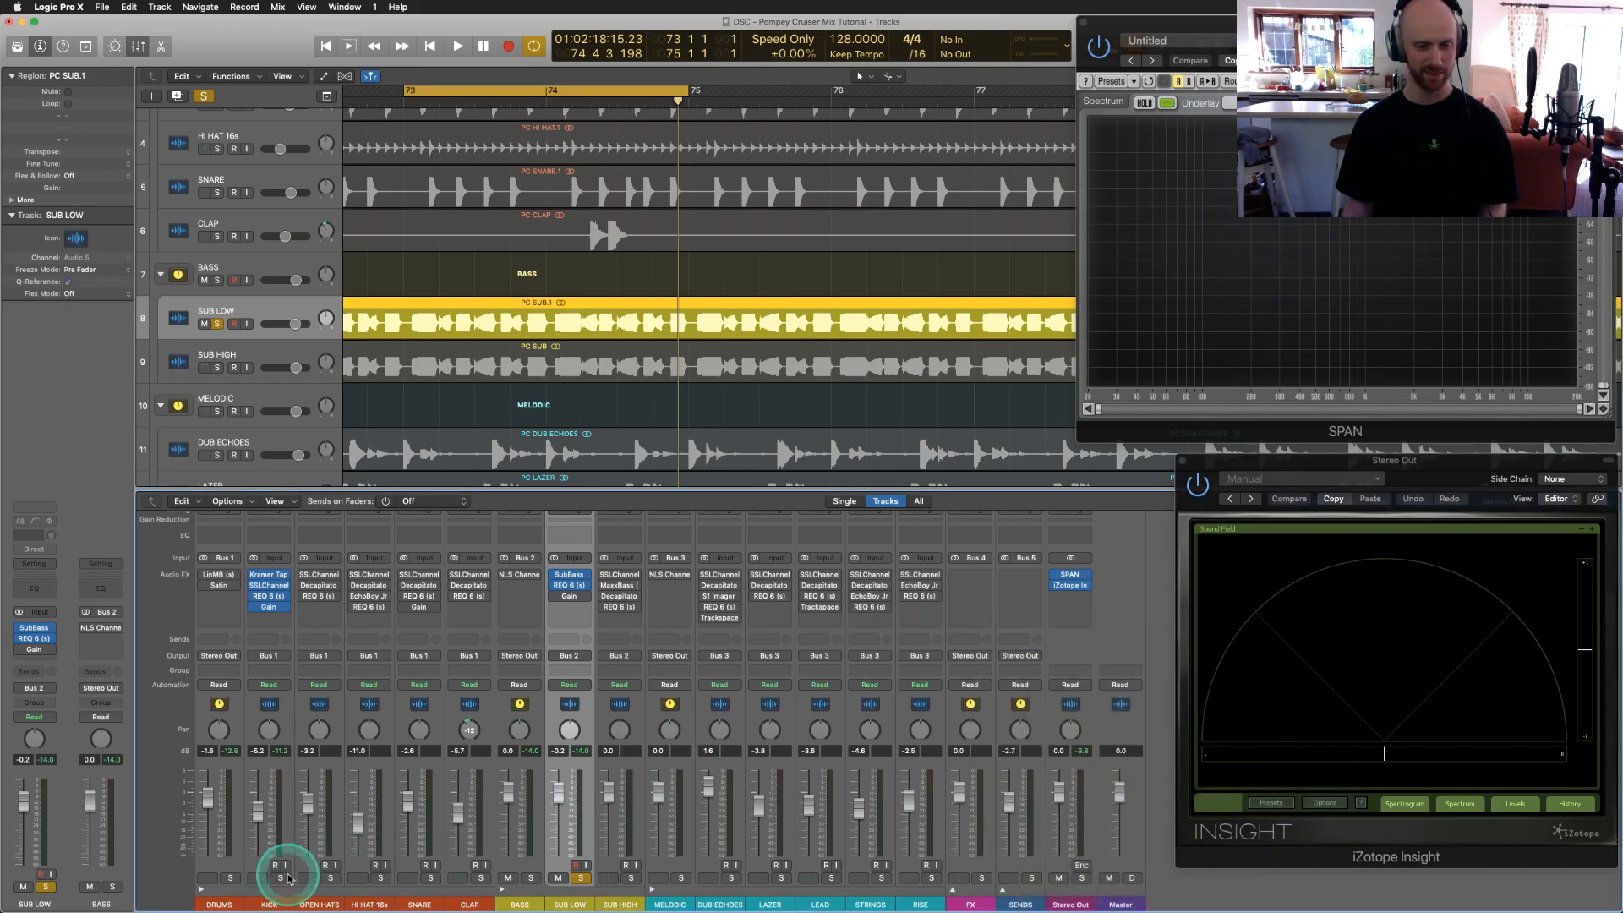
key("space")
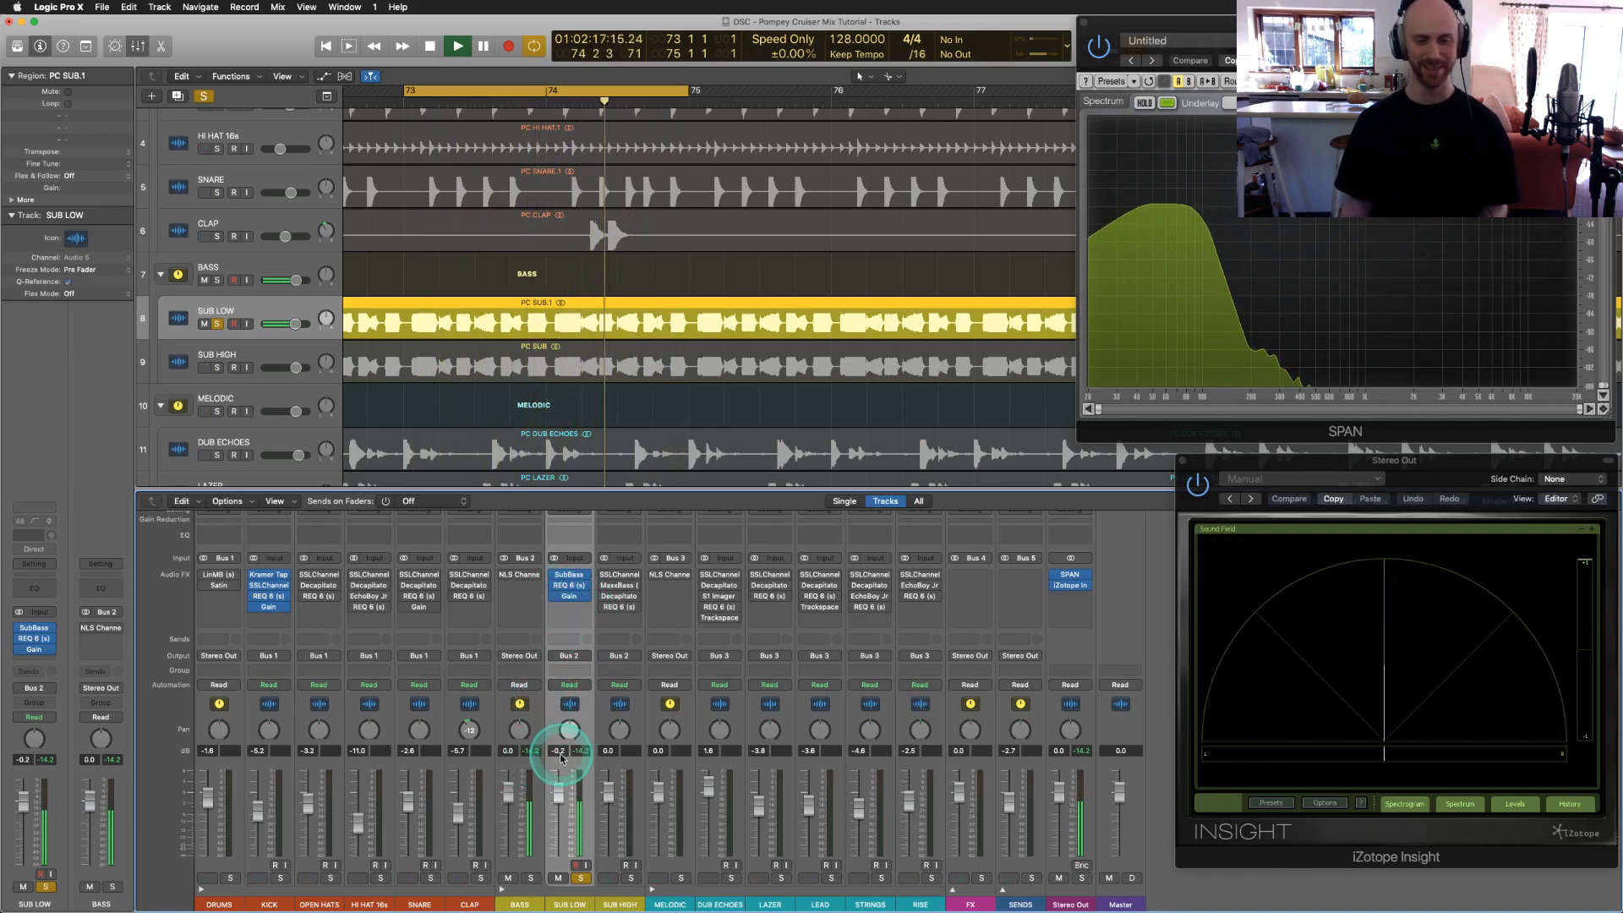
key("space")
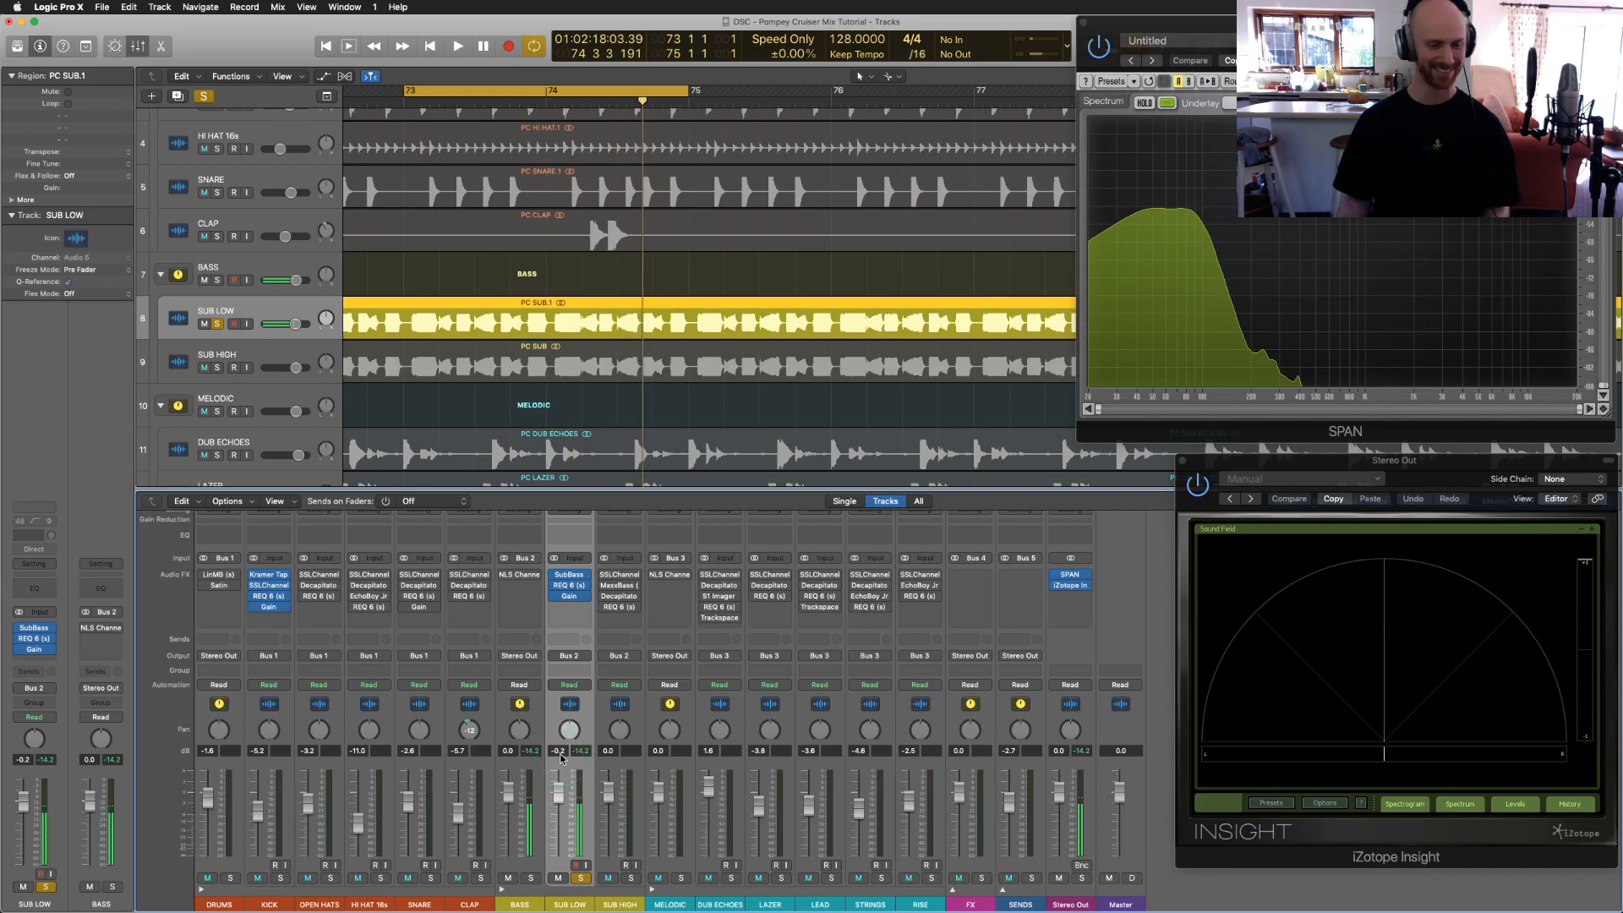
Step: Solo SUB HIGH in place of SUB LOW
left_click(581, 879)
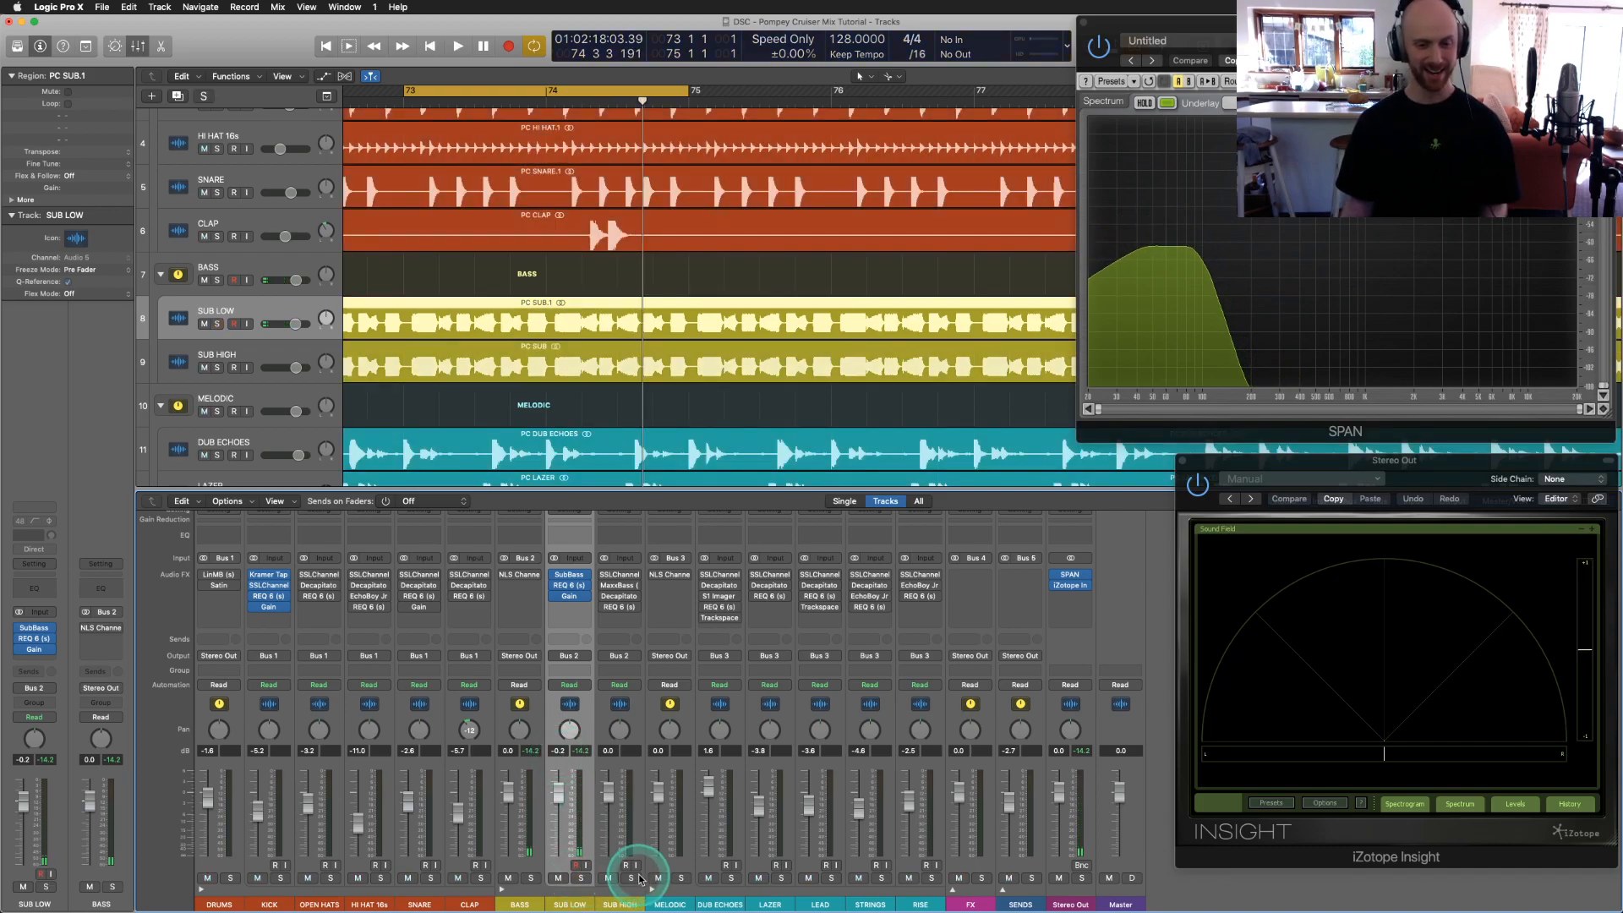
left_click(638, 879)
left_click(630, 658)
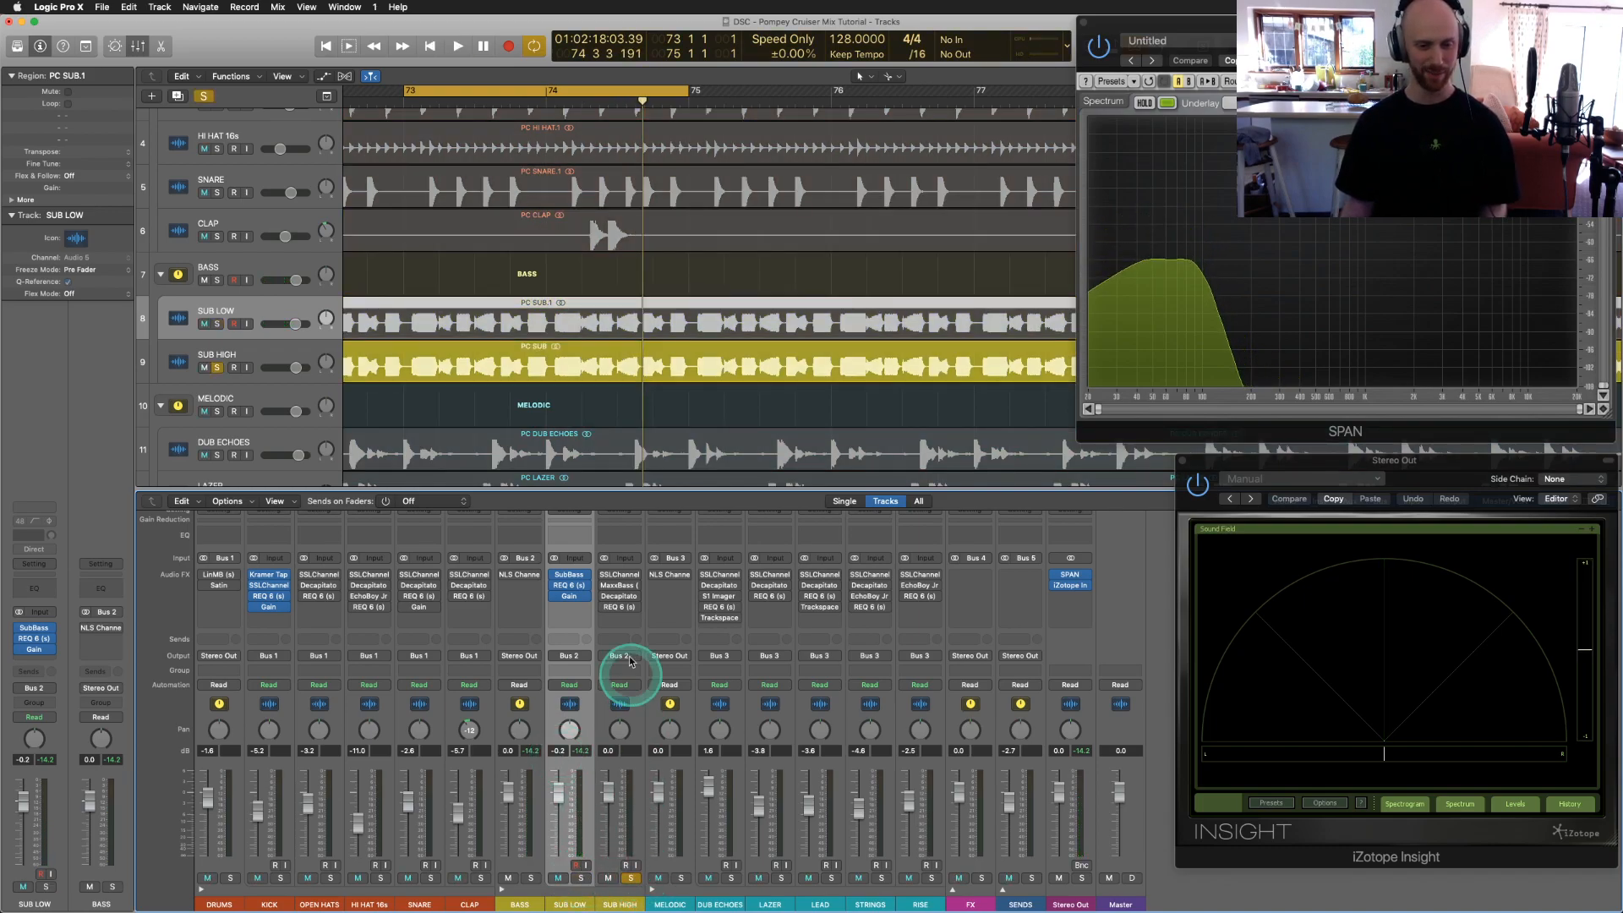
Step: Audition SUB HIGH's REQ 6 equaliser on and off during playback, then close it
left_click(620, 607)
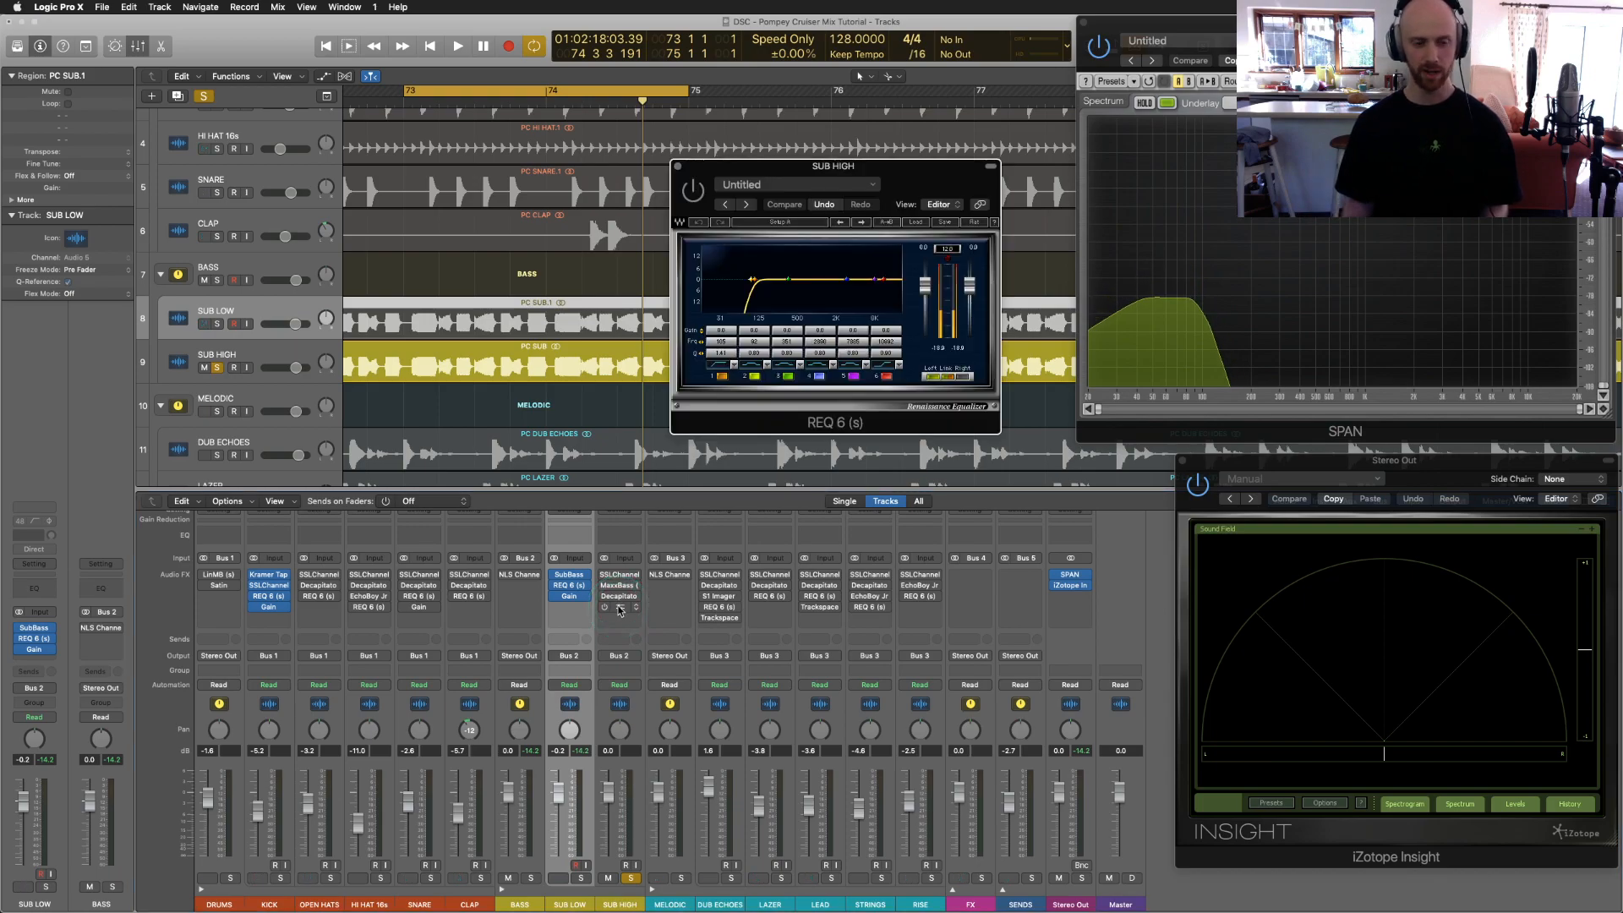
left_click(693, 196)
key("space")
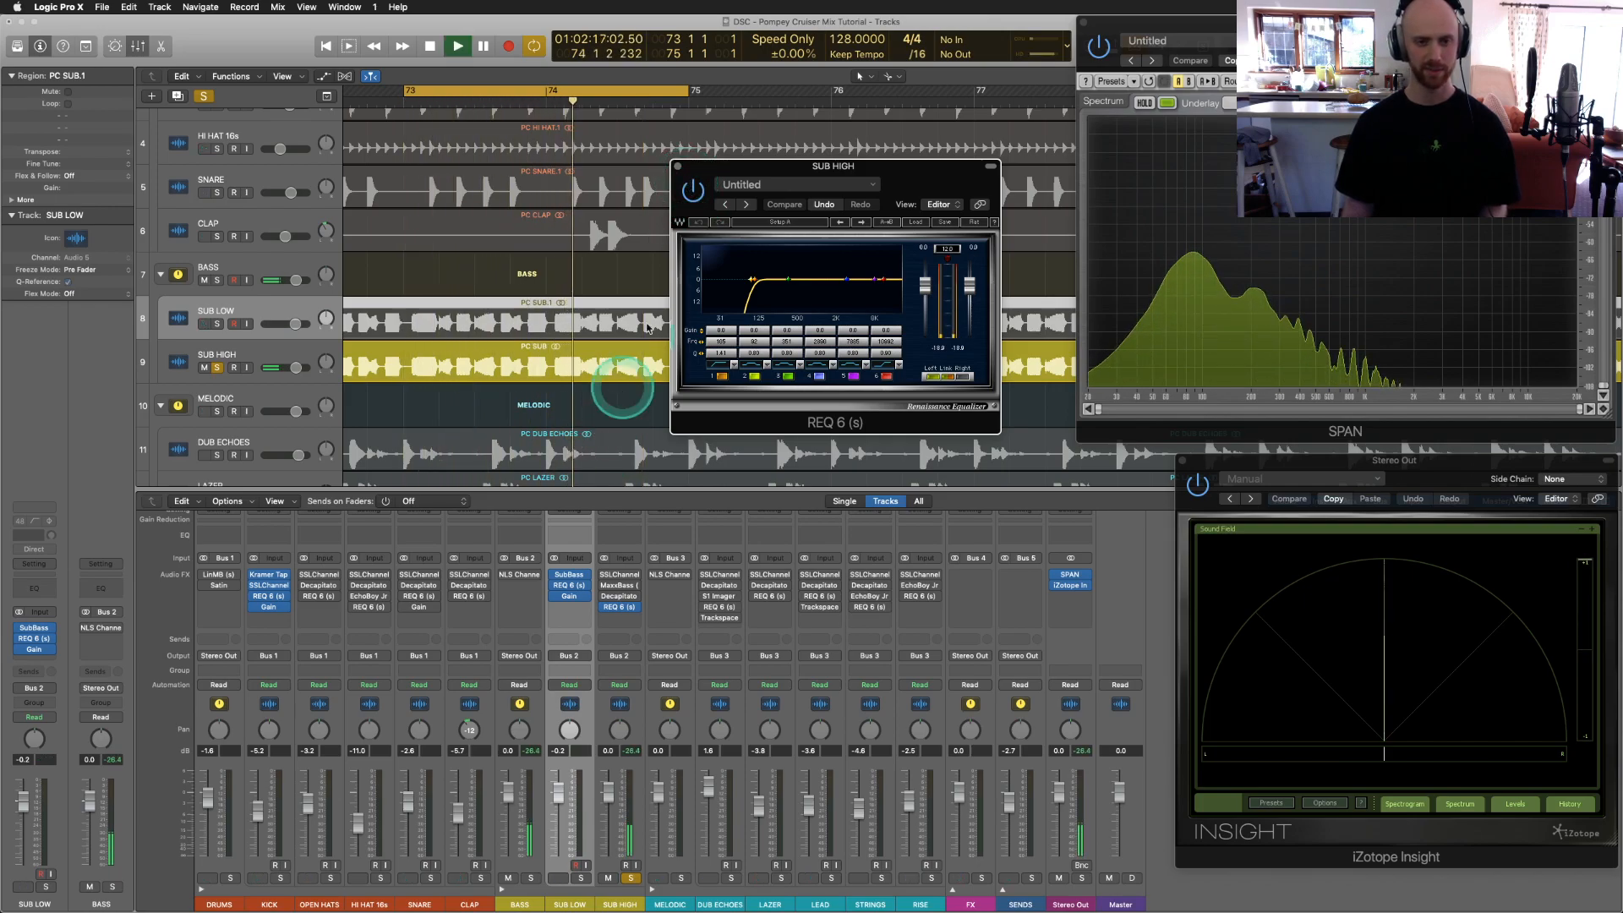
left_click(679, 169)
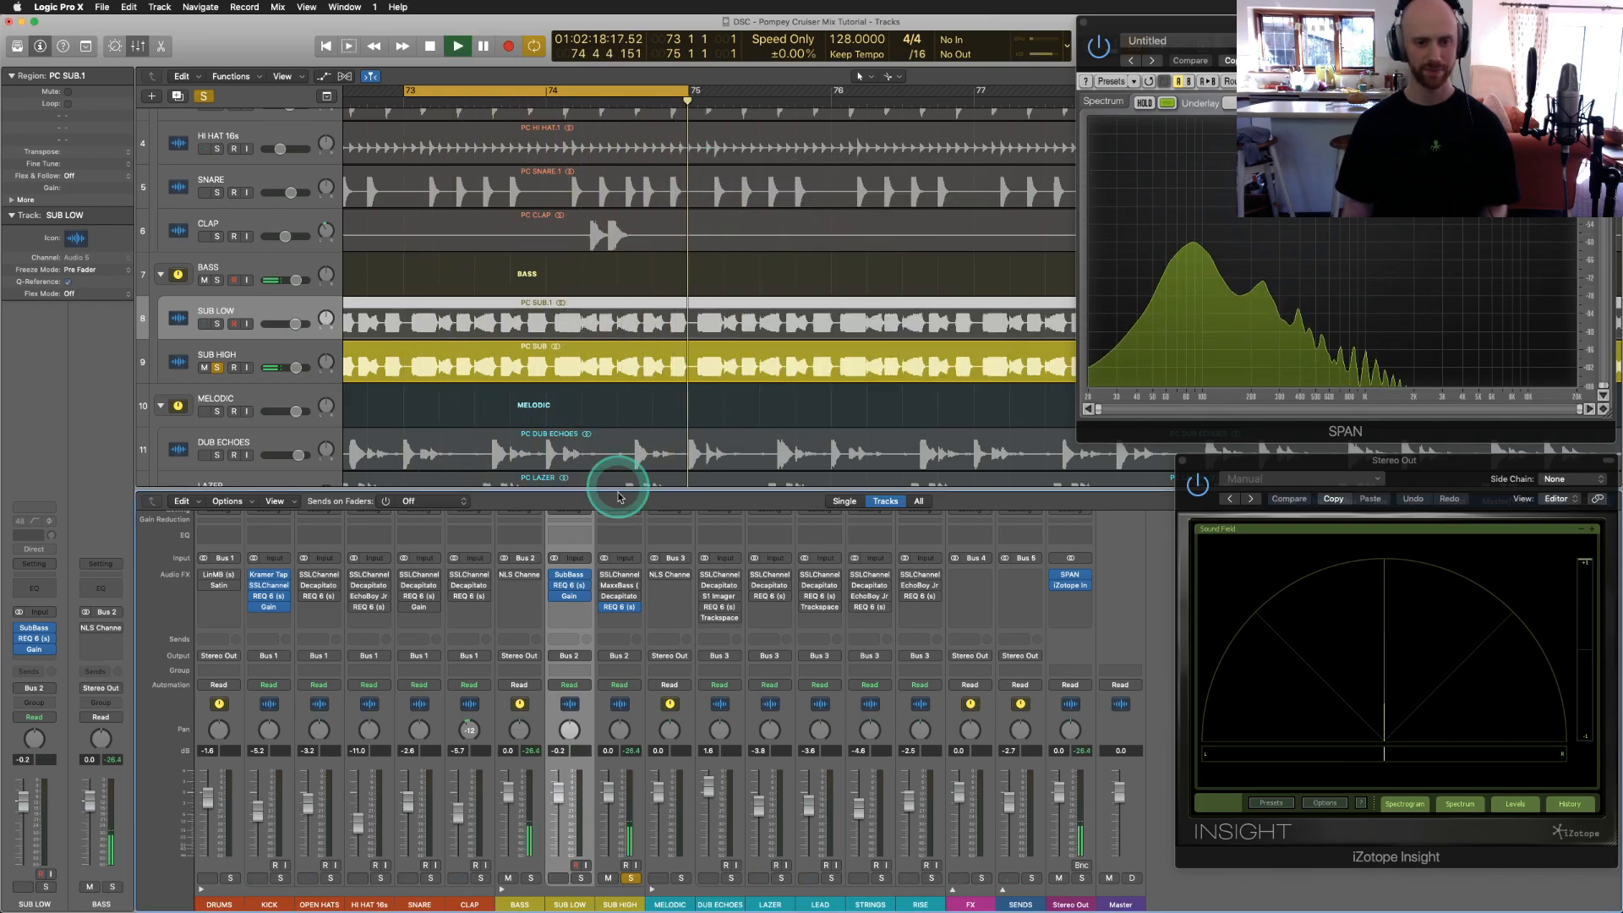
Step: Check SUB HIGH's SSLChannel, then bring up its MaxxBass settings
left_click(619, 575)
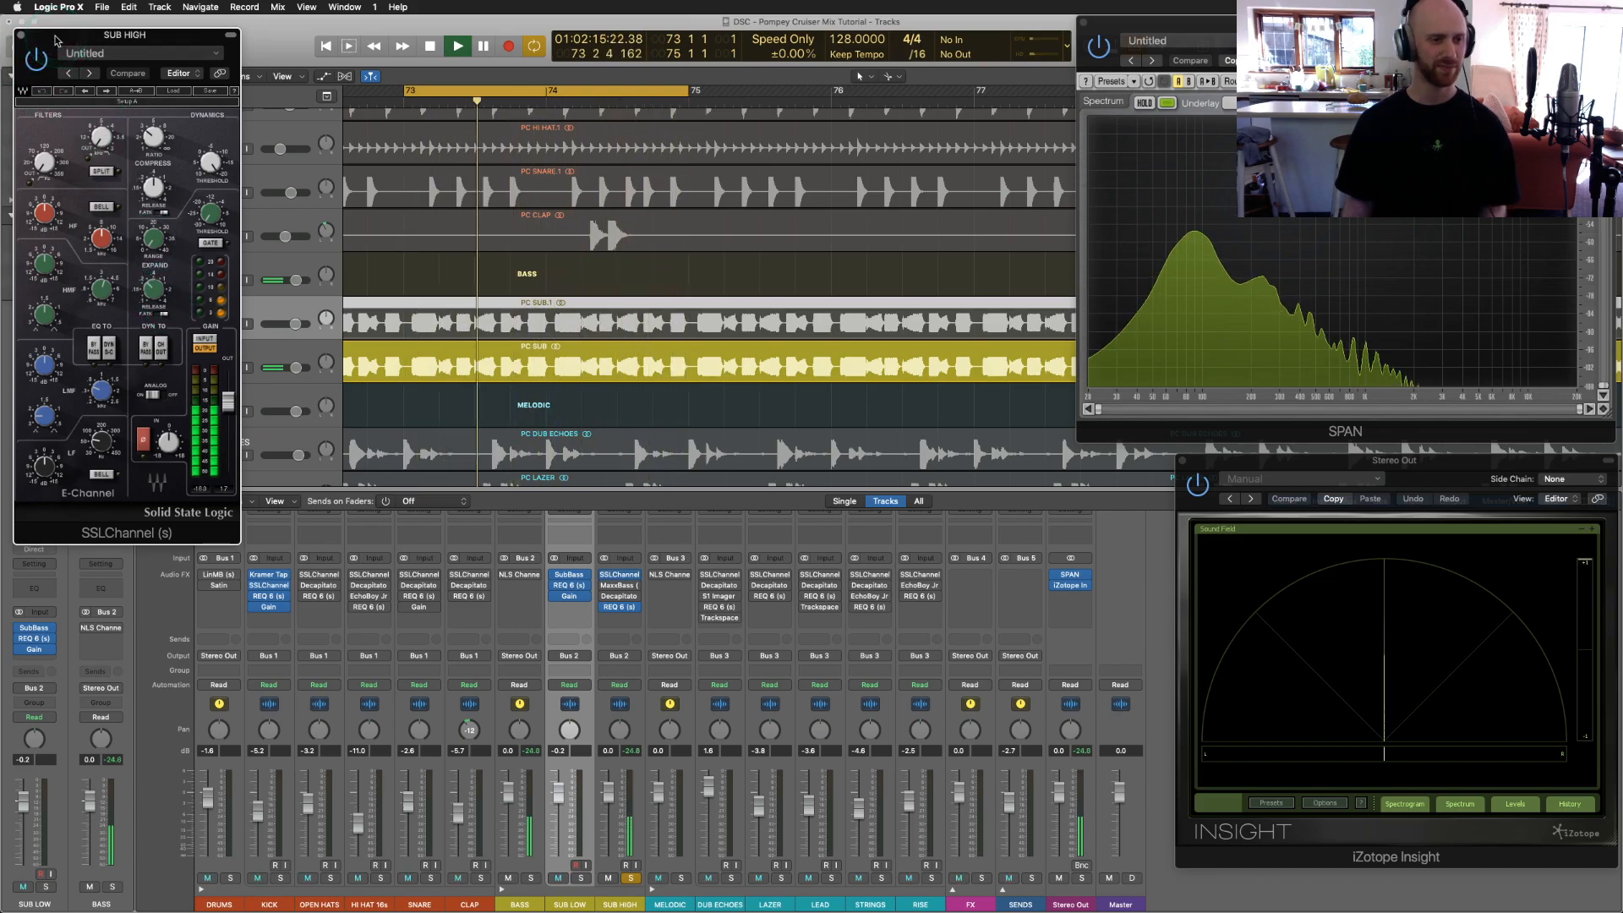
left_click(20, 35)
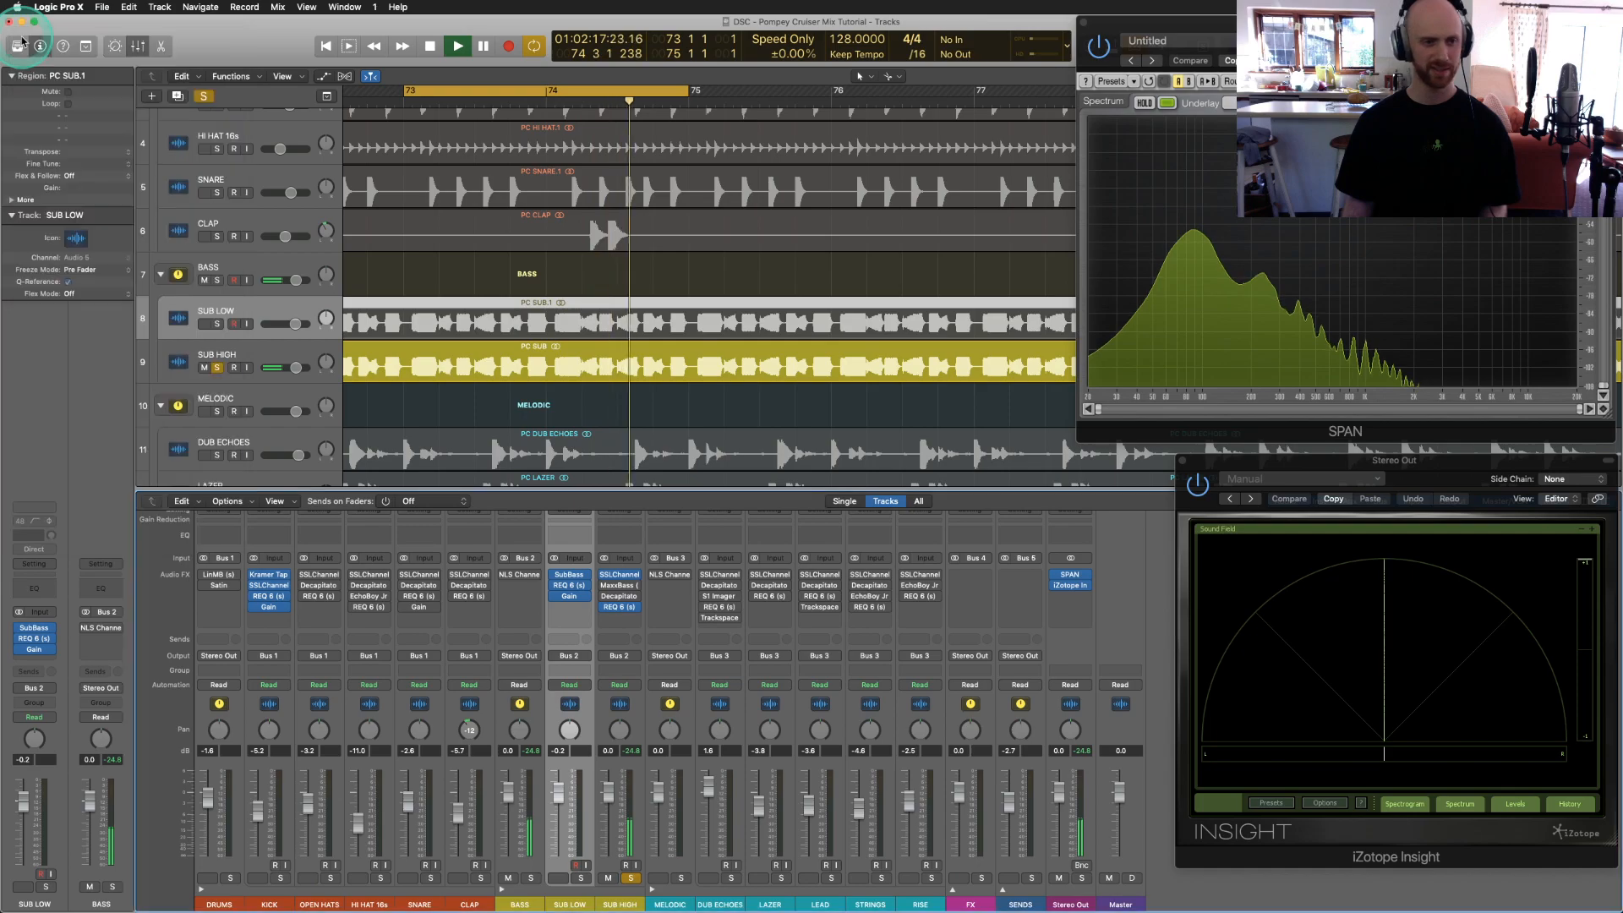
left_click(620, 583)
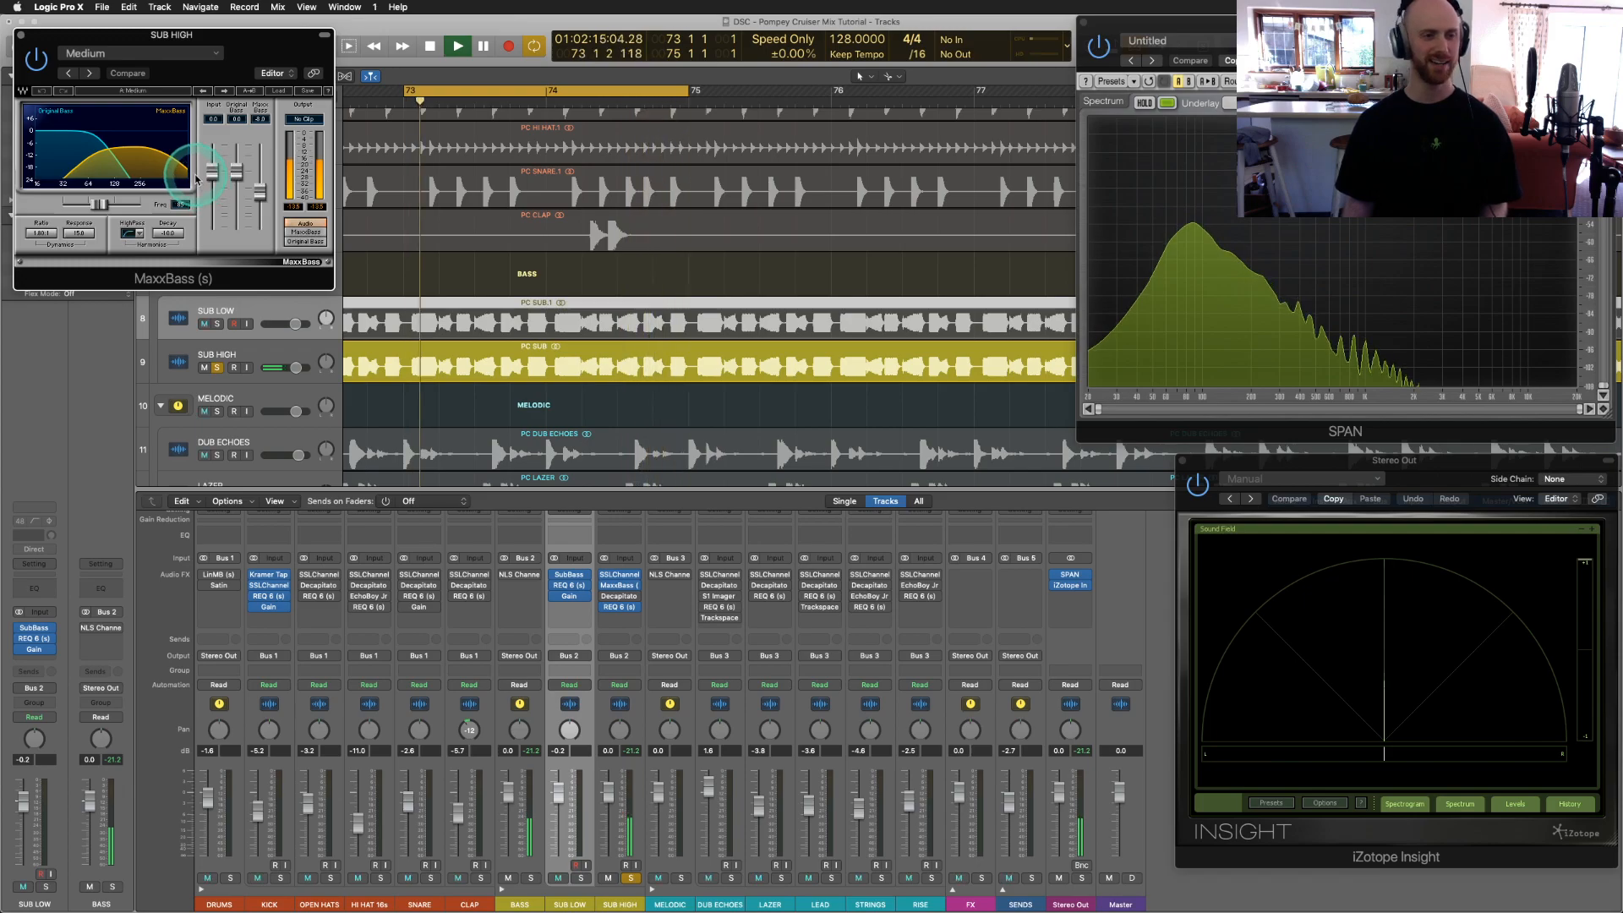
Step: Close MaxxBass, audition SUB HIGH's Decapitator during playback, then close Decapitator
left_click(21, 40)
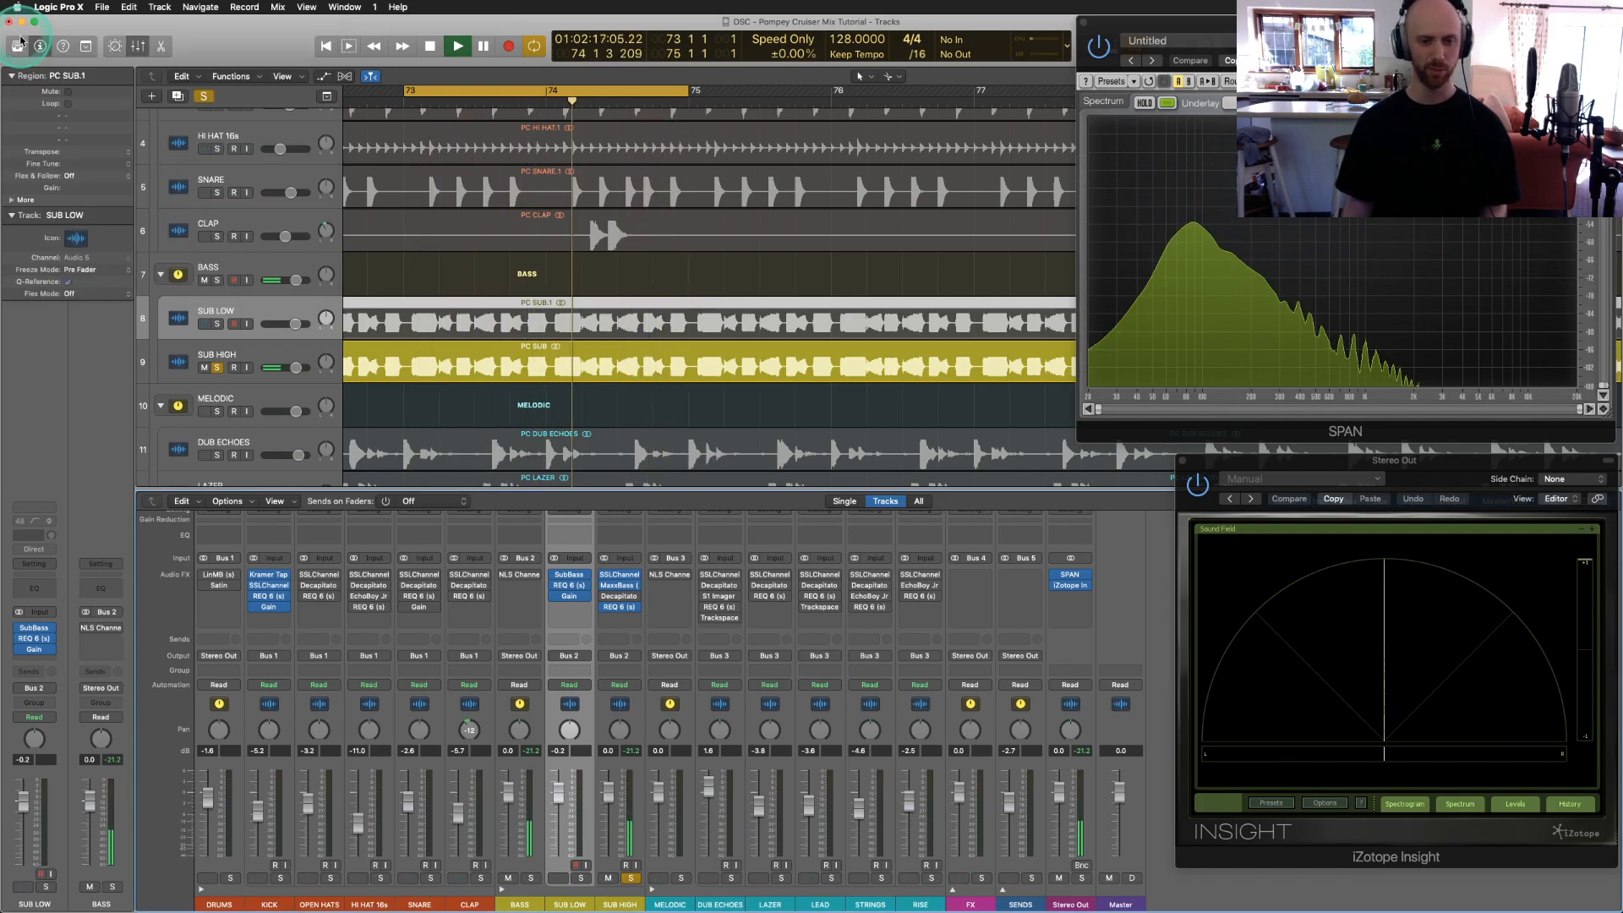
left_click(618, 597)
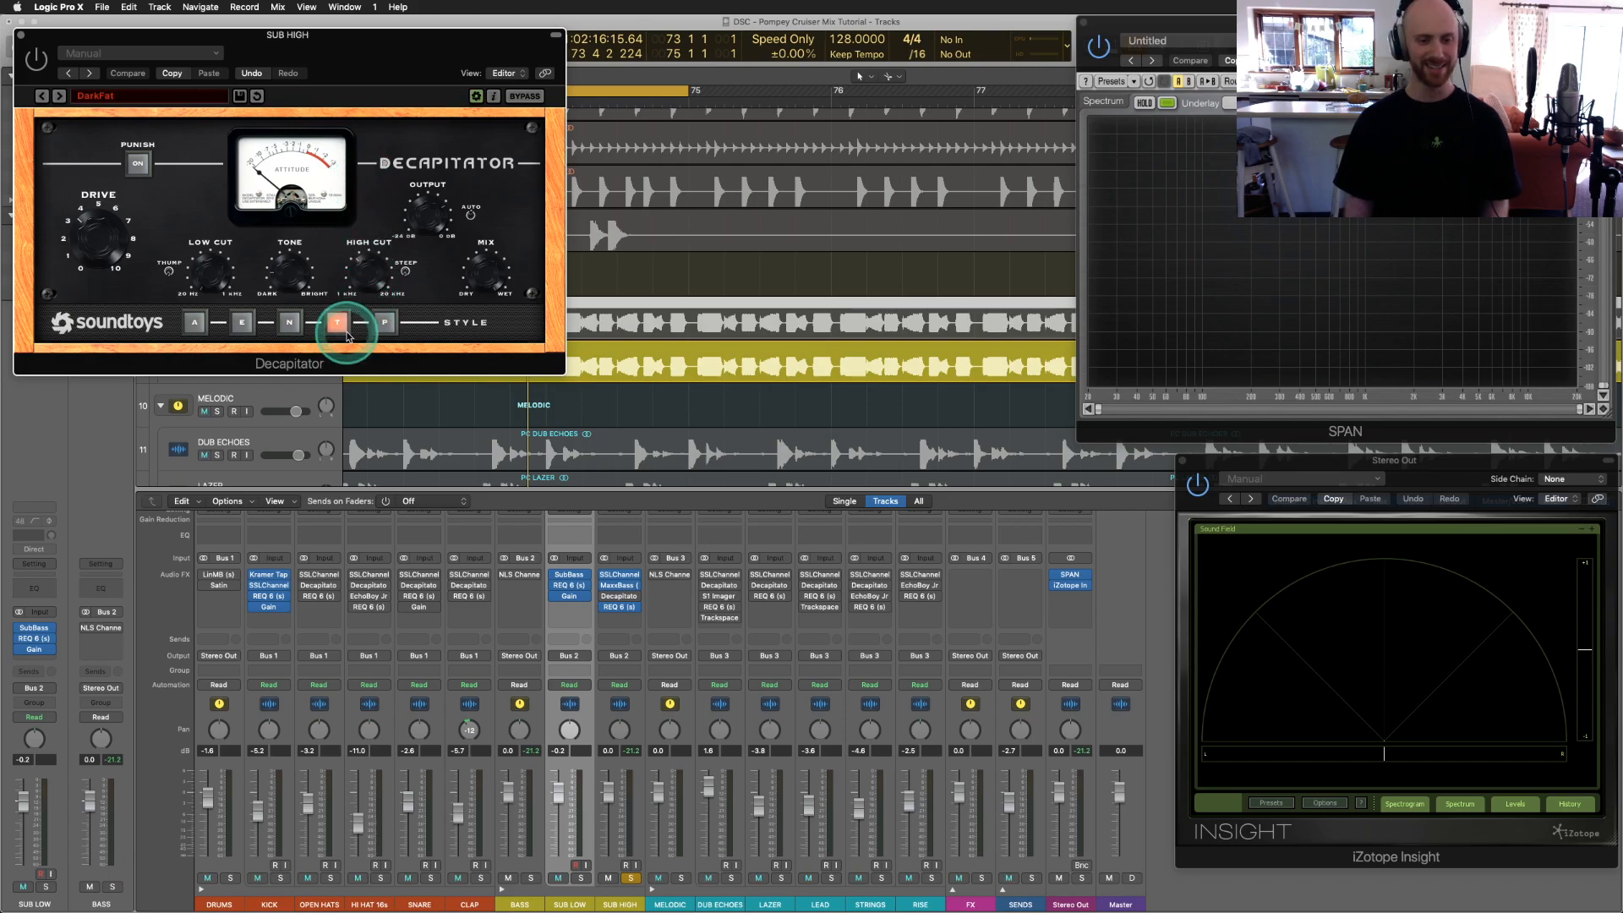
key("space")
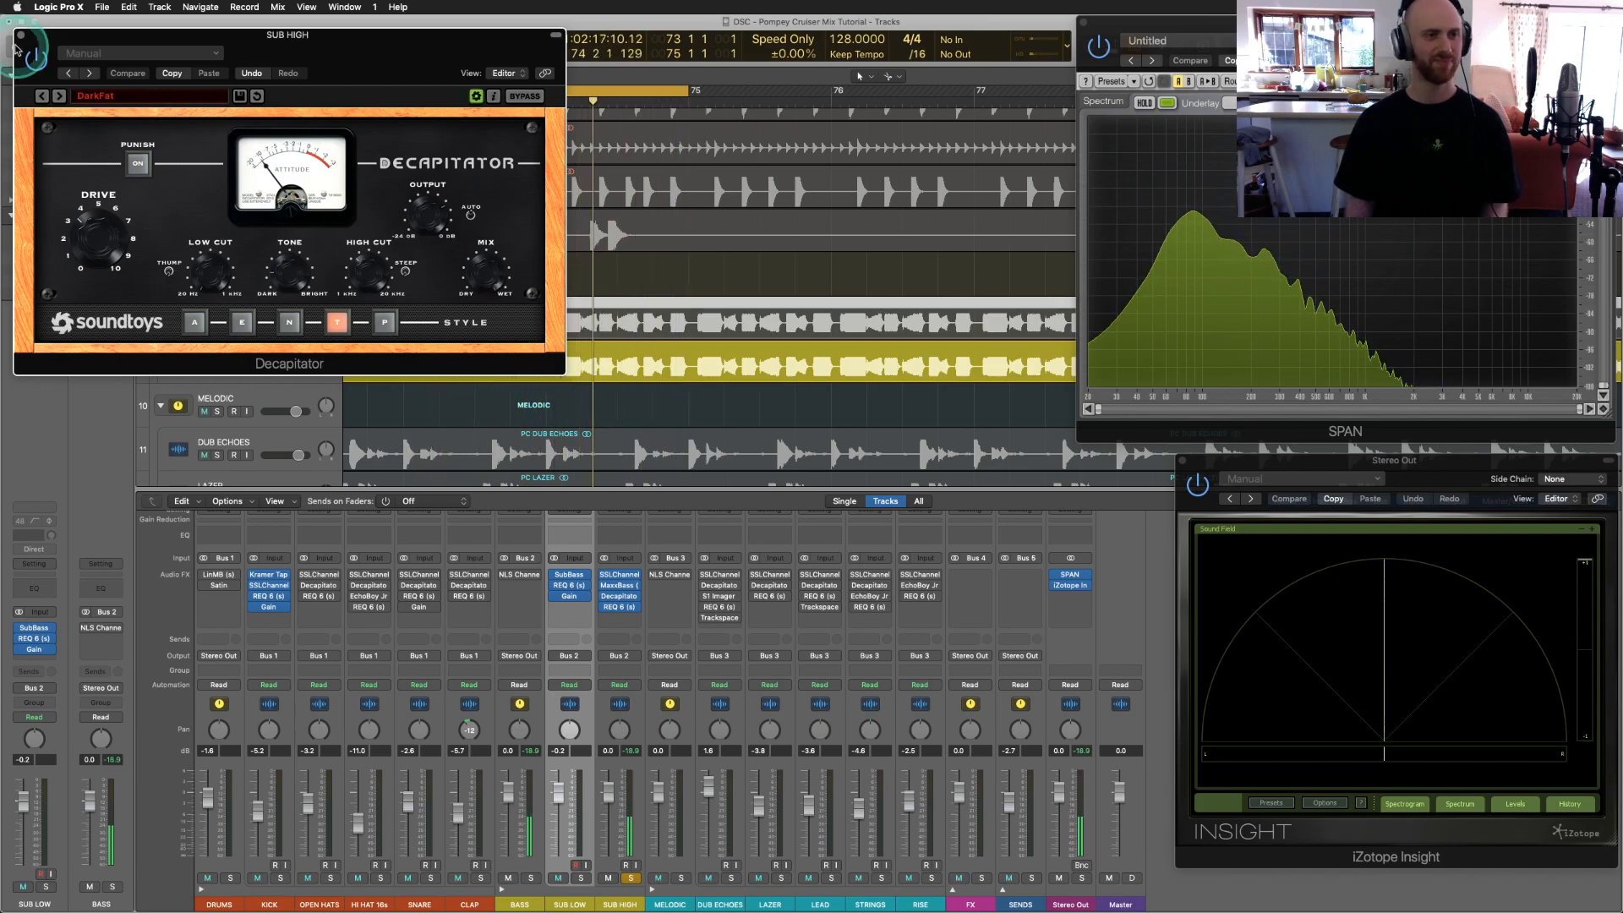
left_click(21, 37)
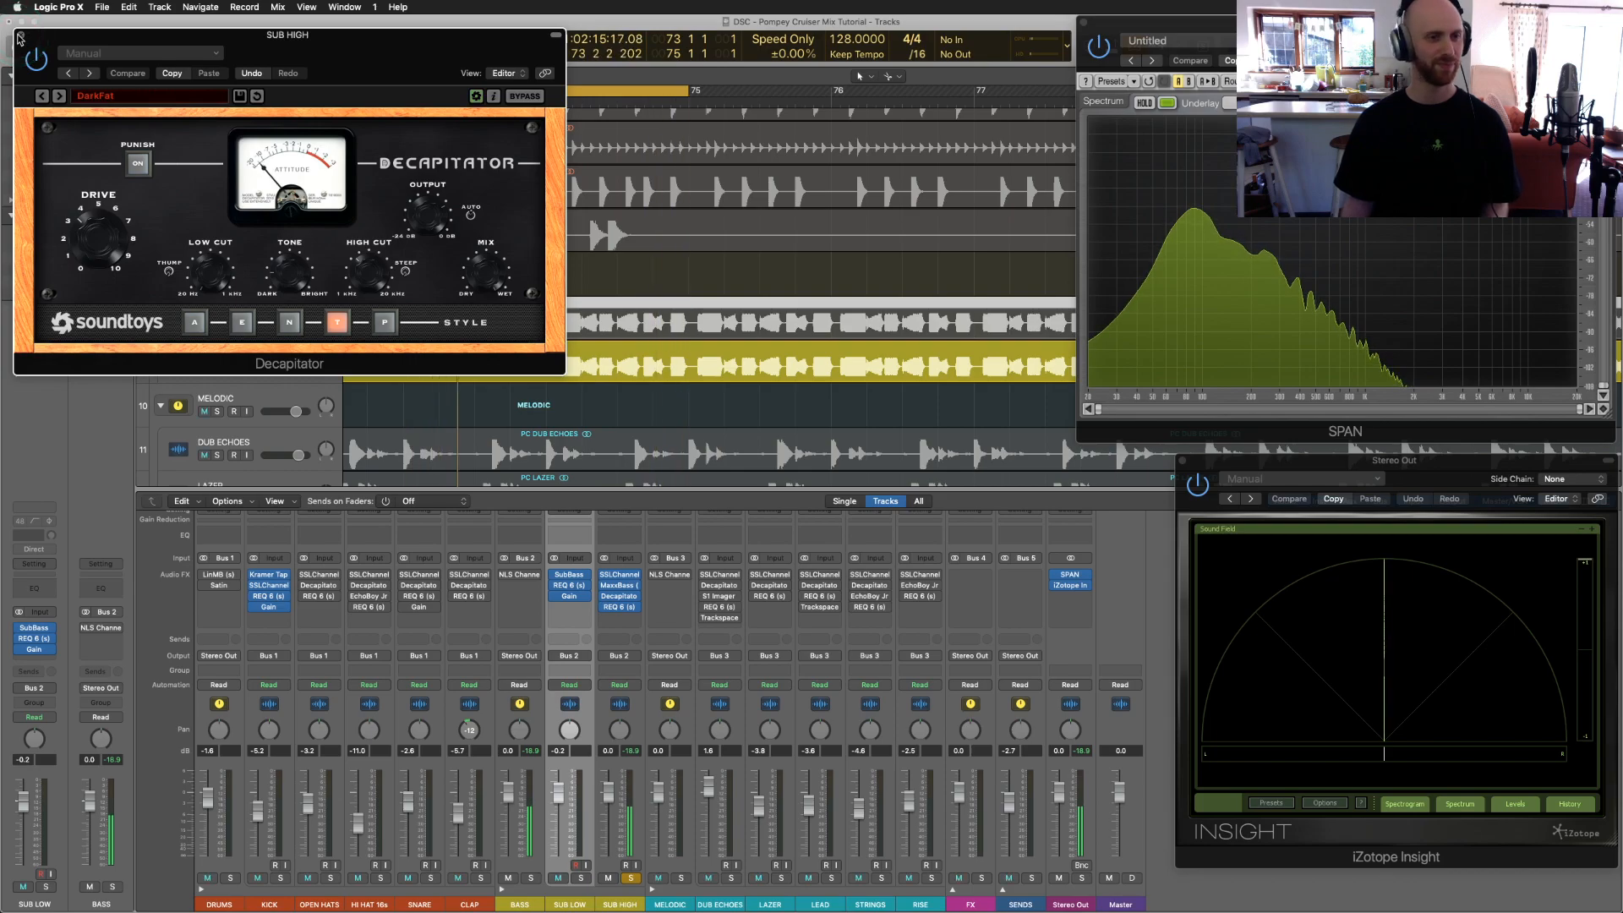
left_click(21, 37)
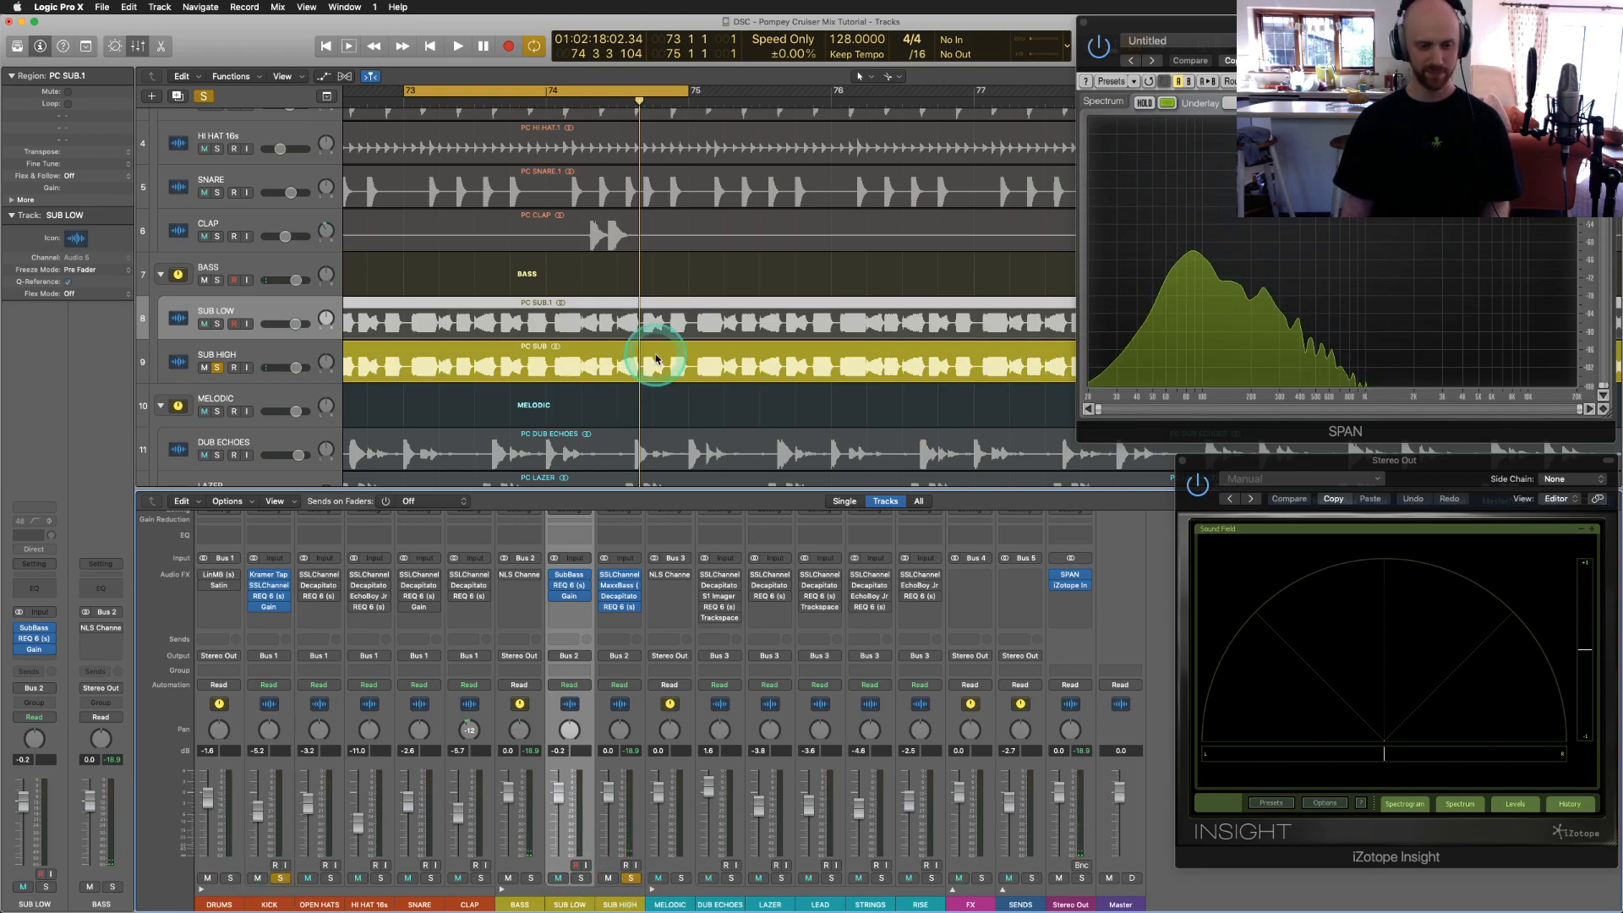
Step: Solo SUB LOW instead of SUB HIGH and raise the KICK fader to about -4.7 dB
key("space")
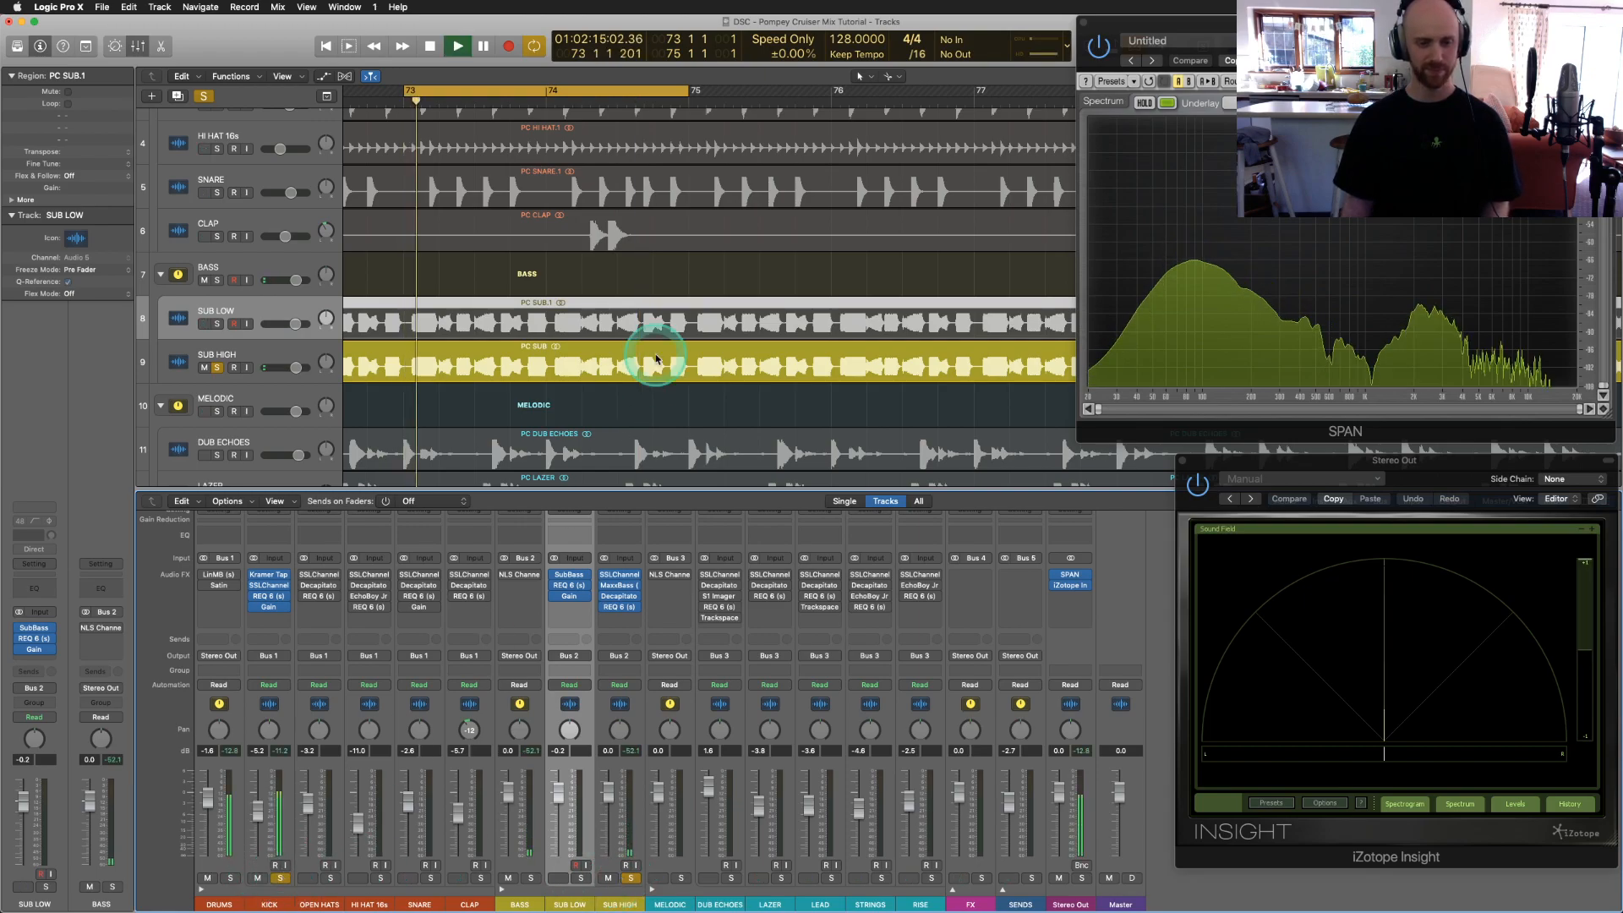
left_click(581, 879)
left_click(631, 879)
left_click_drag(257, 814, 245, 796)
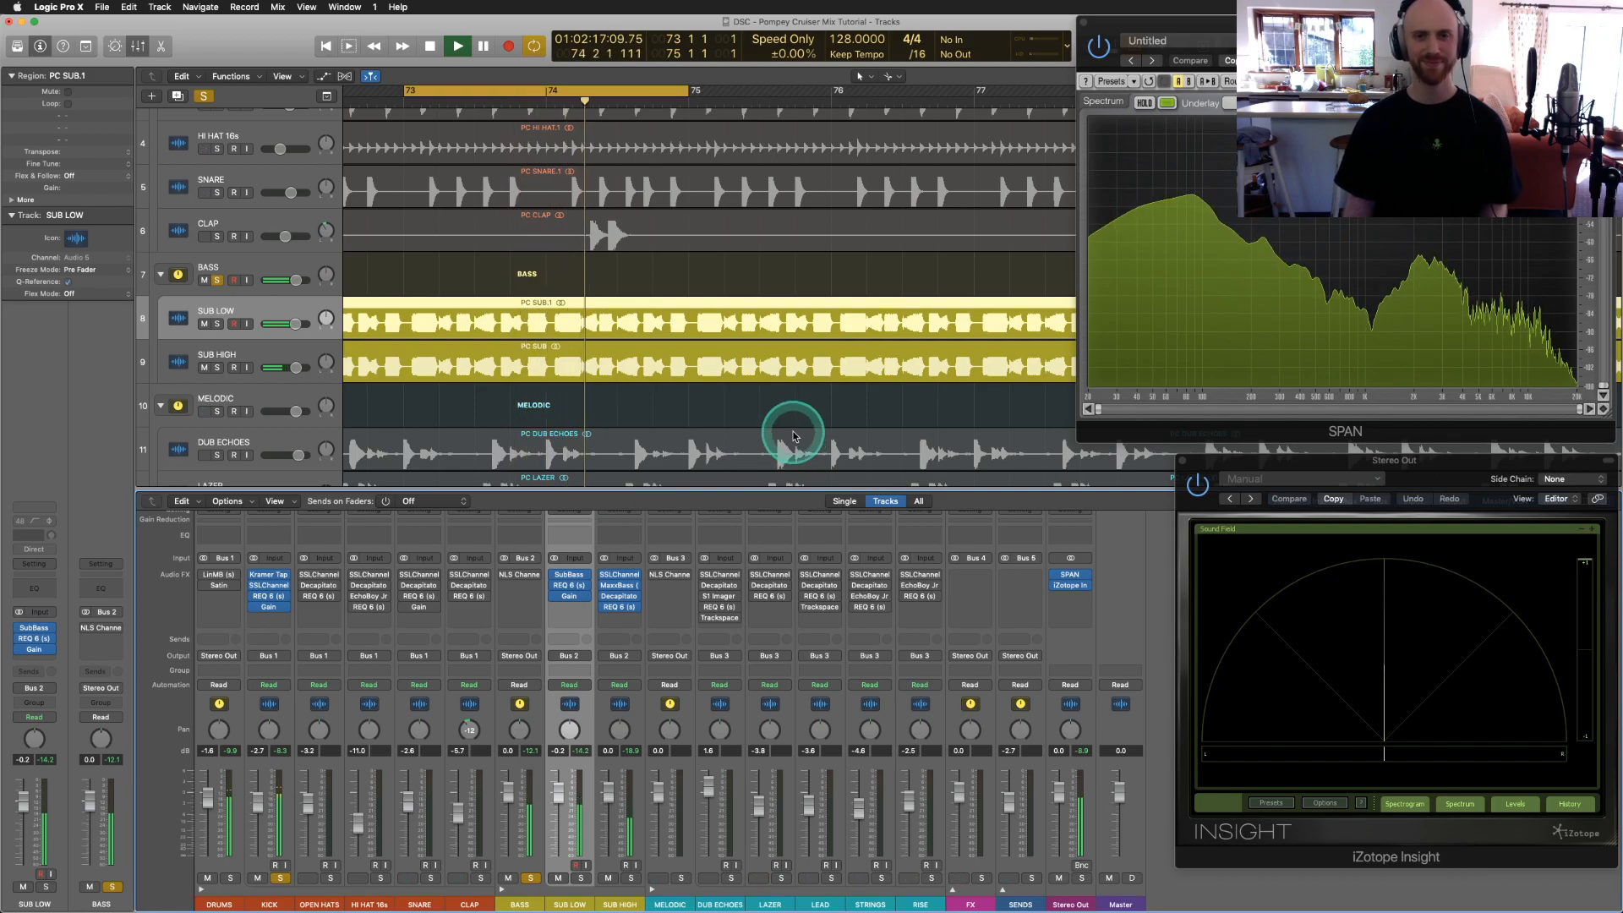
key("space")
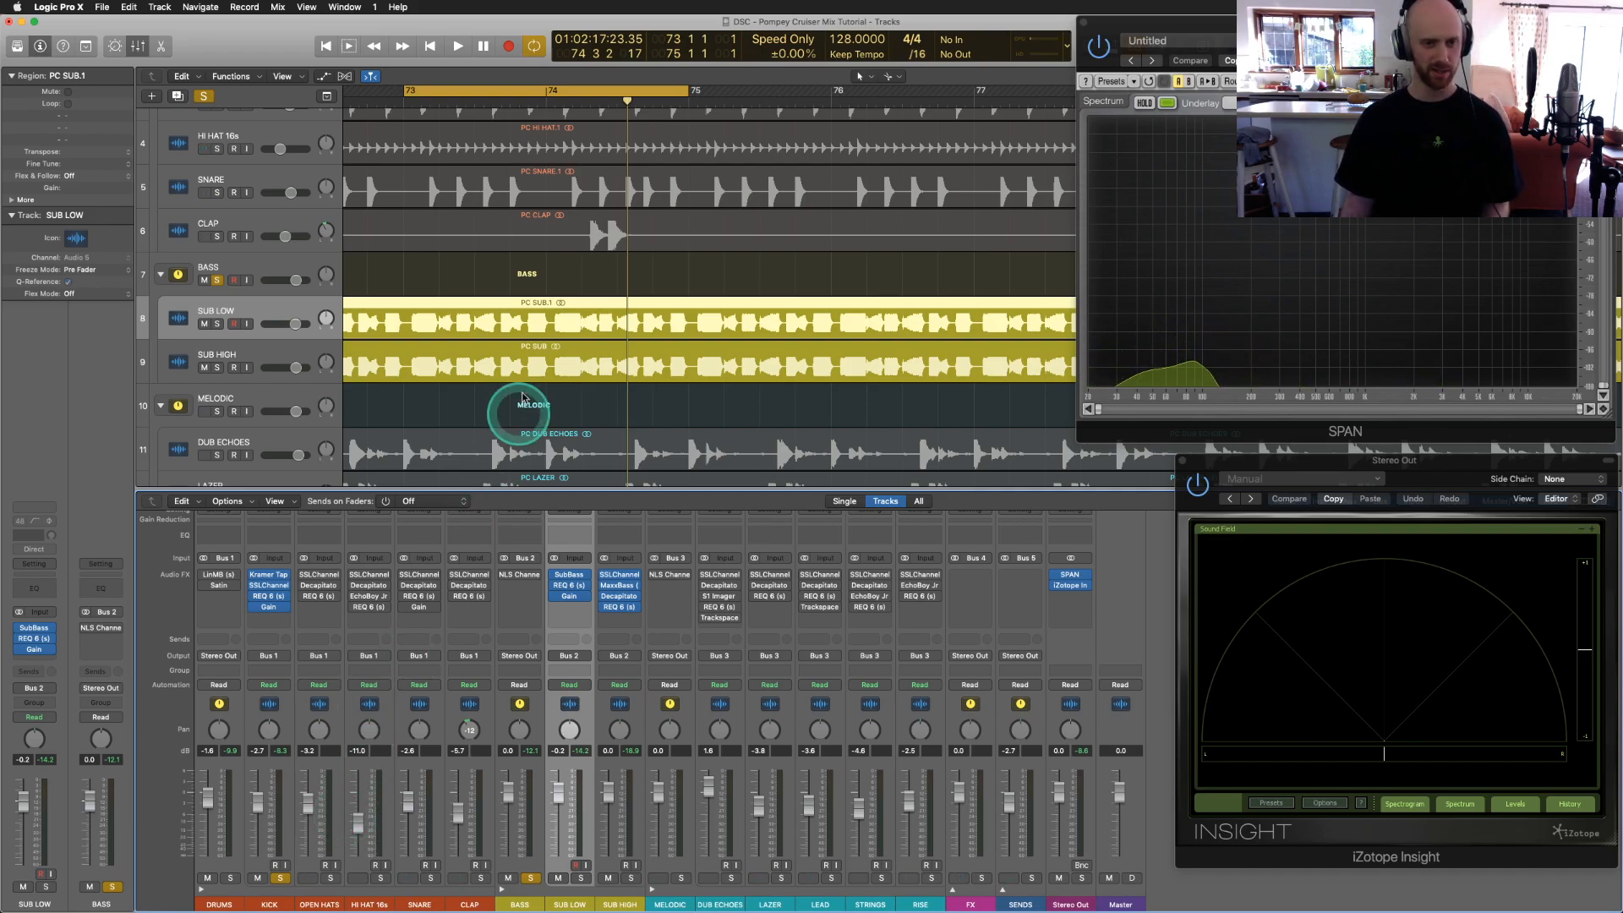
Step: Hide the mixer, close Insight, and move the SNARE track up beneath KICK
key("x")
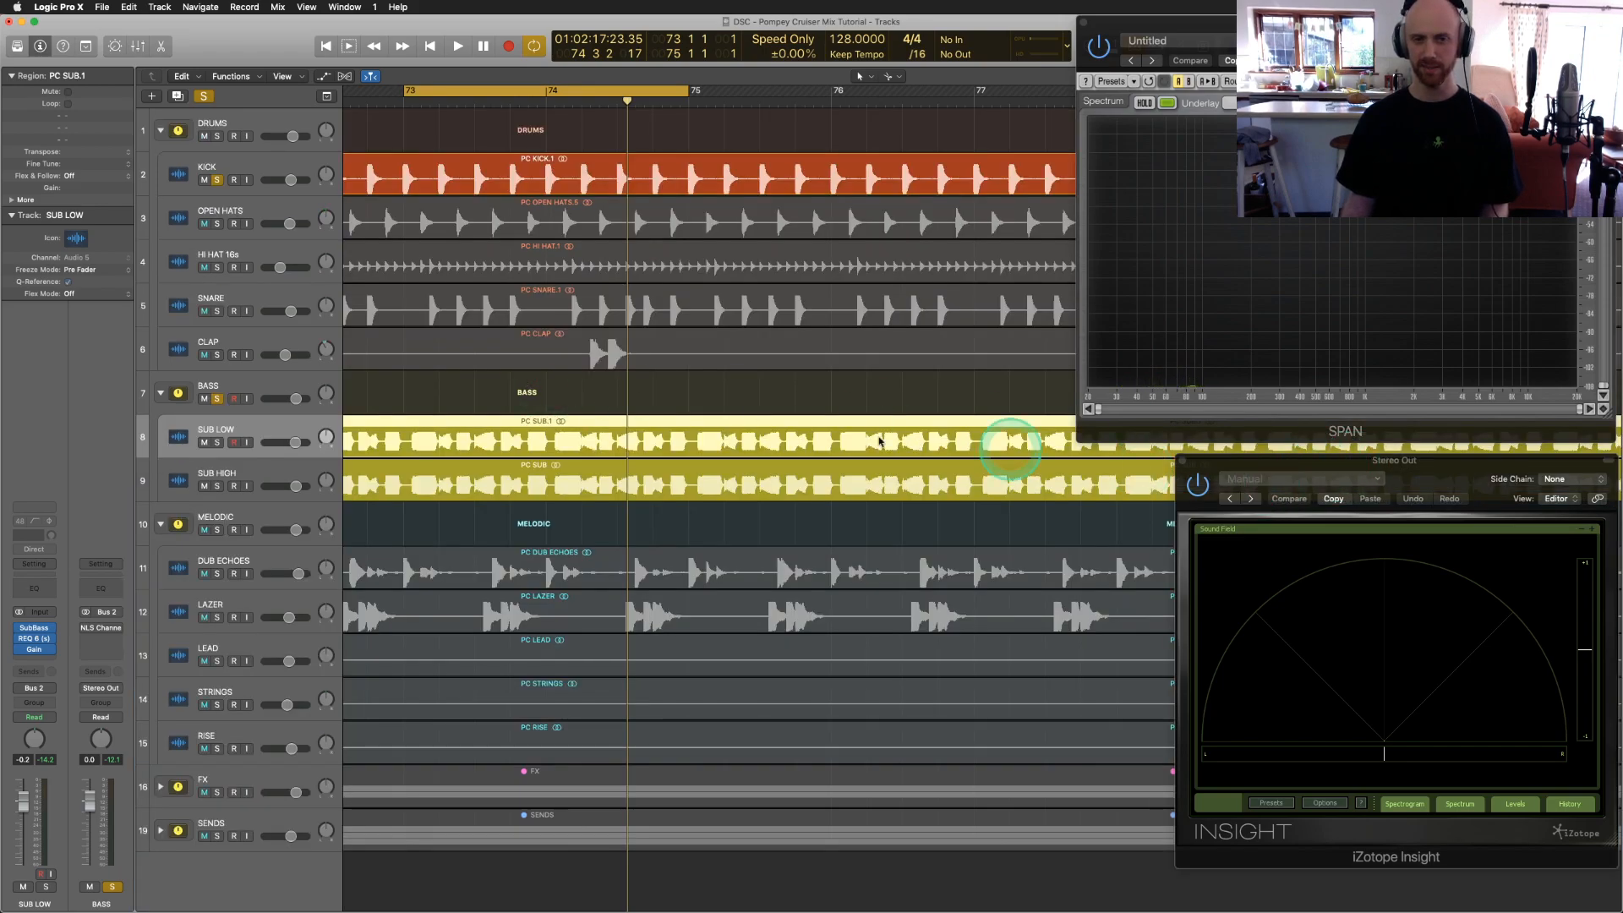
left_click(1181, 461)
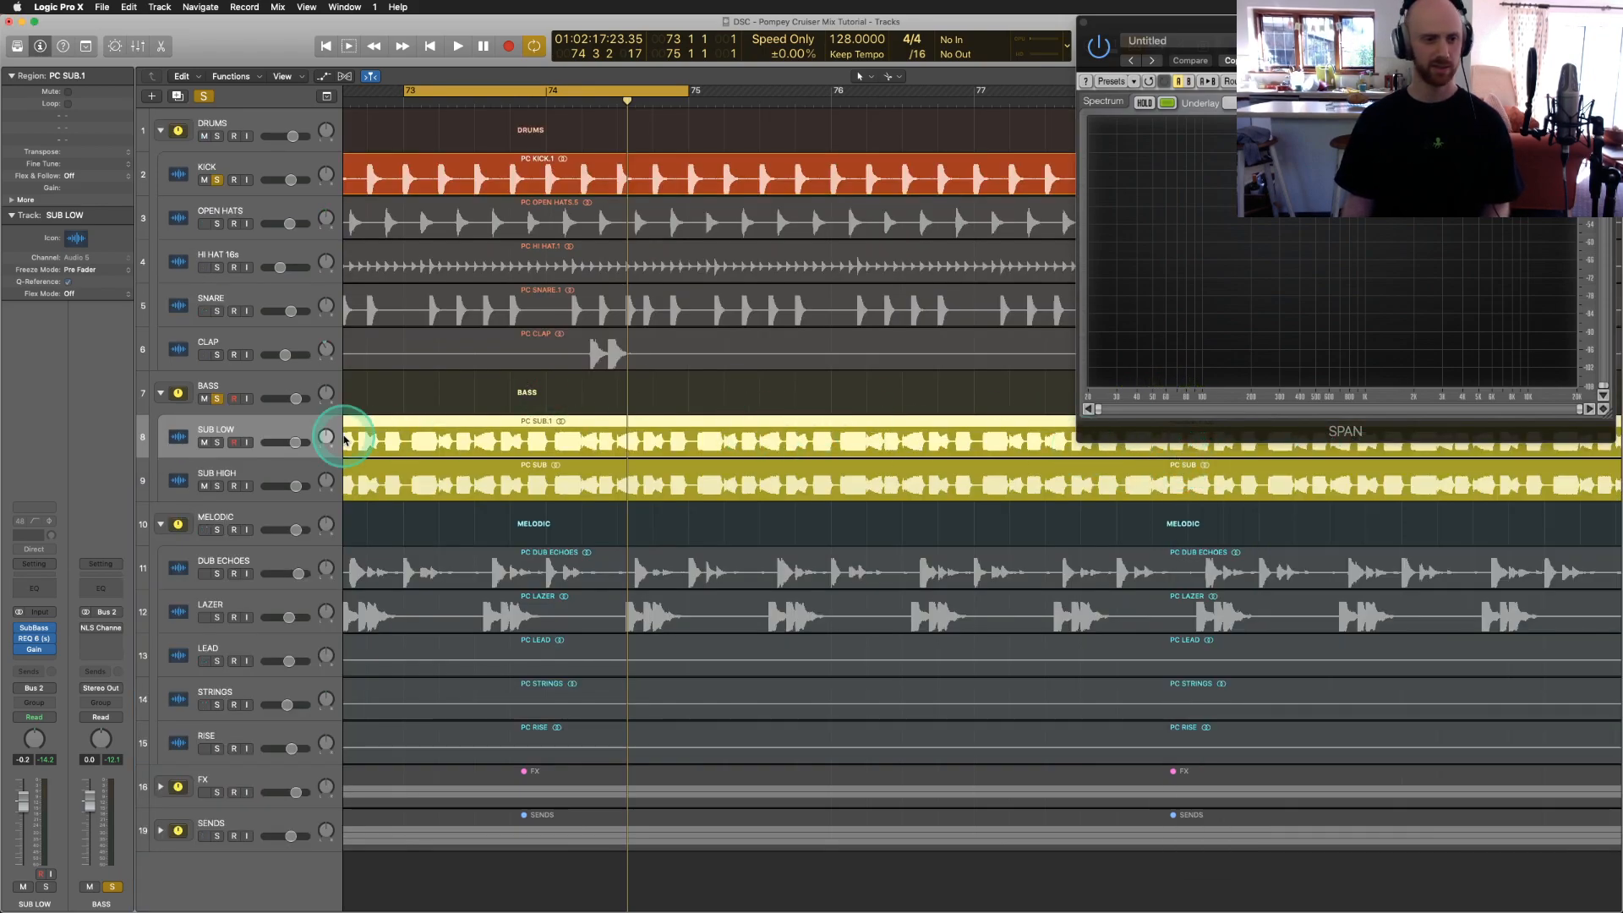
left_click(185, 303)
left_click_drag(176, 302, 188, 217)
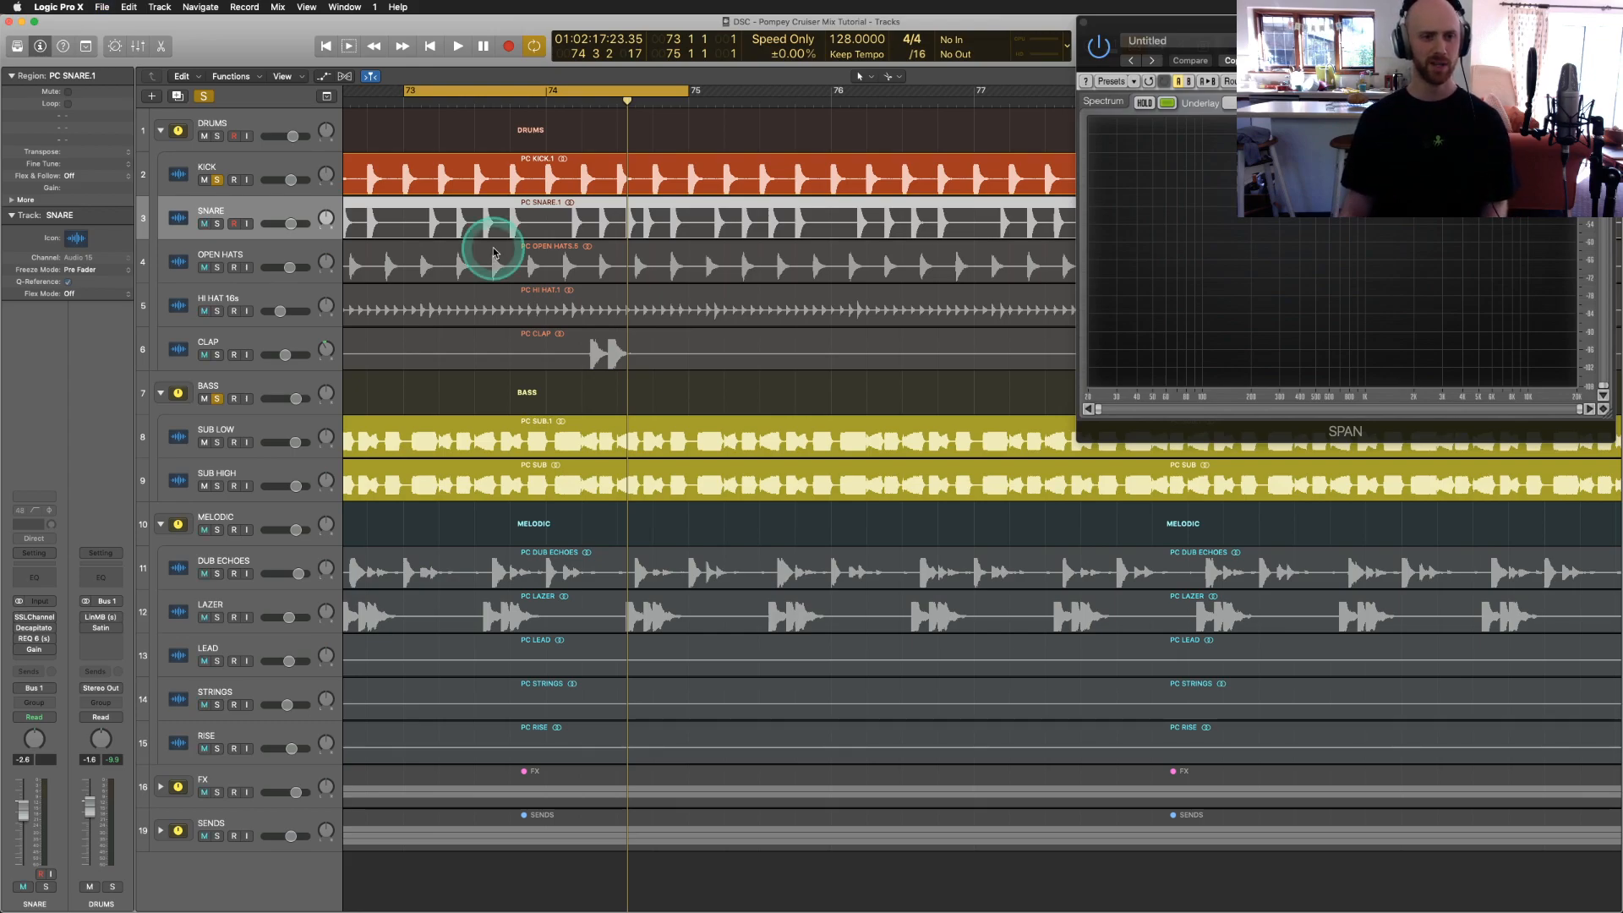
Step: Solo SNARE alone by unsoloing KICK and BASS, then play the loop
left_click(217, 224)
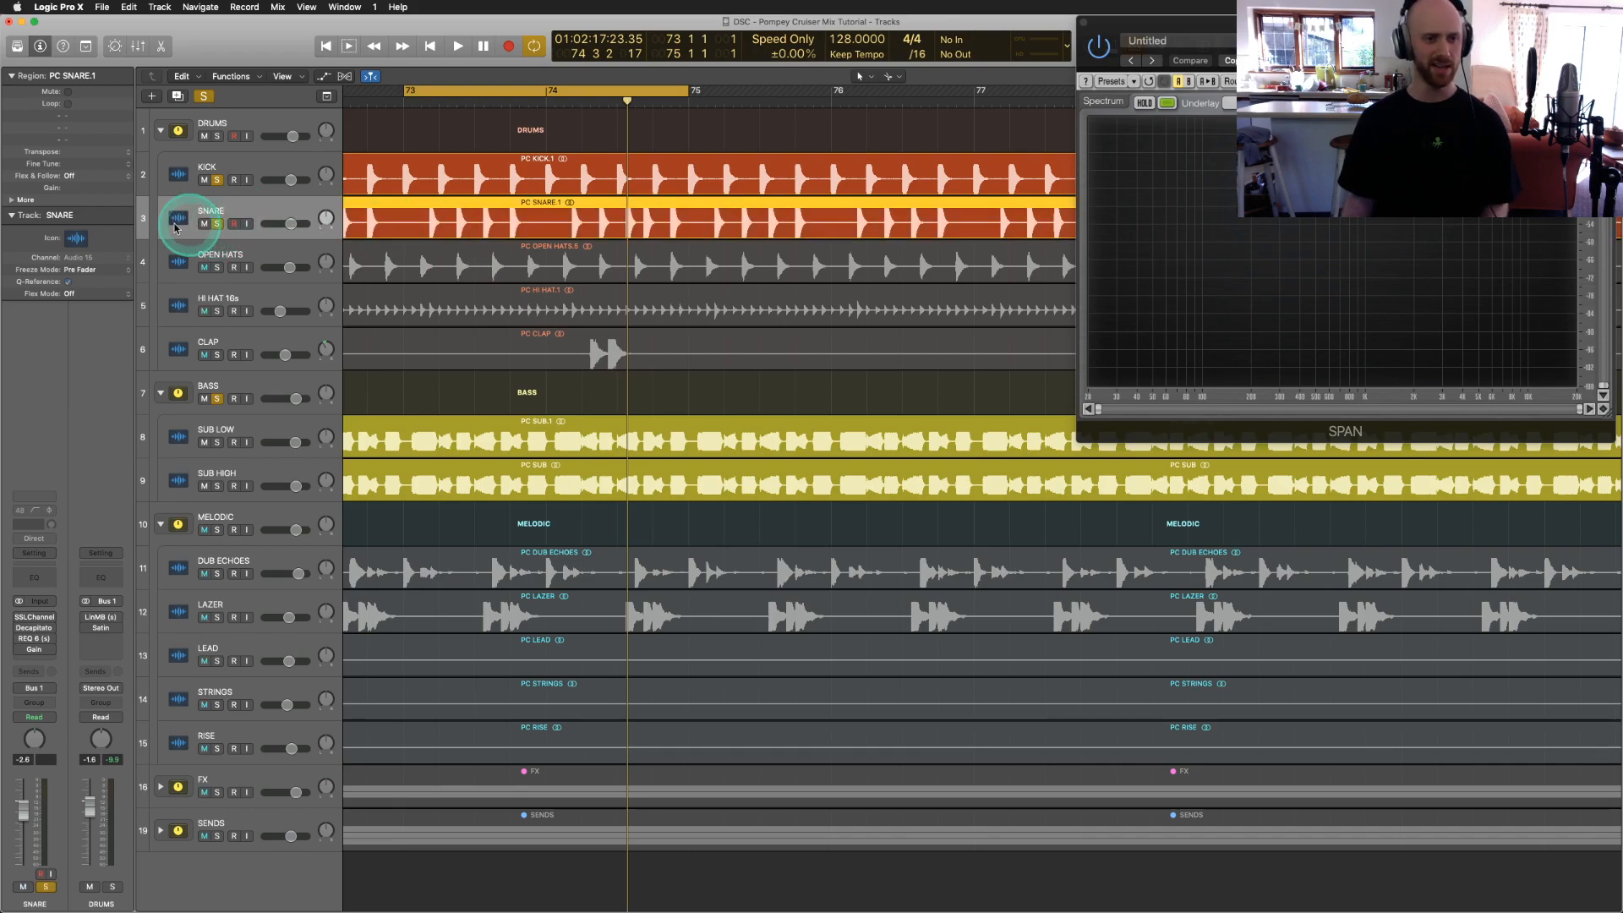
left_click(217, 180)
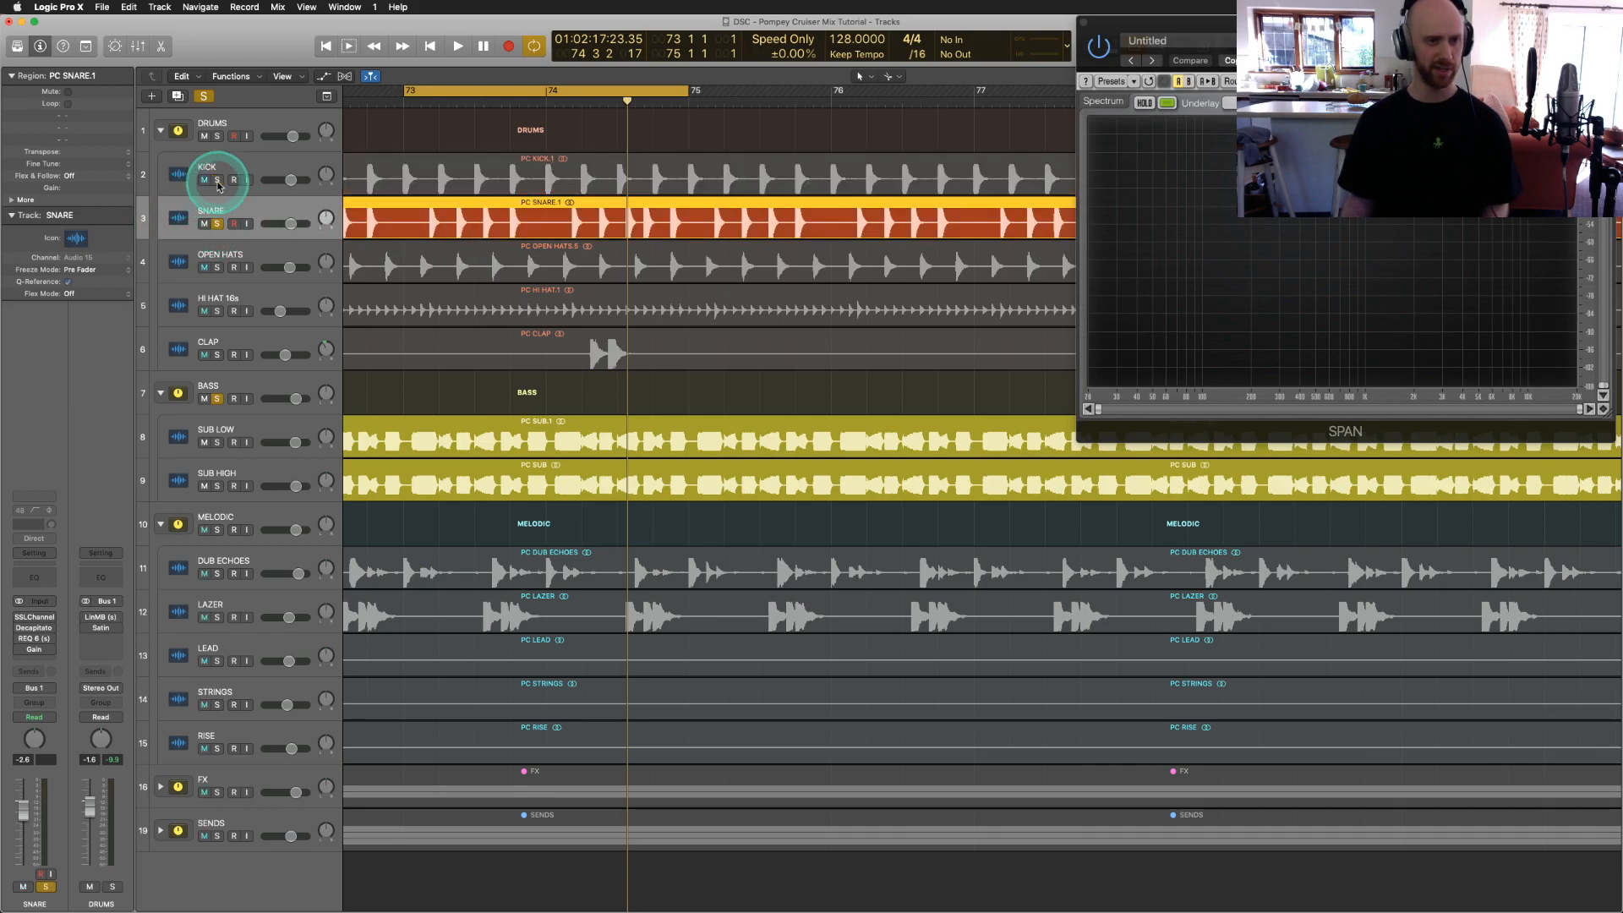
left_click(217, 399)
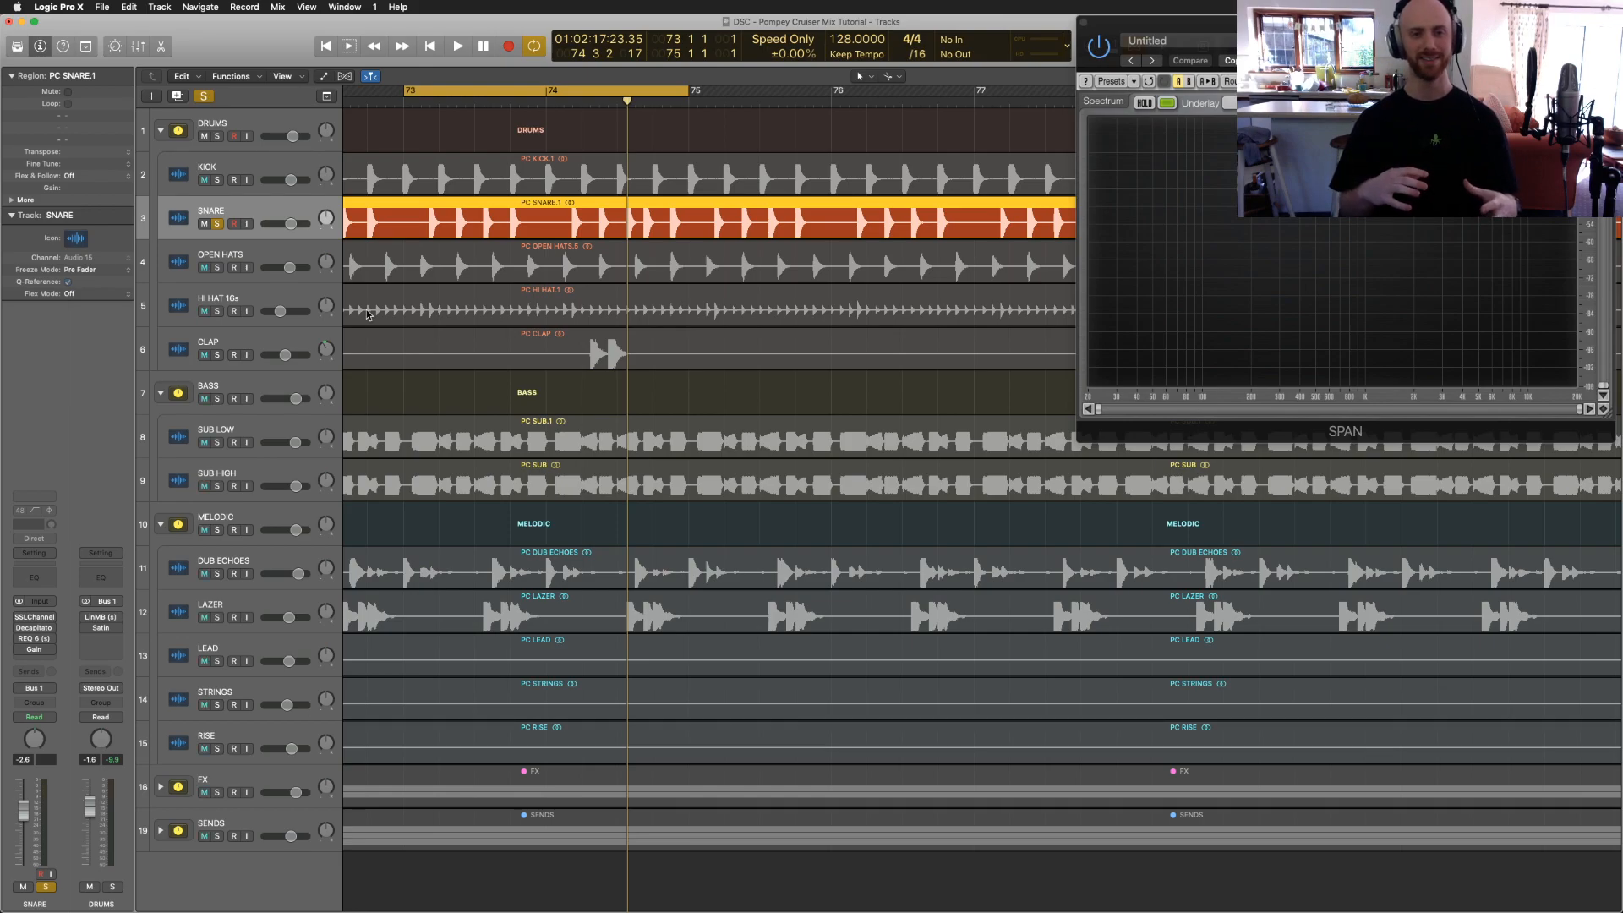
left_click(106, 196)
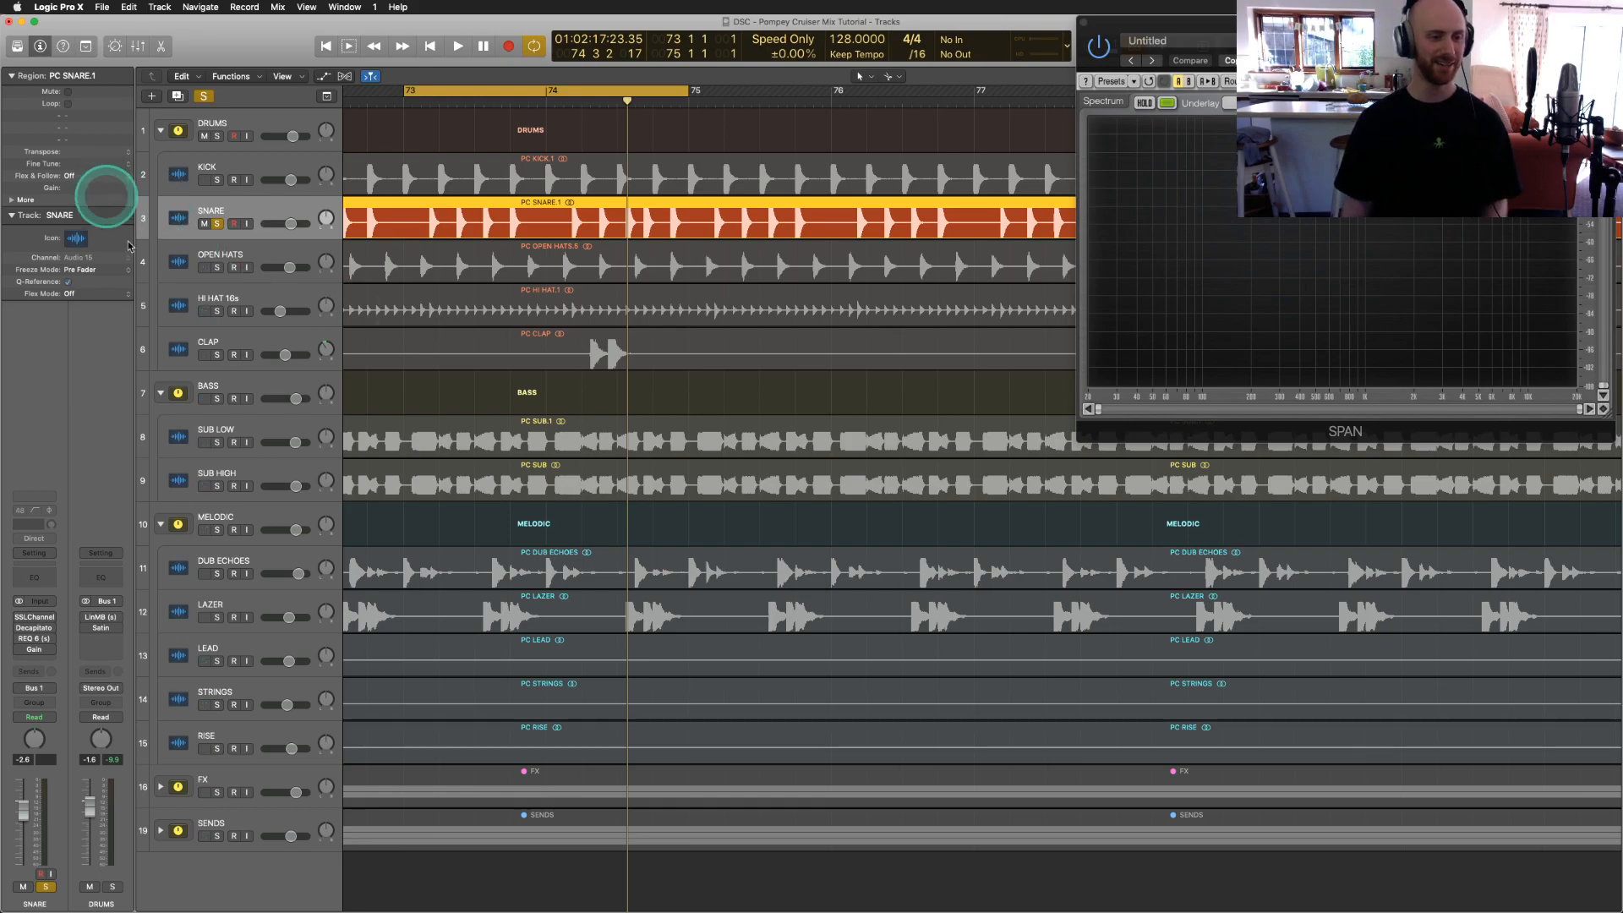
key("space")
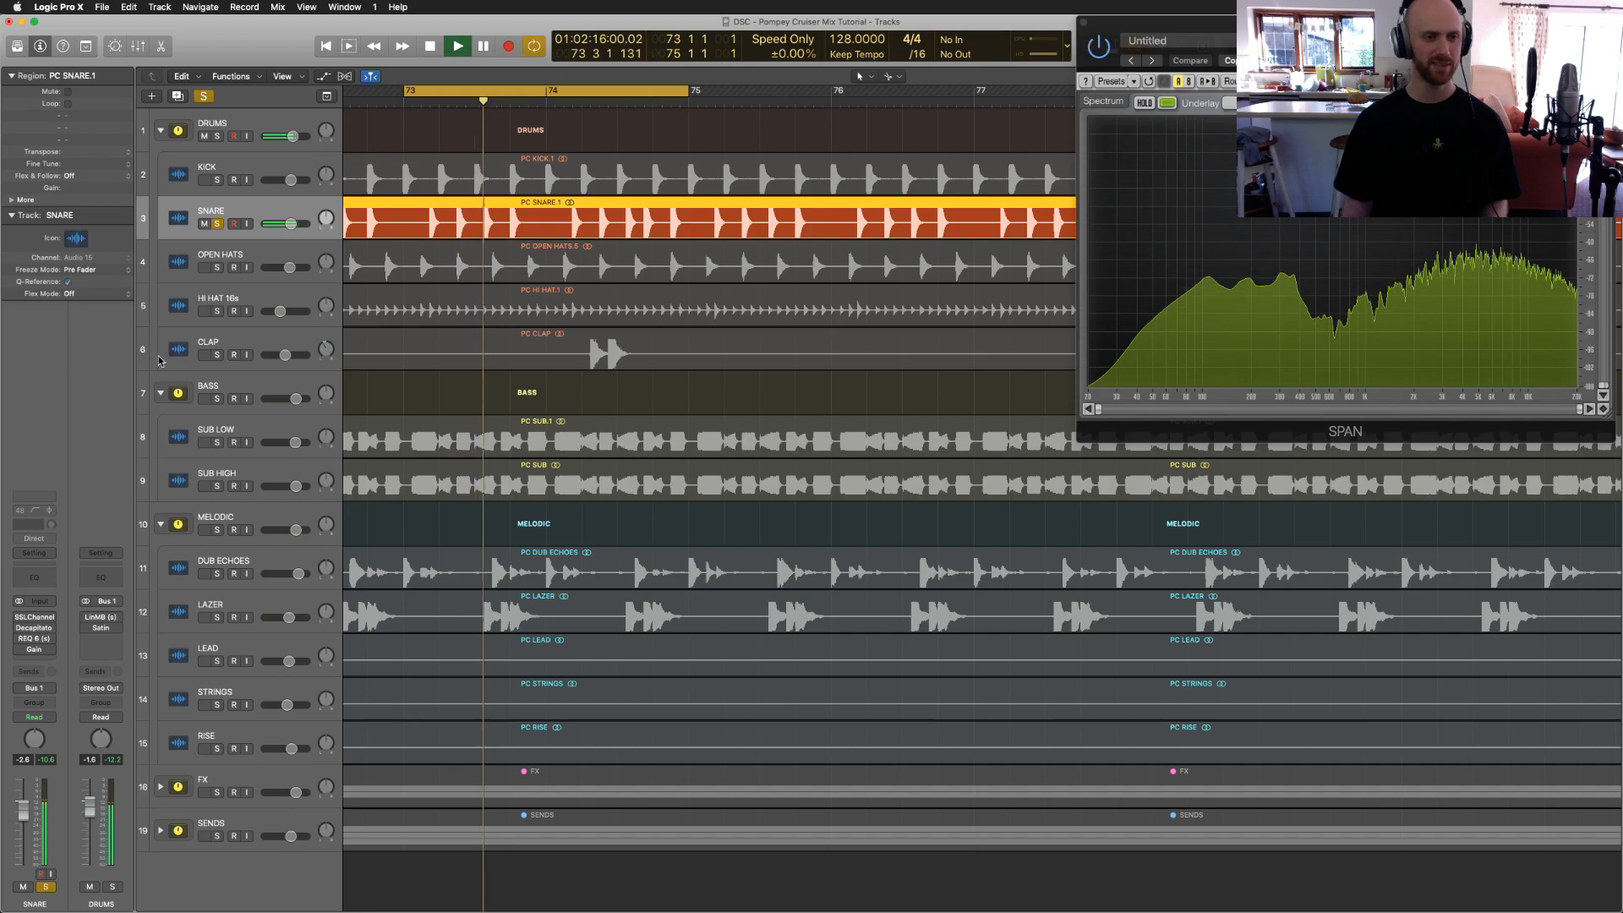
Step: Open the snare's SSLChannel, move it aside, and try lowering the gate threshold, then undo
left_click(17, 623)
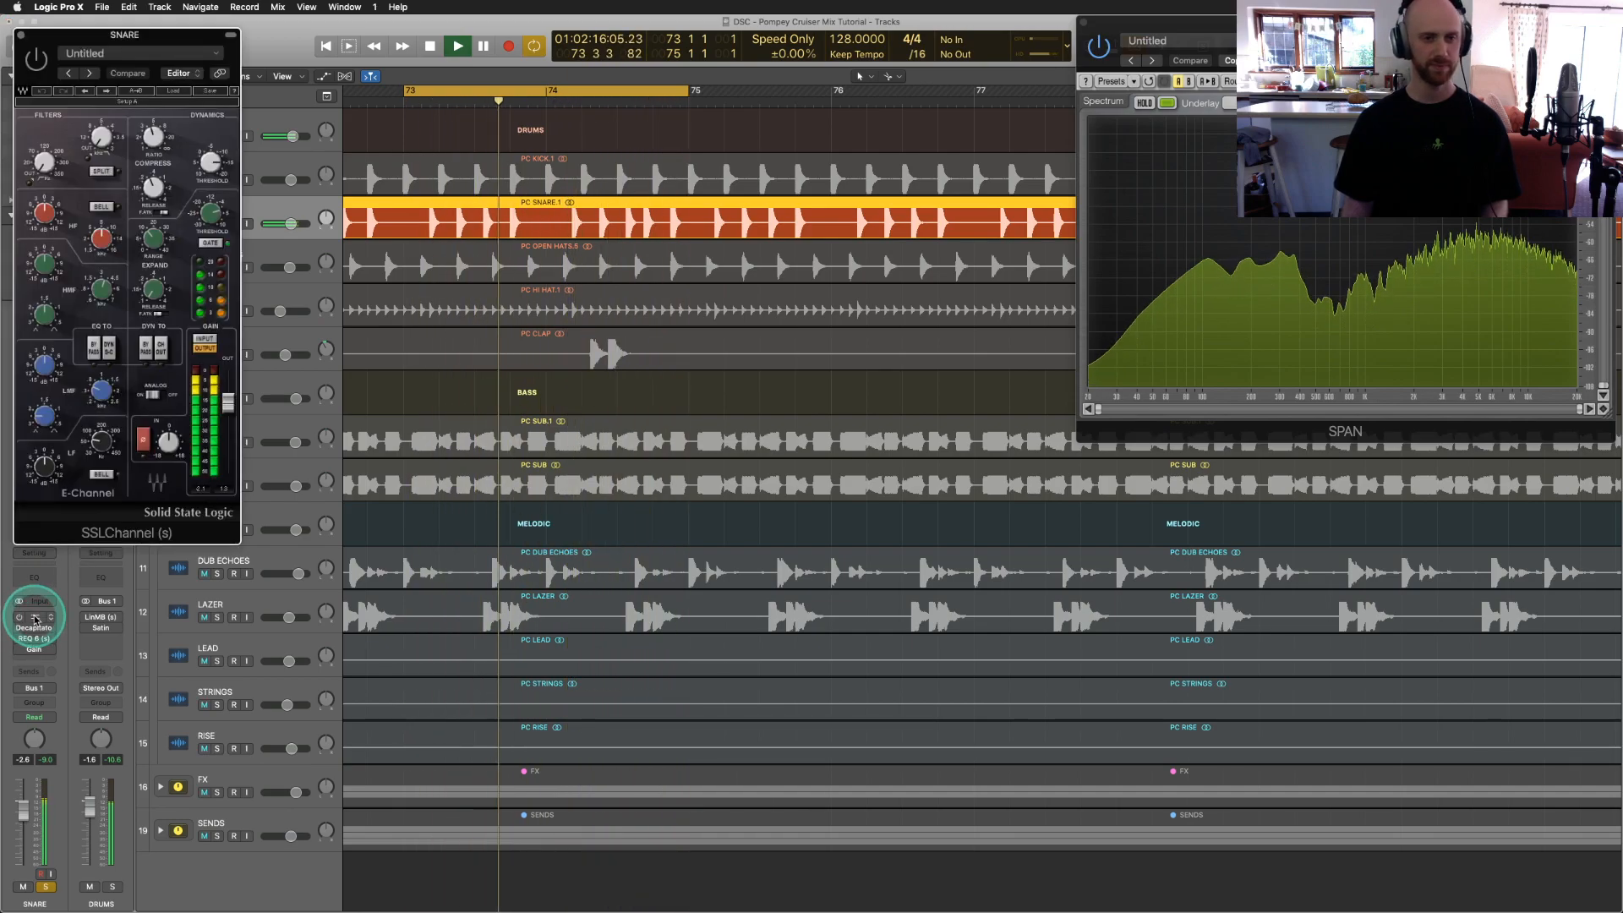
left_click_drag(119, 36, 404, 298)
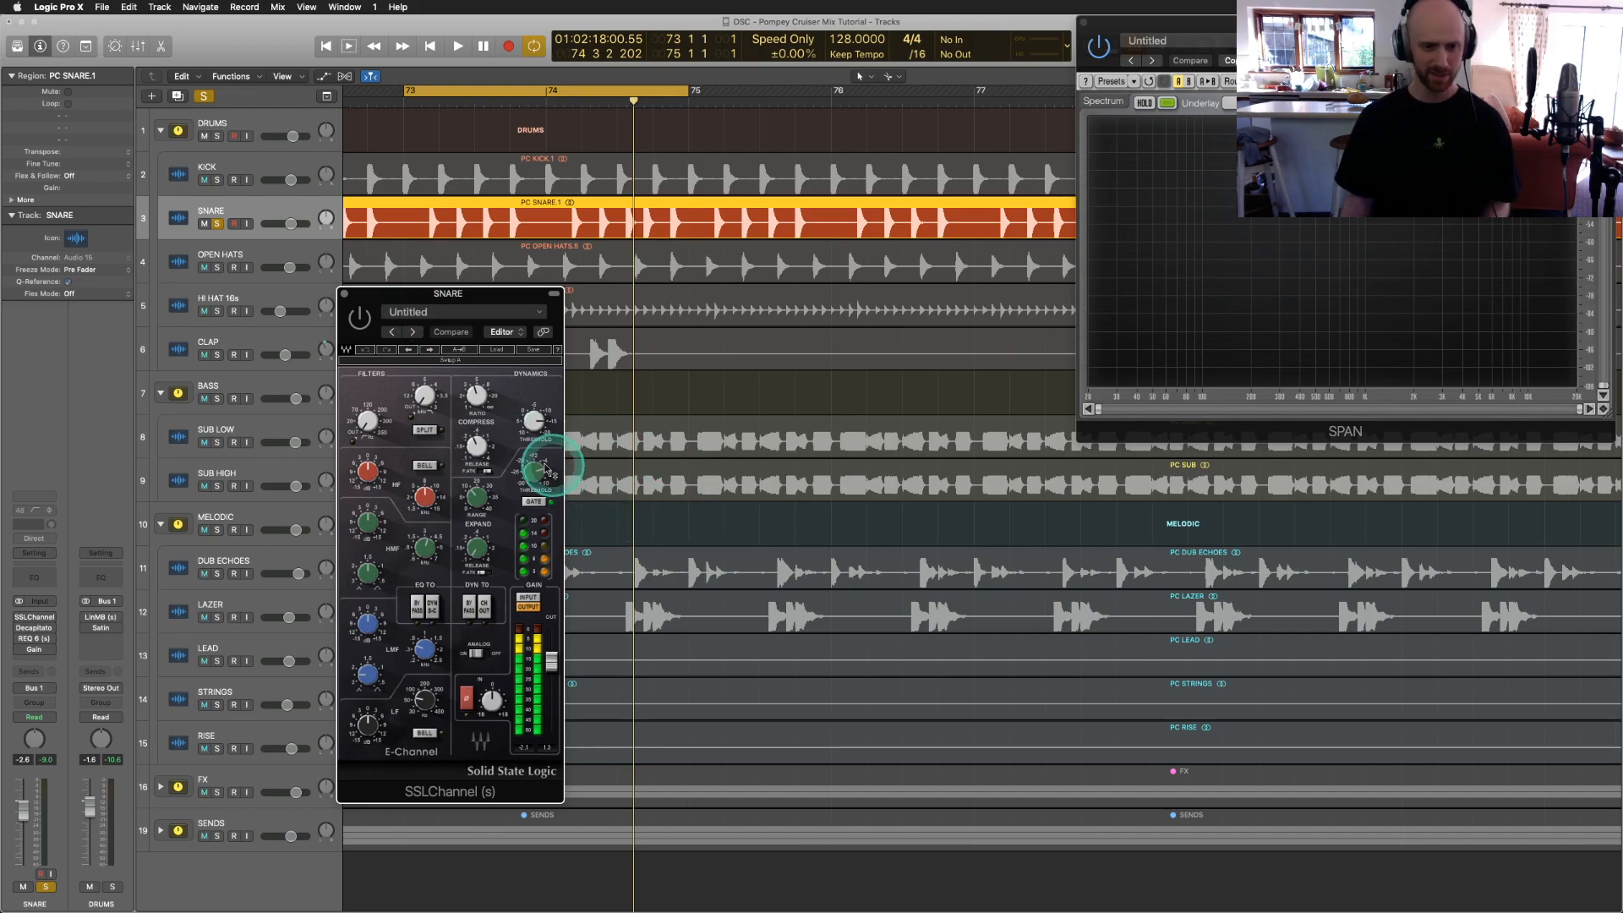
left_click_drag(533, 471, 558, 648)
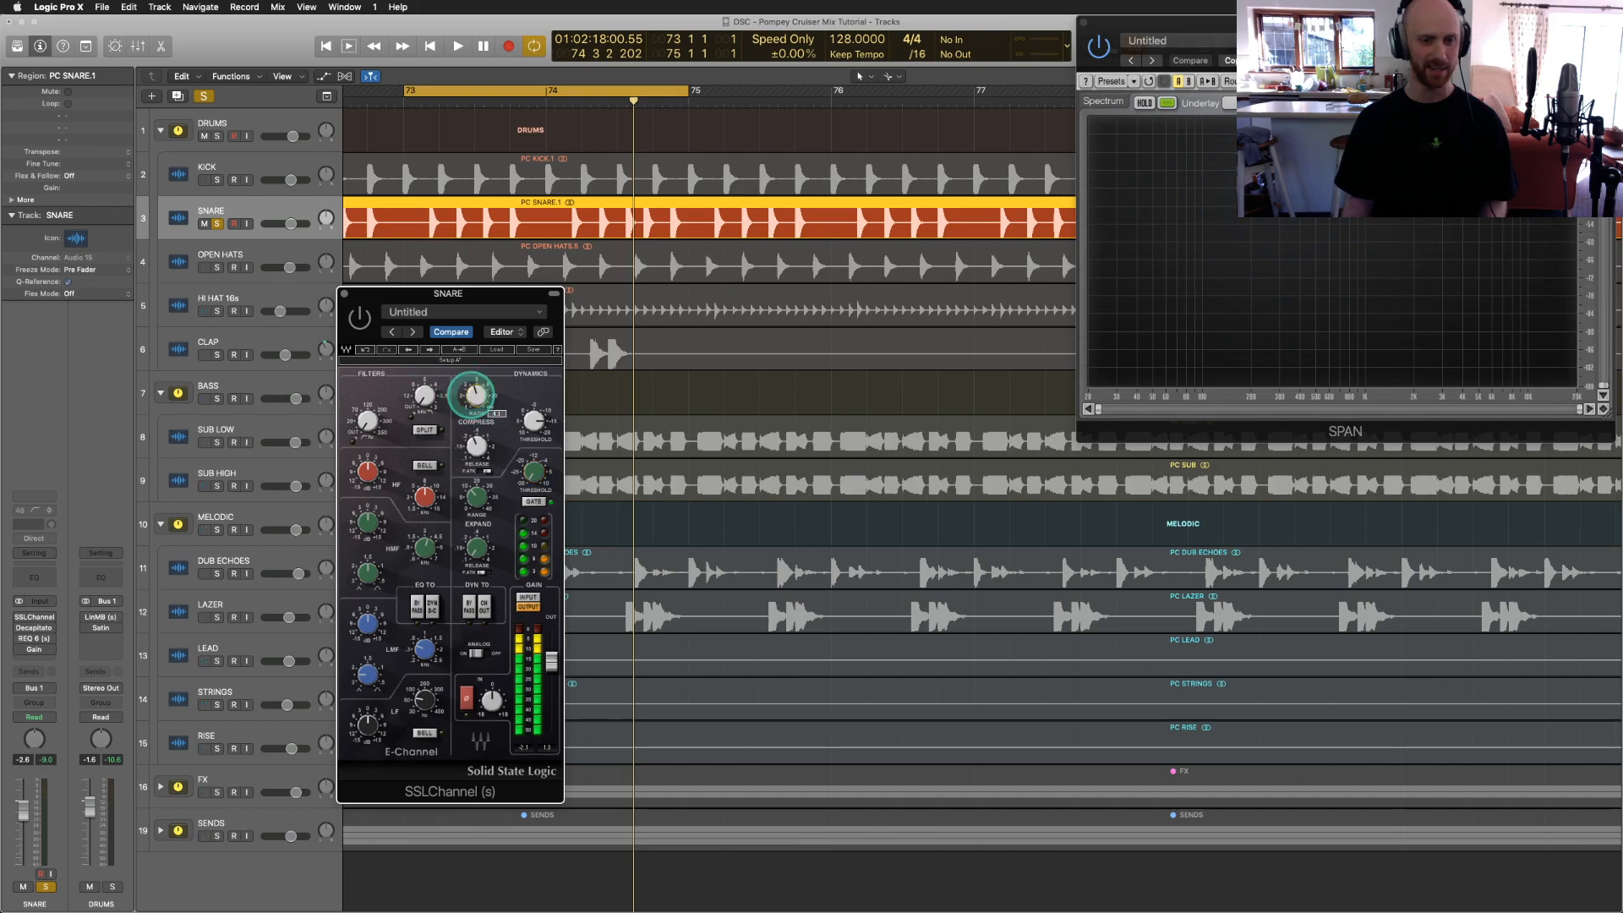
left_click(374, 353)
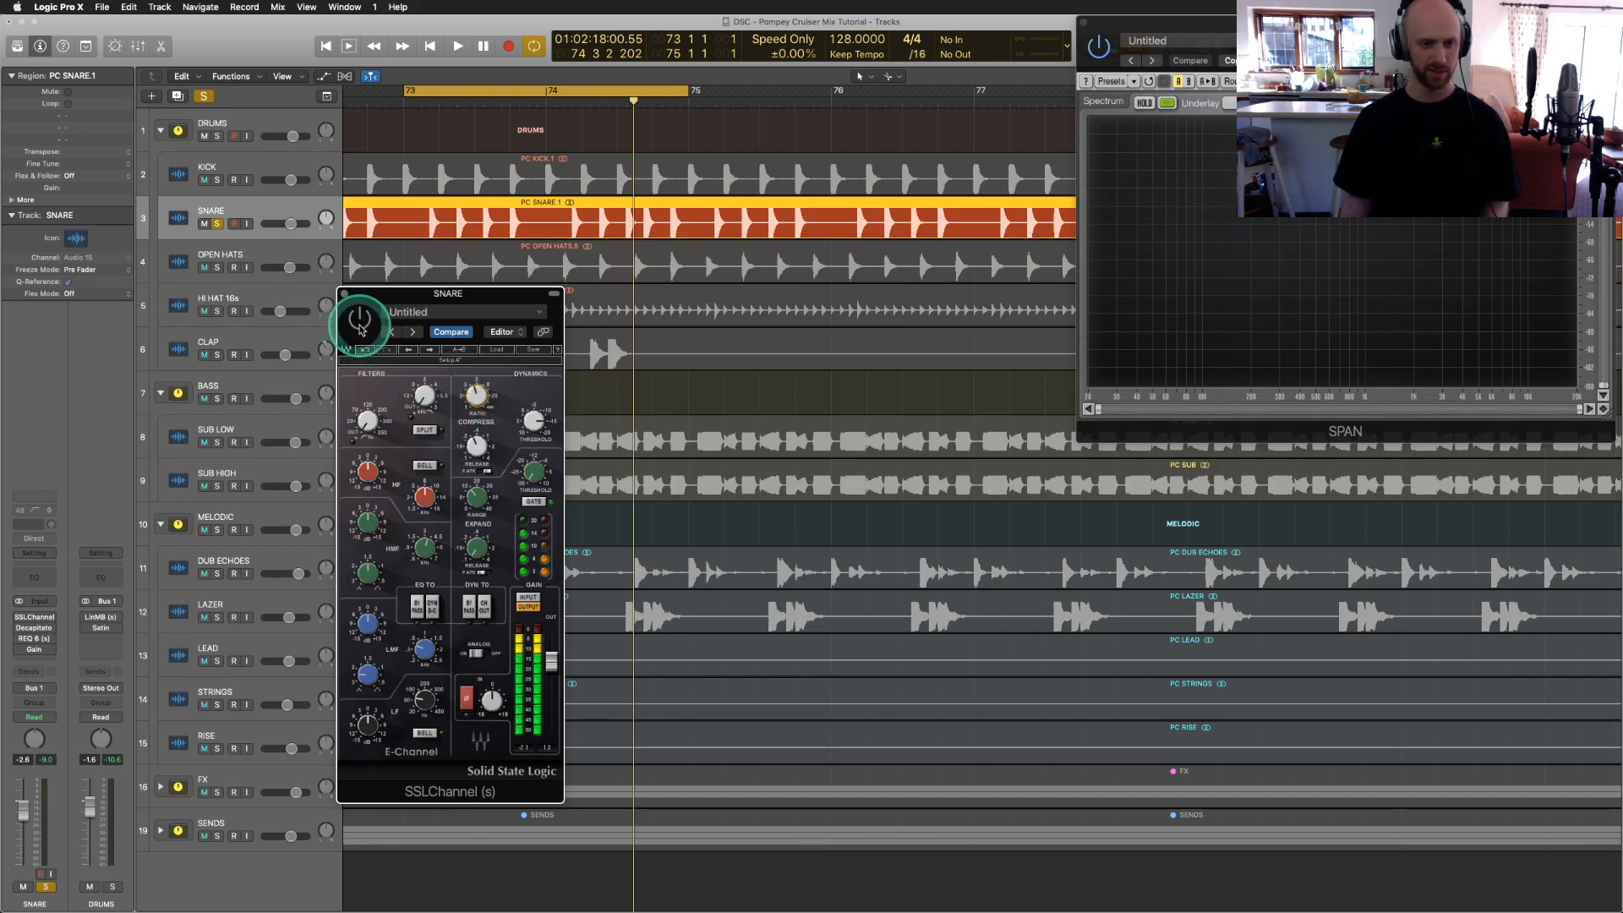
Step: Play the snare and compare SSLChannel bypassed versus active
key("space")
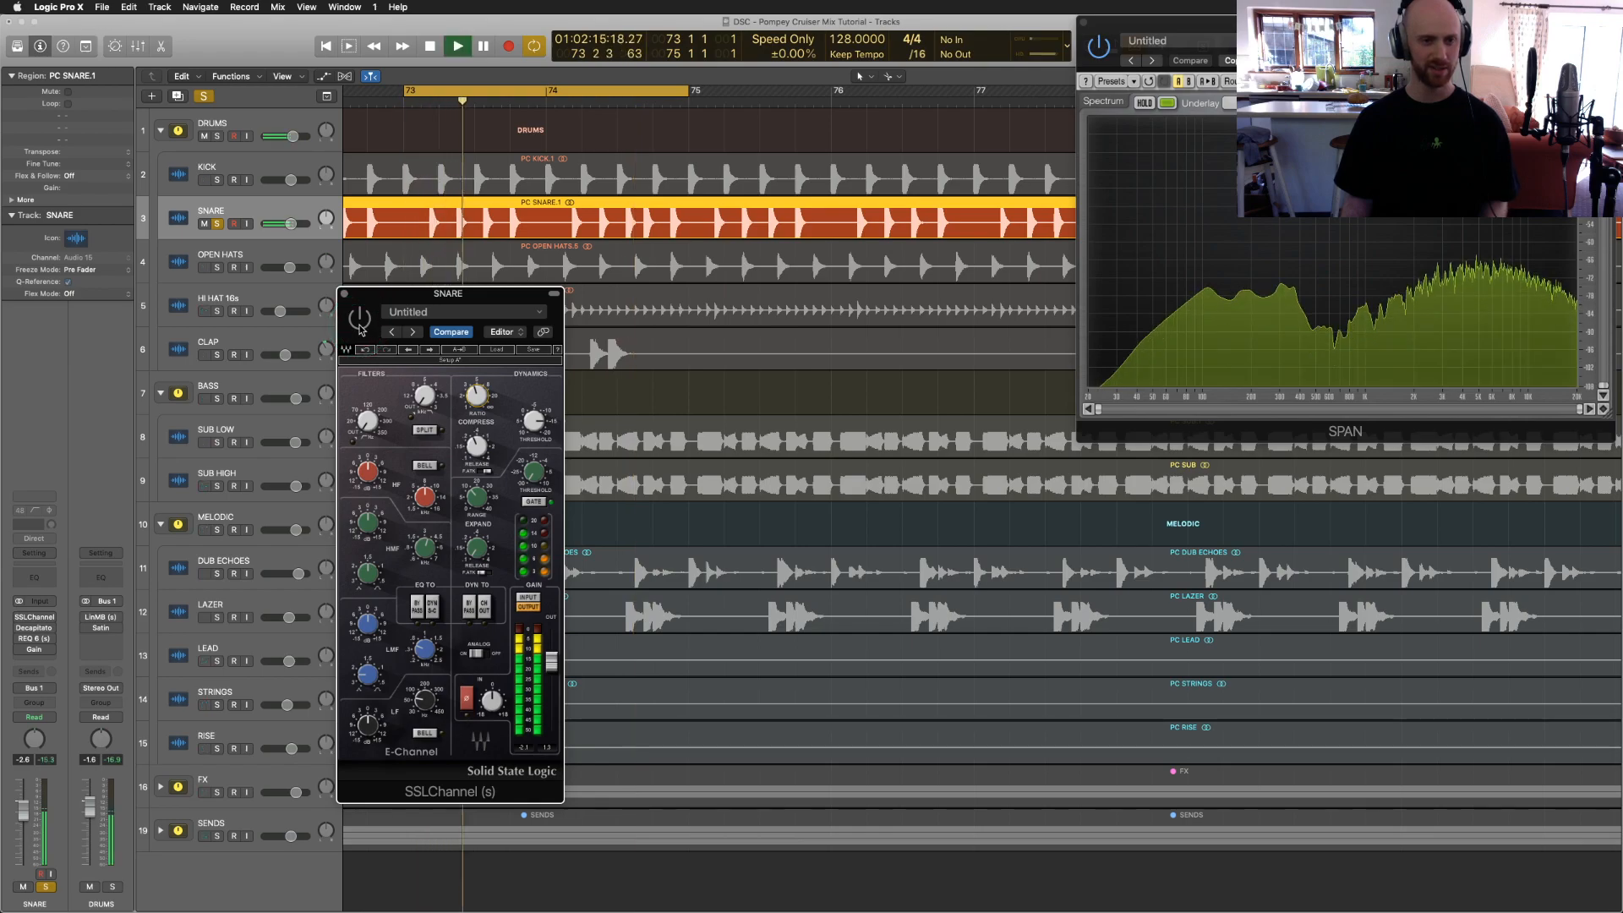
left_click(359, 319)
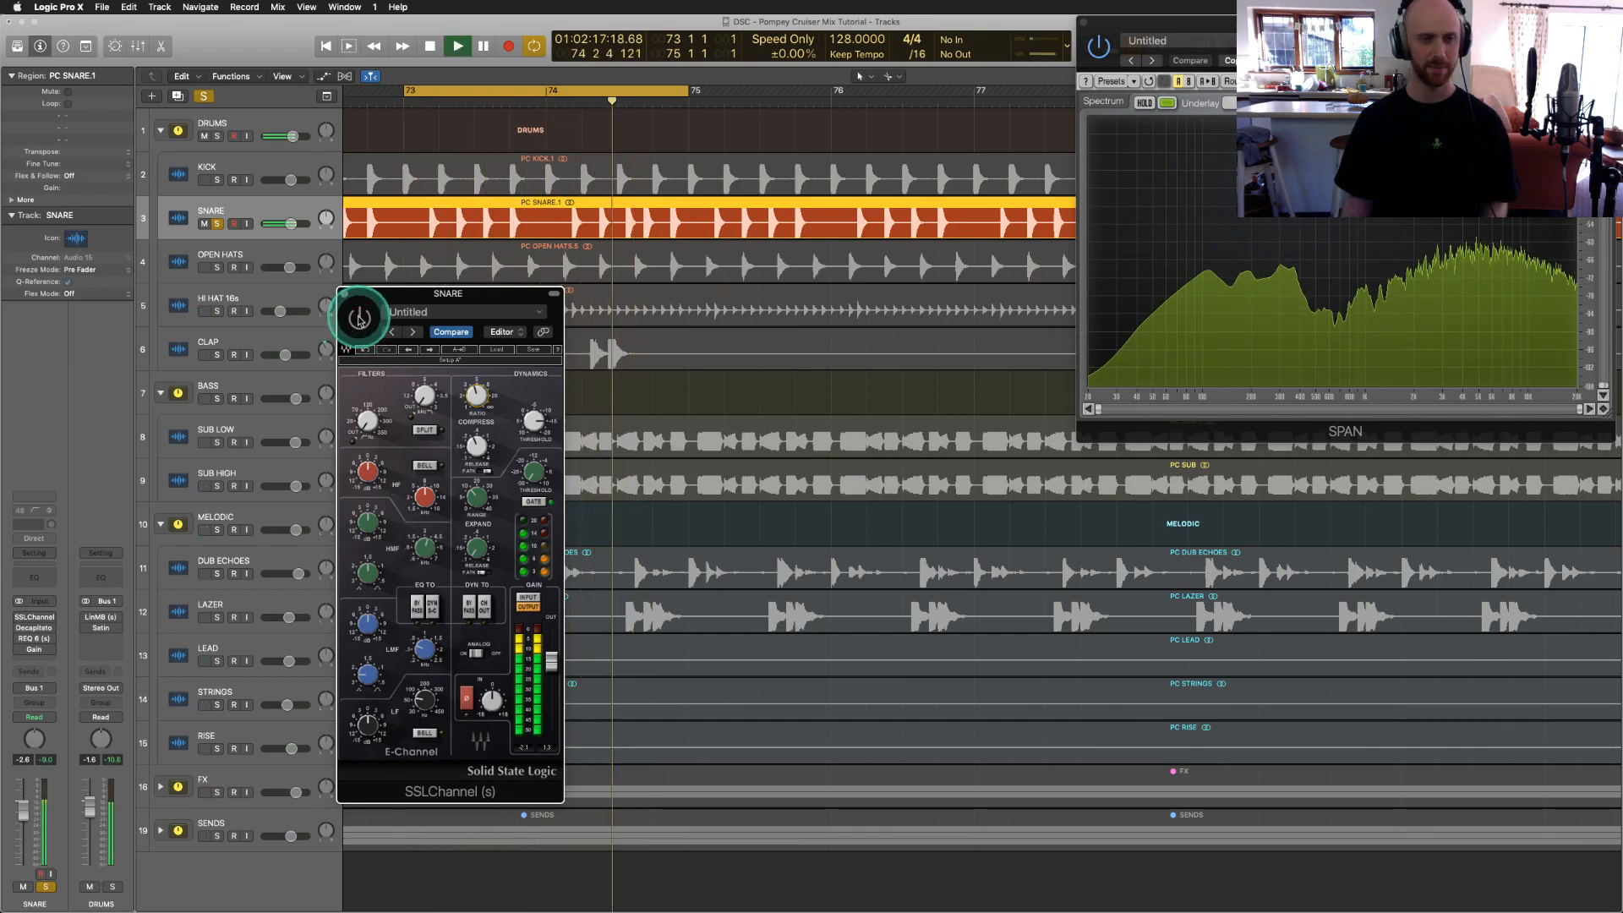
left_click(360, 320)
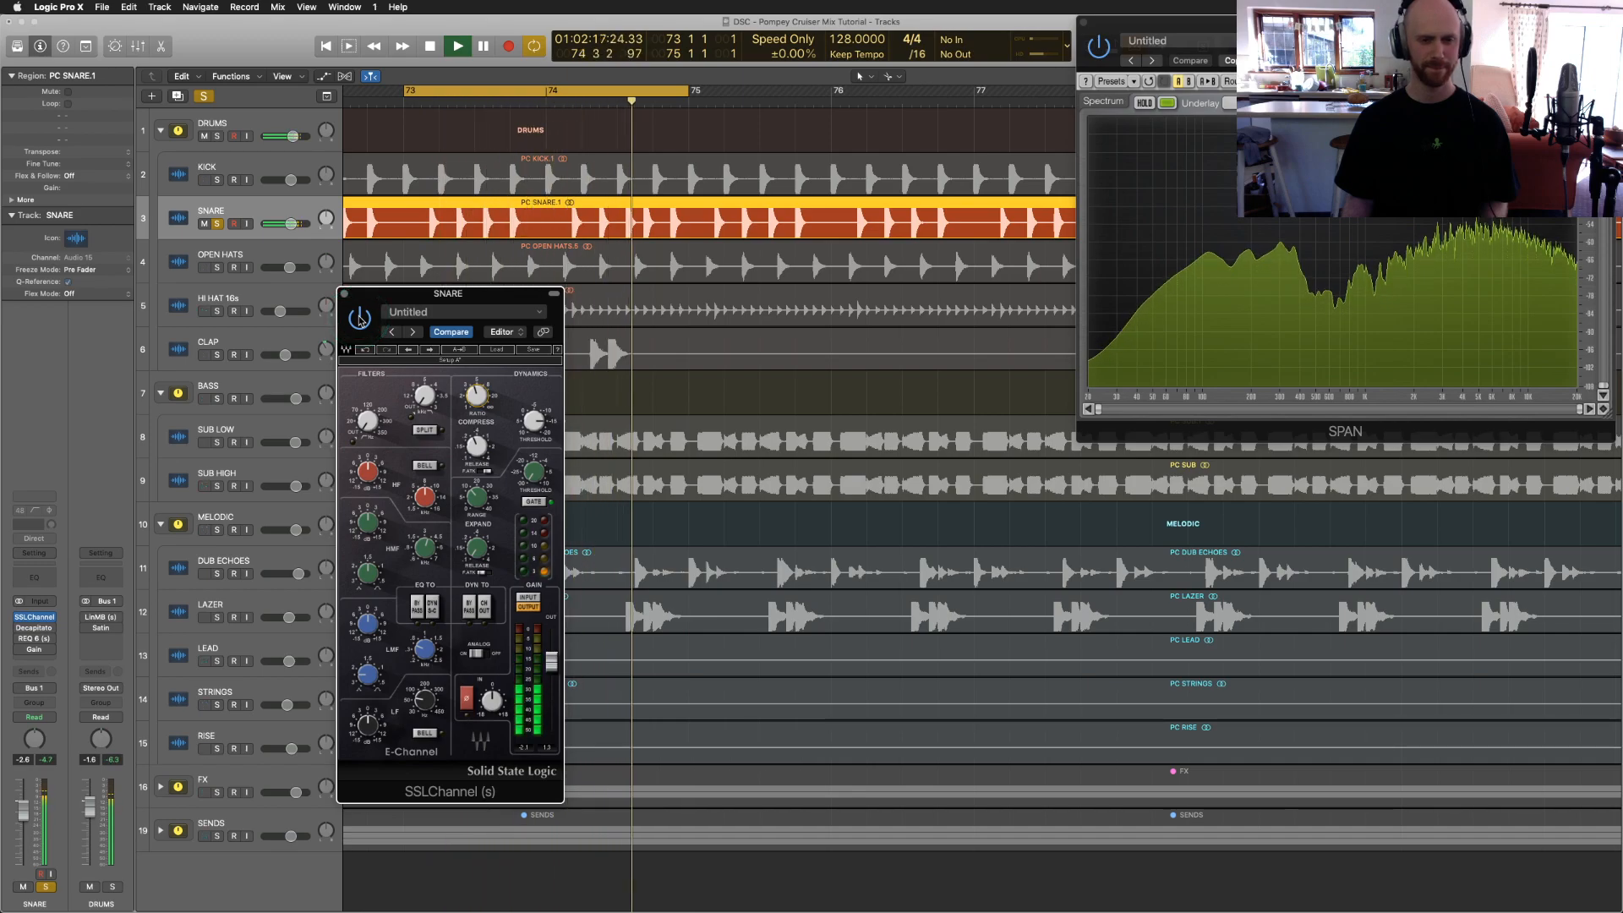
Step: Lower the compressor threshold and set the expander threshold to about 5.1, then stop
mouse_move(546, 474)
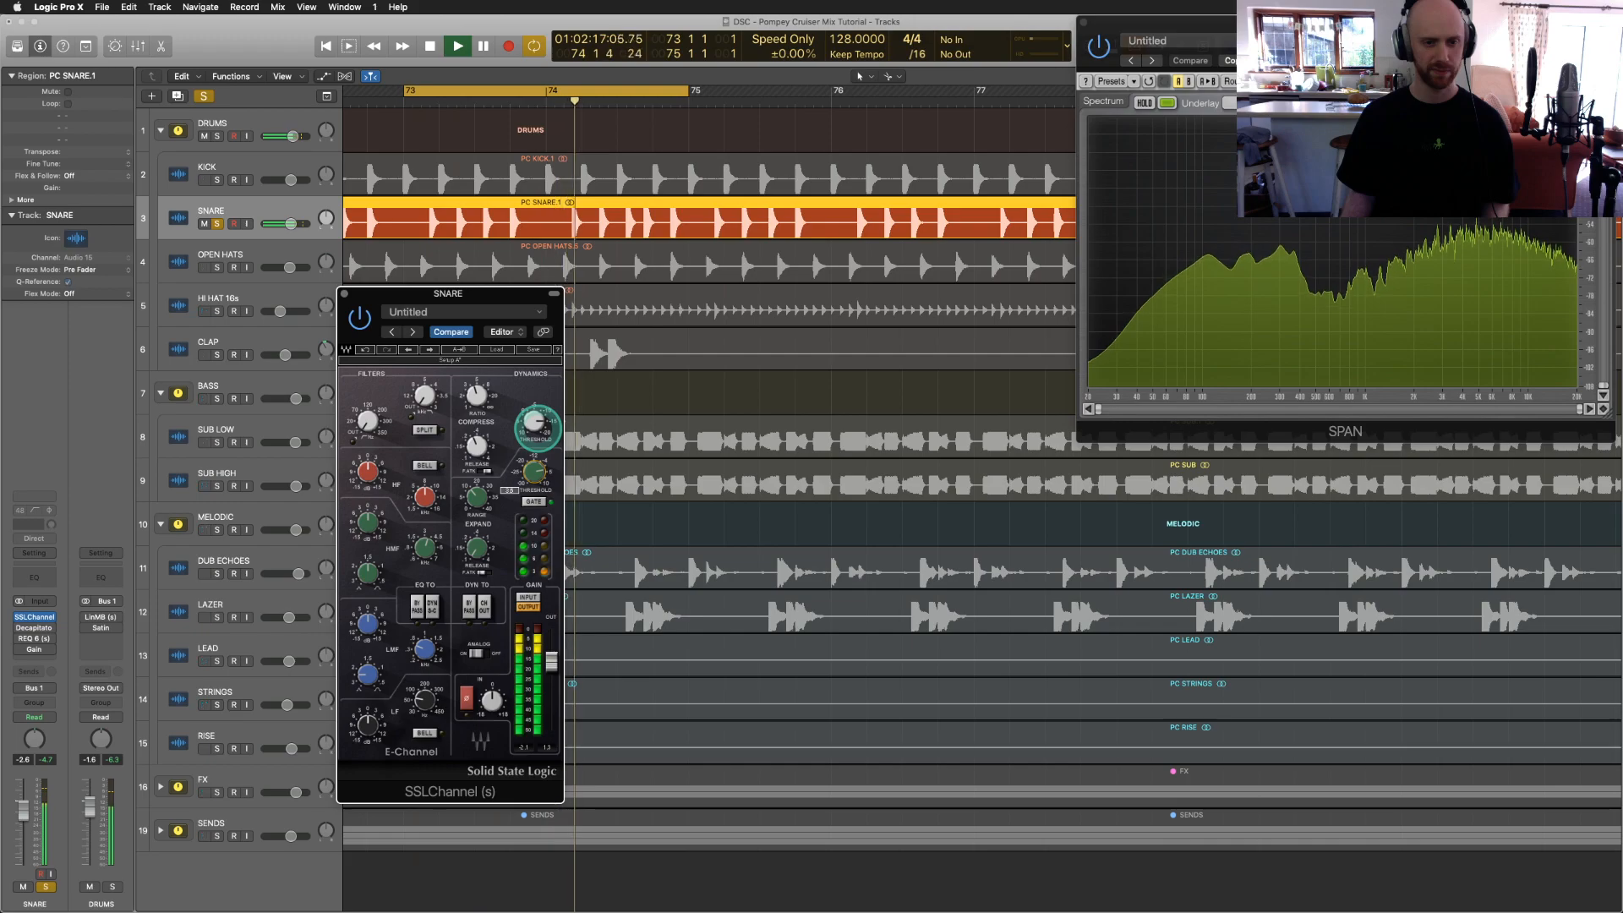
left_click_drag(534, 420, 534, 435)
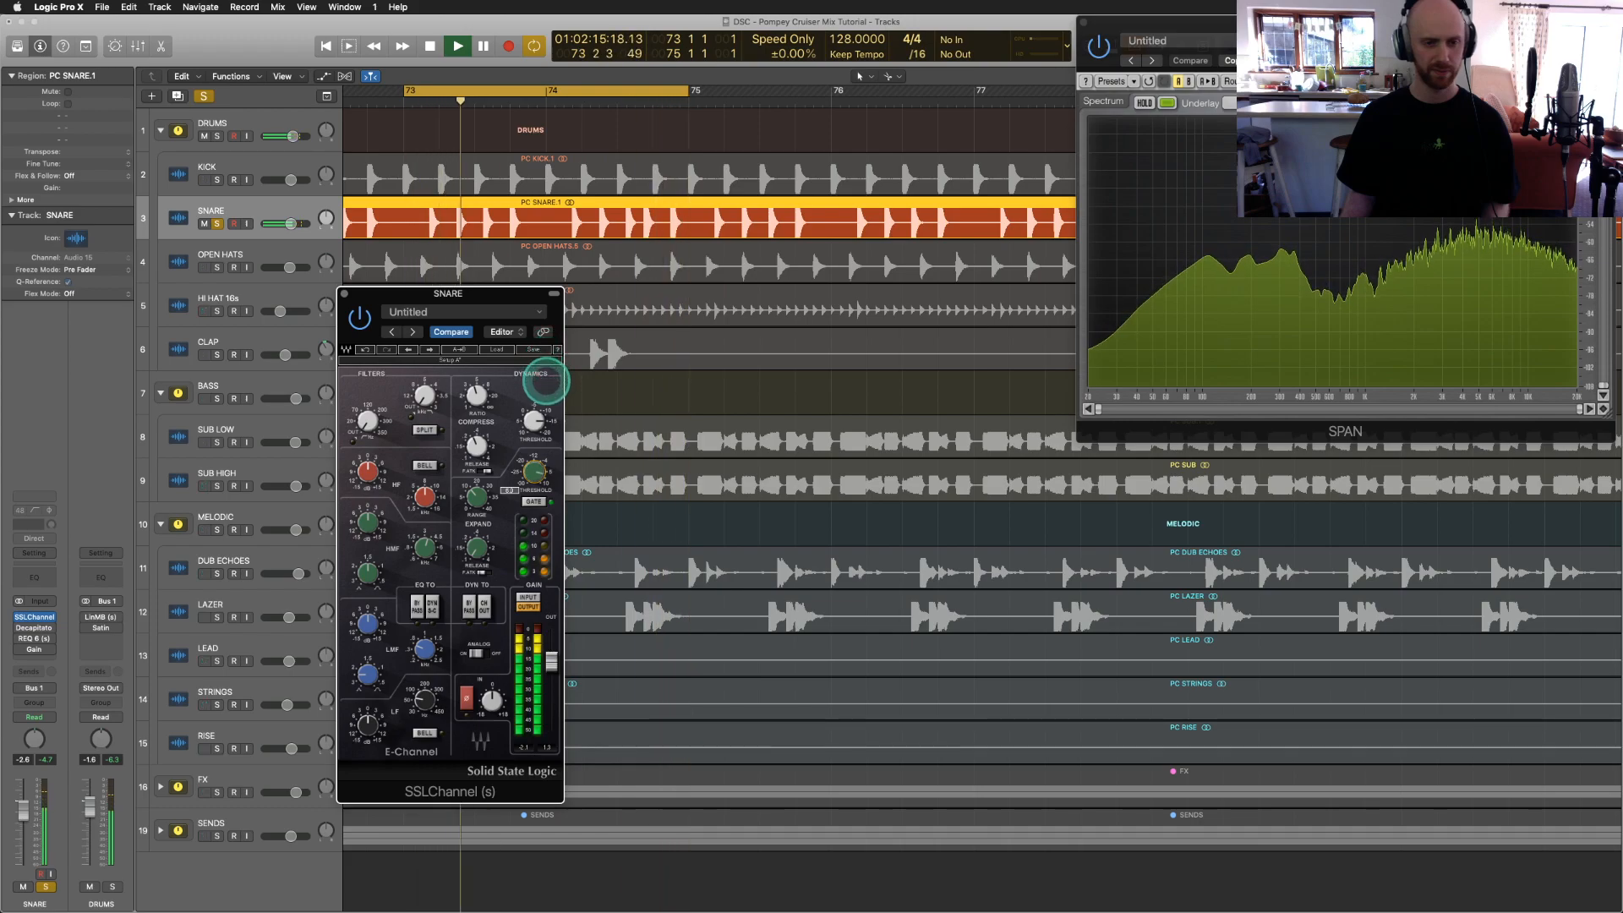
left_click_drag(533, 474, 531, 467)
key("space")
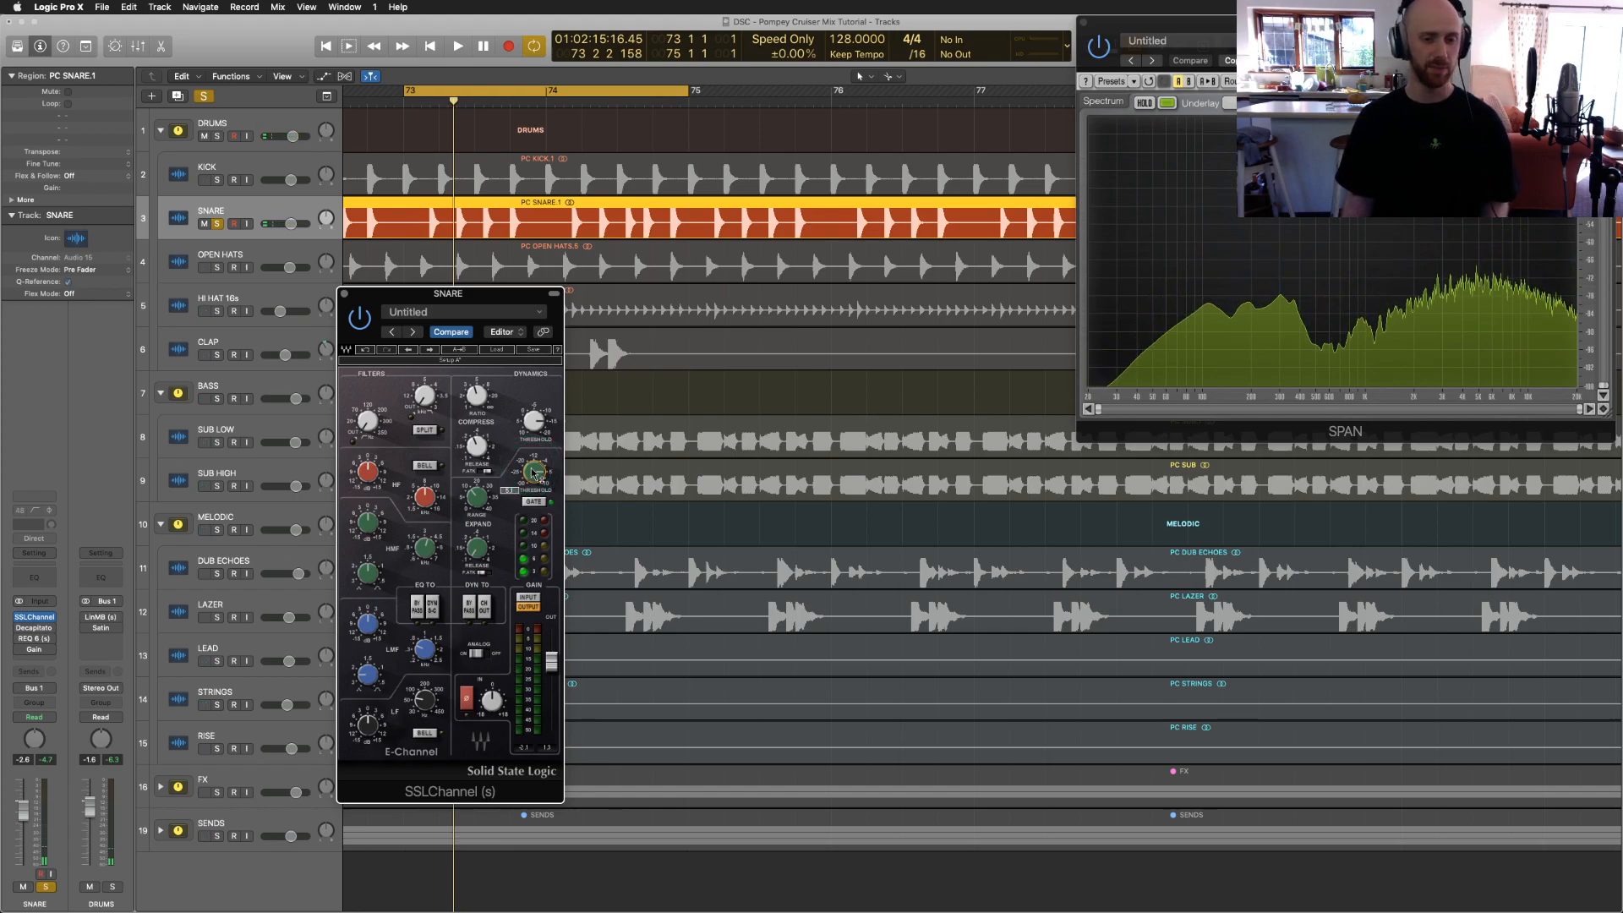
left_click(518, 473)
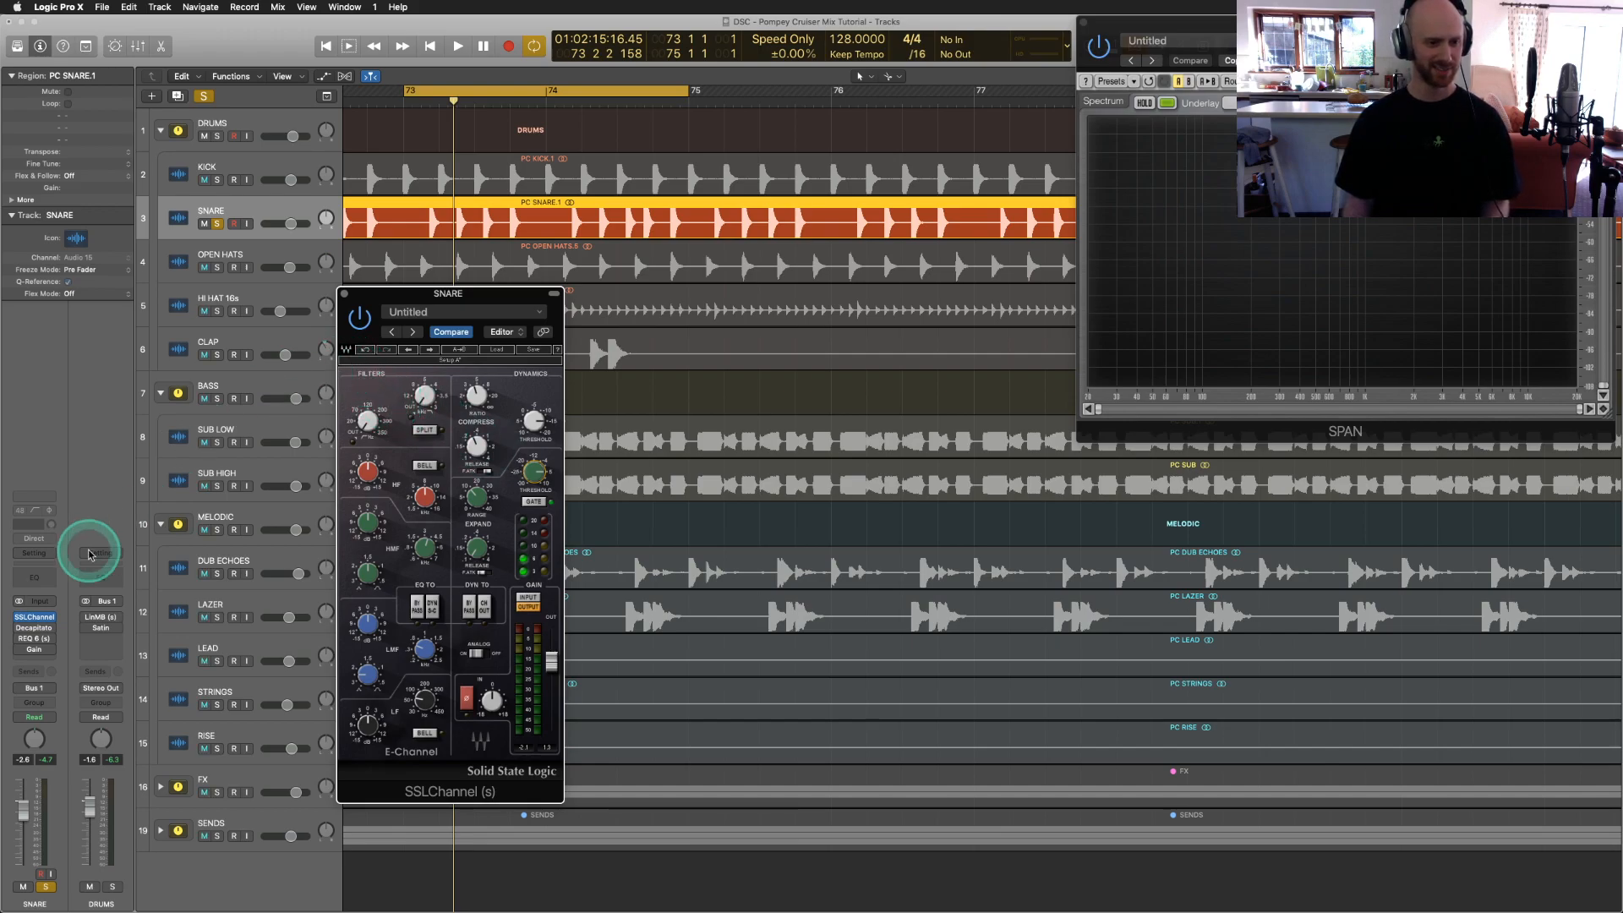
Step: Close SSLChannel, bring up the snare's Decapitator window, and start the loop playing
left_click(344, 293)
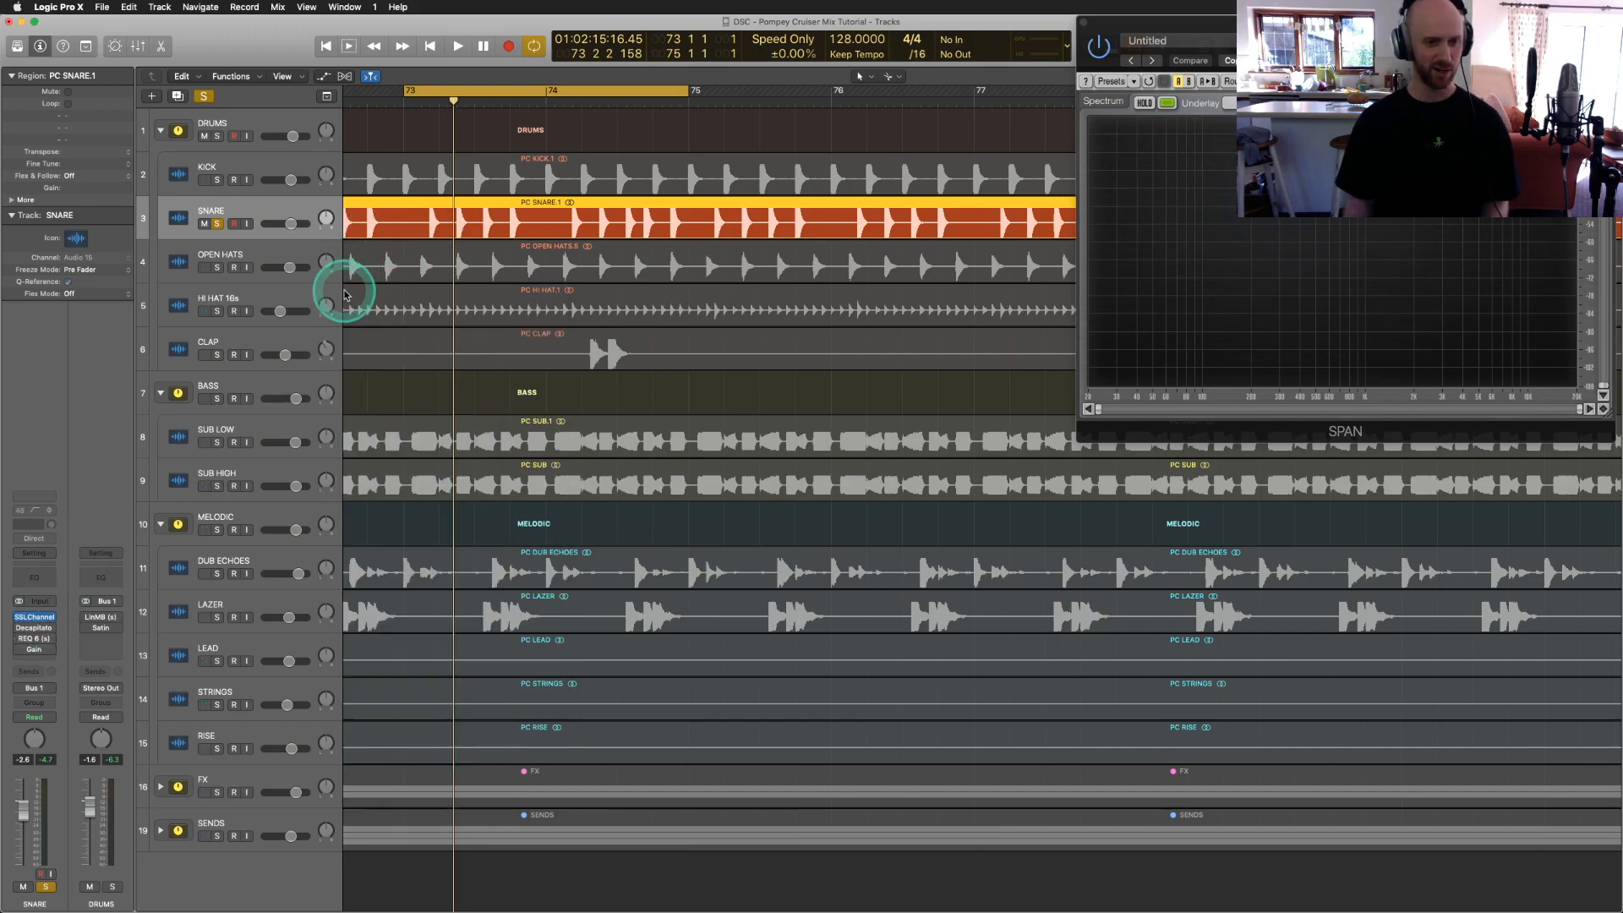
left_click(35, 629)
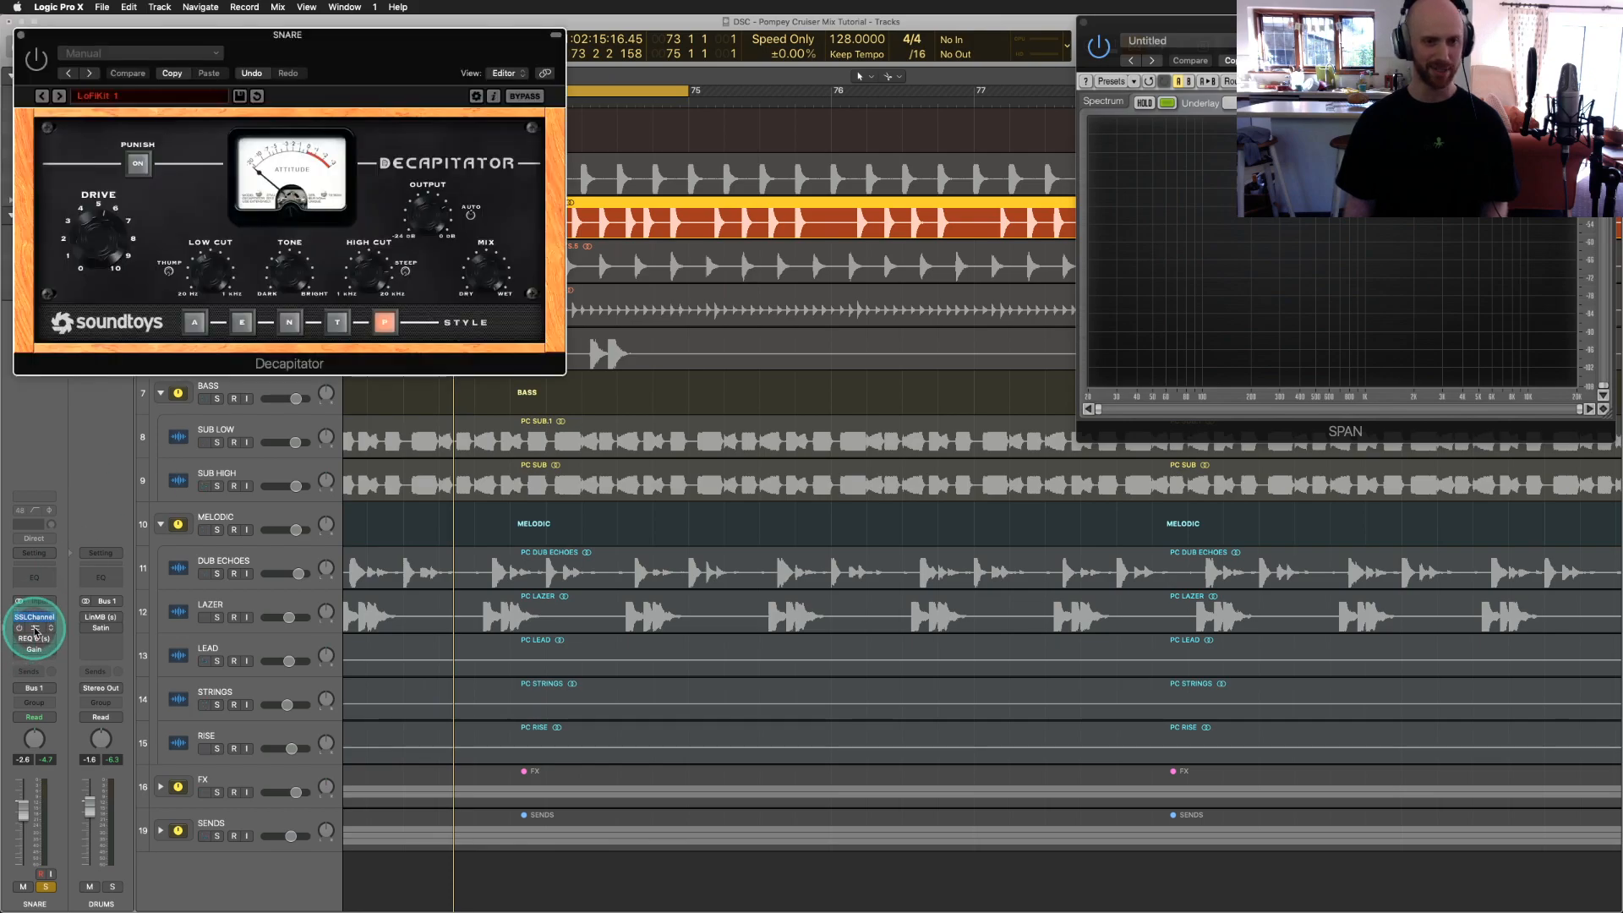
left_click_drag(188, 42, 720, 380)
key("space")
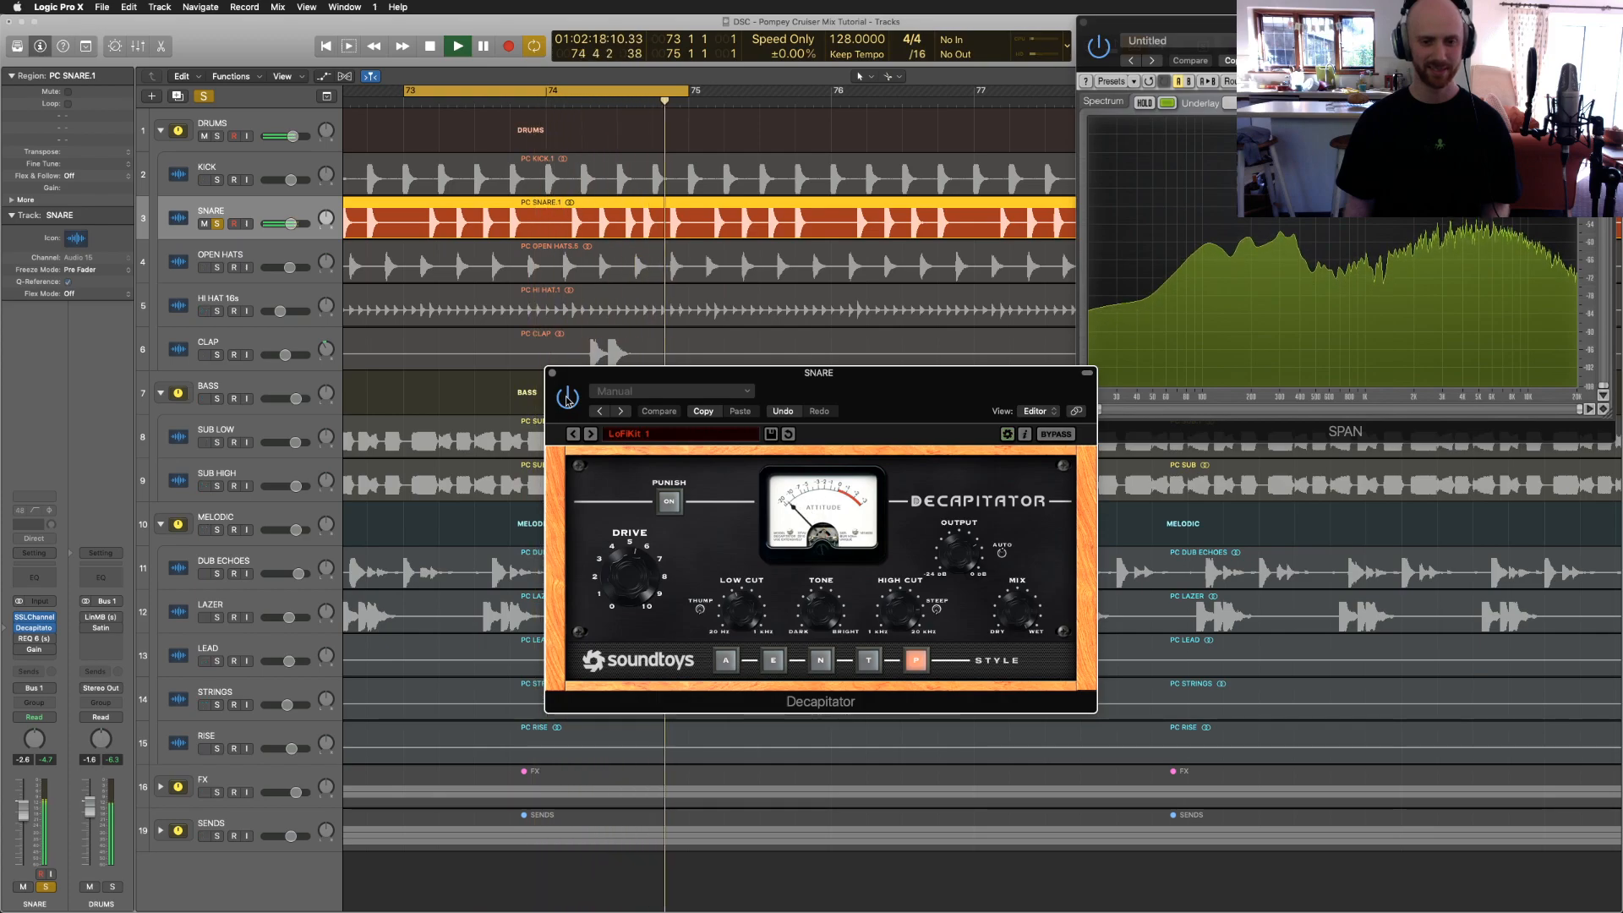
Step: Briefly recheck SSLChannel, then switch Decapitator off to compare the snare with and without distortion
left_click(46, 616)
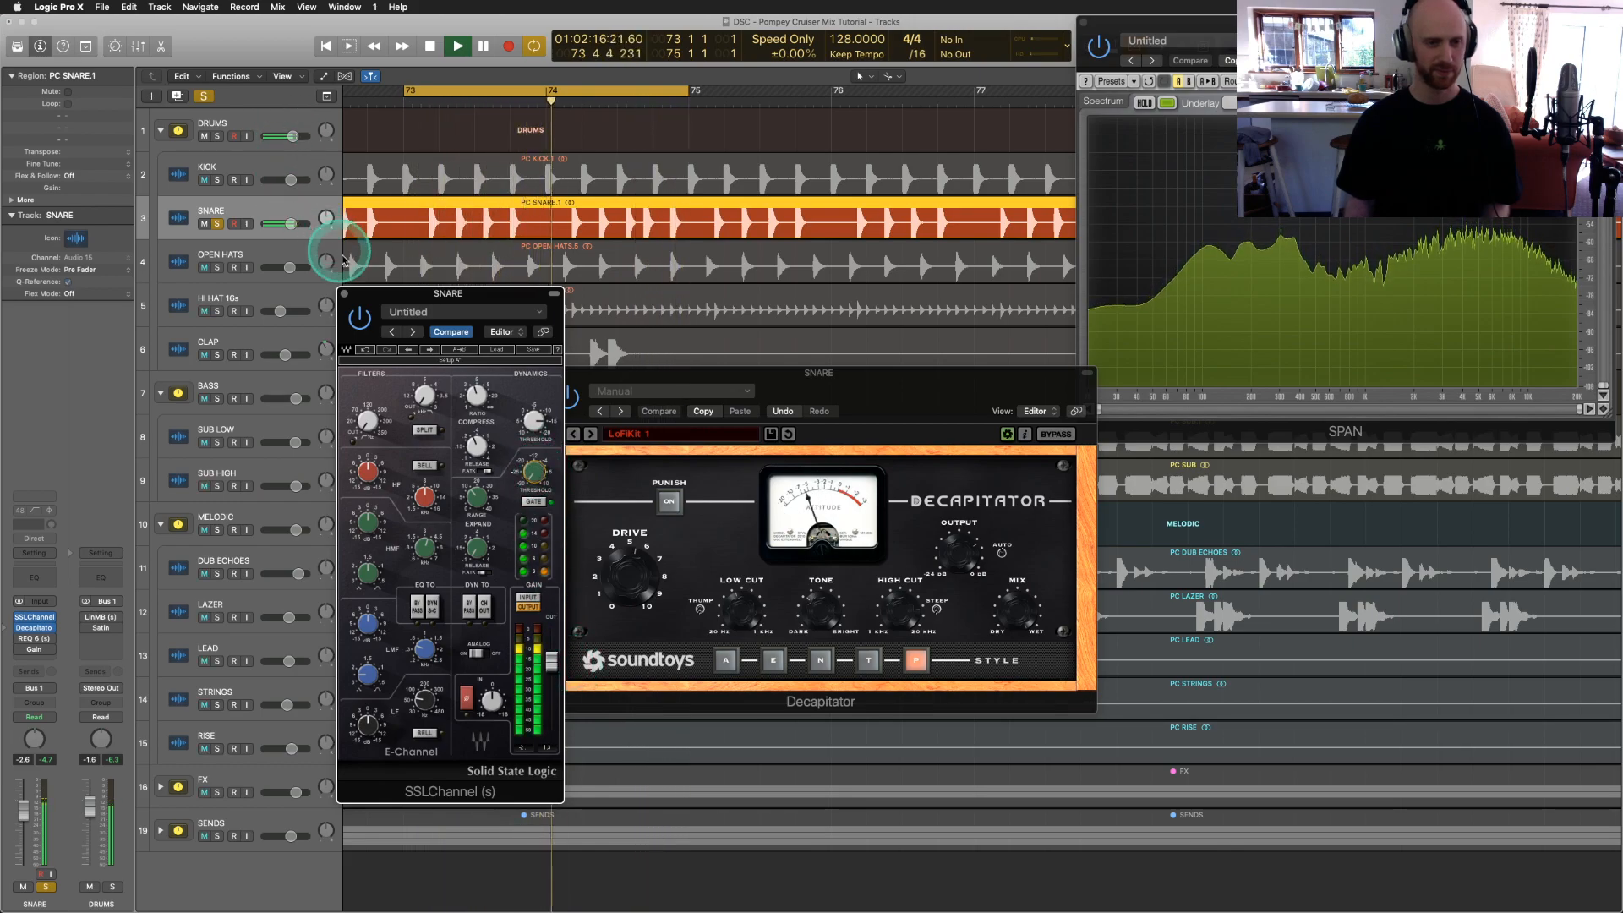
left_click(344, 293)
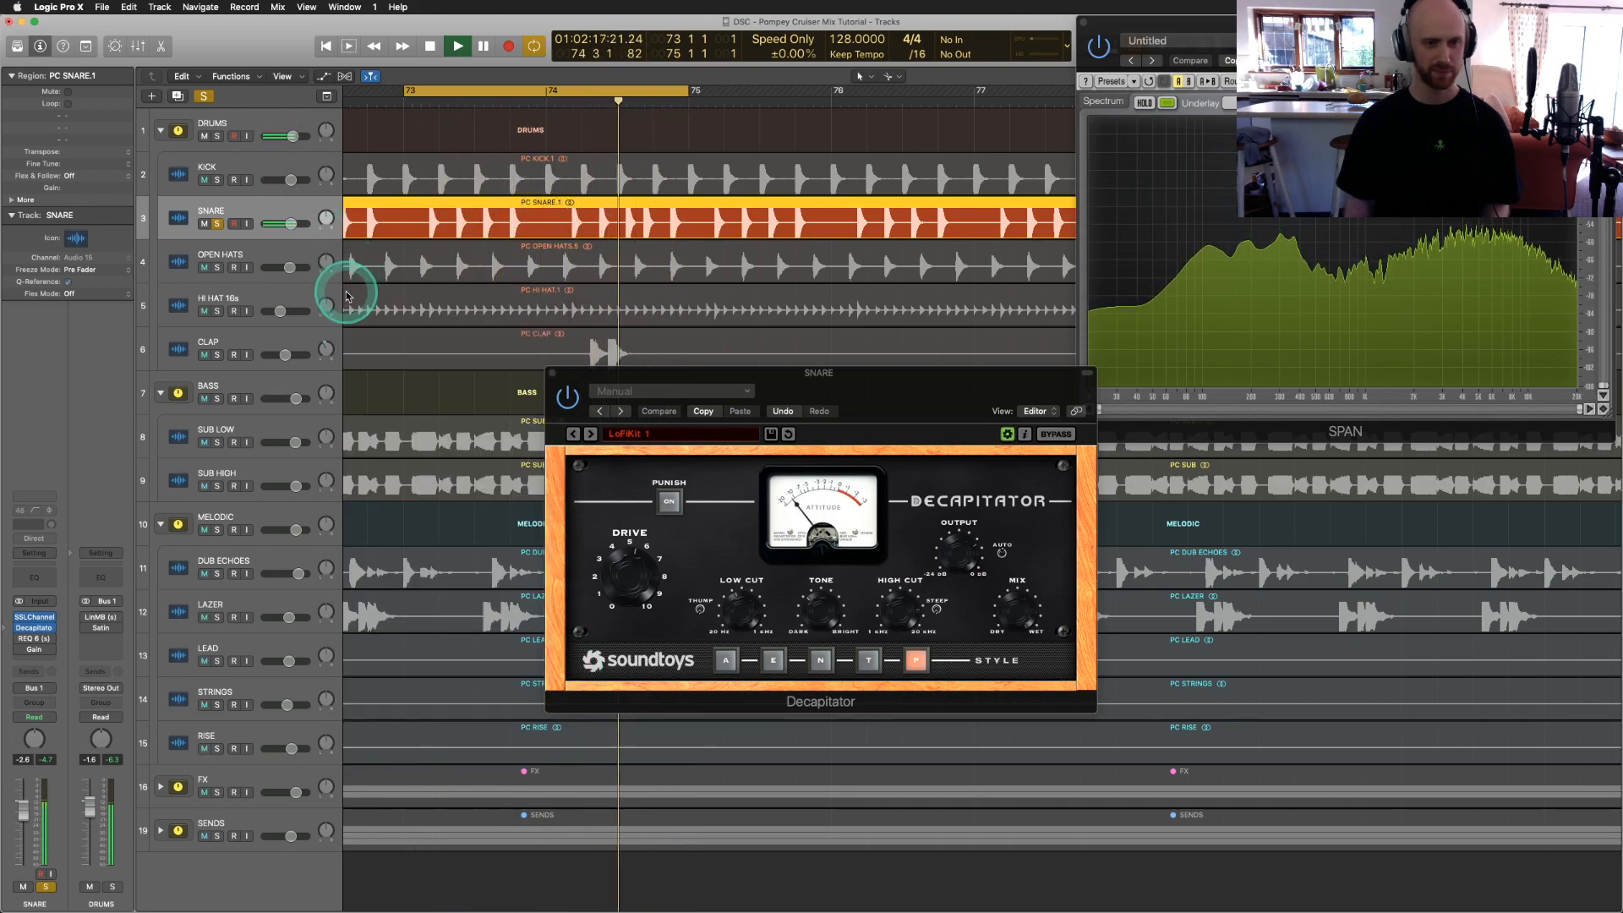
left_click(570, 400)
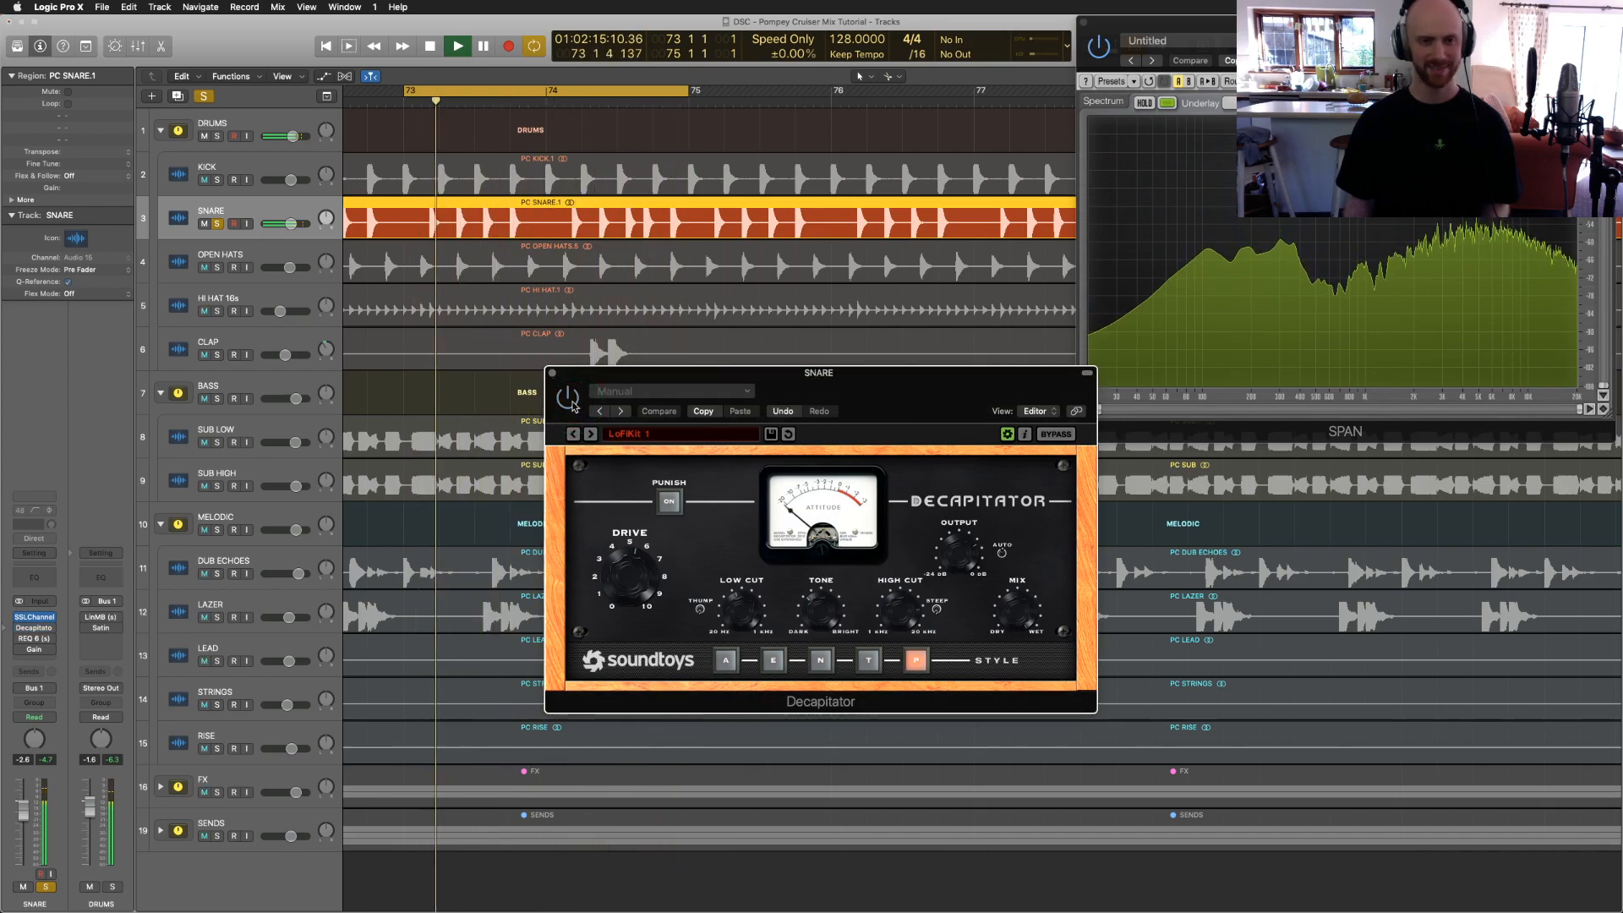
left_click(571, 401)
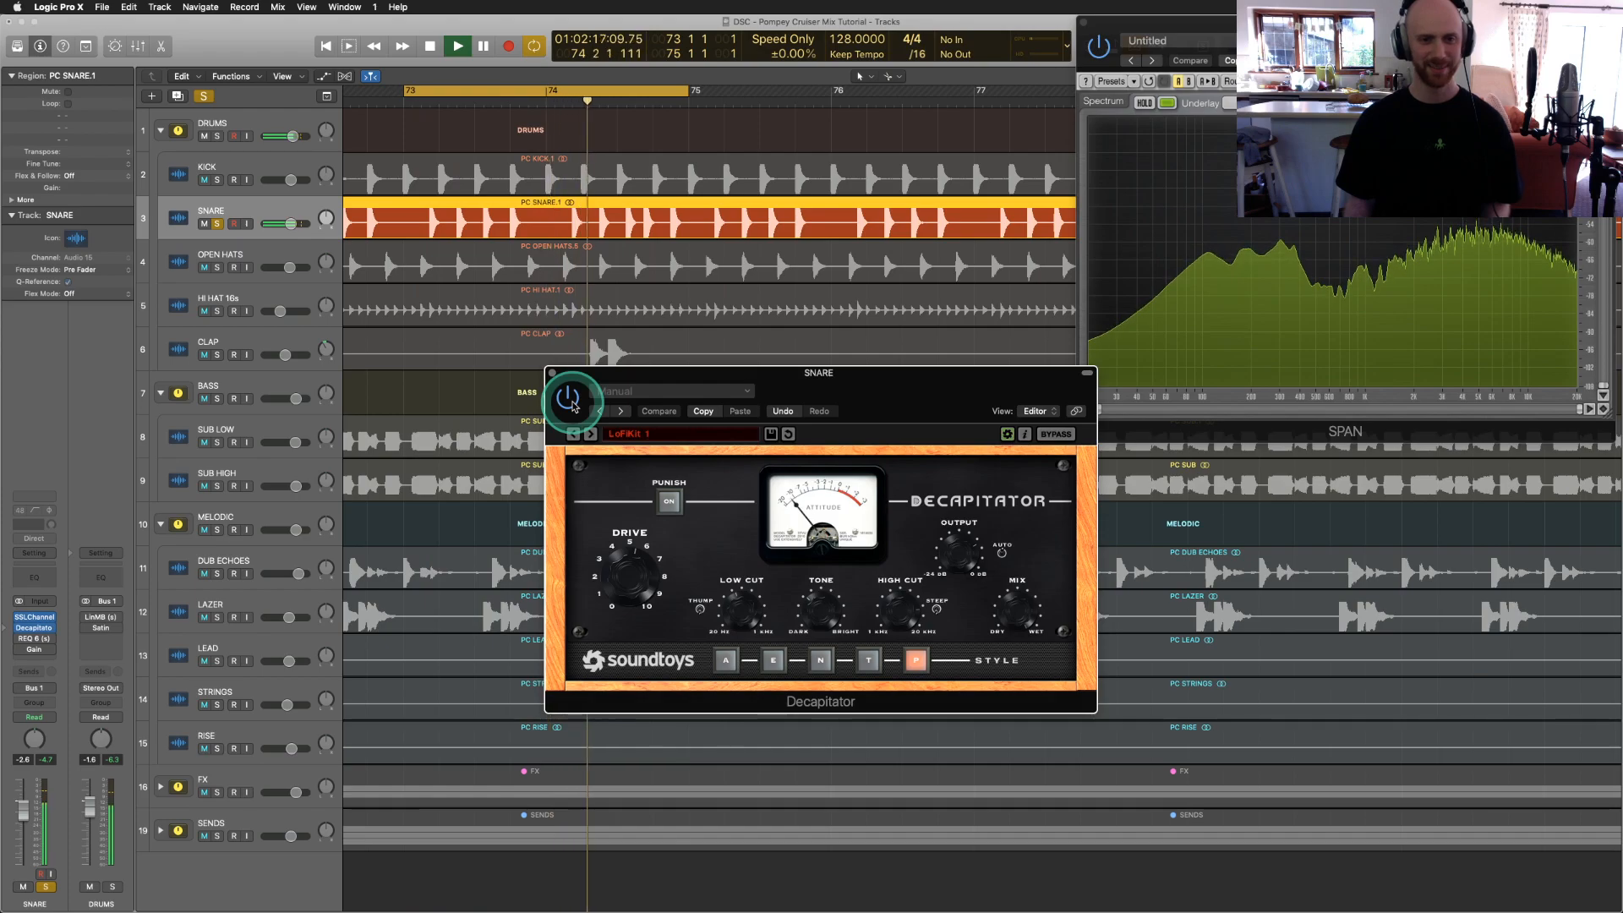
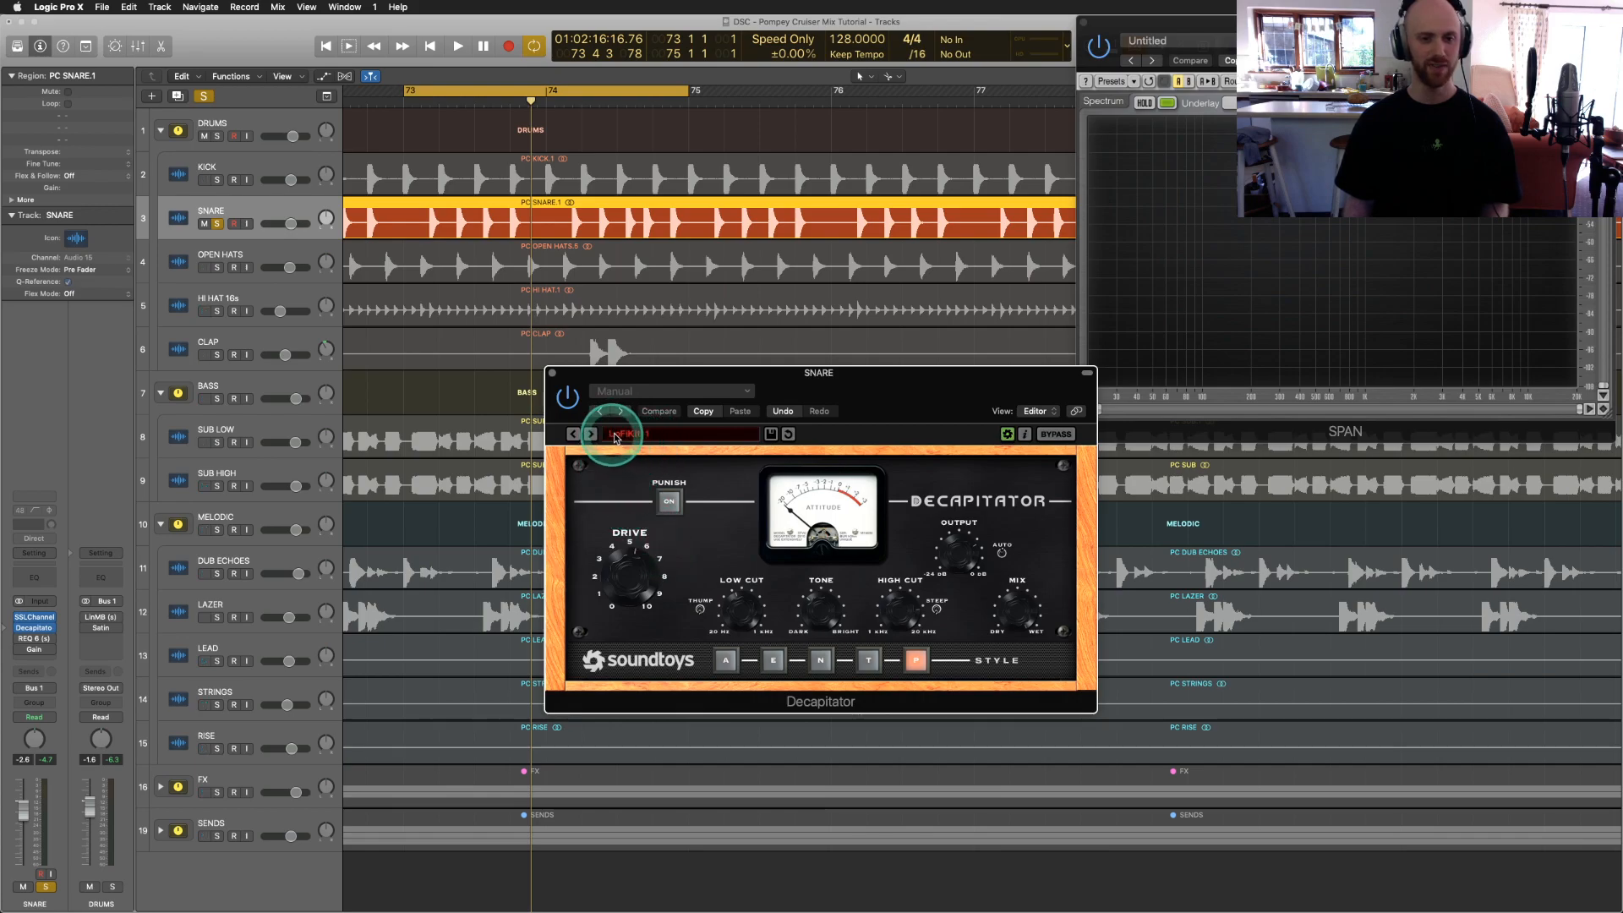
Step: Swap the snare's Decapitator window for its REQ 6 EQ, placed at the upper left
left_click(551, 372)
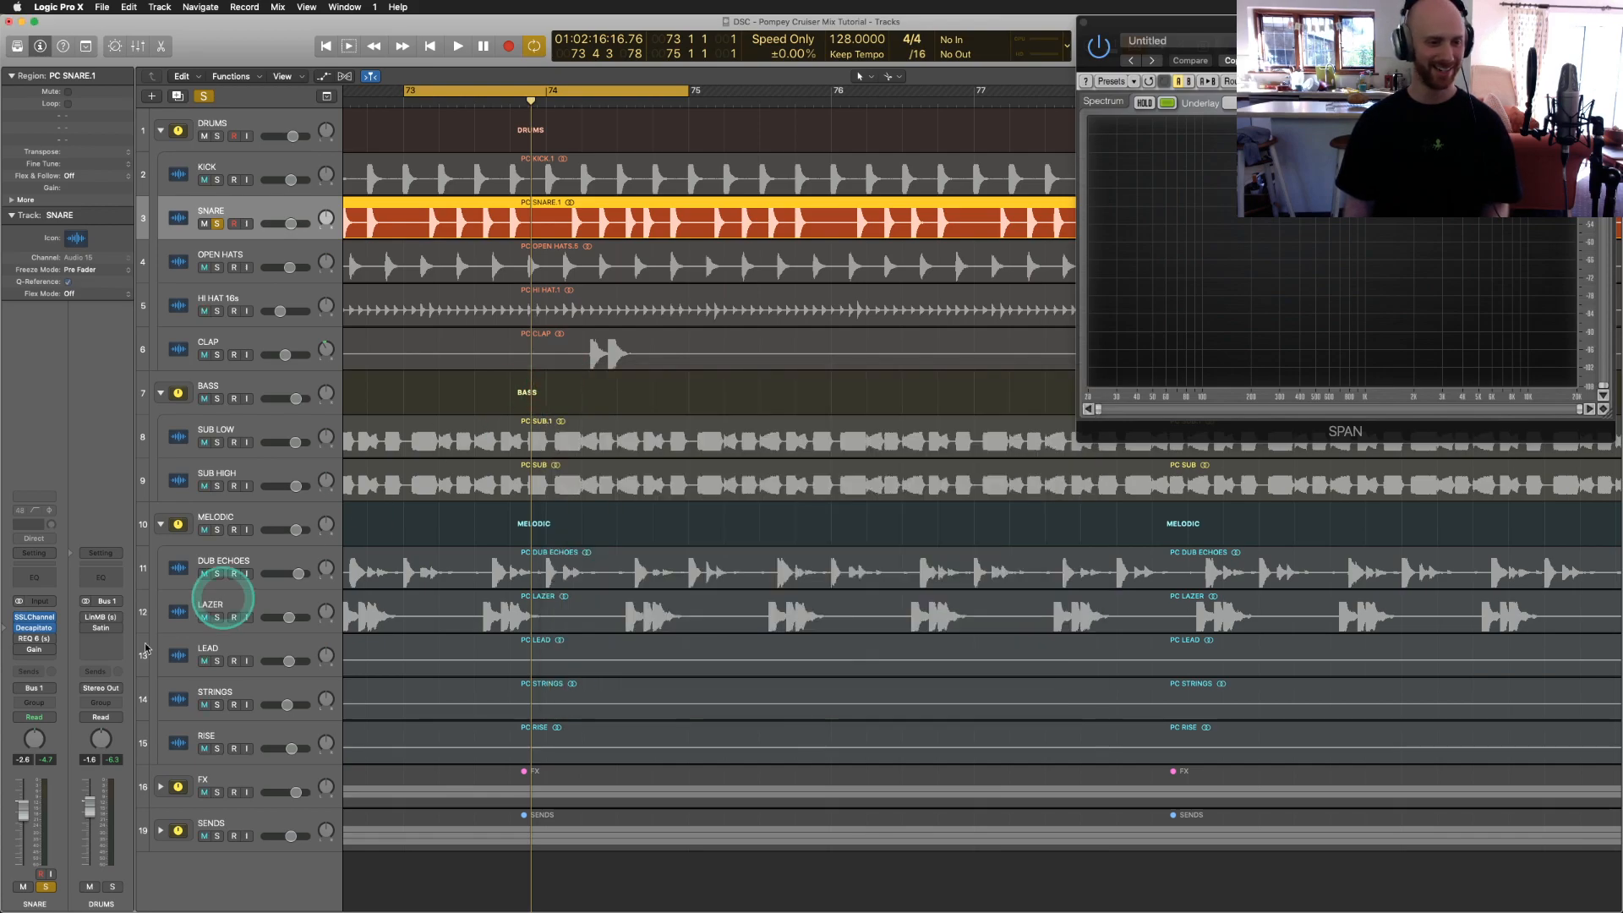
left_click(34, 640)
left_click_drag(105, 27, 276, 218)
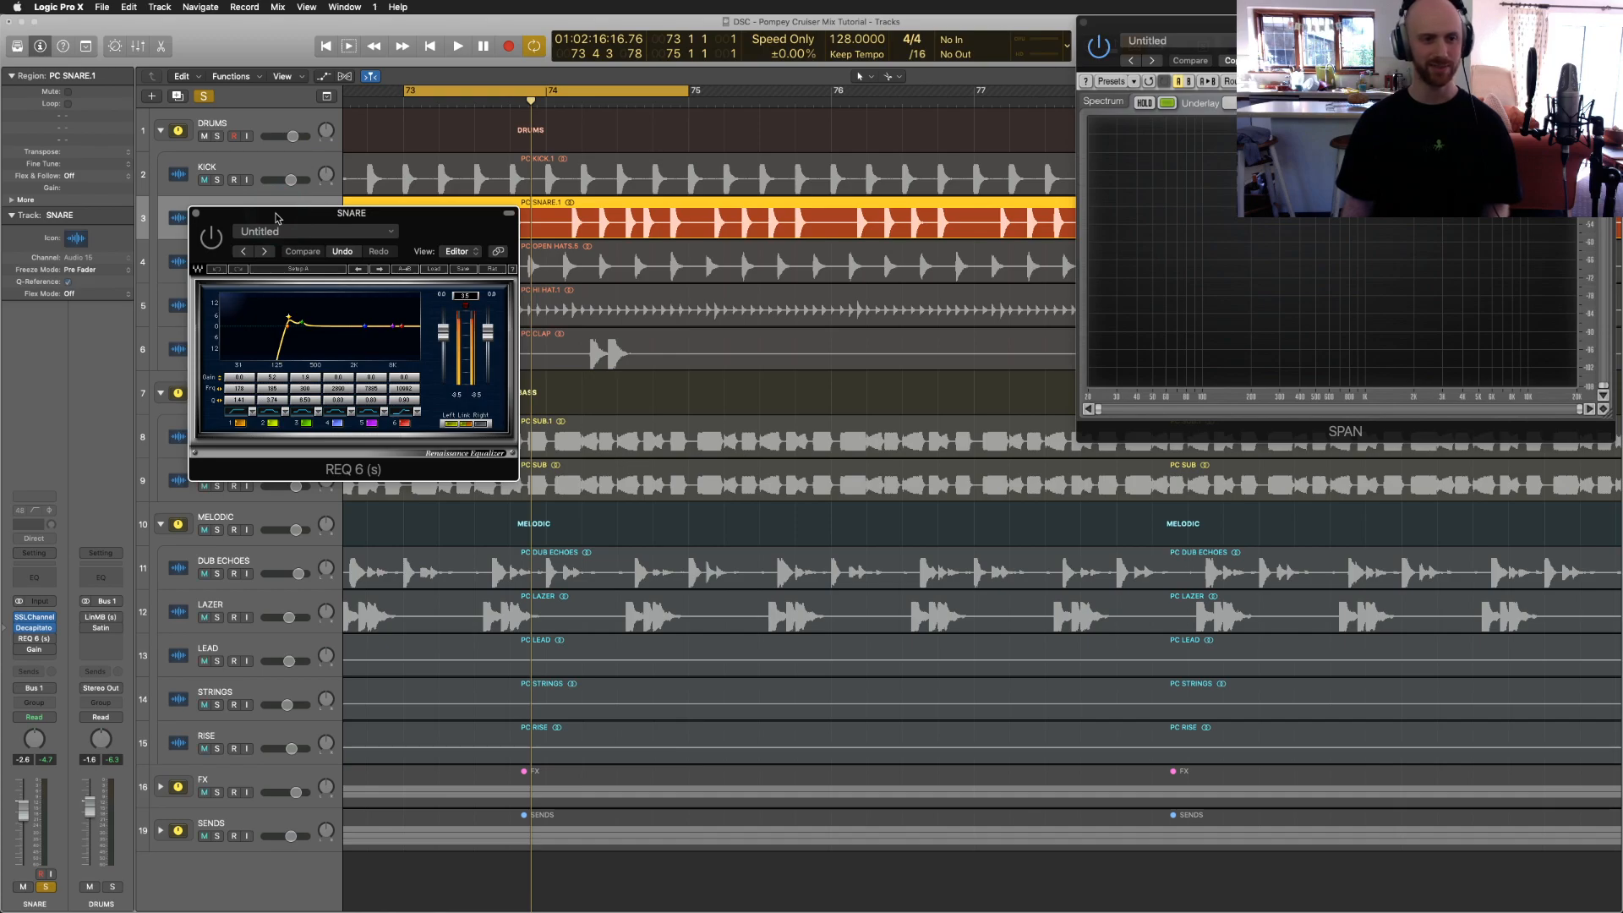
Step: Play the snare and briefly bypass REQ 6 to compare it with and without EQ
key("space")
left_click(991, 229)
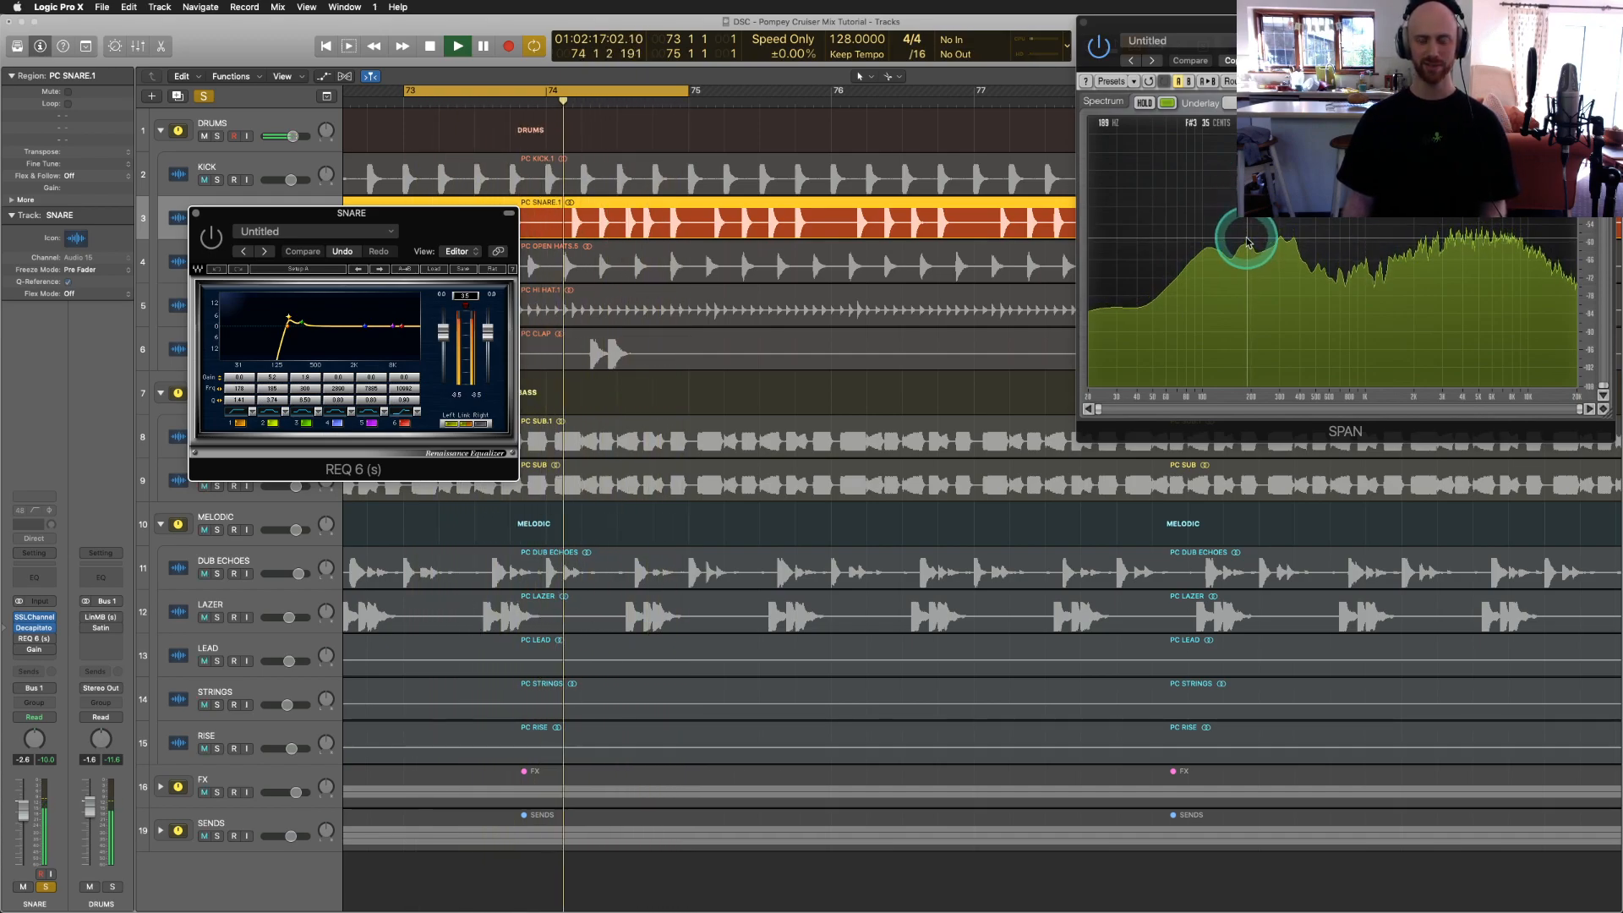
left_click(212, 239)
left_click(212, 239)
Step: Read the snare's low-frequency peaks on the SPAN spectrum, then close REQ 6
left_click(1196, 334)
left_click_drag(1196, 334, 1114, 270)
left_click(300, 286)
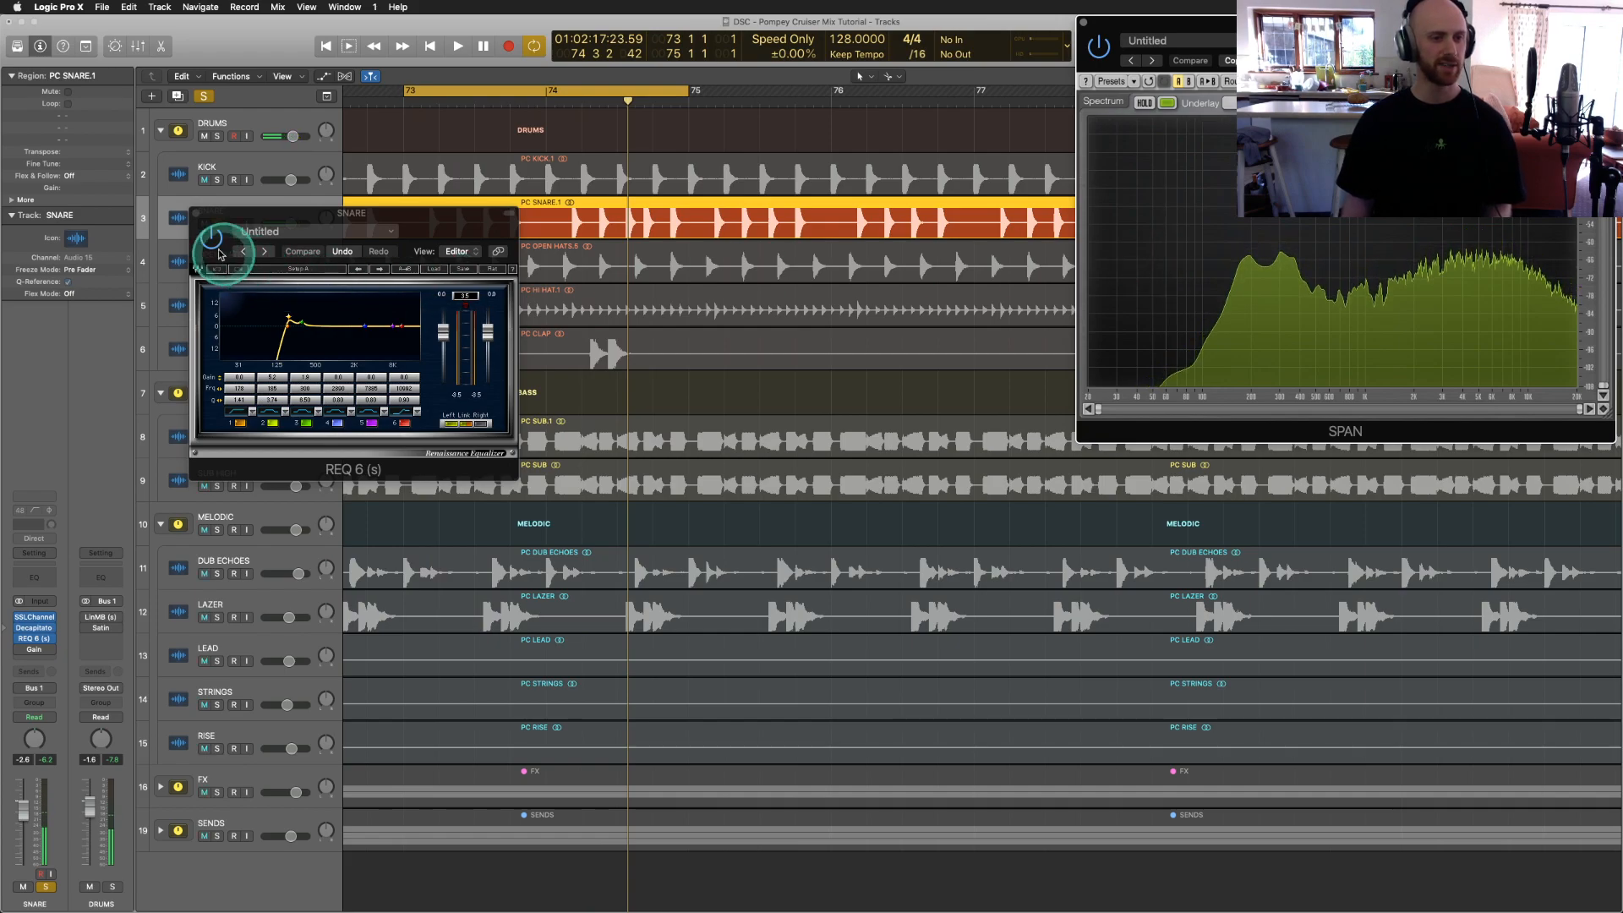
left_click(195, 215)
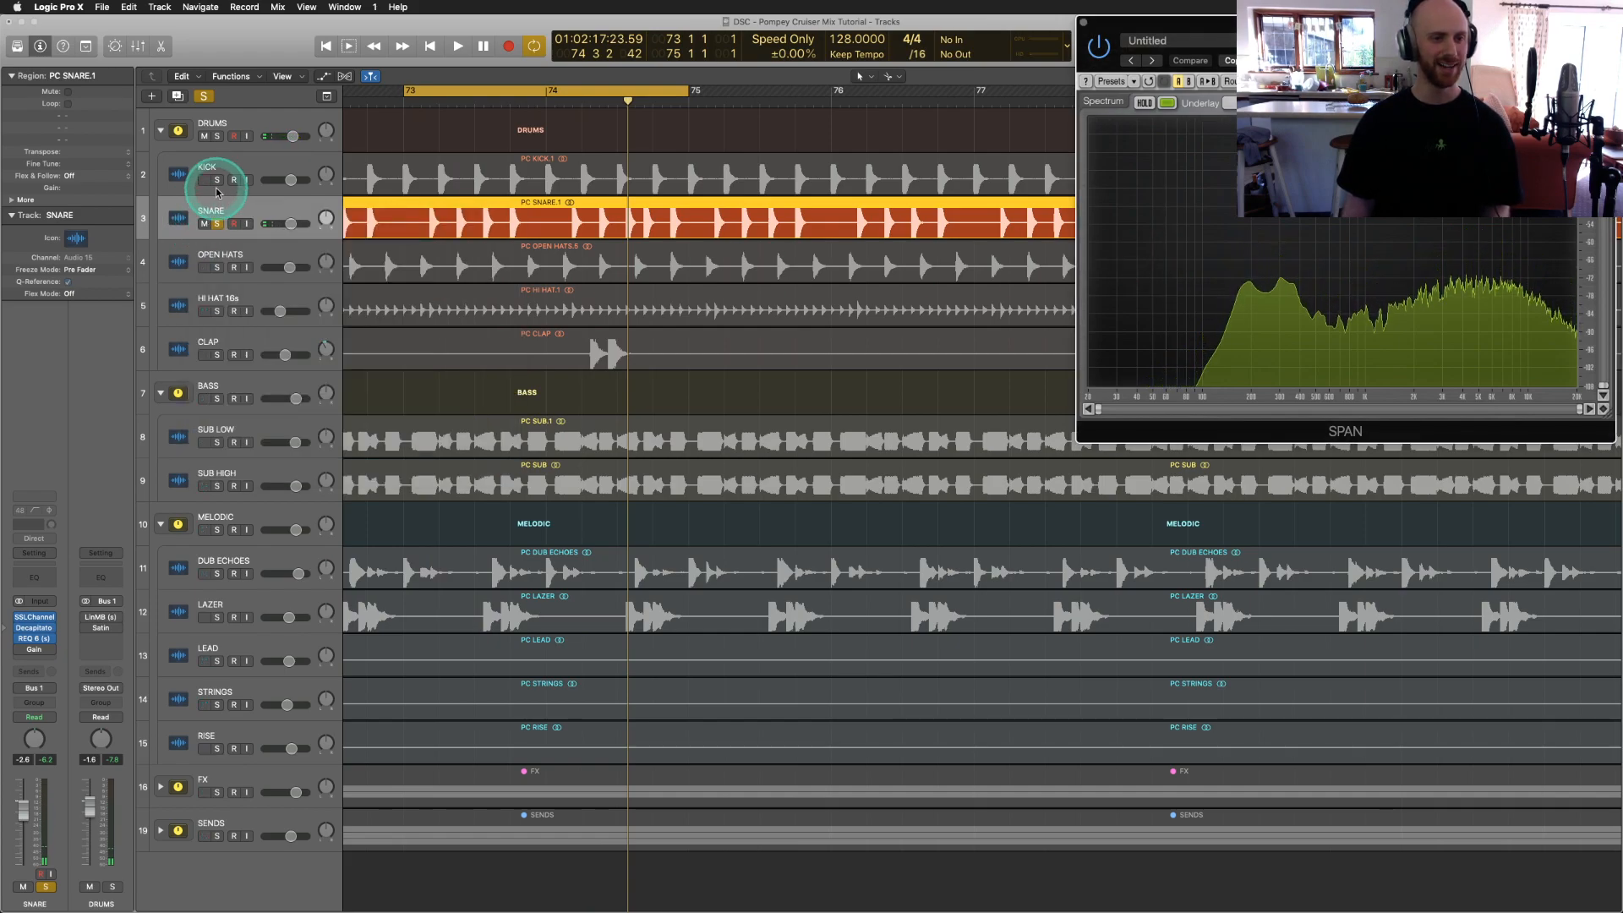
Step: Solo the KICK with the SNARE, play the two together, then stop and select OPEN HATS
left_click(217, 180)
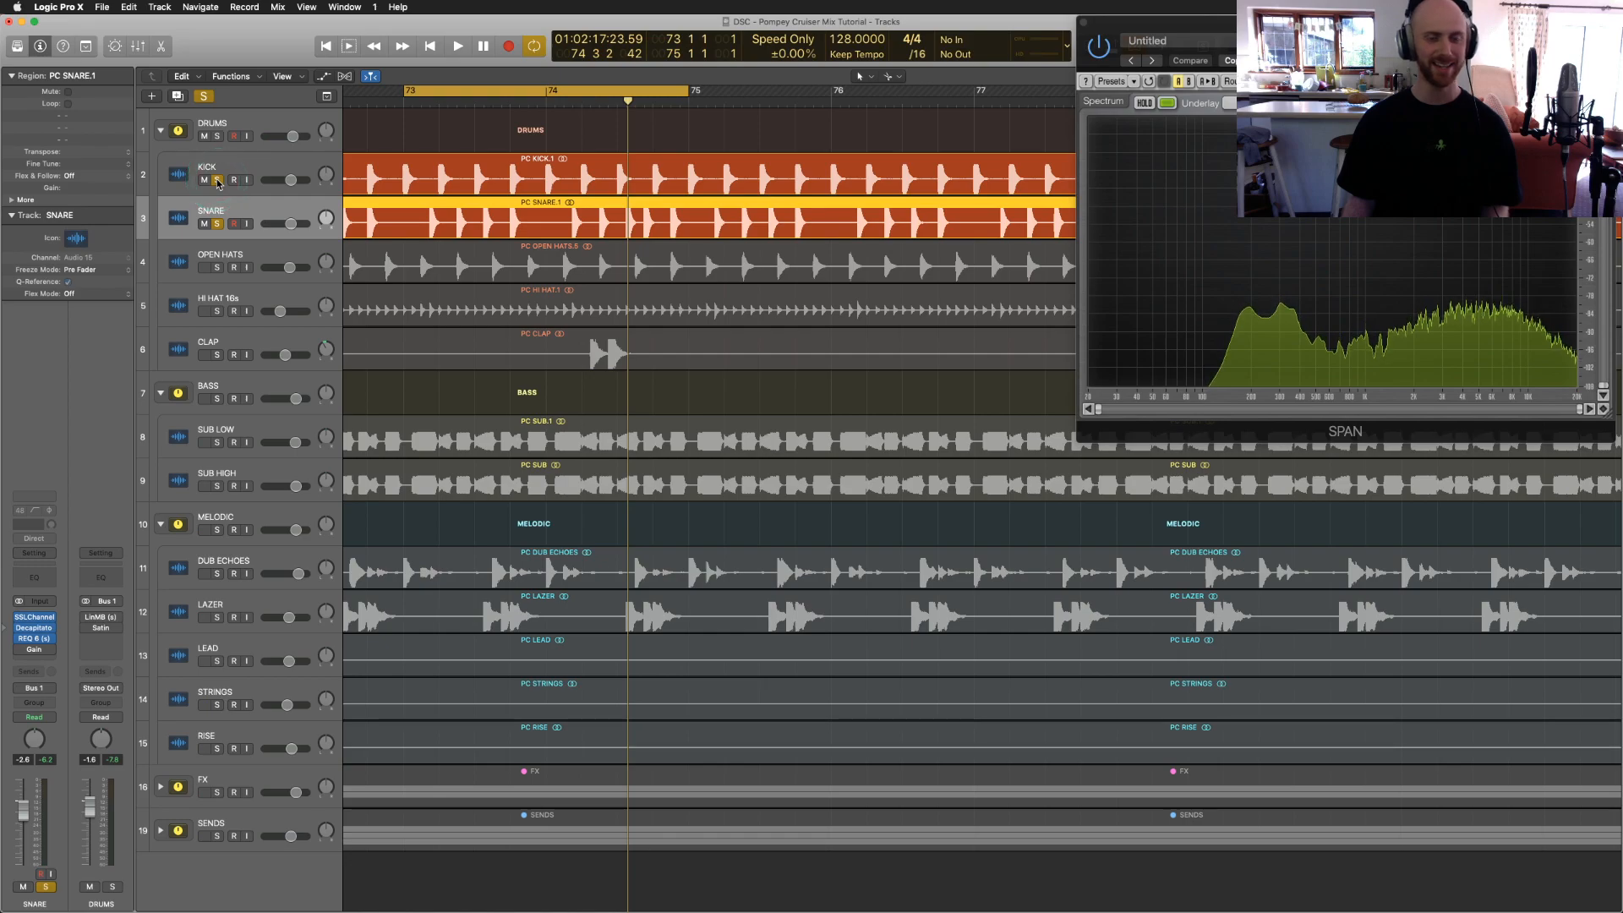
key("space")
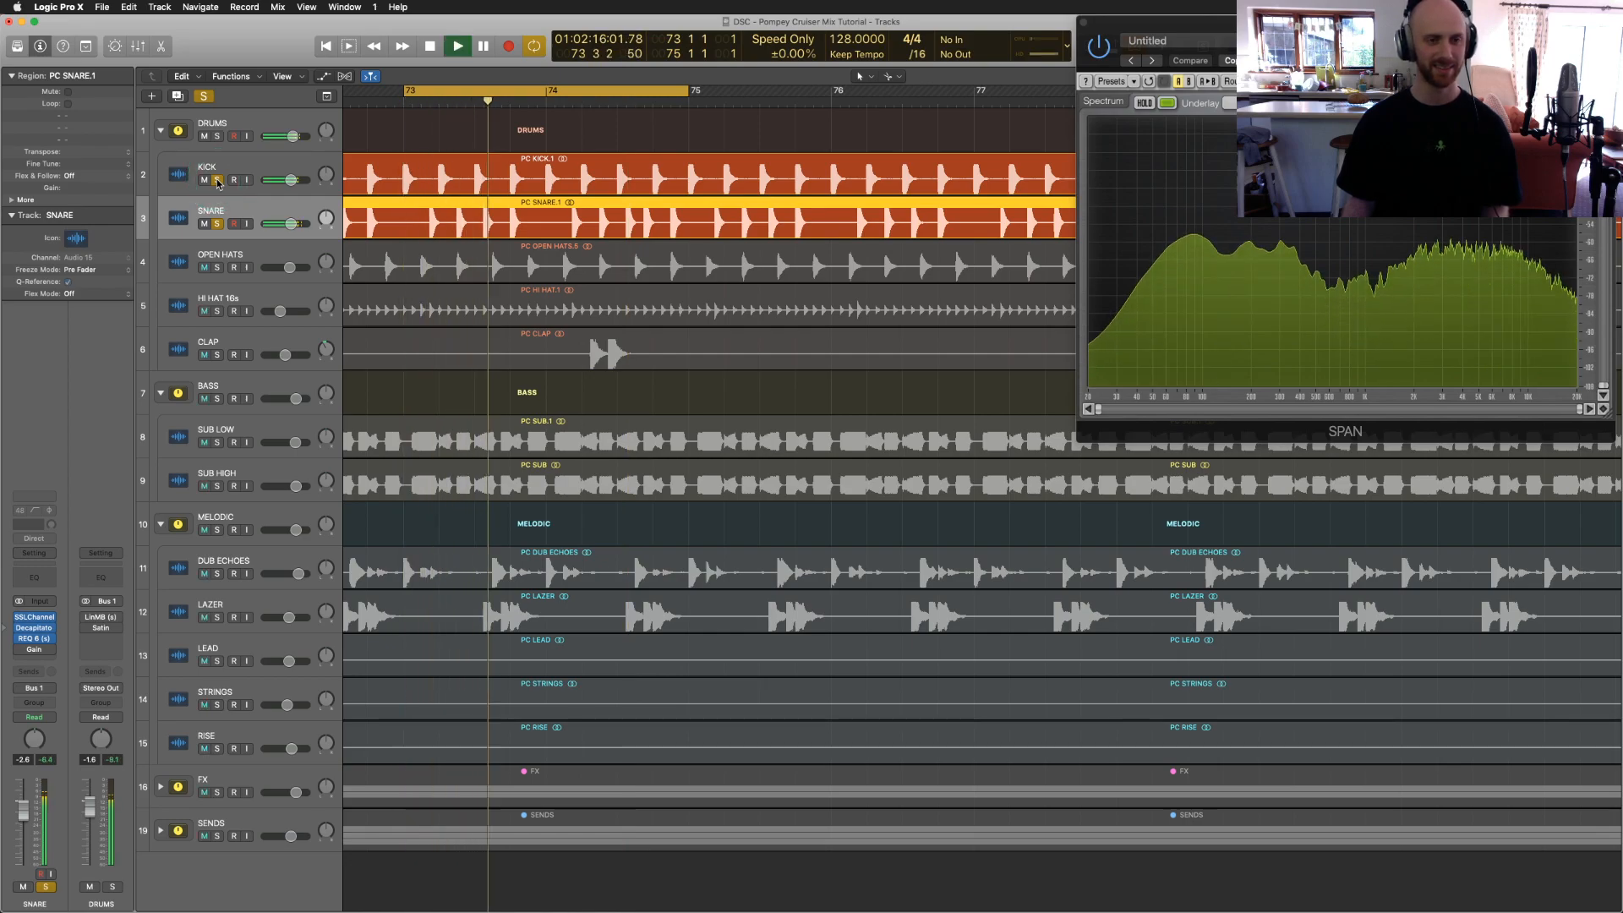
left_click(200, 174)
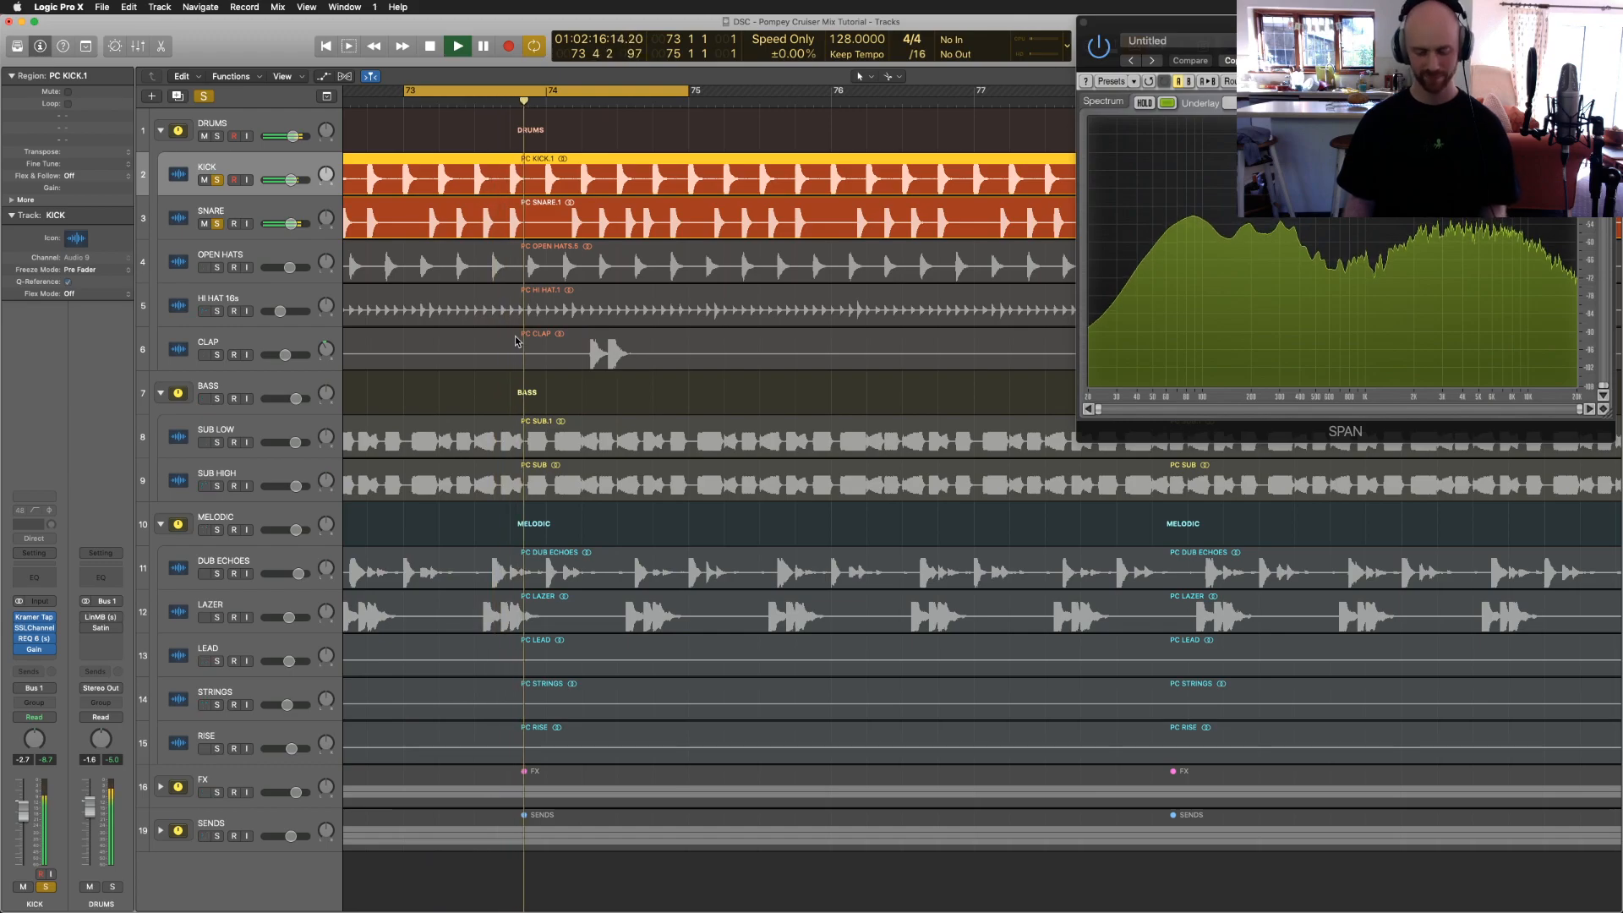
left_click(499, 227)
key("space")
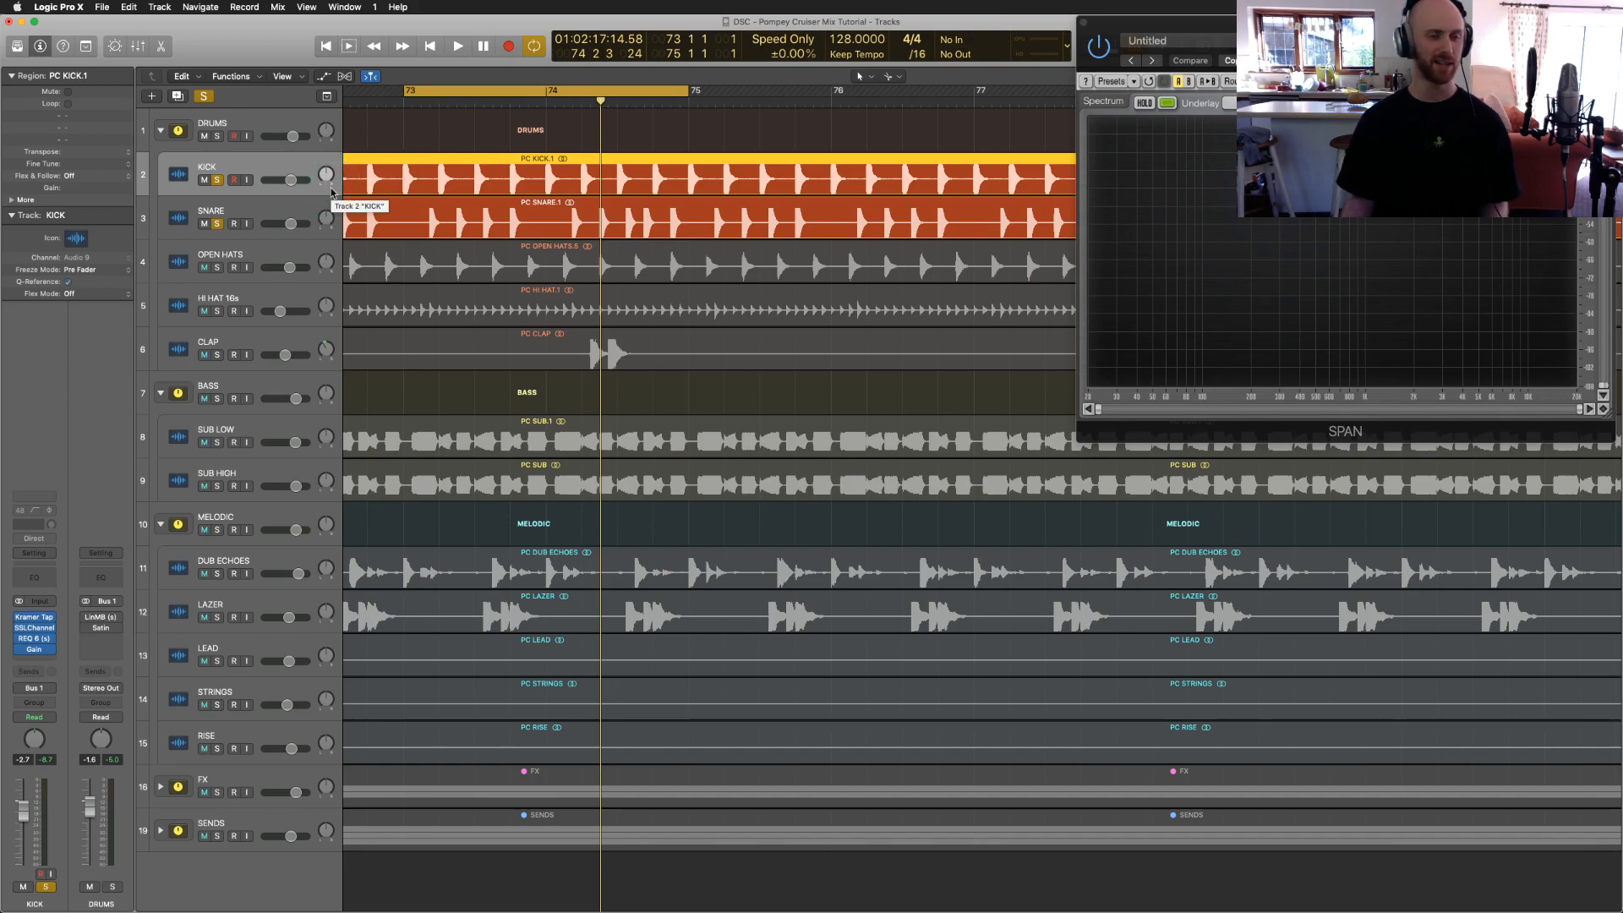
left_click(178, 261)
Step: In the Mixer, play and solo OPEN HATS and re-enable its SSLChannel
key("x")
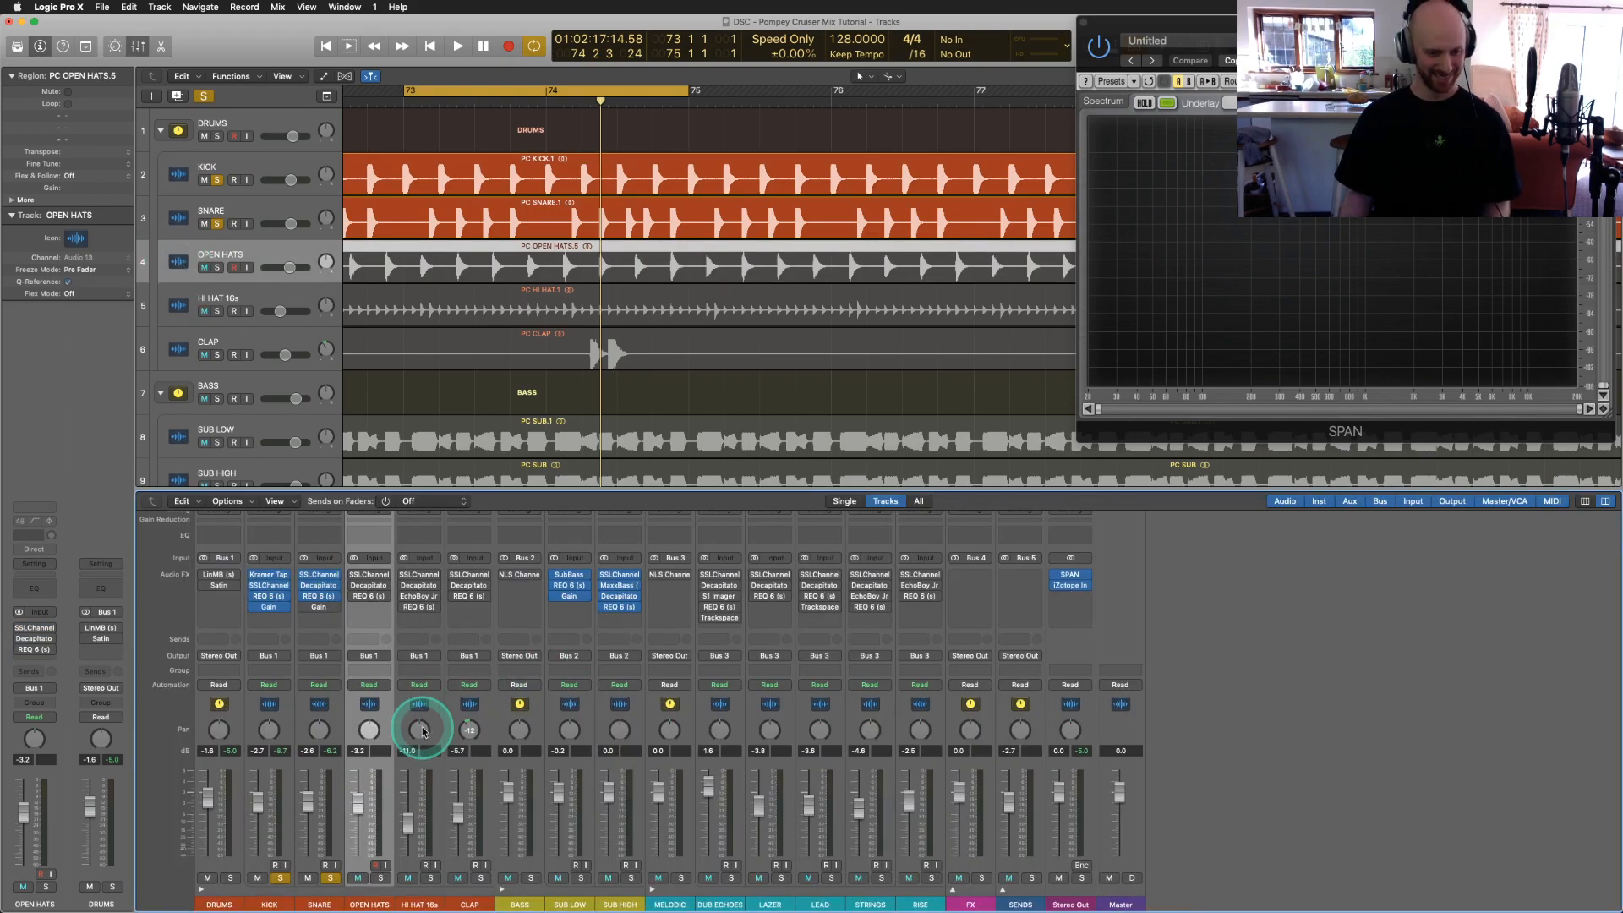
key("space")
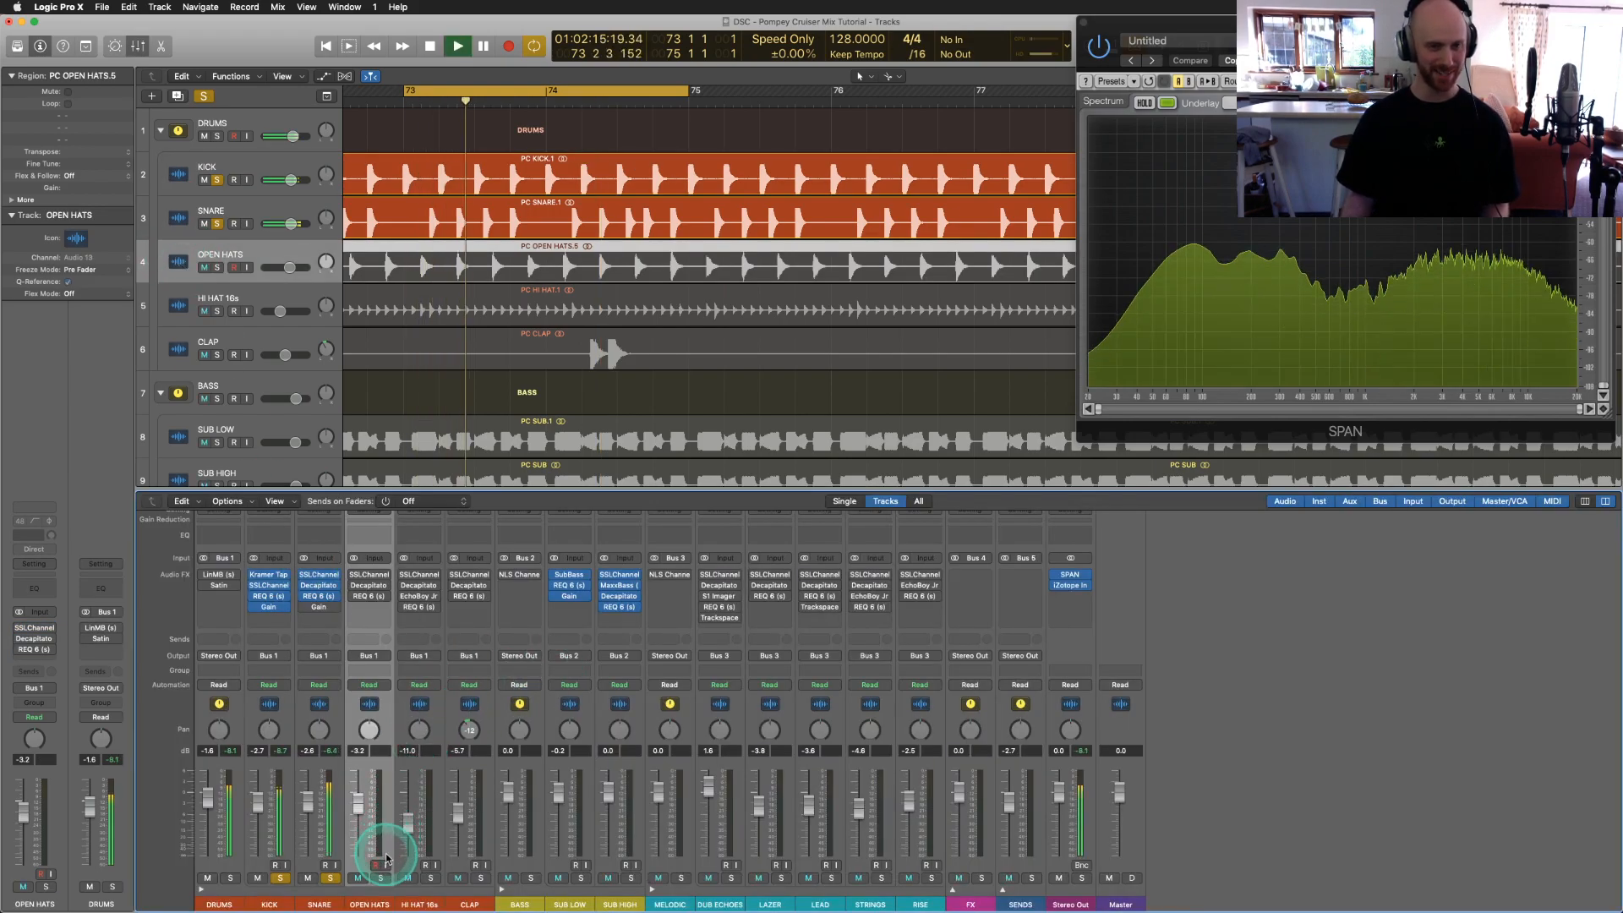
left_click(382, 876)
left_click(382, 878)
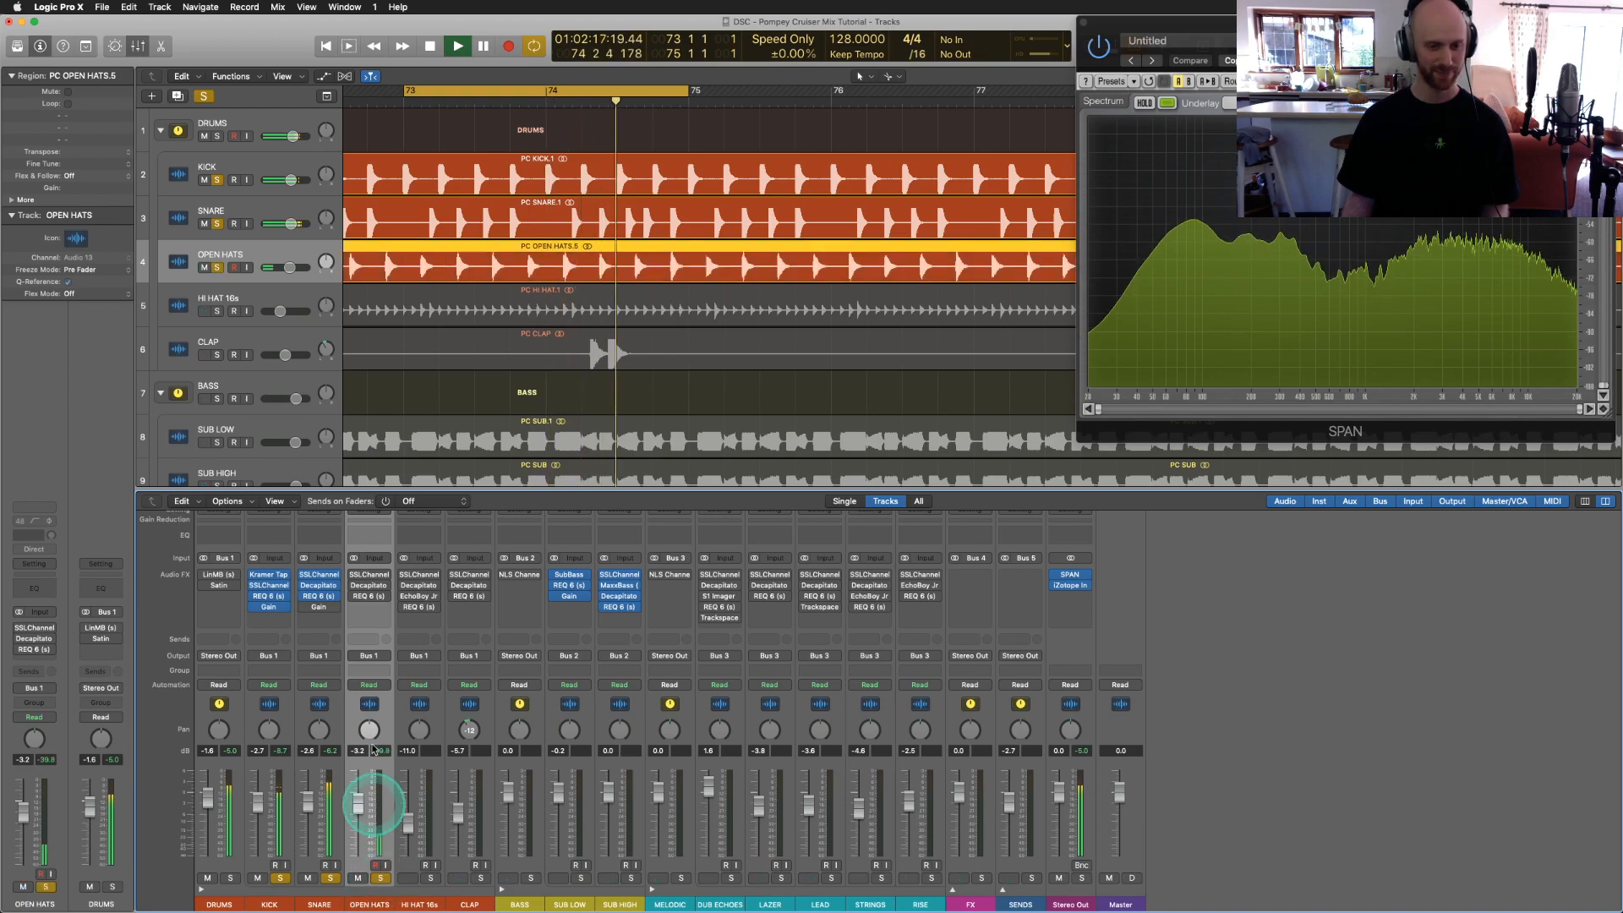
left_click(355, 576)
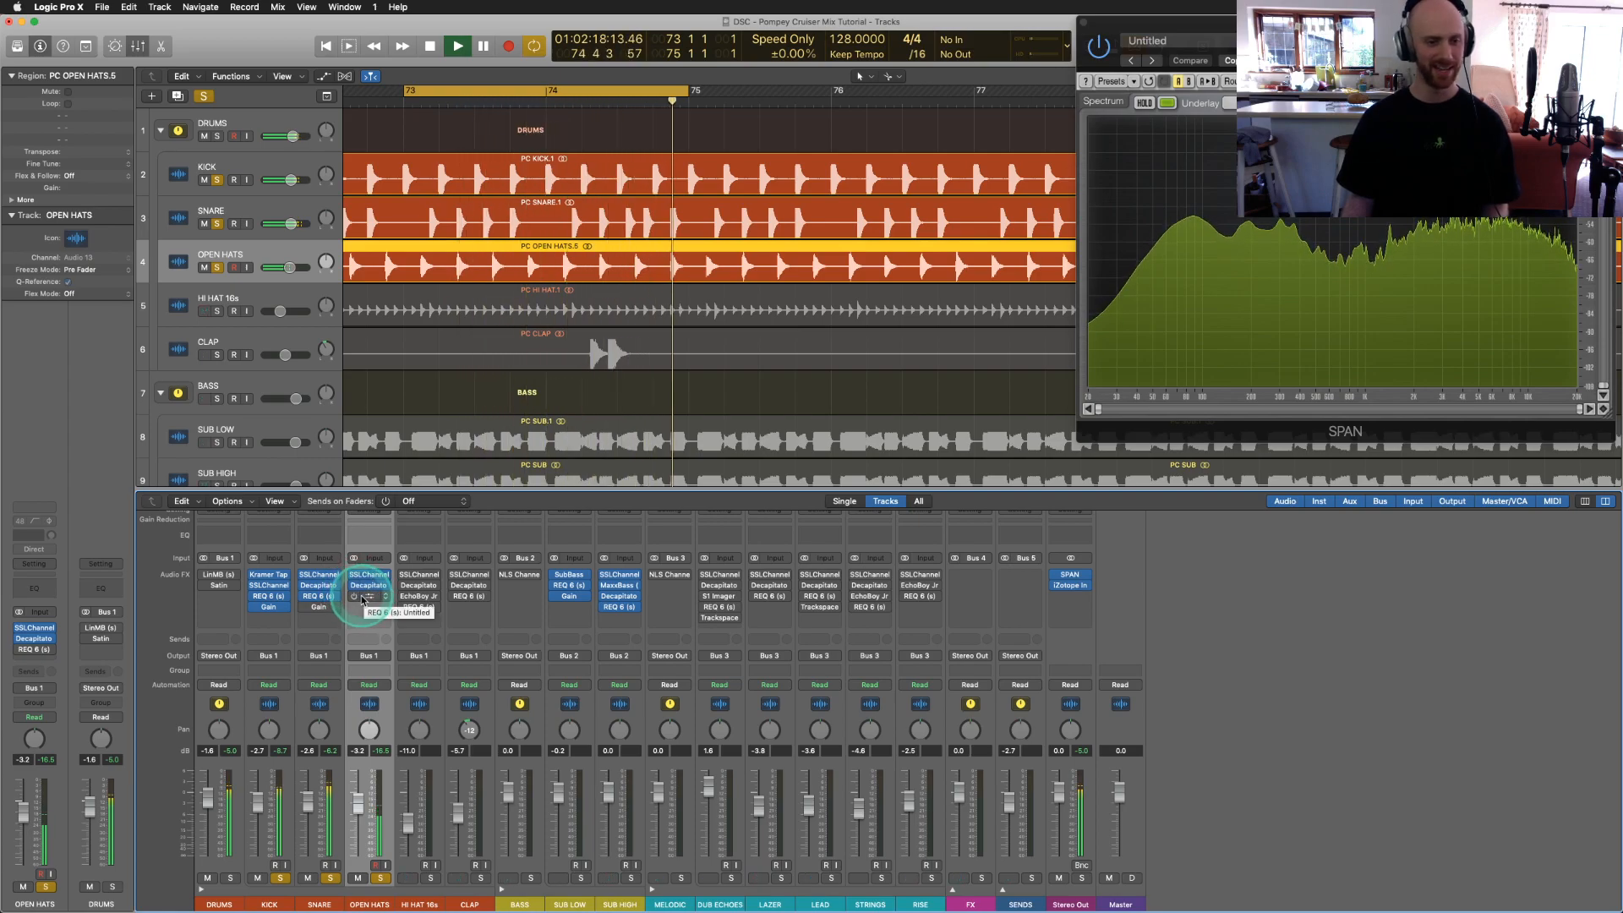
Step: Unsolo SNARE and KICK so only the open hats play, and open their REQ 6 EQ
left_click(330, 879)
left_click(279, 878)
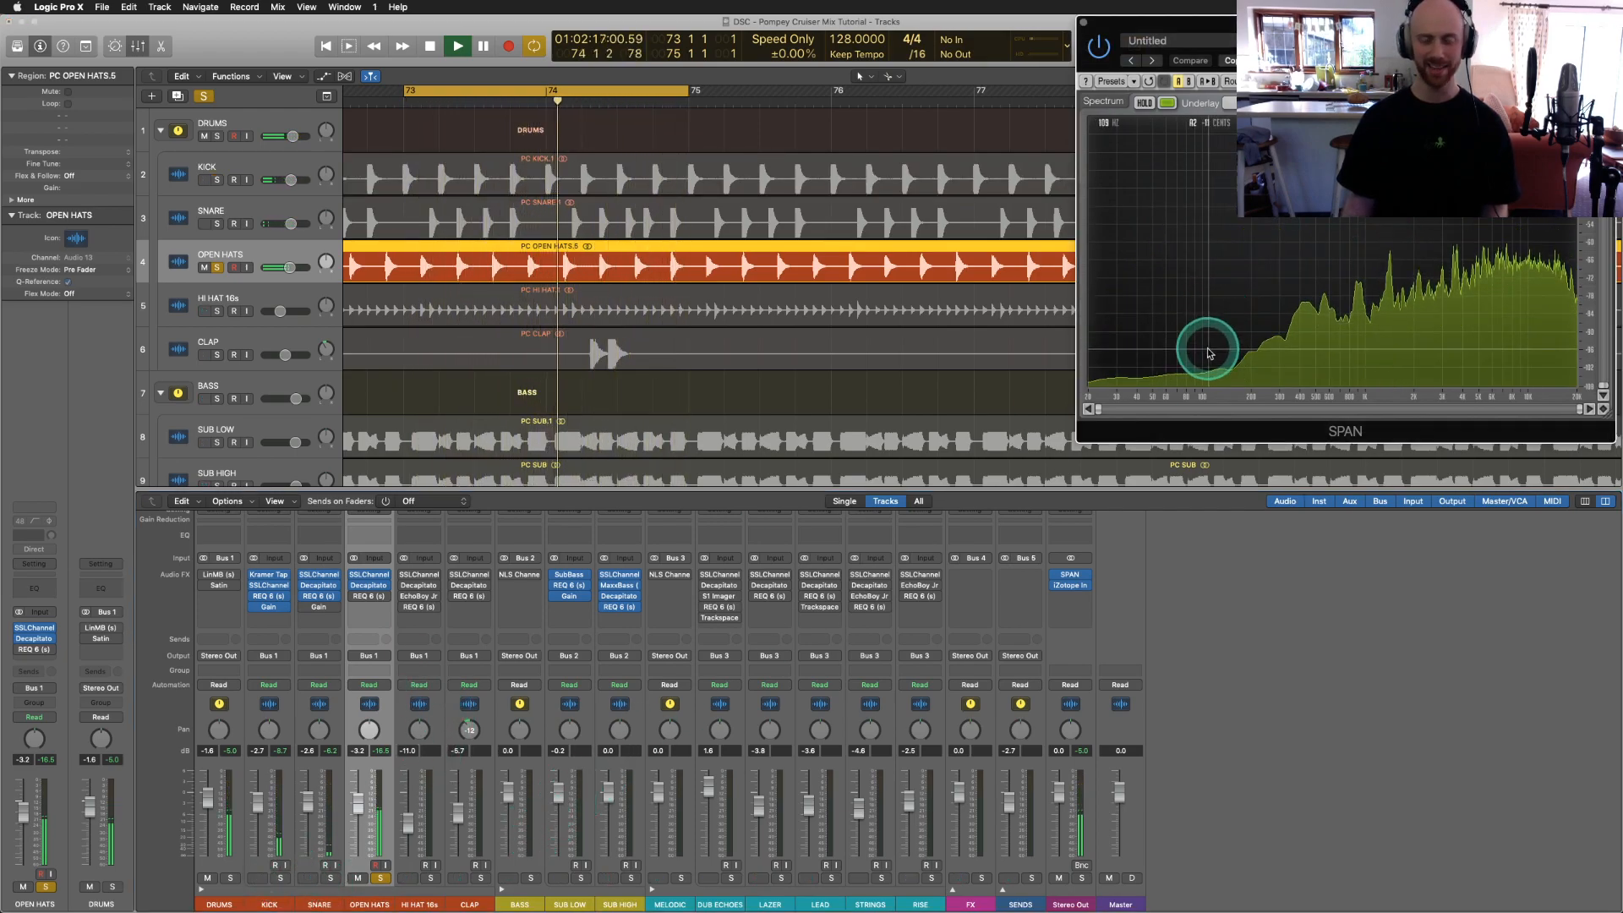
left_click(370, 596)
left_click(119, 277)
Step: Replay the open hats with EQ bands 1 and 5 off, toggling band 4 to compare
left_click(503, 312)
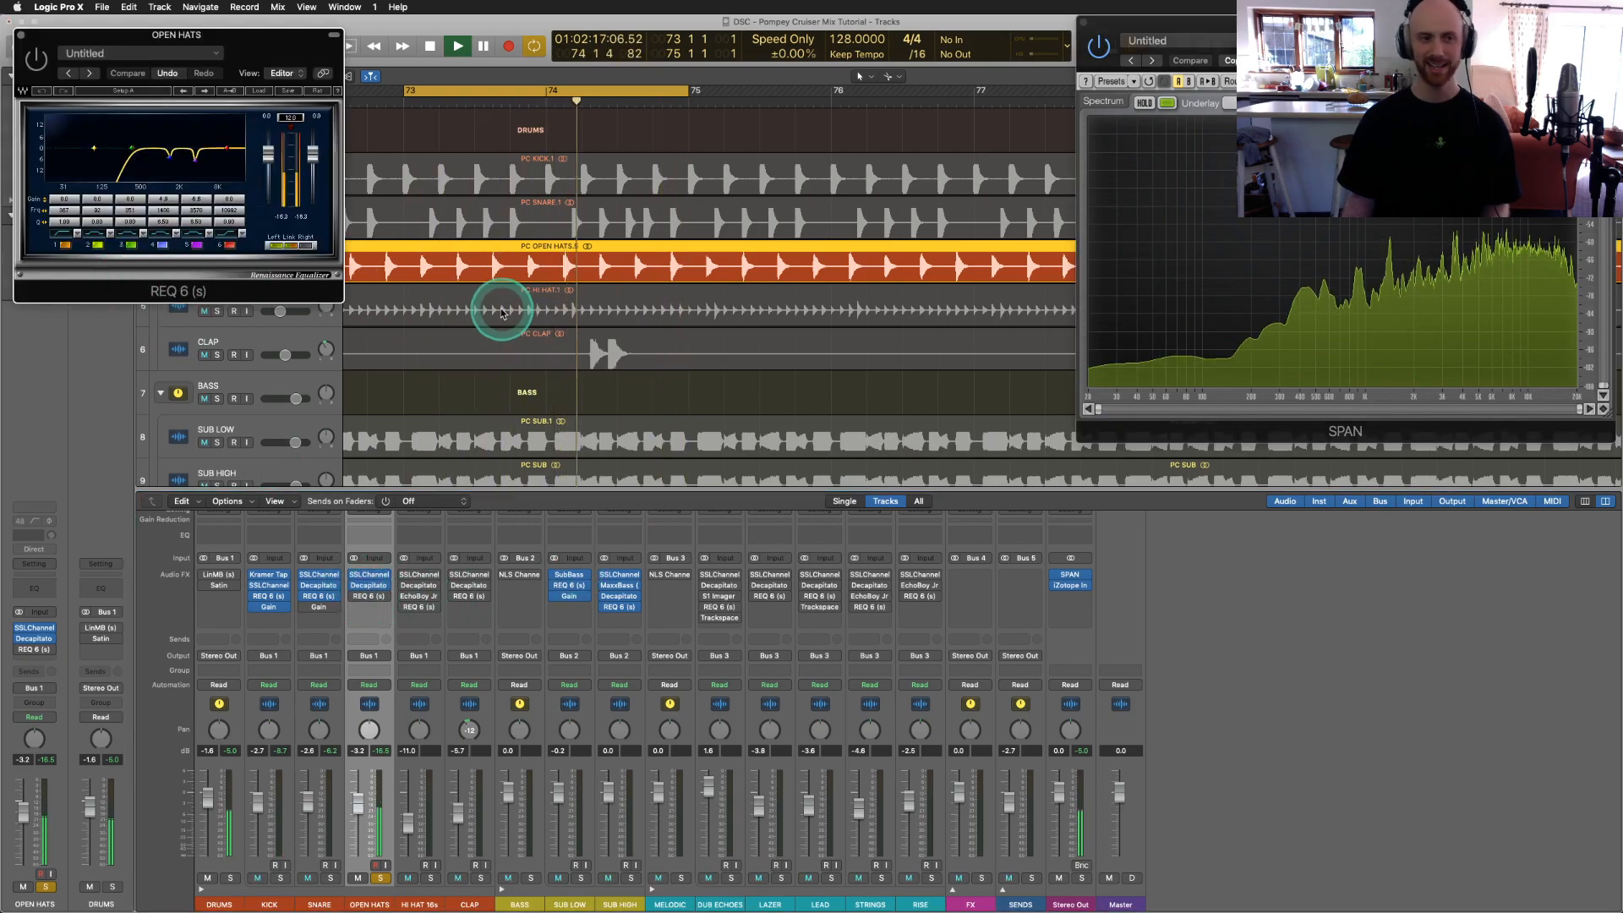
key("space")
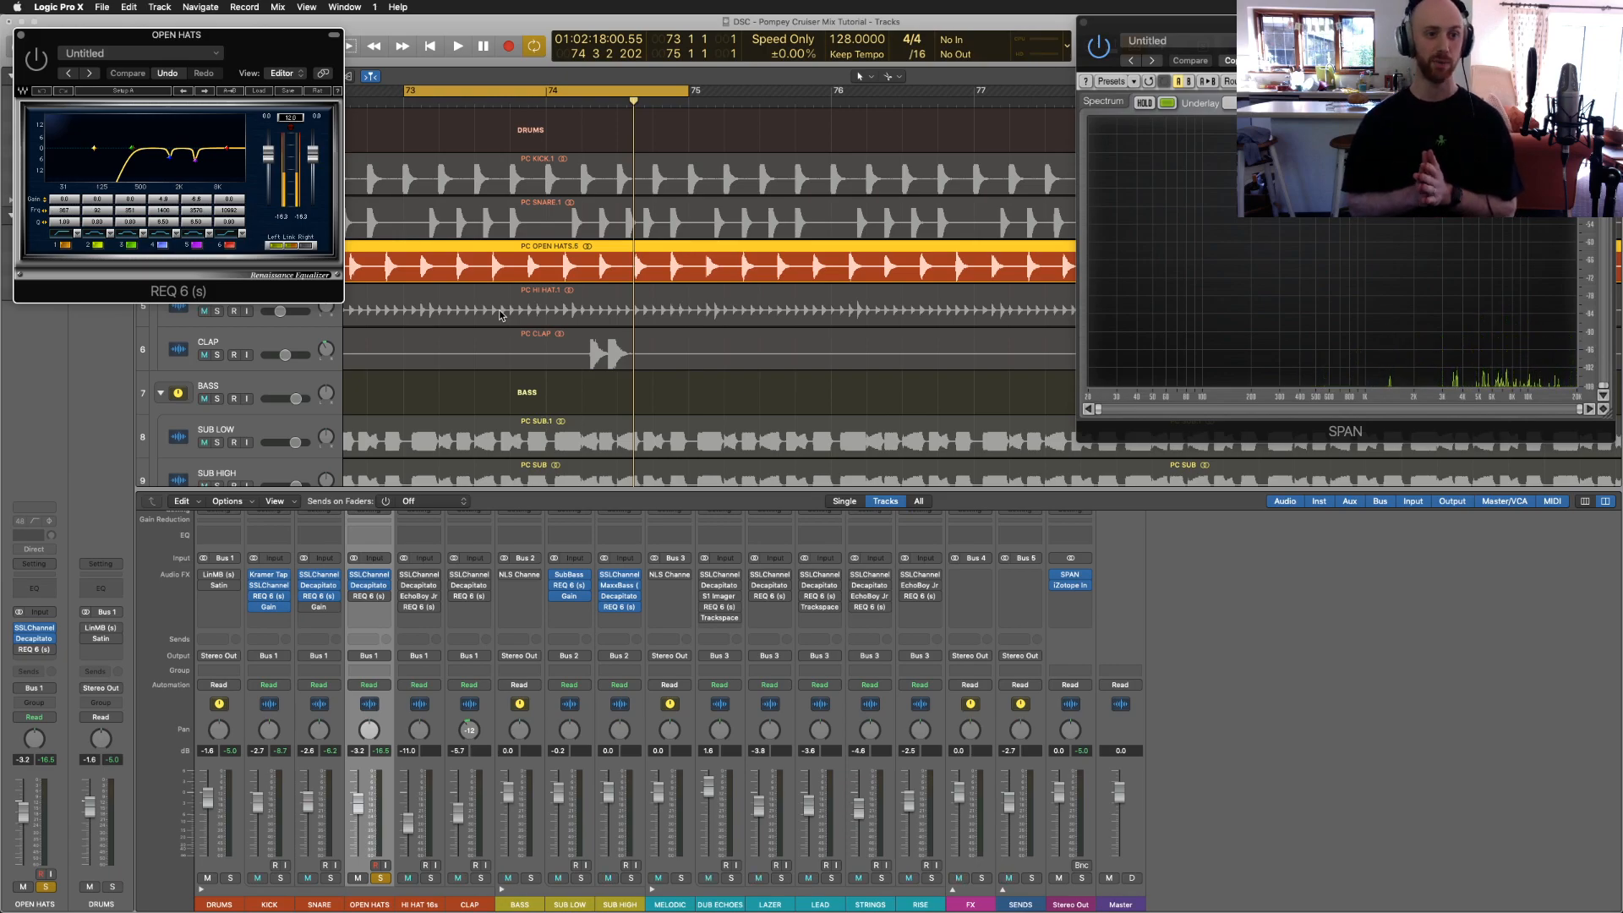
key("space")
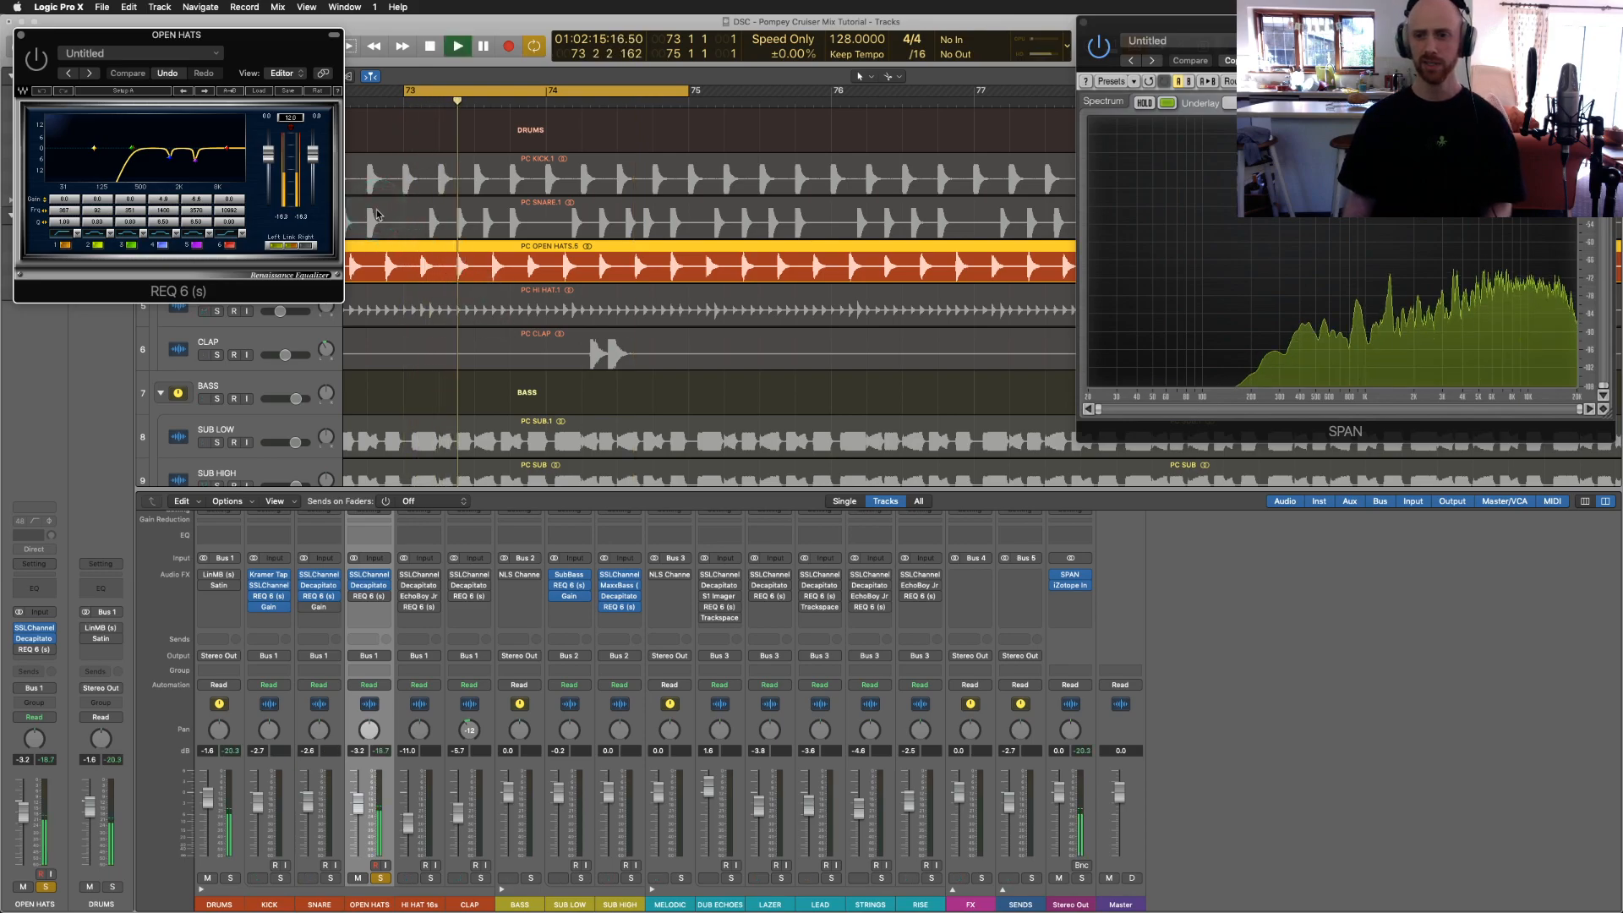
left_click(886, 274)
mouse_move(1390, 195)
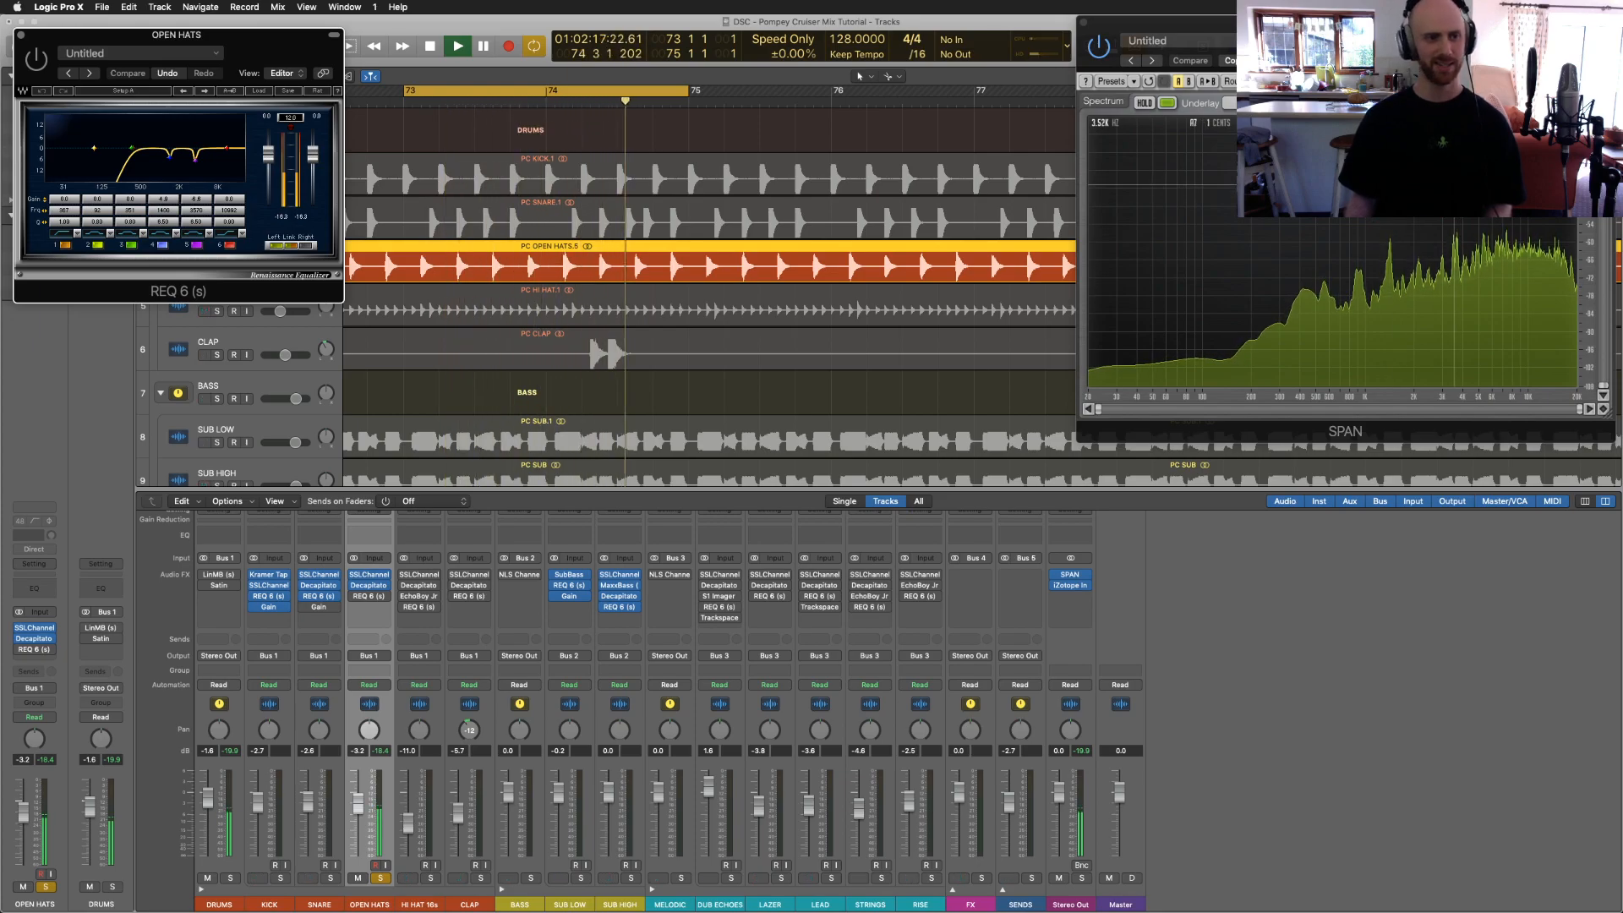
left_click(64, 245)
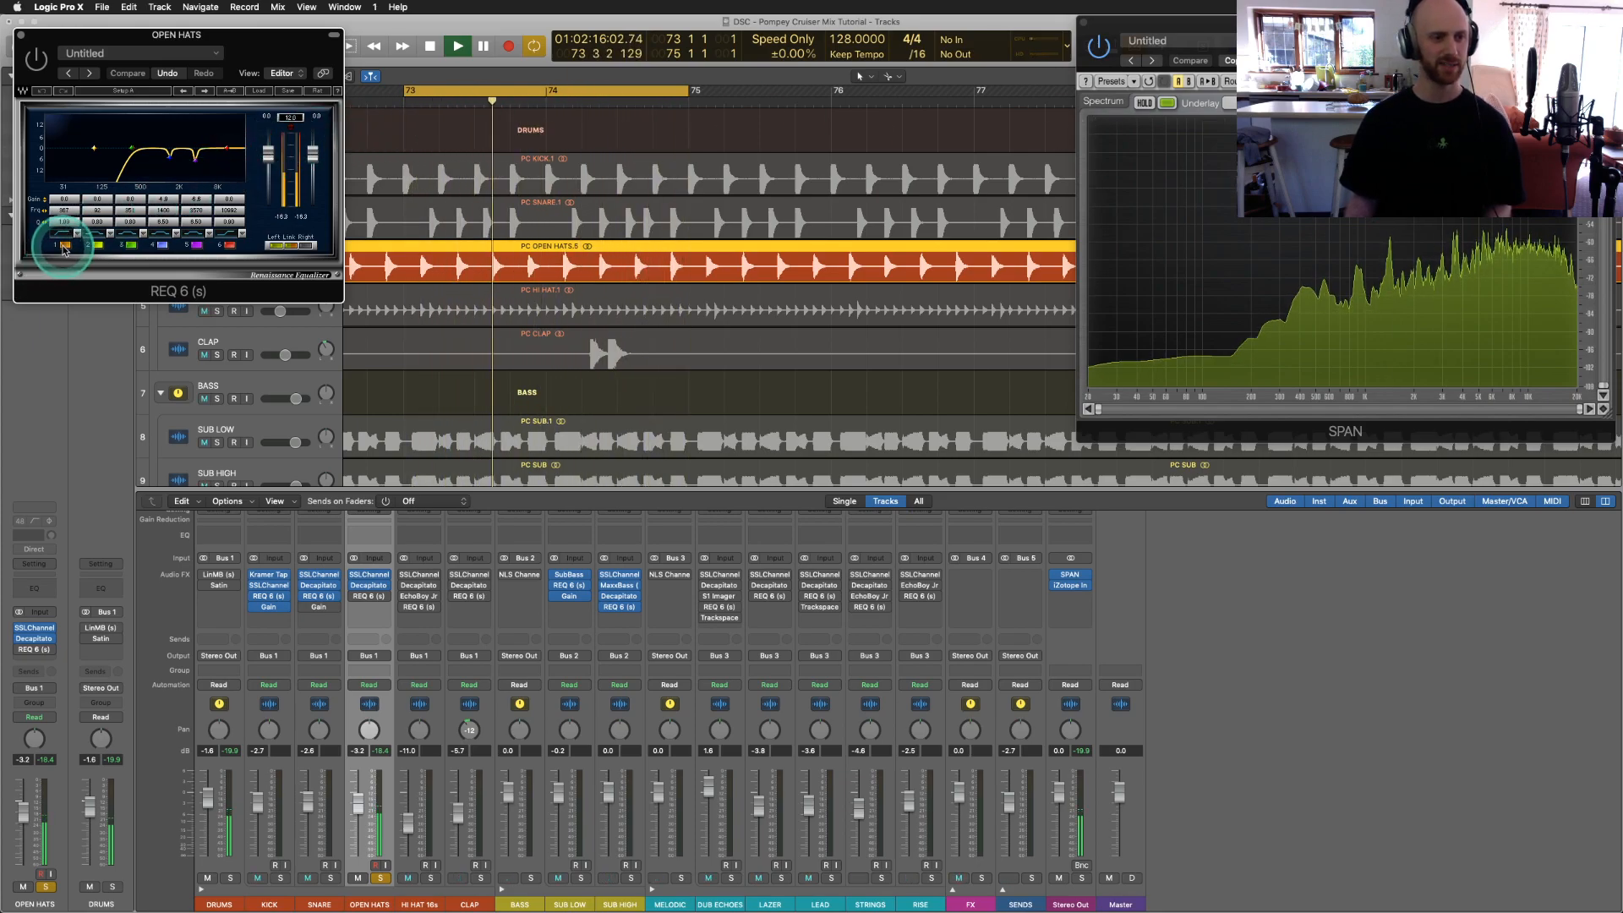
left_click(196, 246)
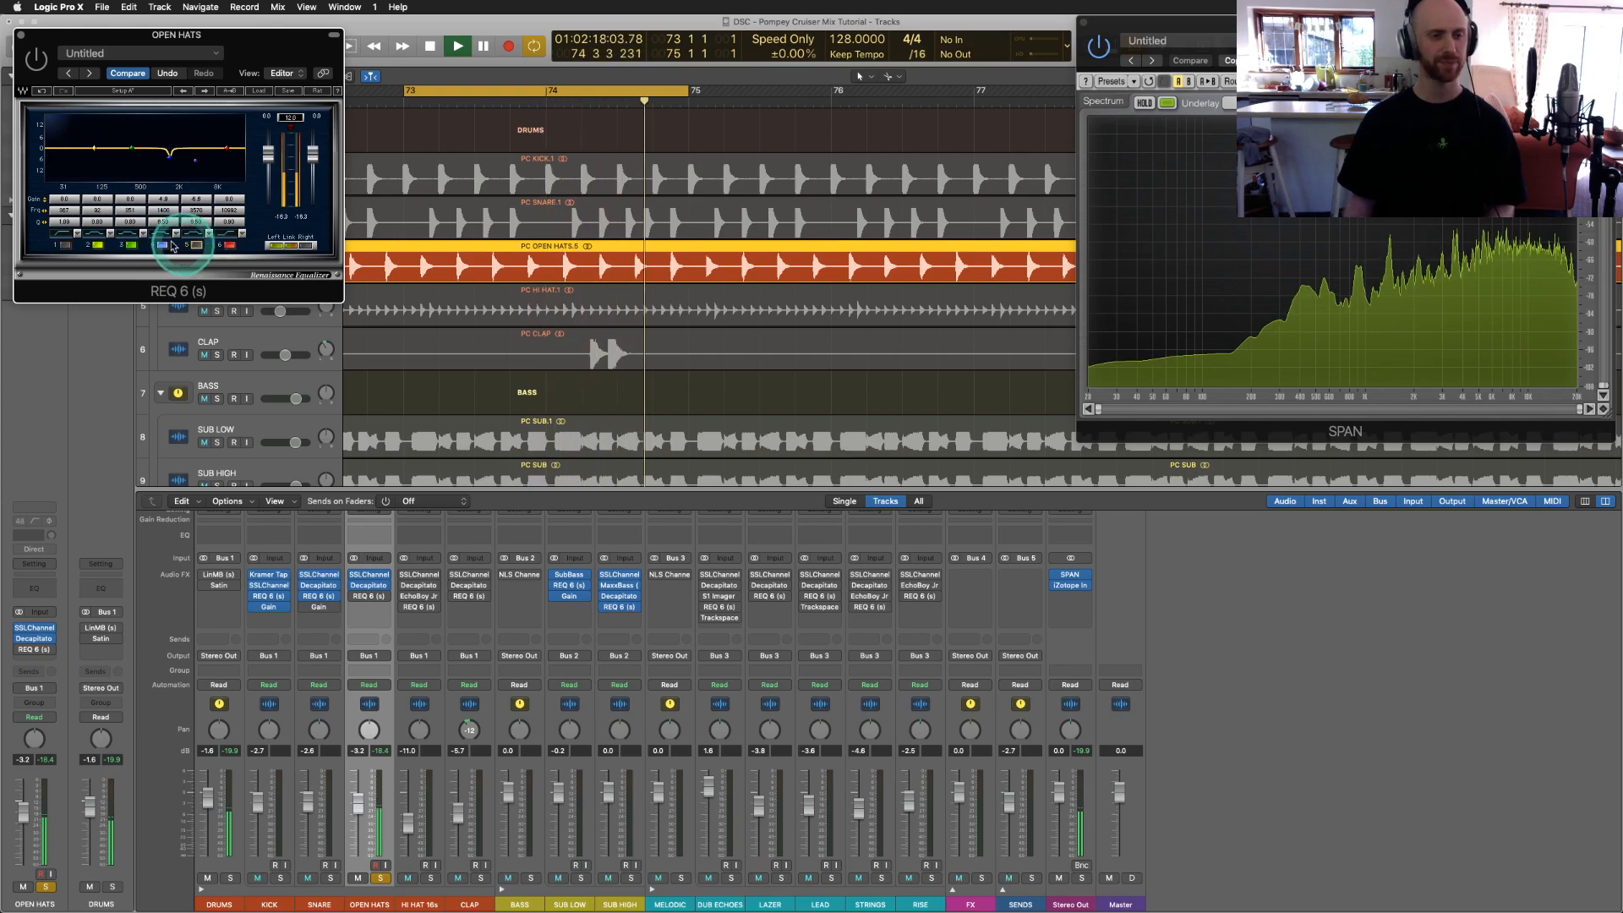
left_click(164, 246)
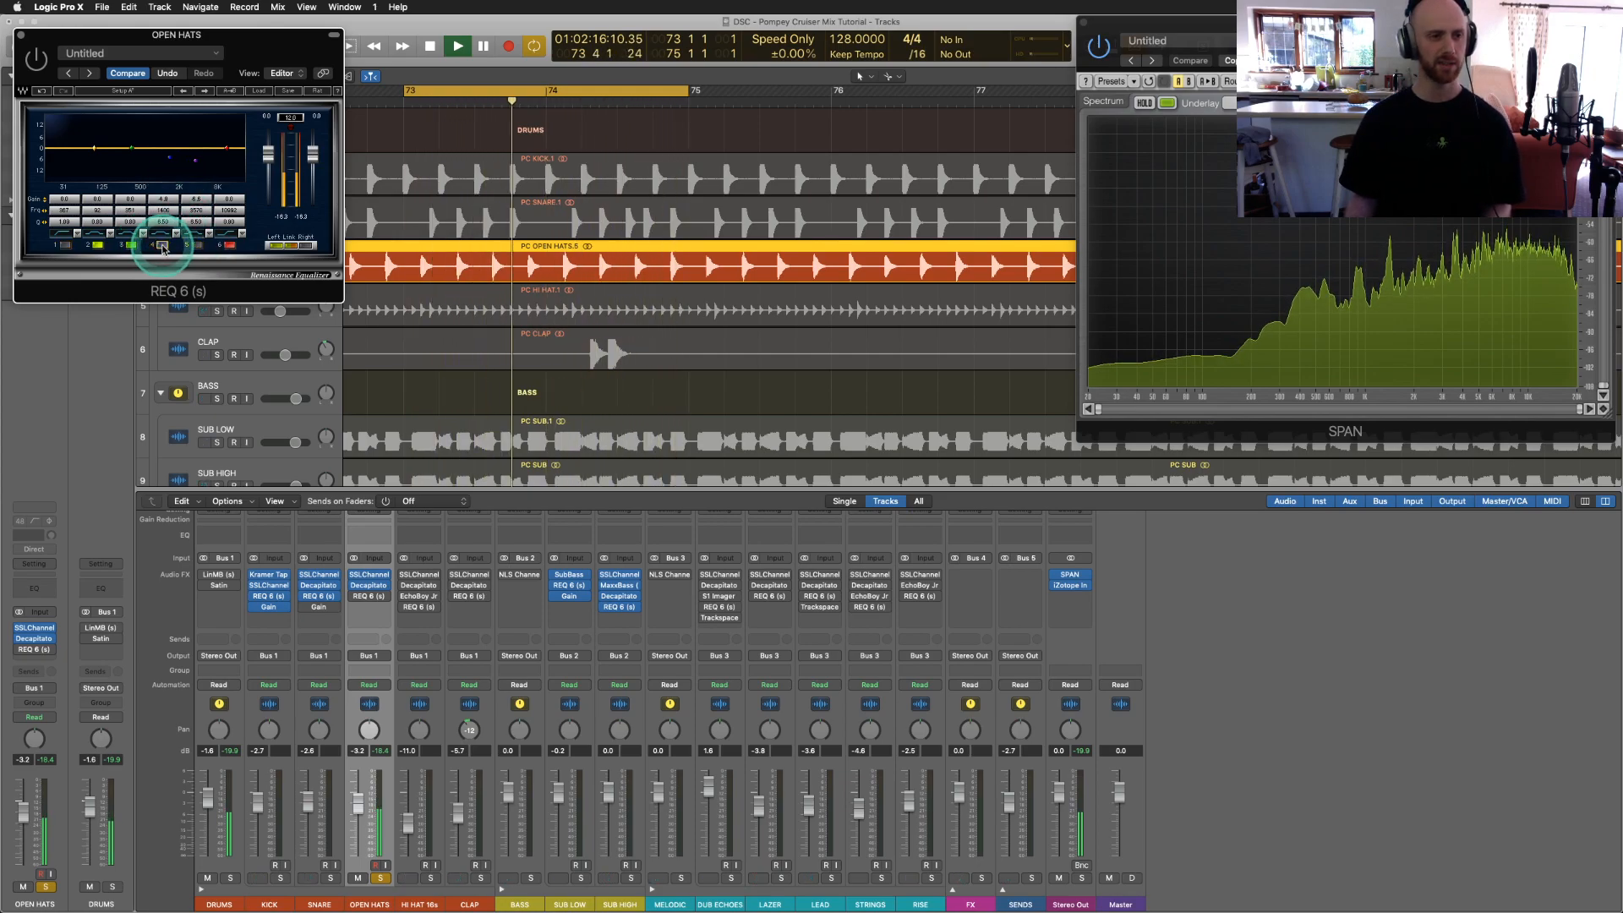
left_click(164, 246)
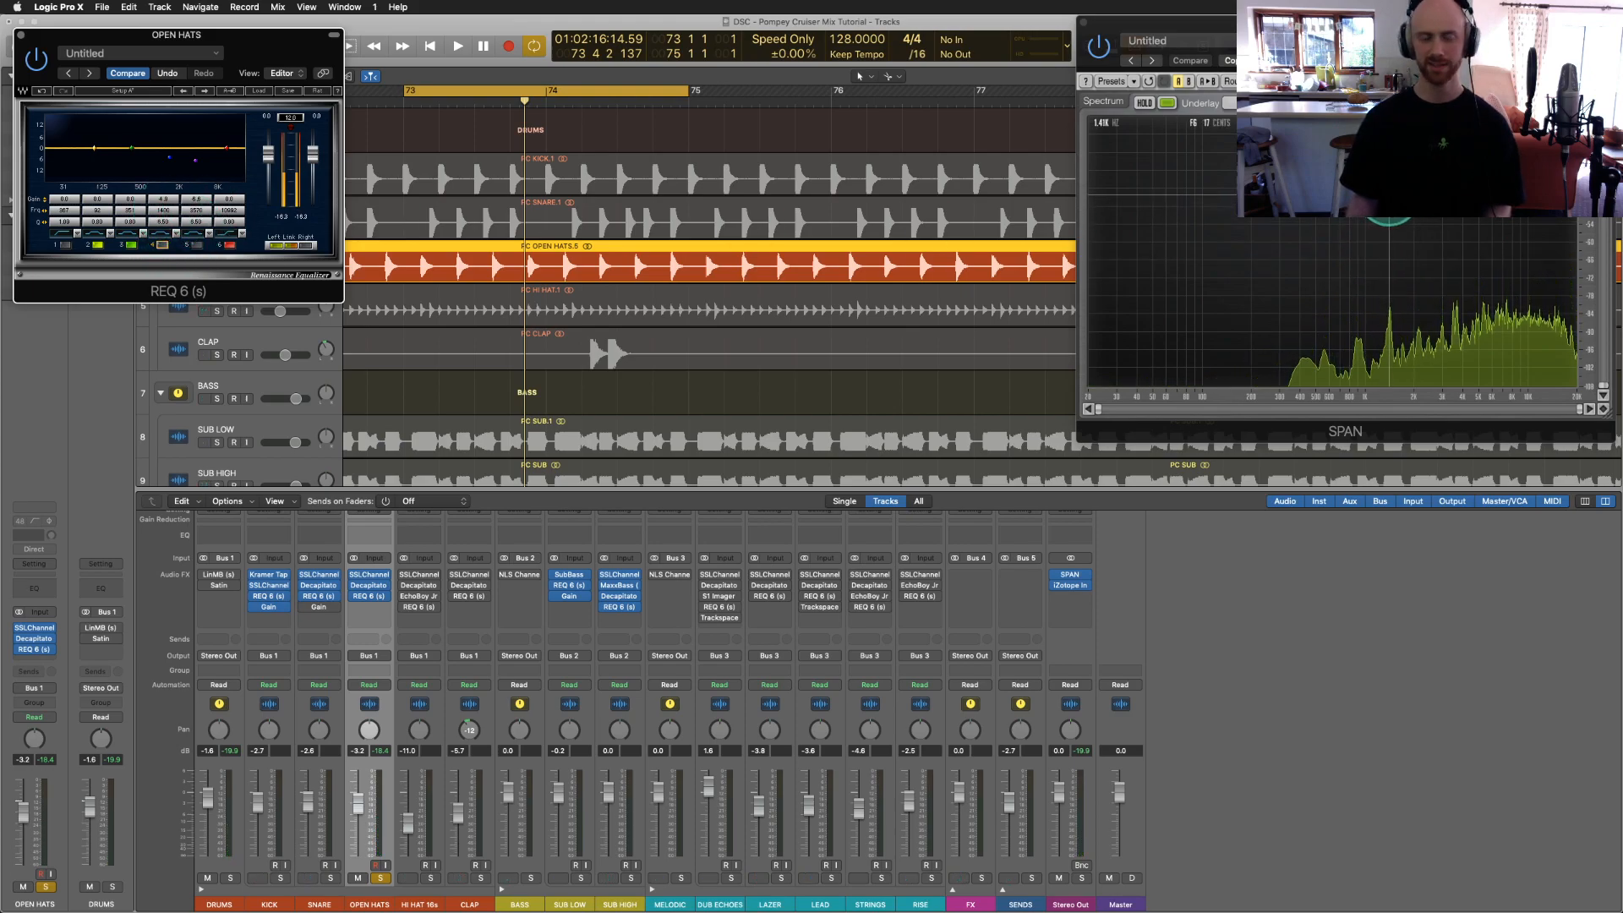
left_click(157, 247)
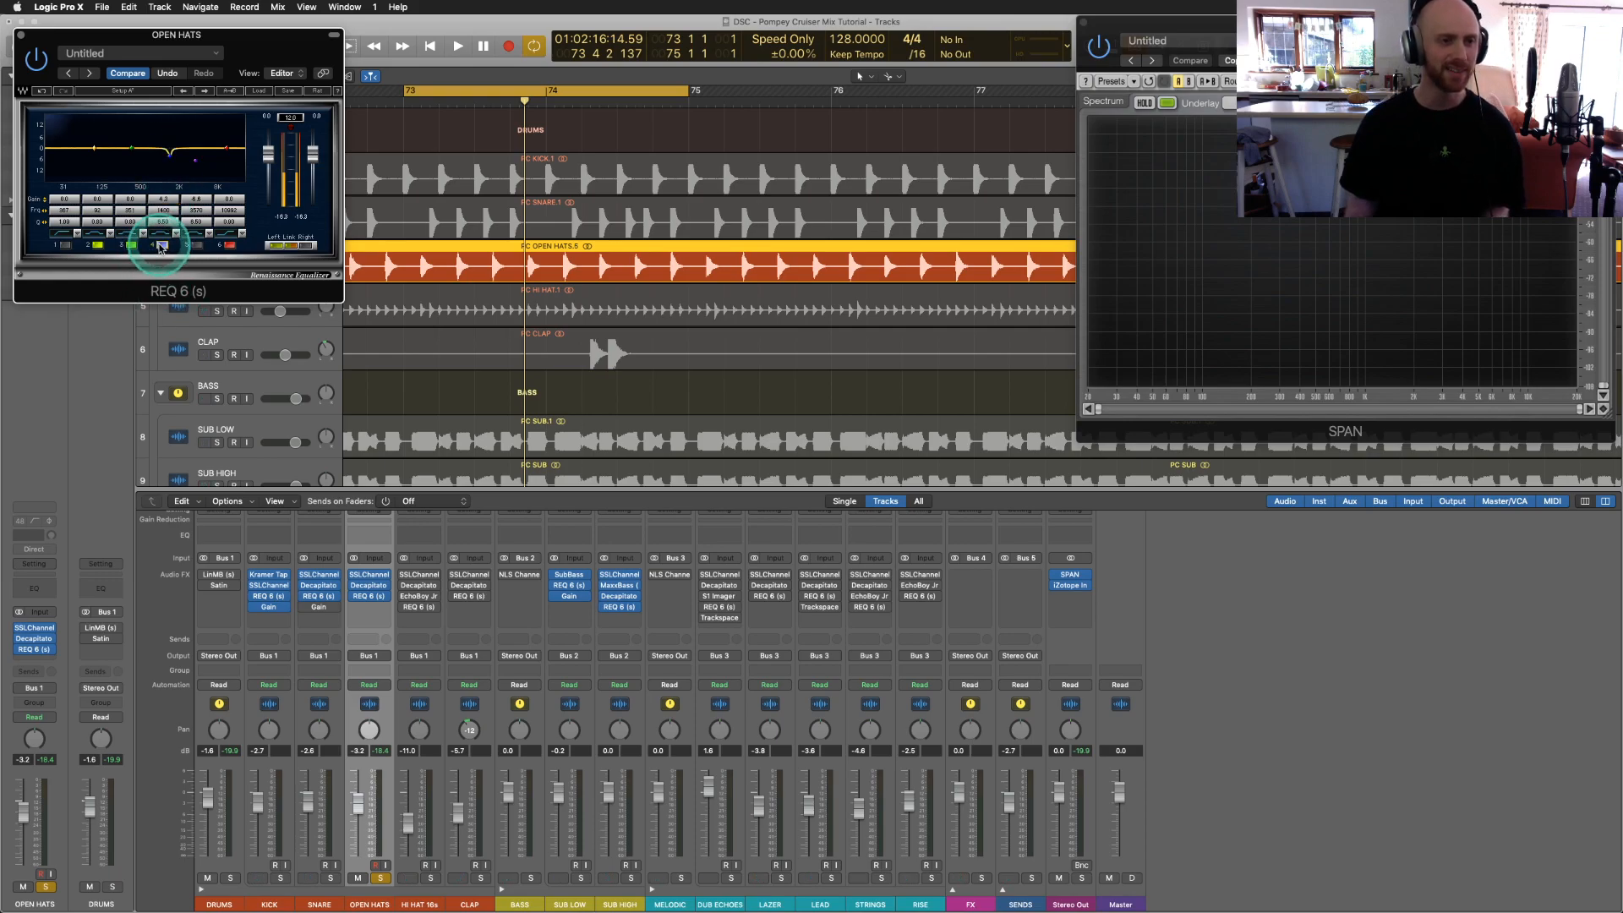
Step: Set band 4 gain to 0.0 and band 5 to 2.3, restore the band 1 low cut, and close REQ 6
key("space")
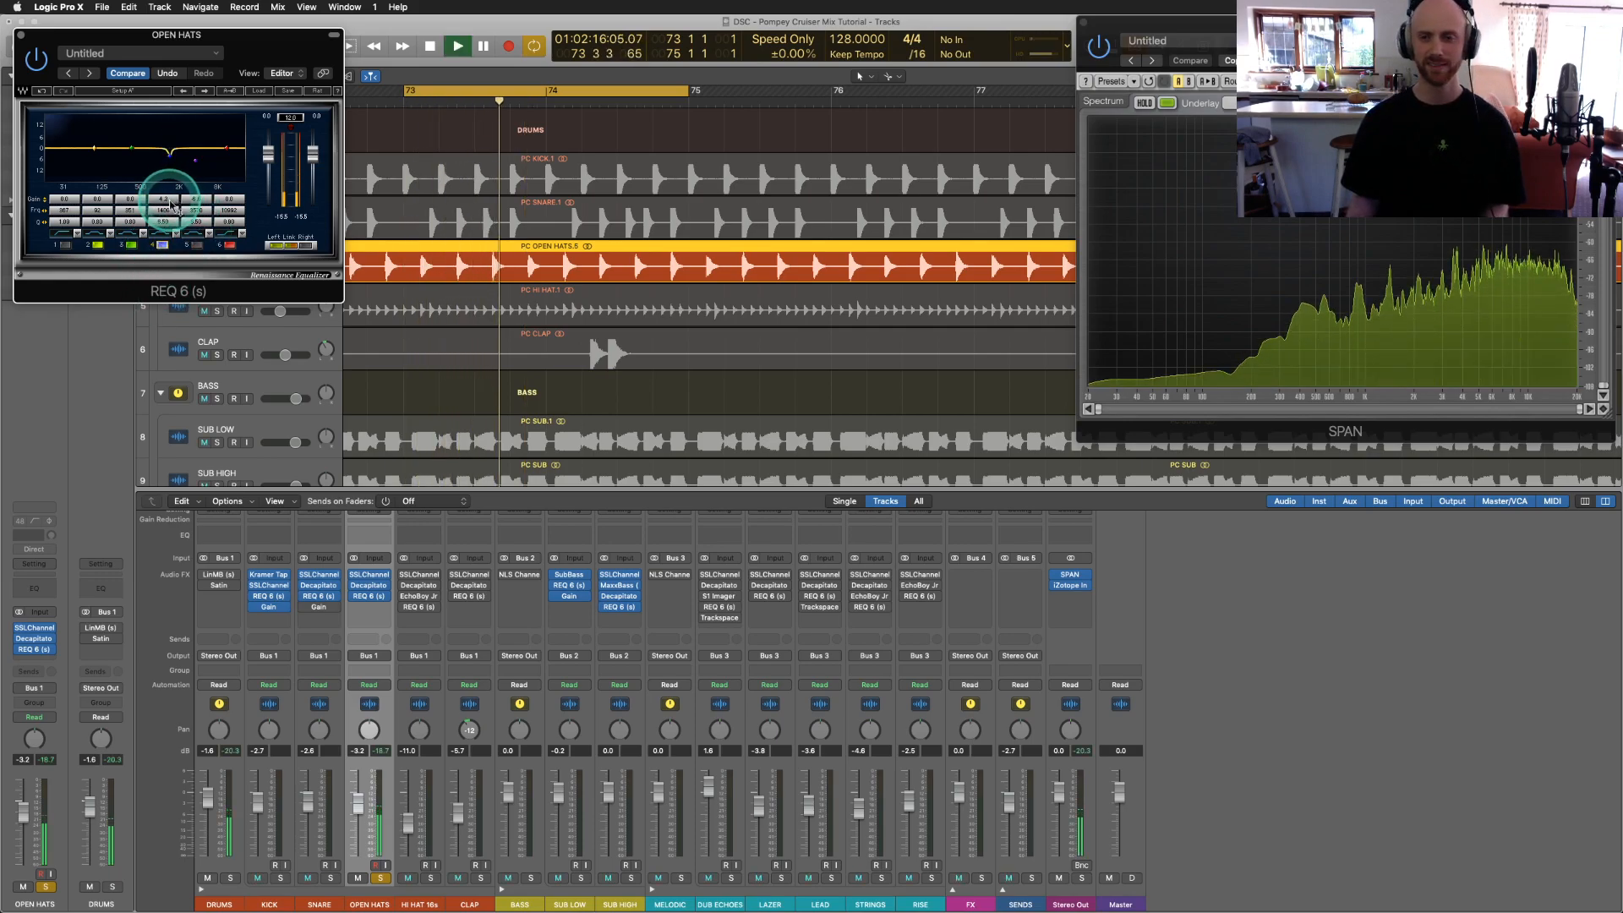
mouse_move(168, 205)
left_mouse_down()
mouse_move(165, 53)
mouse_move(168, 131)
left_mouse_up()
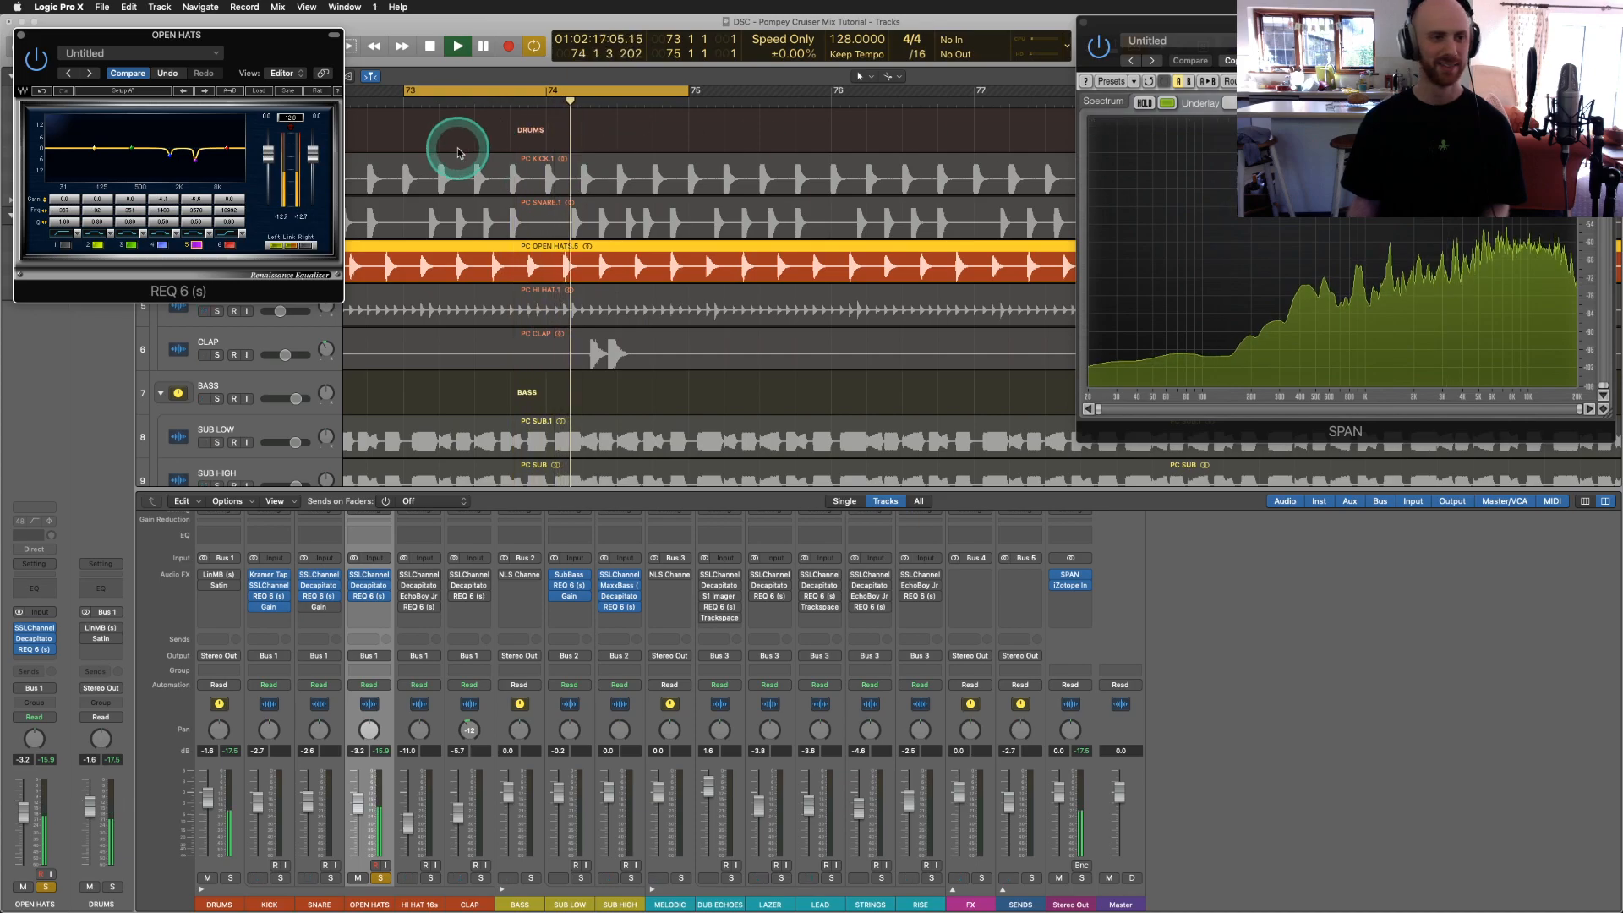
mouse_move(193, 202)
left_mouse_down()
mouse_move(197, 99)
mouse_move(201, 195)
left_mouse_up()
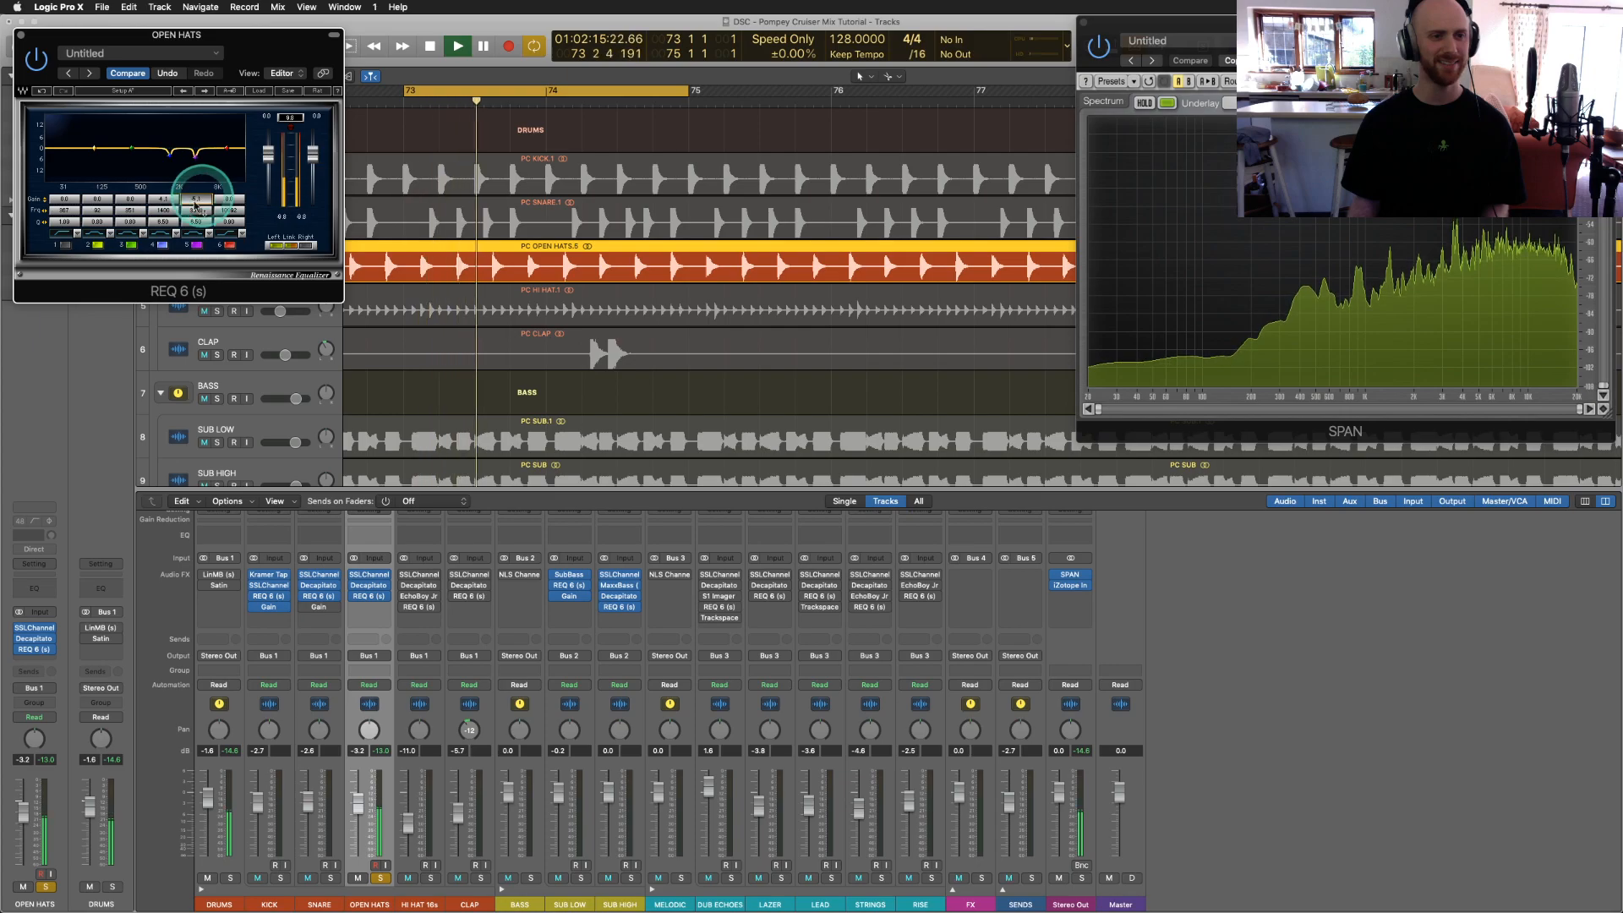
left_click(62, 246)
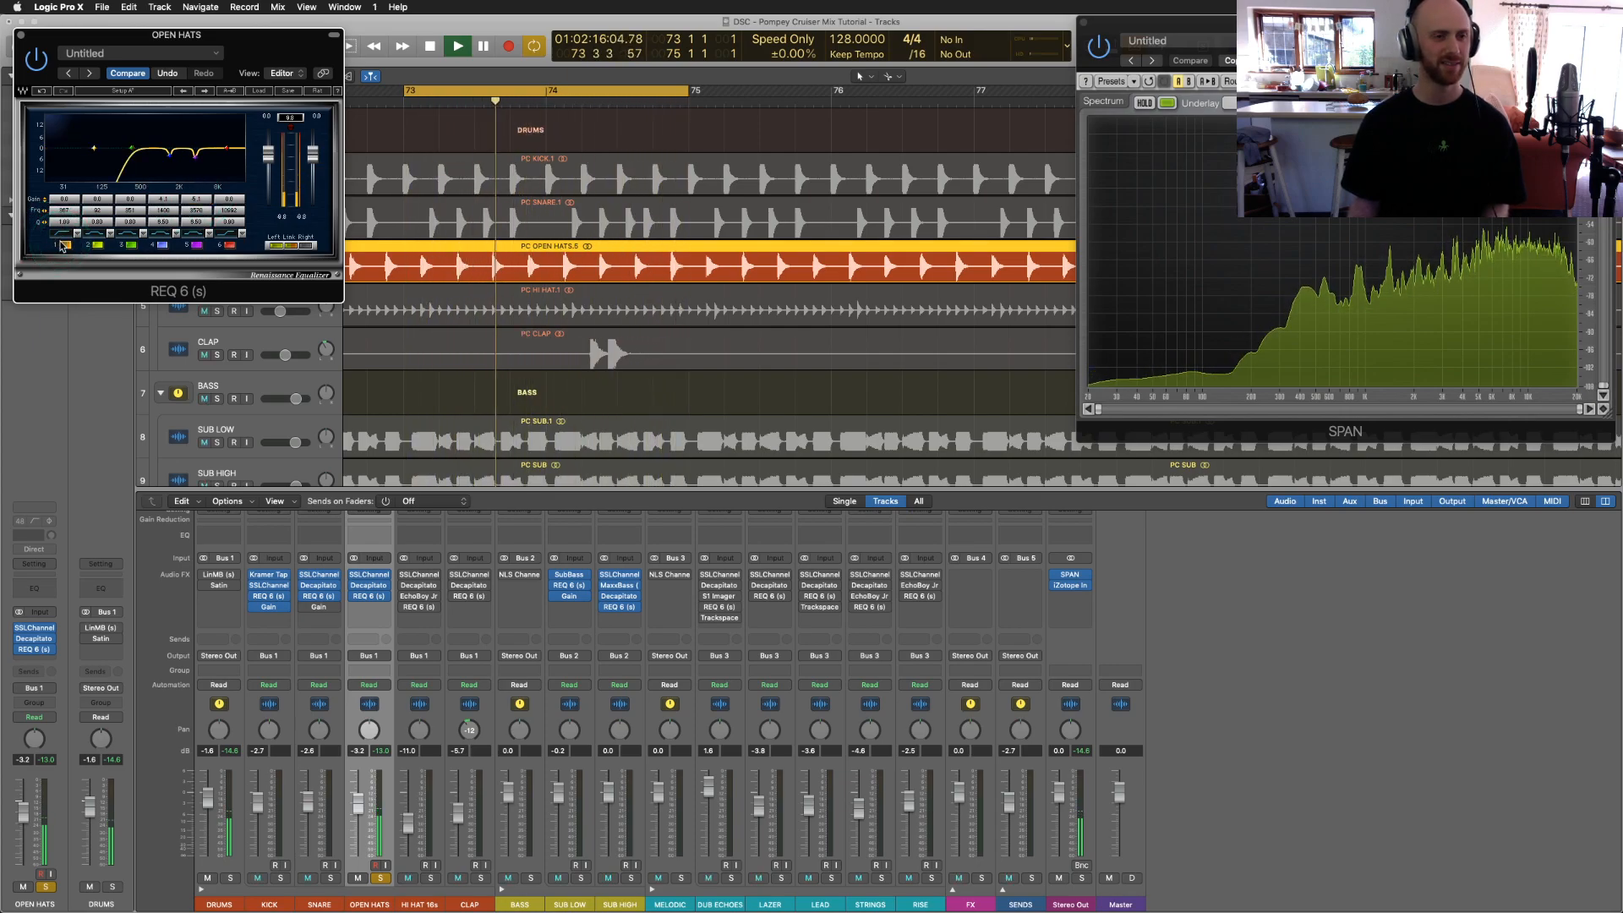
left_click(21, 36)
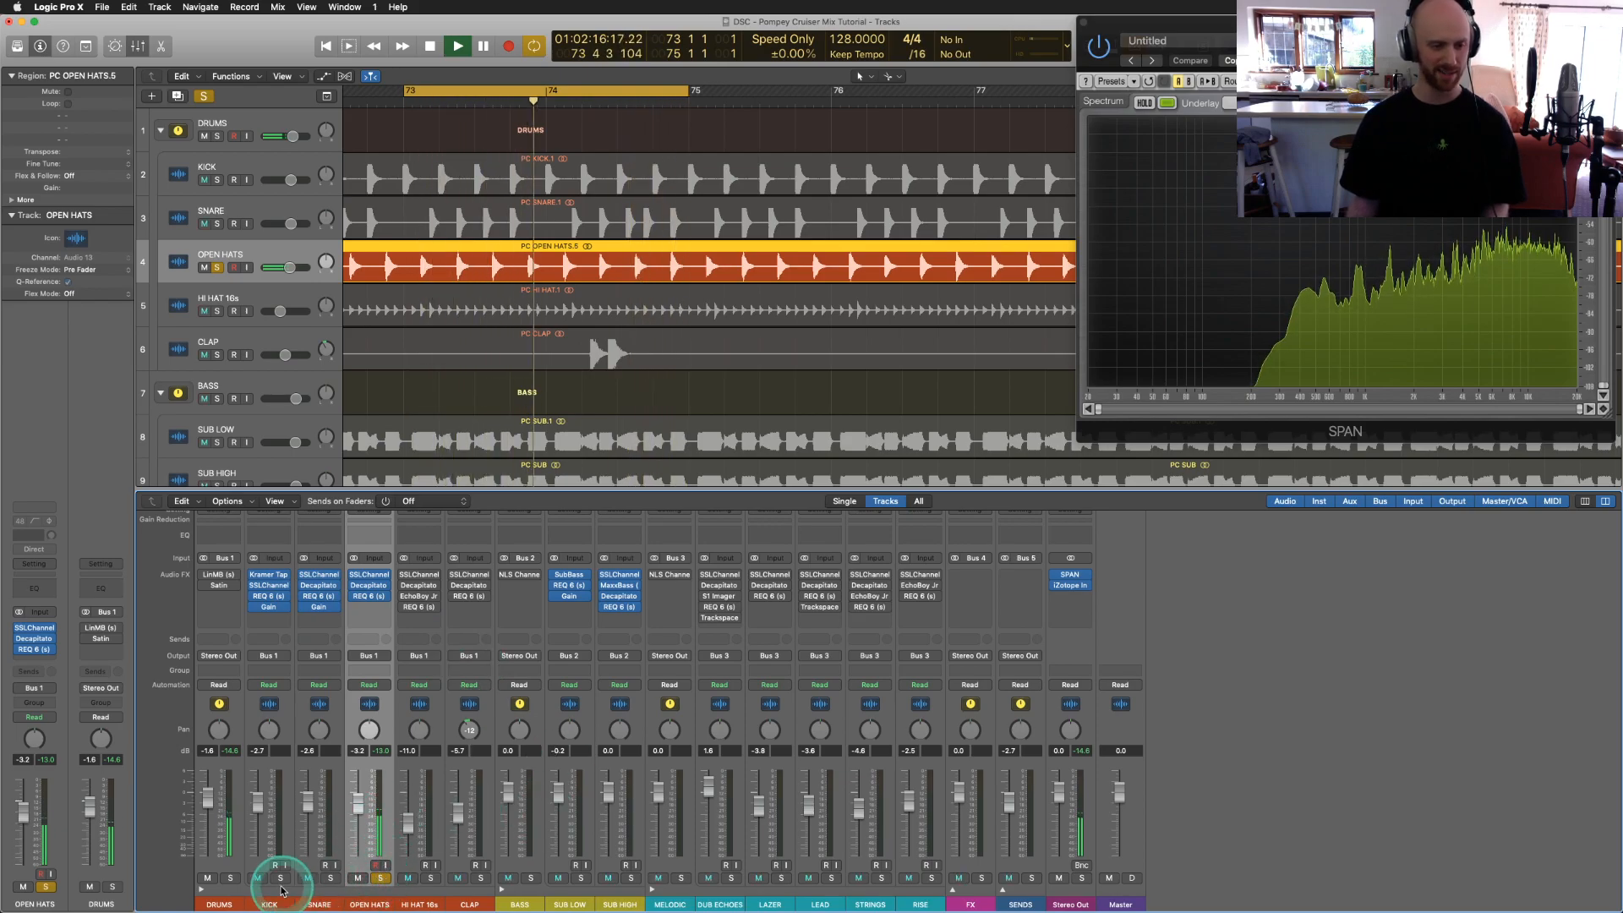
Step: Solo the SNARE and KICK alongside the open hats, then stop playback
left_click(330, 878)
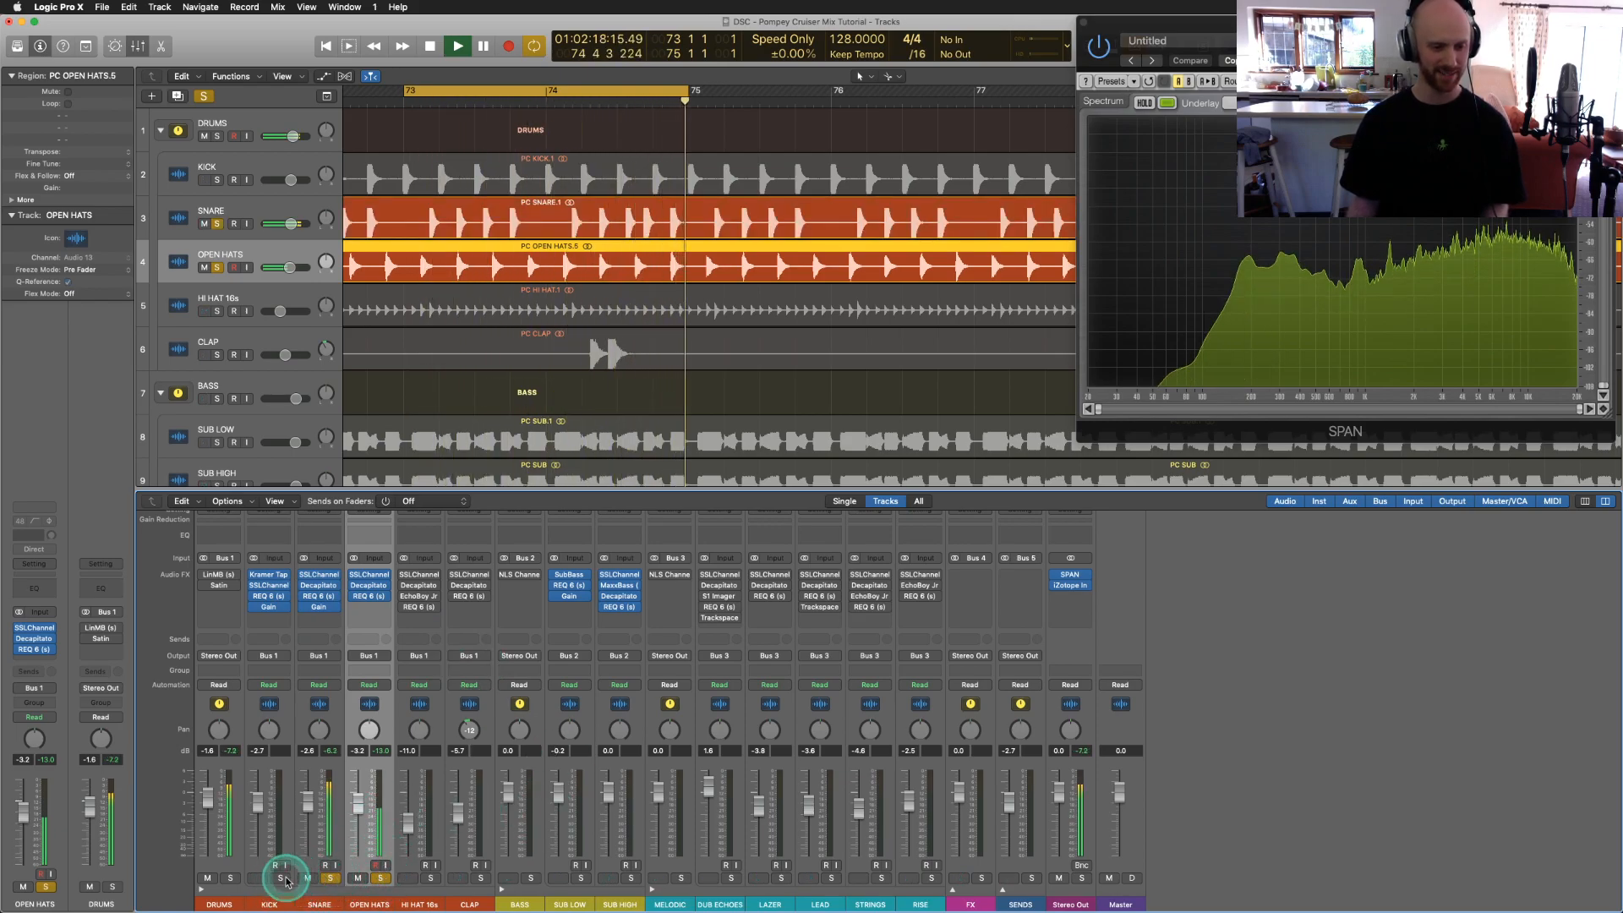
left_click(280, 879)
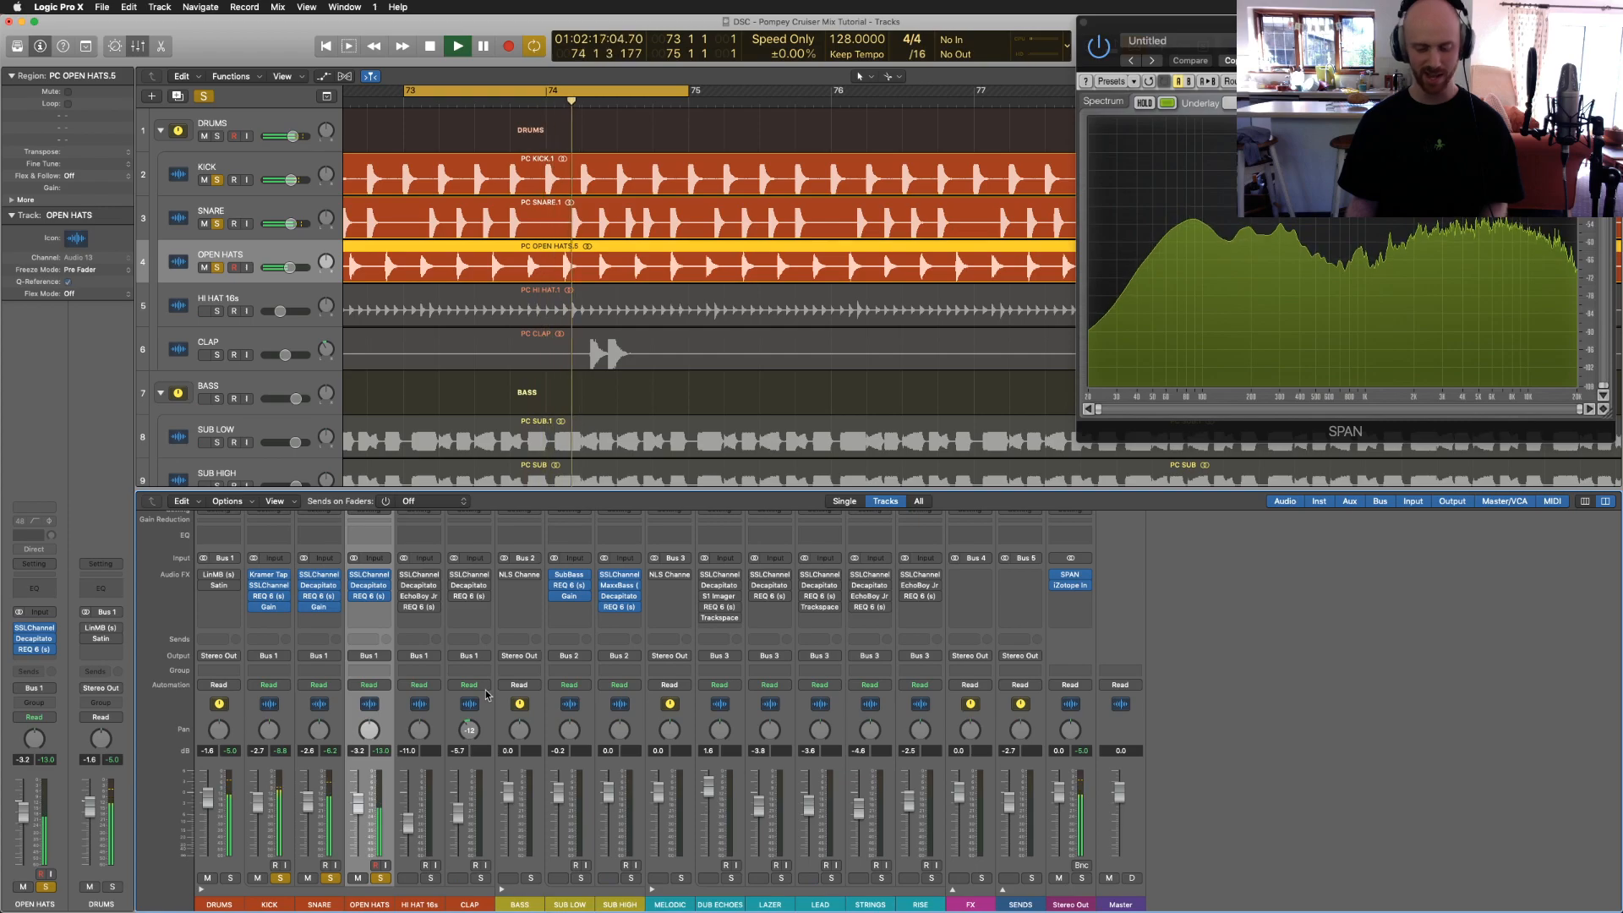
left_click(405, 670)
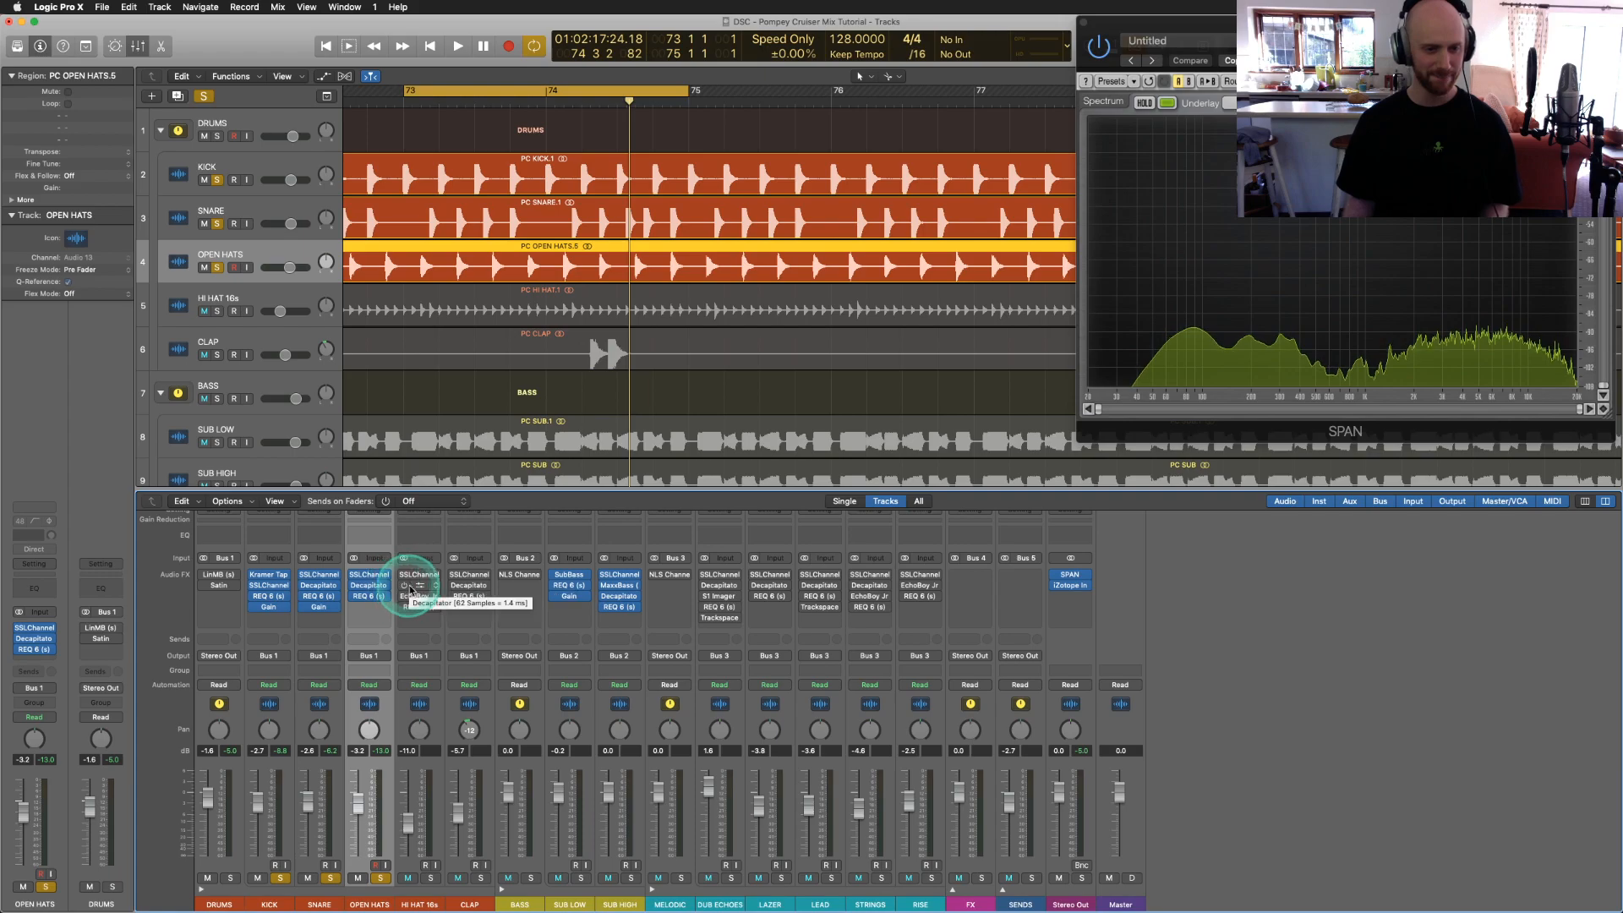
Step: Solo HI HAT 16s and play it, unsoloing OPEN HATS, SNARE and KICK
left_click(431, 879)
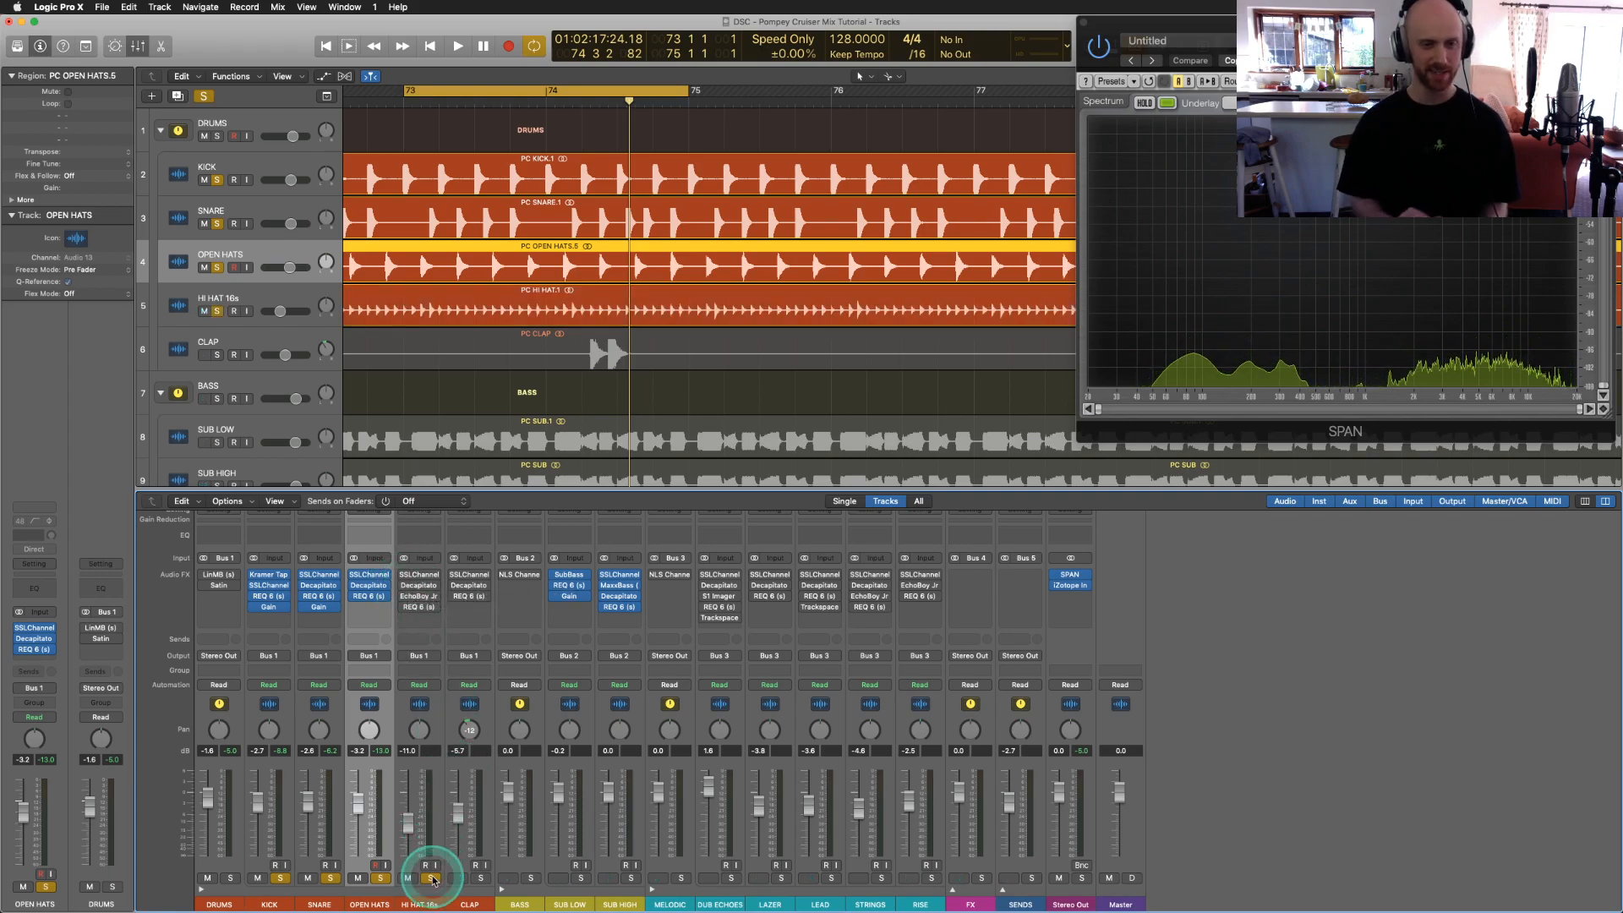
key("space")
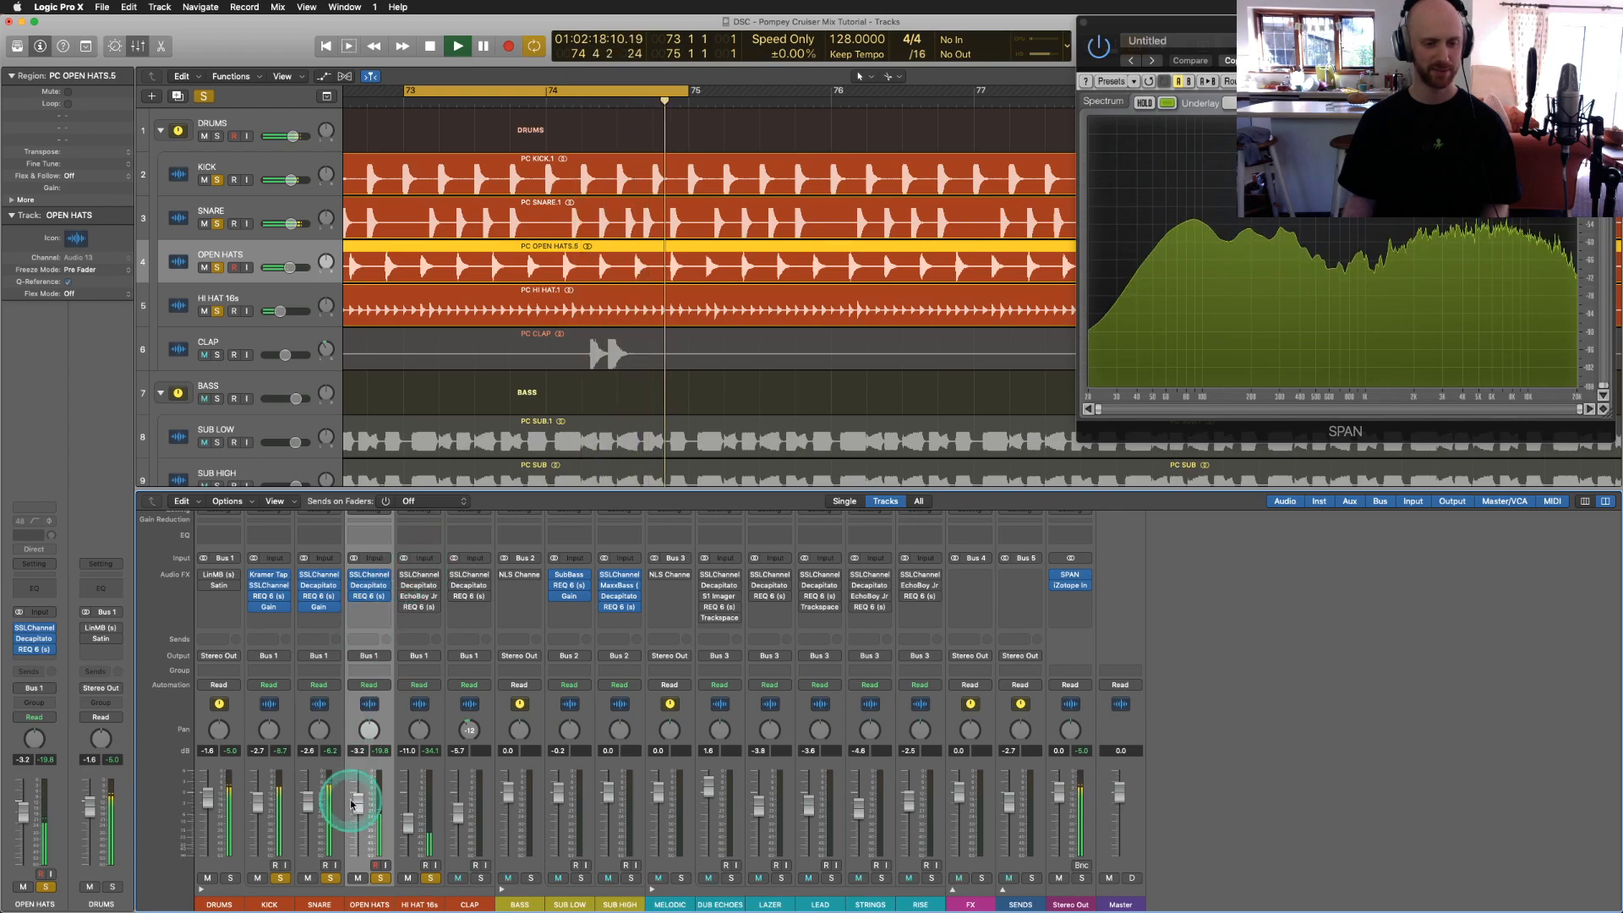
left_click(380, 878)
left_click(330, 878)
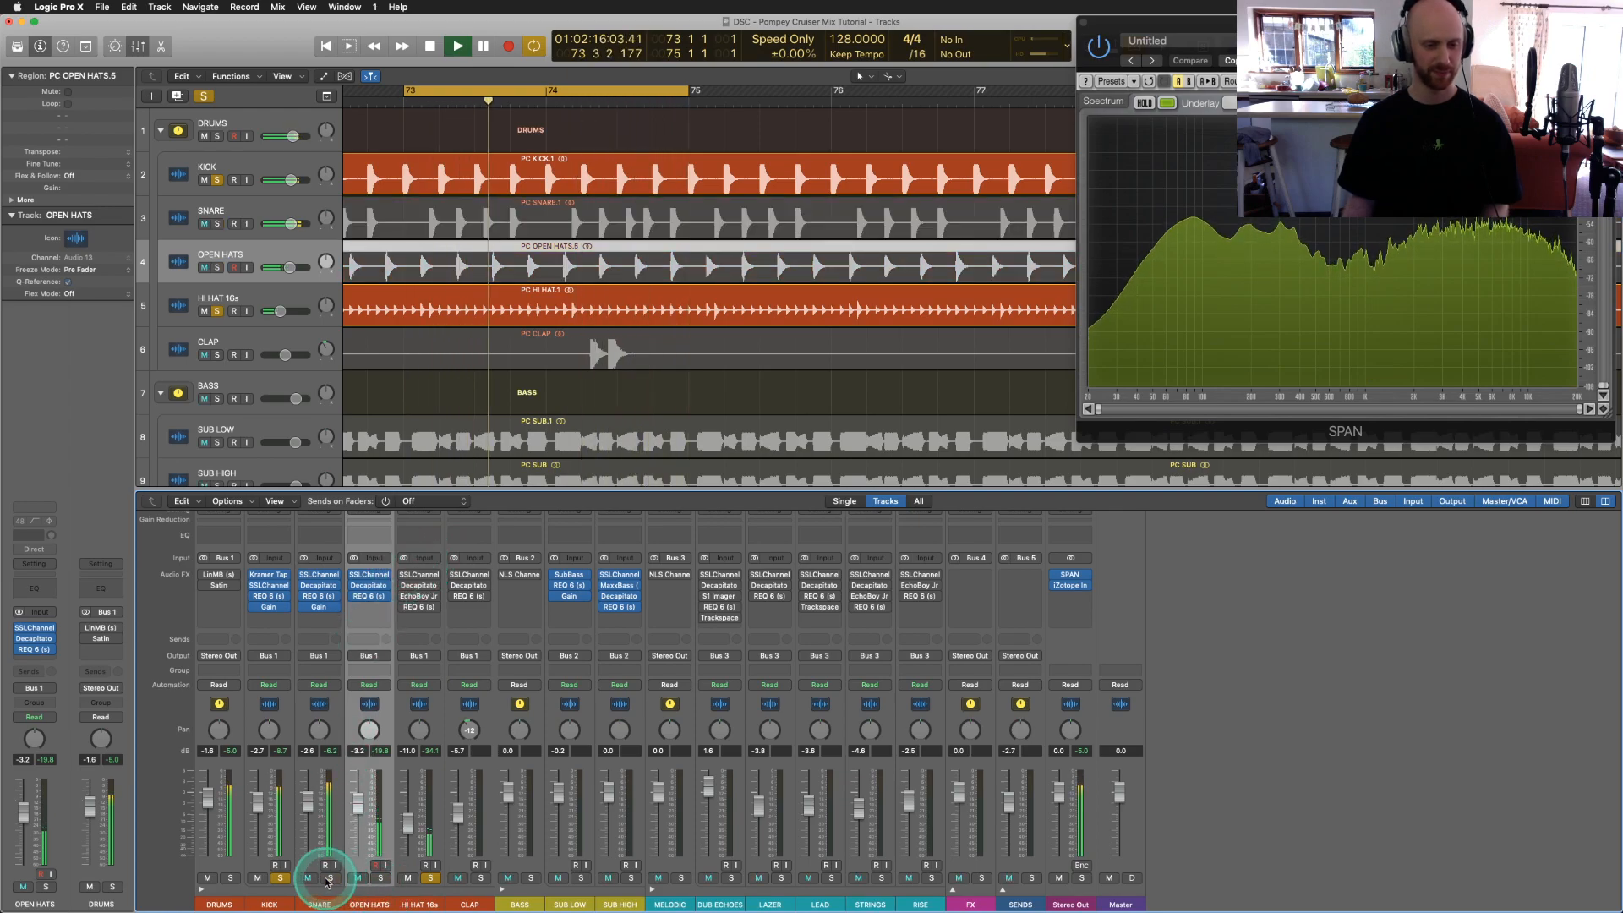
left_click(280, 879)
Step: A/B the HI HAT 16s SSLChannel, check its compressor release, then close it and stop
left_click(417, 576)
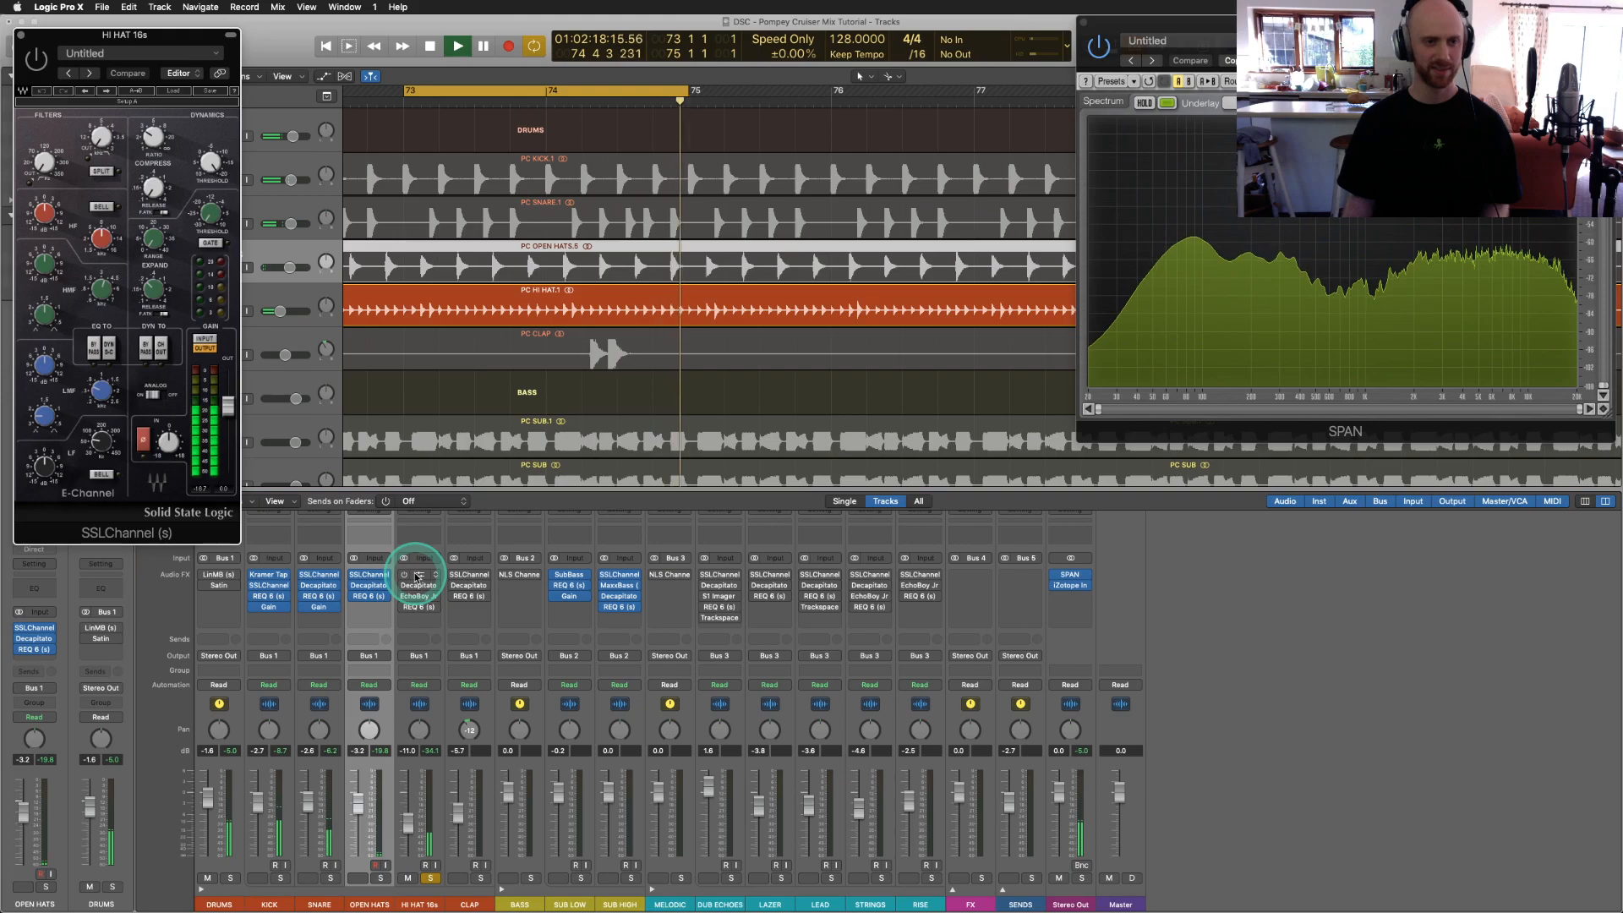
left_click(36, 60)
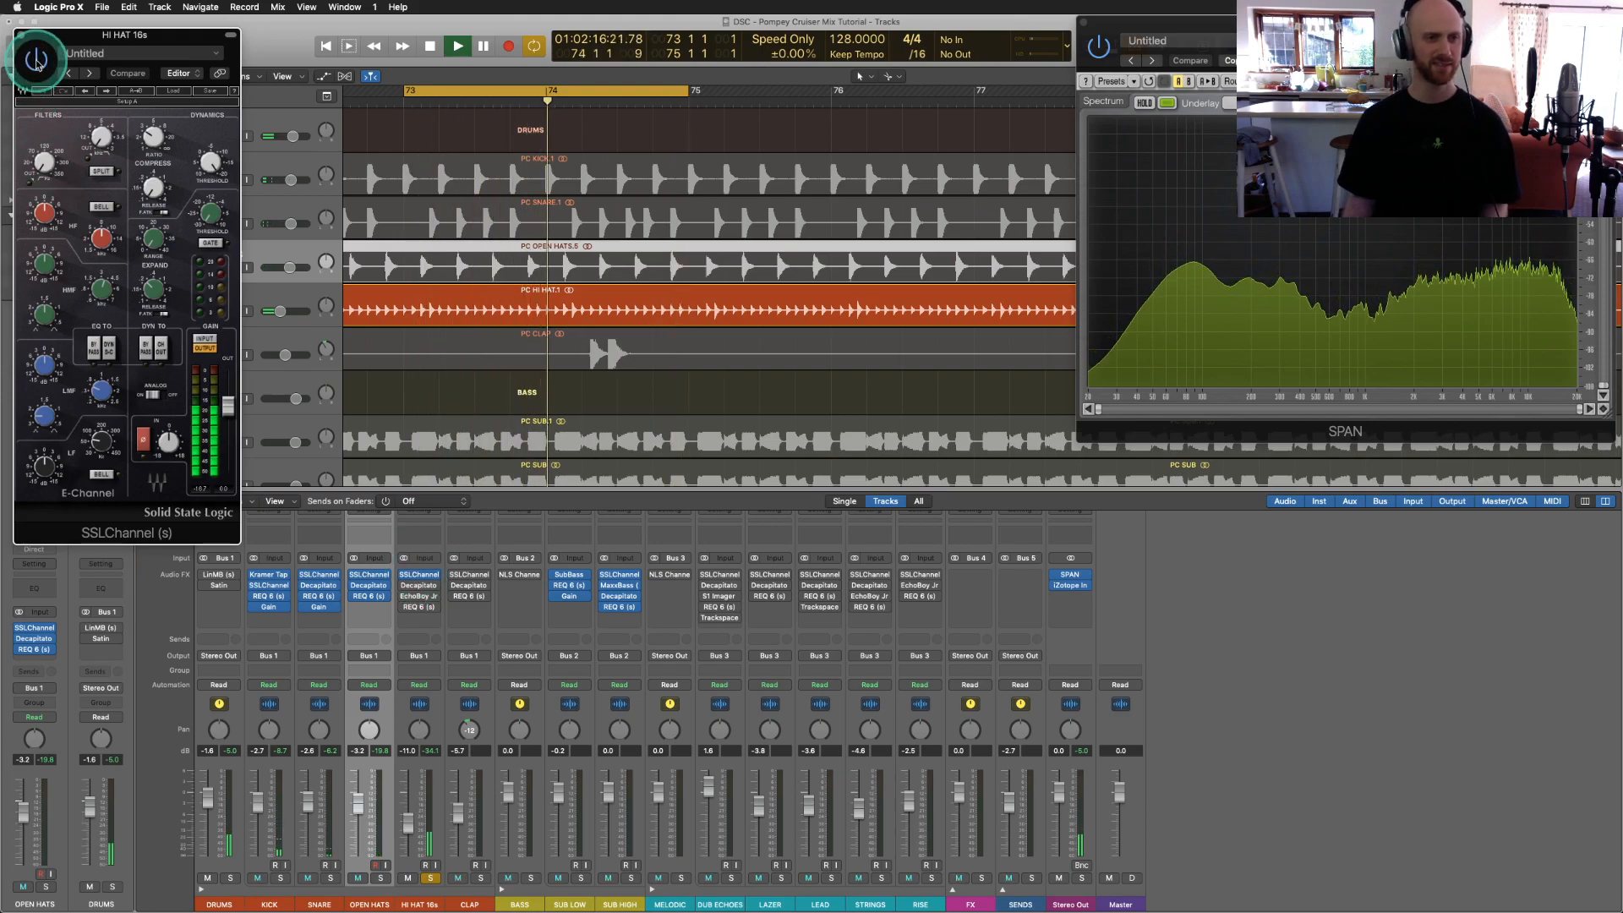
left_click(155, 191)
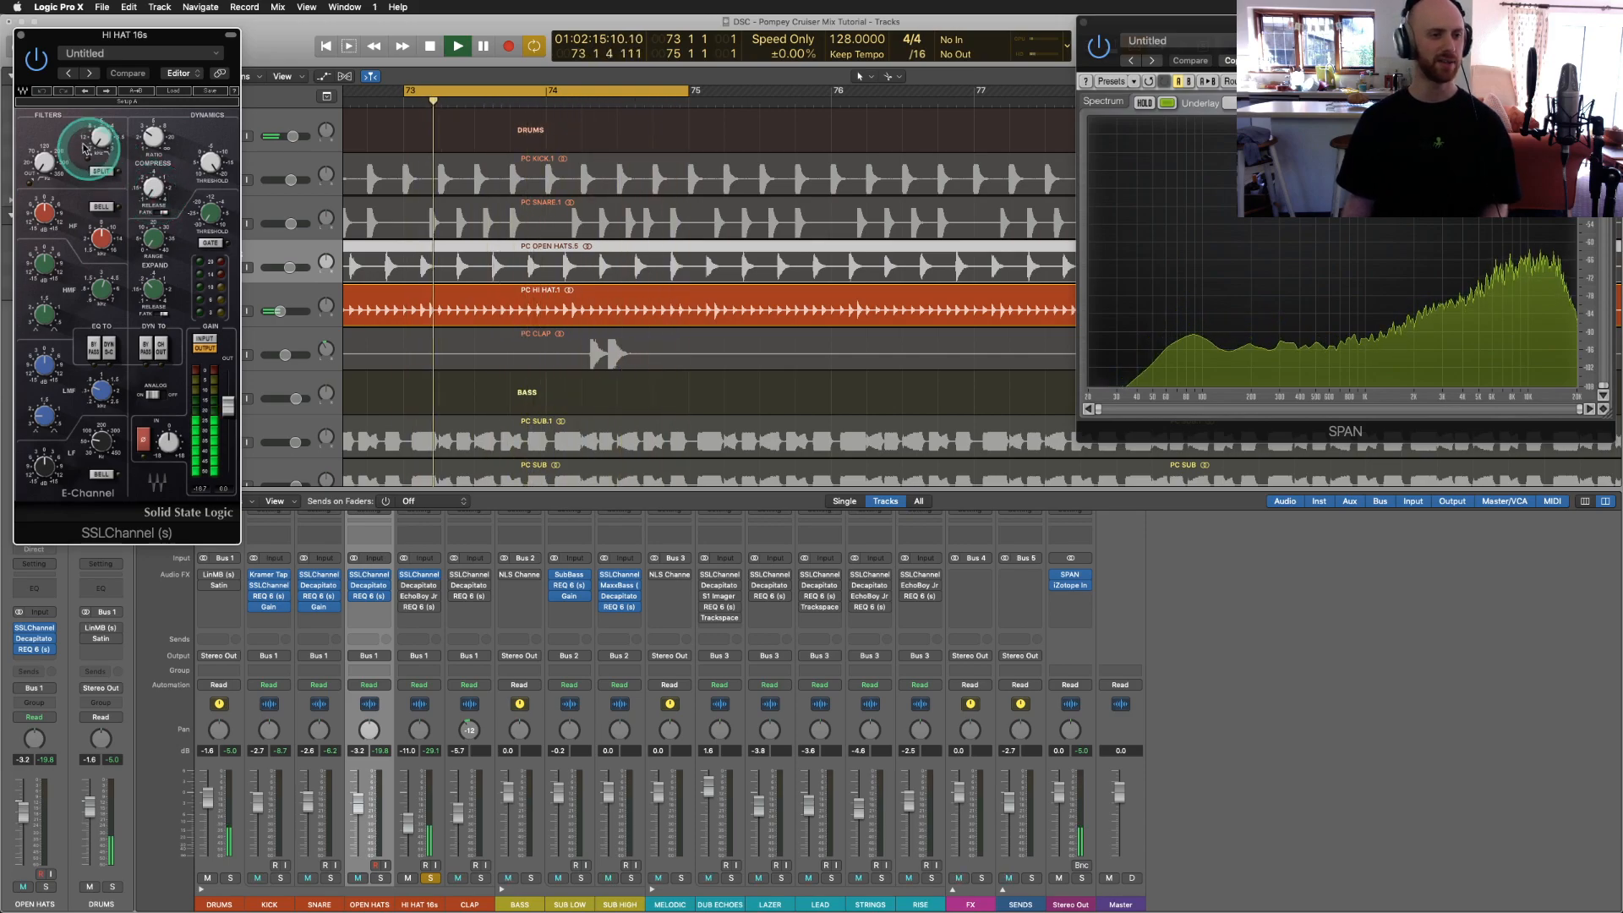
left_click(21, 35)
key("space")
left_click(660, 466)
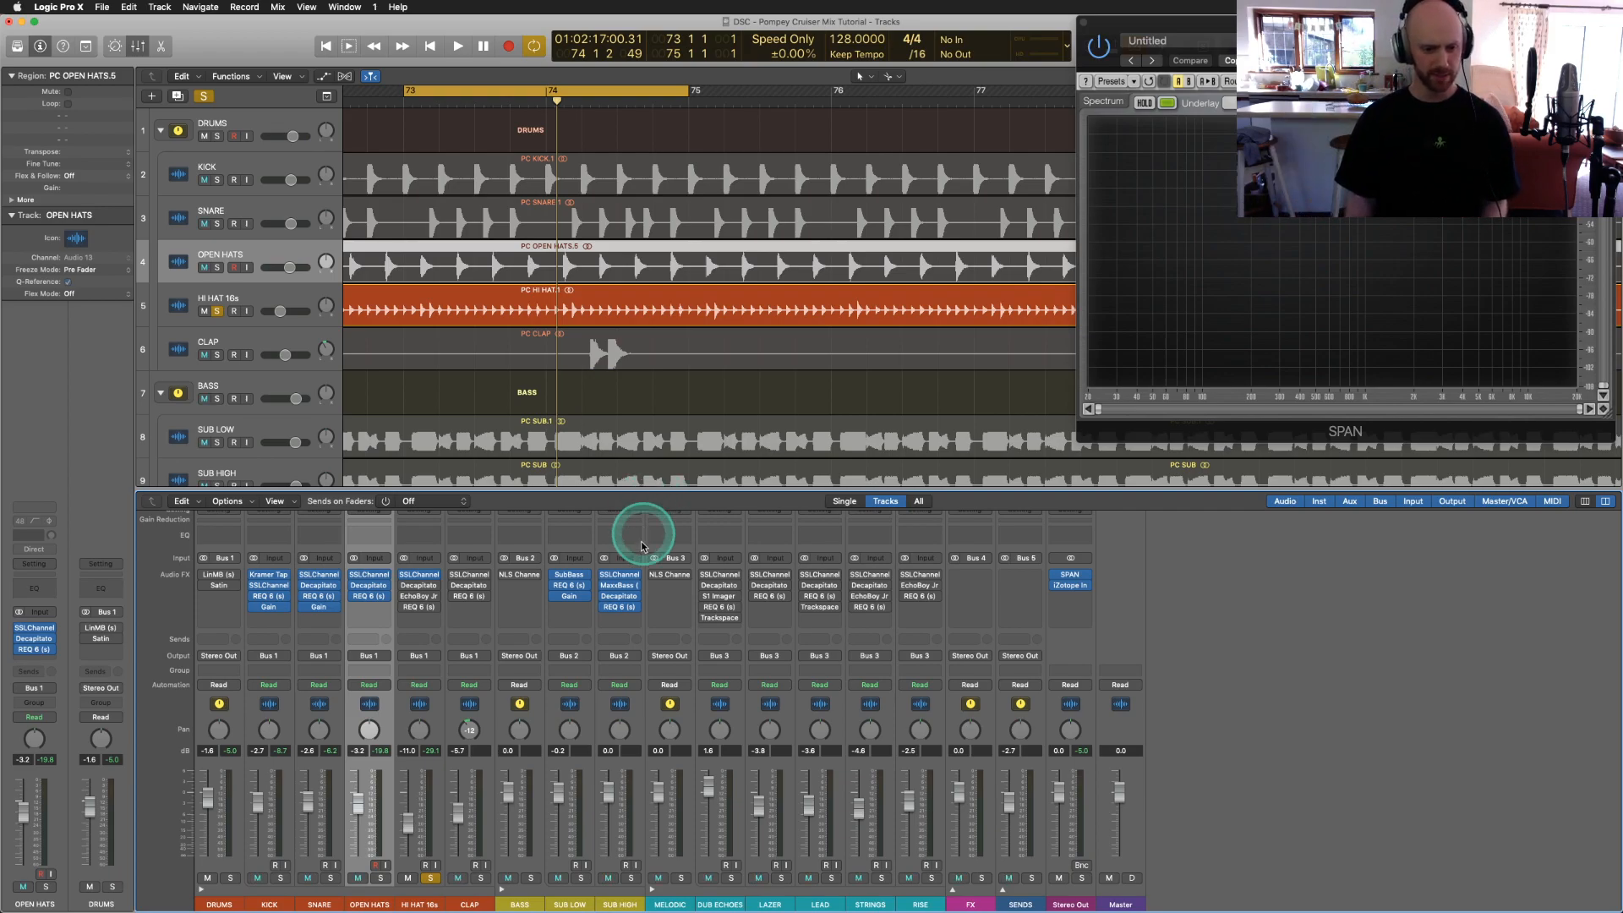
Step: Audition the HI HAT 16s Decapitator during playback, then load iZotope Insight on the Stereo Out
left_click(423, 588)
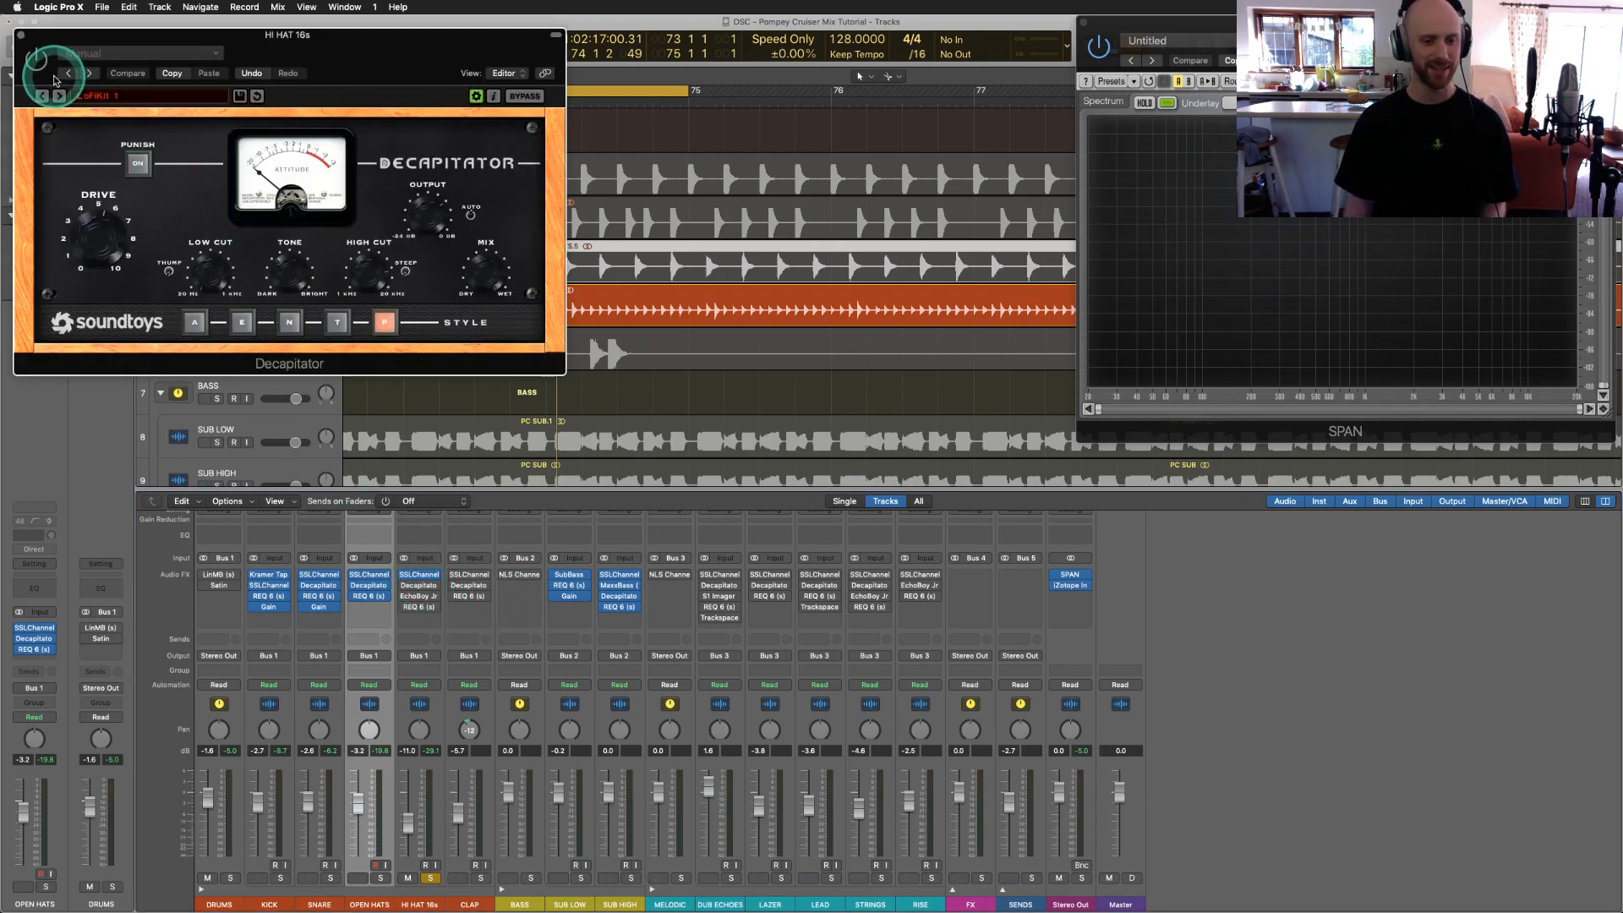
key("space")
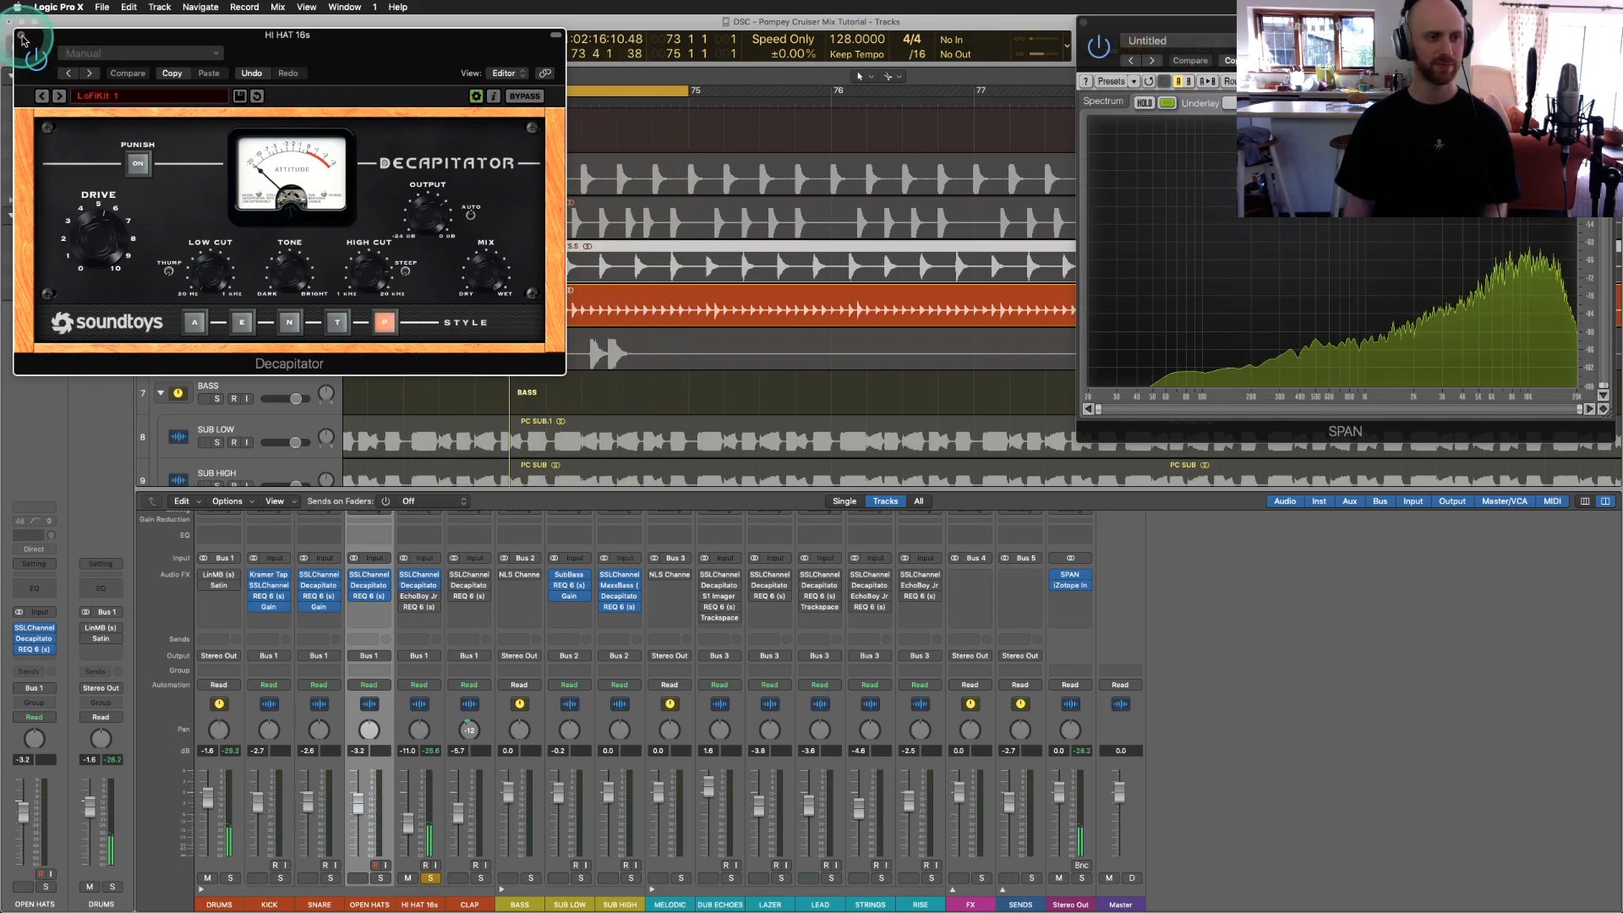
left_click(22, 38)
left_click(461, 580)
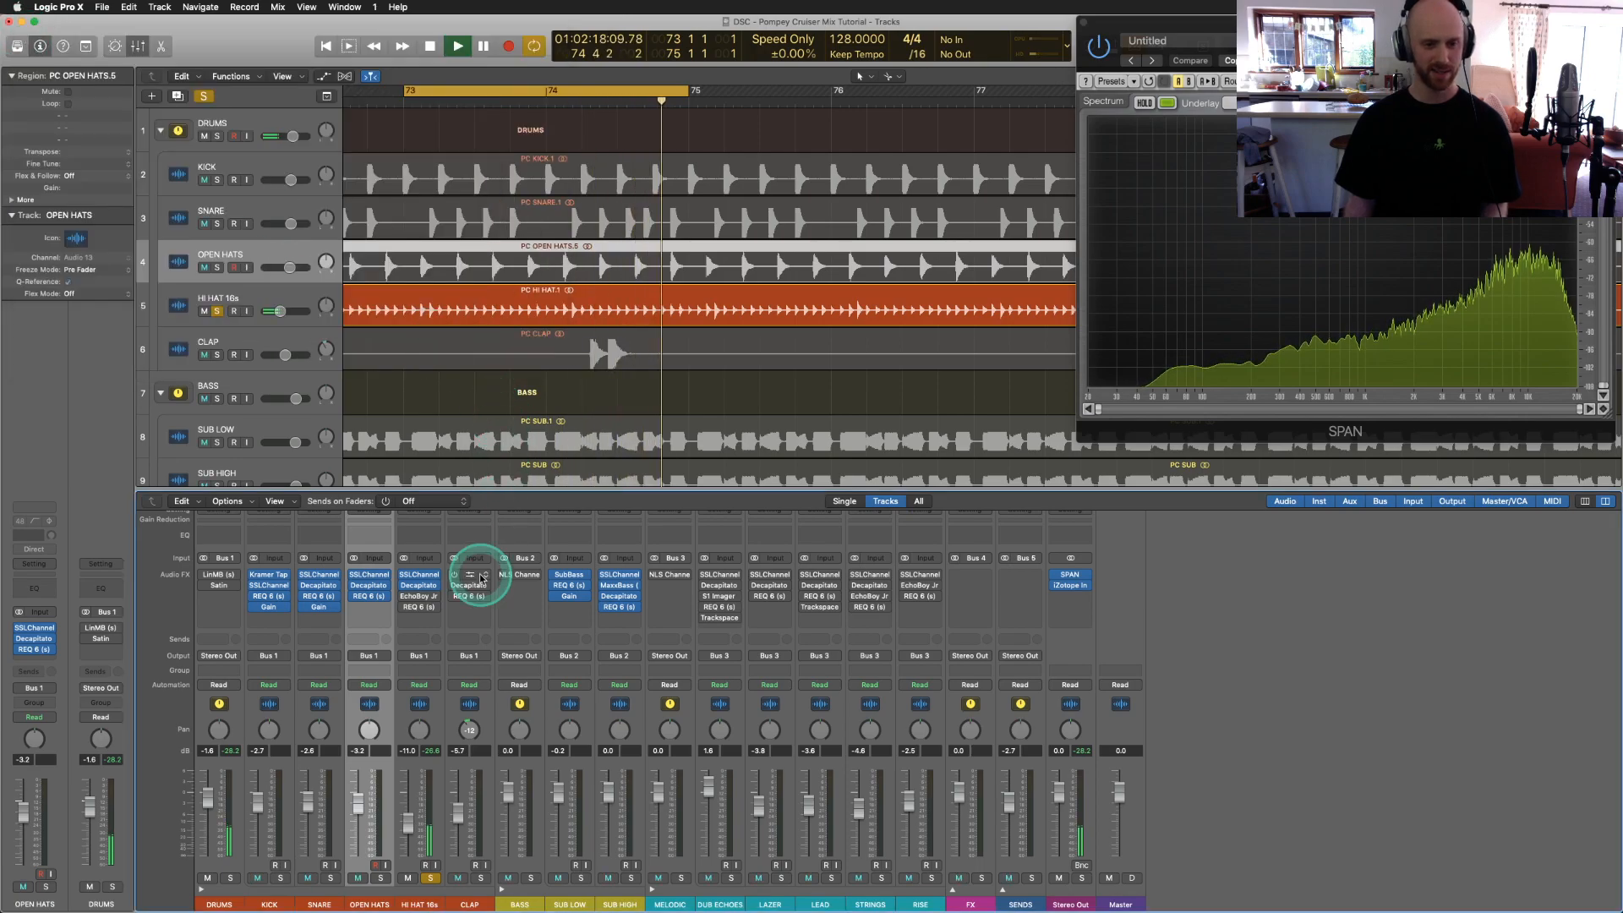
left_click(1058, 584)
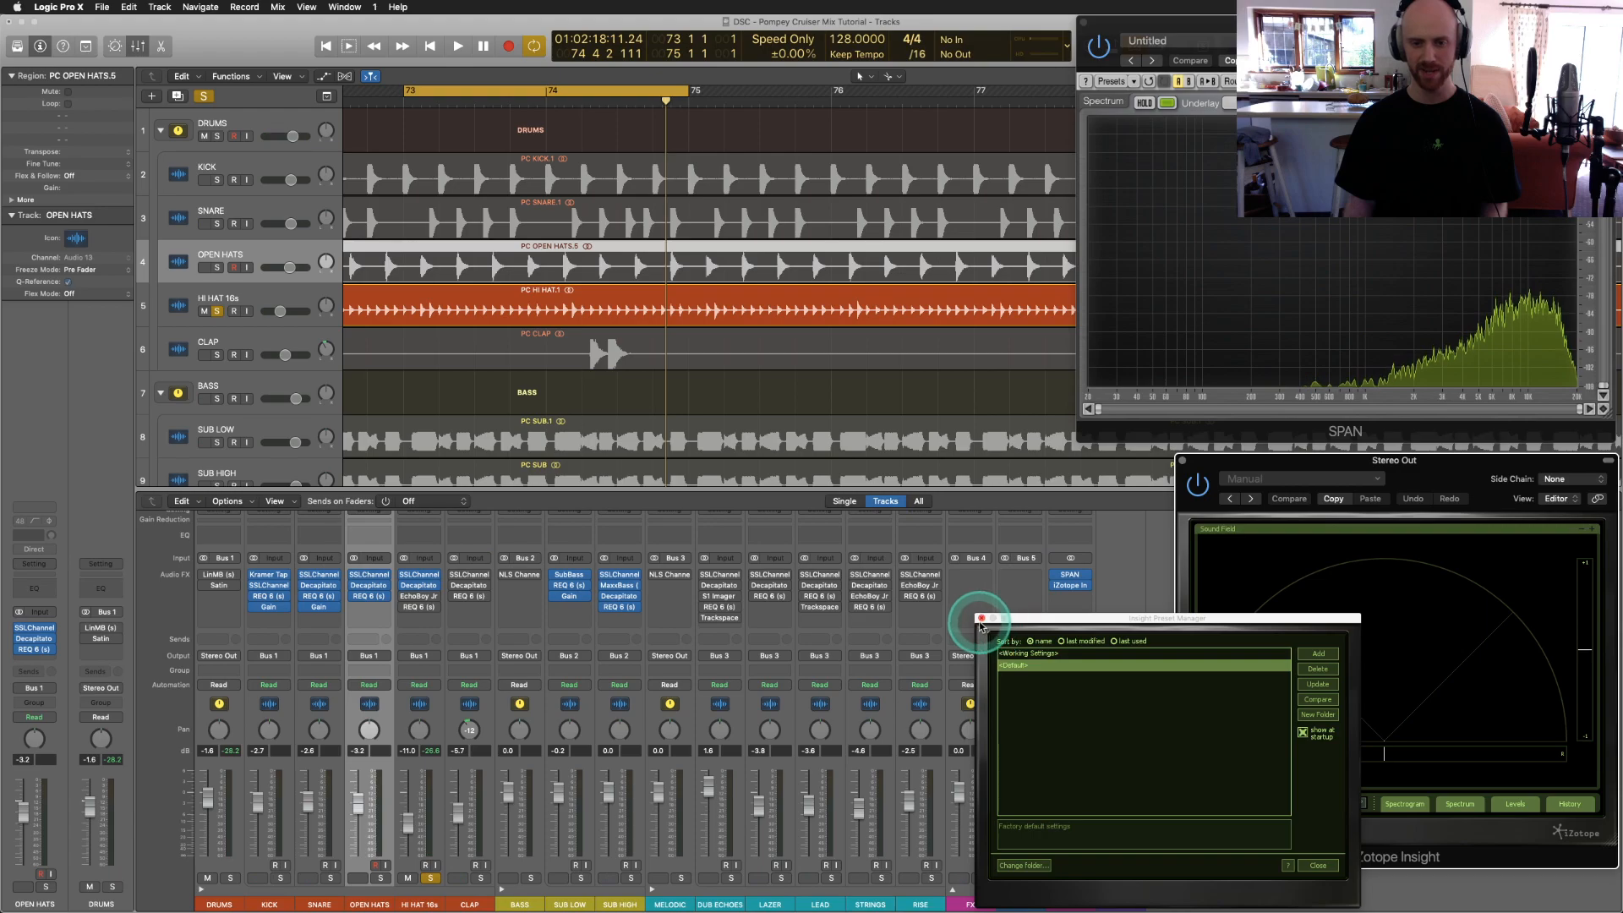
Step: Close Insight's Preset Manager and play the hi-hats with the sound-field meter showing
left_click(980, 619)
key("space")
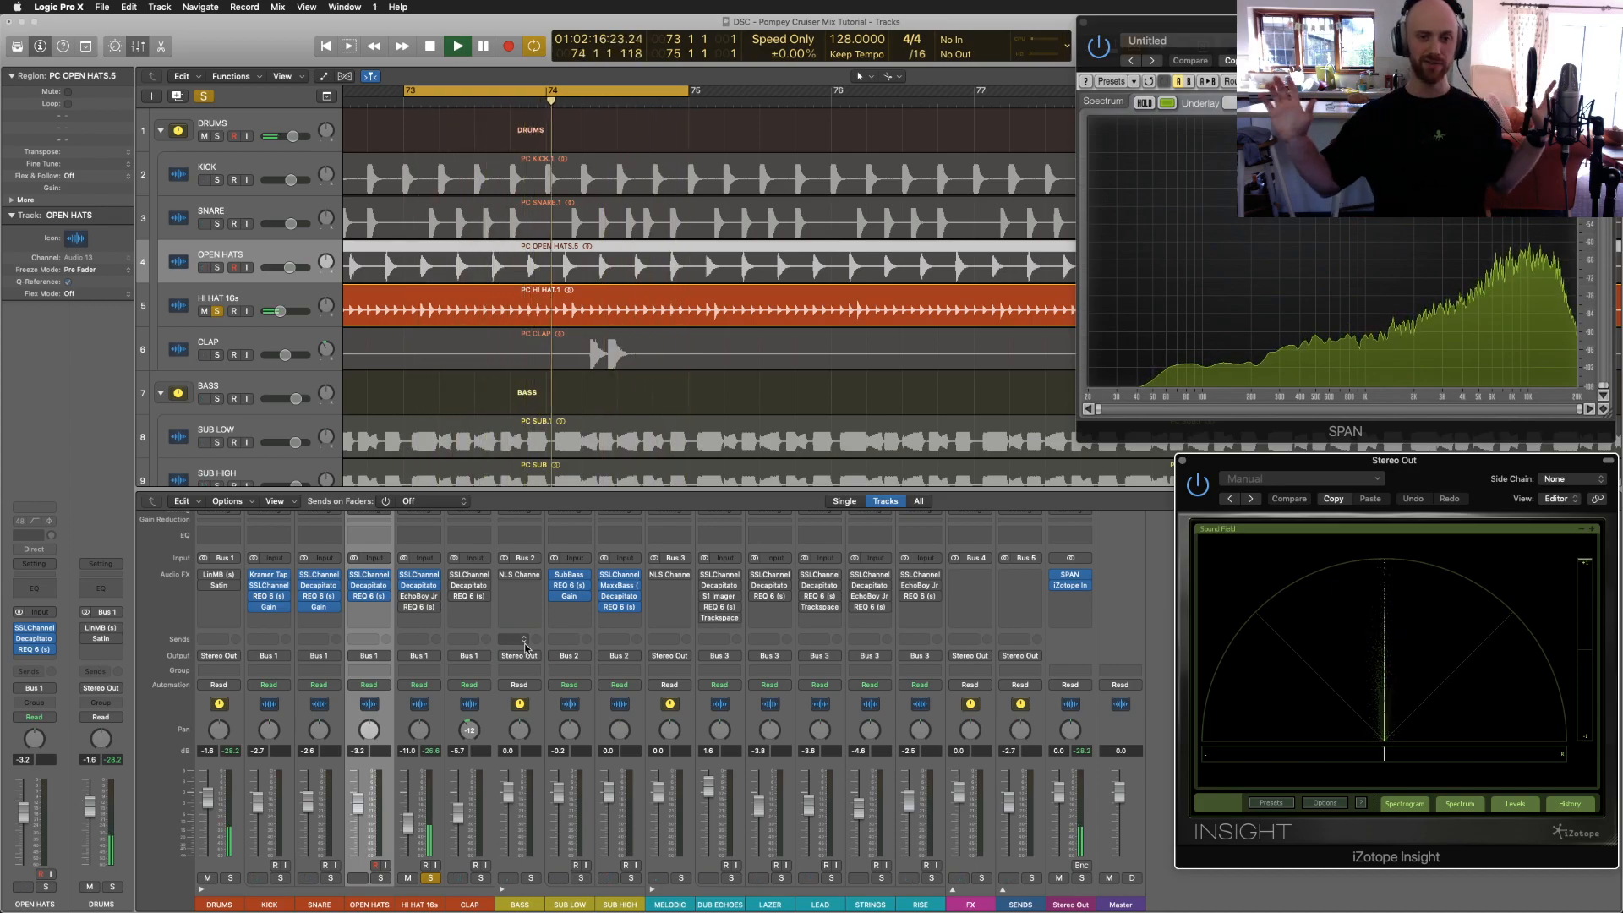
Step: Open the HI HAT 16s EchoBoy Jr., adjust it, move it lower and switch it back on during playback
left_click(405, 597)
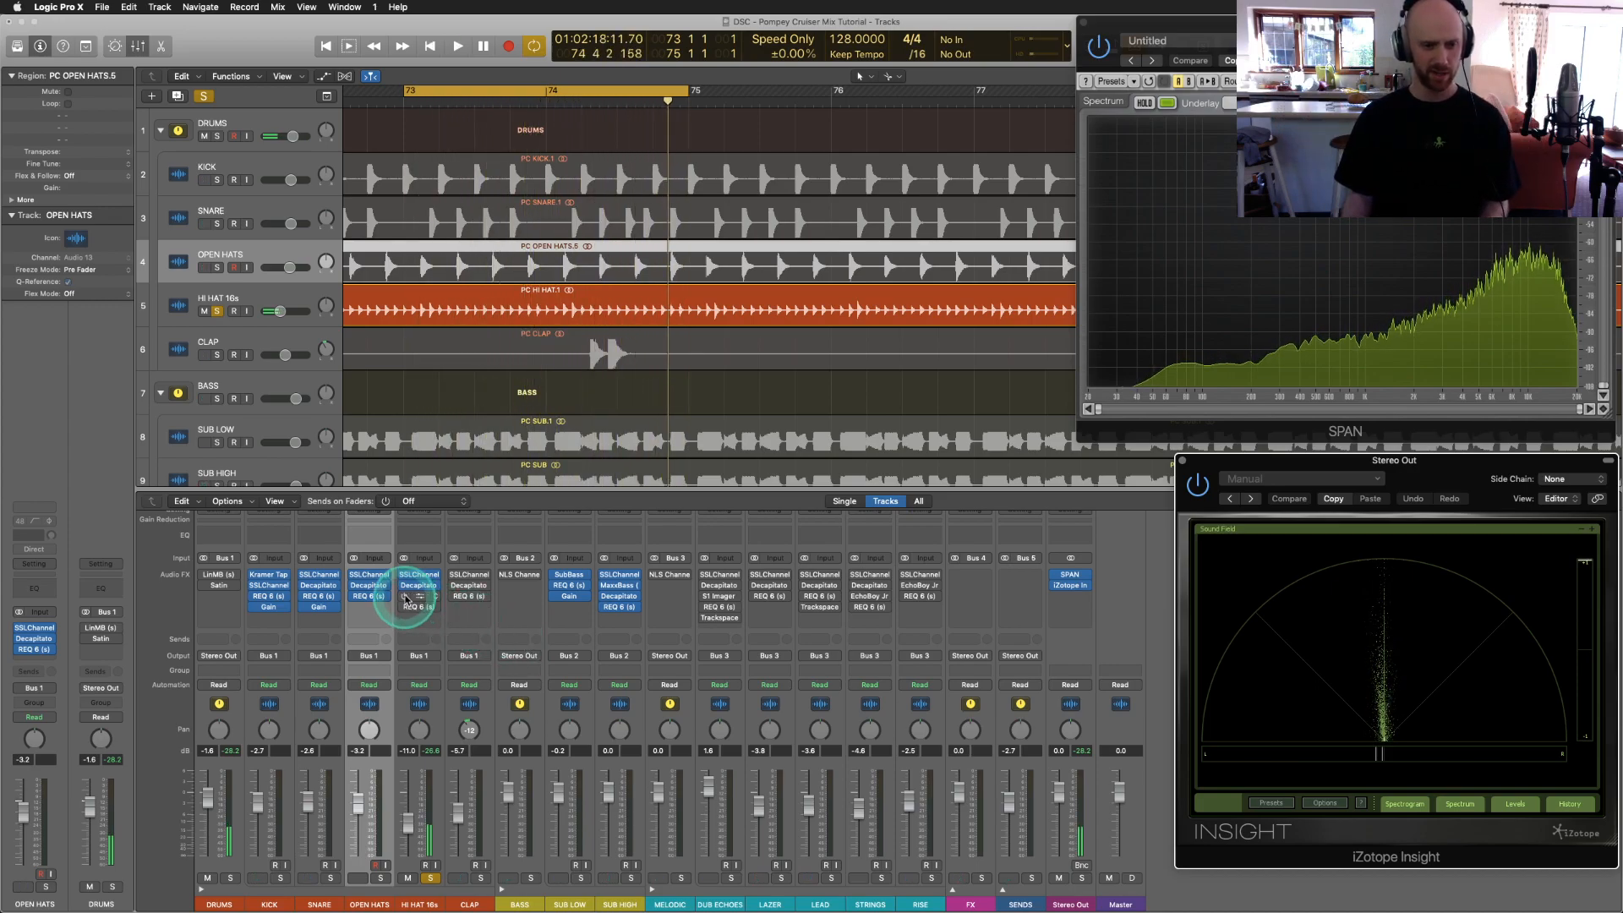
left_click(419, 597)
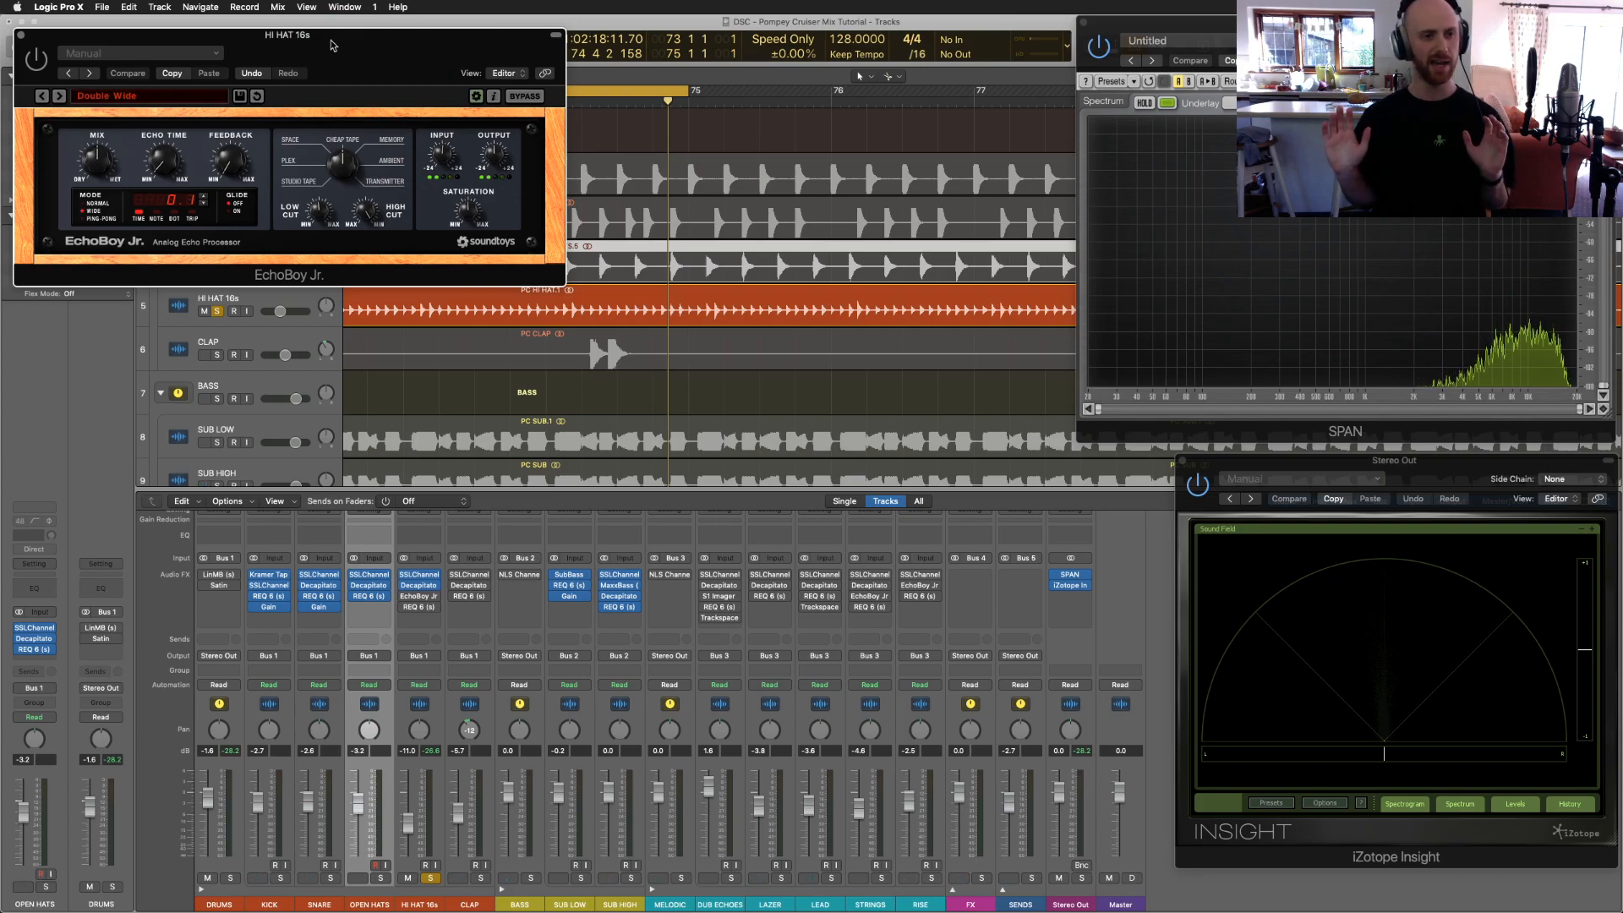
left_click(171, 174)
left_click(180, 206)
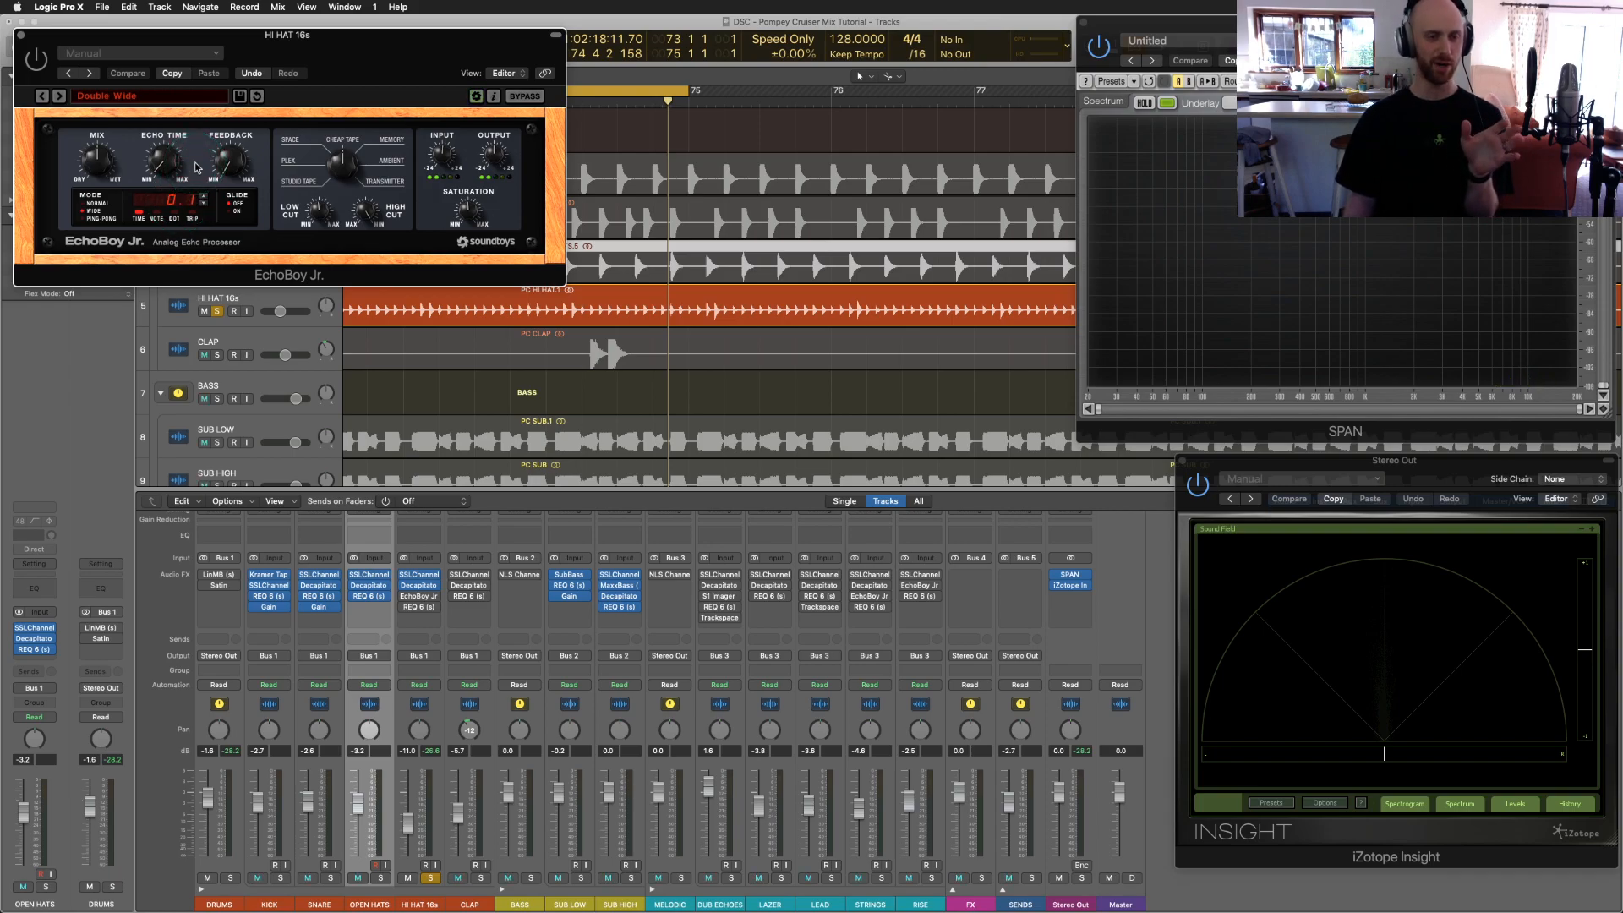
left_click(93, 212)
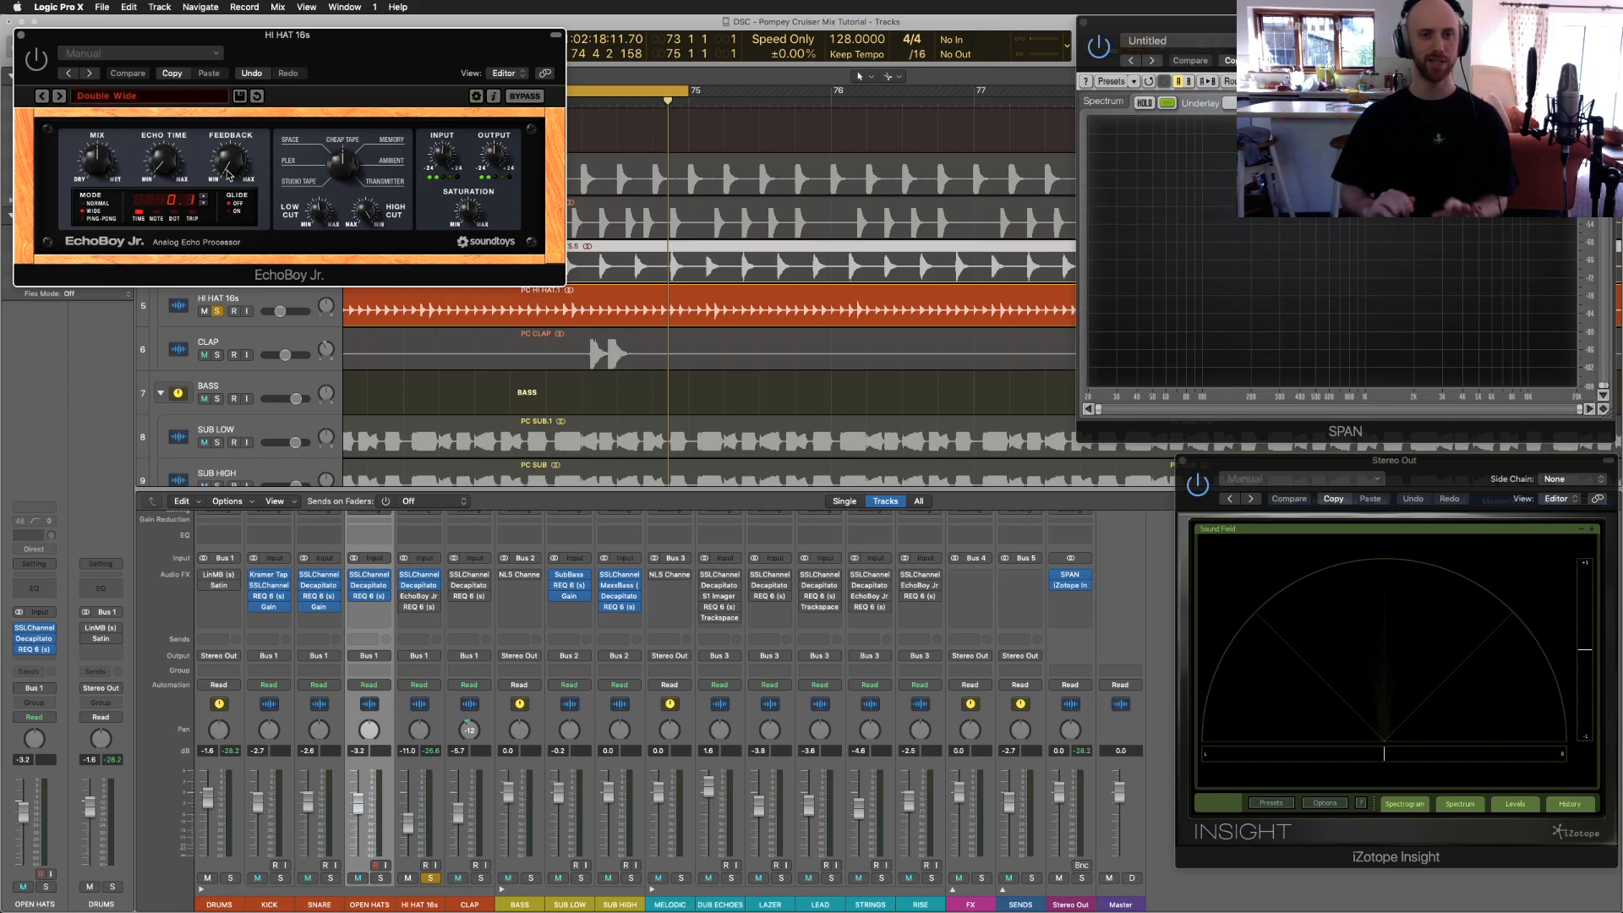
key("space")
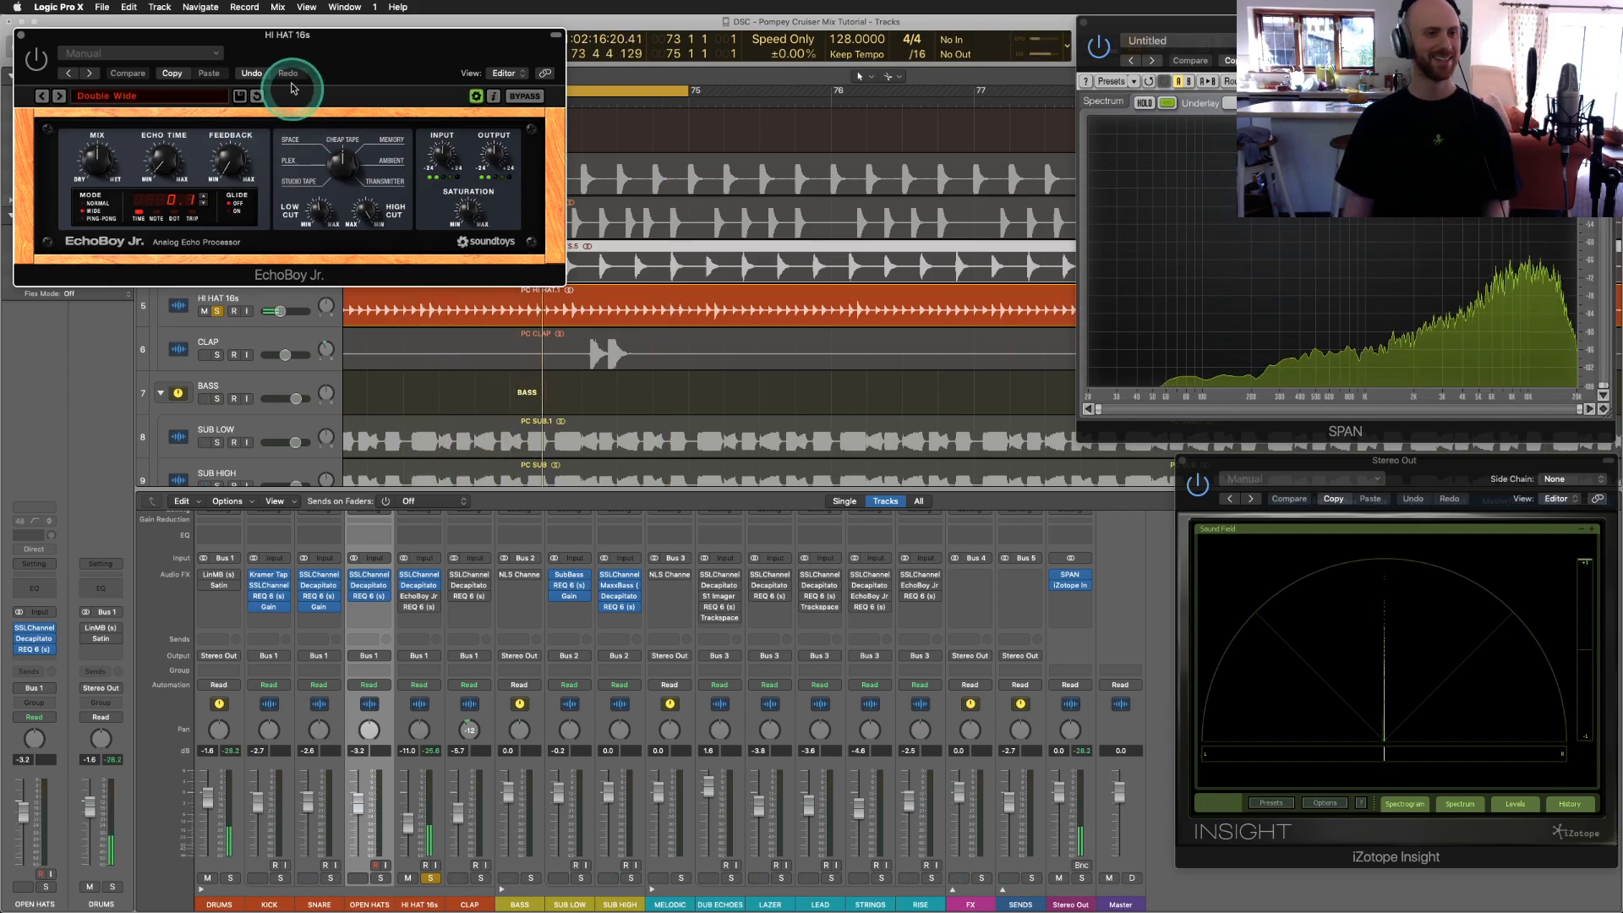
left_click_drag(326, 37, 363, 401)
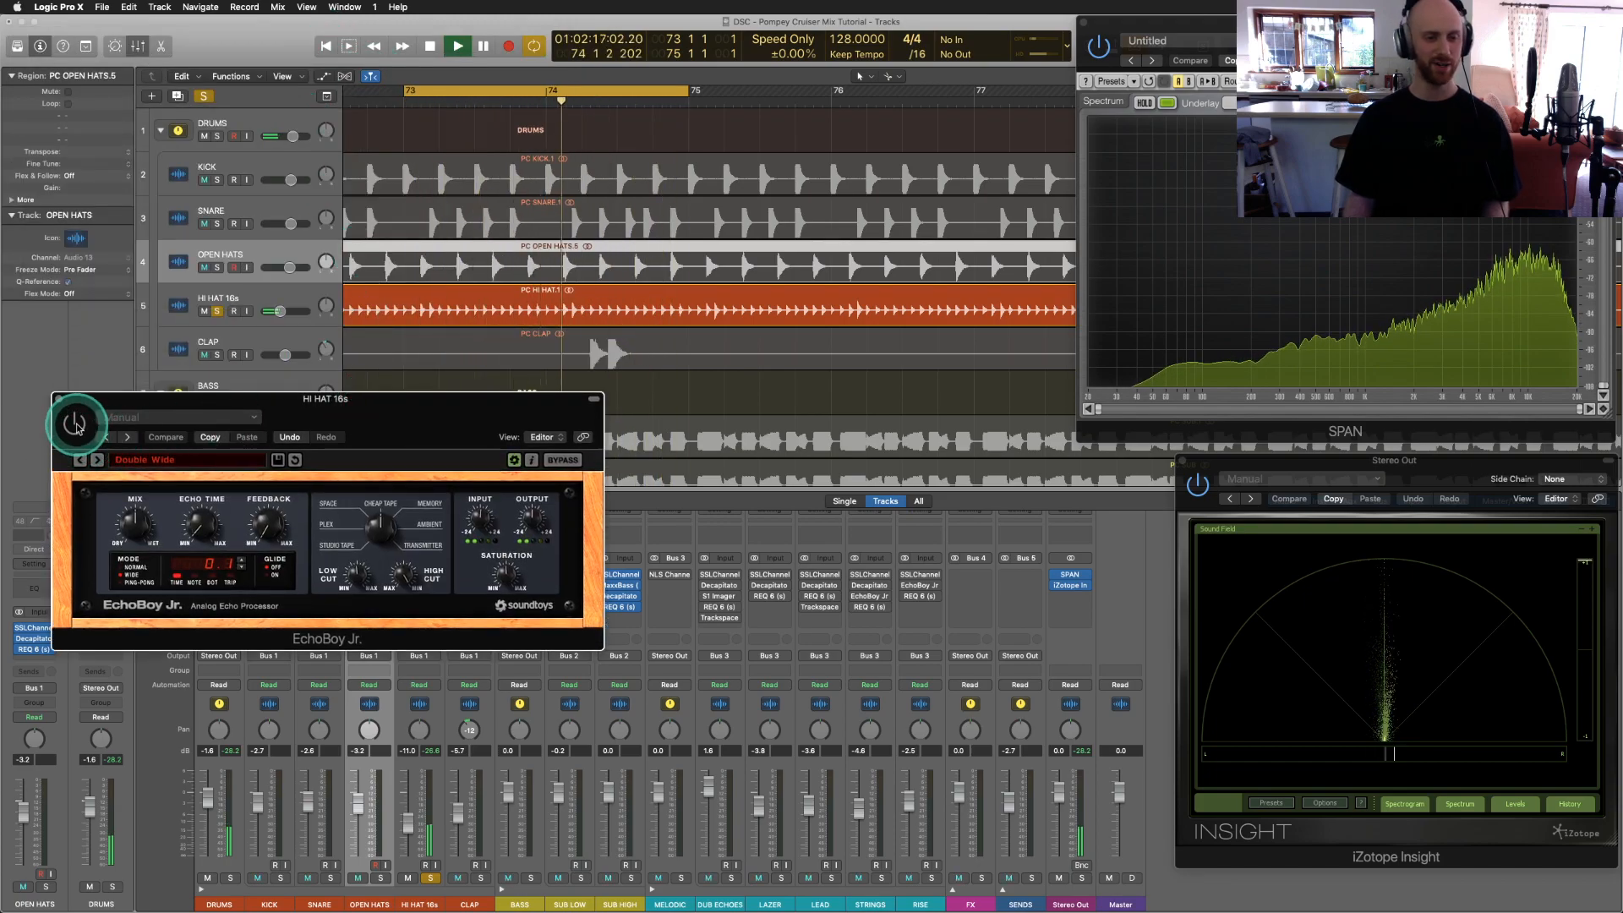
key("XF86AudioRaiseVolume")
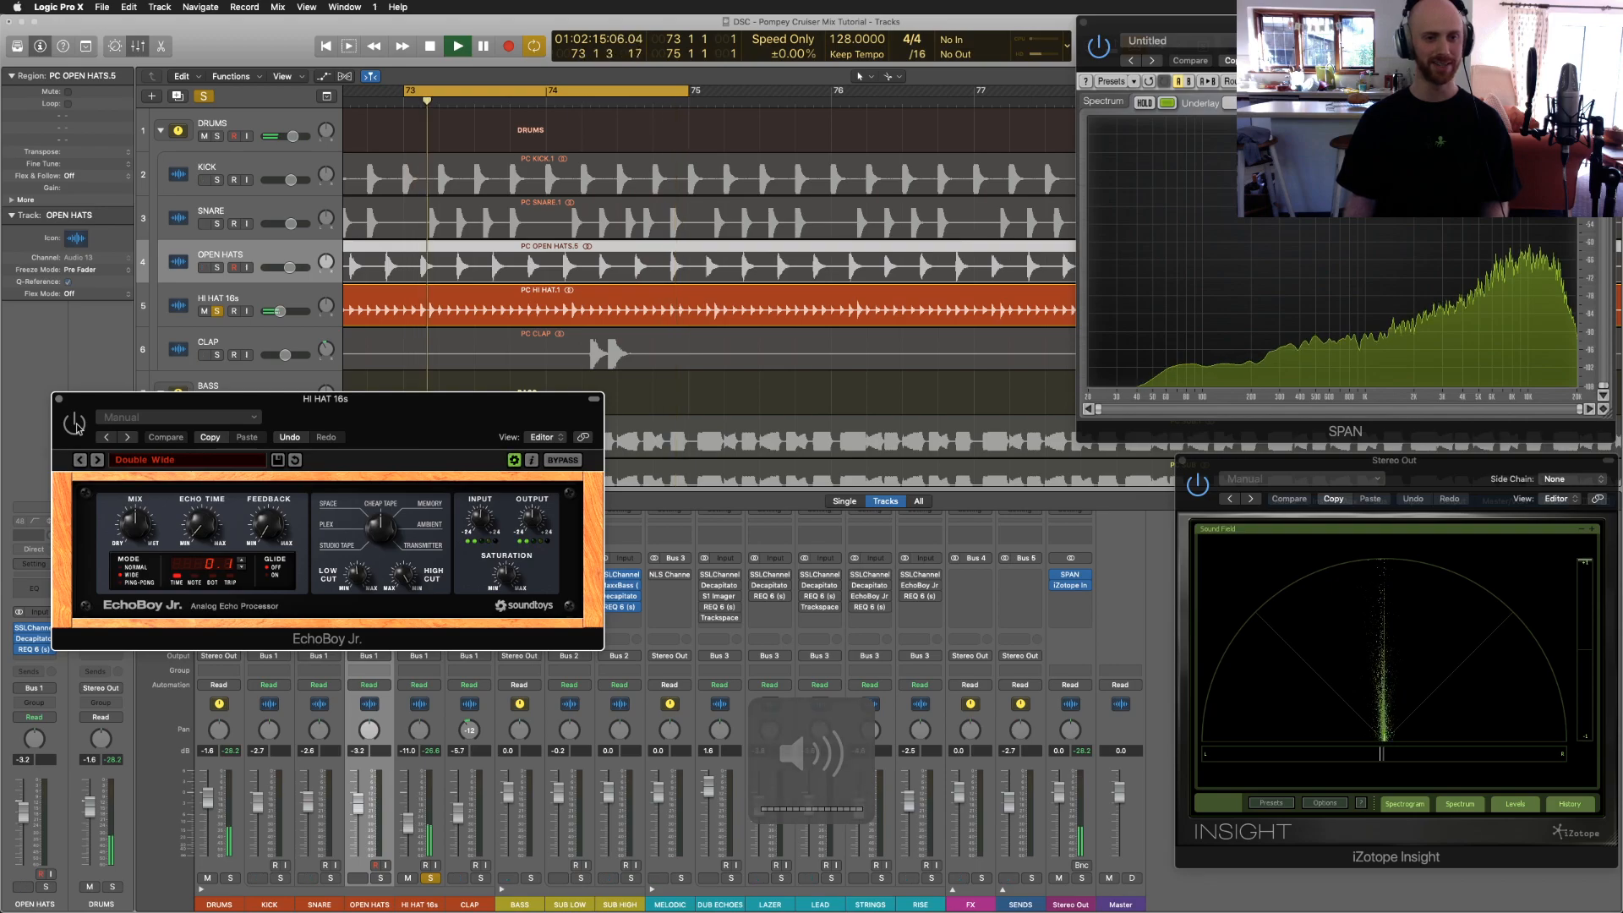
left_click(77, 428)
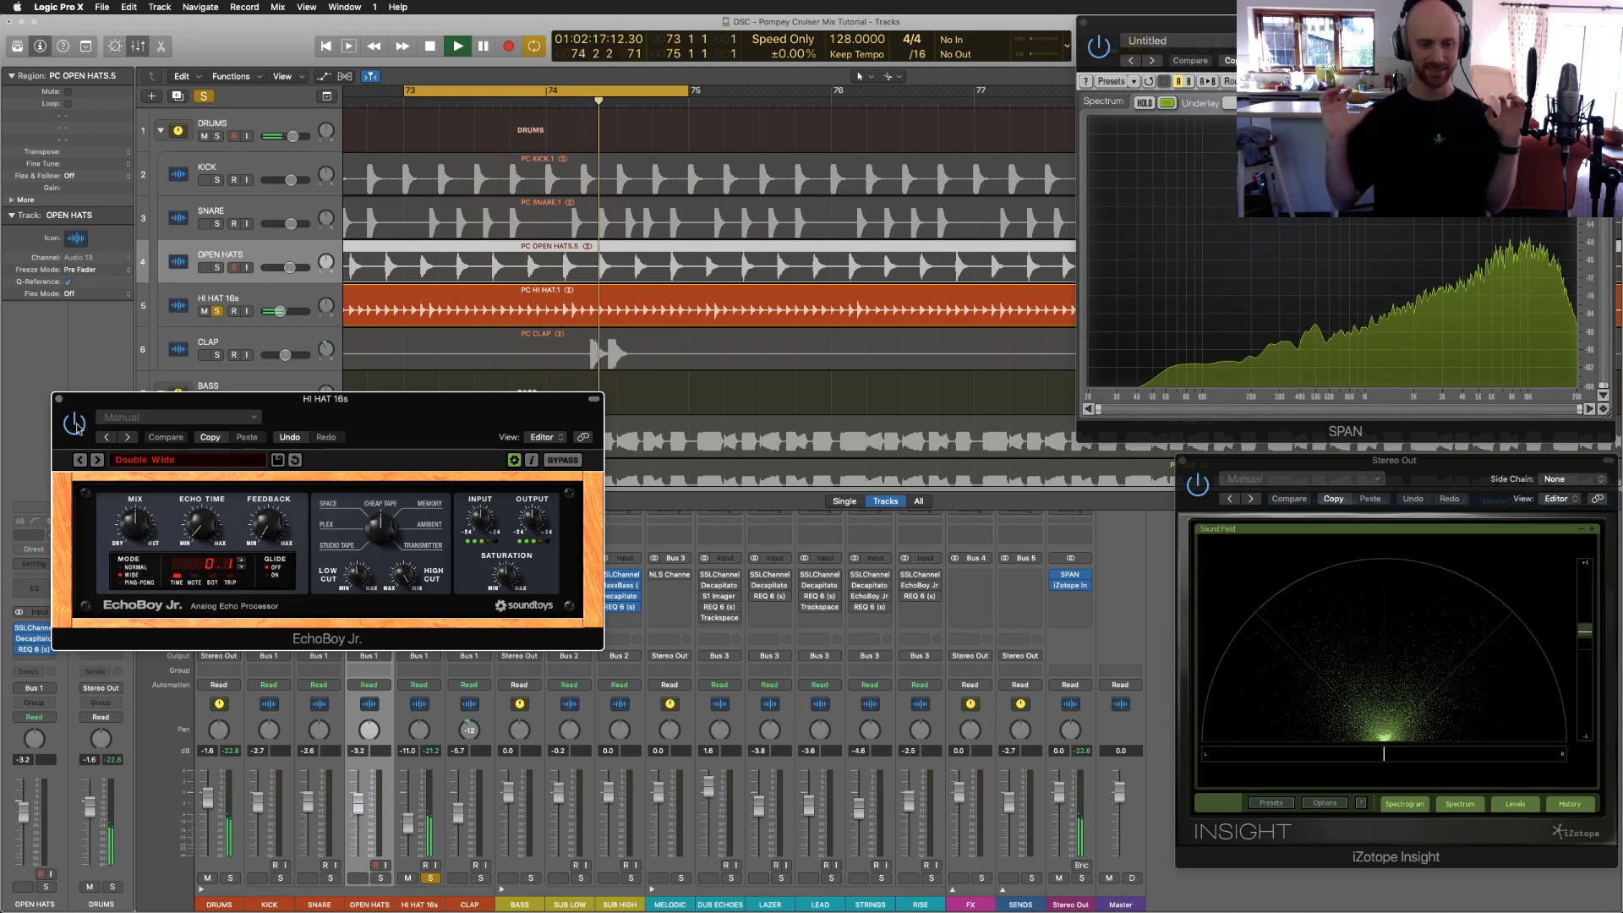
Step: Solo OPEN HATS, SNARE and KICK with the hi-hats, raise the EchoBoy window, and open REQ 6
left_click(380, 878)
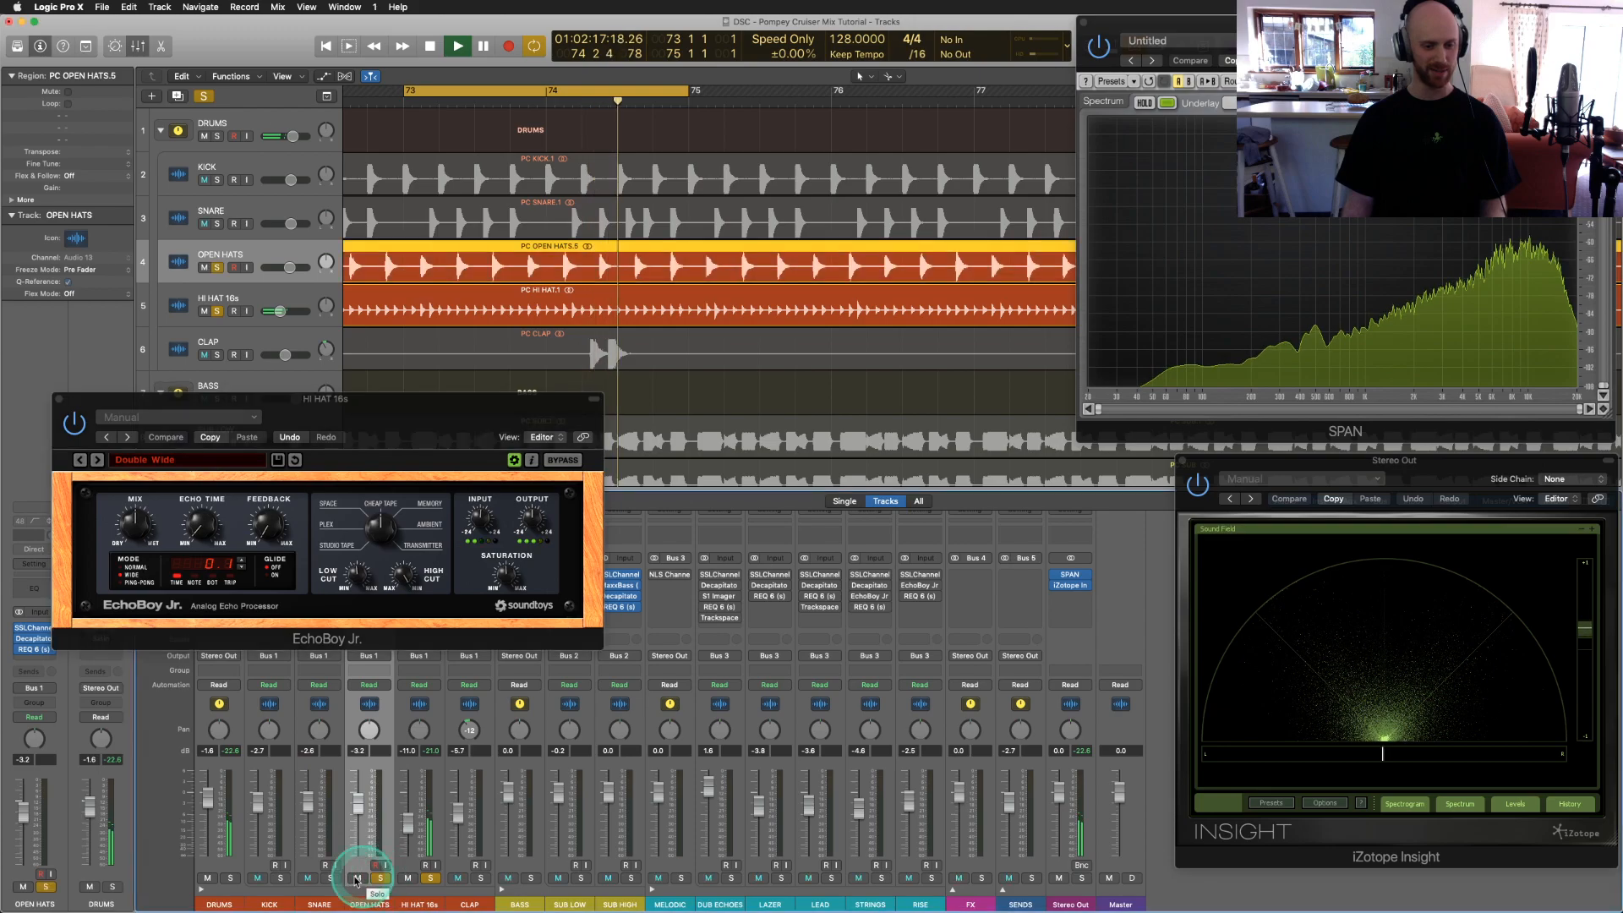
left_click(331, 878)
left_click(286, 880)
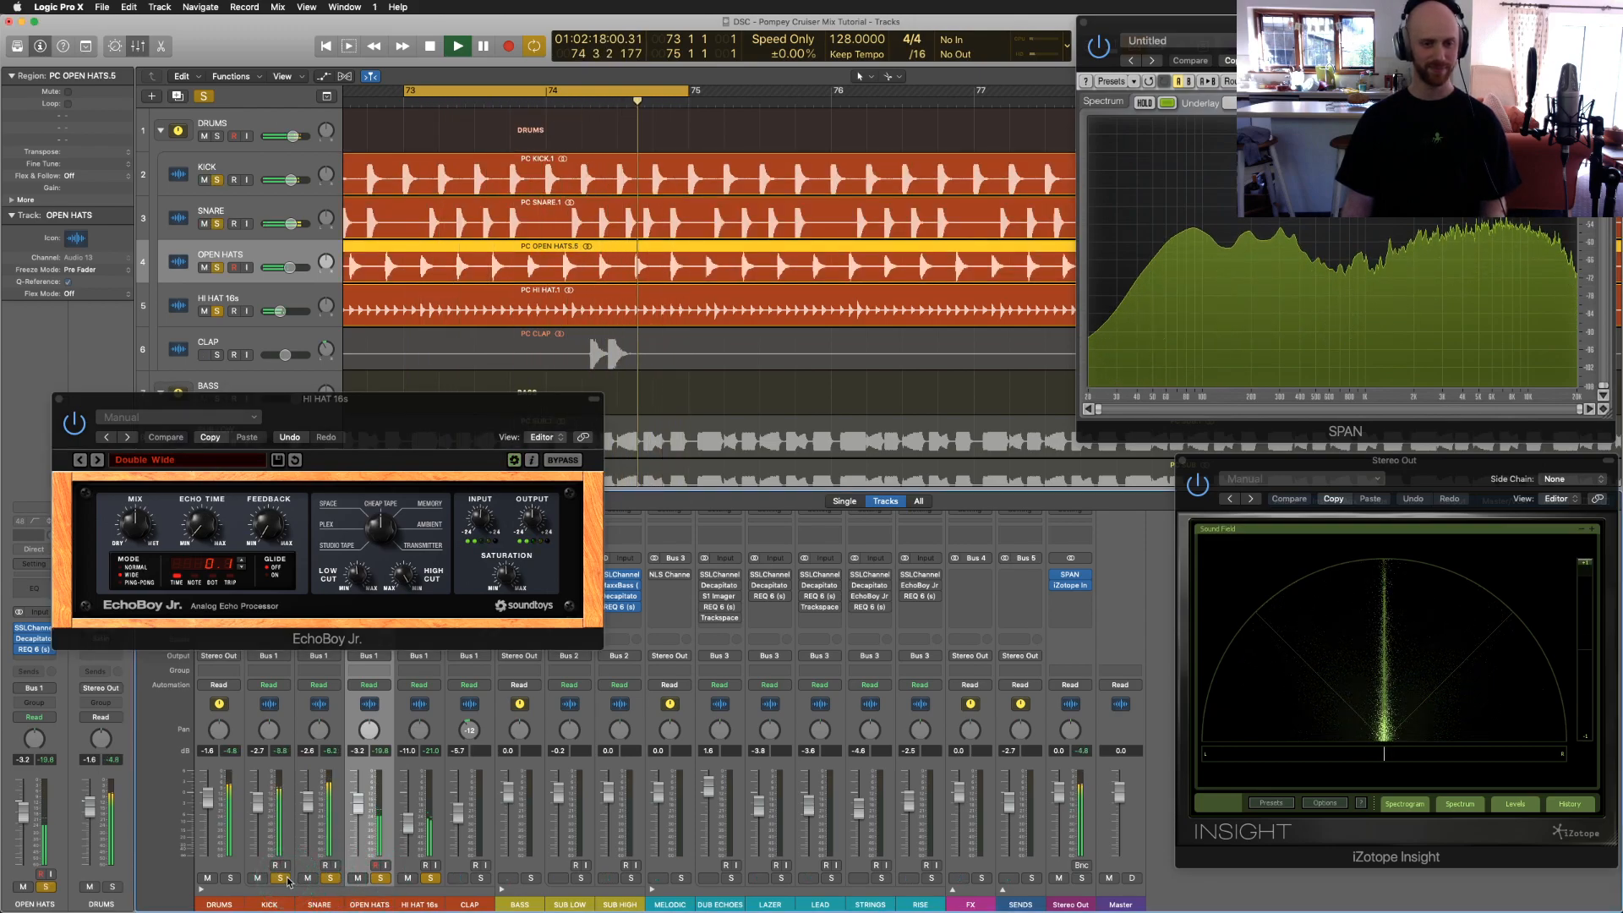
left_click_drag(409, 400, 404, 249)
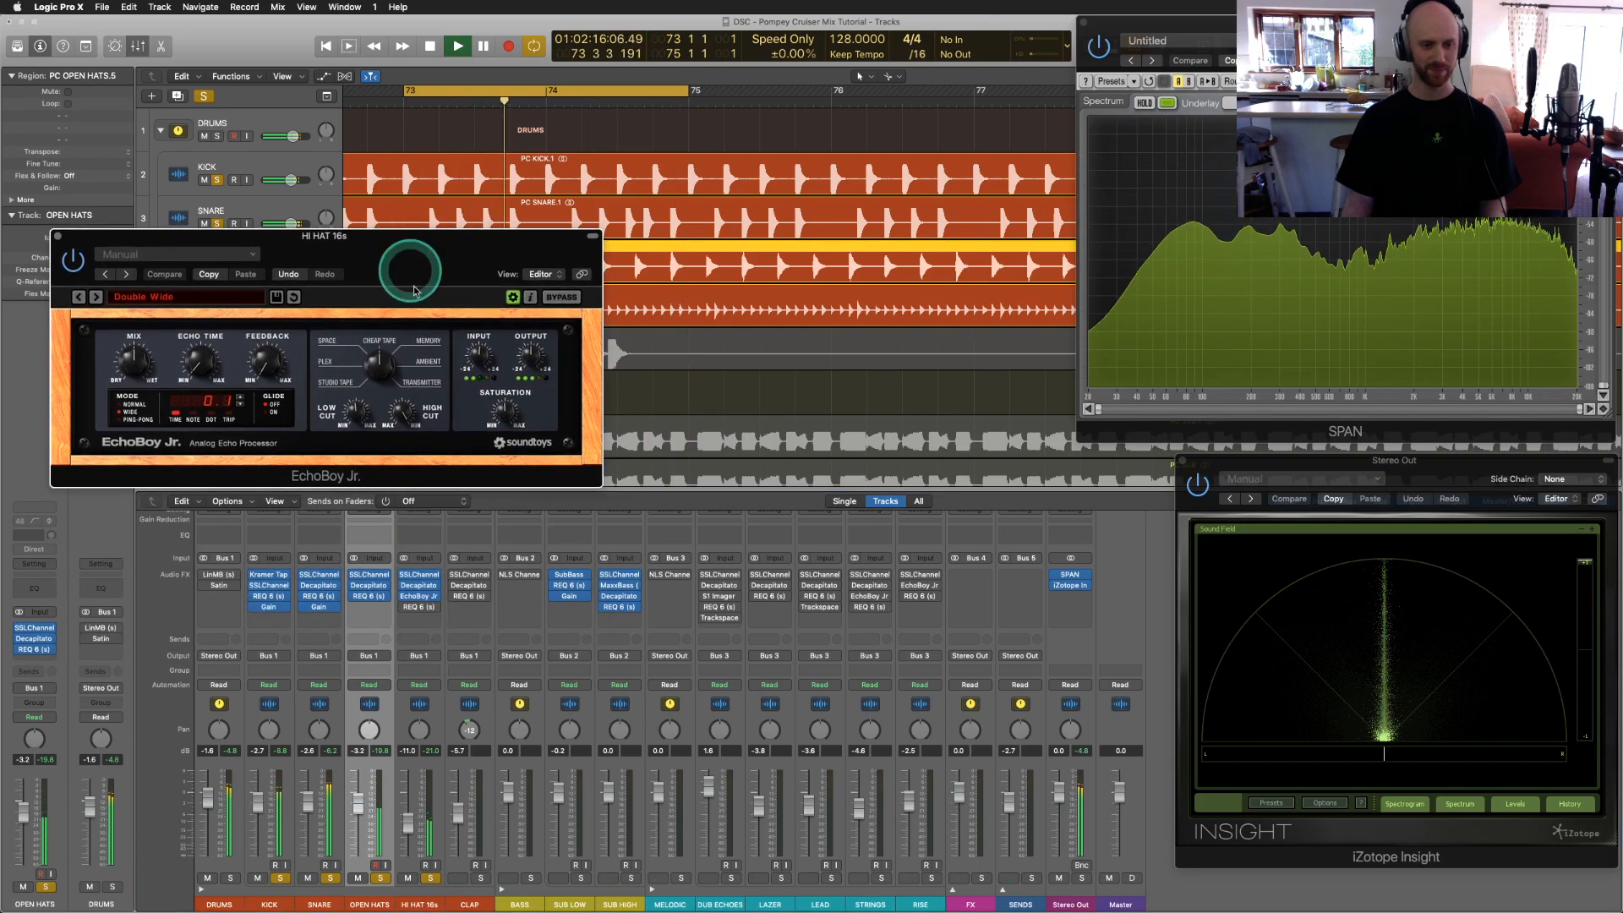
left_click(420, 606)
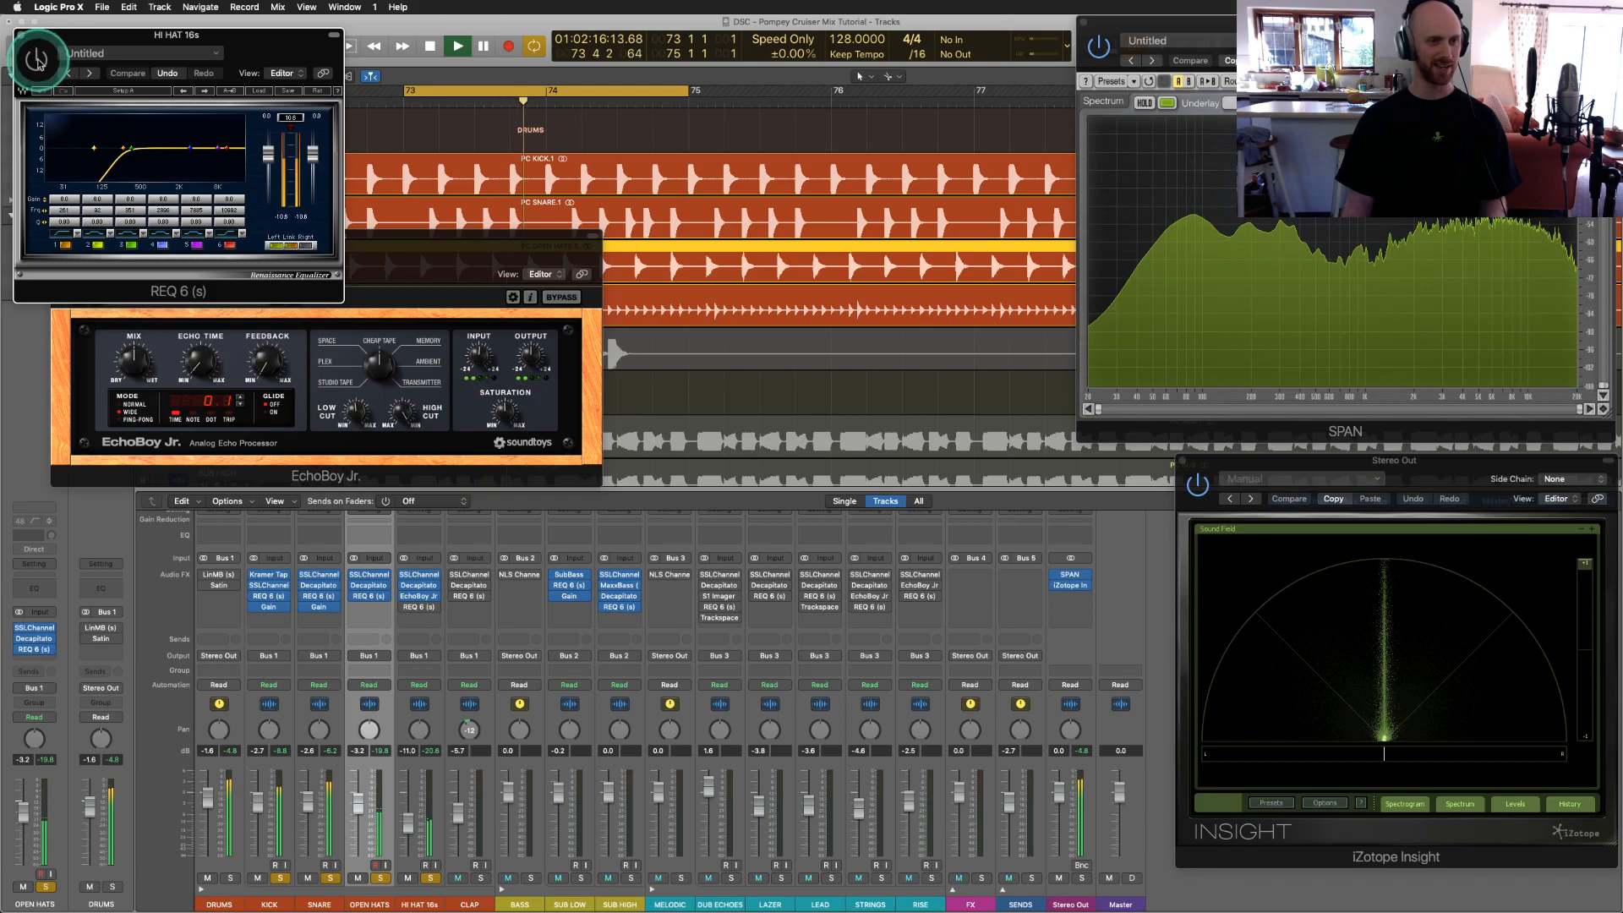
Step: Close REQ 6, bypass and restore the HI HAT 16s EchoBoy Jr. echo, then close EchoBoy
left_click(21, 35)
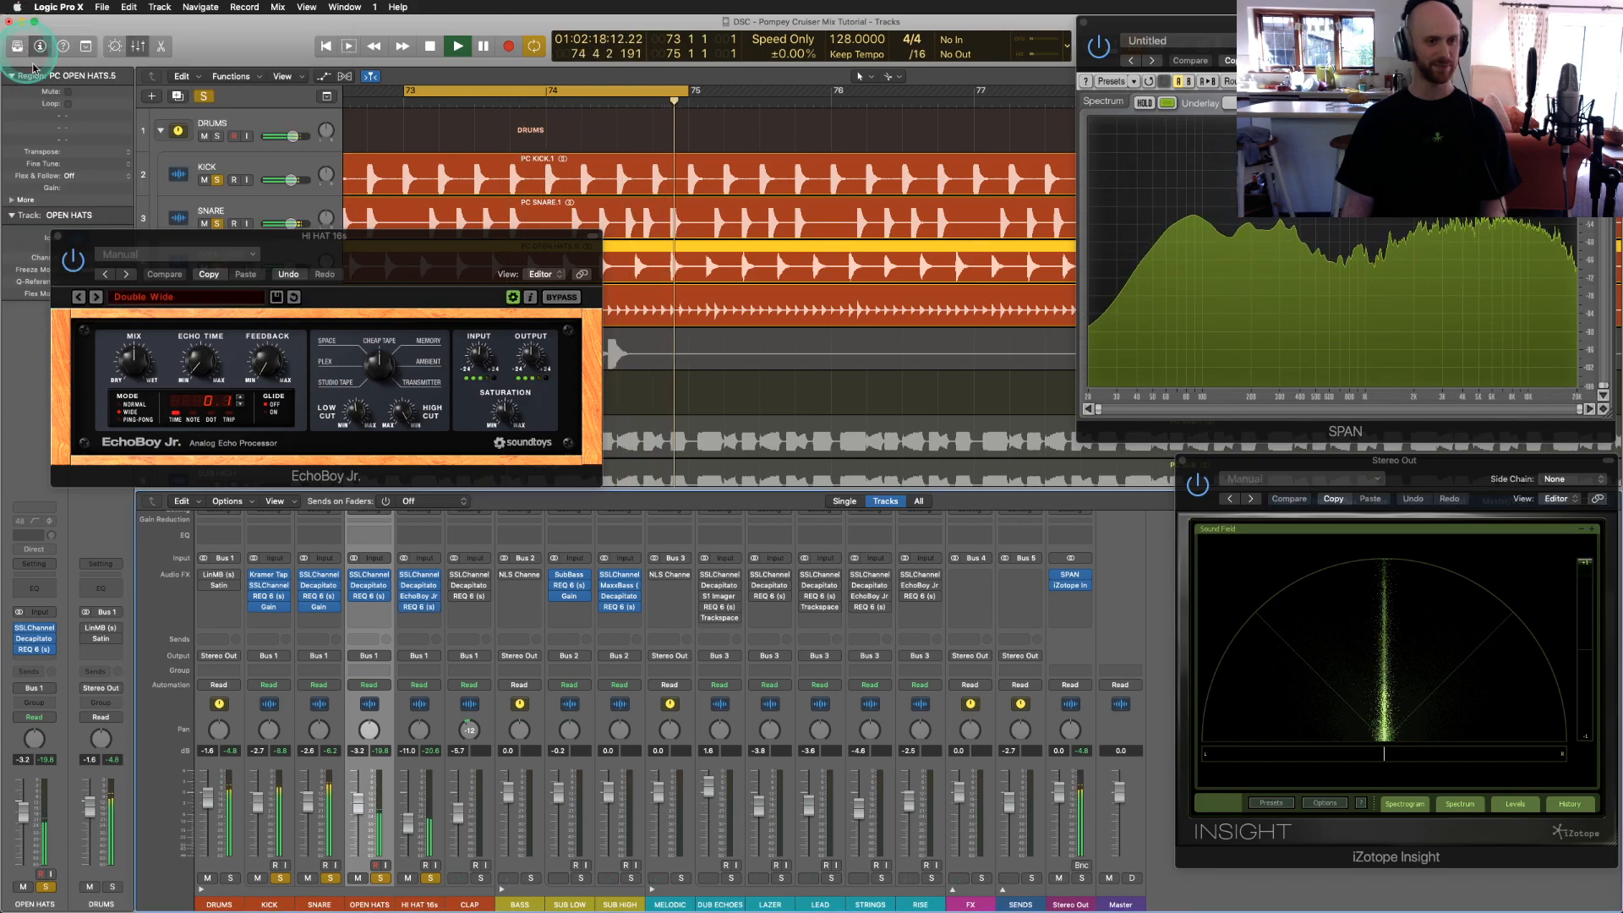
left_click_drag(73, 246, 108, 299)
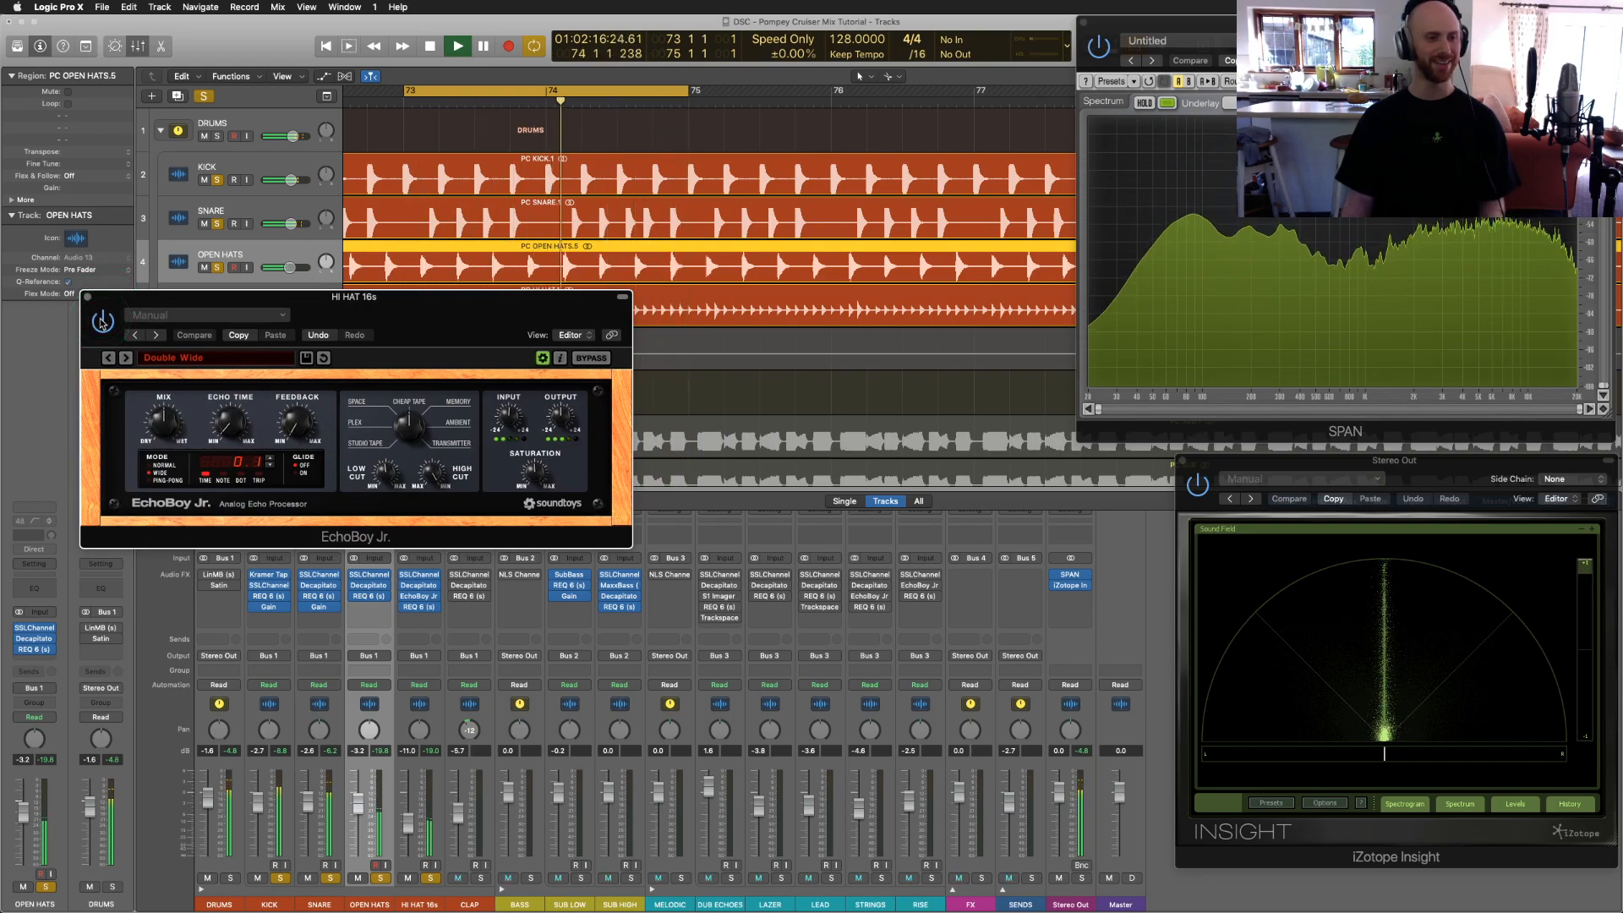
left_click(101, 321)
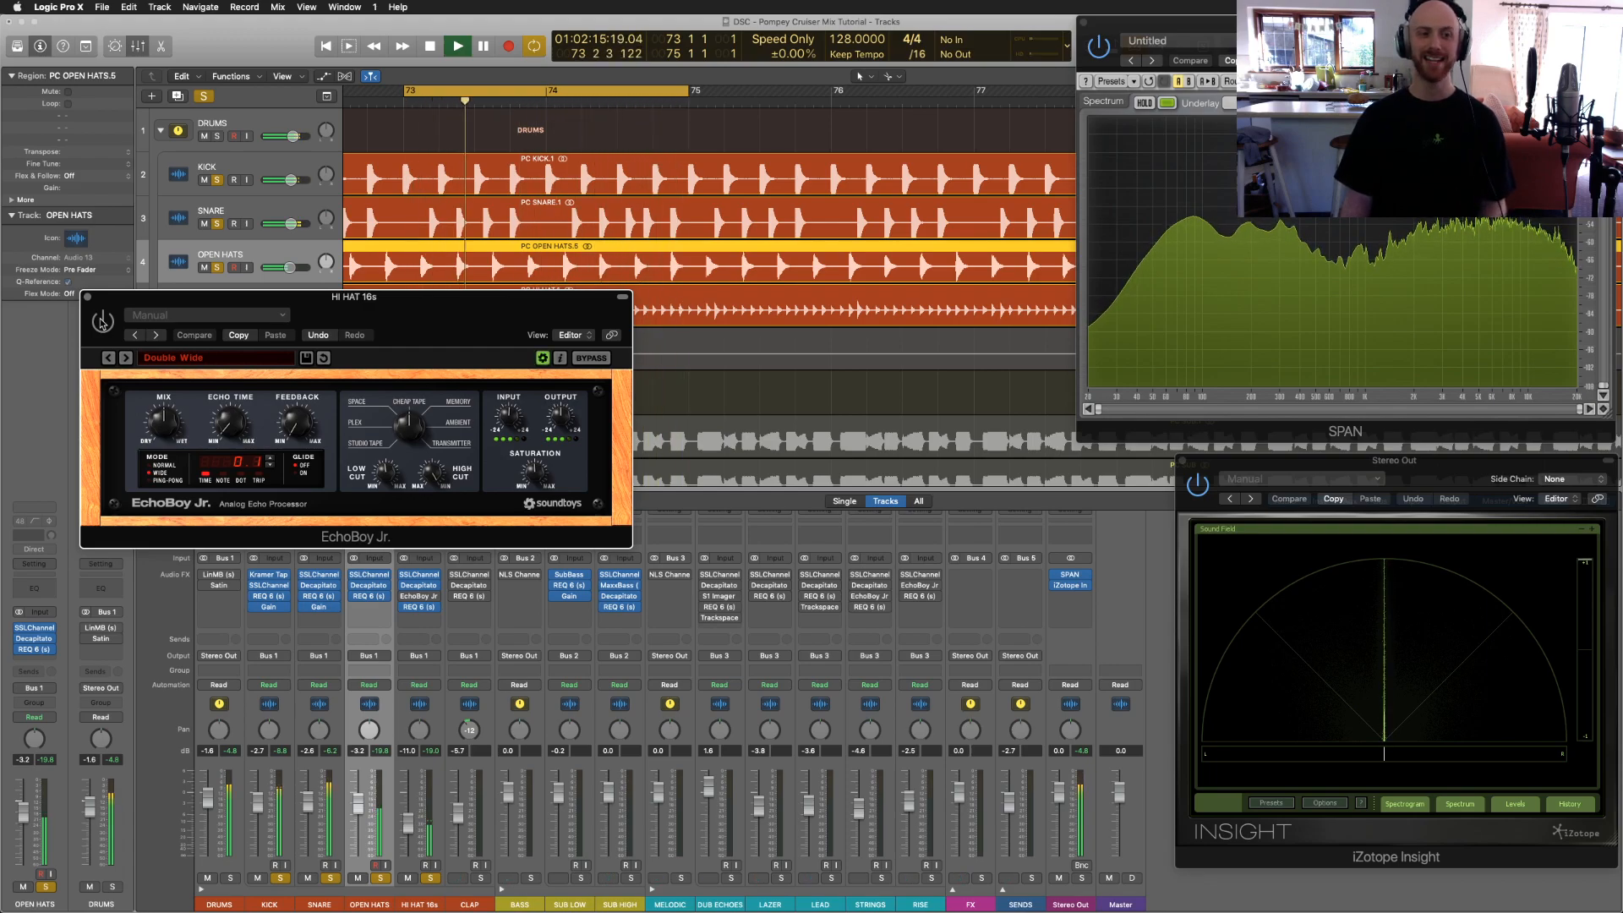
left_click(101, 322)
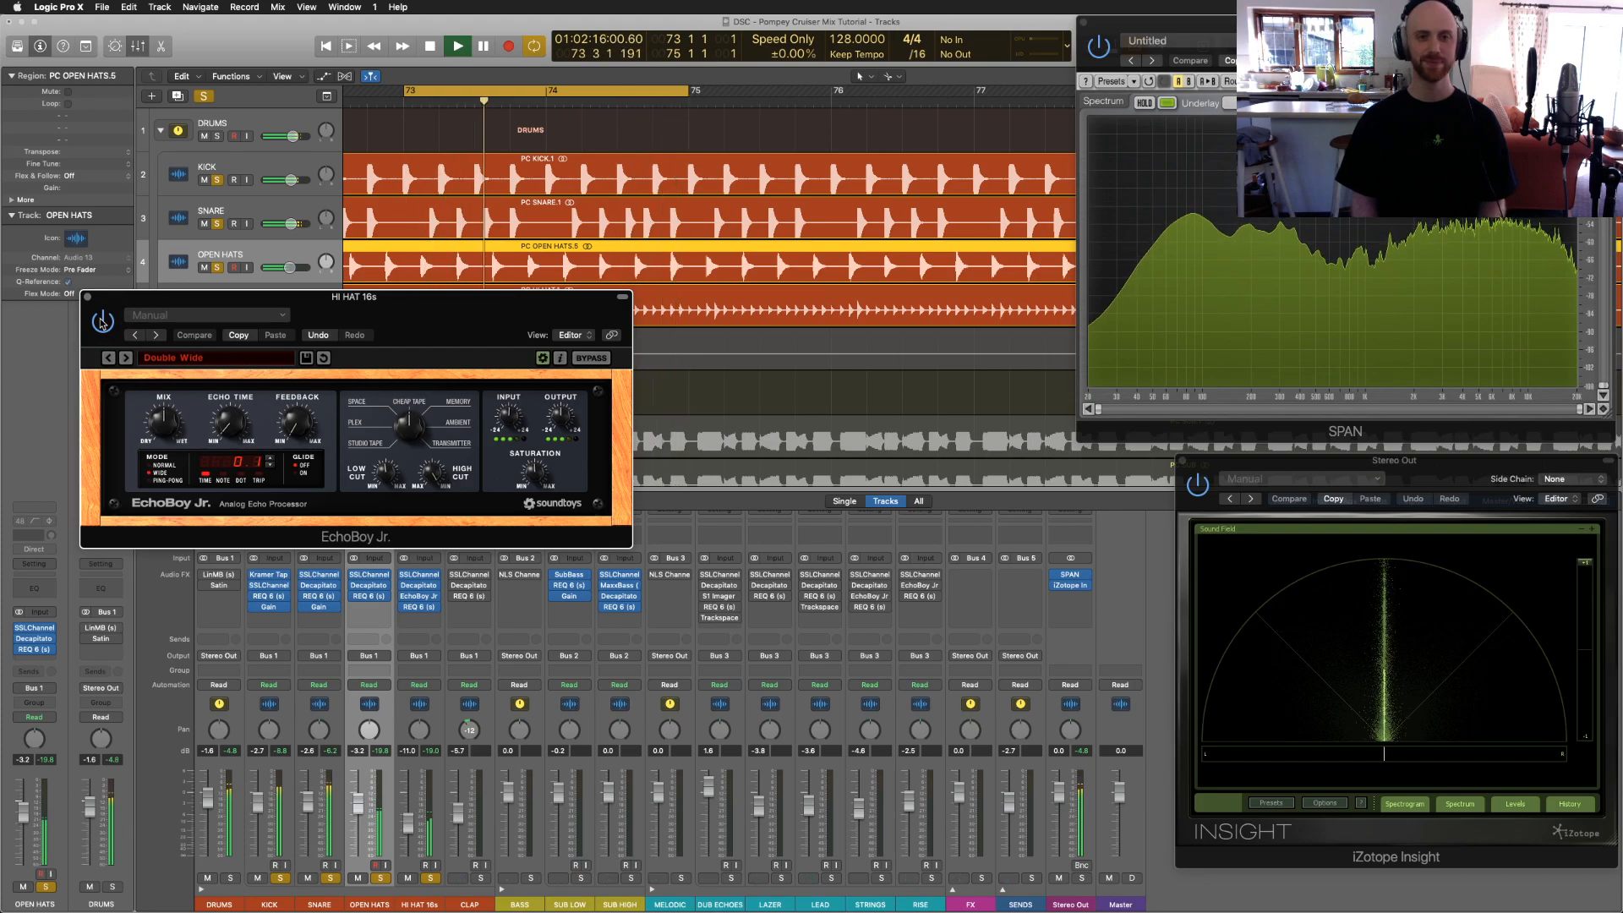
left_click(87, 298)
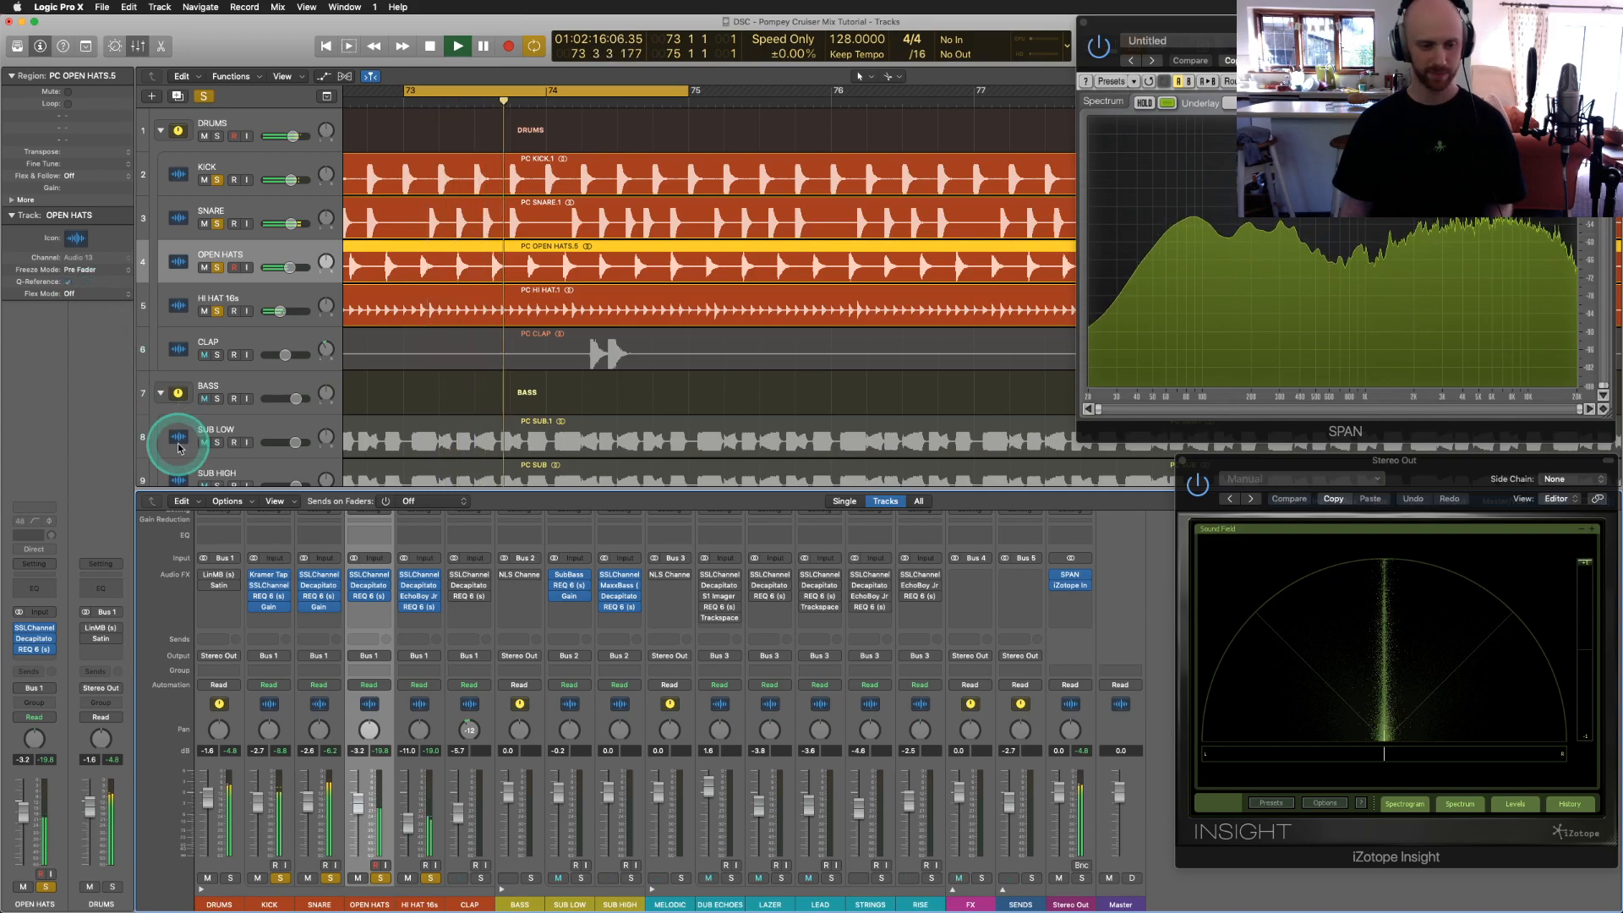
Step: Mute OPEN HATS, unsolo KICK and SNARE, stop playback and close the stereo analyser
left_click(366, 878)
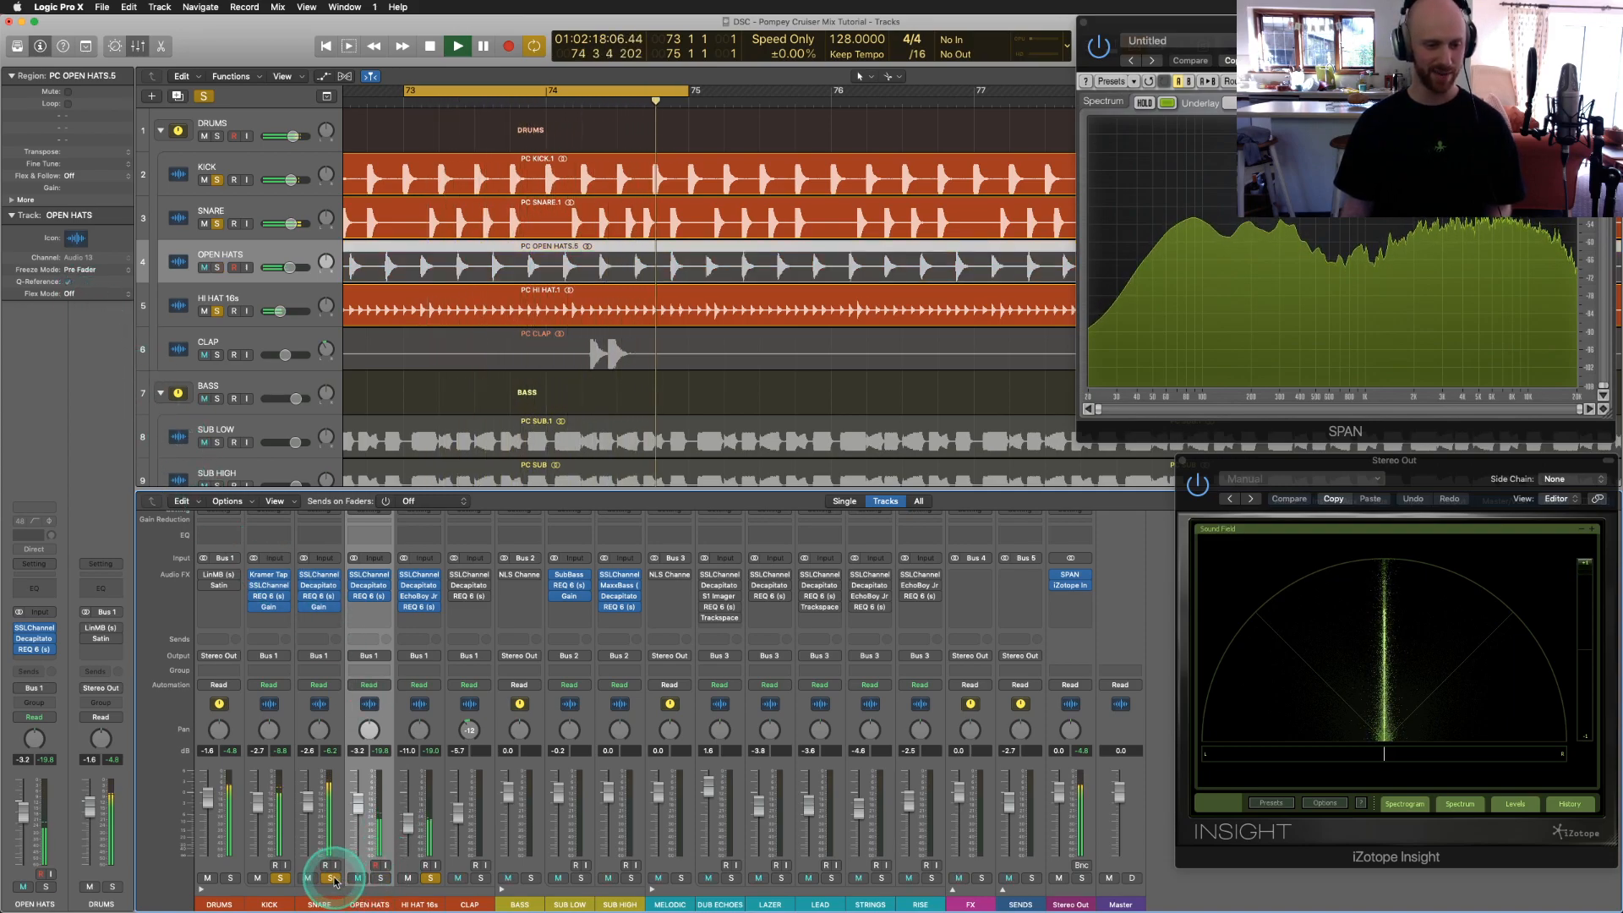
left_click(329, 878)
left_click(280, 878)
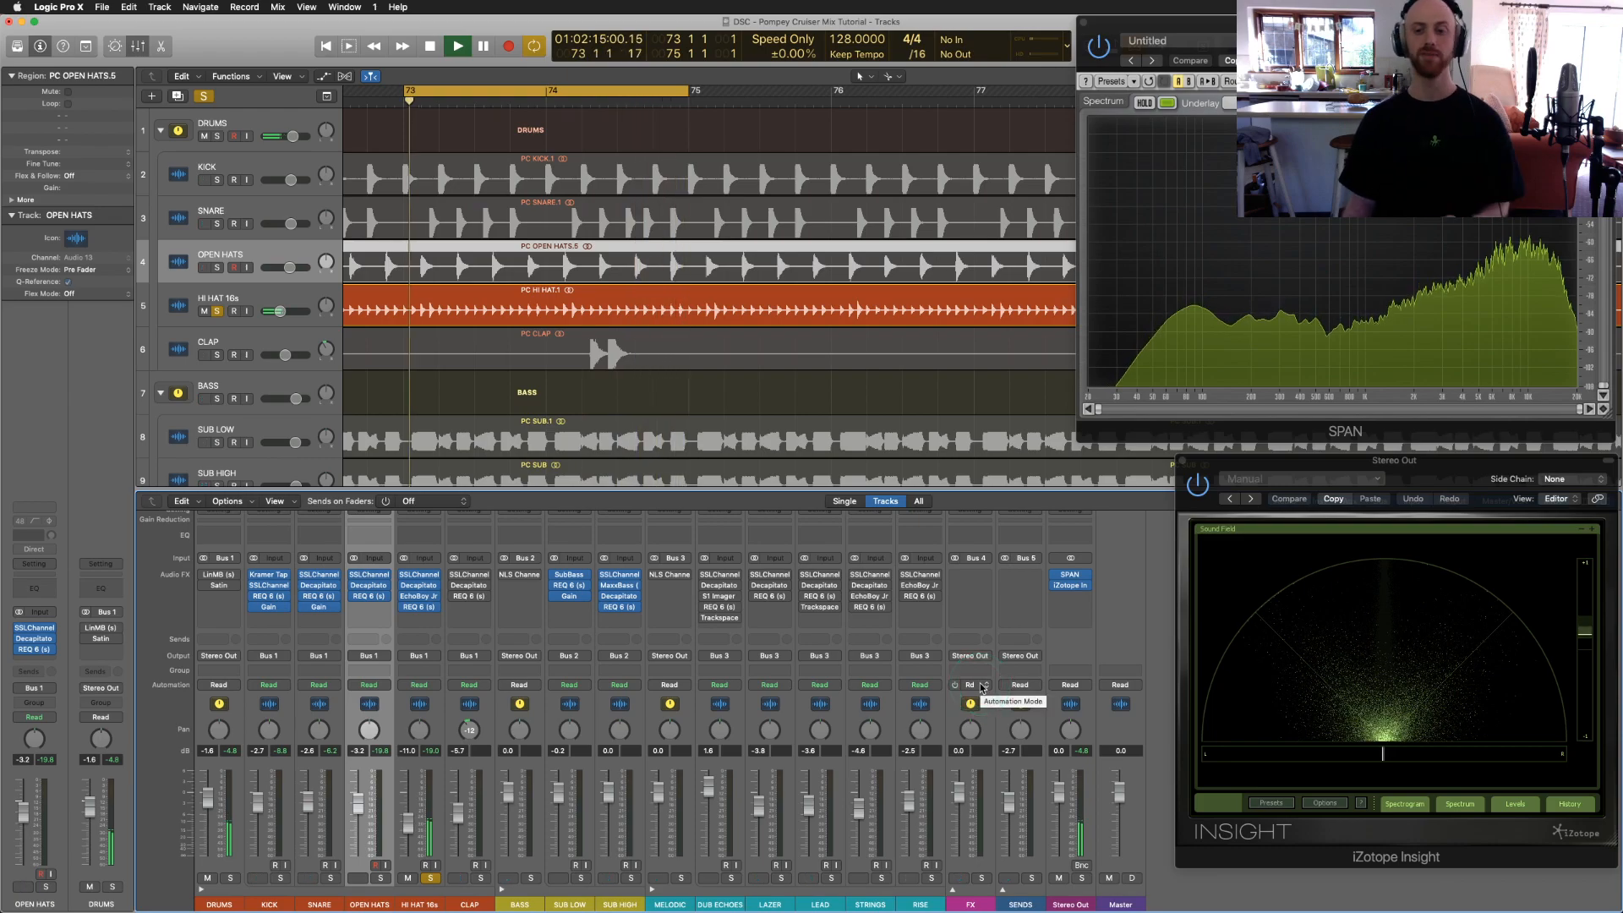
key("space")
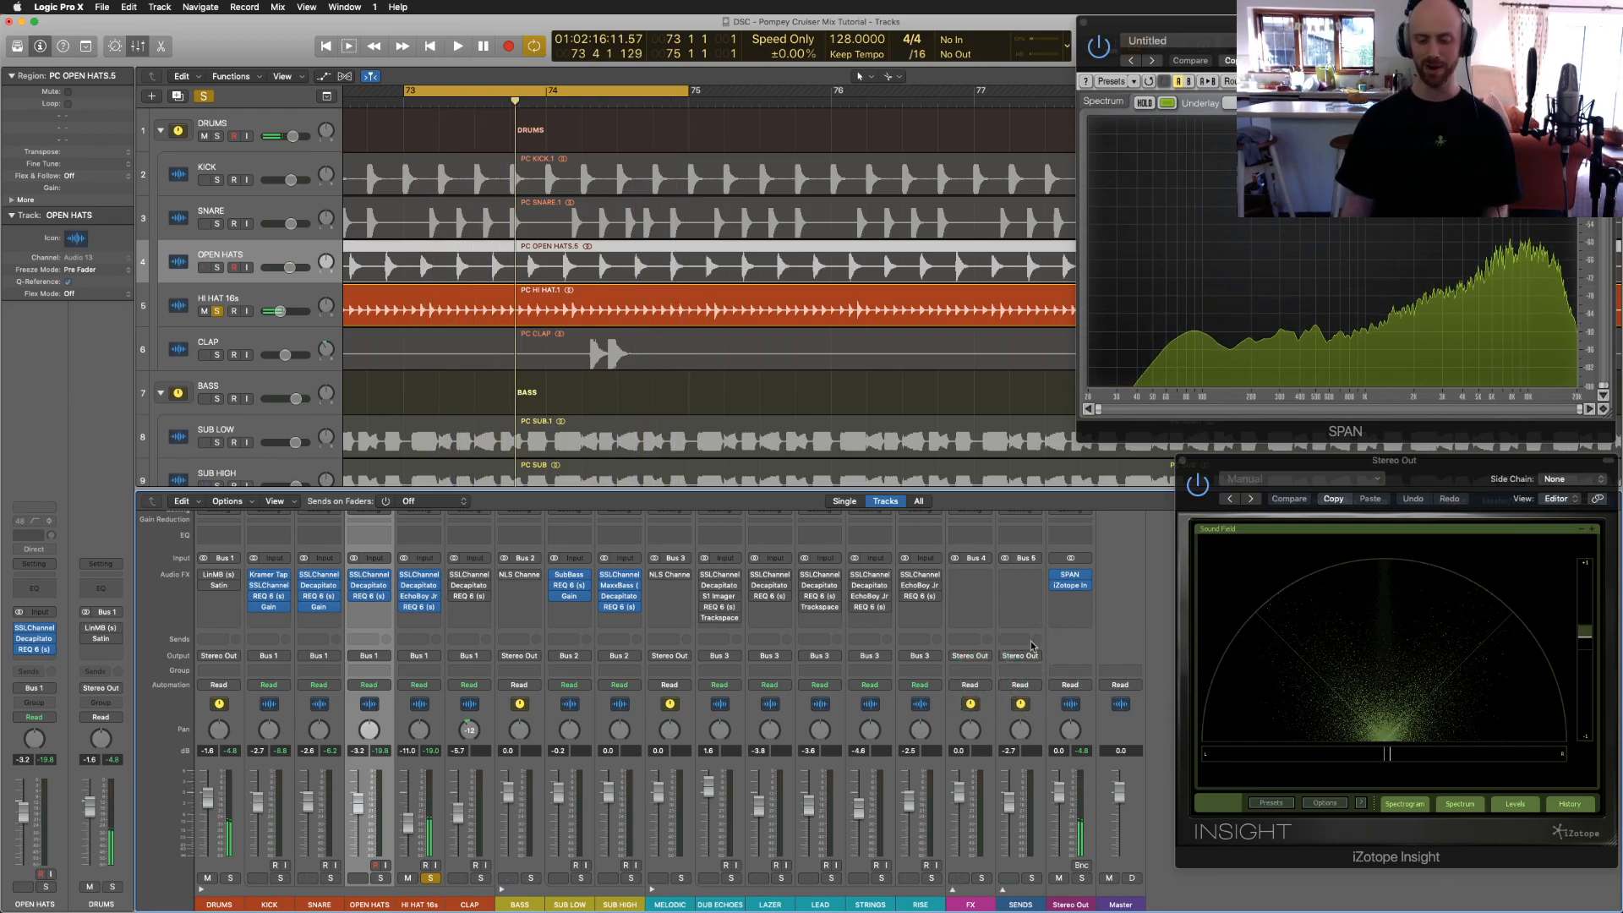
left_click(1183, 459)
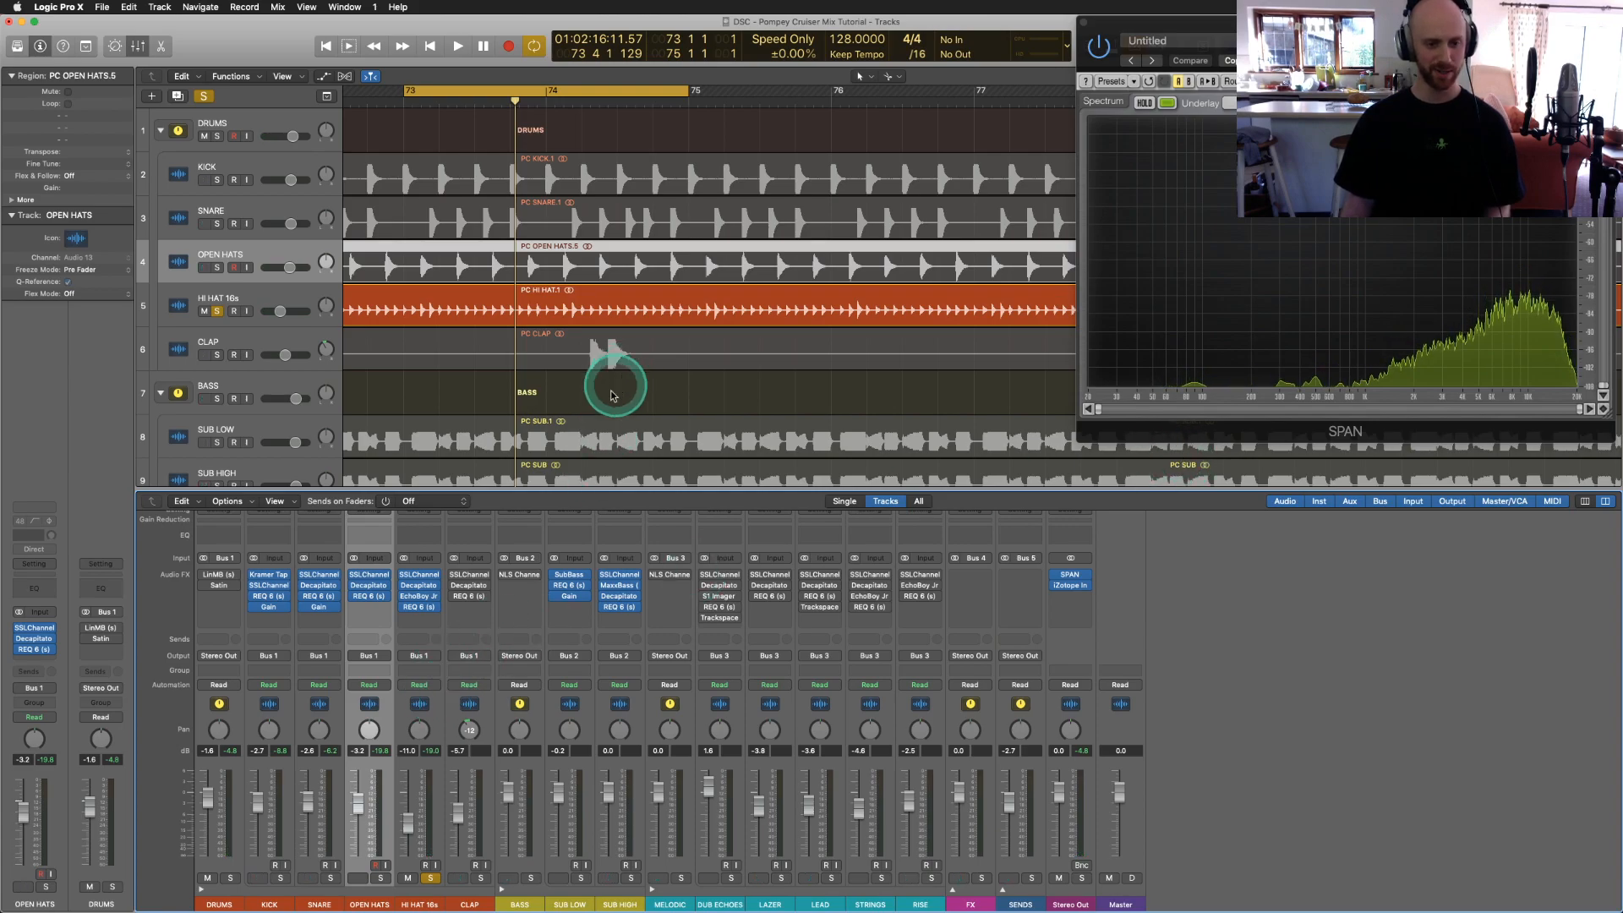
Step: Unsolo HI HAT 16s, solo the whole DRUMS group and play it
left_click(430, 879)
left_click(232, 878)
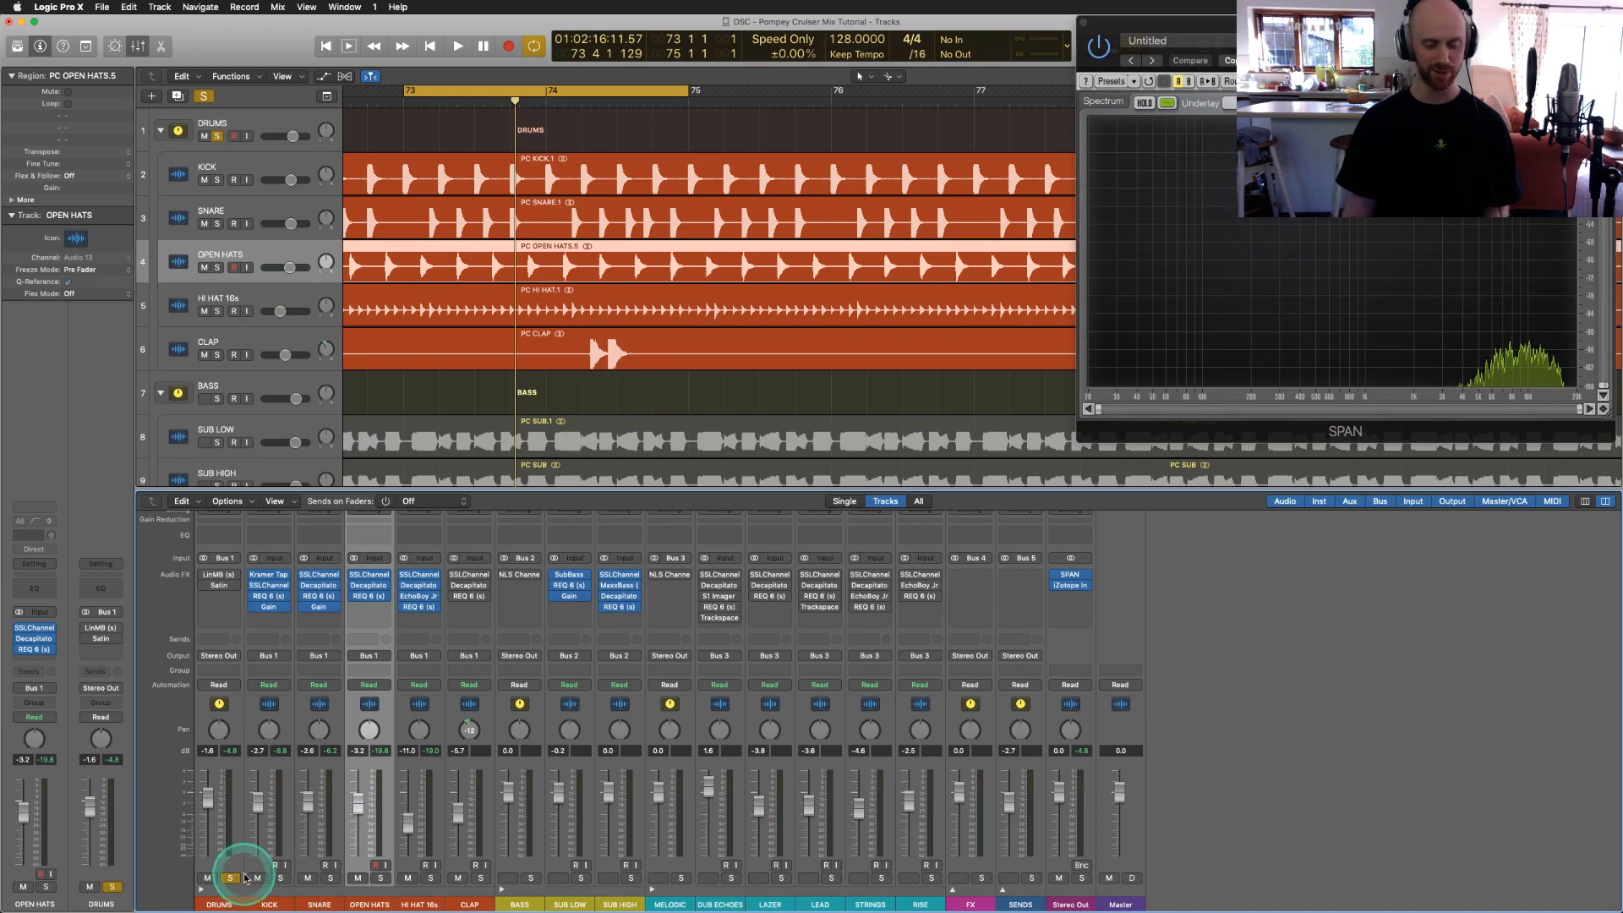
key("space")
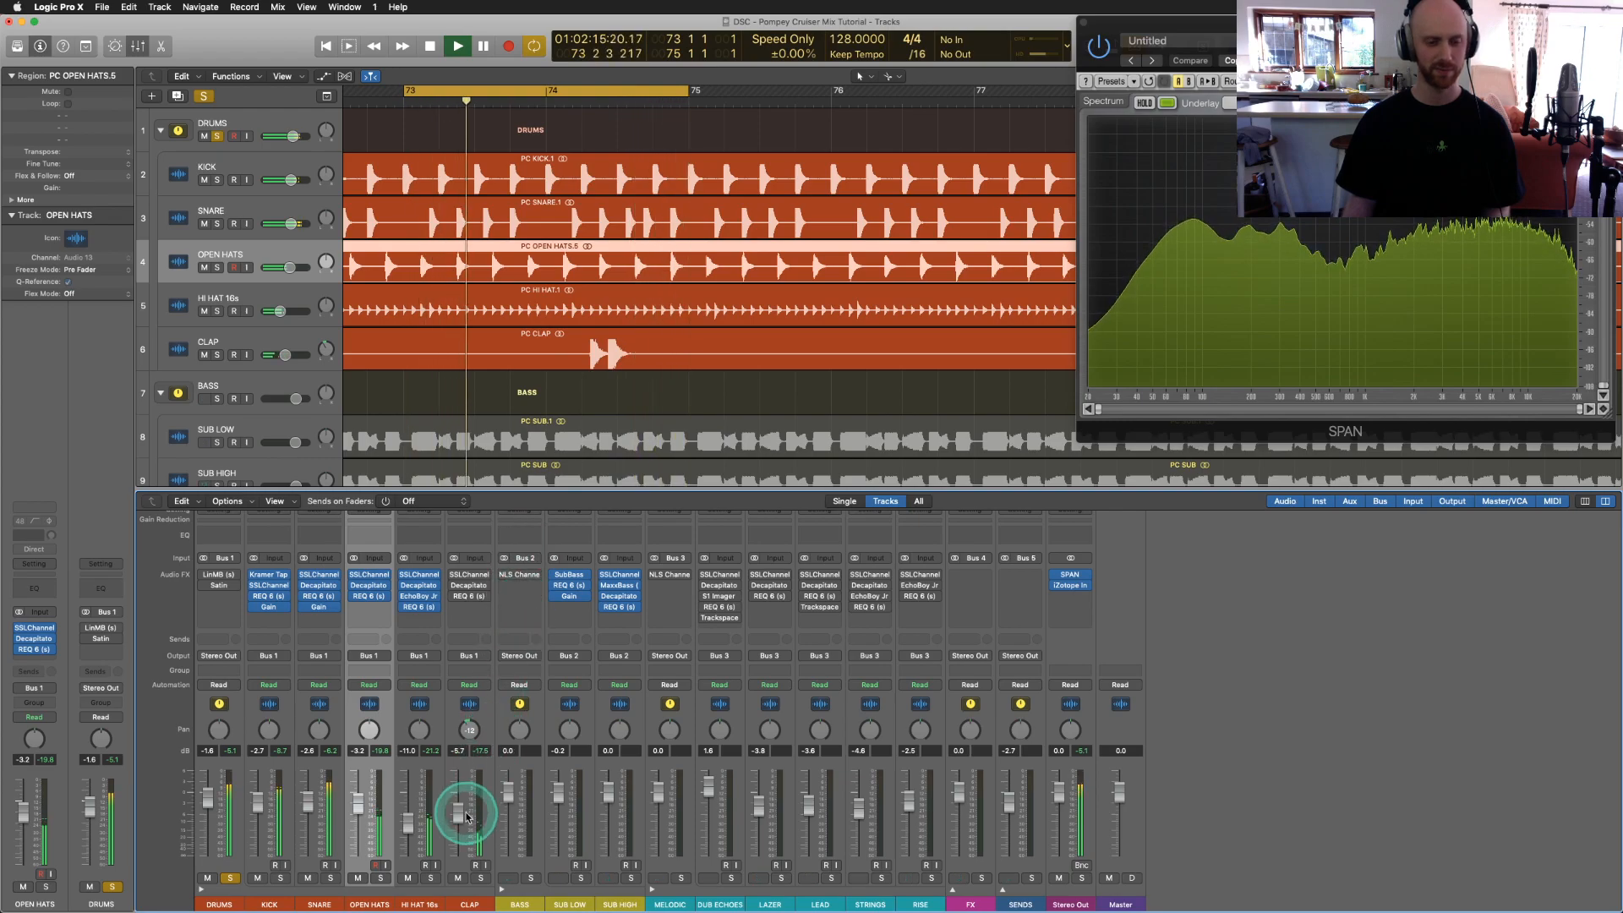
left_click(470, 596)
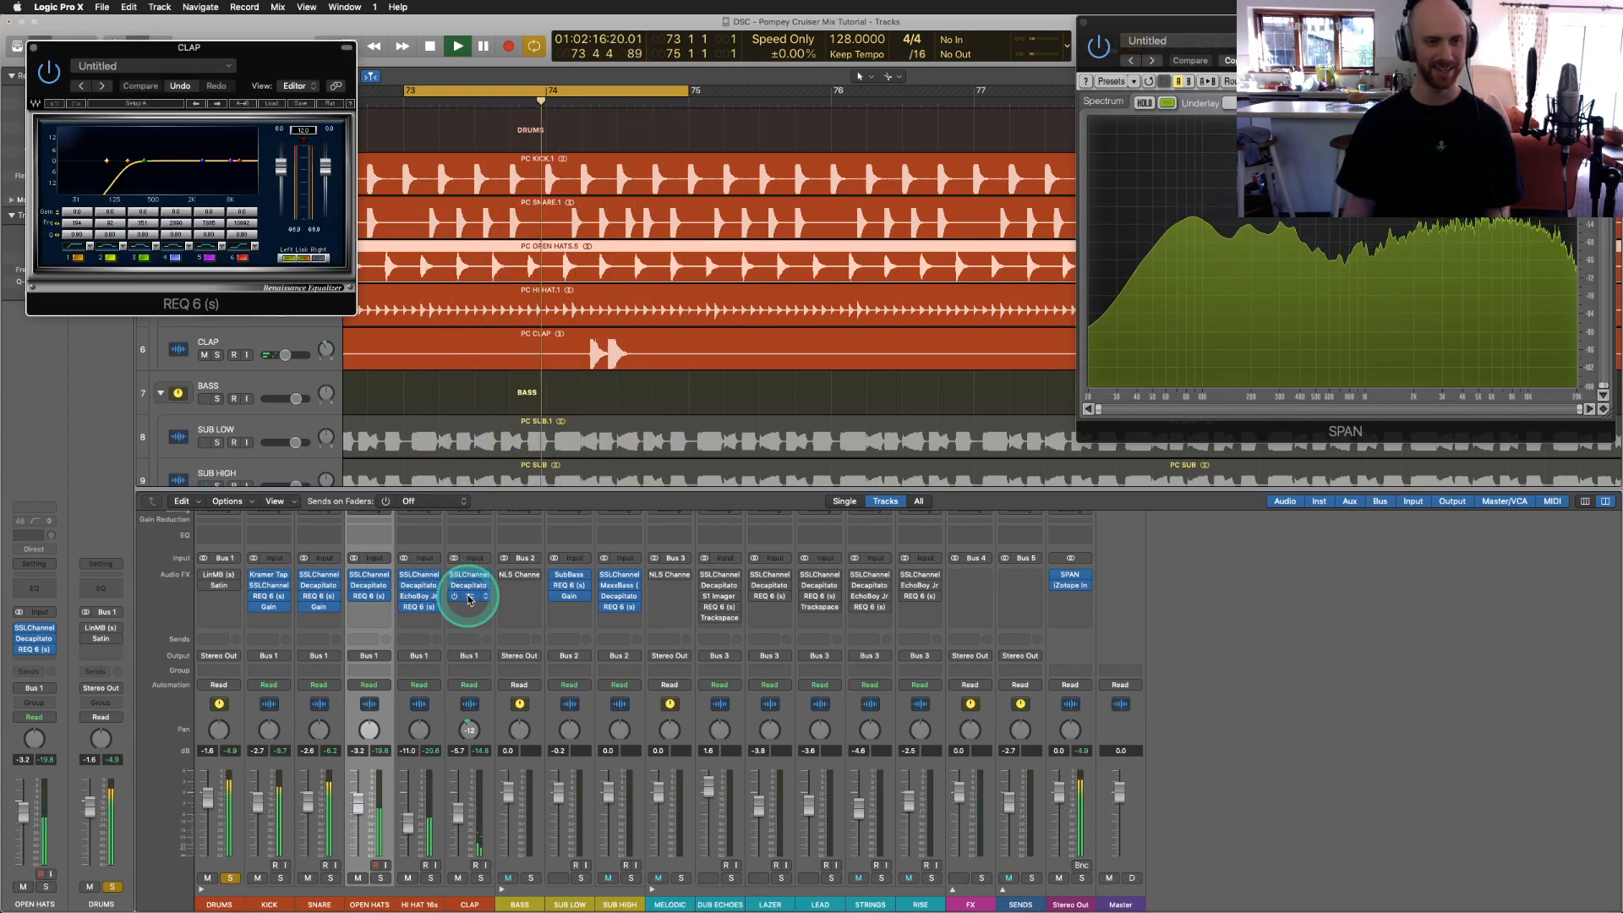
left_click(32, 48)
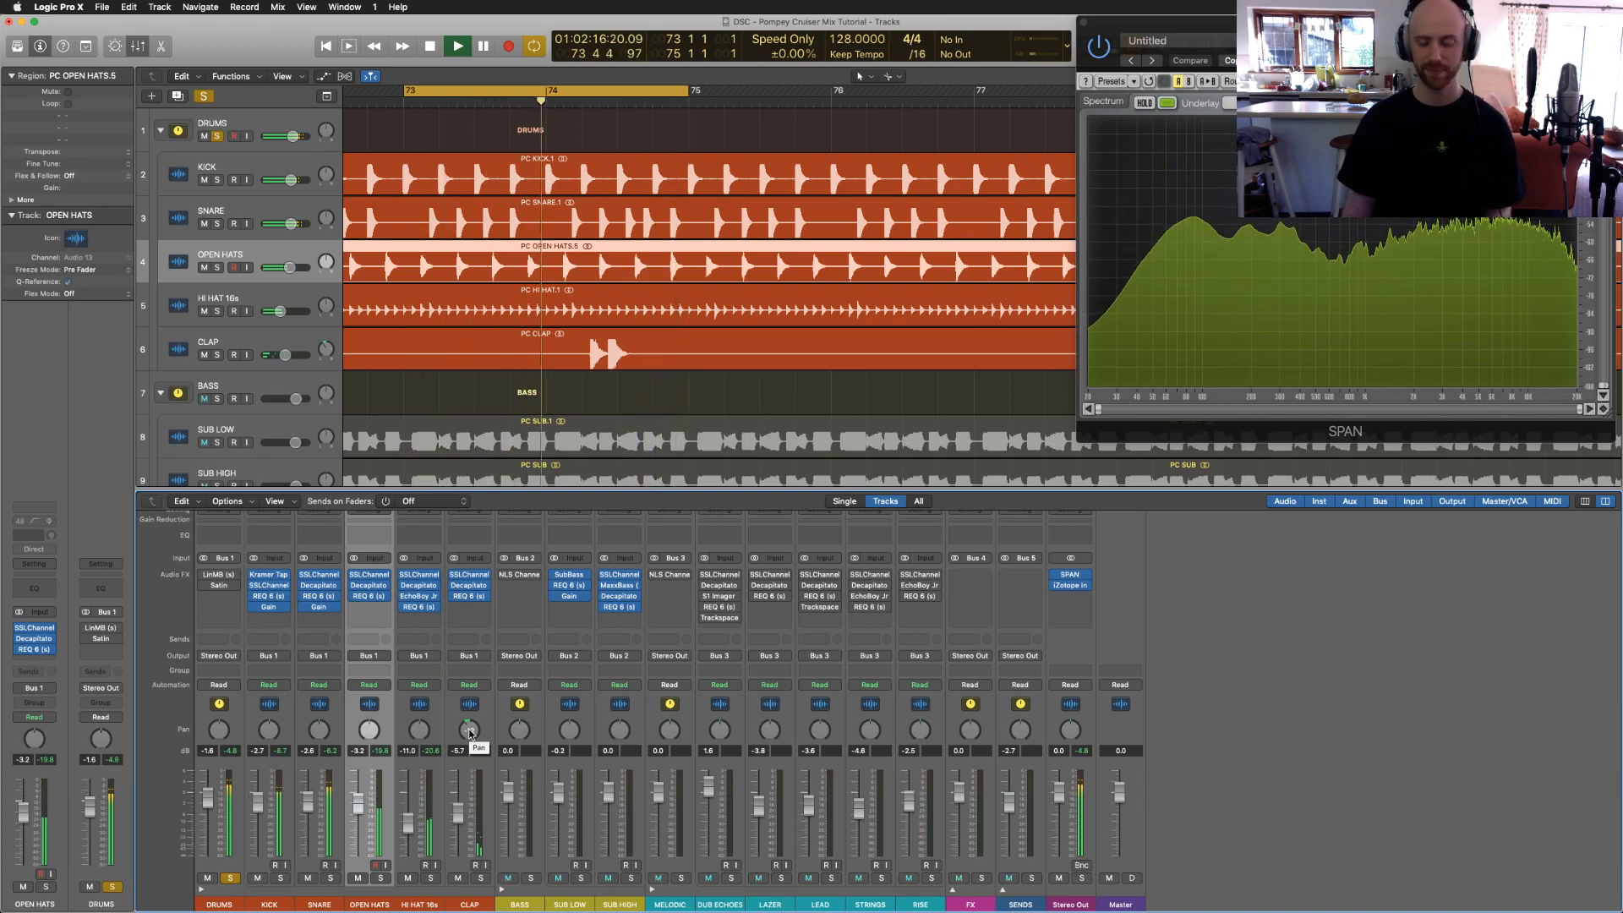
key("space")
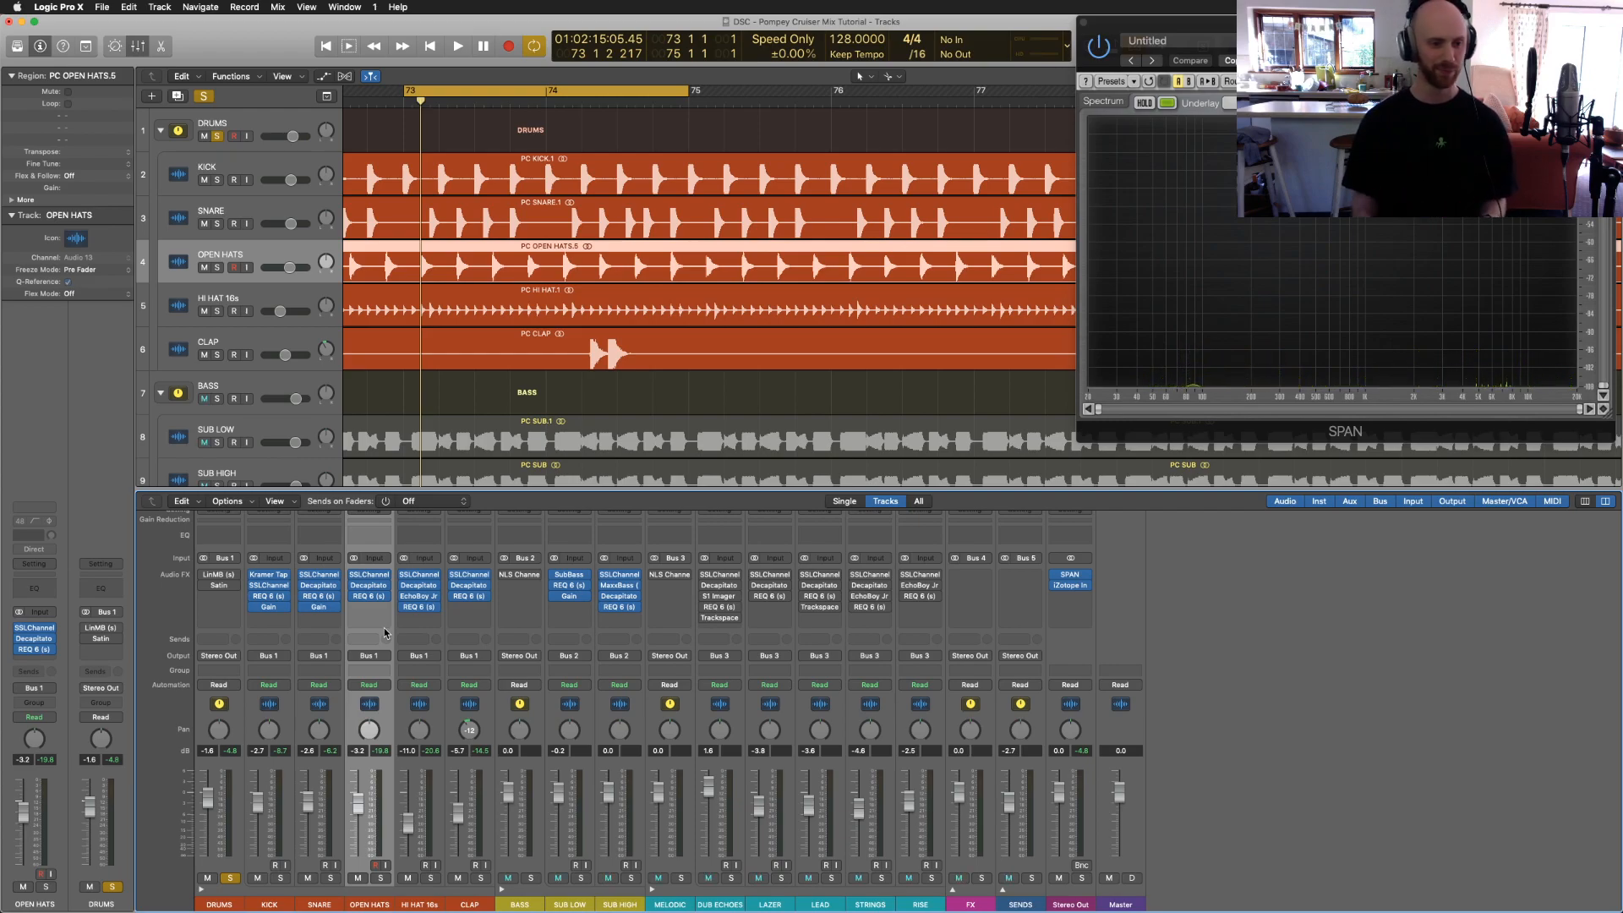
left_click(218, 575)
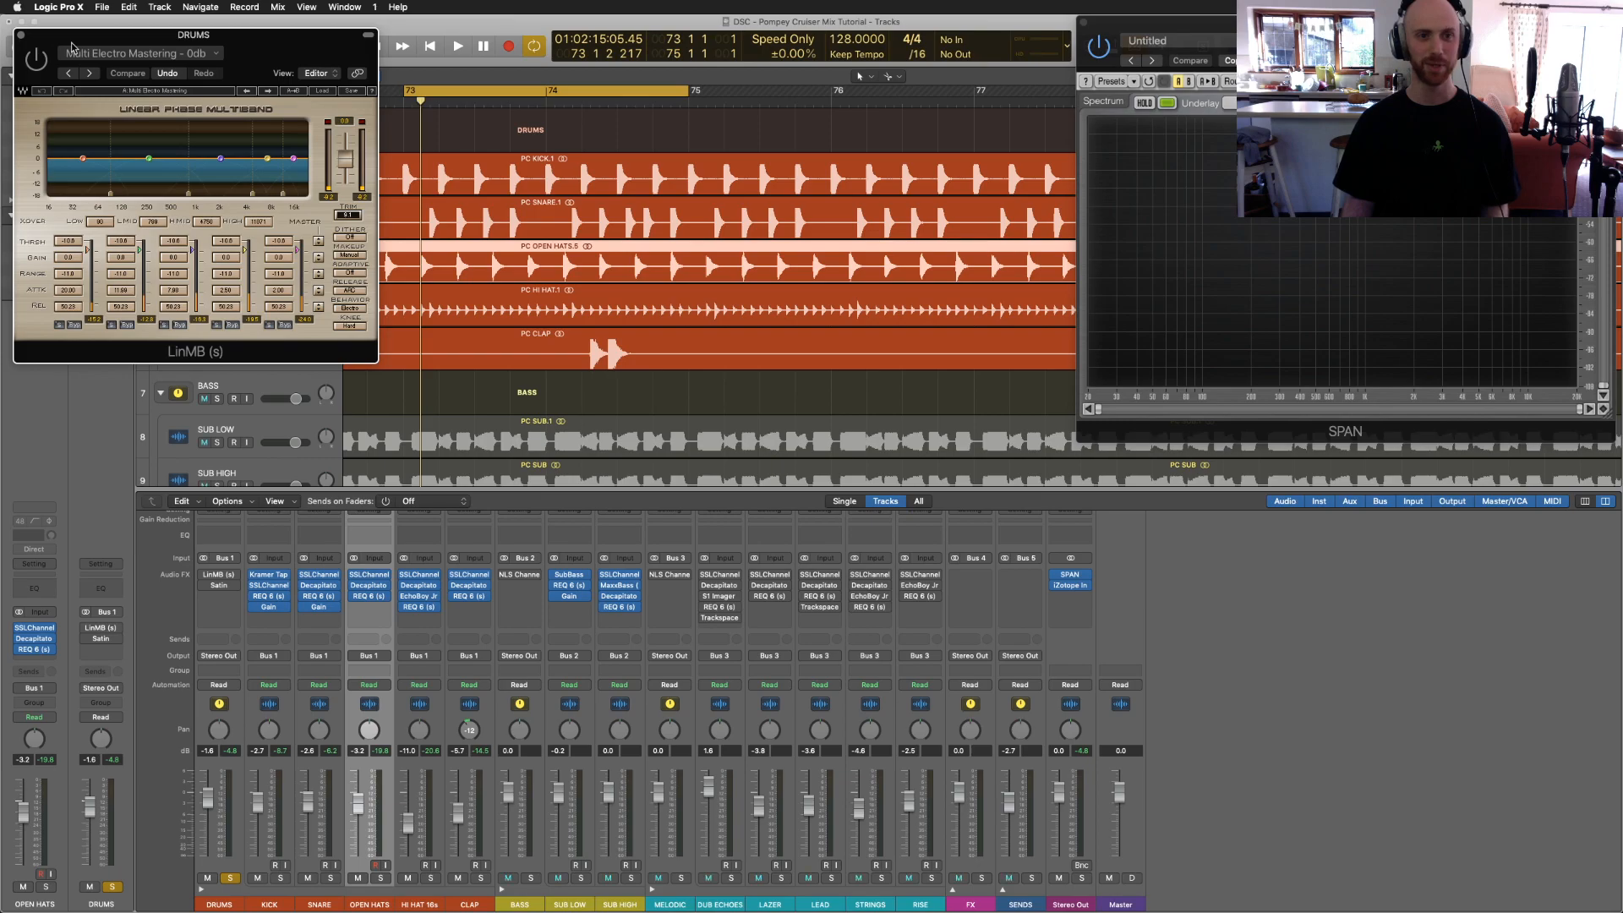
key("space")
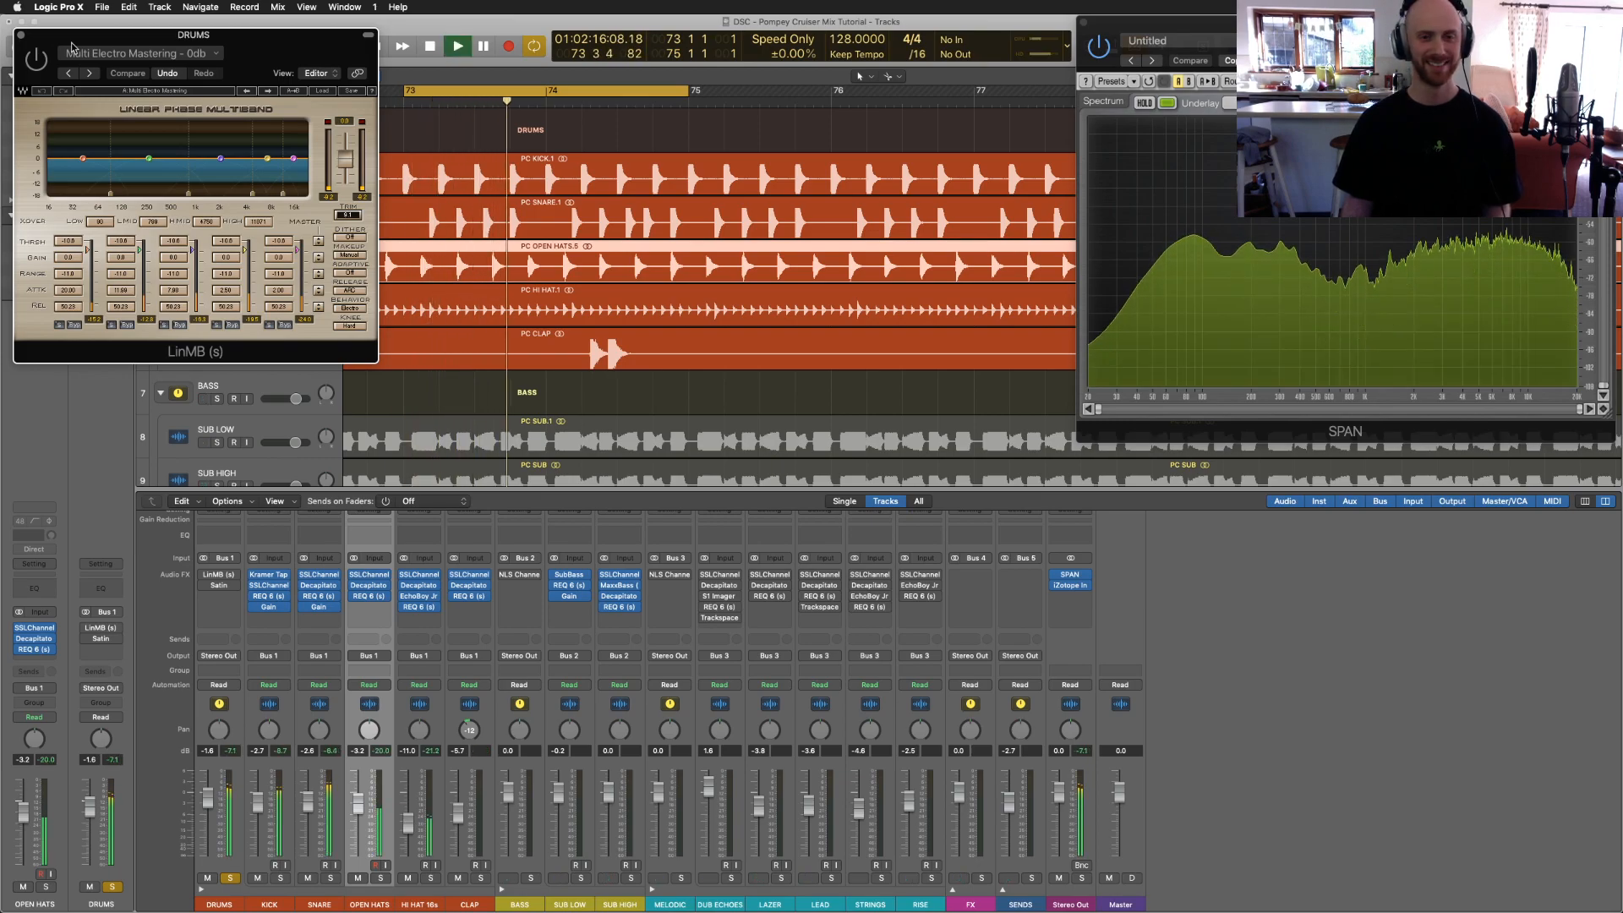
left_click(36, 59)
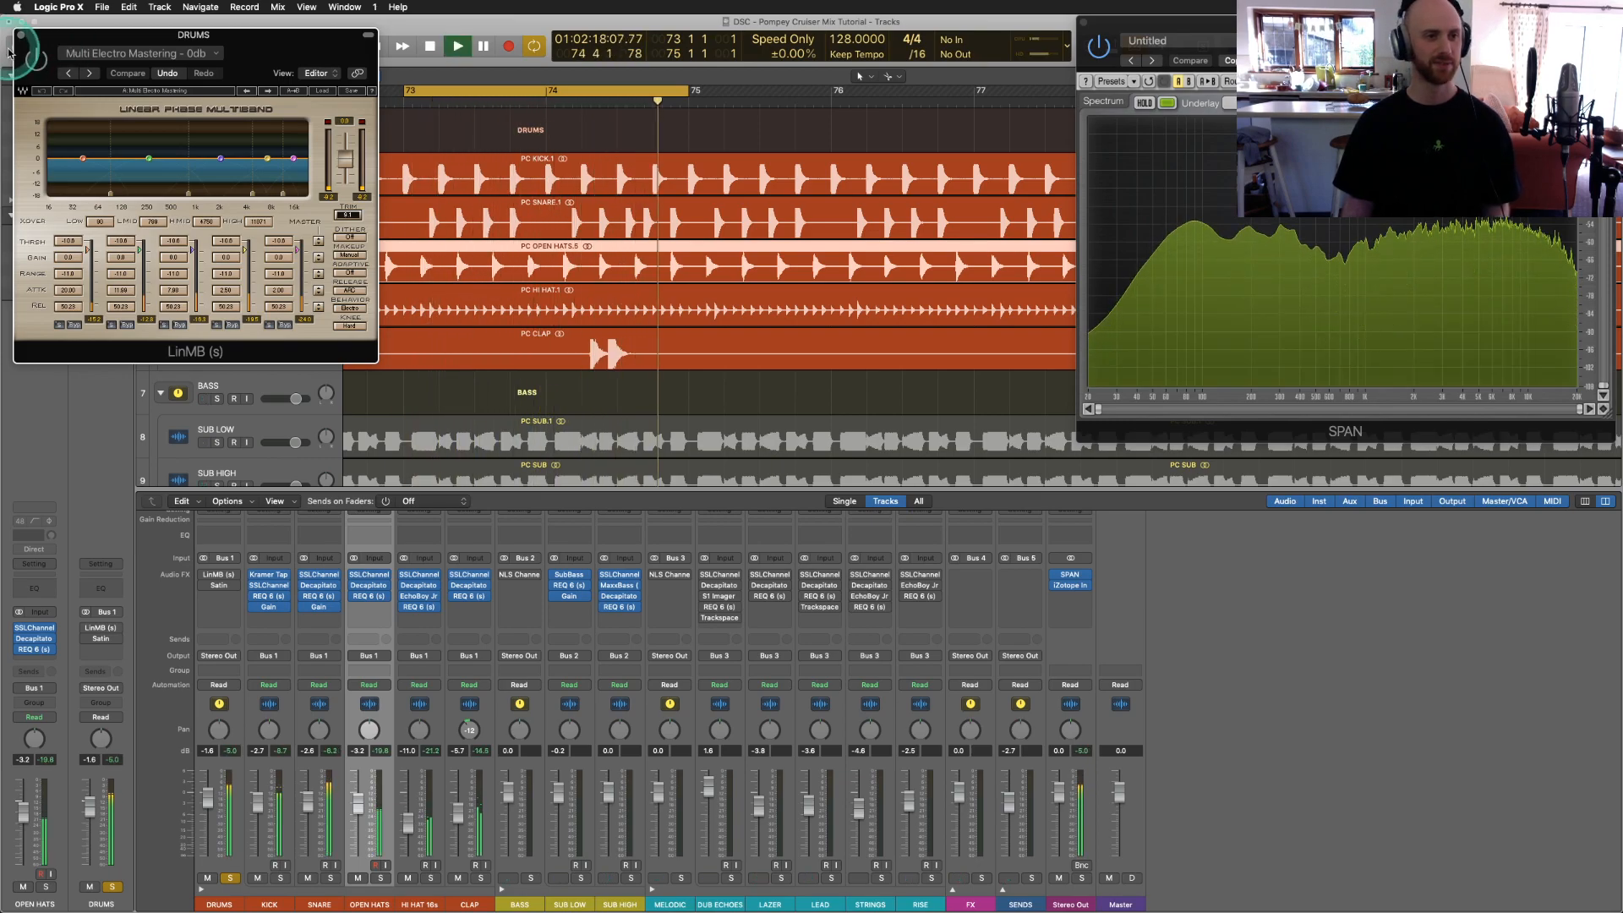
left_click(37, 60)
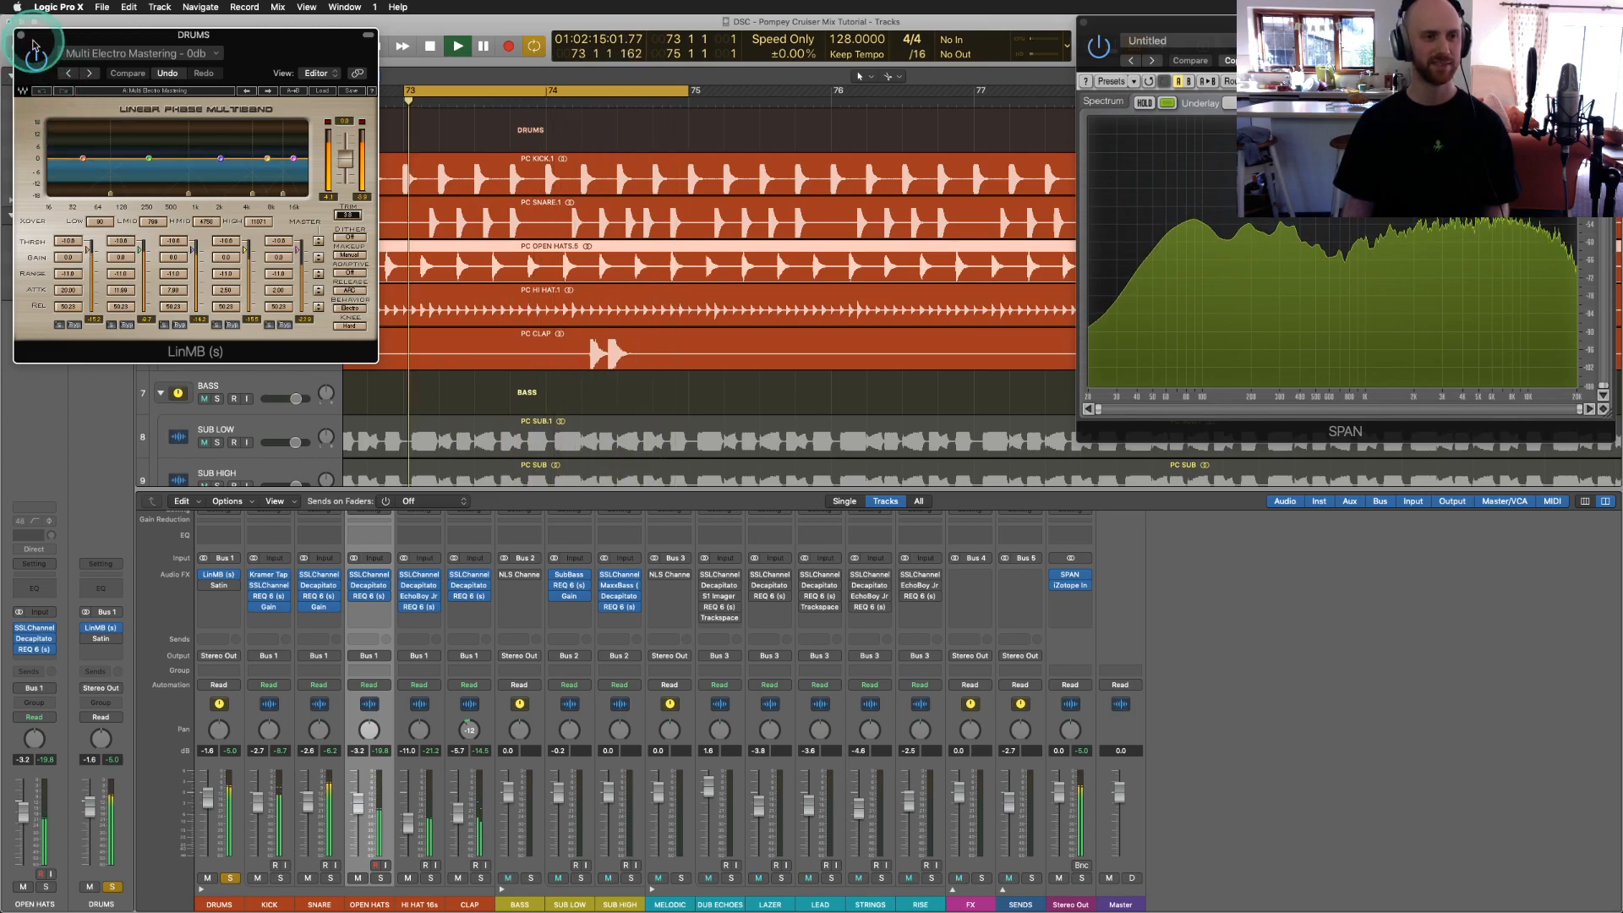
left_click(22, 36)
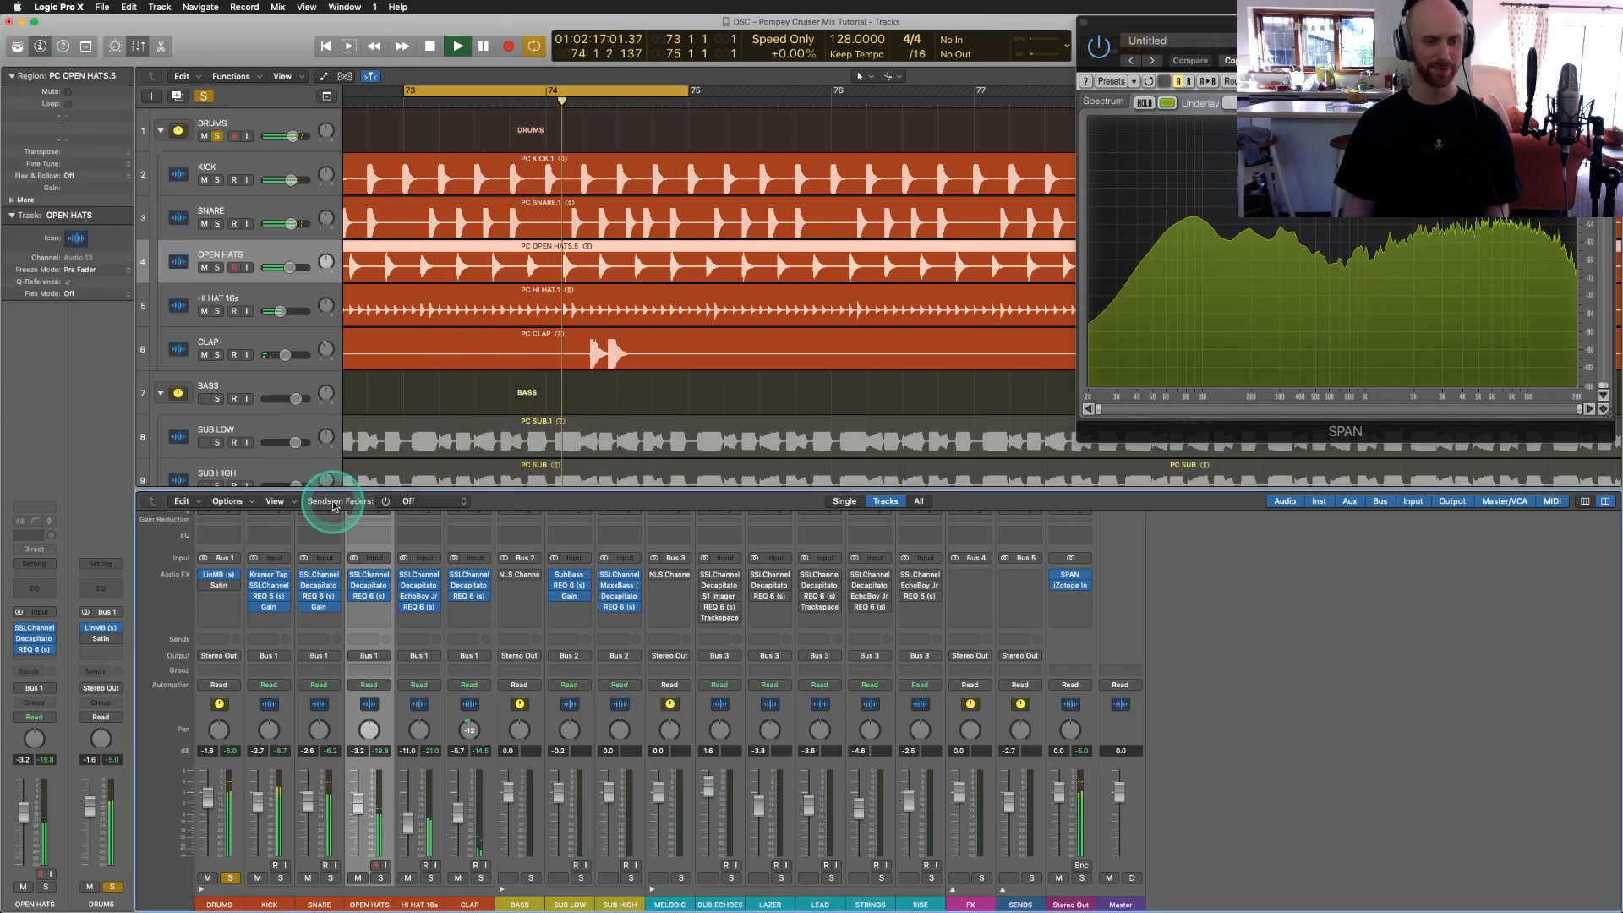
key("space")
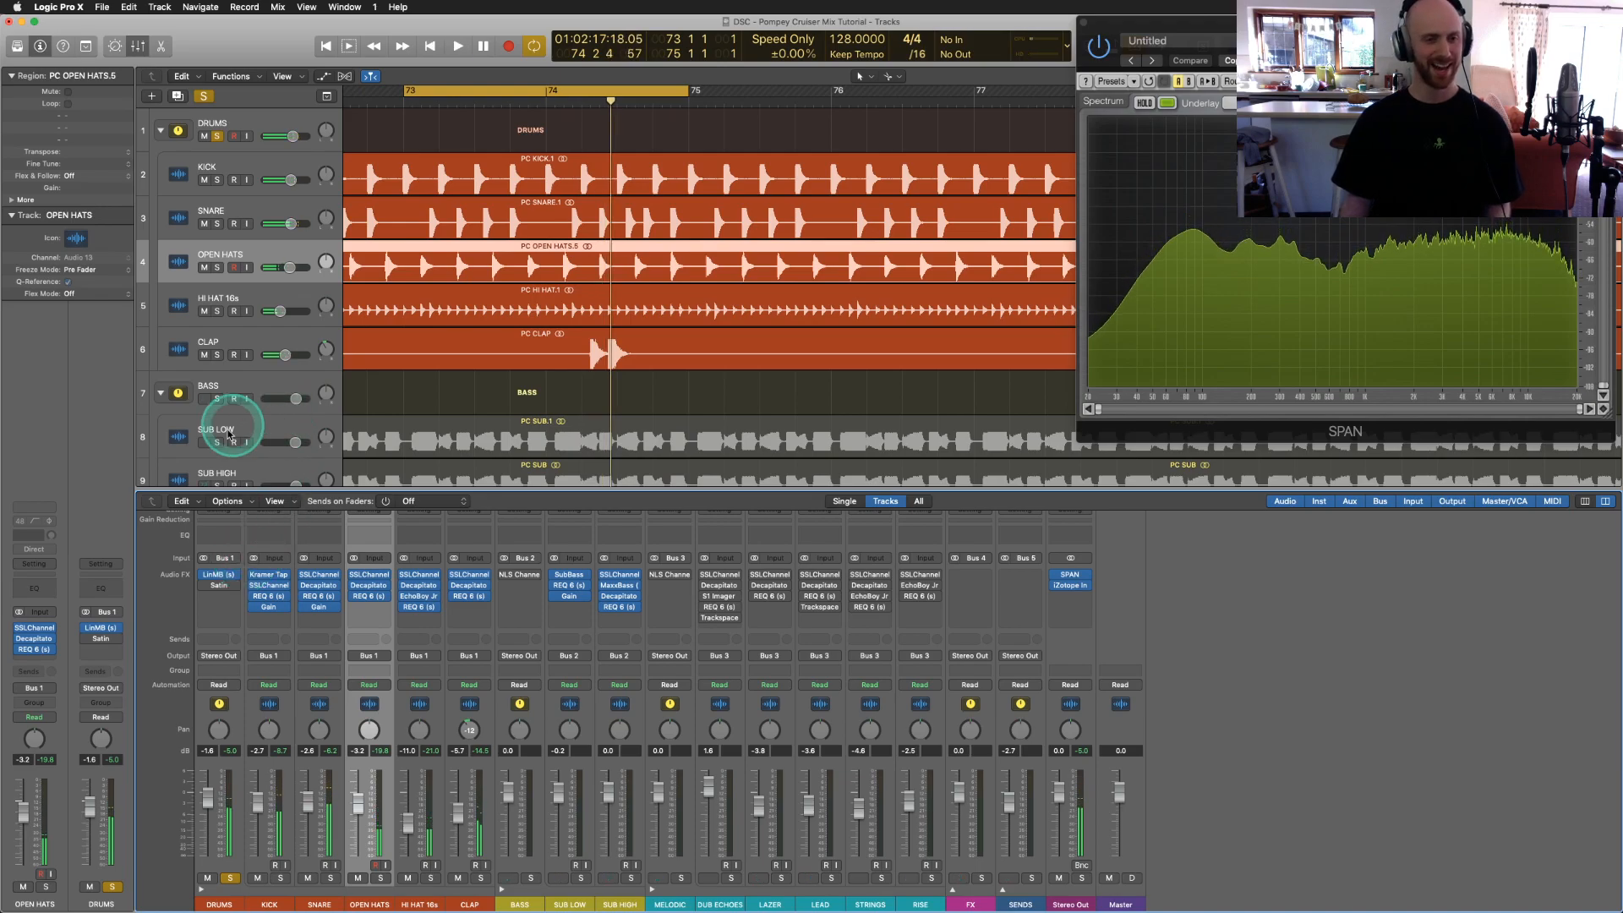
left_click(223, 588)
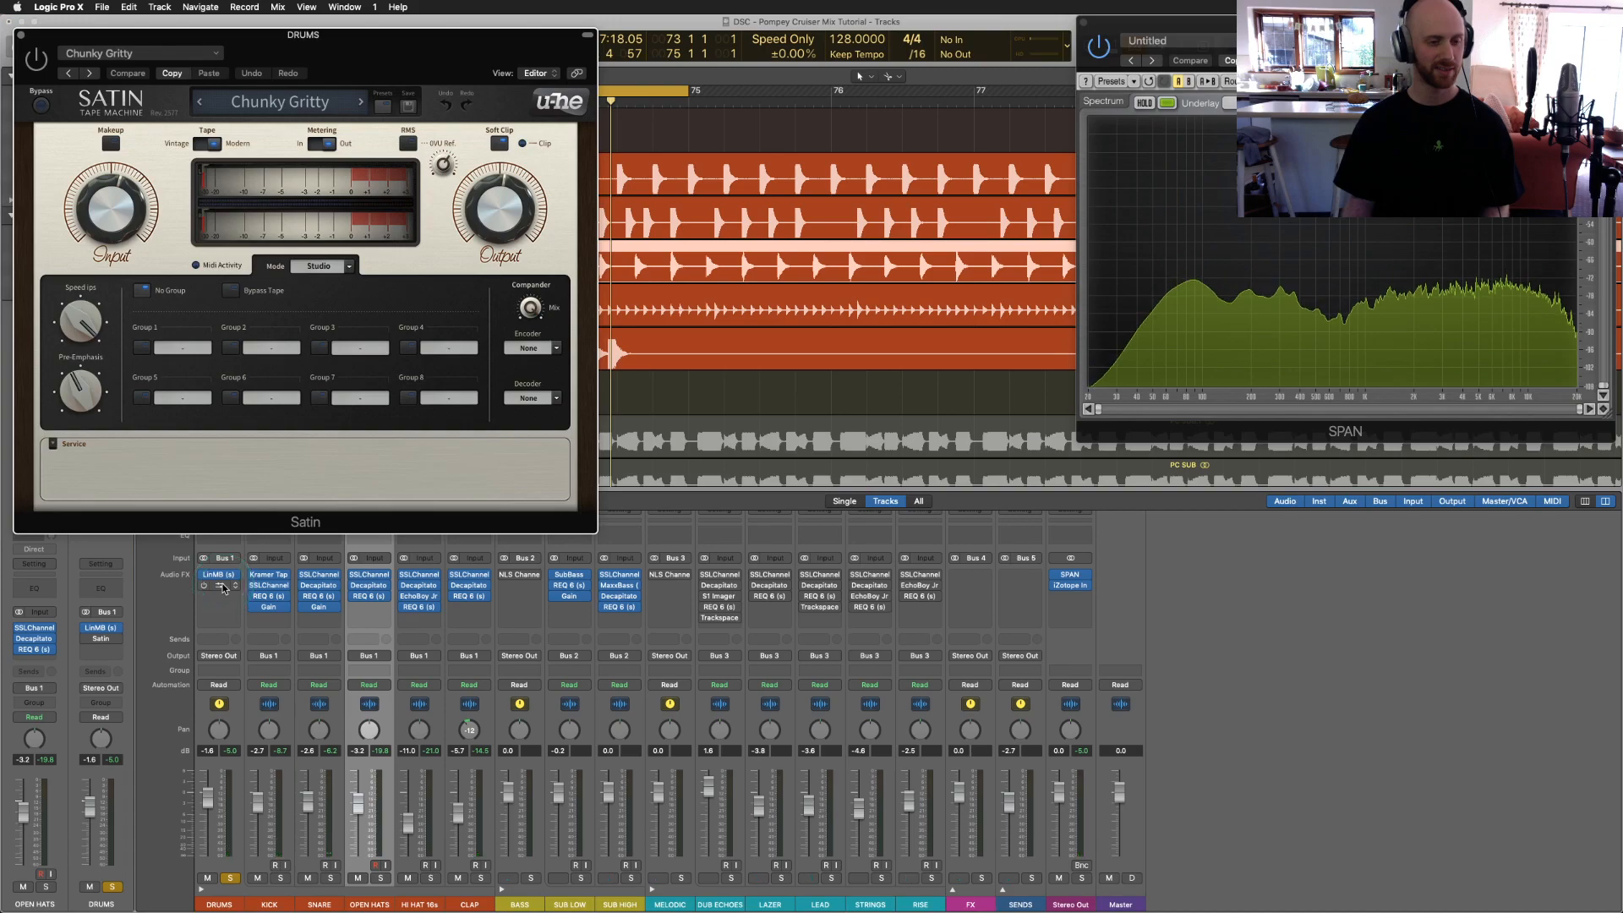
left_click_drag(187, 44, 218, 191)
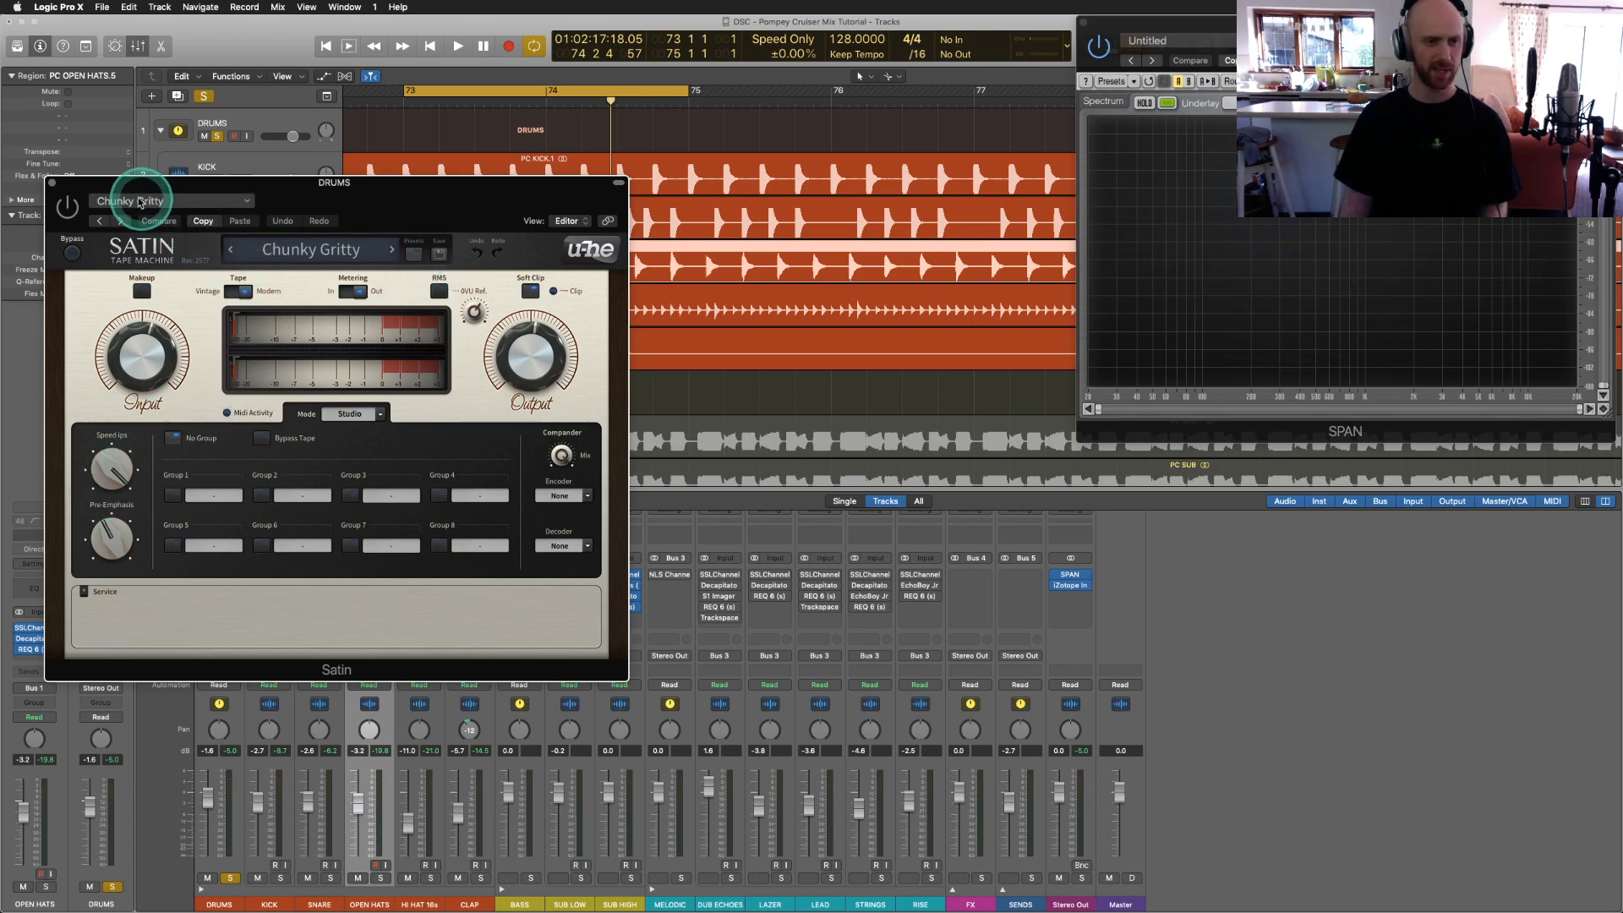
left_click_drag(120, 192, 728, 217)
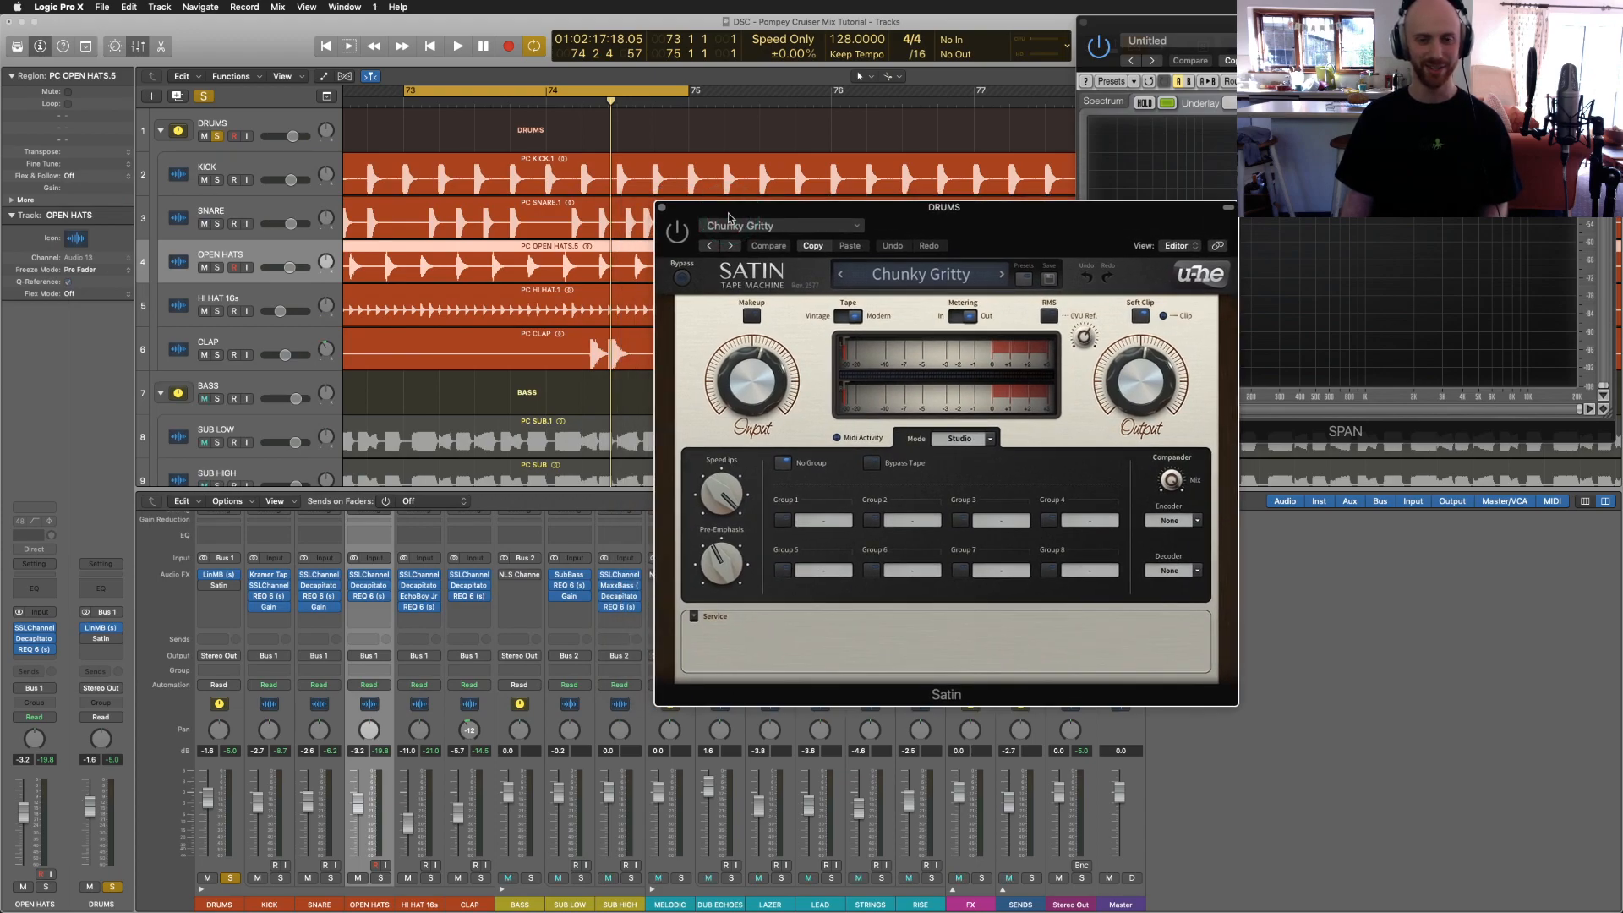
key("space")
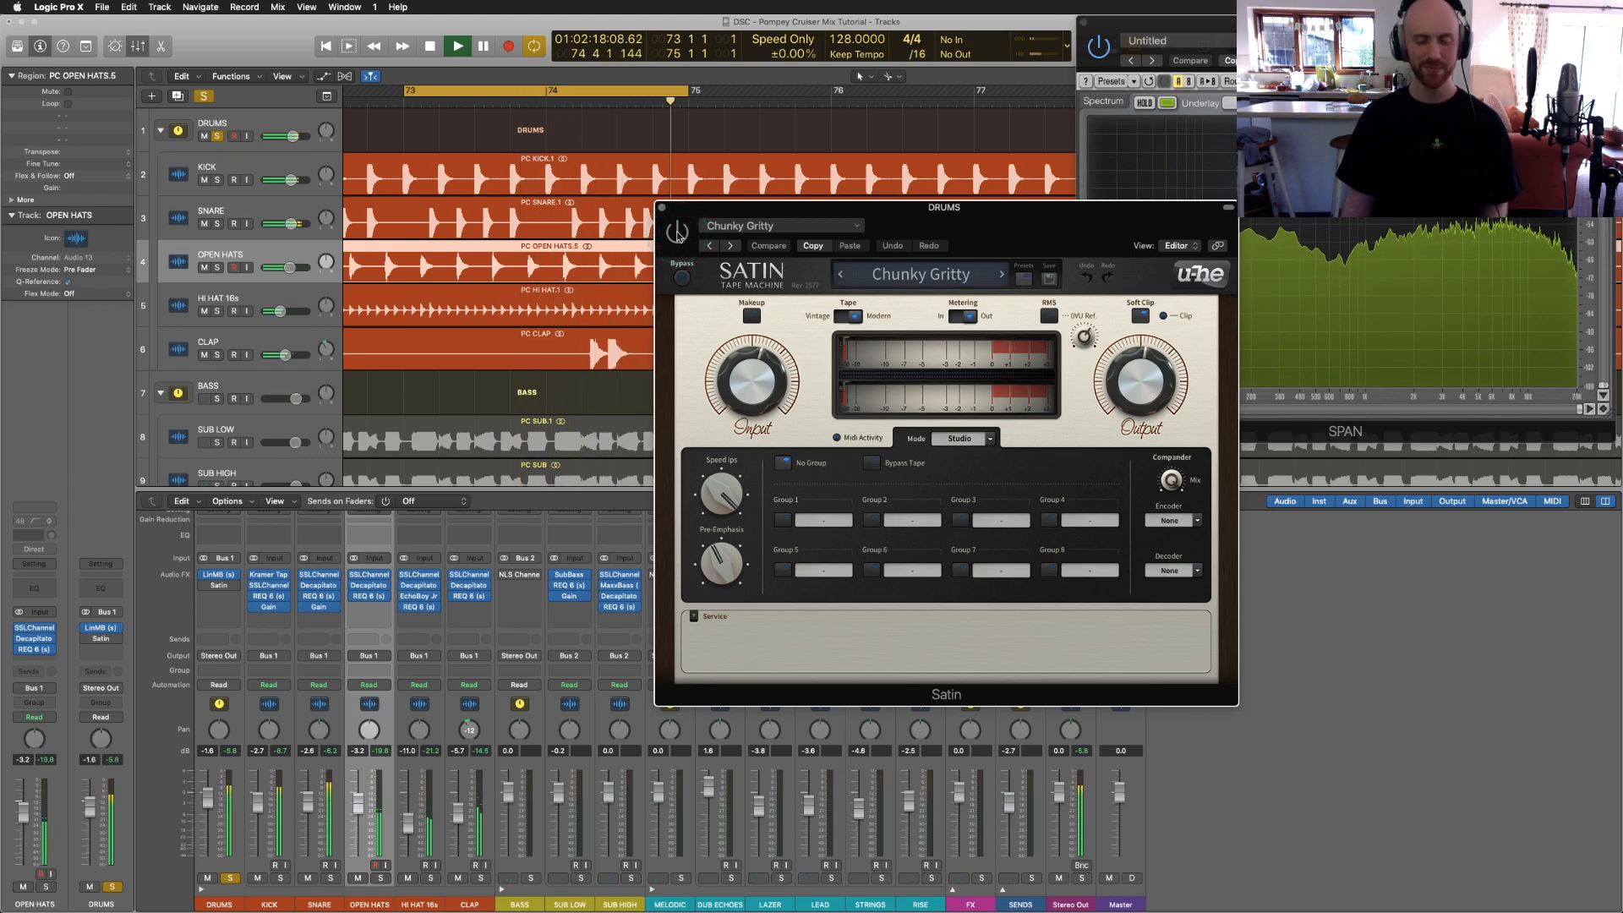
left_click_drag(772, 209, 699, 272)
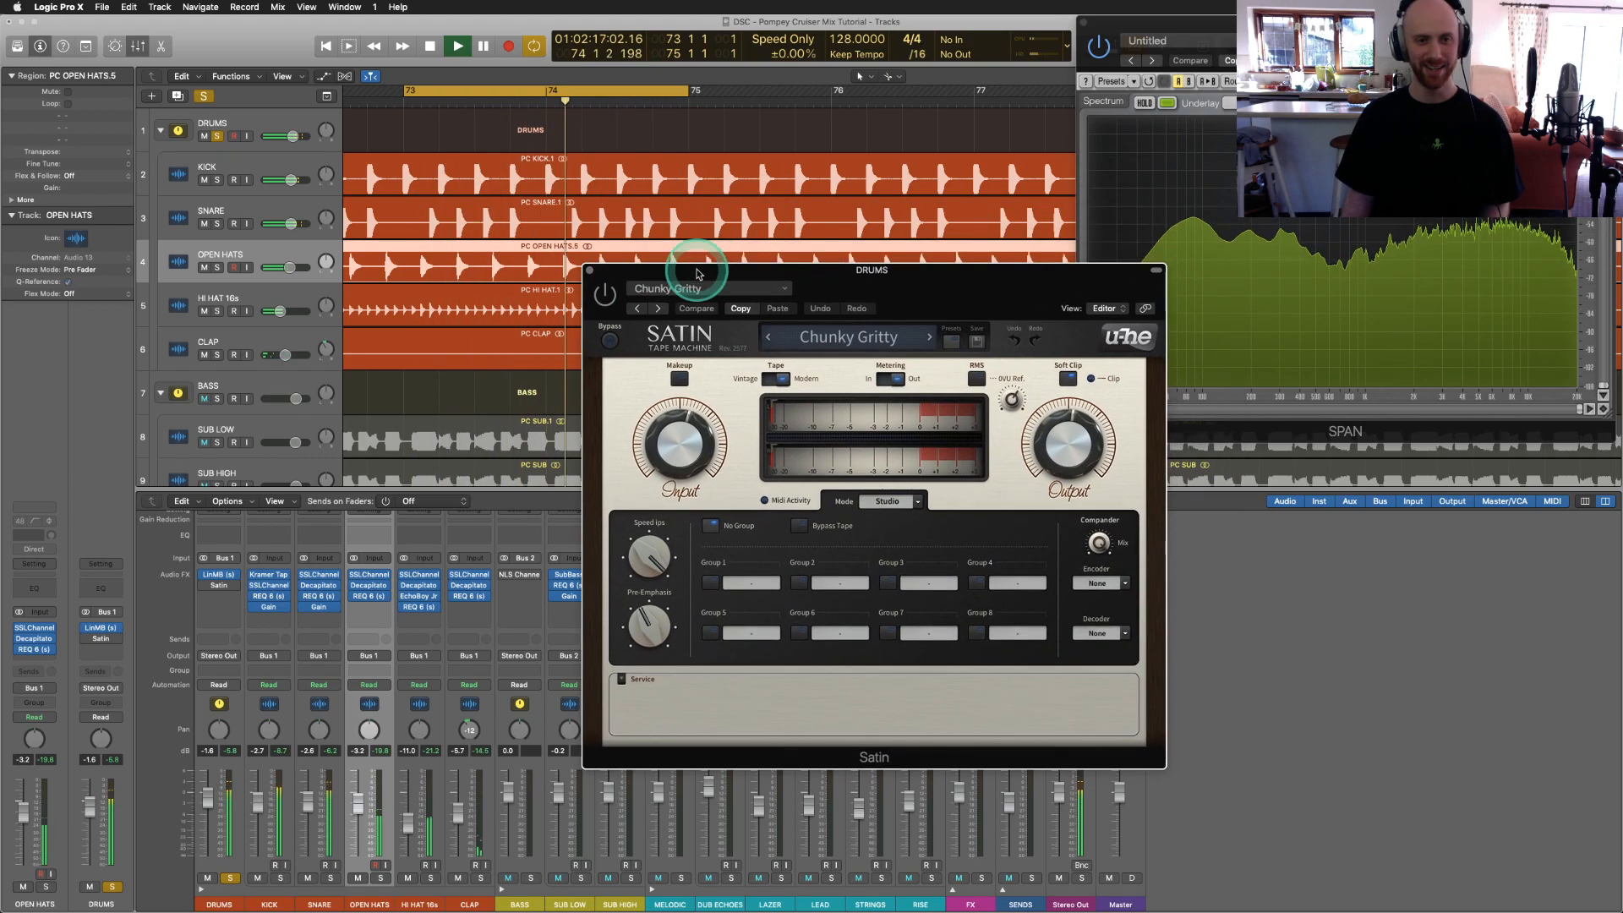
left_click(604, 296)
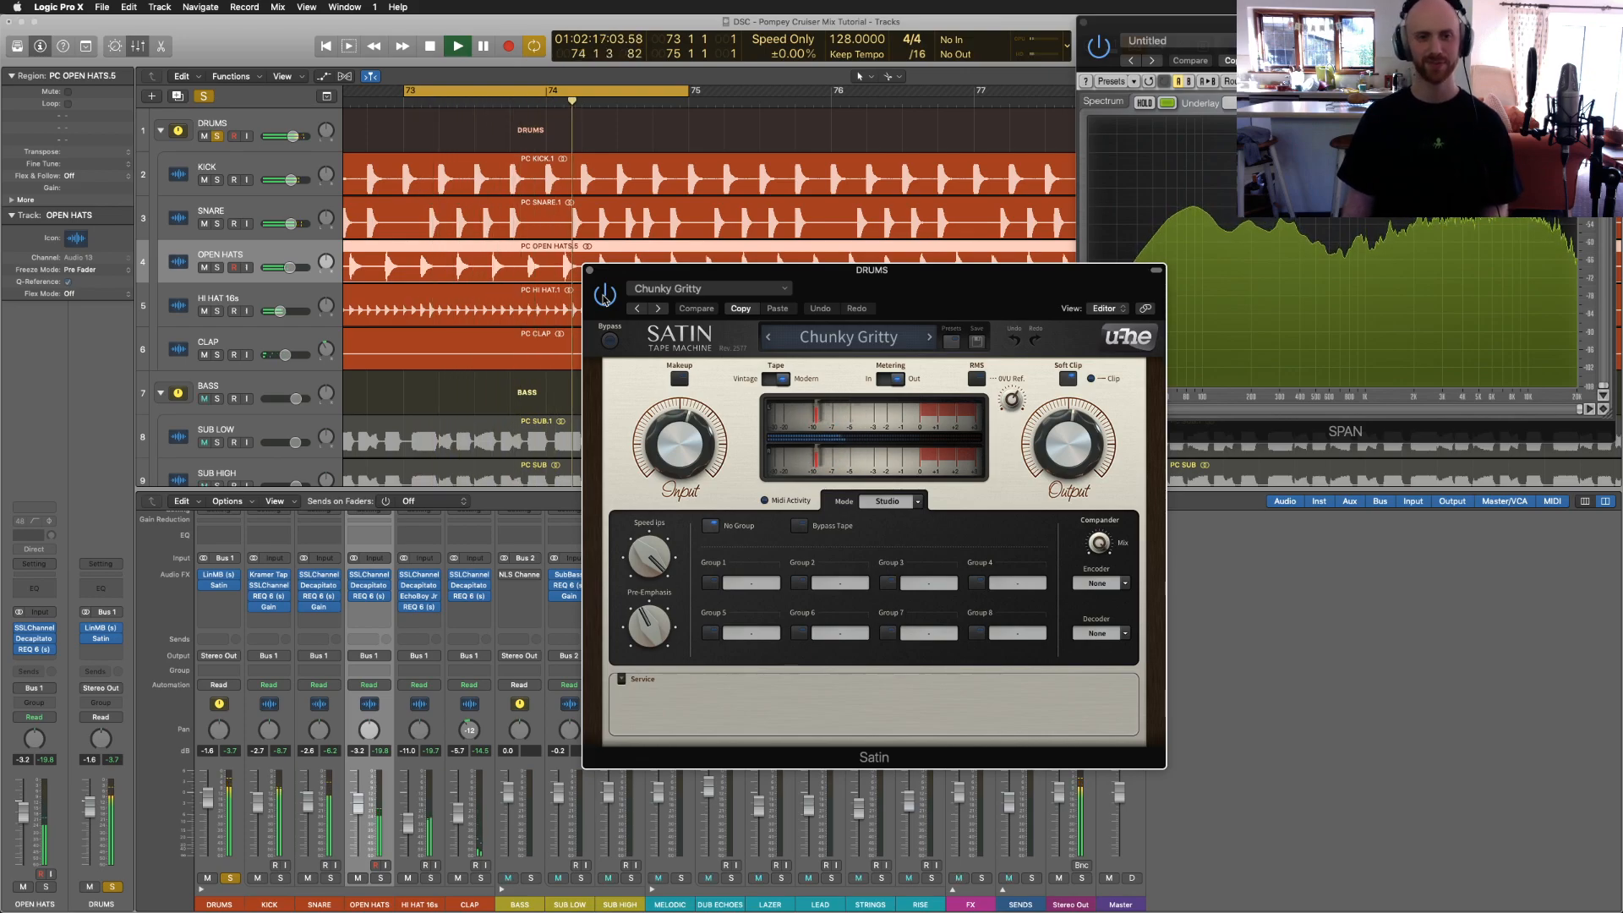
left_click(605, 298)
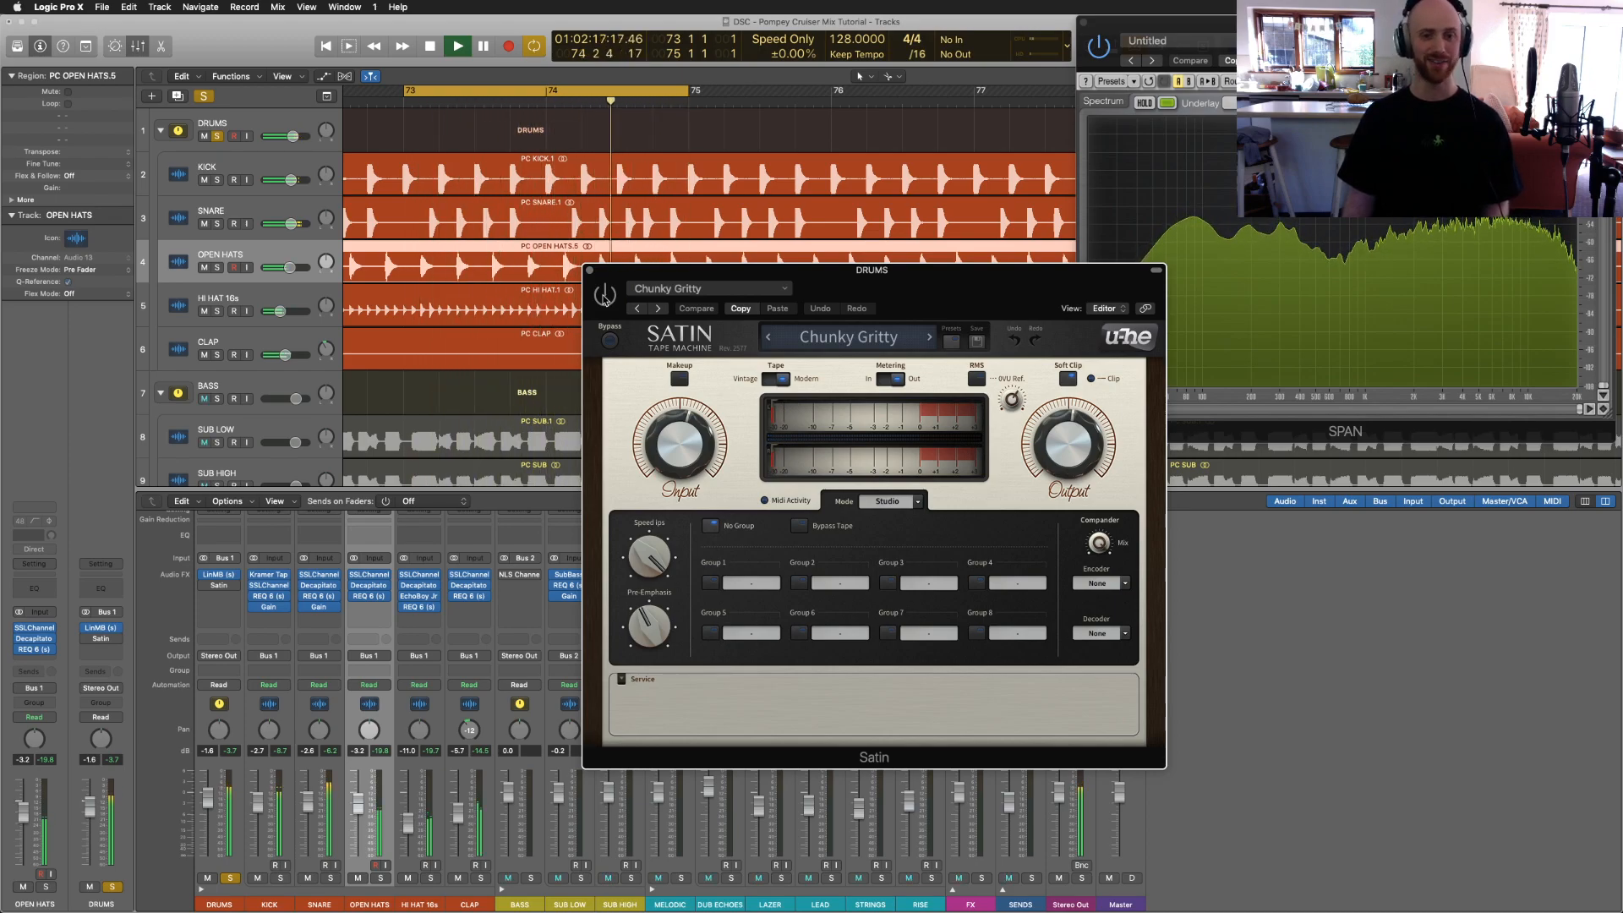
left_click(604, 298)
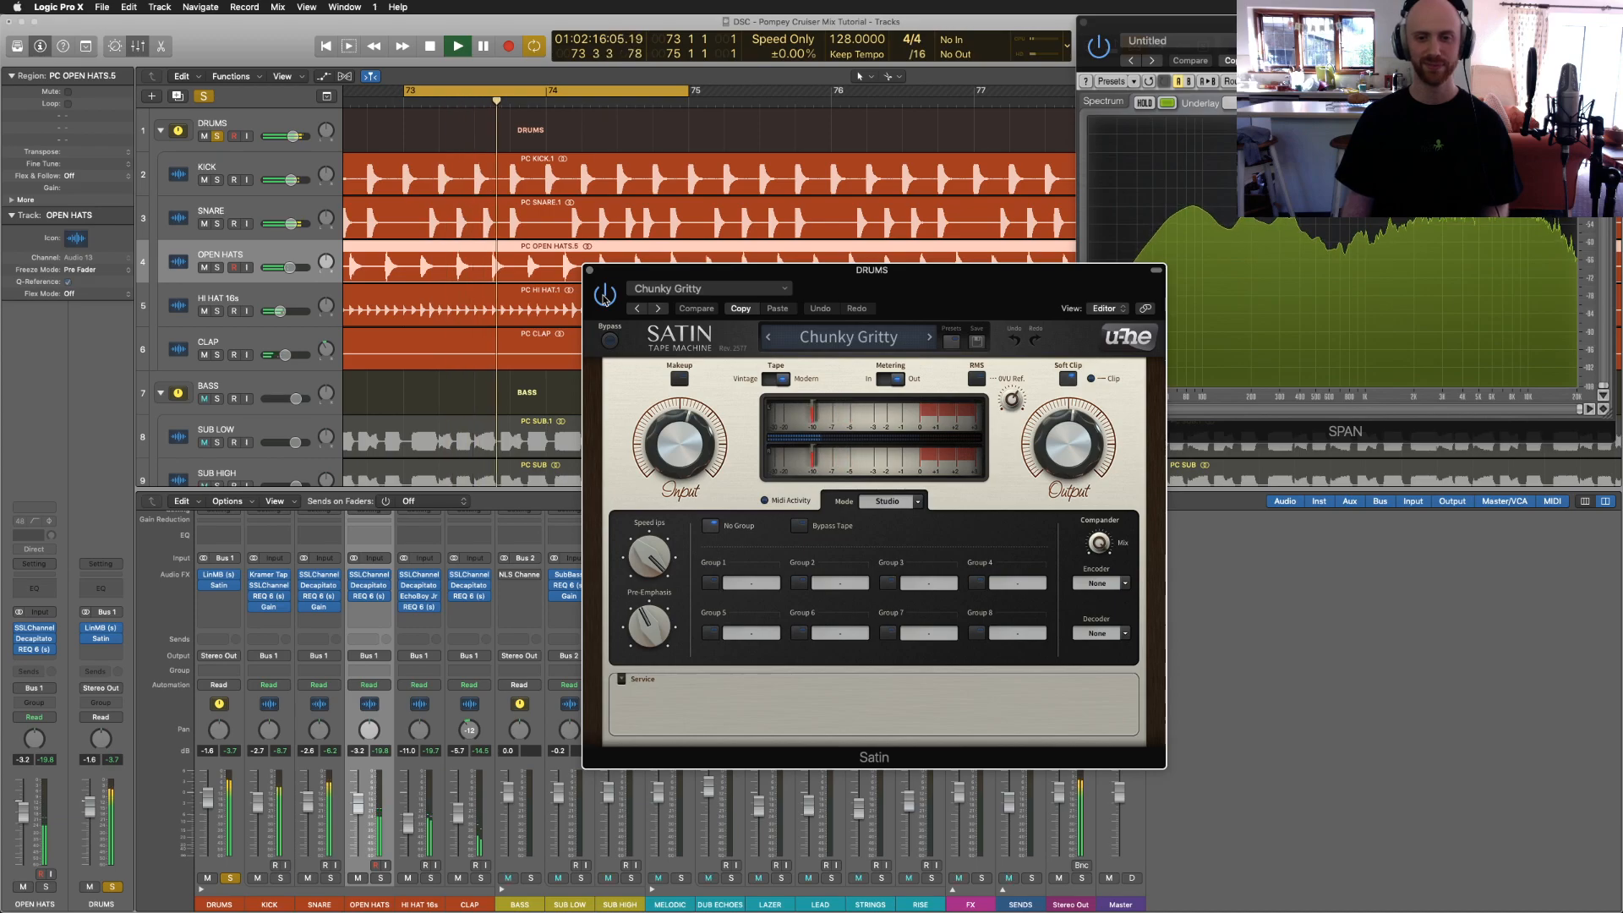
left_click(590, 272)
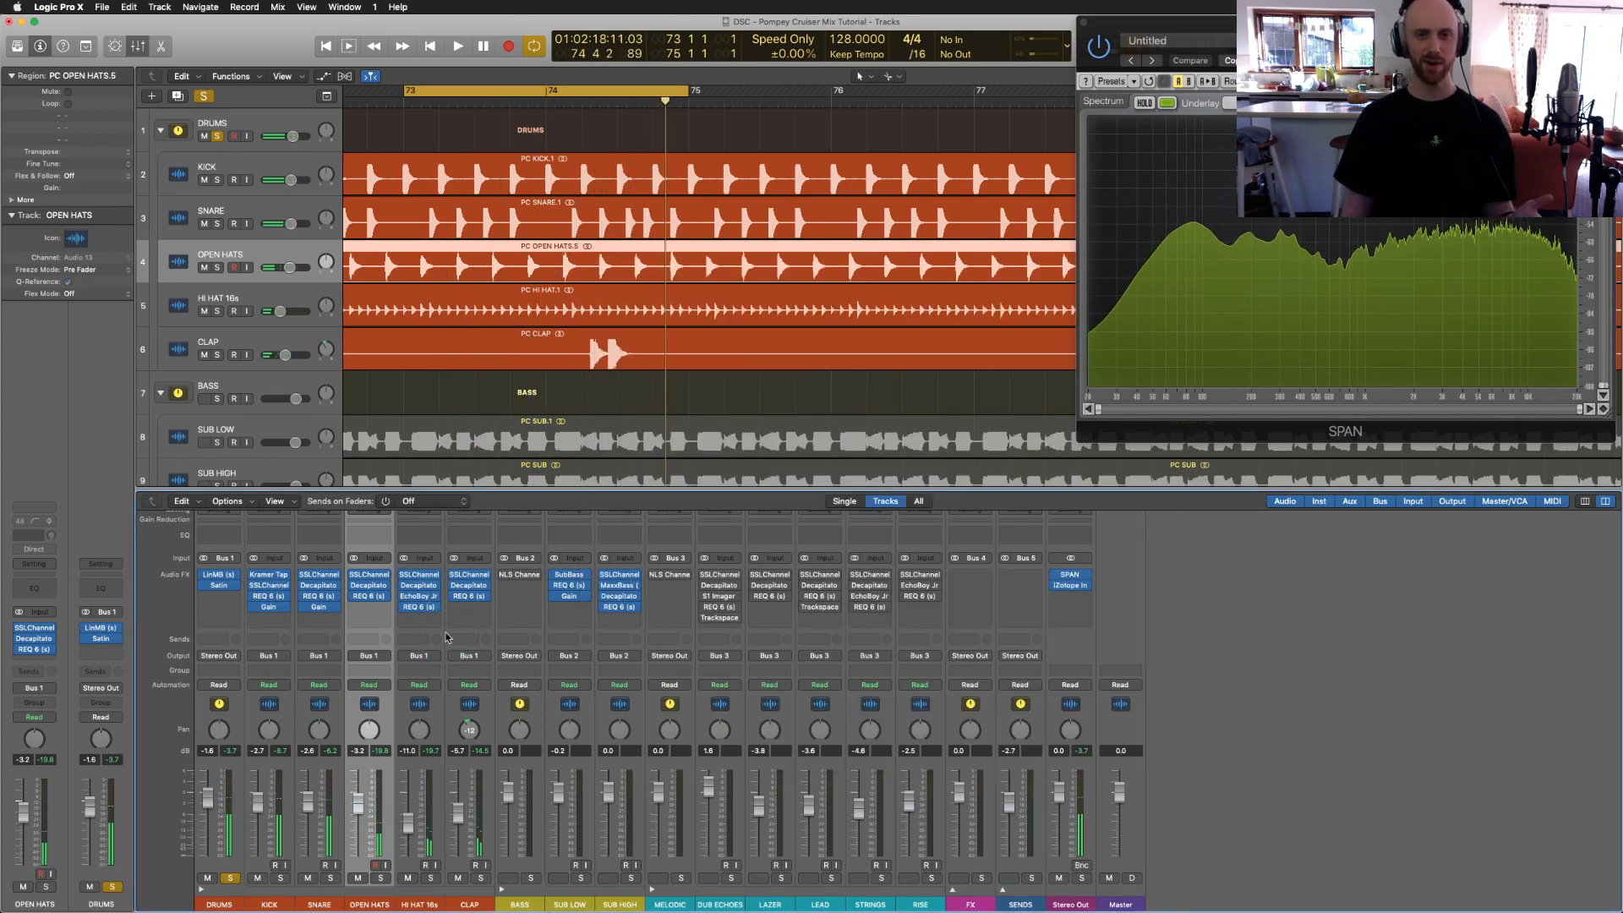
Step: Solo the BASS group, play it with the drums, and bring up its NLS Channel insert
left_click(550, 604)
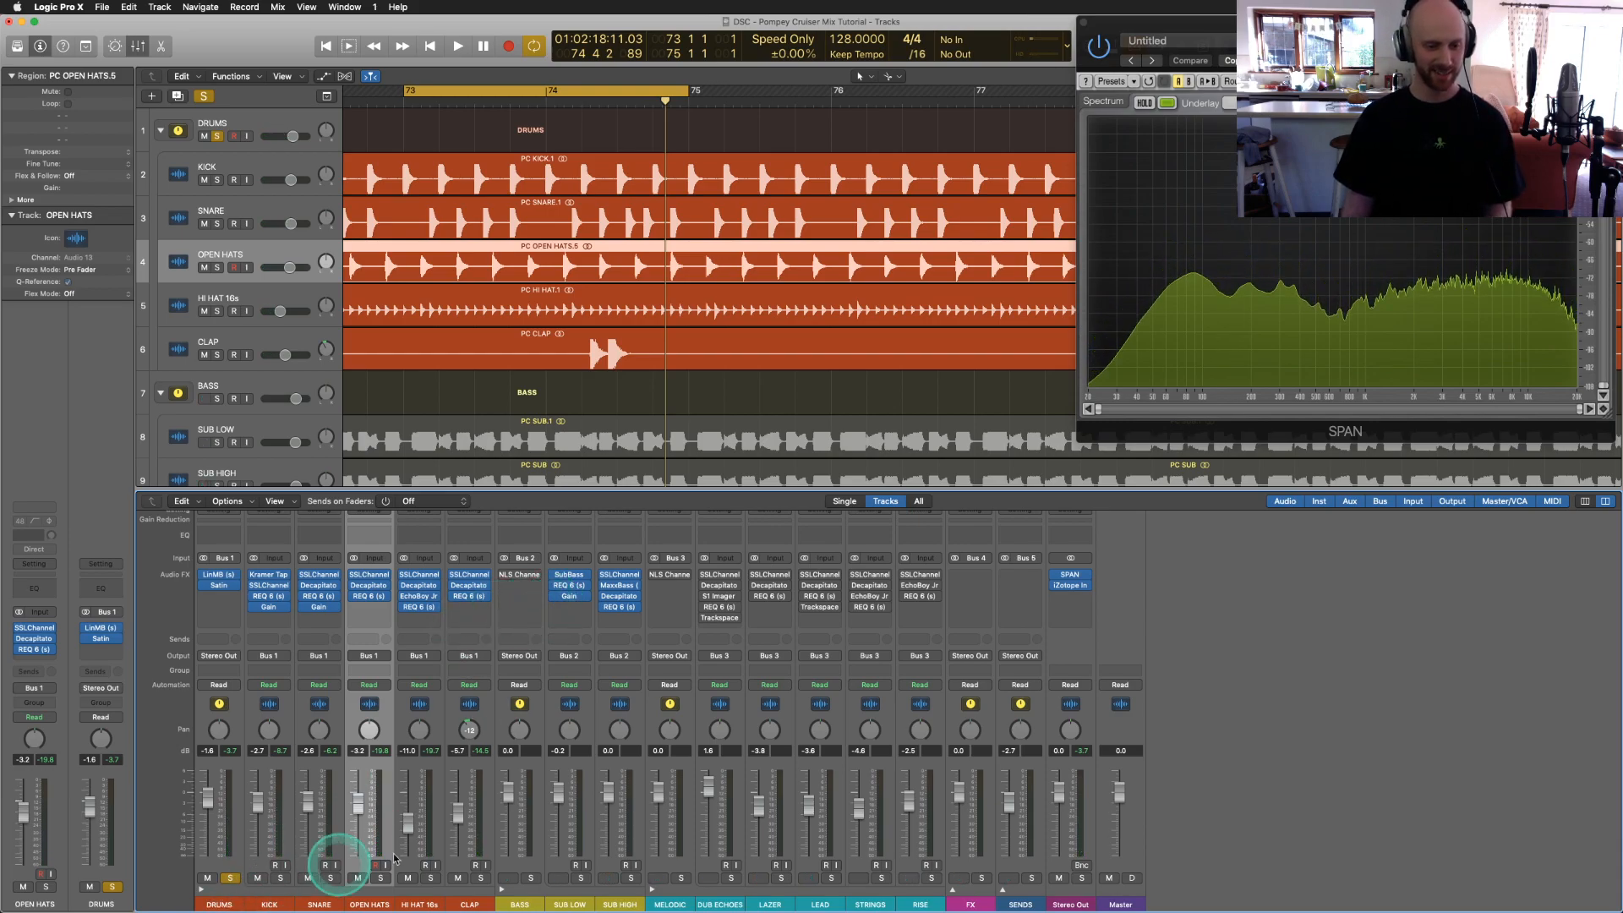
left_click(531, 879)
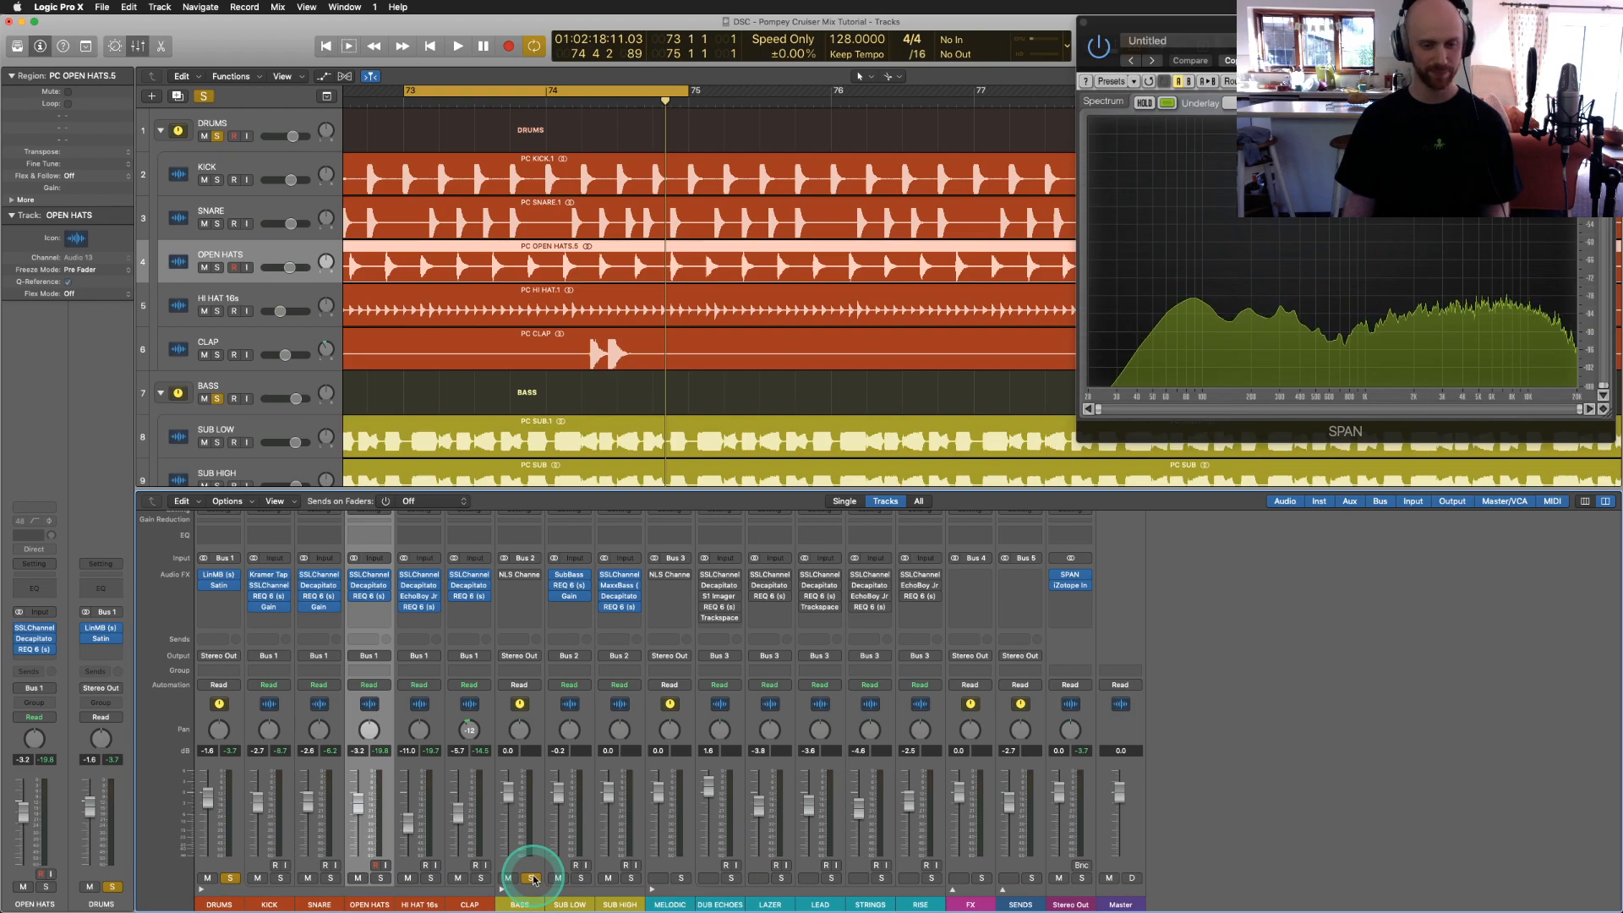
key("space")
left_click(647, 254)
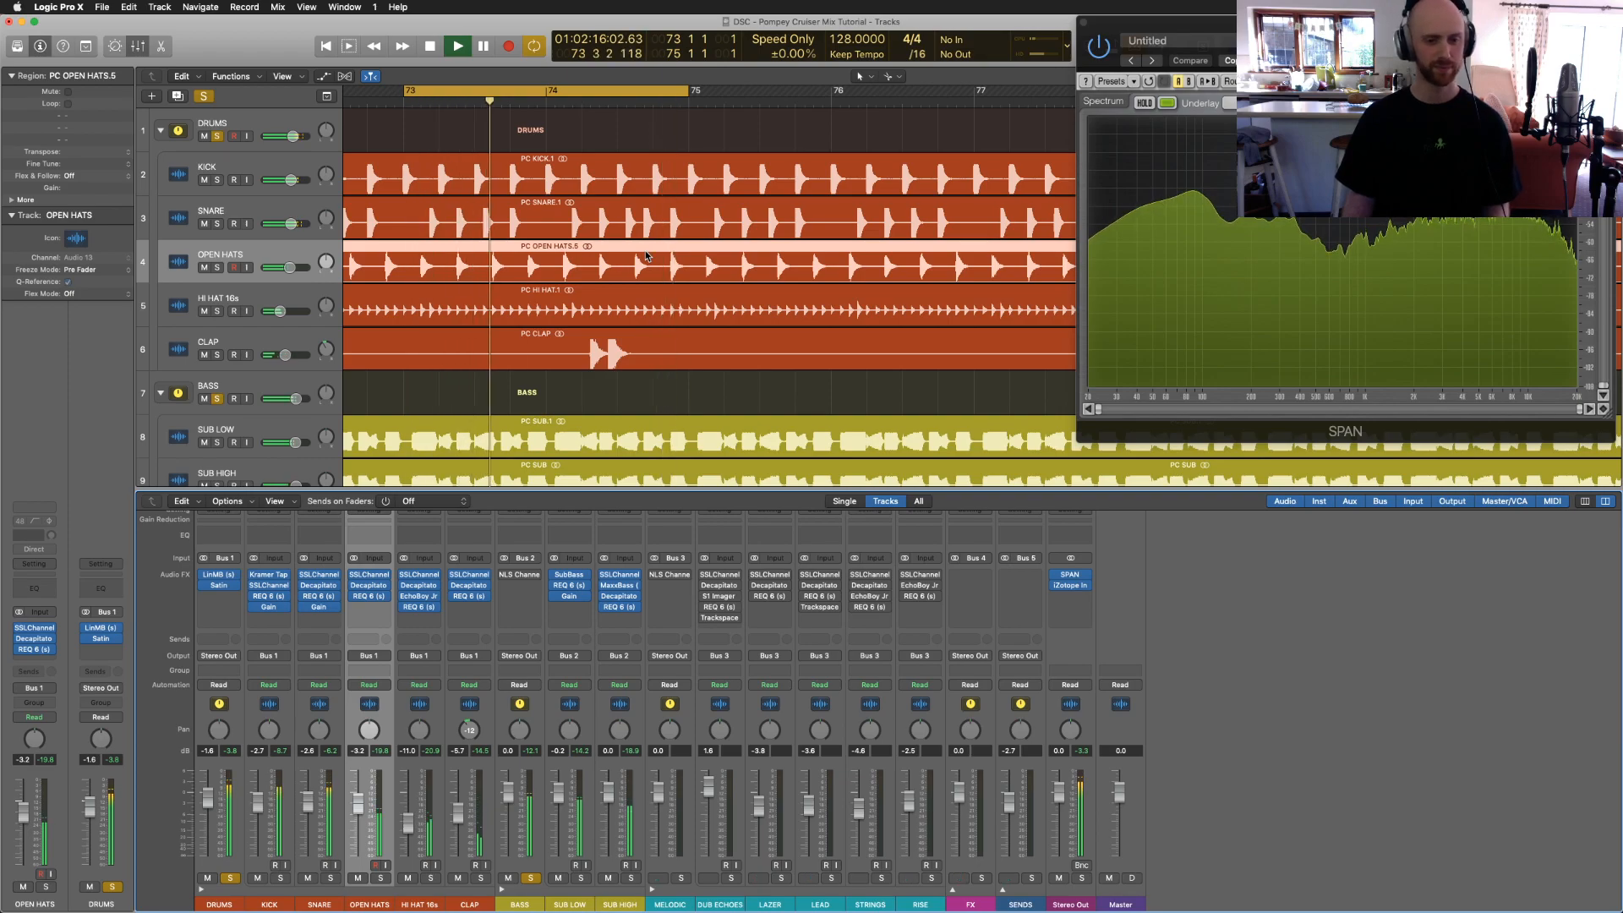
Step: Audition the NEVO and SPIKE console models on the BASS NLS Channel, returning to MIKE
left_click(520, 577)
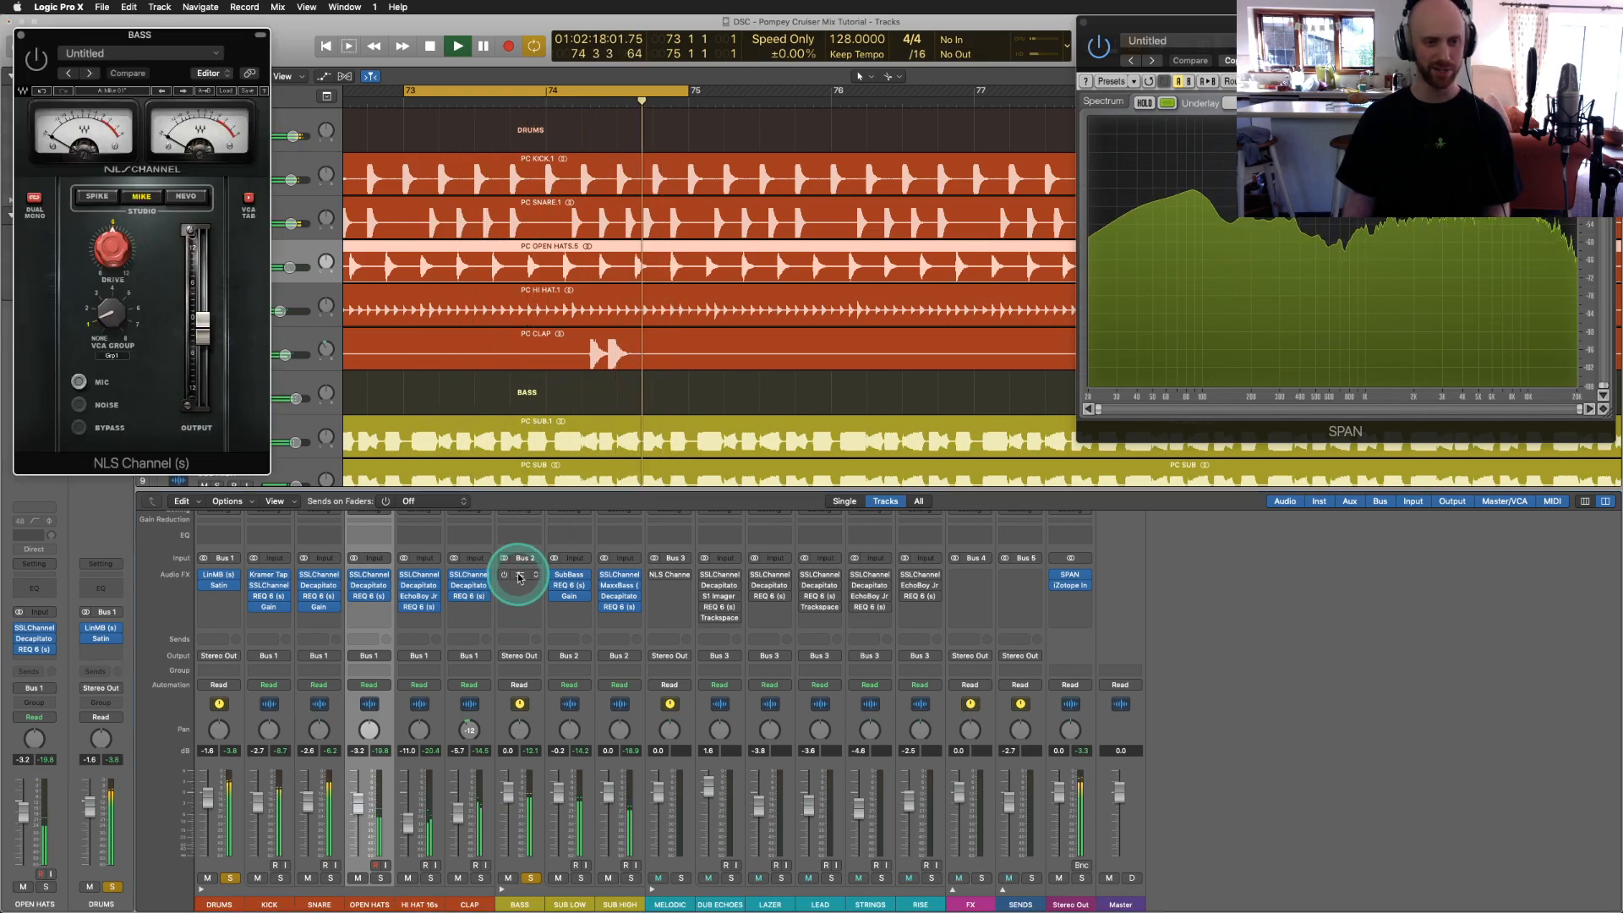
left_click_drag(89, 29, 290, 224)
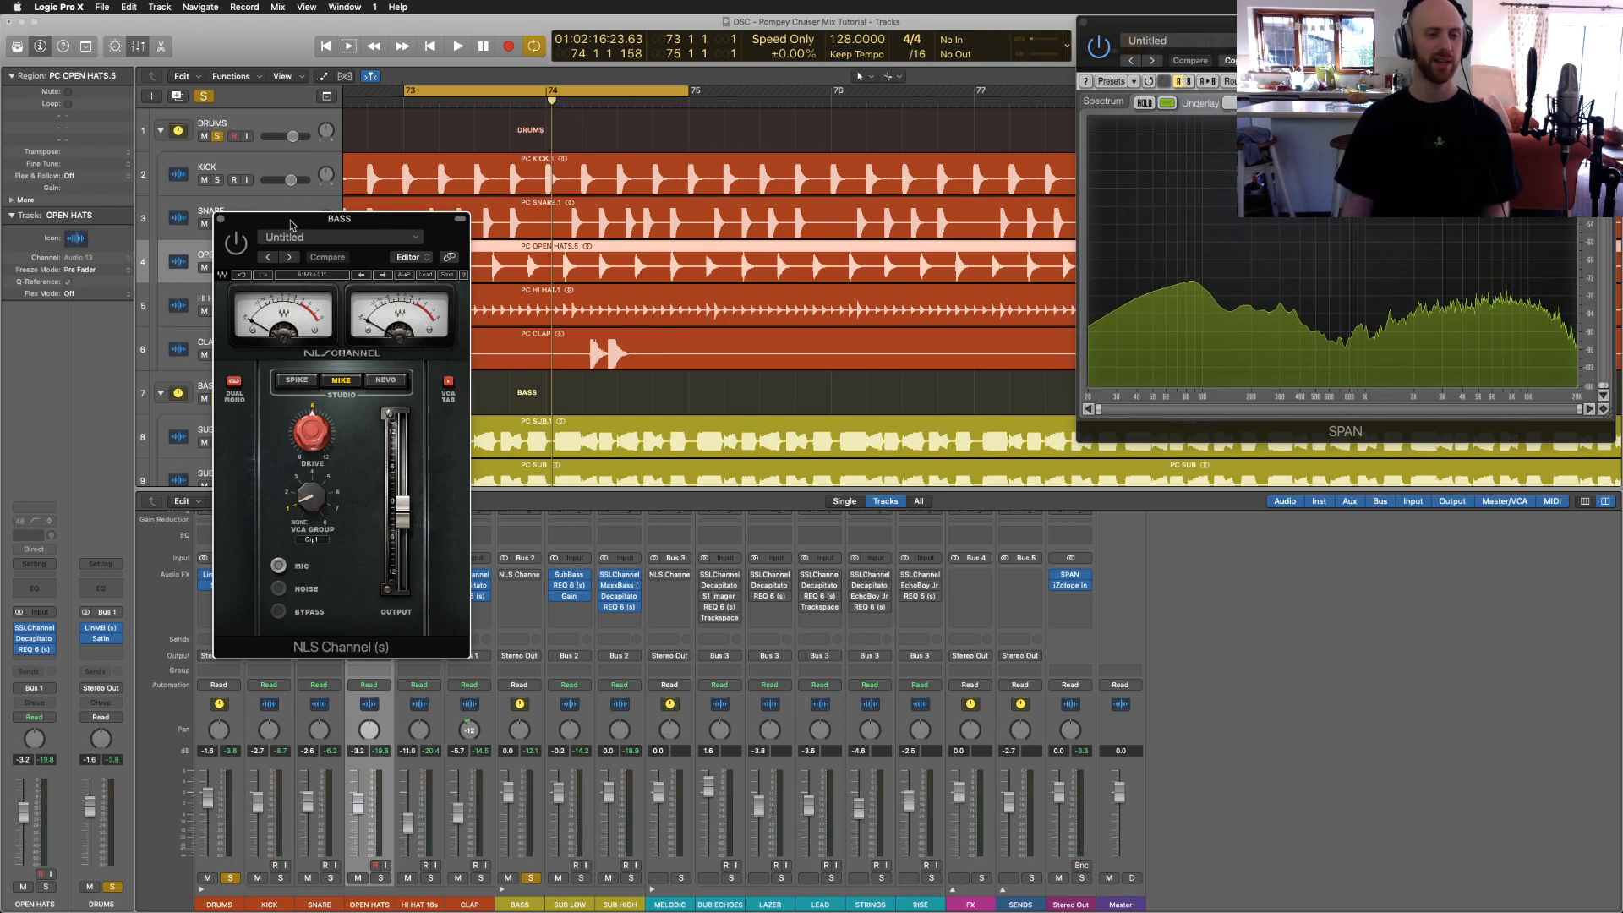
left_click(380, 380)
left_click(341, 381)
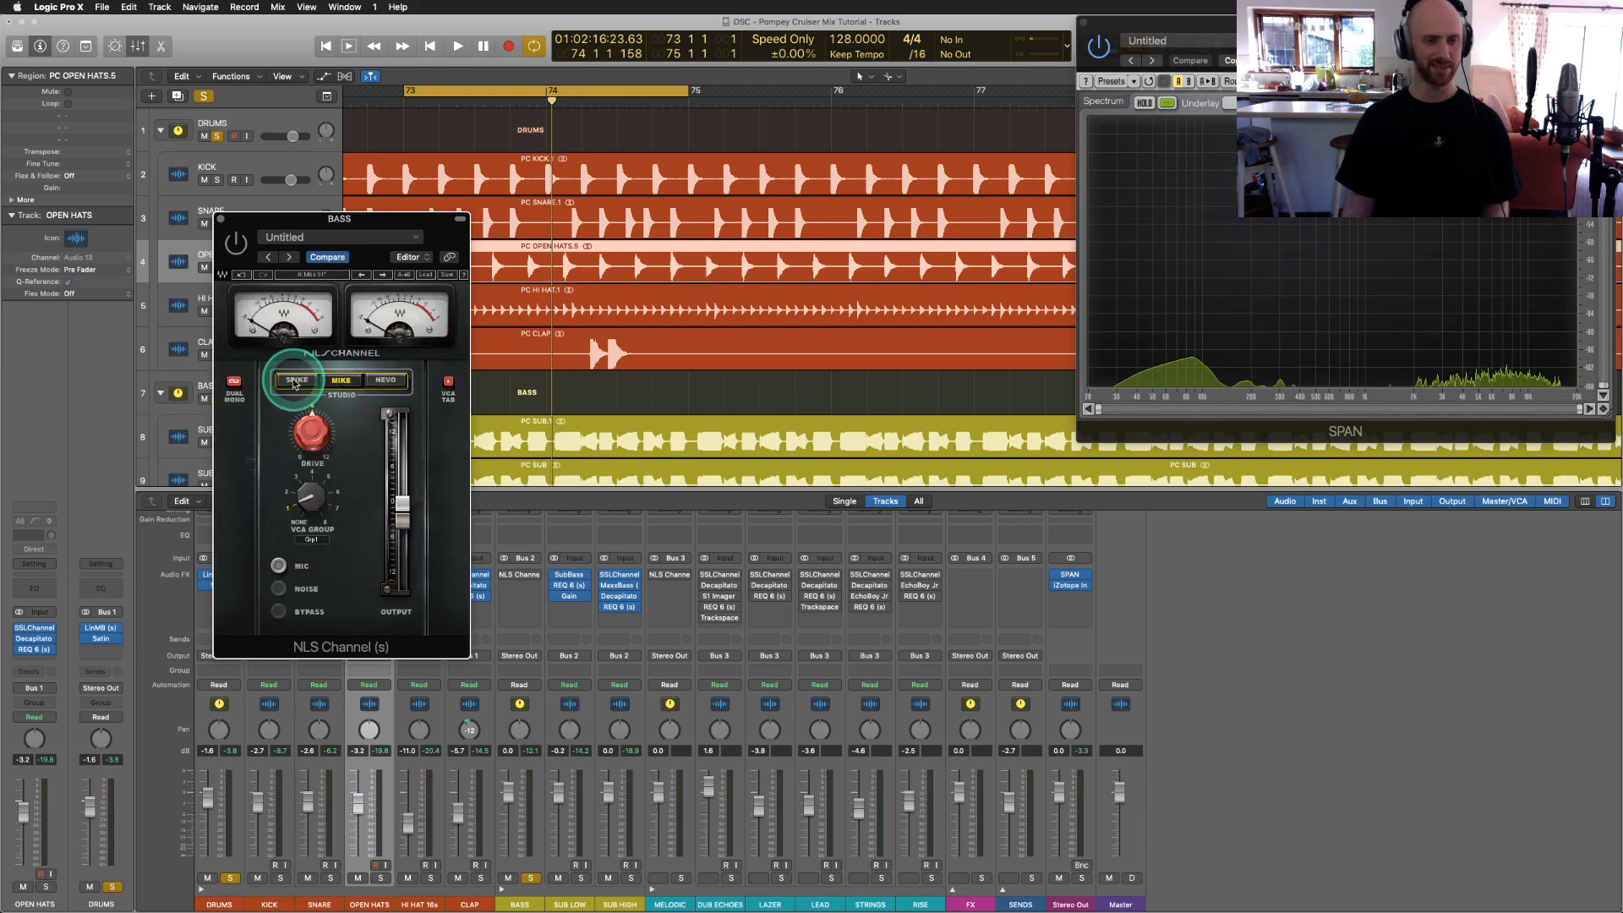
left_click(295, 382)
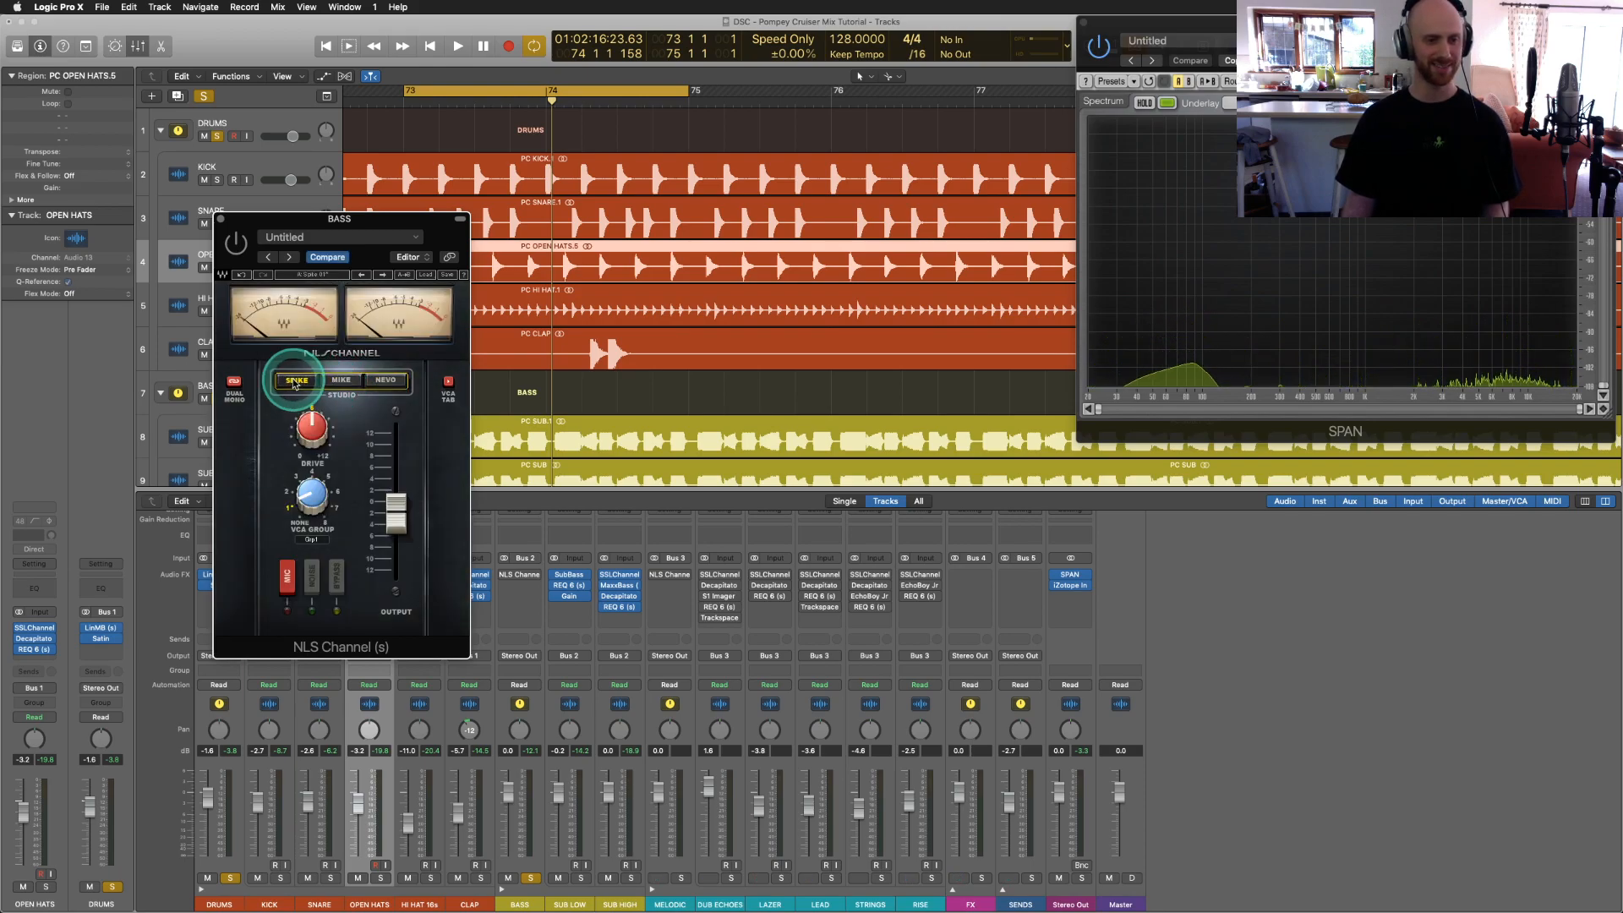
left_click(338, 381)
Step: Reposition the NLS Channel window, play bass with drums, then close the plugin
left_click_drag(338, 221, 889, 182)
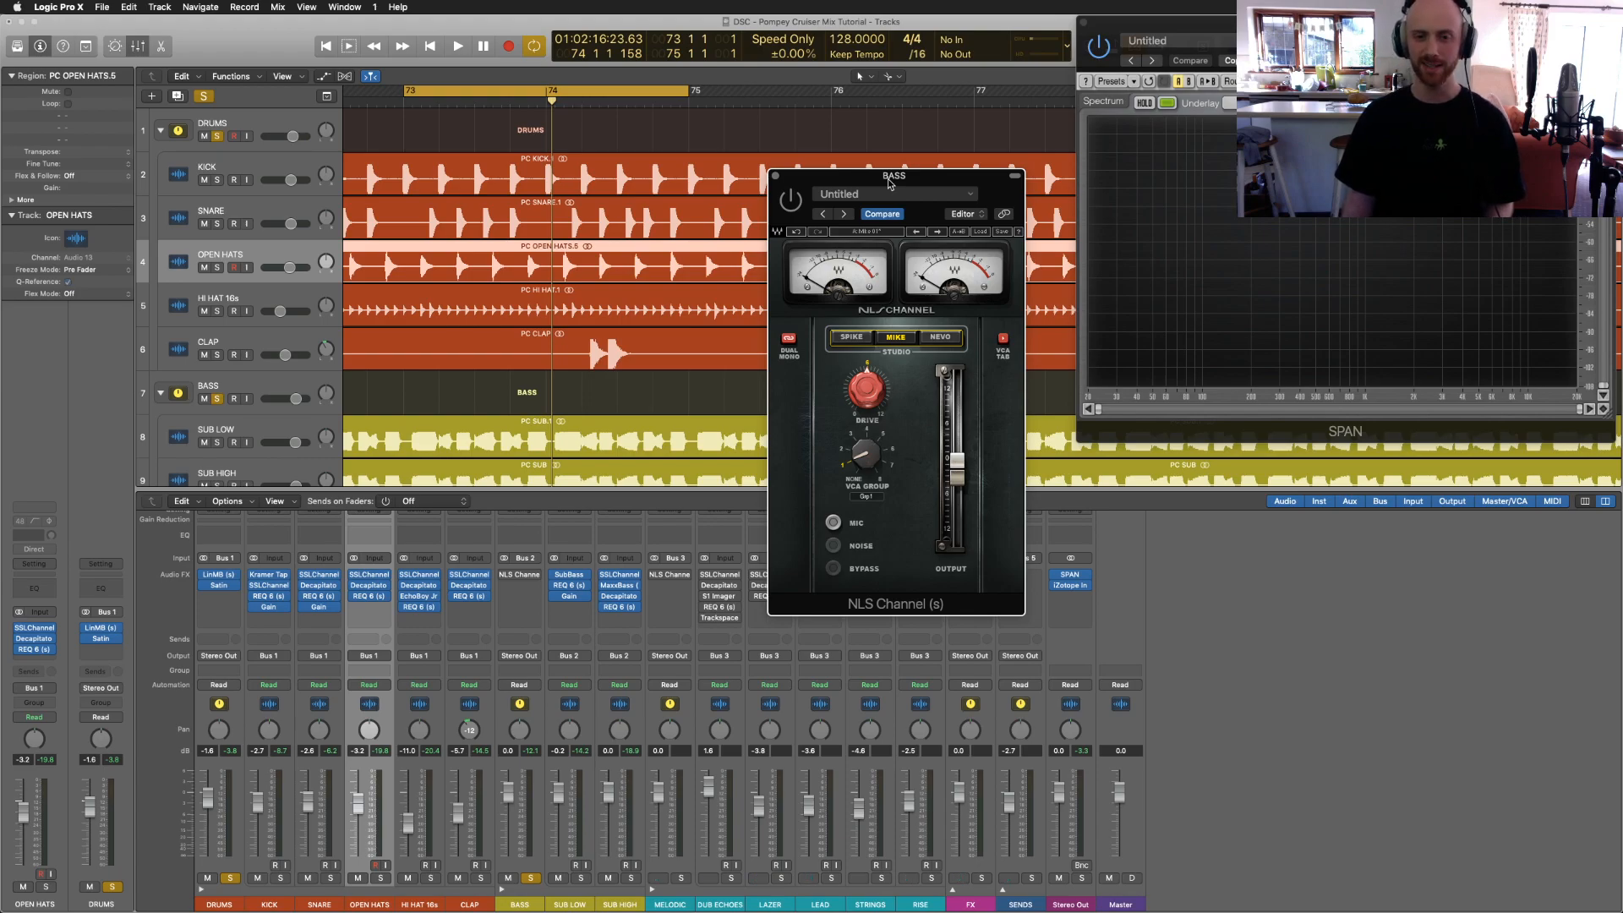
left_click_drag(888, 183, 888, 55)
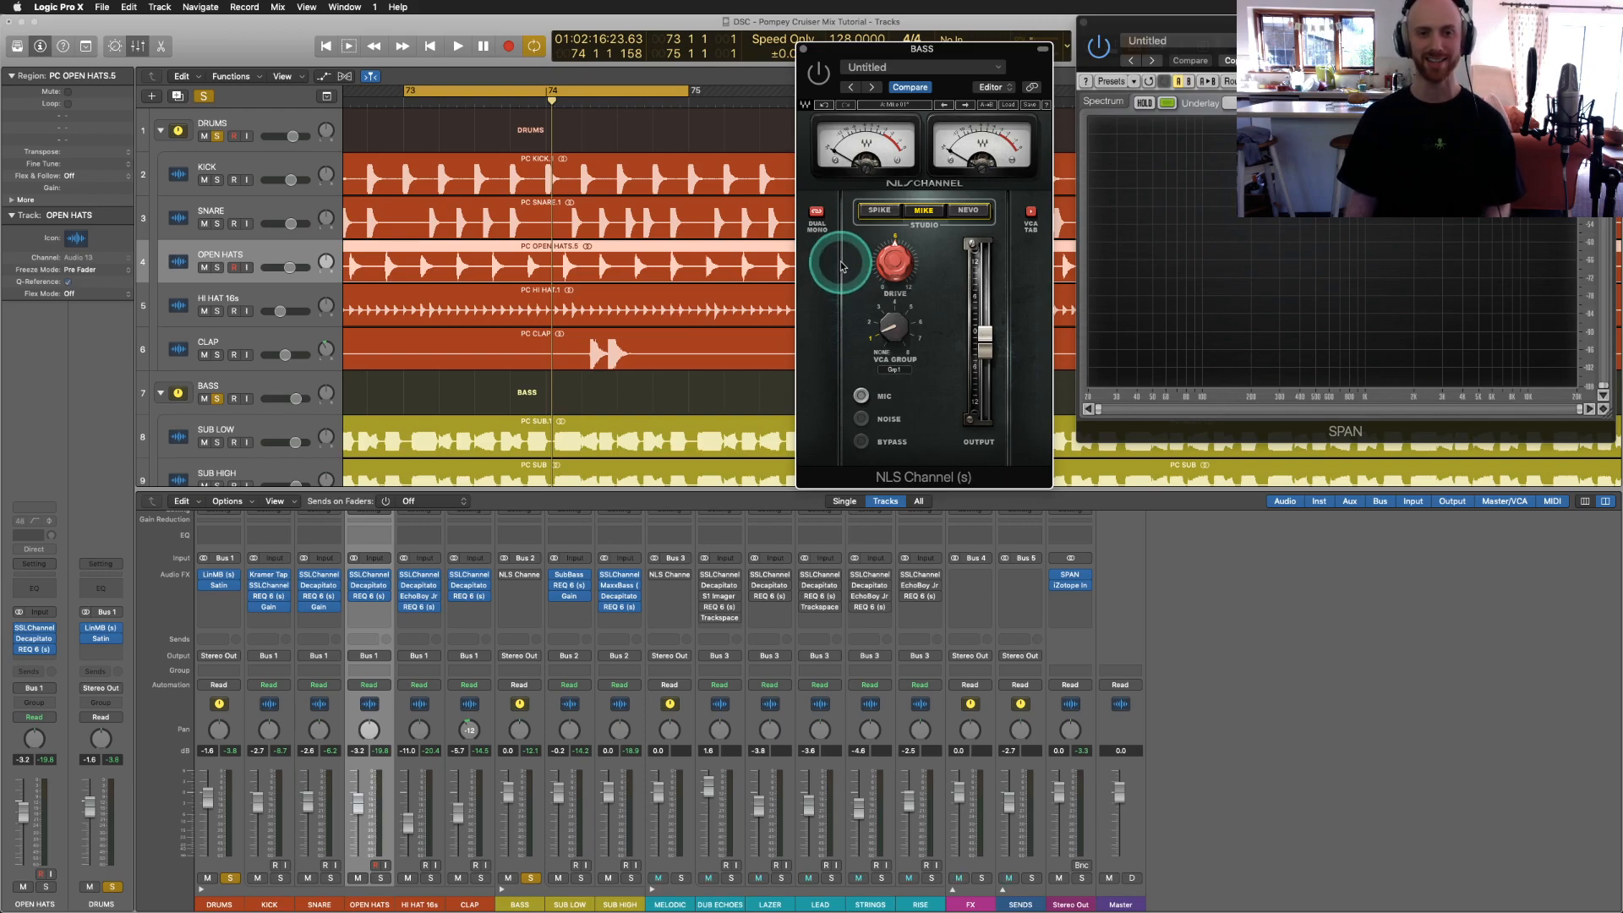
key("space")
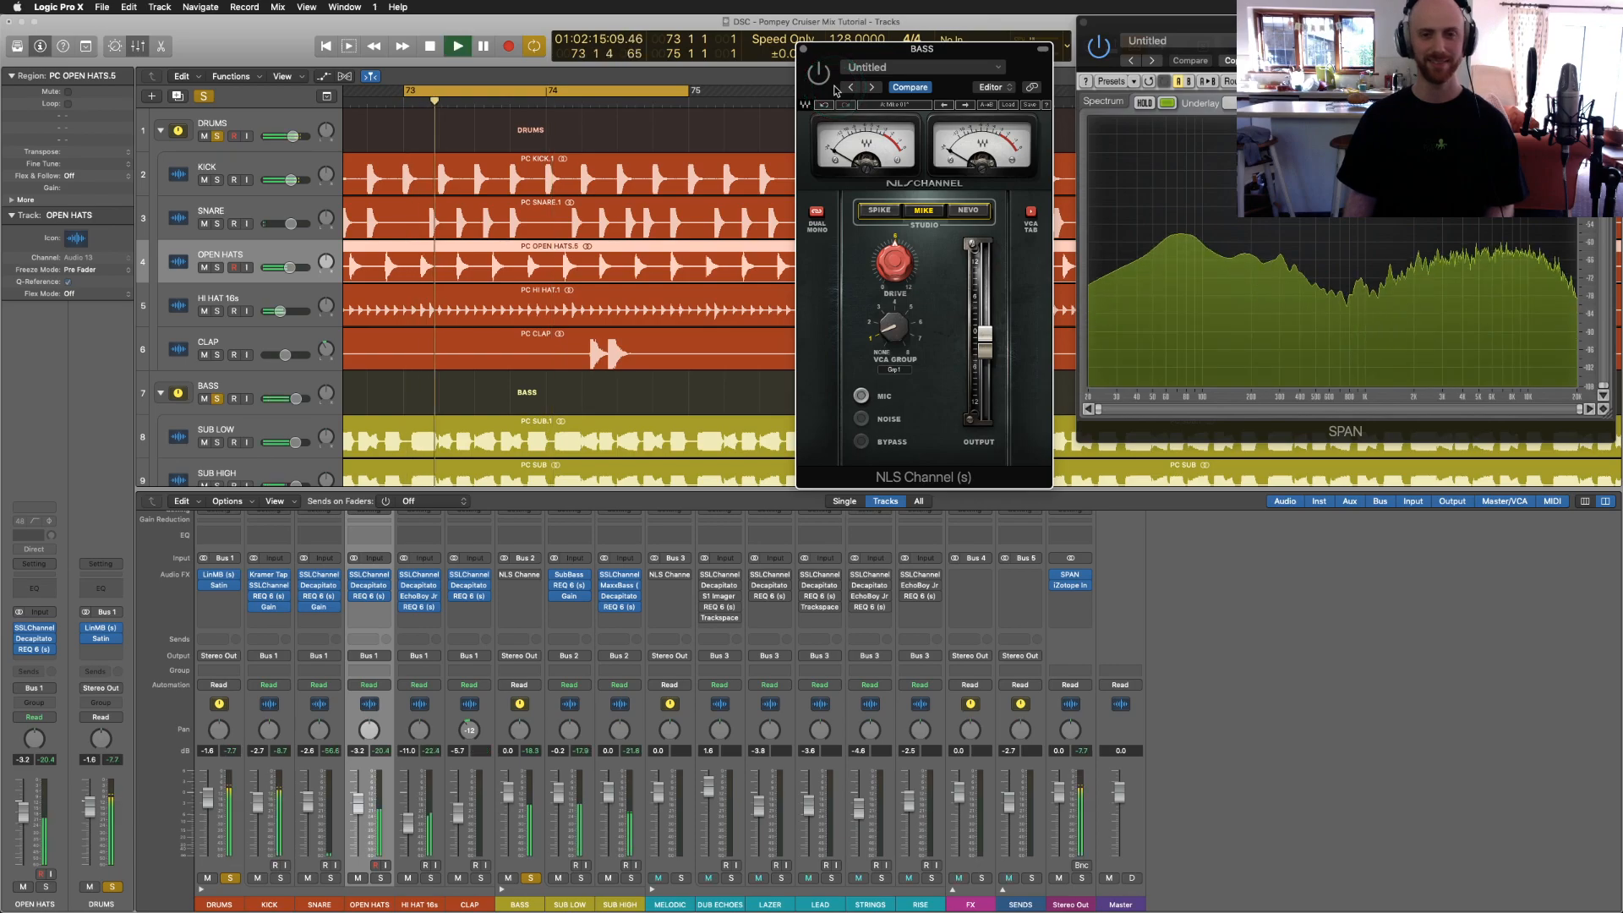
left_click(803, 53)
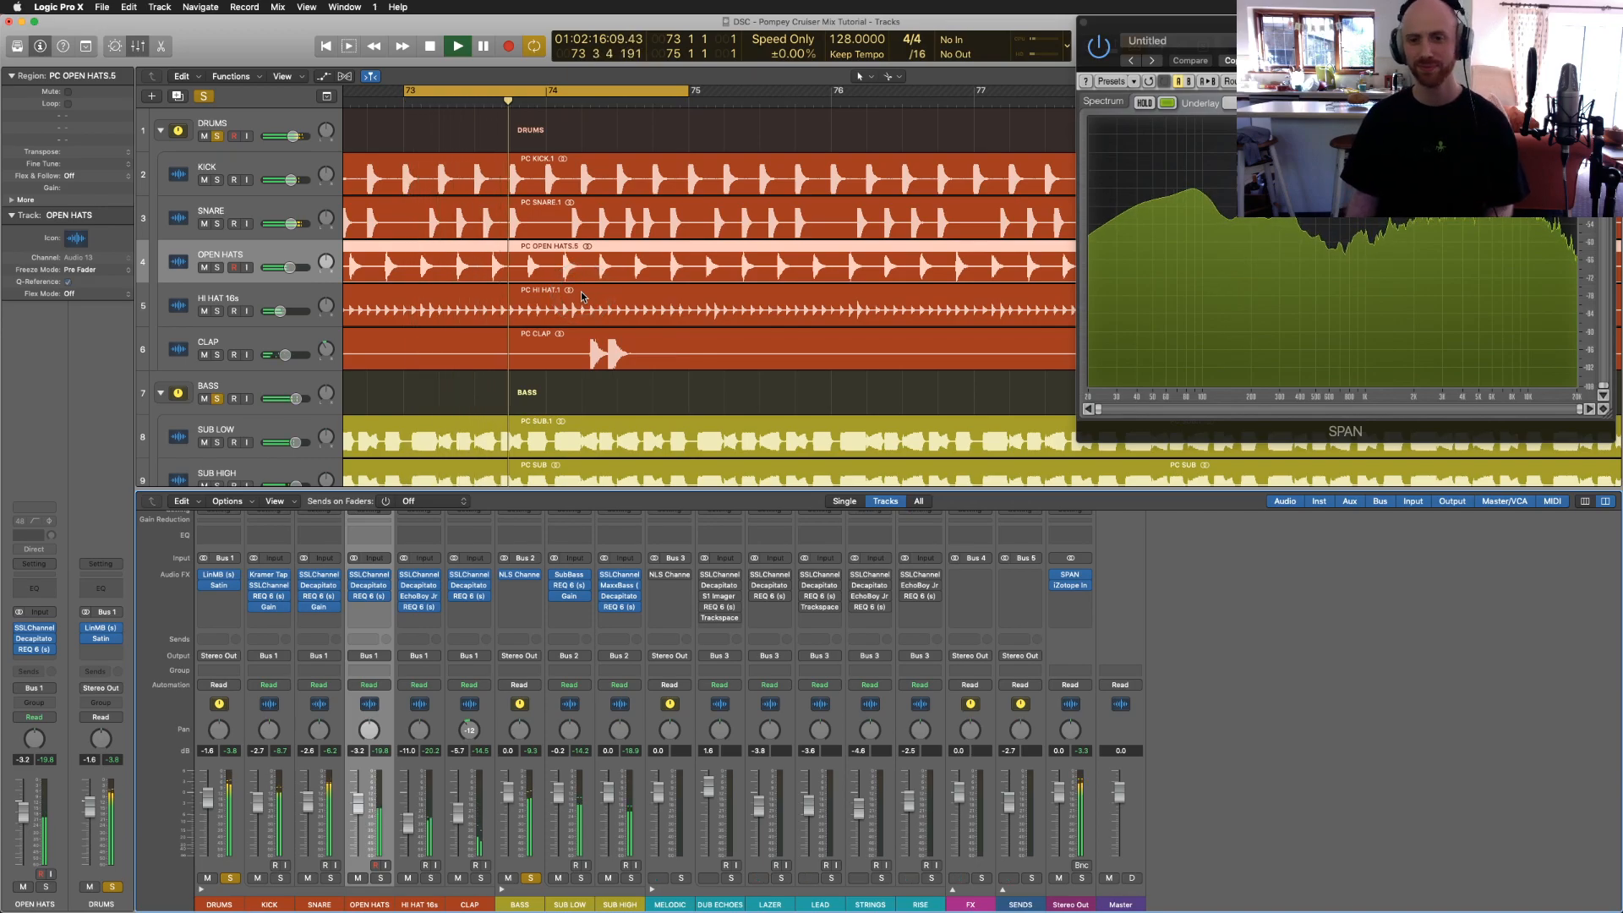
Step: Stop playback and hide the Mixer so all tracks down to SENDS are visible
key("space")
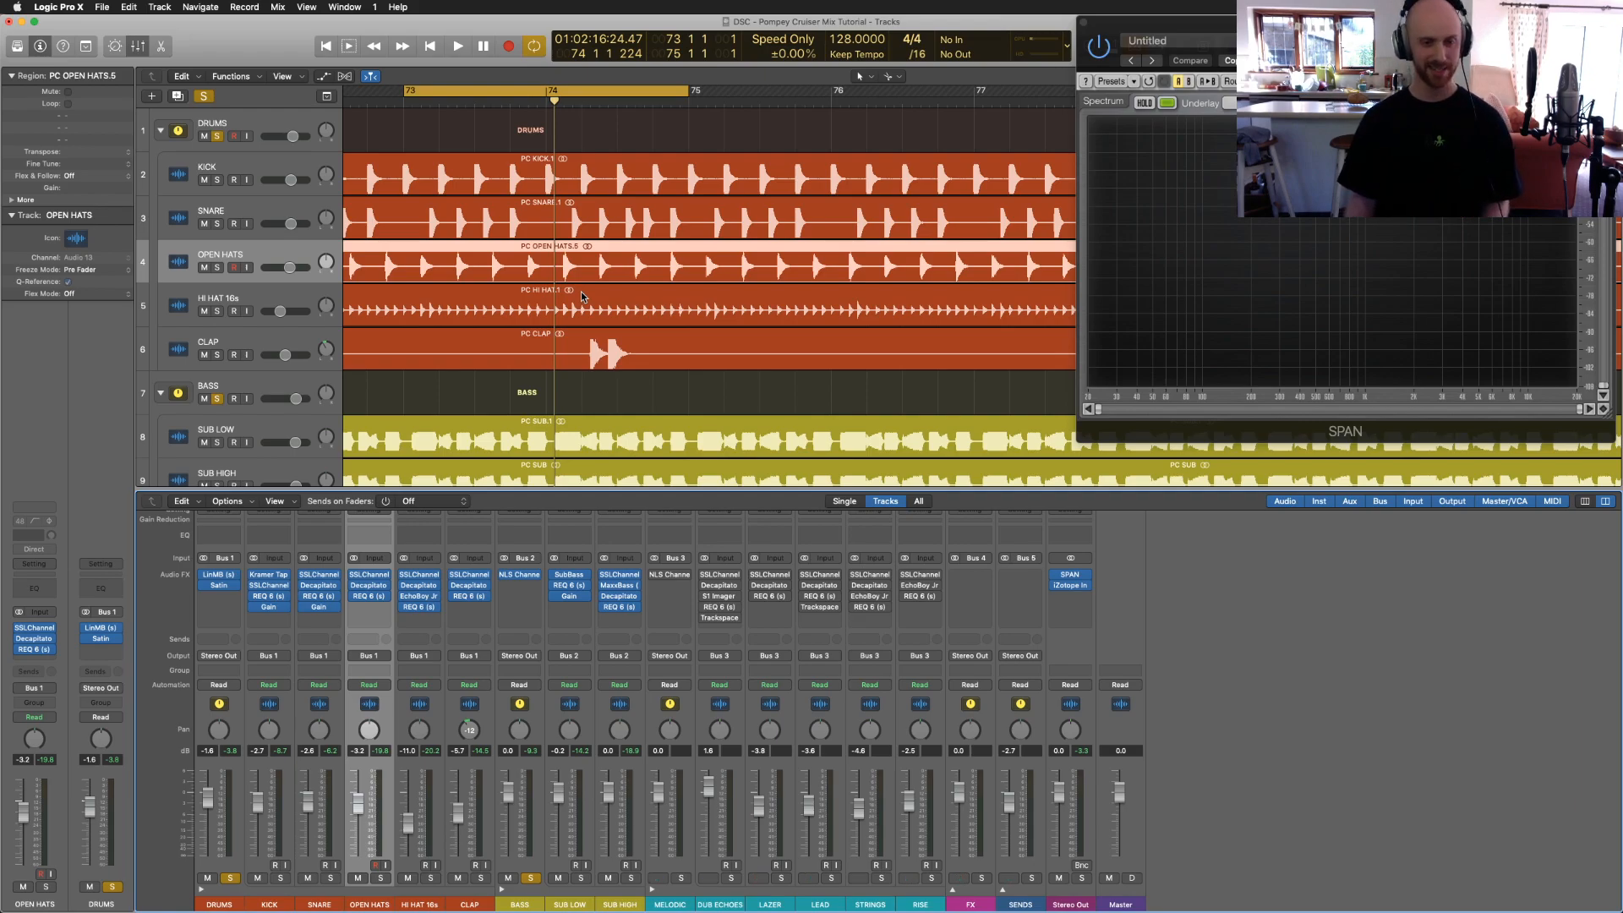
key("x")
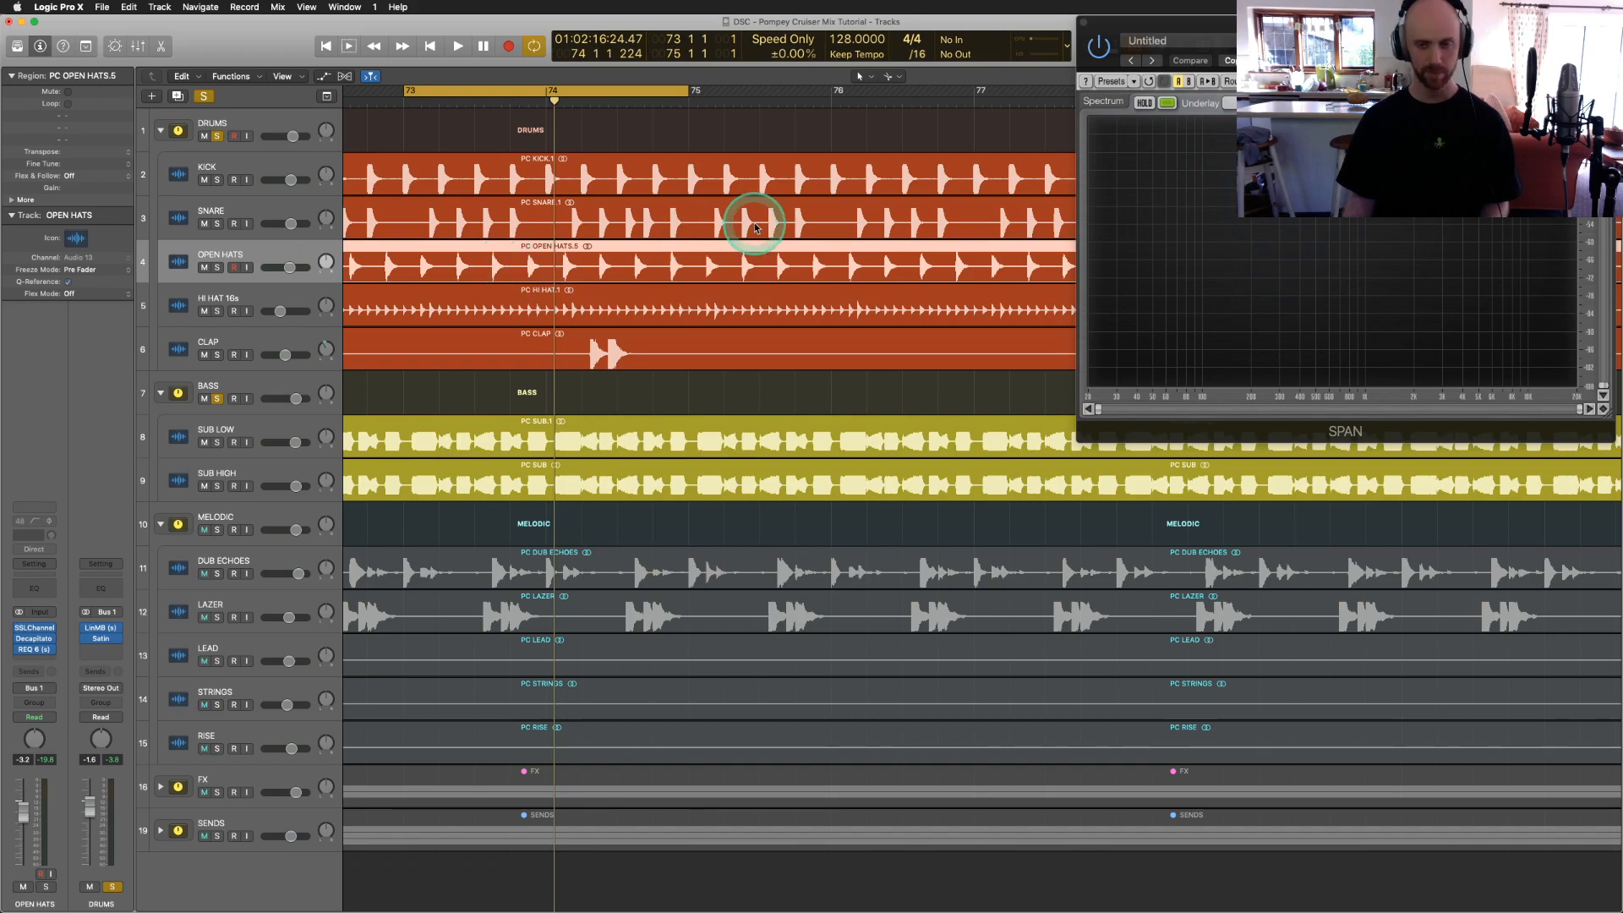
Step: Solo the DUB ECHOES track and set a cycle range over bars 65 to 69
scroll(659, 297, "down", 3)
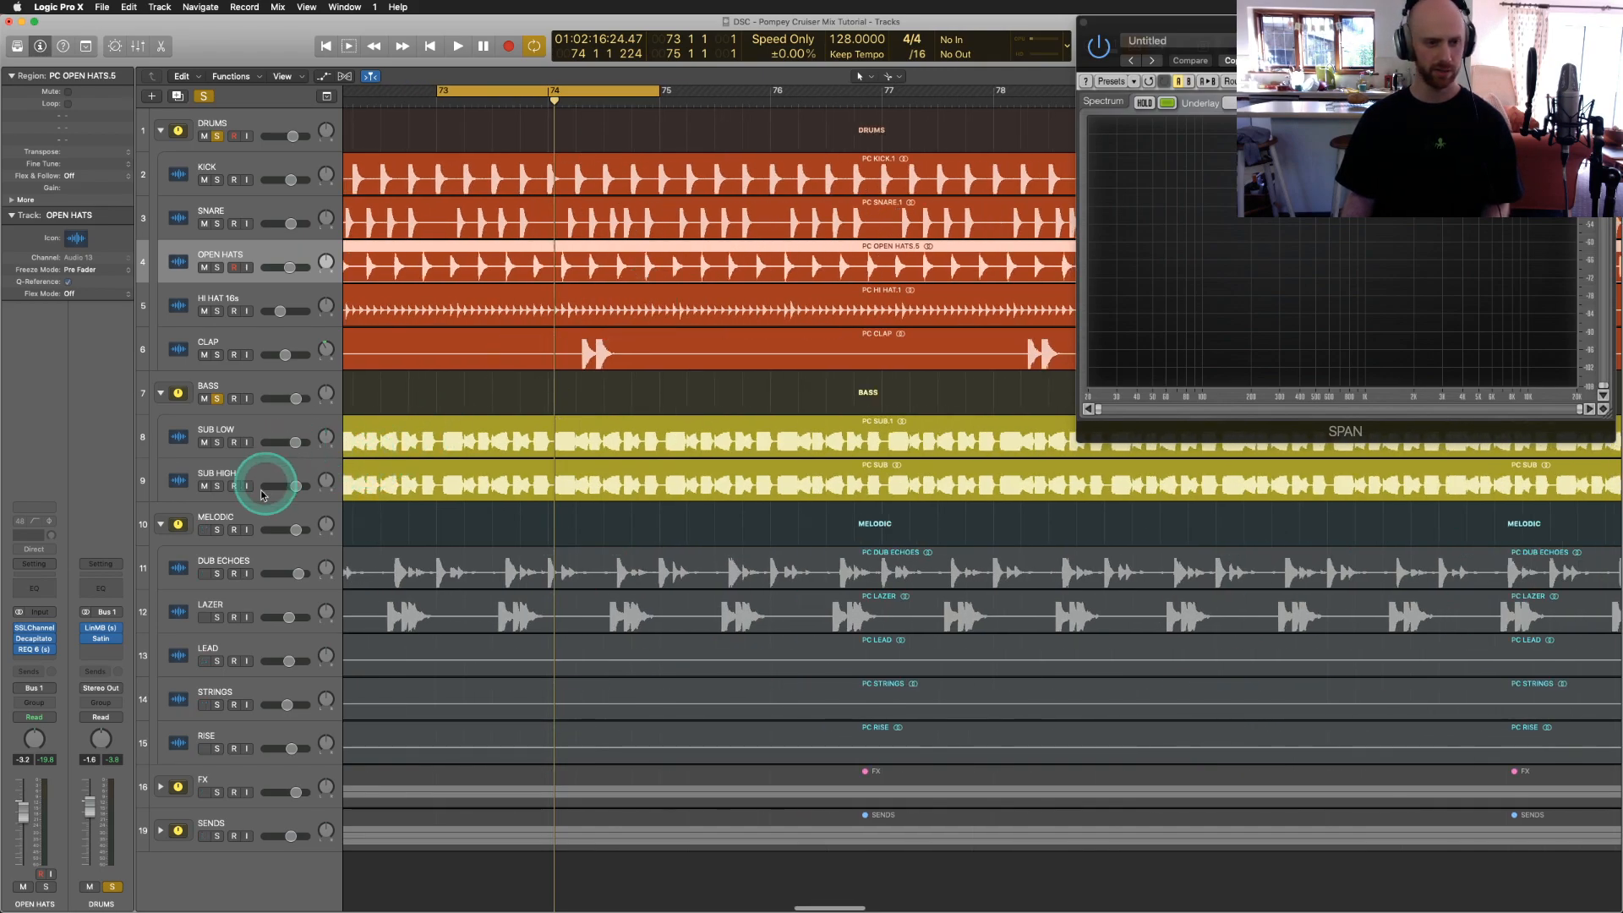
left_click(218, 573)
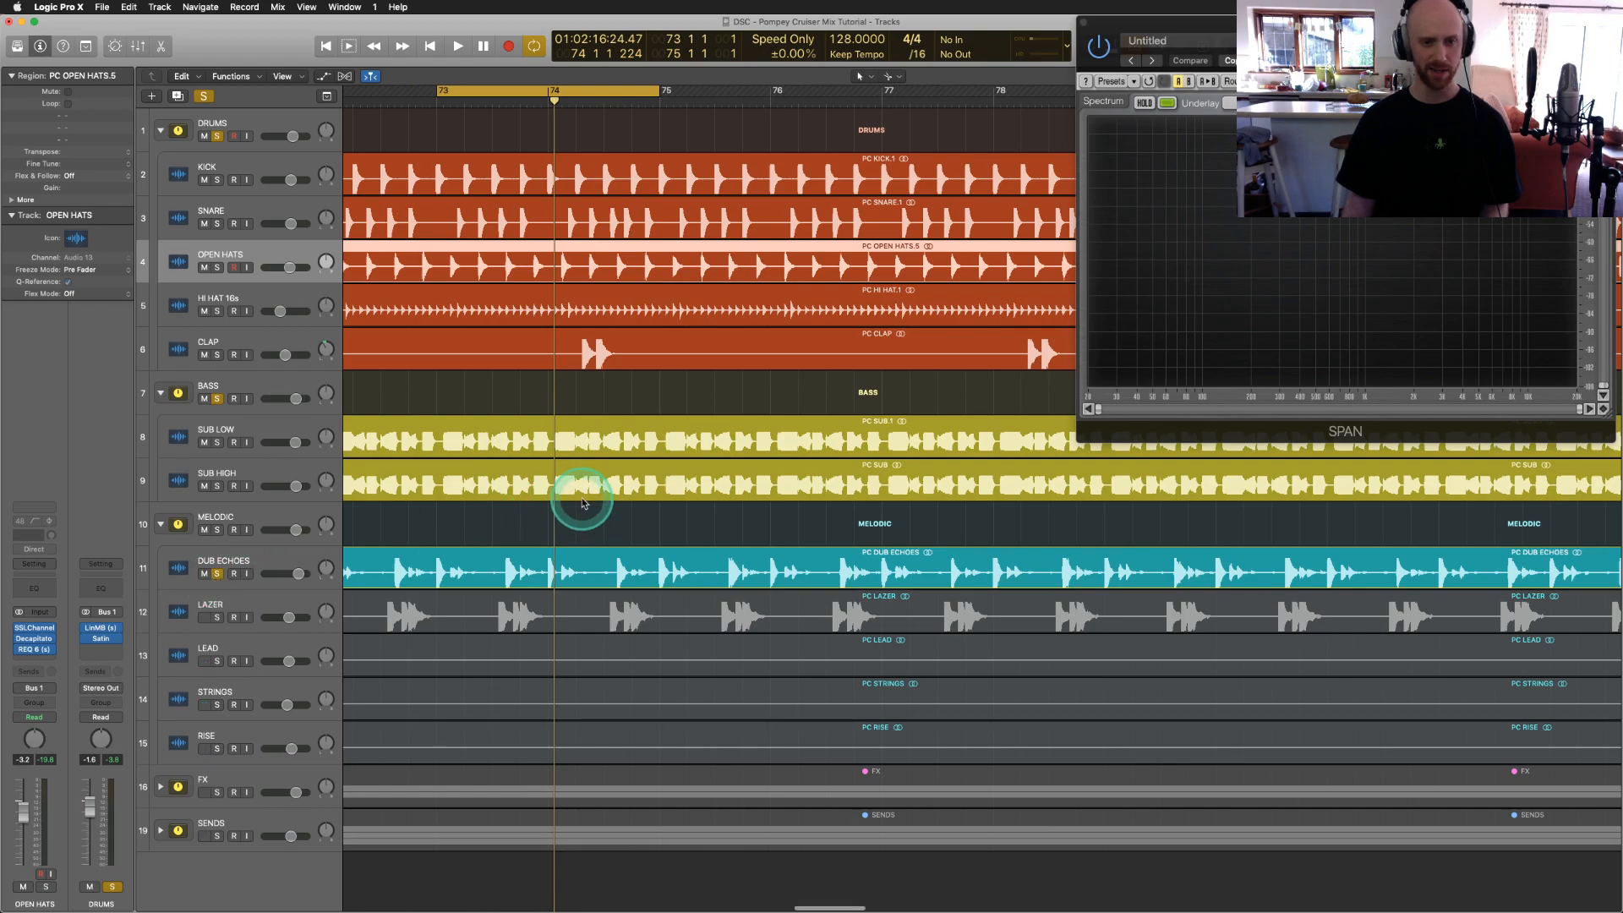
scroll(582, 502, "down", 5)
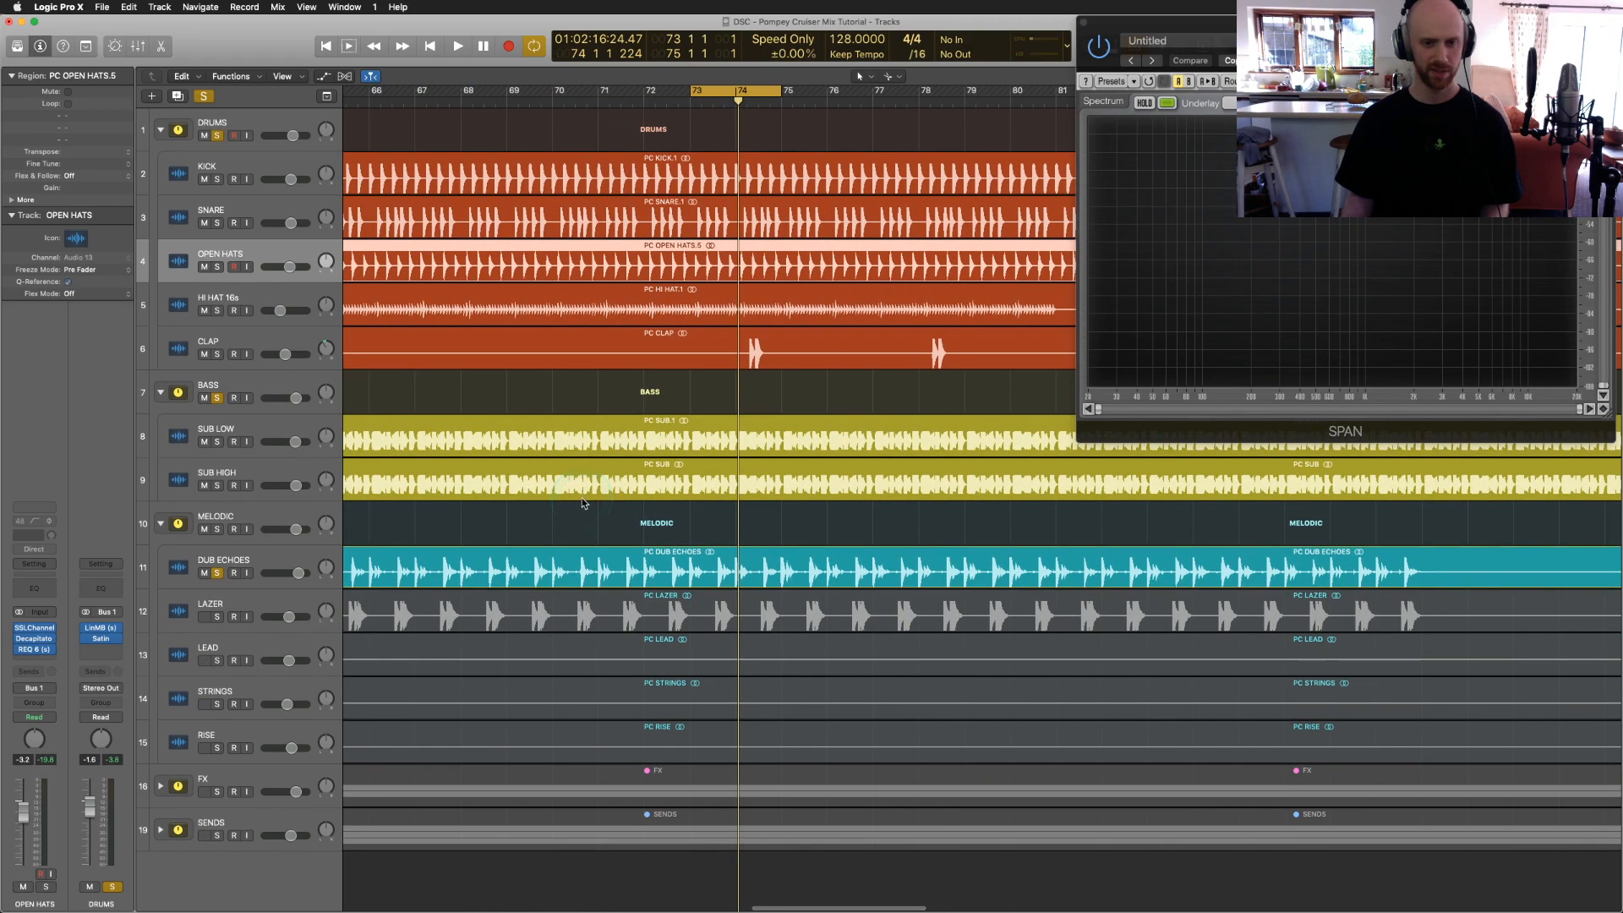
scroll(583, 503, "left", 5)
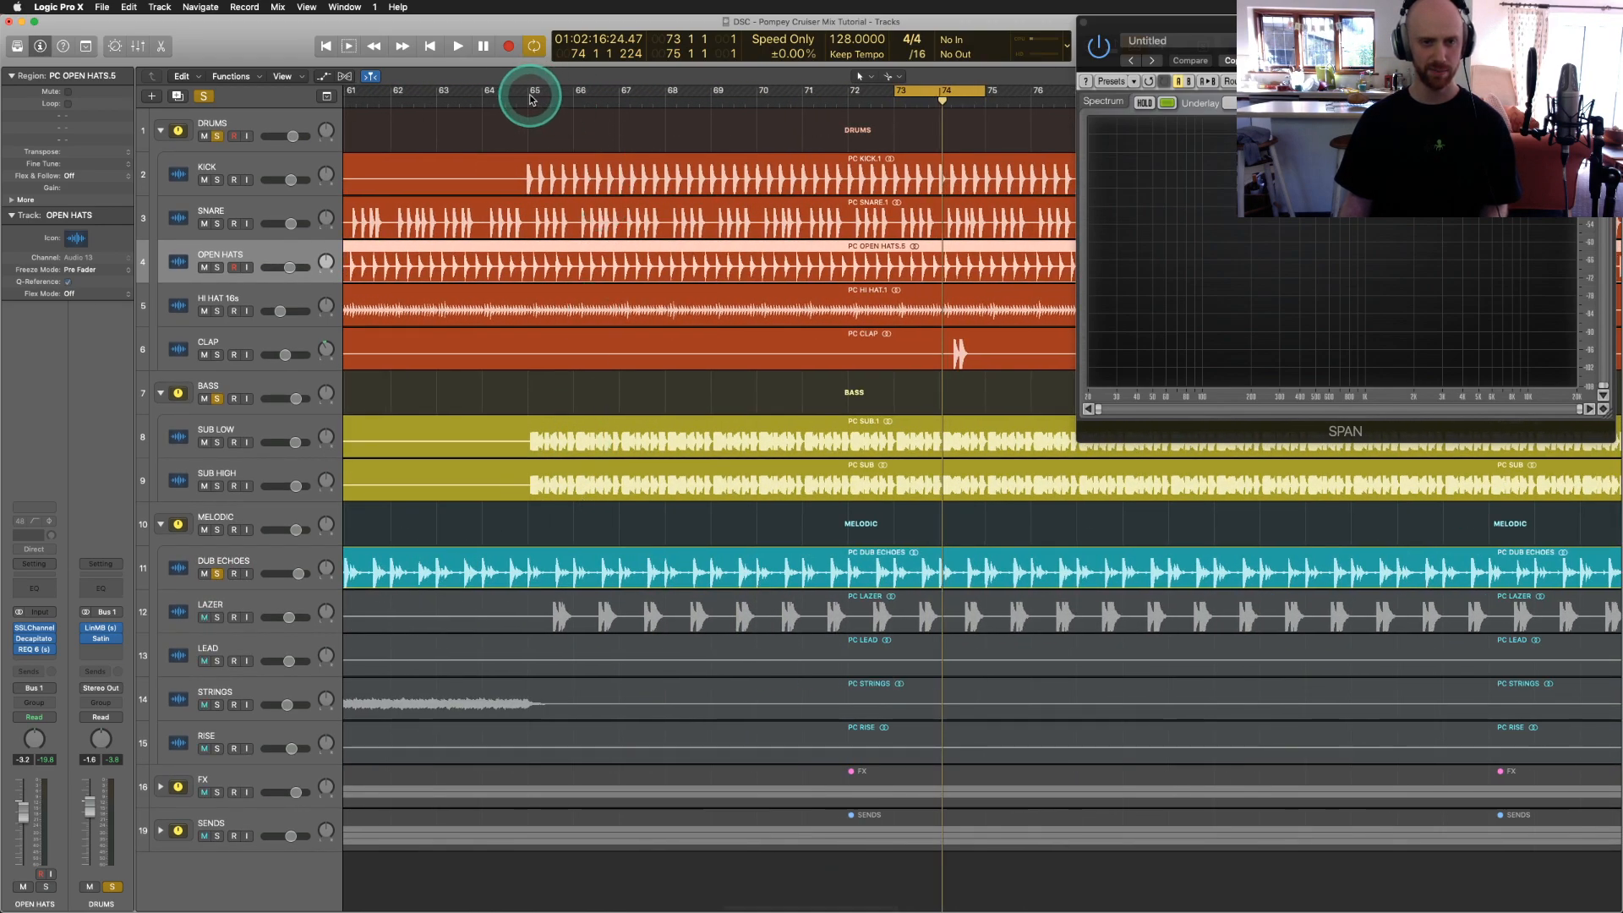
left_click_drag(528, 97, 688, 101)
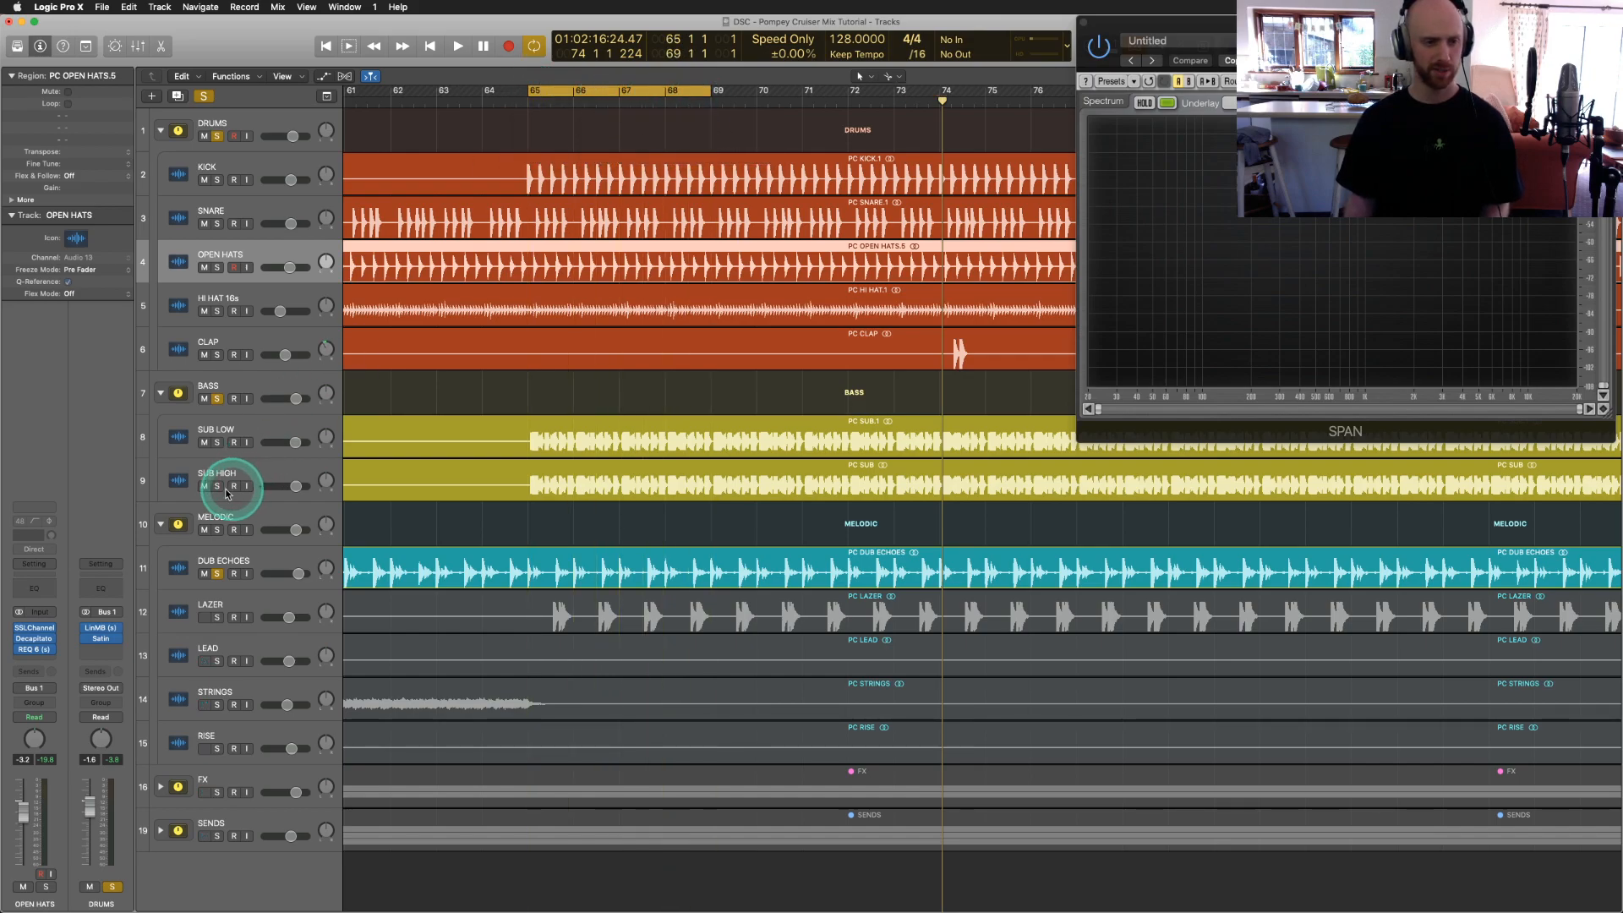
Step: Unsolo BASS and DRUMS, select DUB ECHOES and play the loop with it alone
left_click(217, 399)
left_click(217, 136)
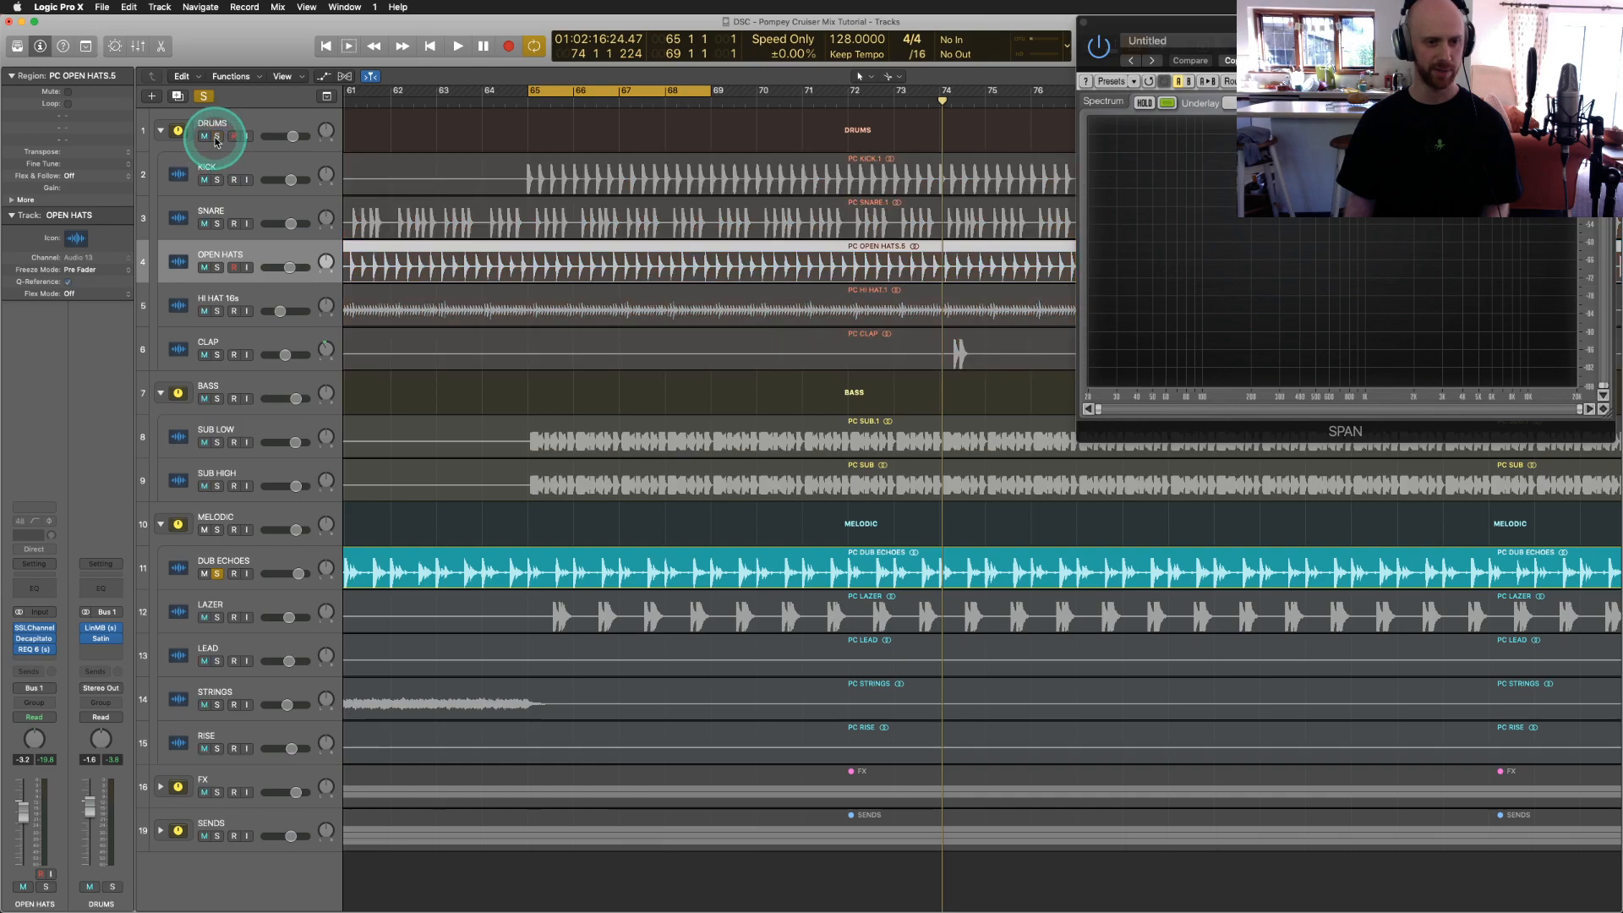
left_click(187, 573)
key("space")
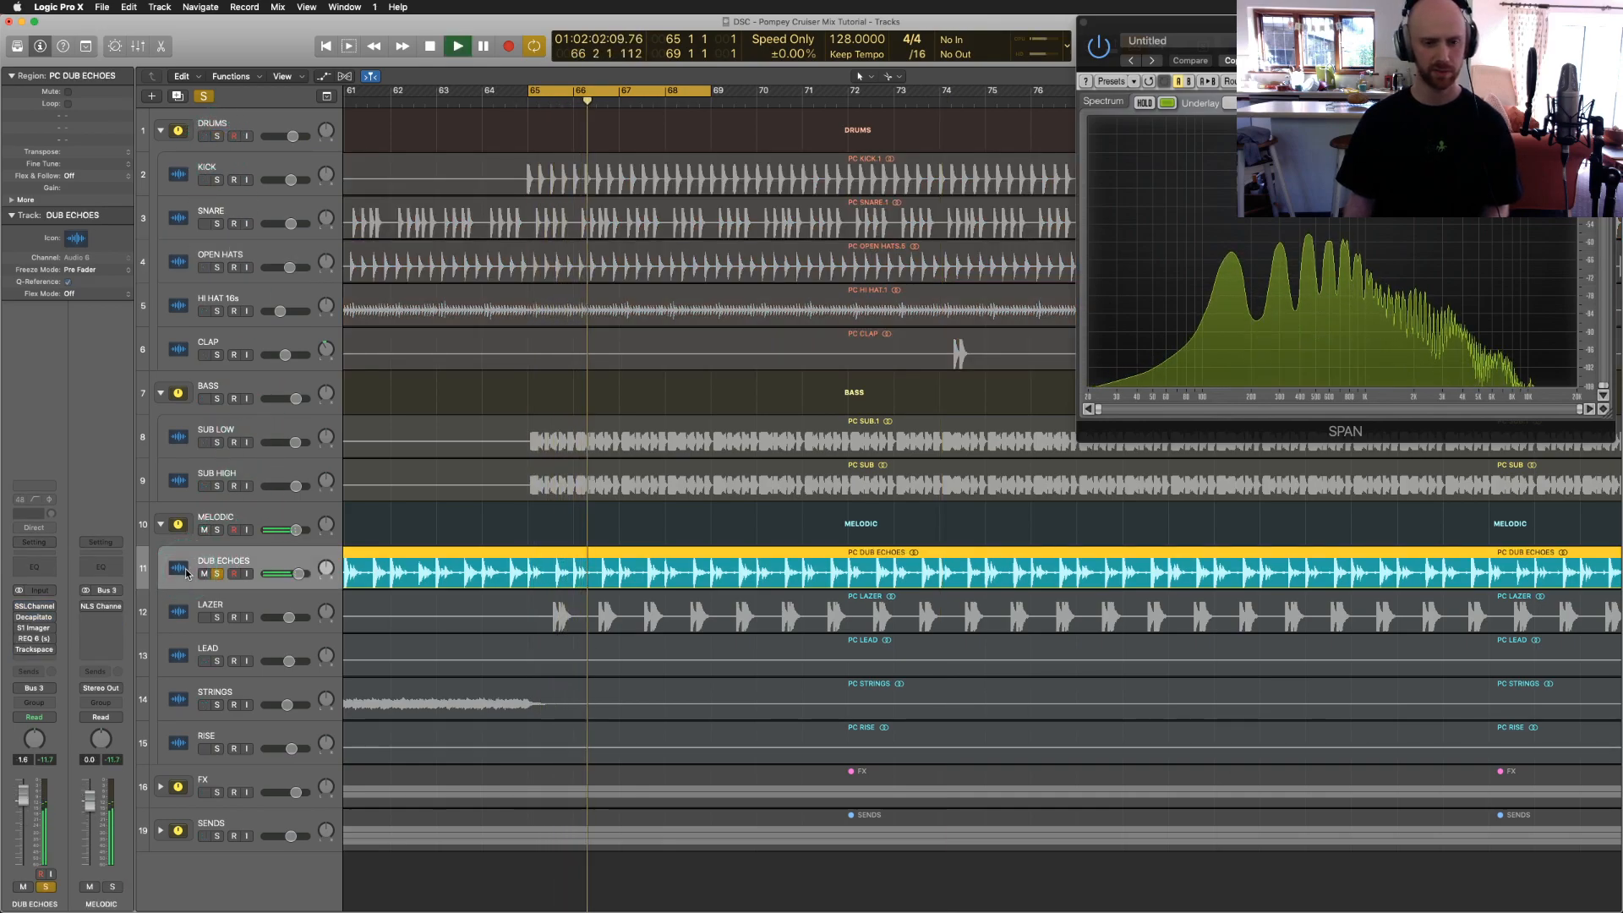
left_click(172, 576)
left_click(40, 608)
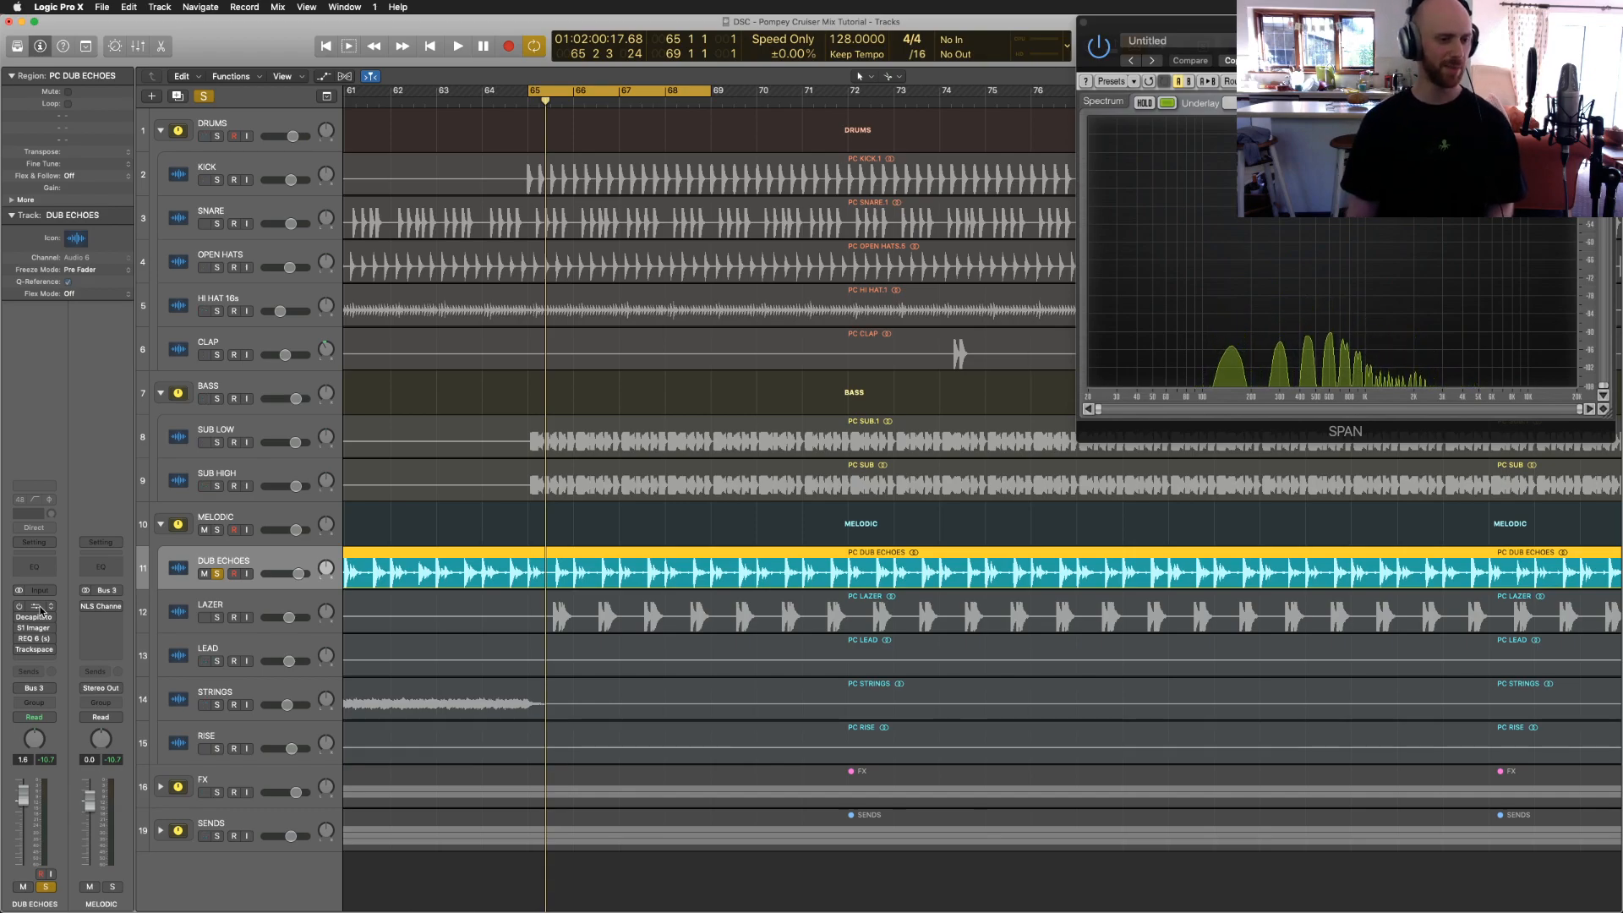
Step: Play the loop with the DUB ECHOES SSLChannel open, toggling it on and off, then close it
left_click(38, 606)
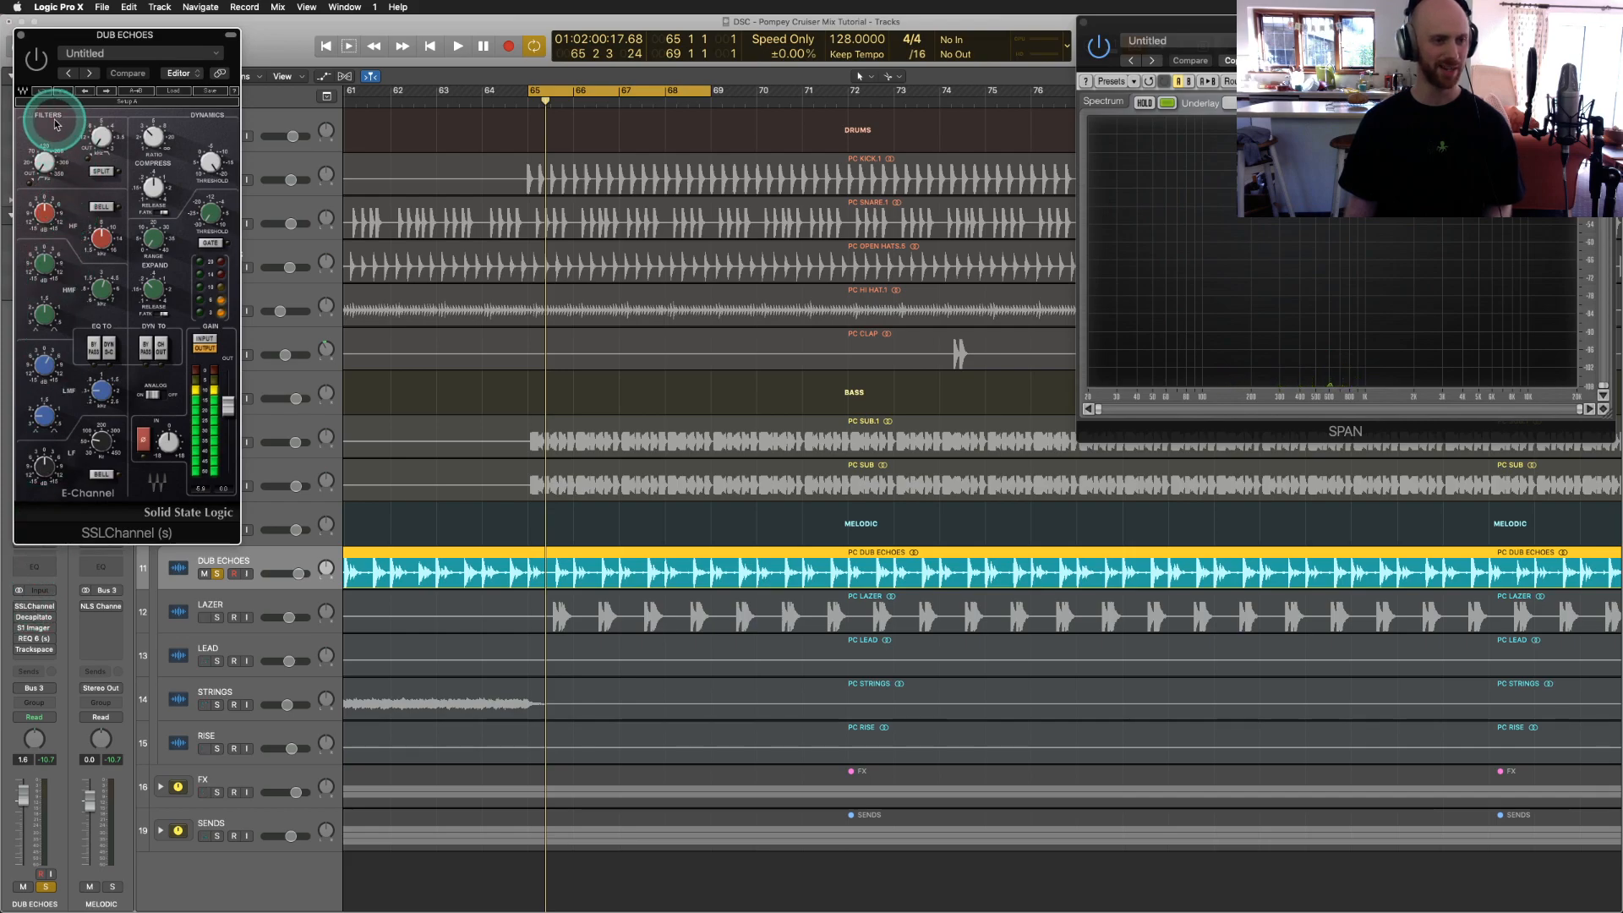
mouse_move(100, 390)
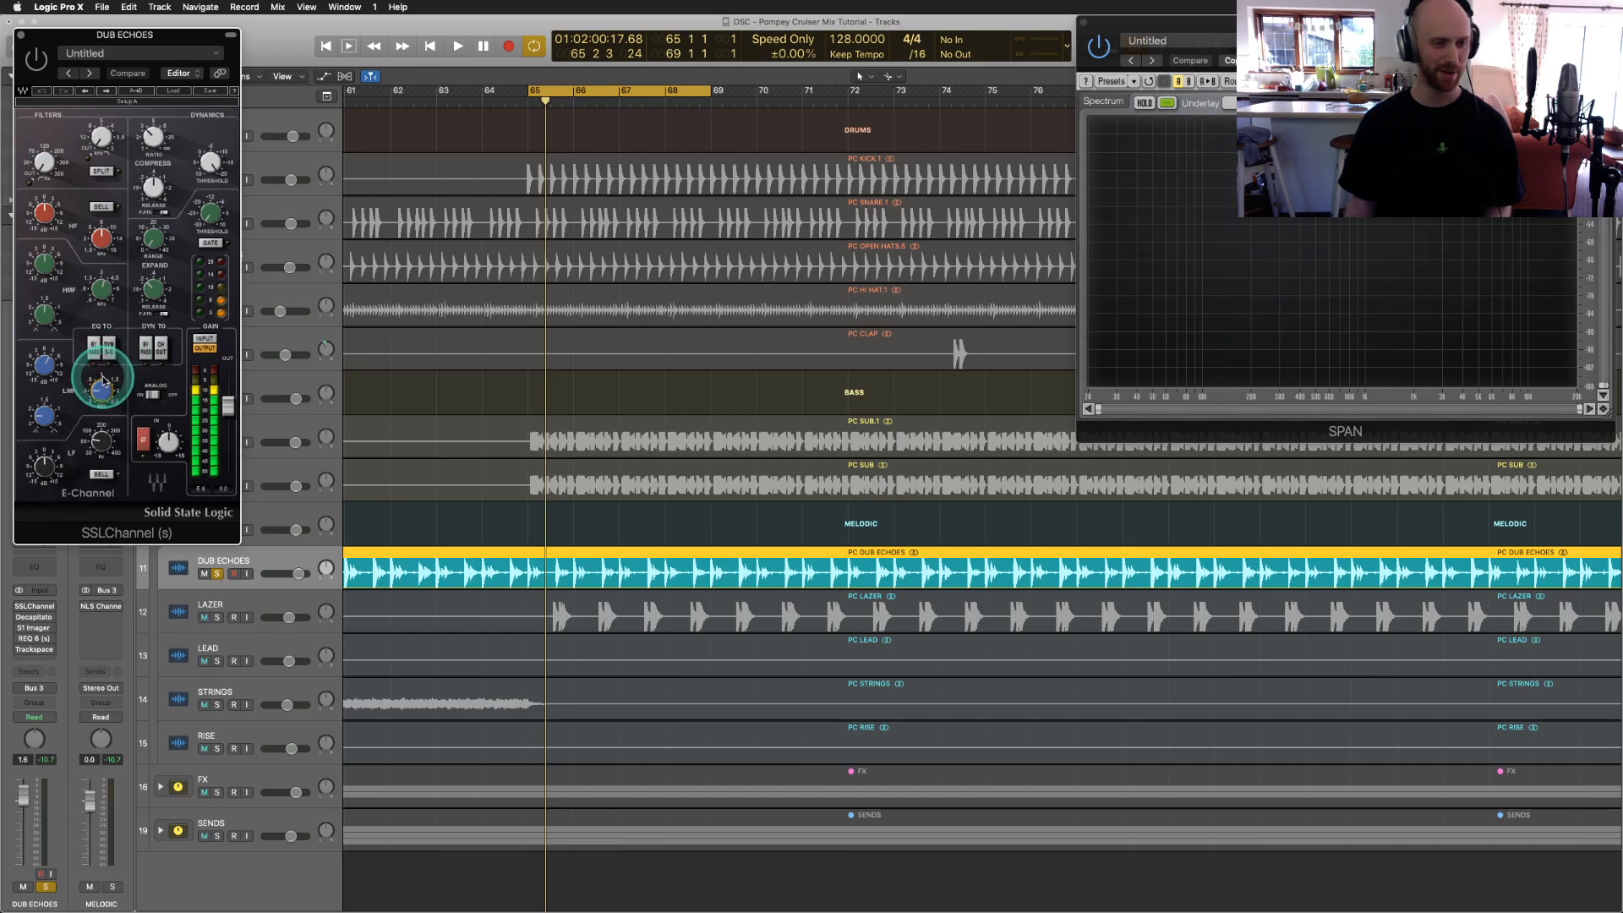
key("space")
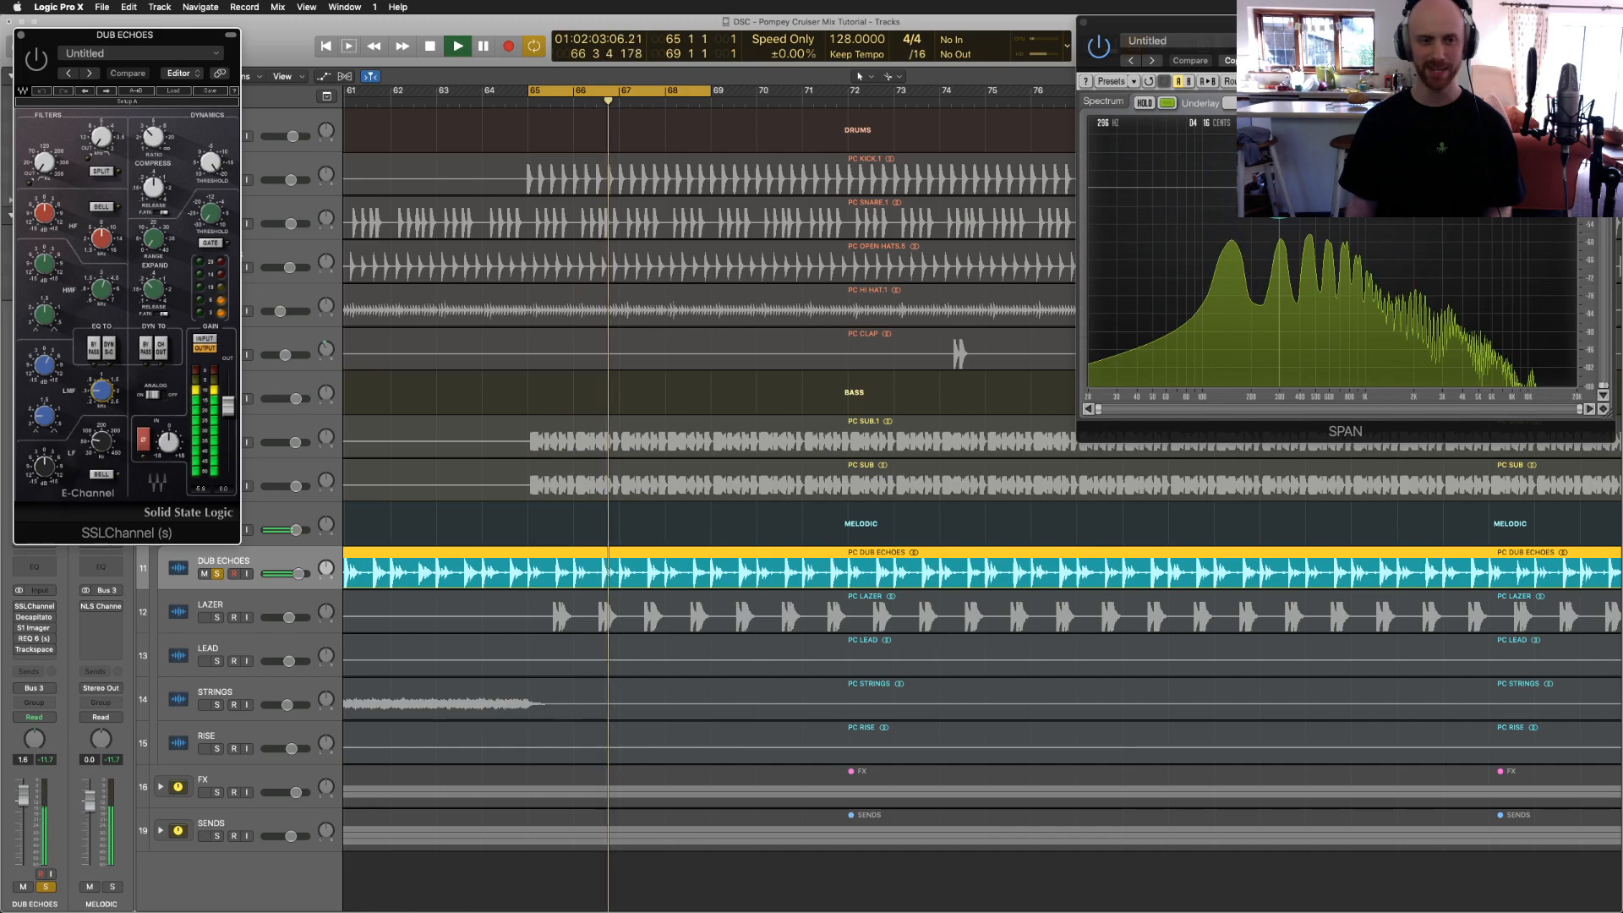
left_click(34, 62)
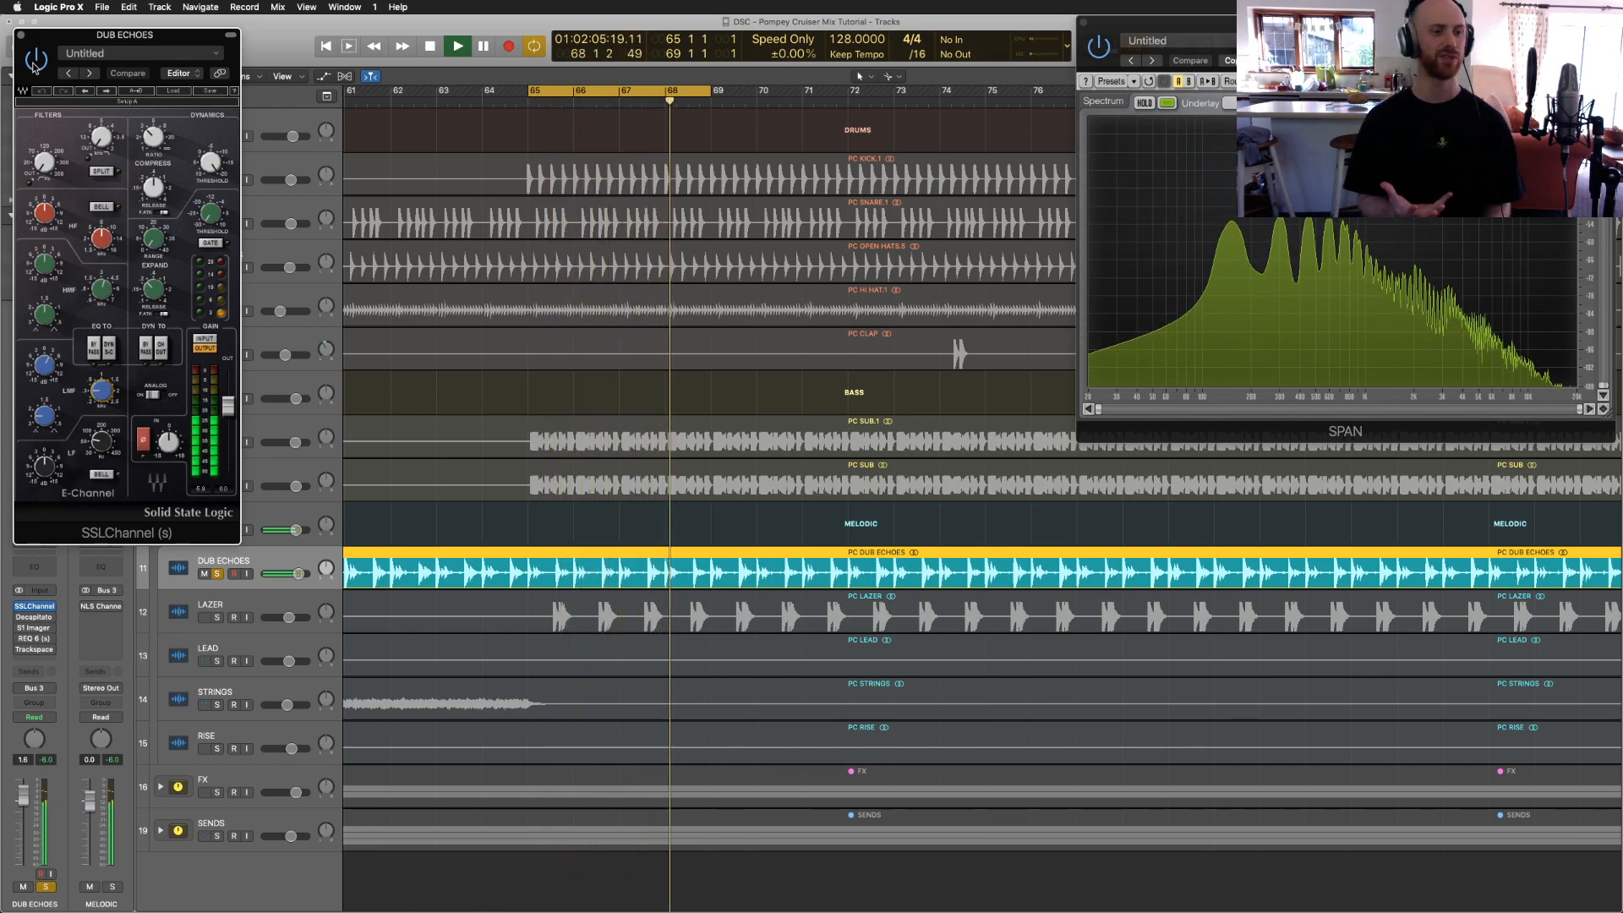
left_click(20, 35)
left_click(94, 578)
left_click(41, 617)
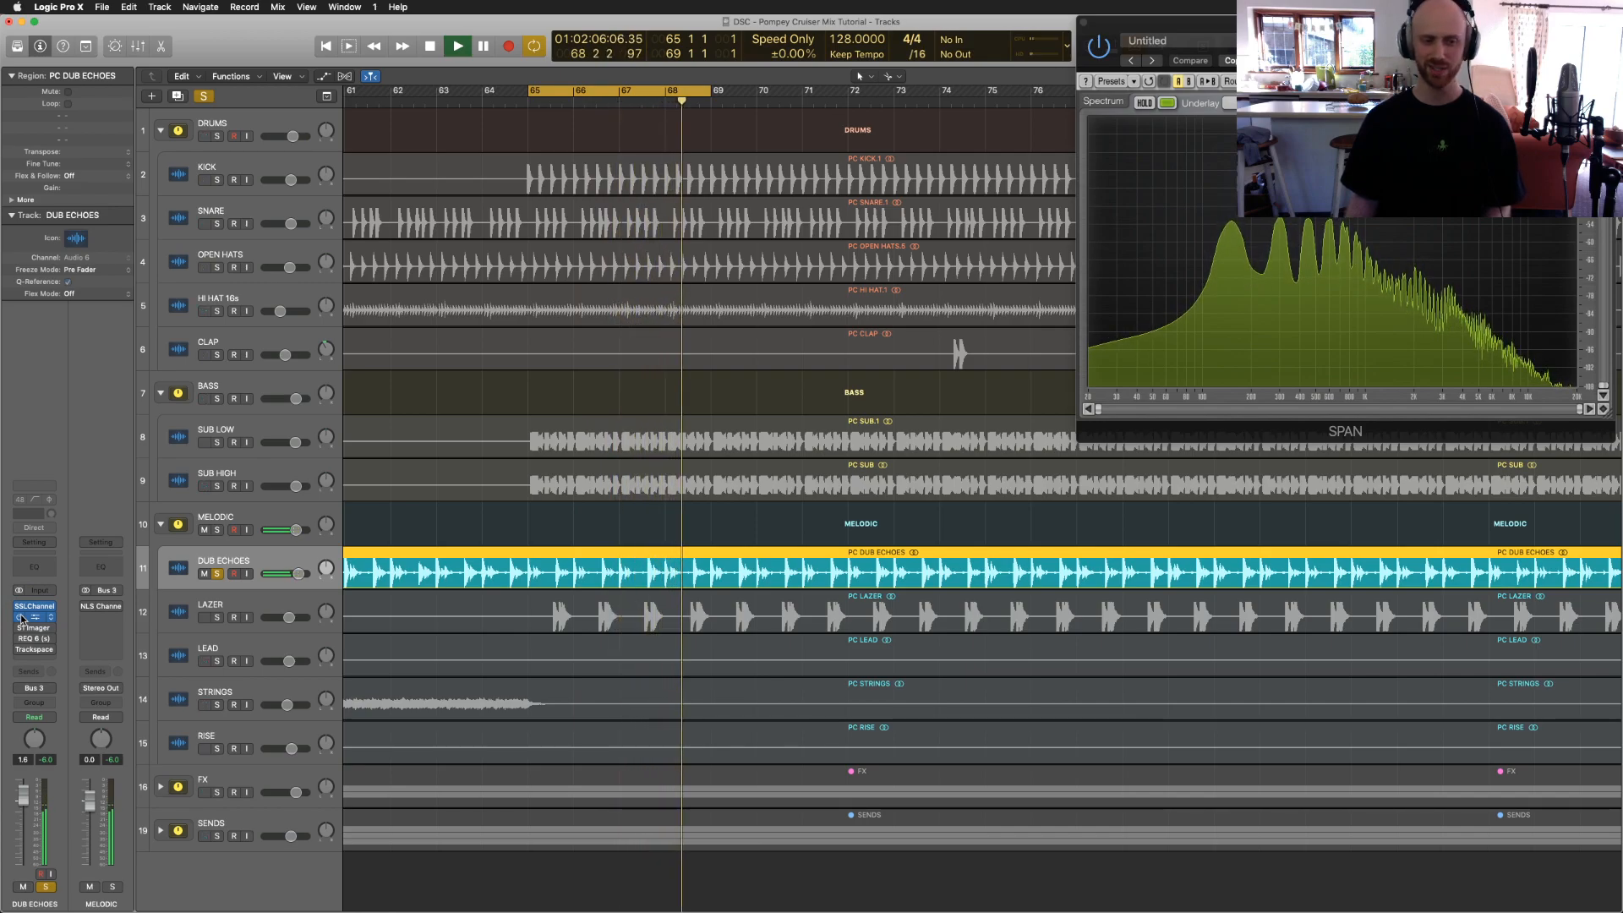
Step: Stop playback and open the S1 Imager insert on the DUB ECHOES track
key("space")
left_click(34, 628)
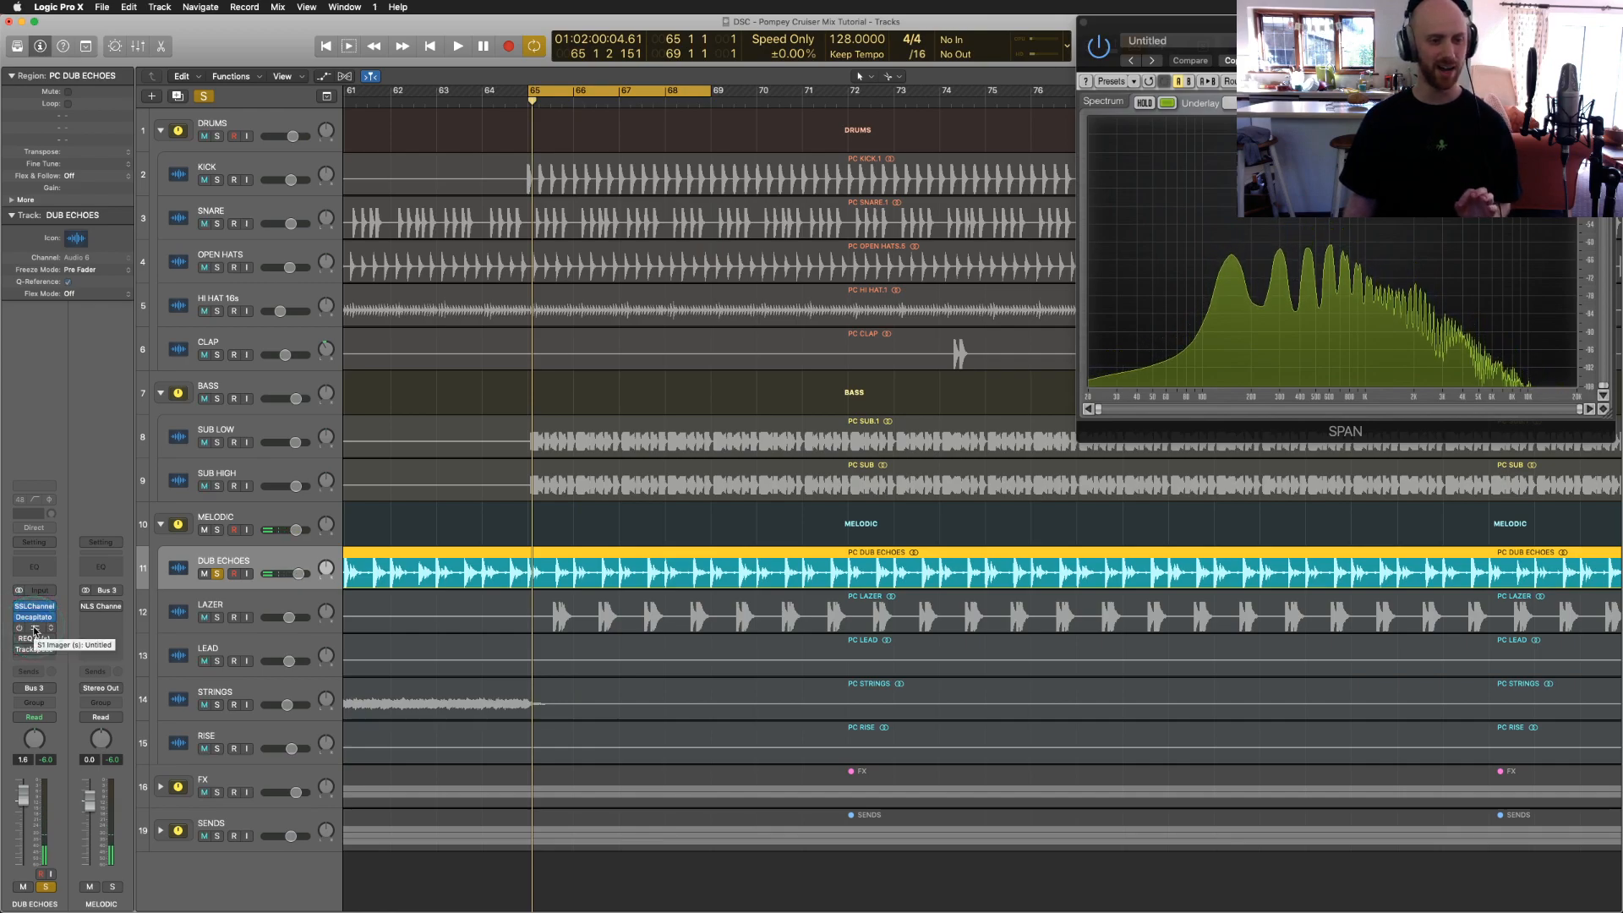
left_click(34, 628)
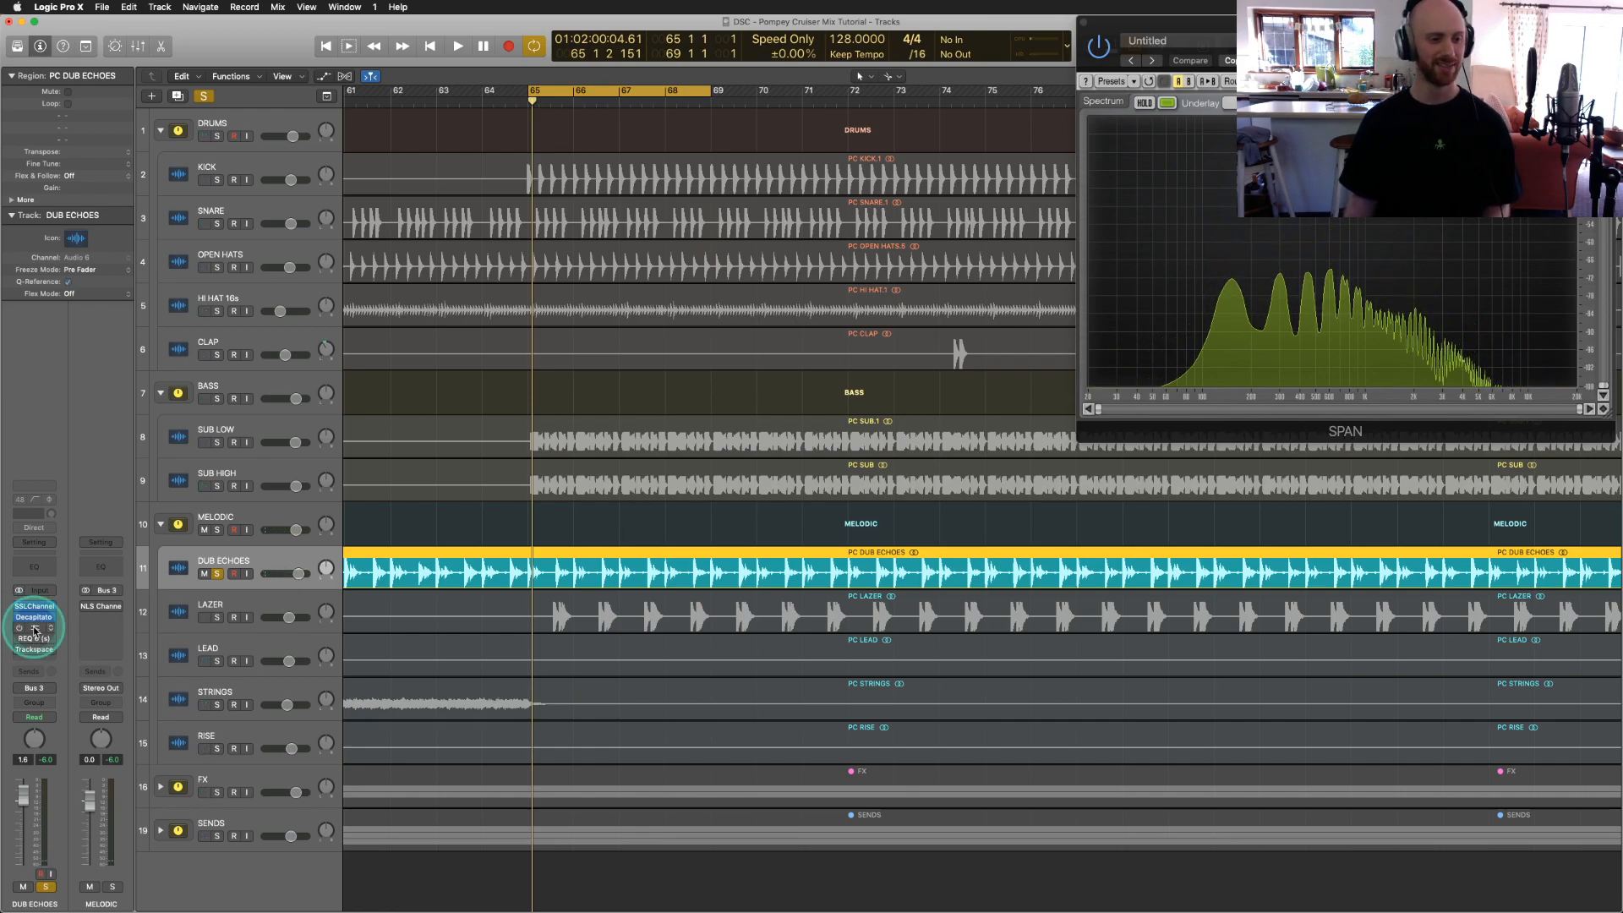
left_click(246, 542)
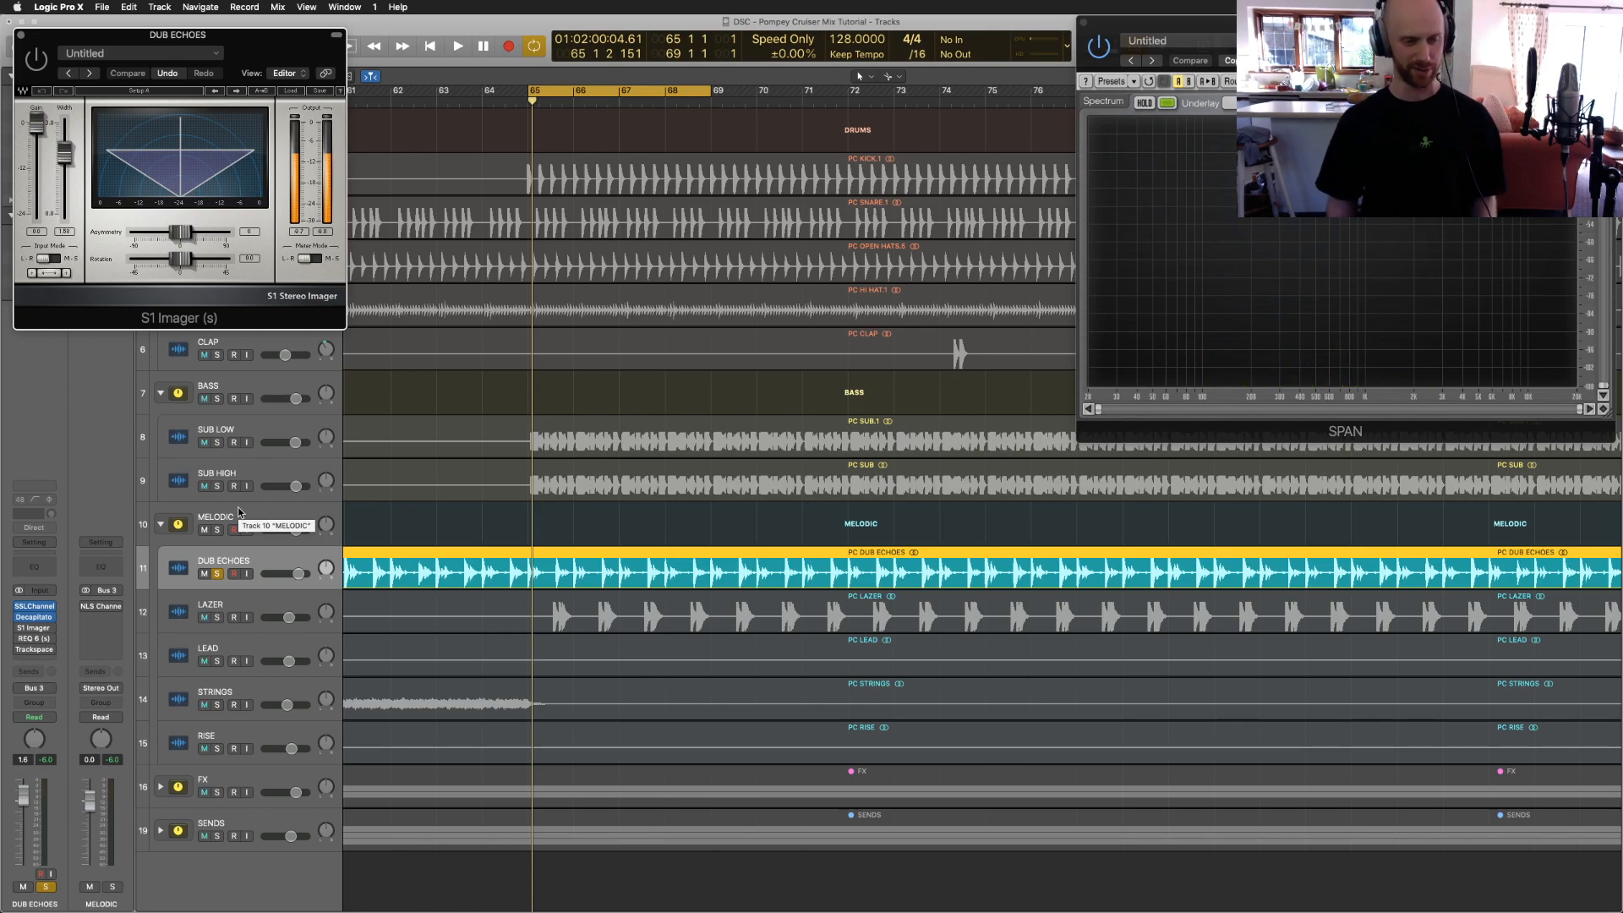
Step: Open the Insight meter on the stereo output, centre the S1 Imager window and play the loop
left_click(179, 529)
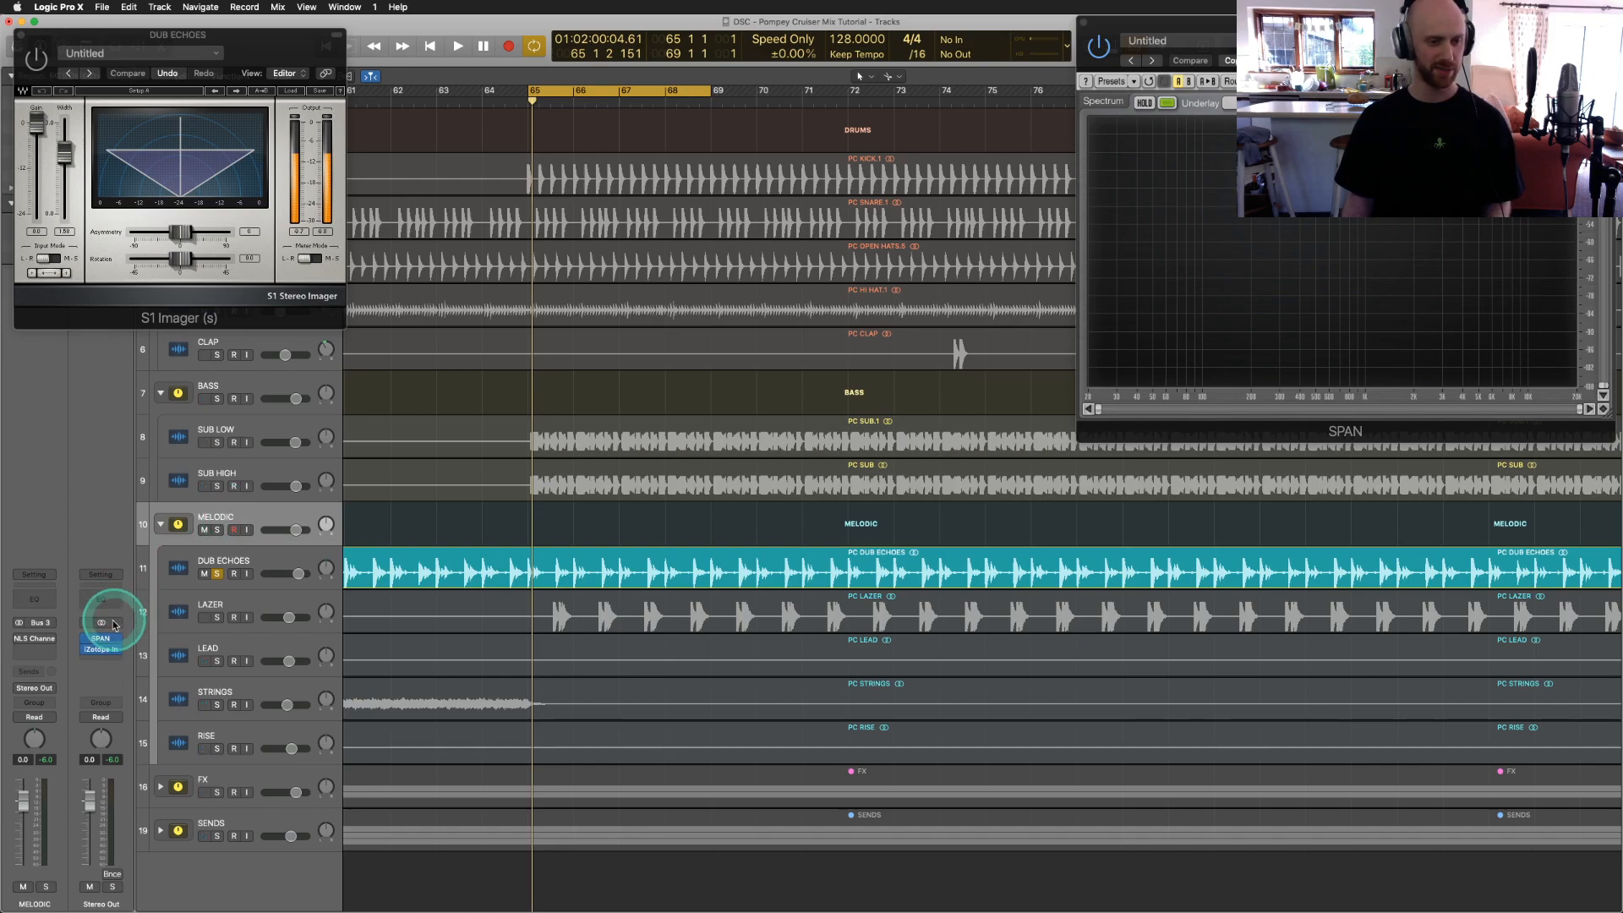
left_click(102, 651)
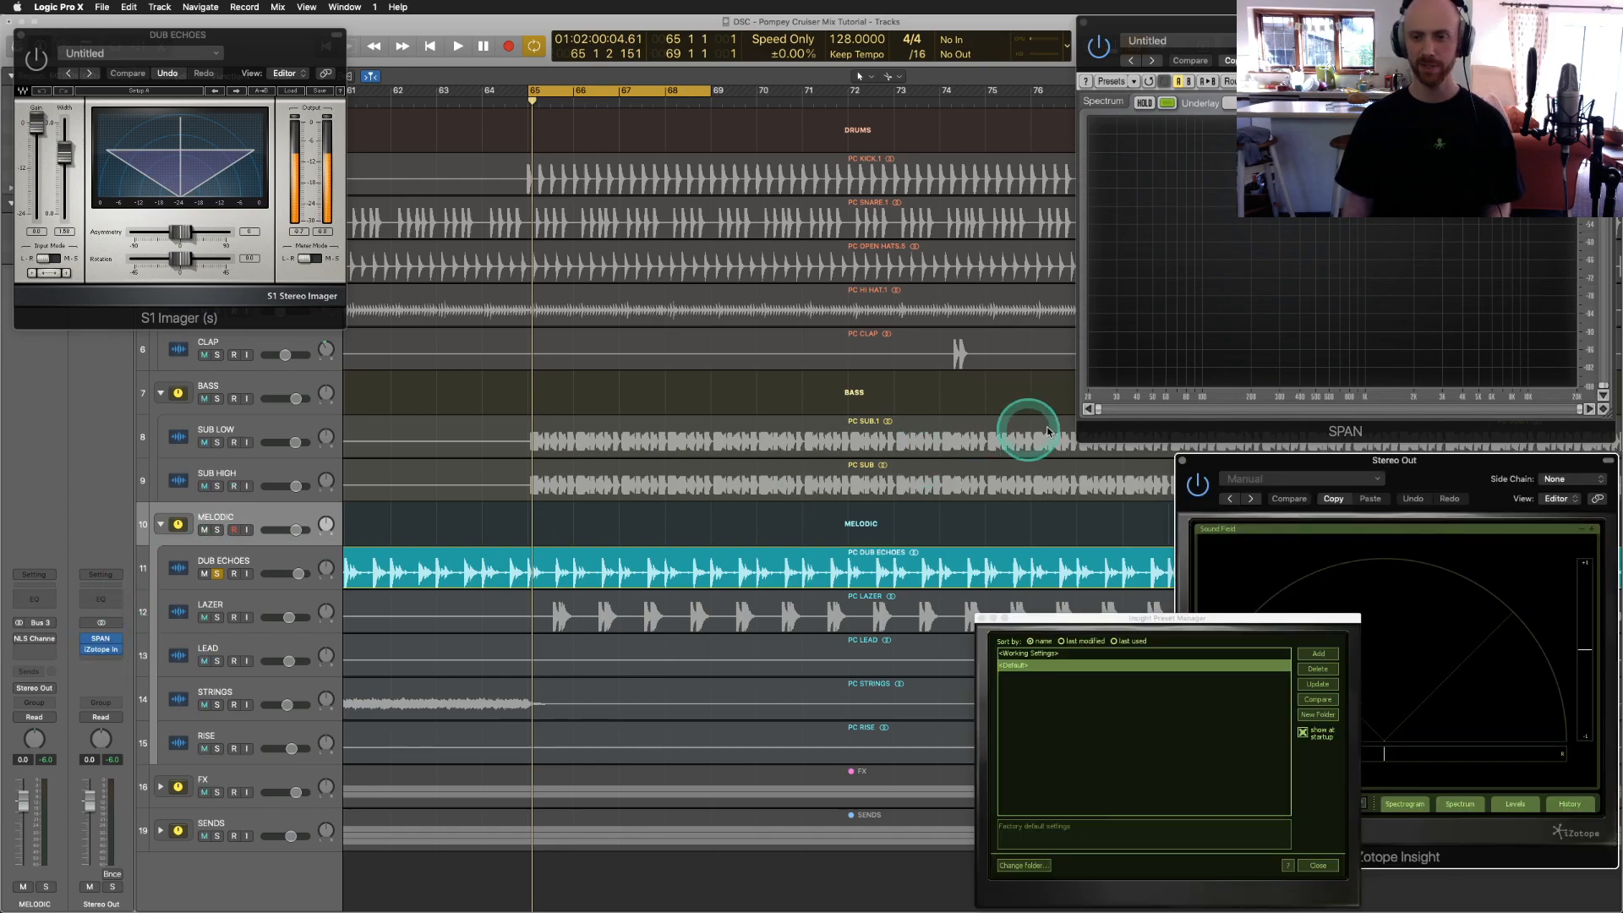
left_click(980, 619)
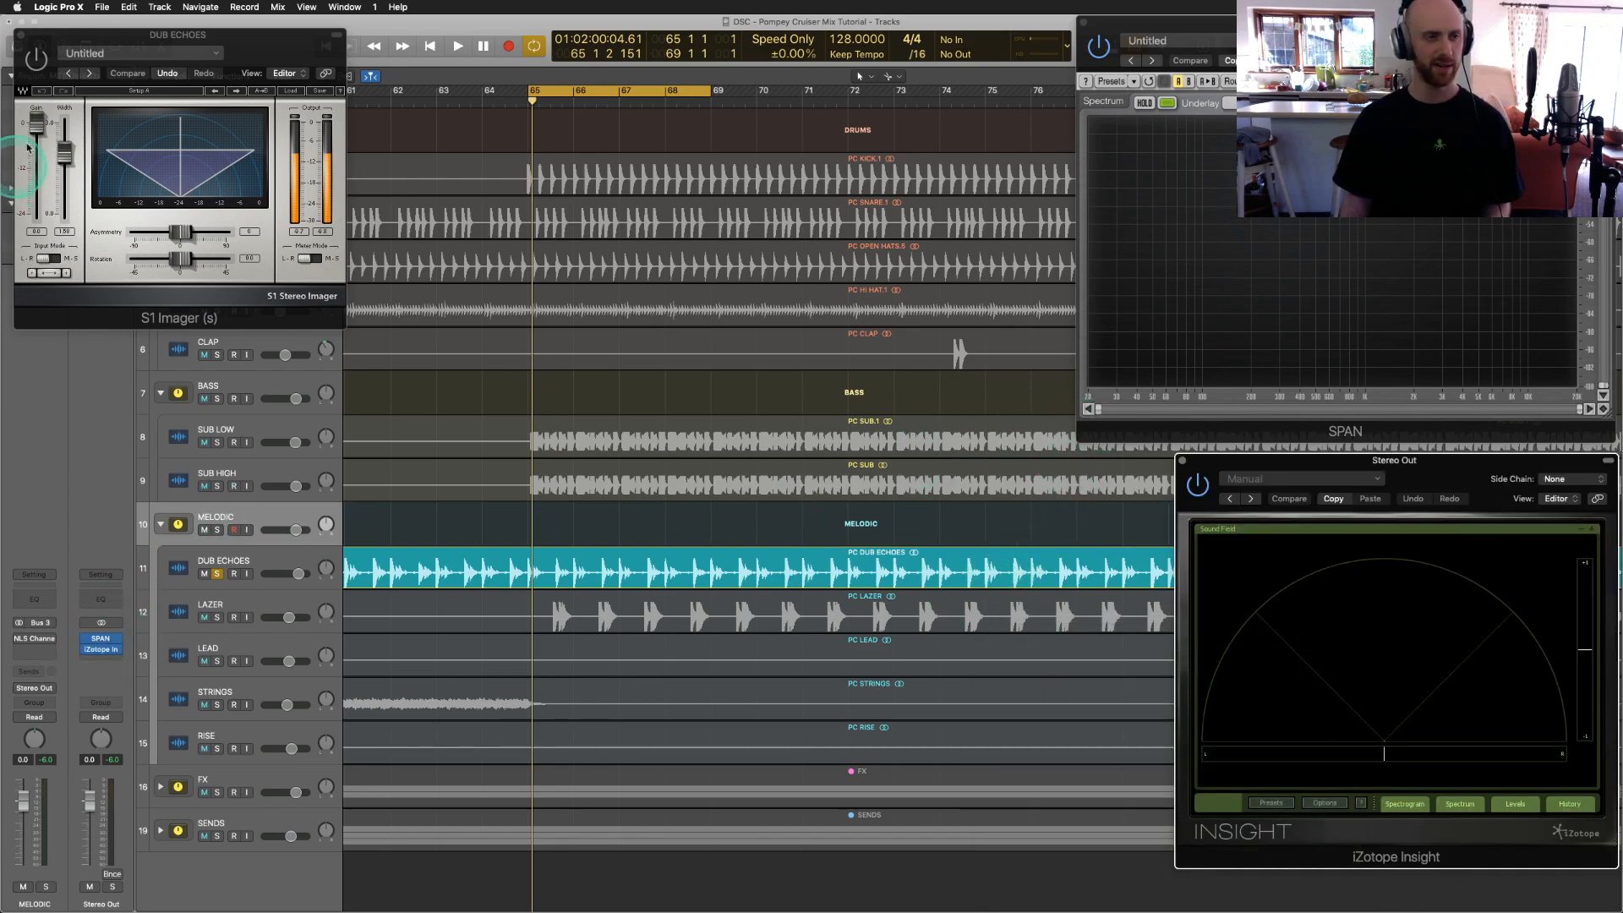
left_click_drag(91, 36, 759, 234)
key("space")
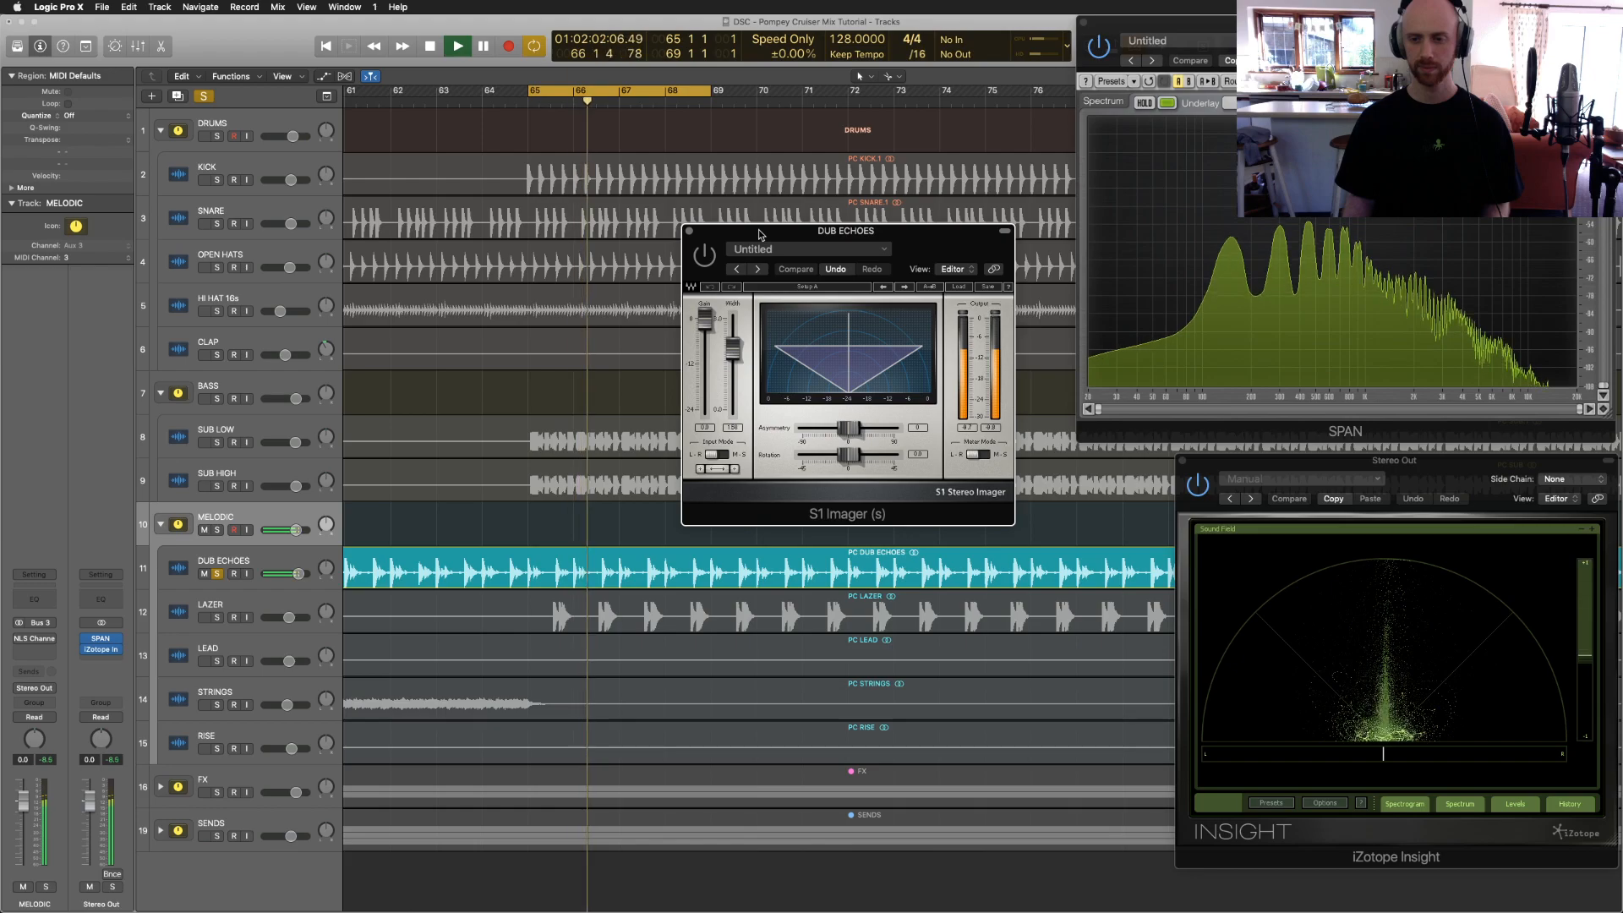
Step: Adjust the DUB ECHOES stereo width, bypass the S1 Imager to compare, then close it
left_click(751, 250)
left_click(732, 353)
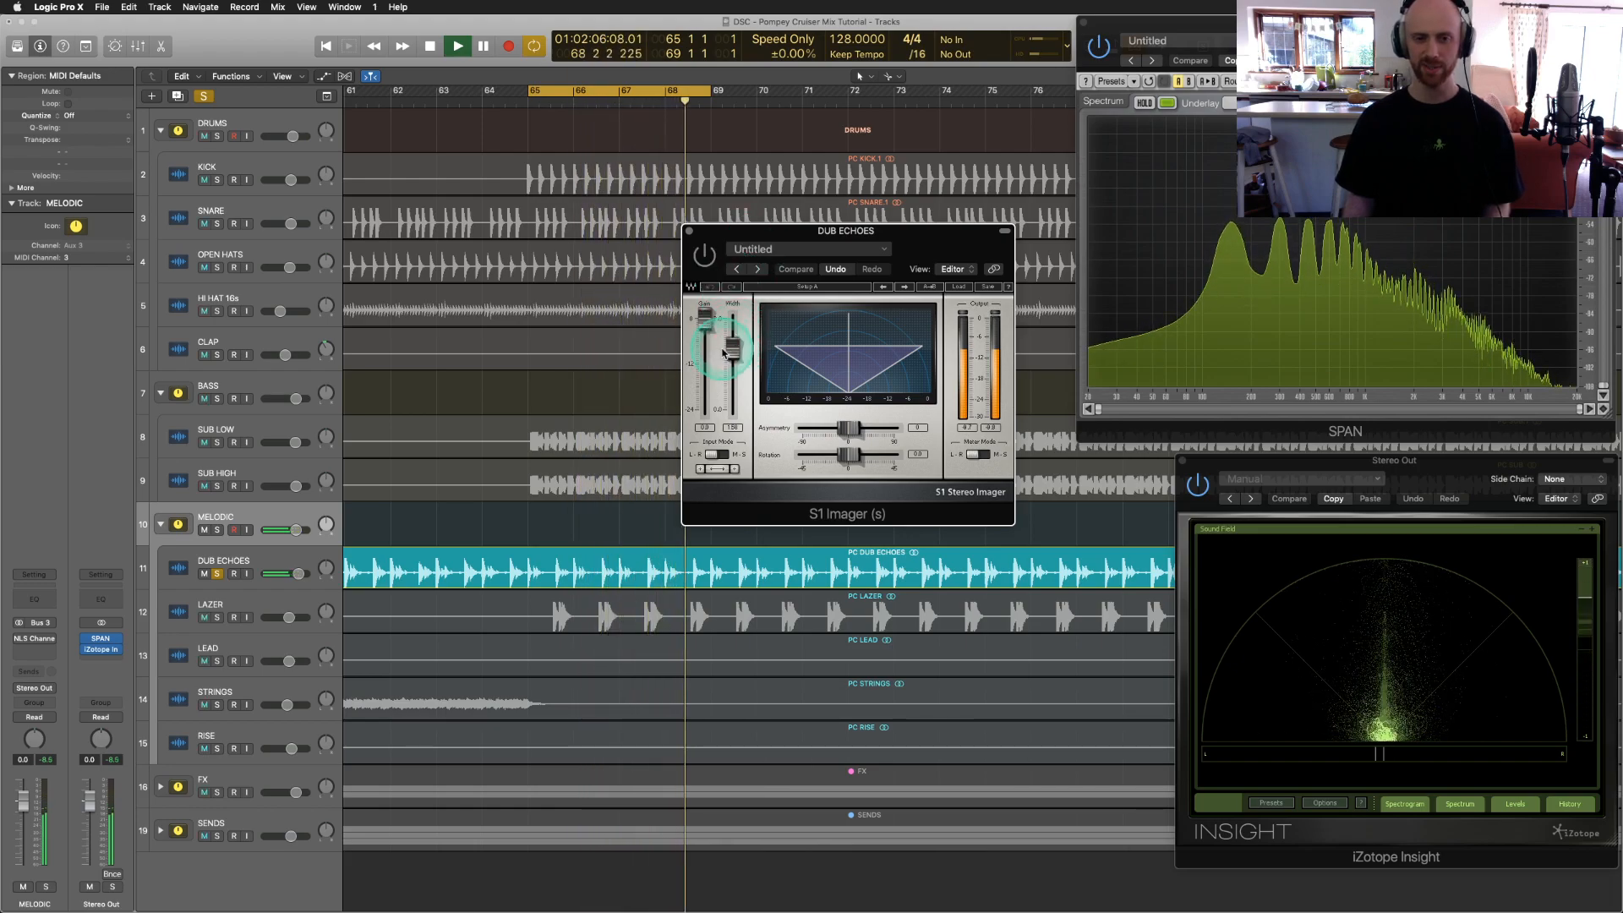
left_click(703, 259)
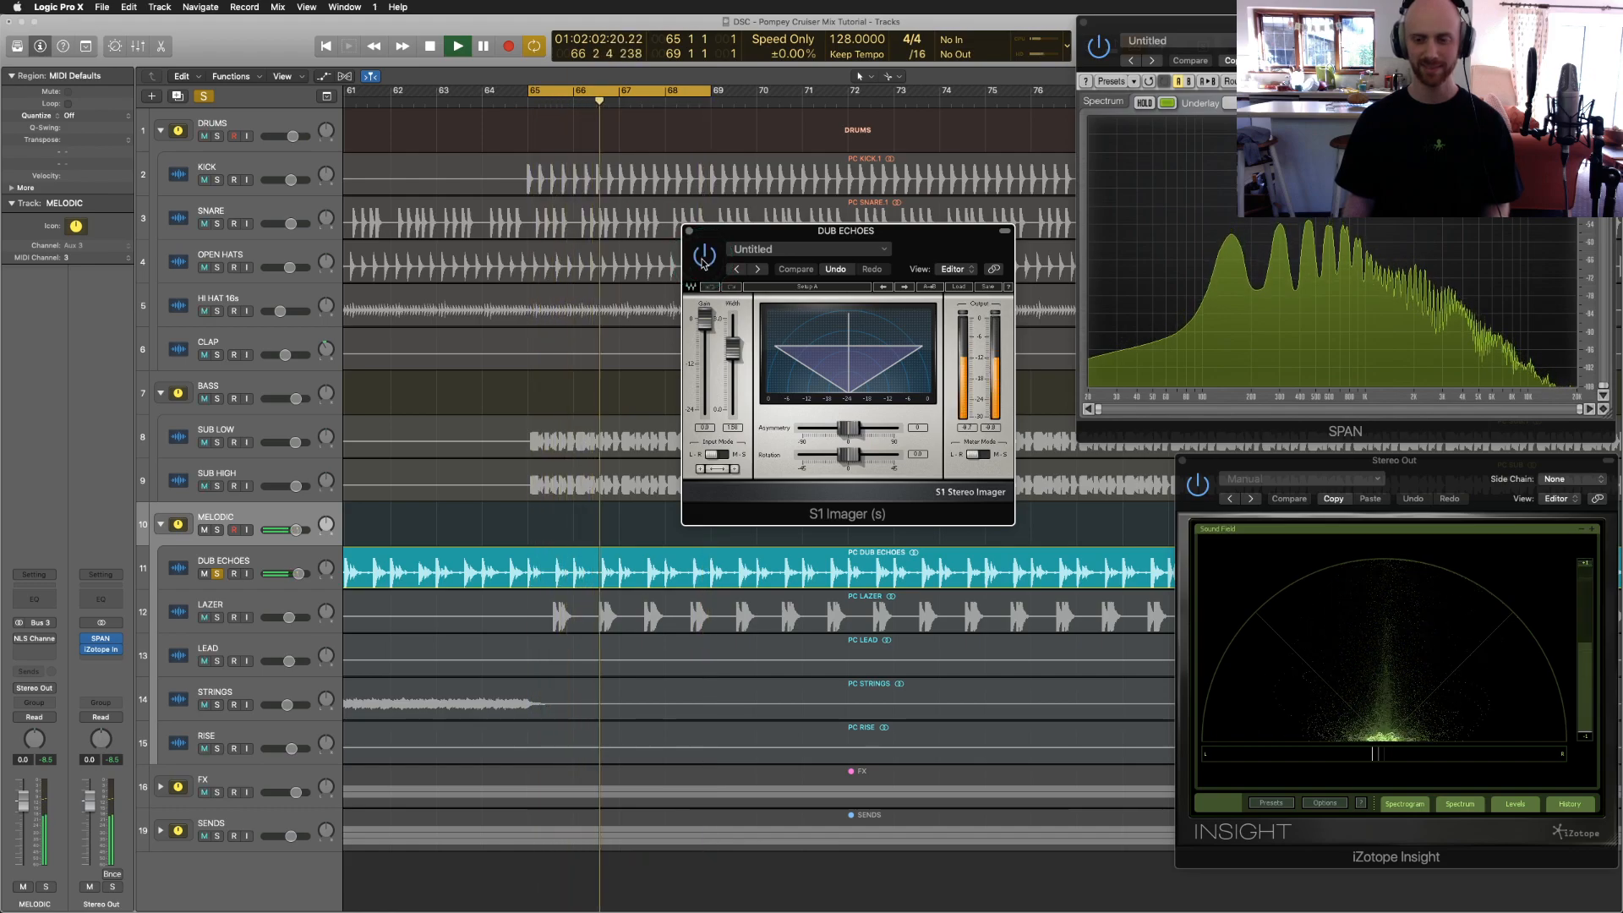
left_click_drag(702, 257, 691, 235)
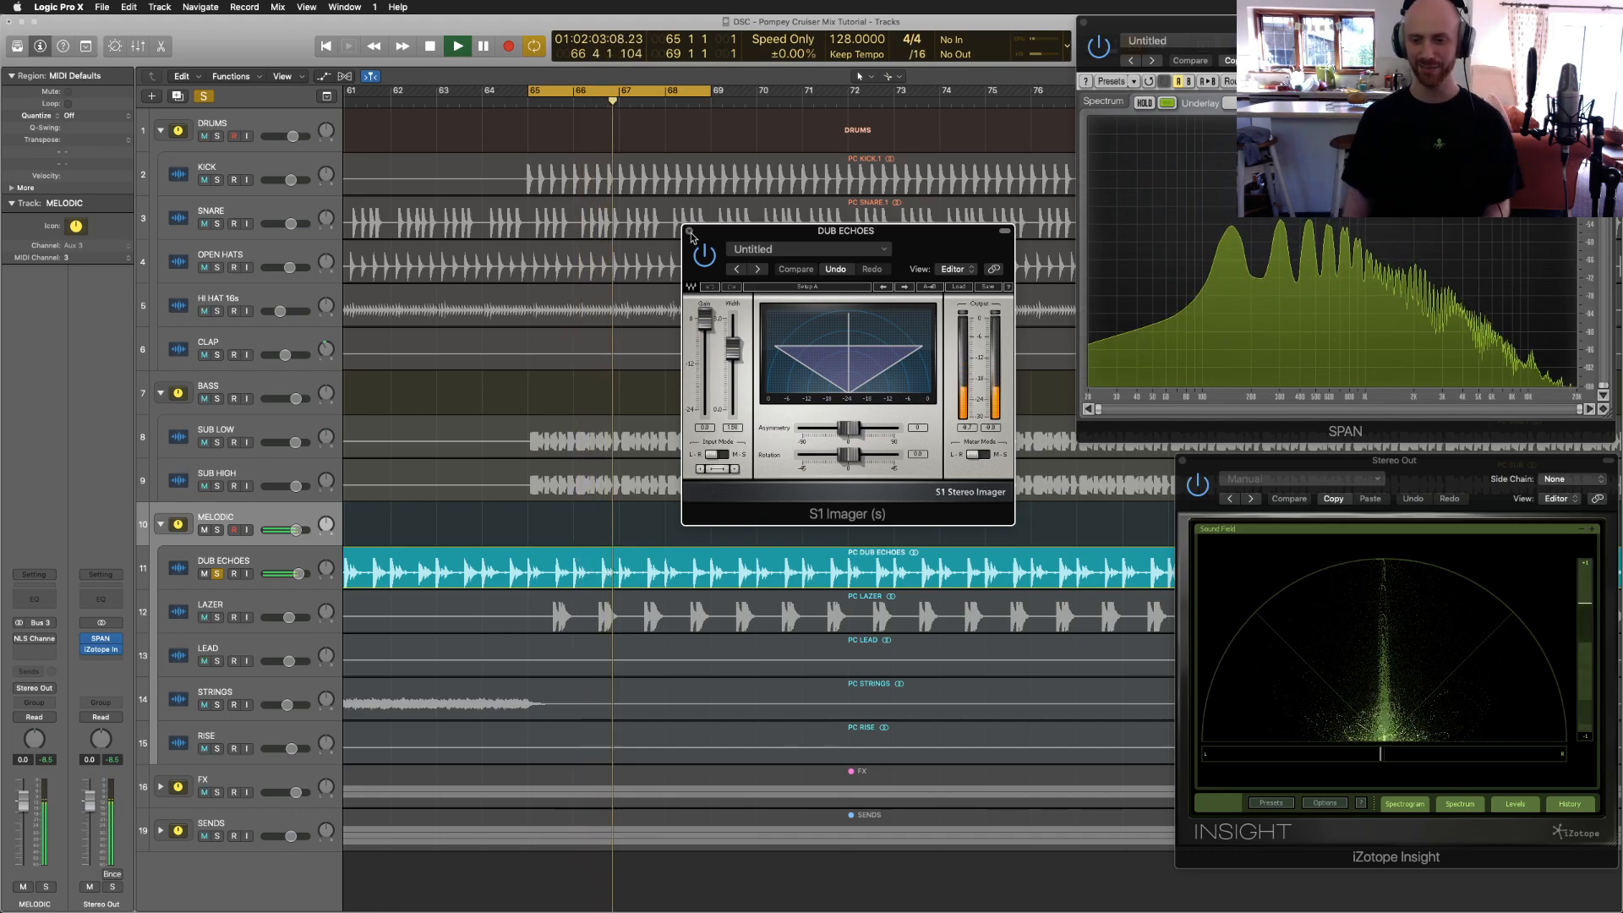
left_click(691, 233)
left_click(987, 404)
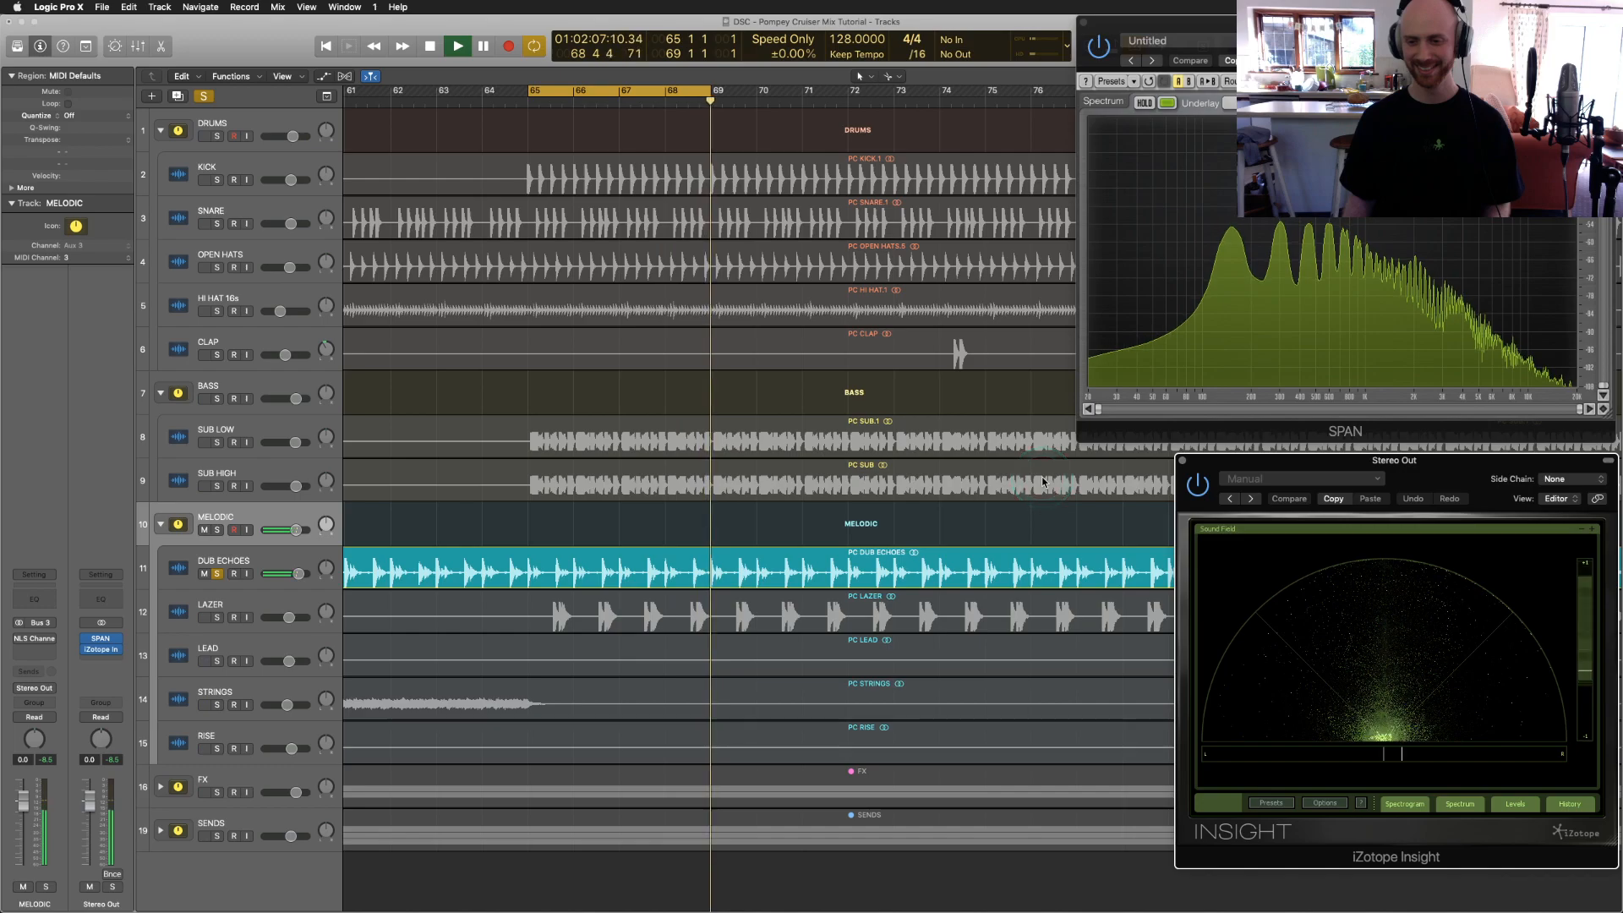
Step: Stop playback, close the Insight meter and select the DUB ECHOES track
key("space")
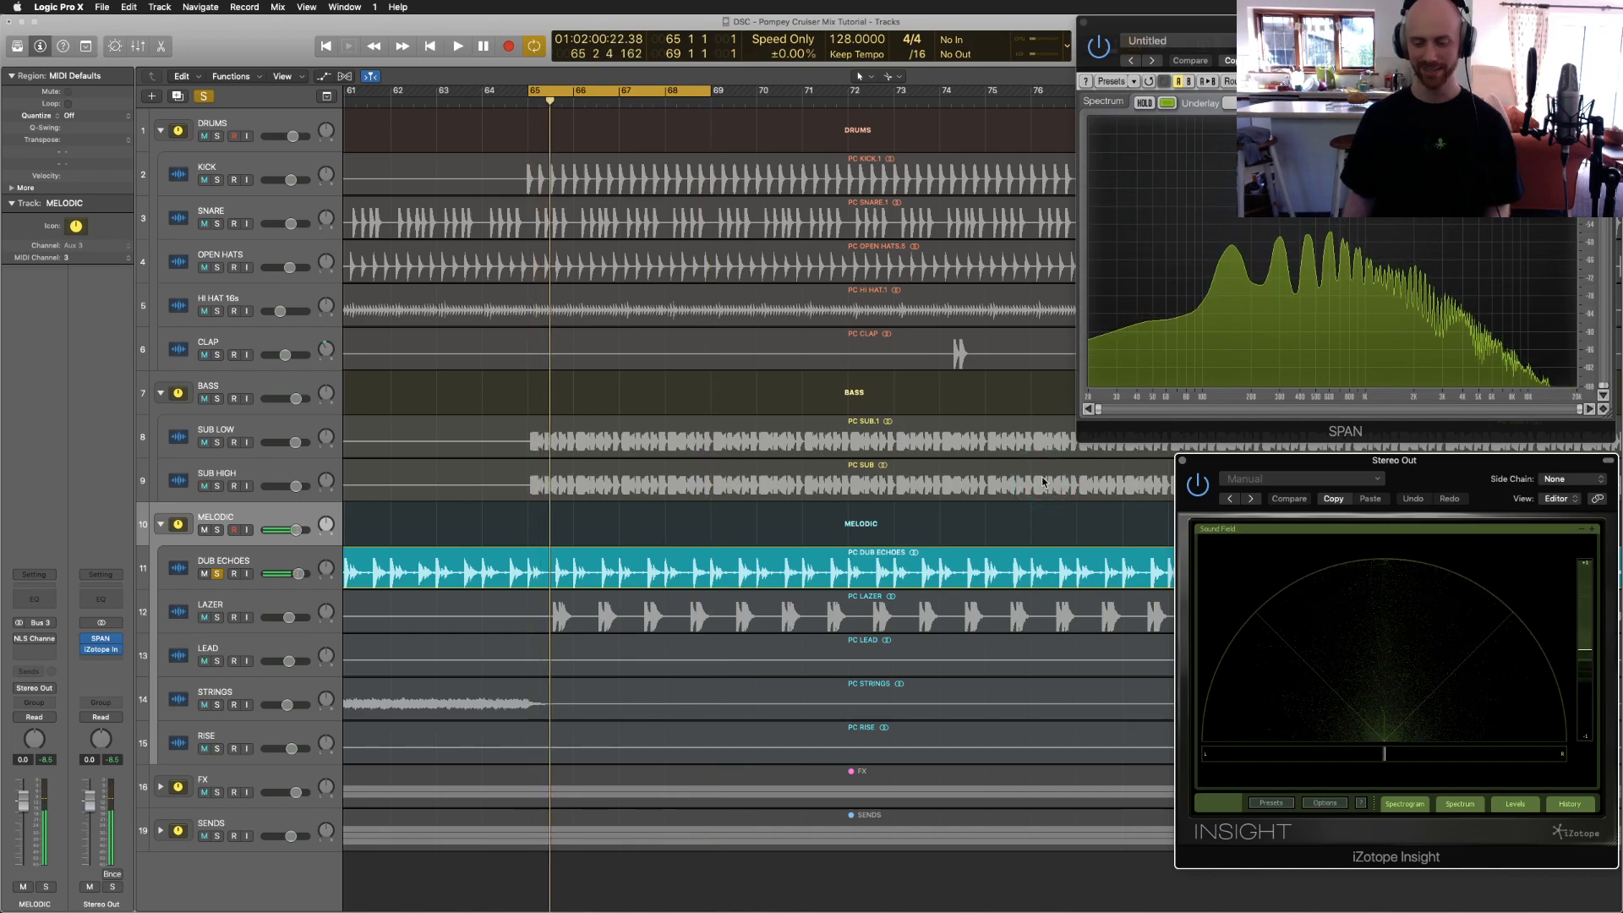
left_click(1181, 461)
left_click(191, 563)
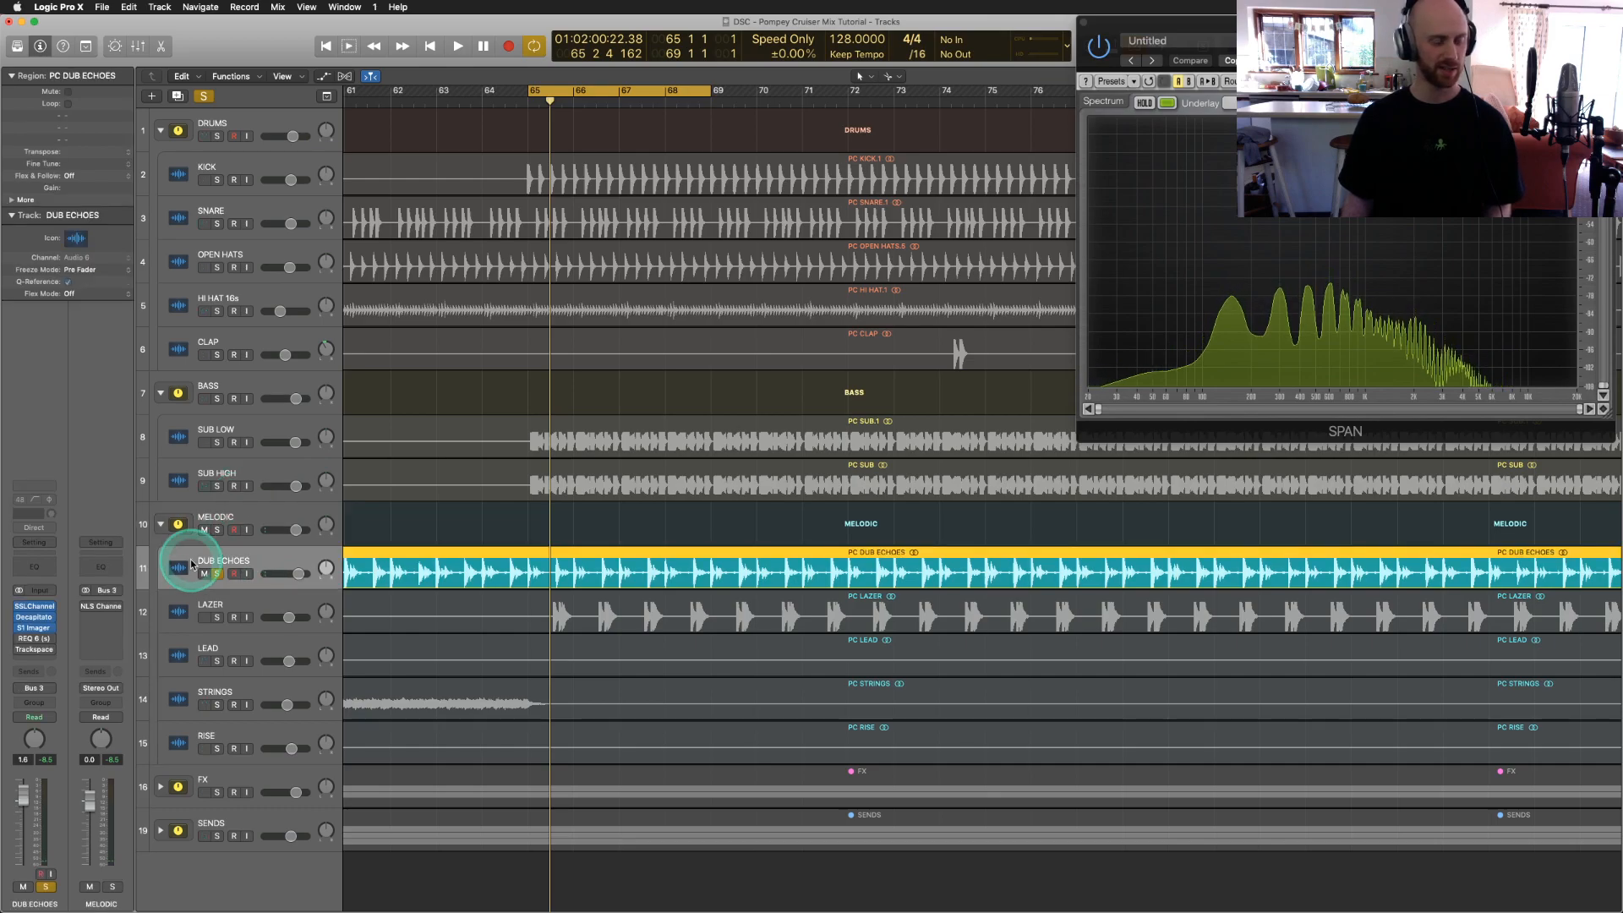
Step: Audition the REQ 6 EQ on DUB ECHOES over the loop, close it and switch it back on
left_click(34, 640)
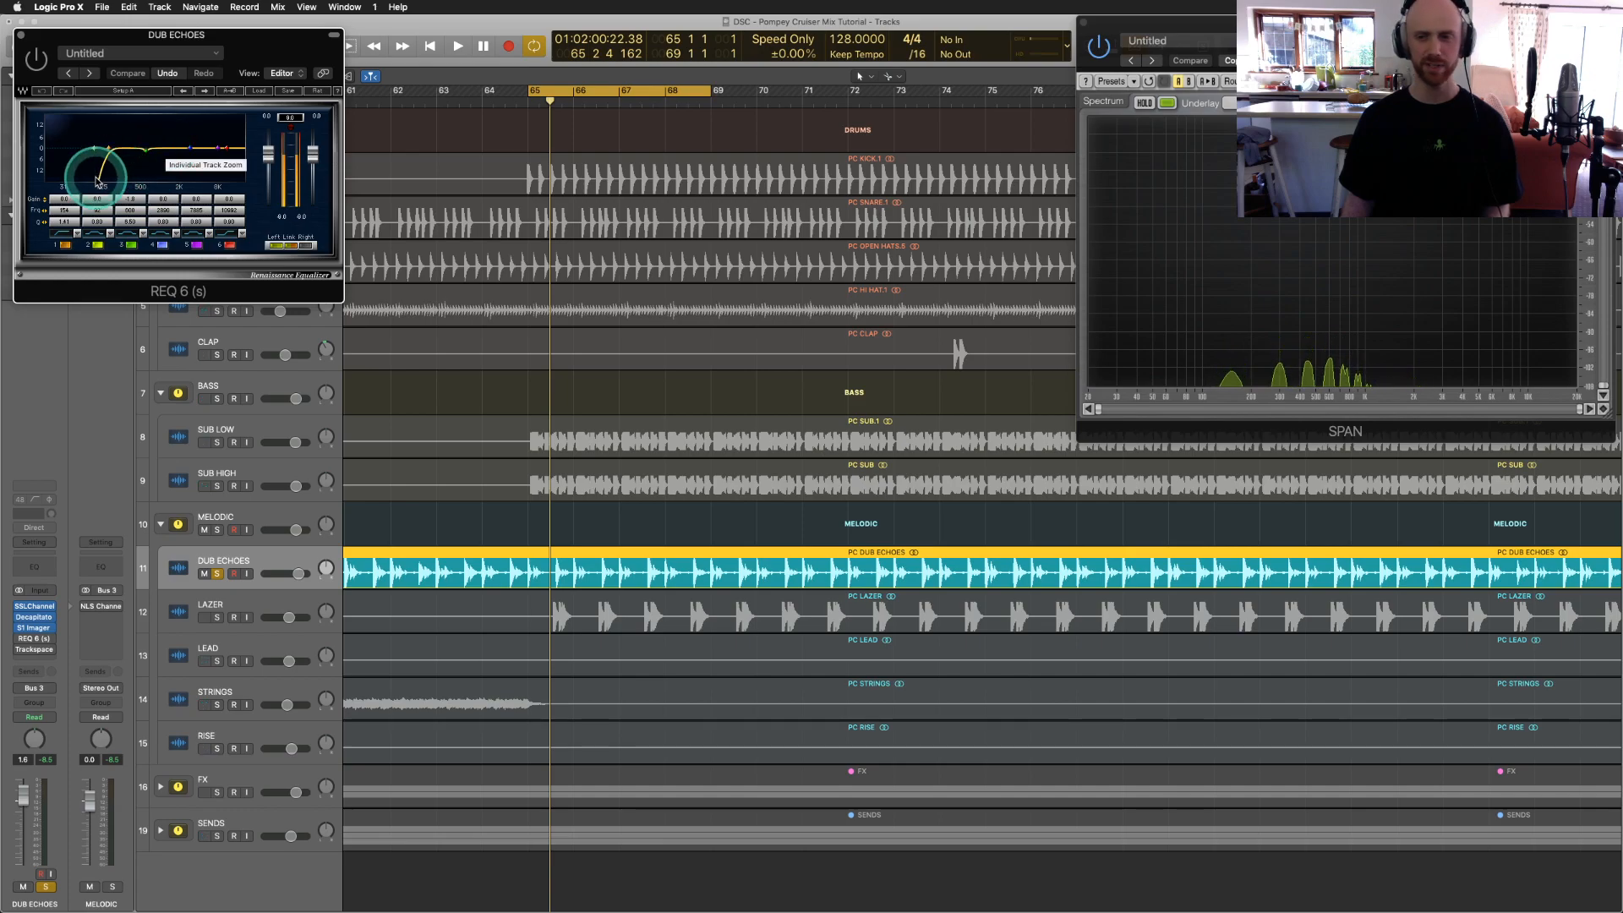
key("space")
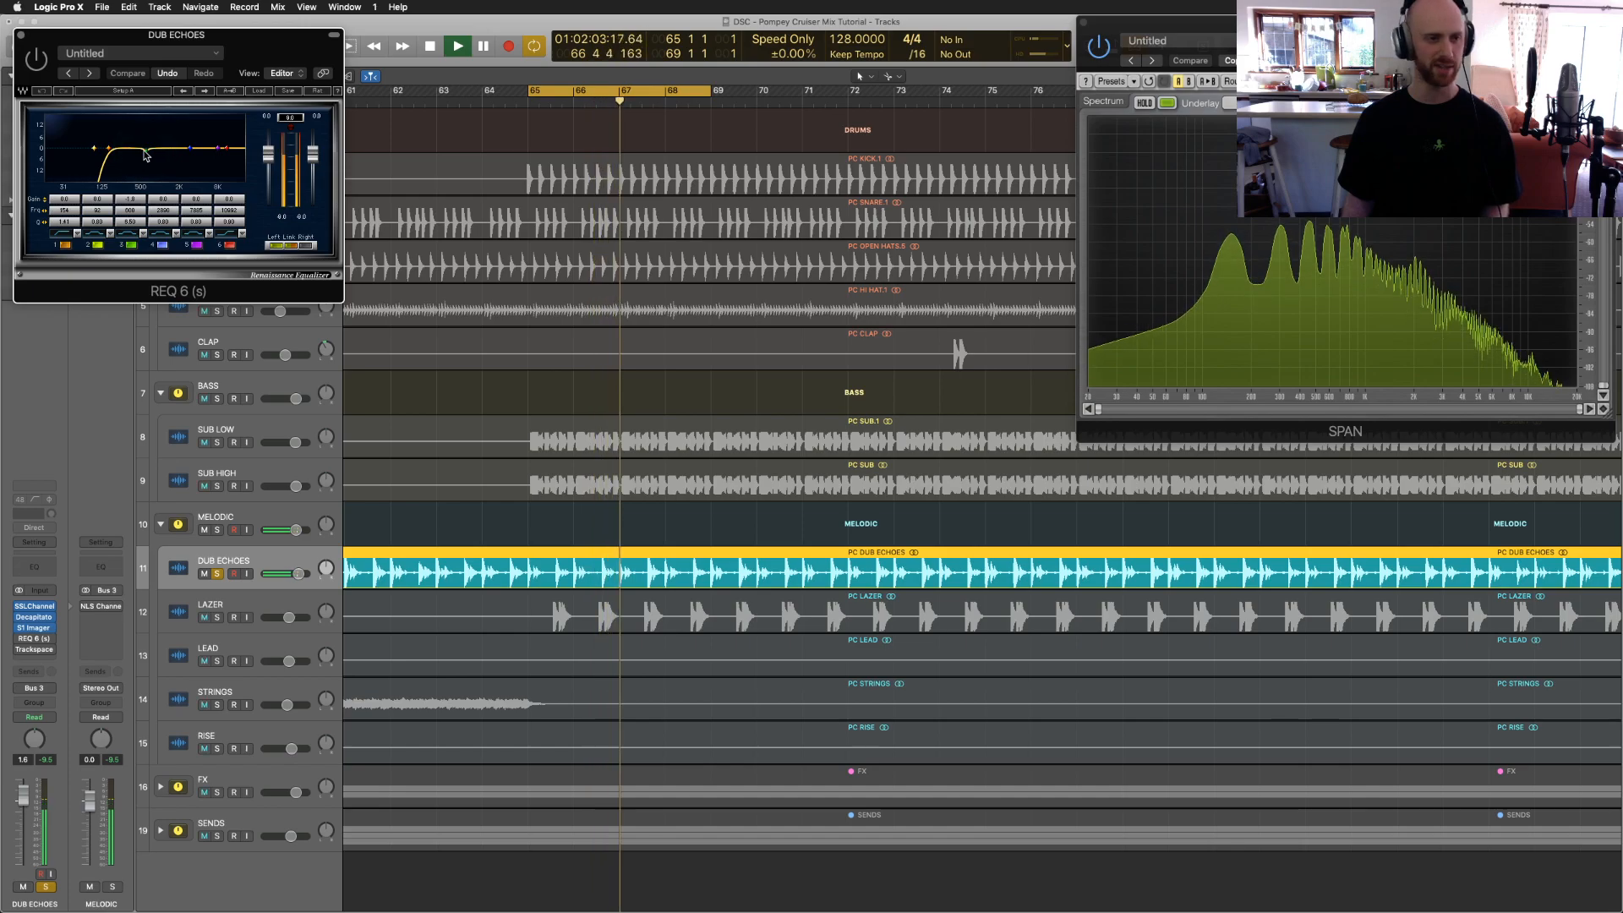
left_click(22, 40)
left_click(21, 640)
key("space")
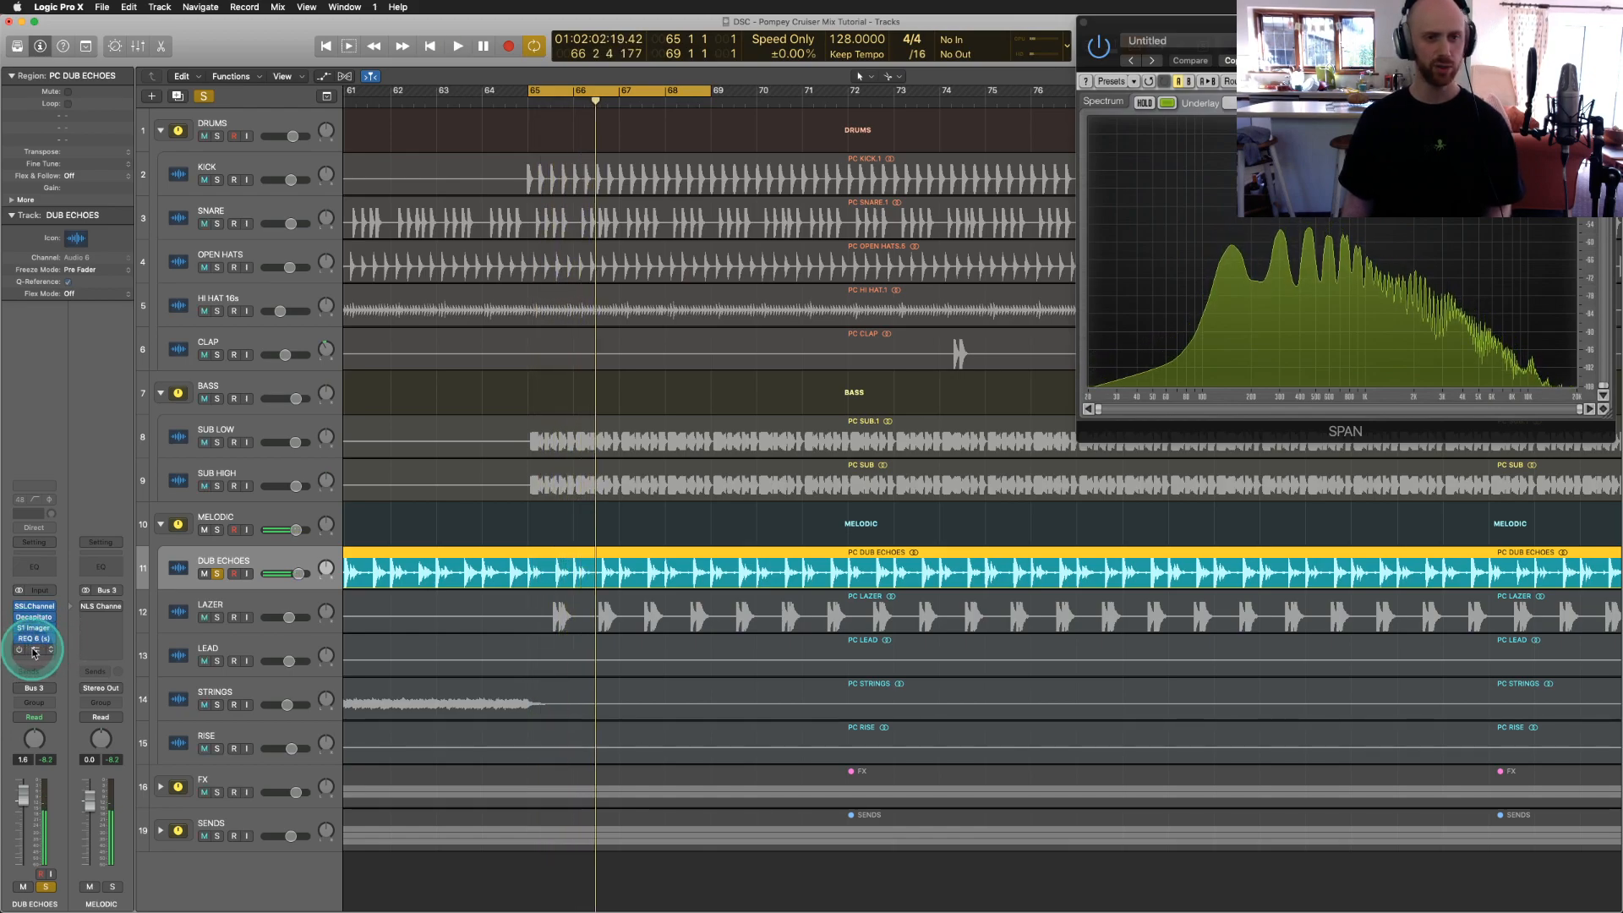
left_click(34, 651)
Step: Move the DUB ECHOES Trackspacer 2.5 window down to the lower right of the Tracks area
left_click_drag(254, 45, 313, 77)
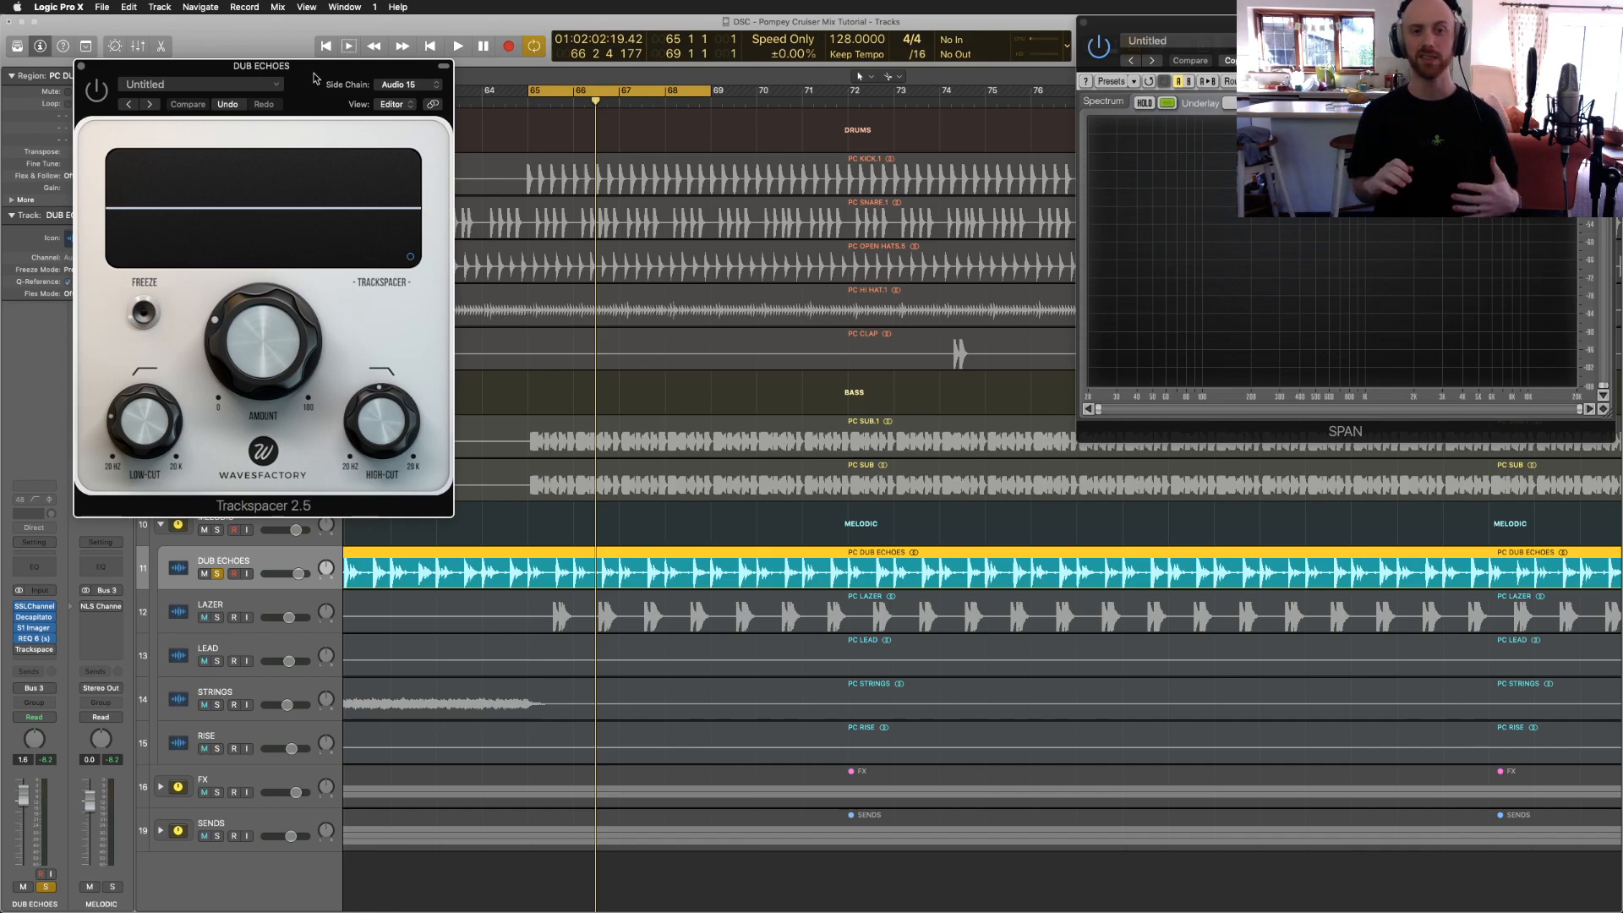
left_click_drag(305, 78, 1144, 355)
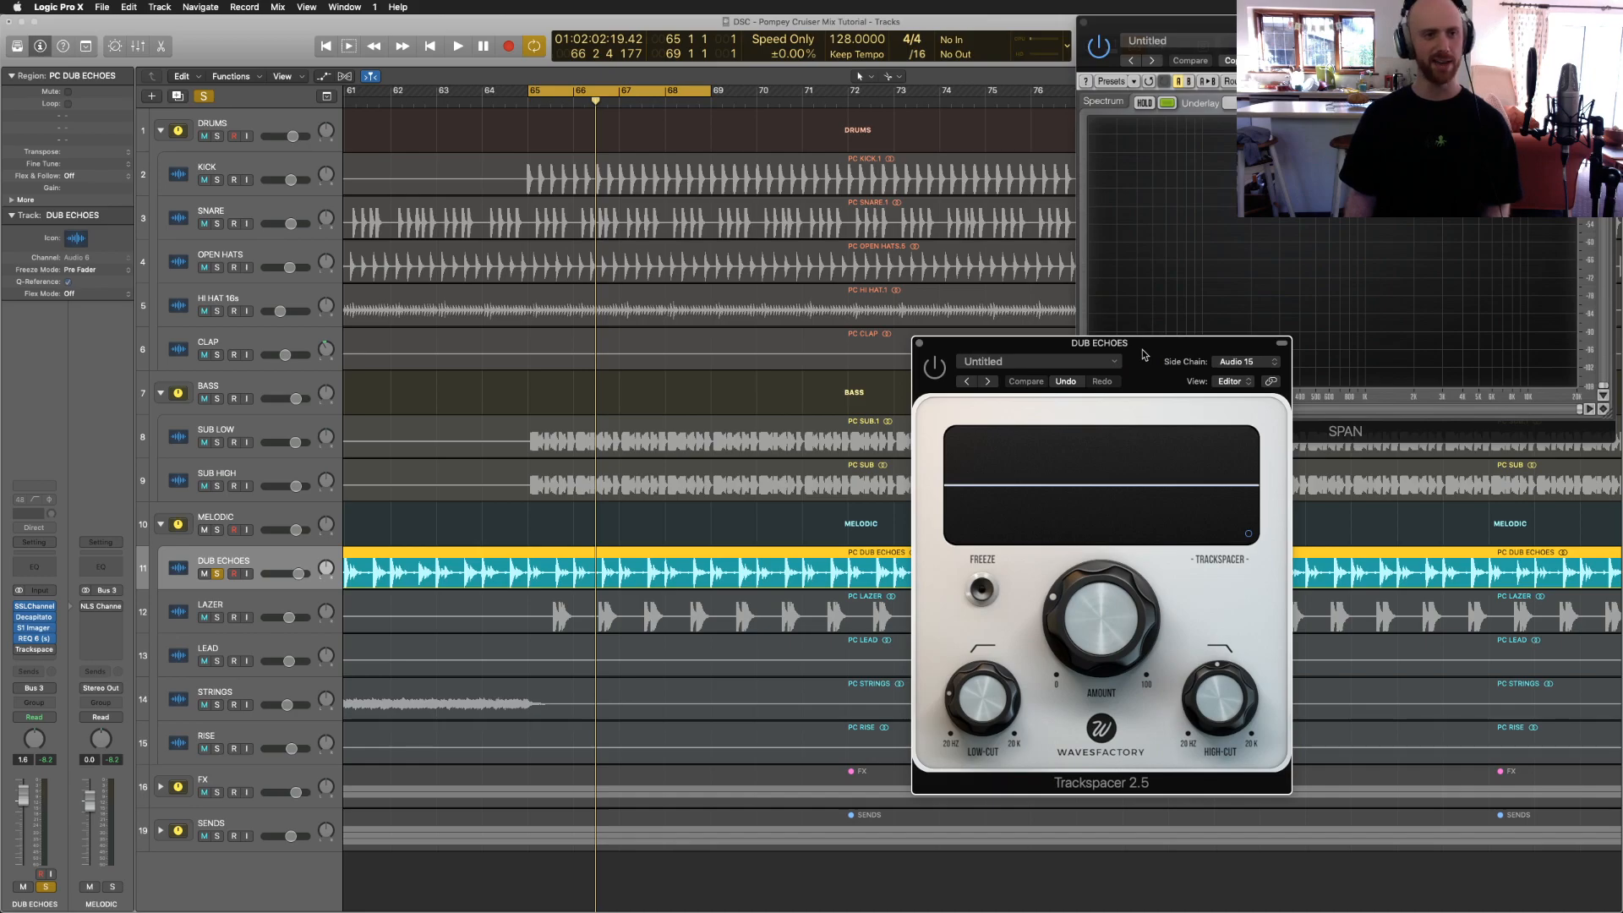
Step: Solo SNARE and switch on Dub Echoes' Trackspacer during playback
left_click(218, 224)
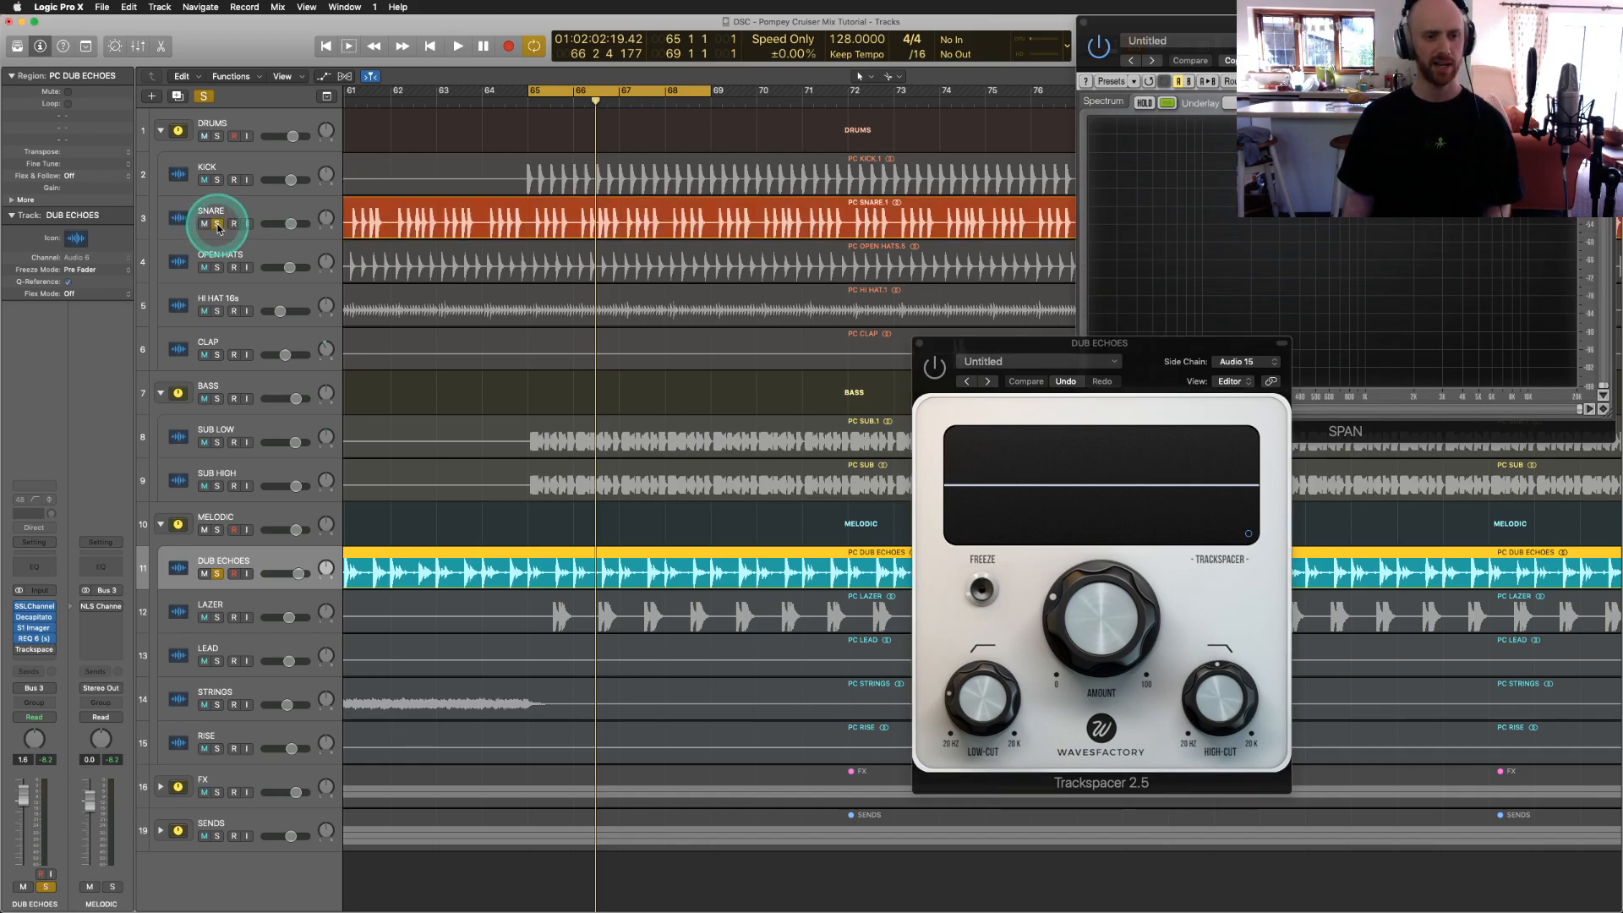
left_click(1208, 514)
key("space")
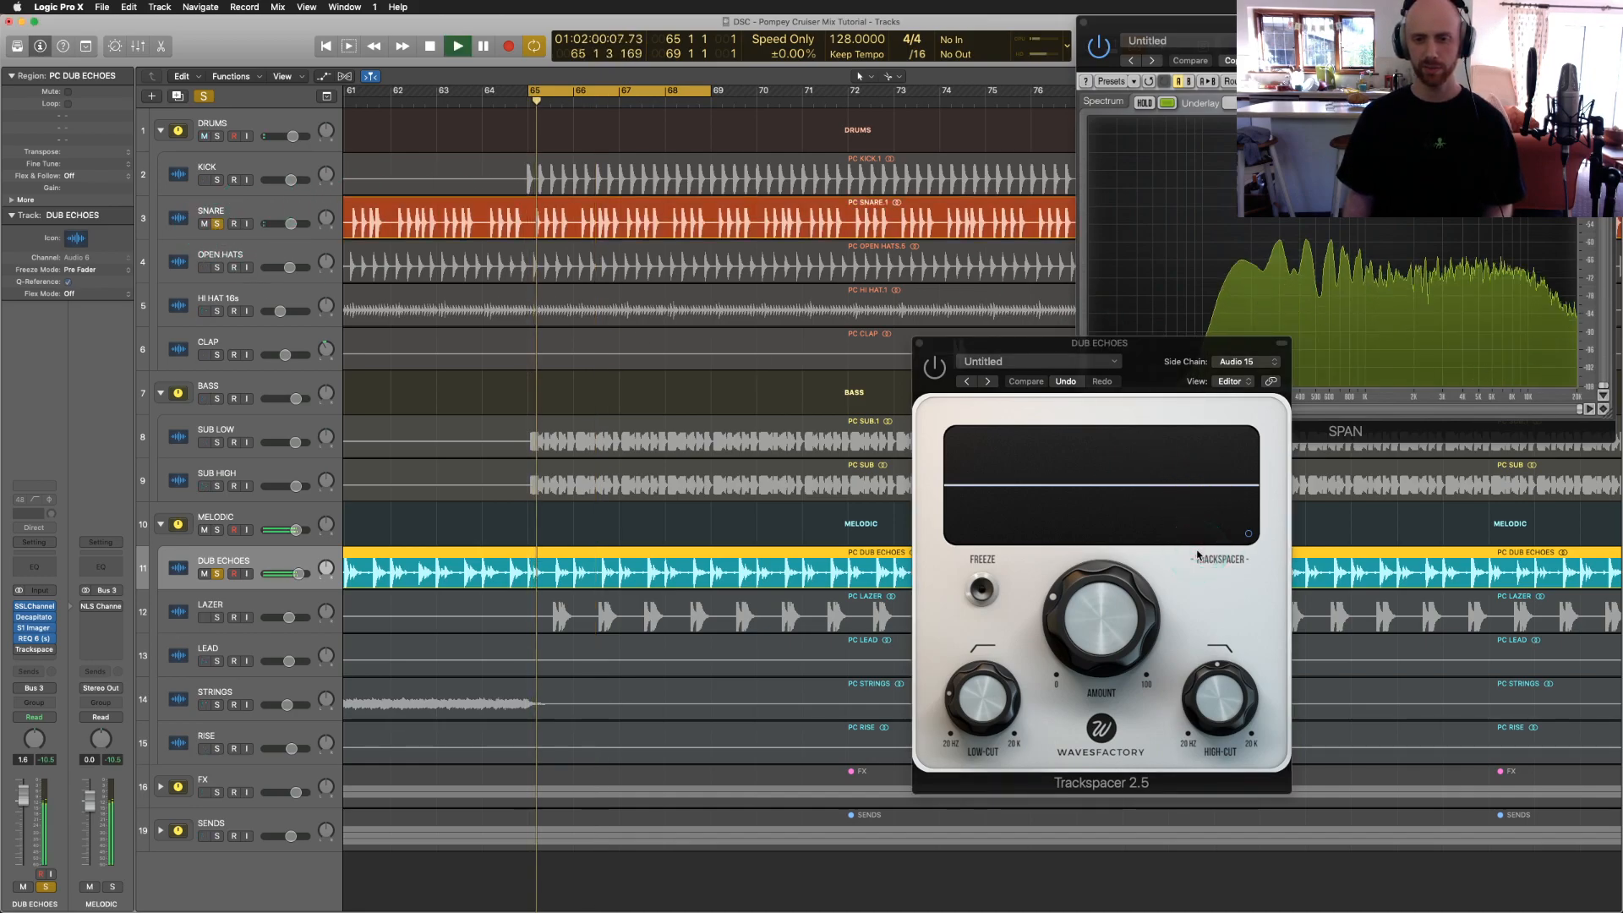
left_click(941, 372)
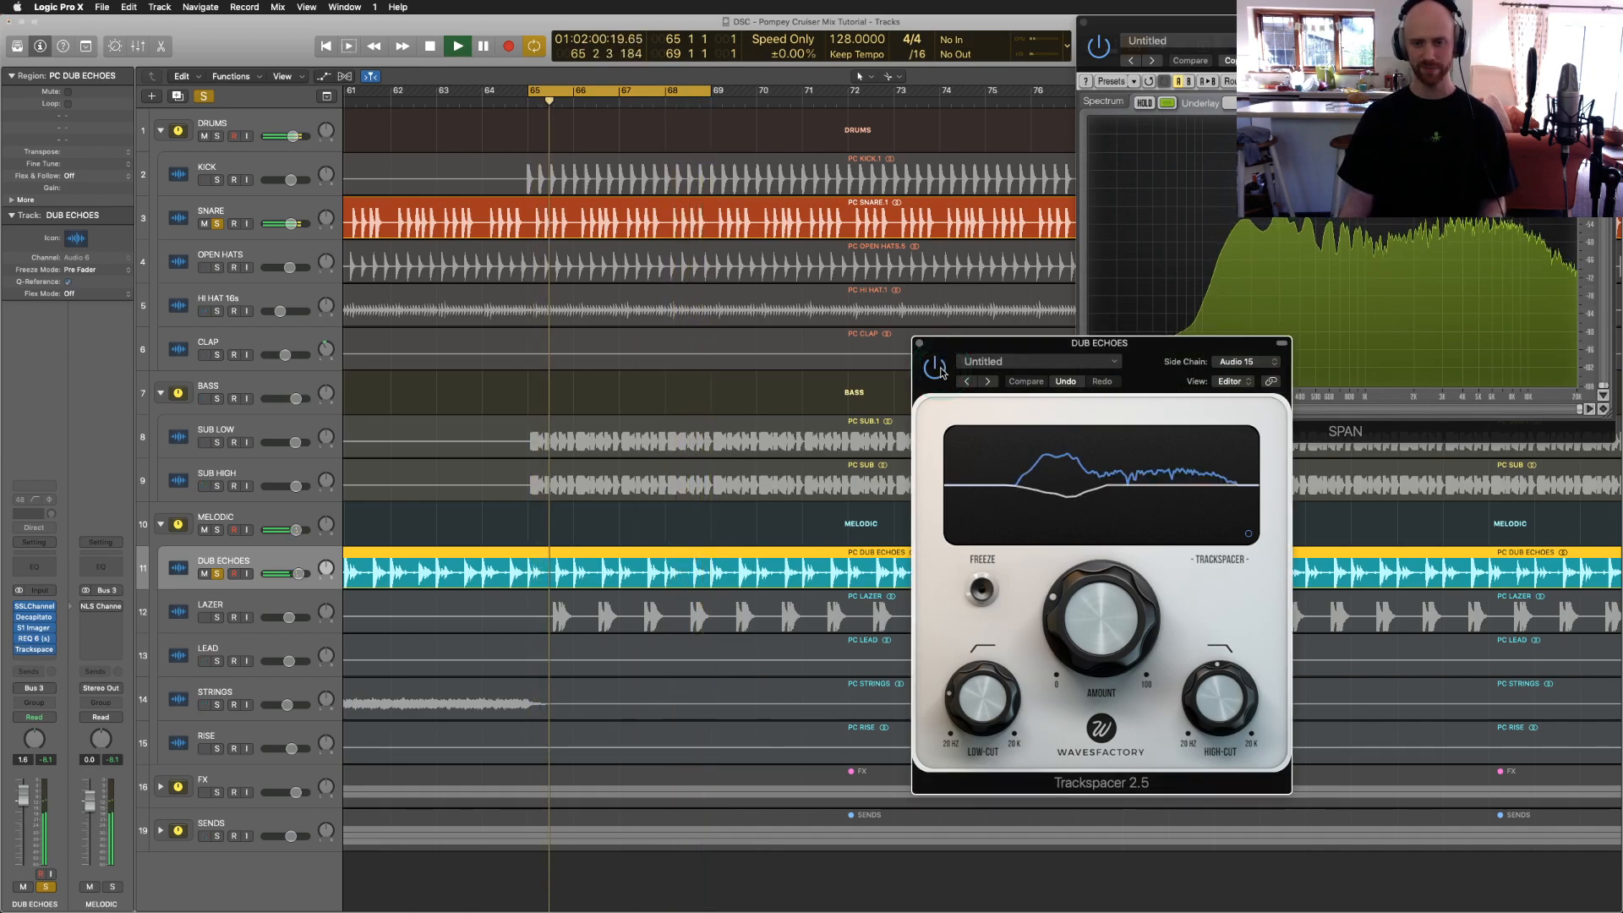
left_click(1066, 507)
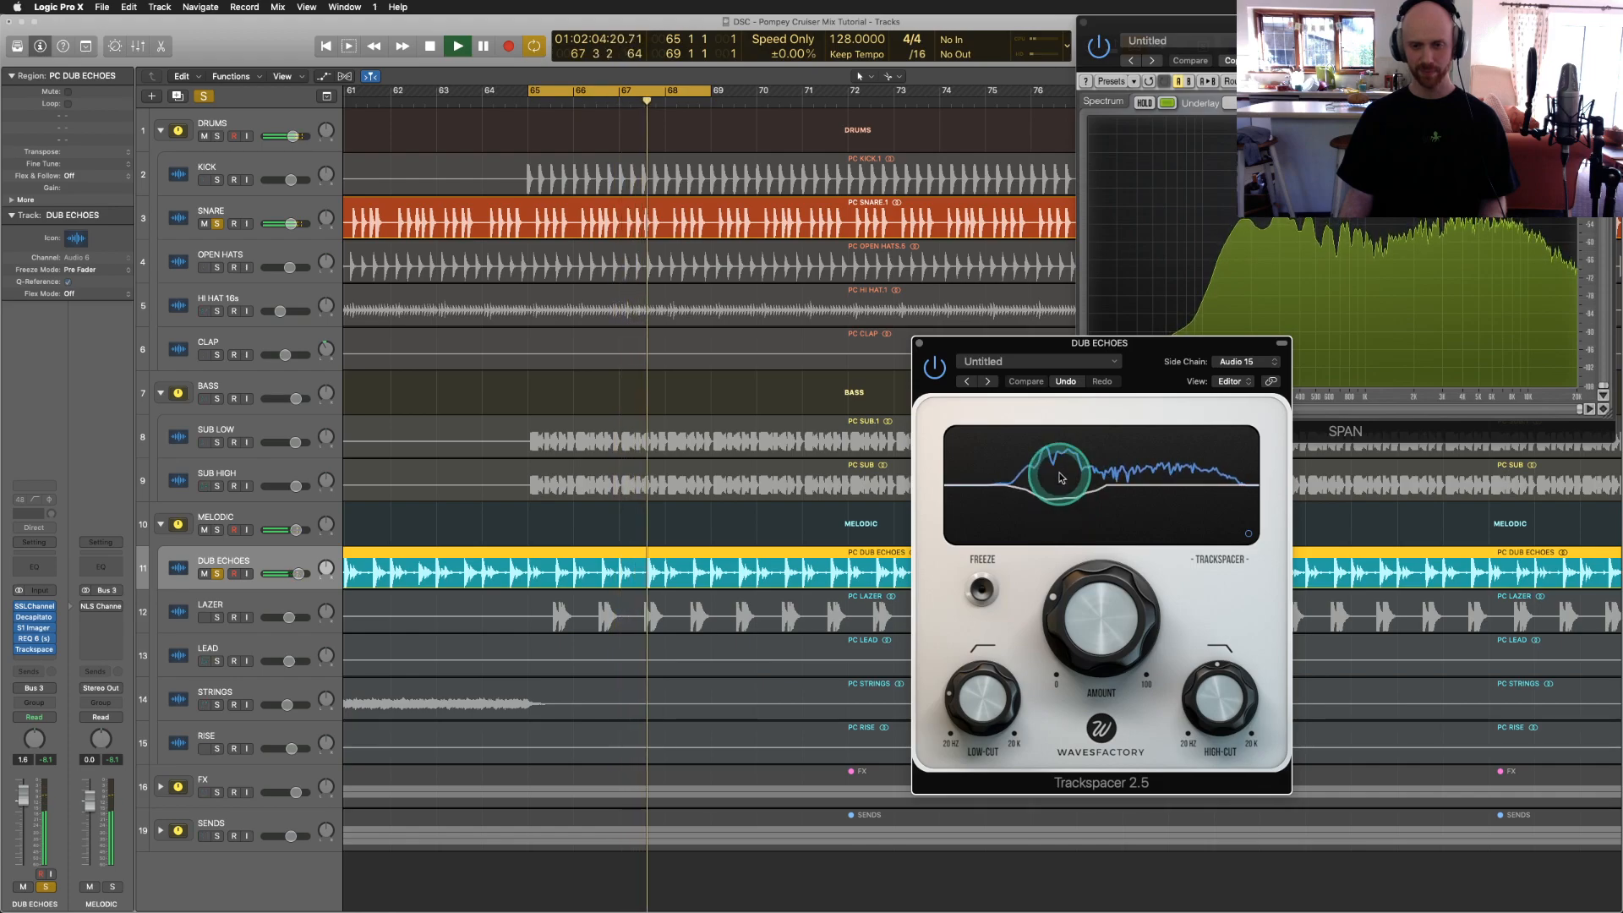
Step: Replay the loop to hear the echoes duck under the snare, then stop
key("space")
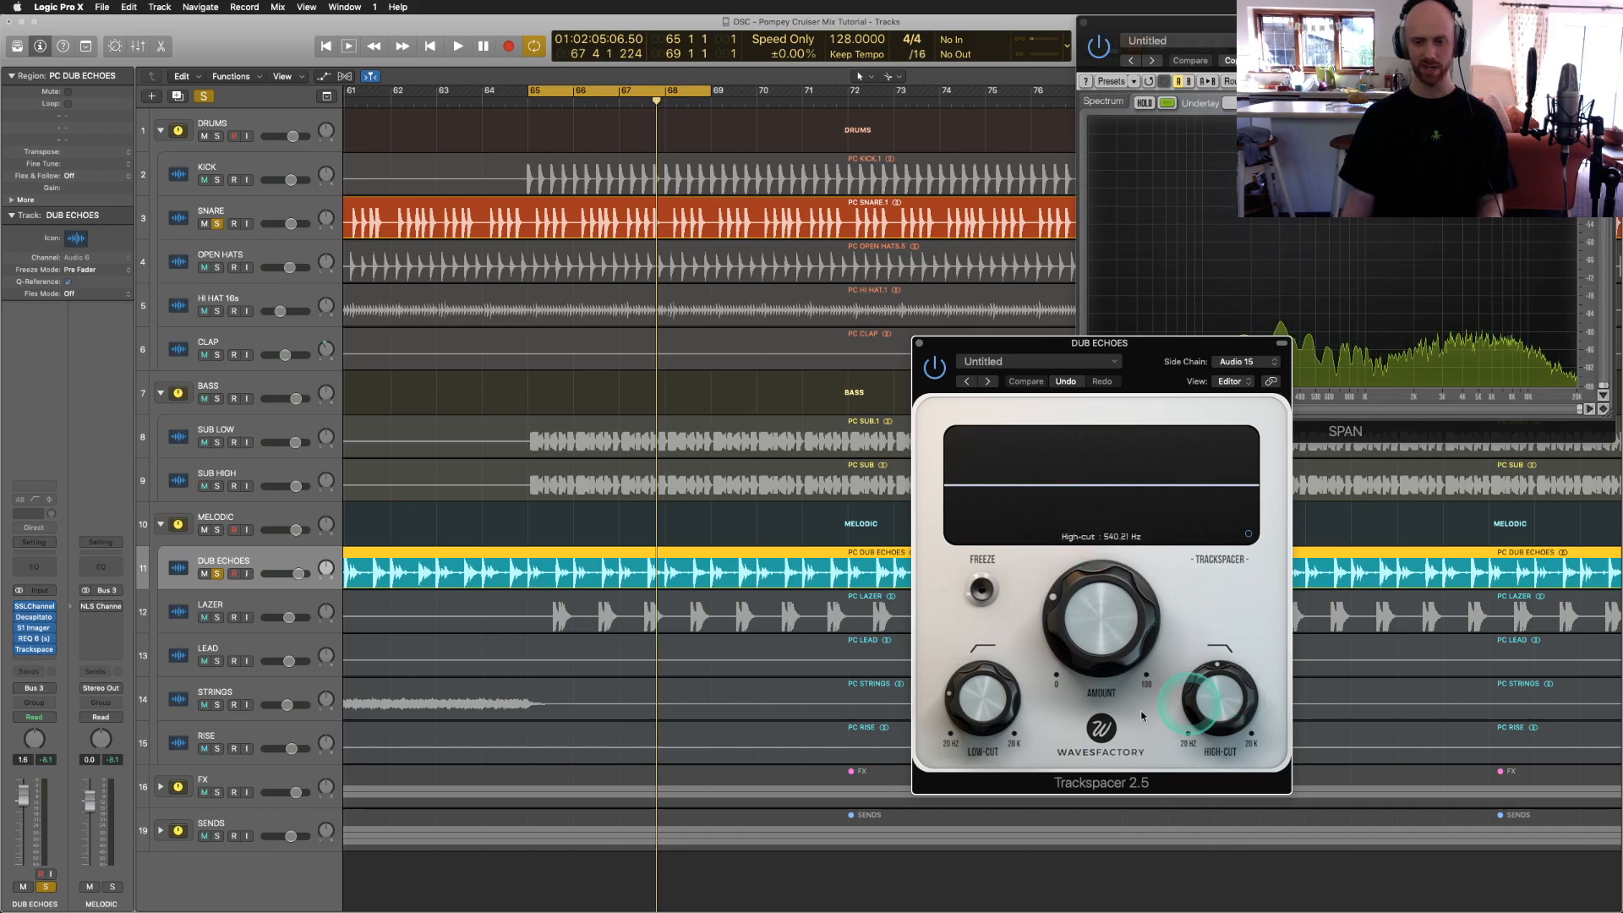
mouse_move(970, 727)
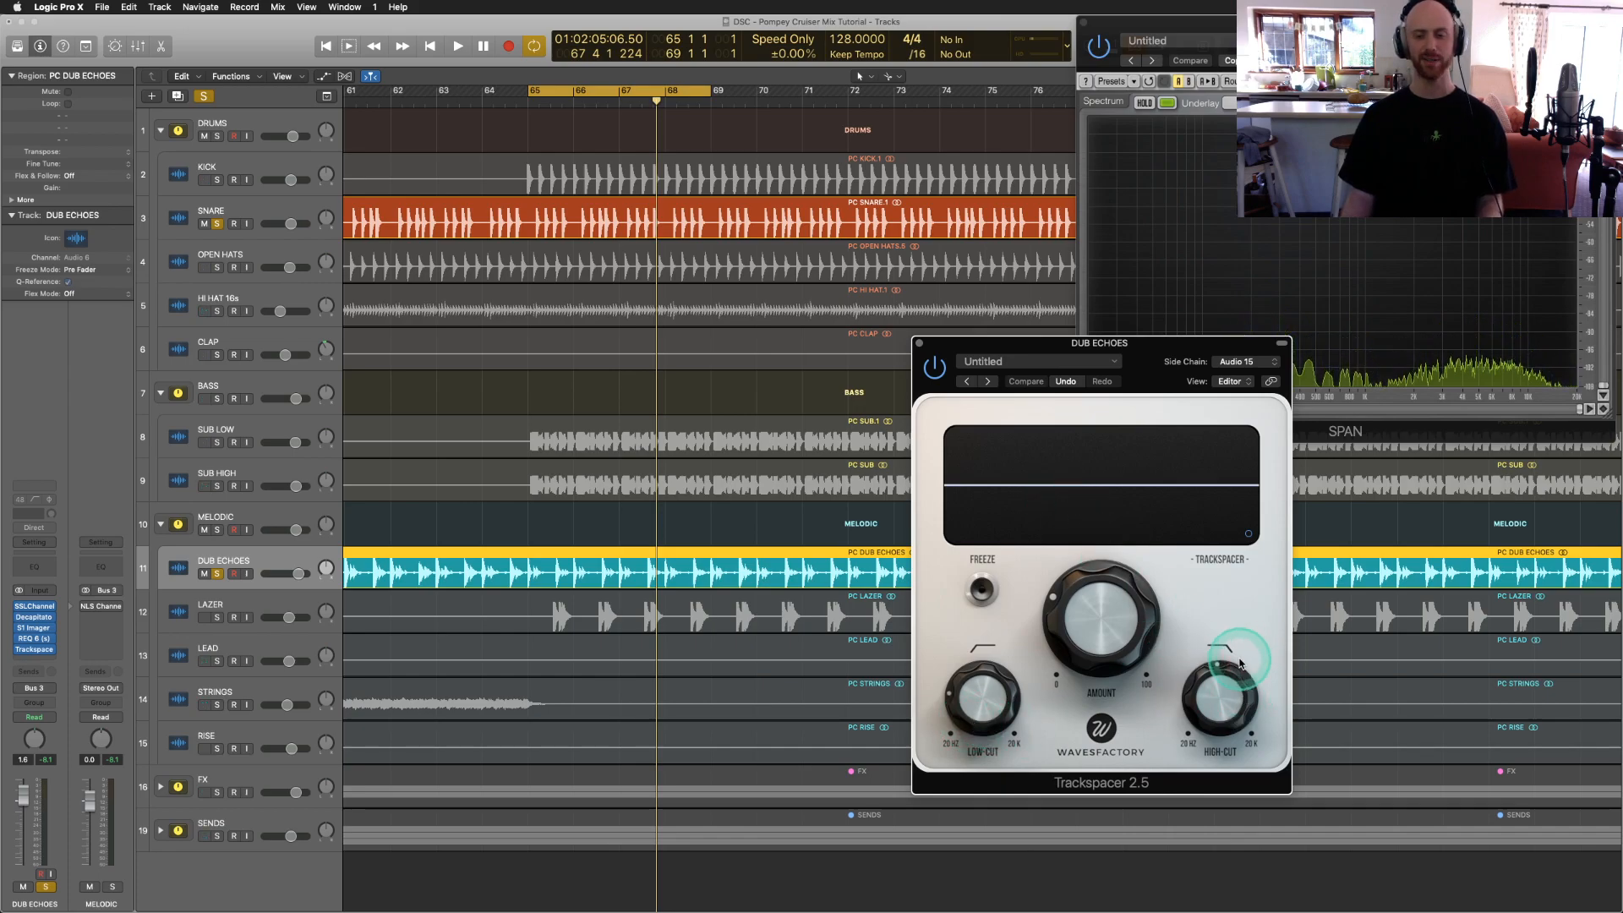
key("space")
mouse_move(1204, 652)
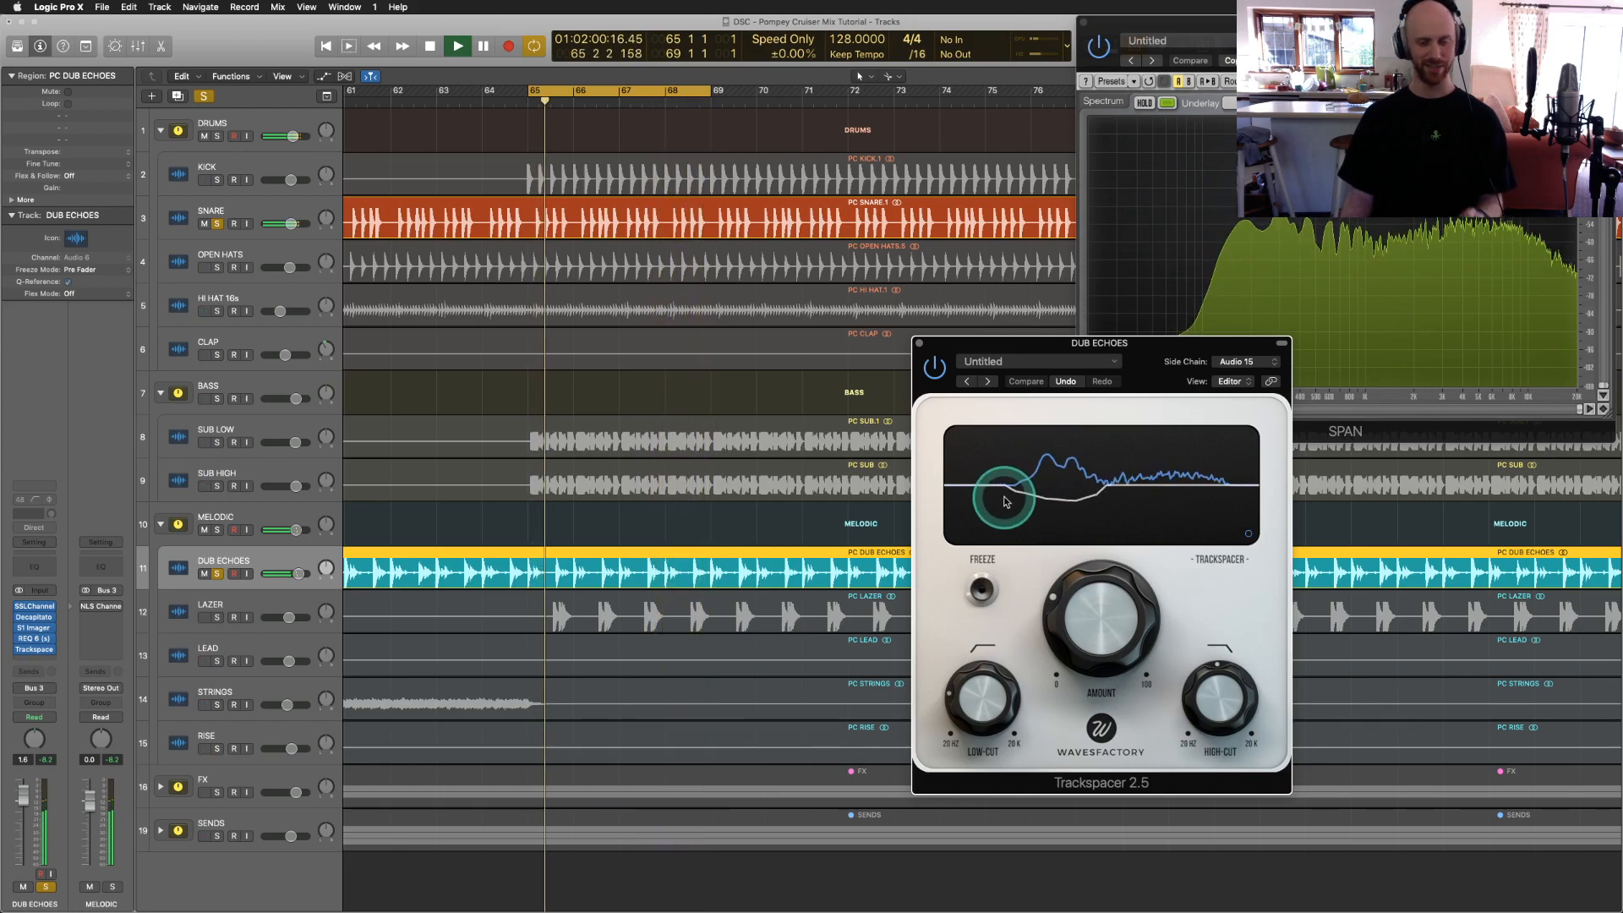
key("space")
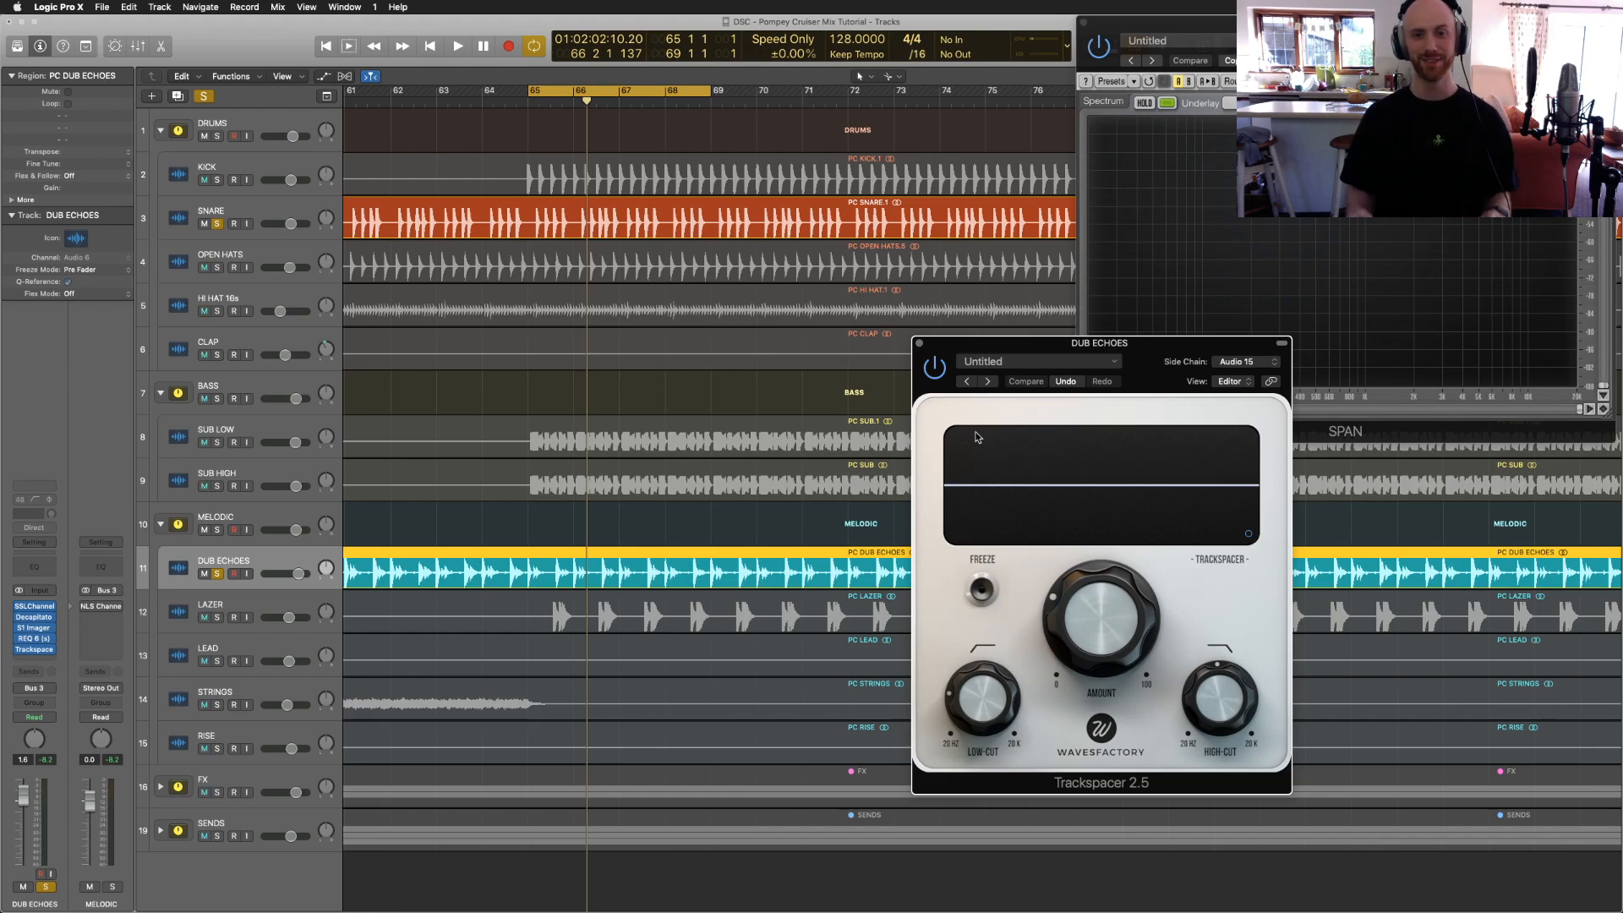
Step: Close Trackspacer, solo the DRUMS and BASS folders, and start playback
left_click(919, 344)
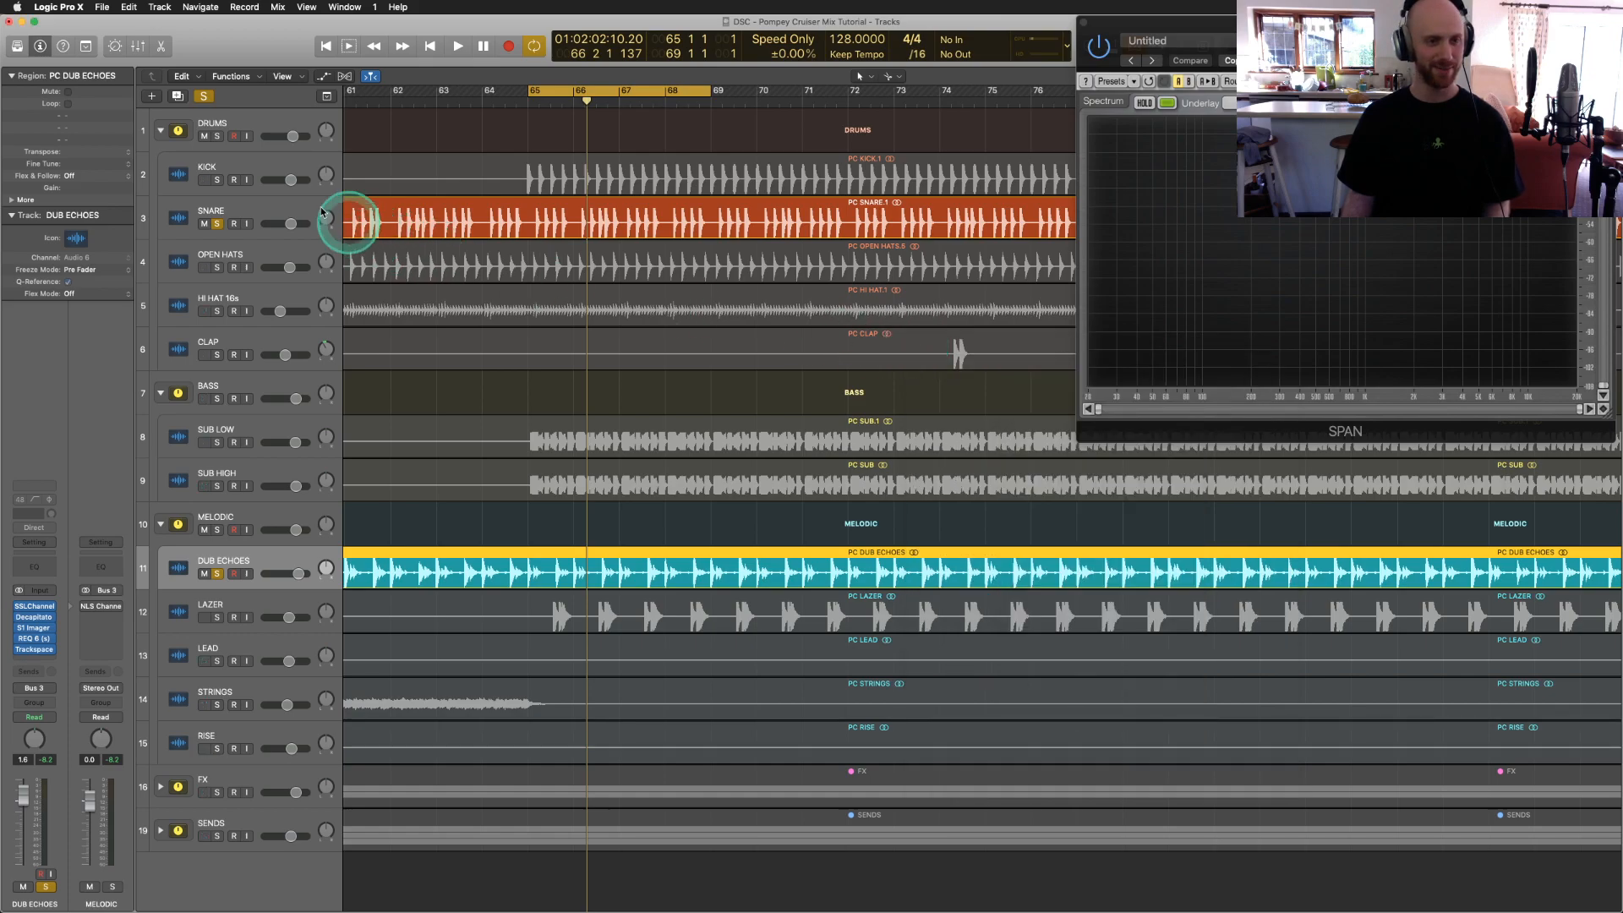
left_click(218, 137)
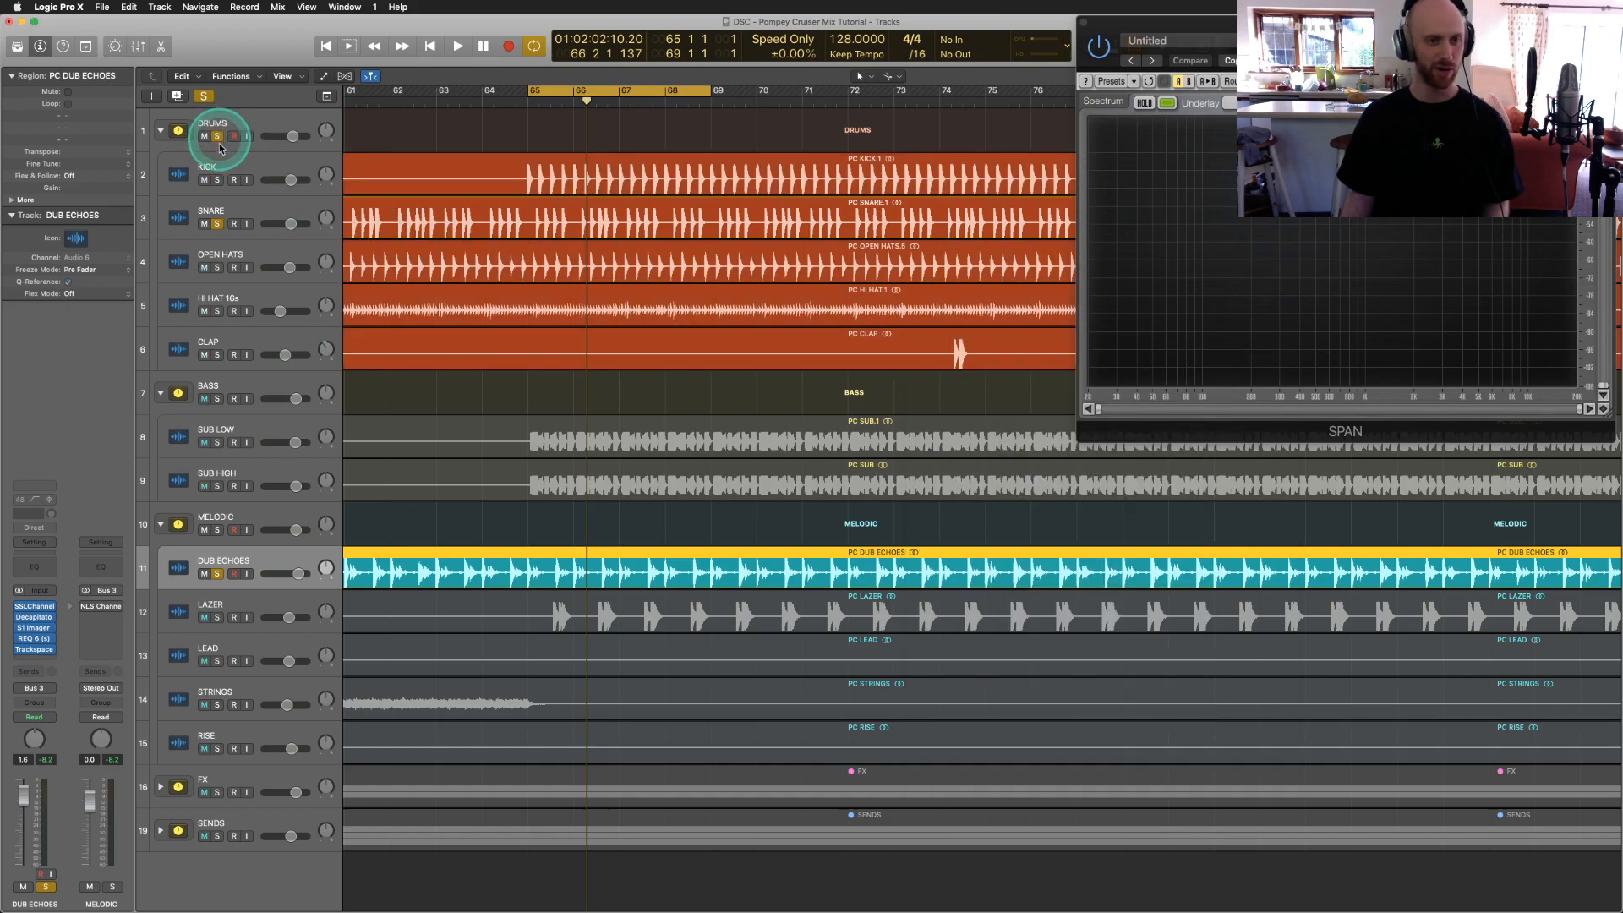
left_click(217, 399)
key("space")
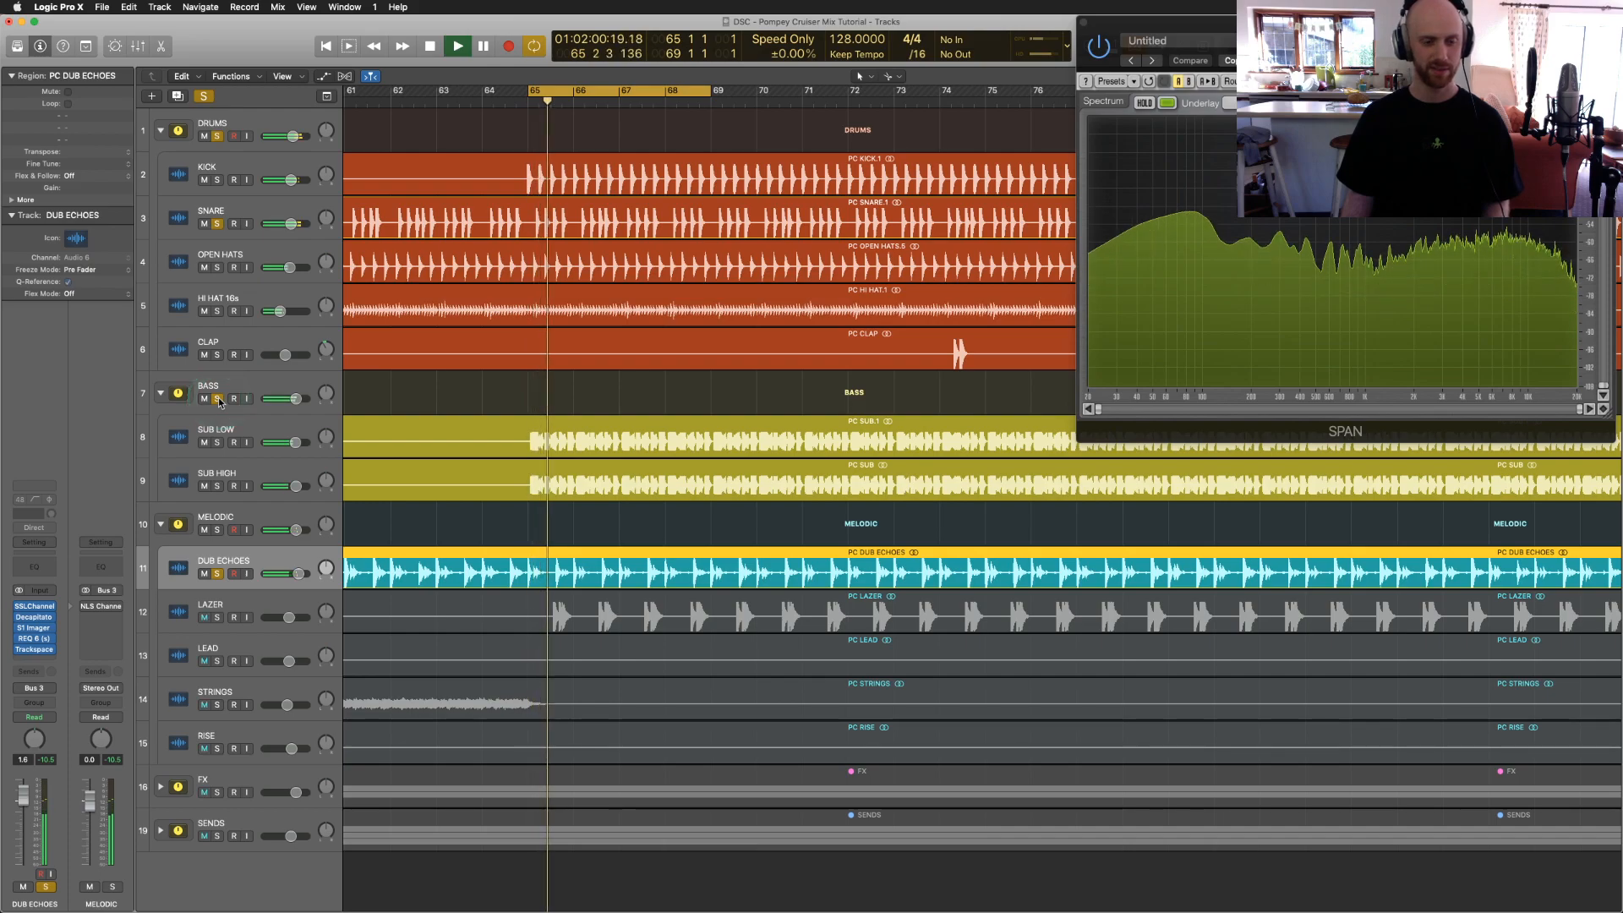
Step: Bypass the Dub Echoes inserts, including SSLChannel, to hear it dry
left_click(202, 574)
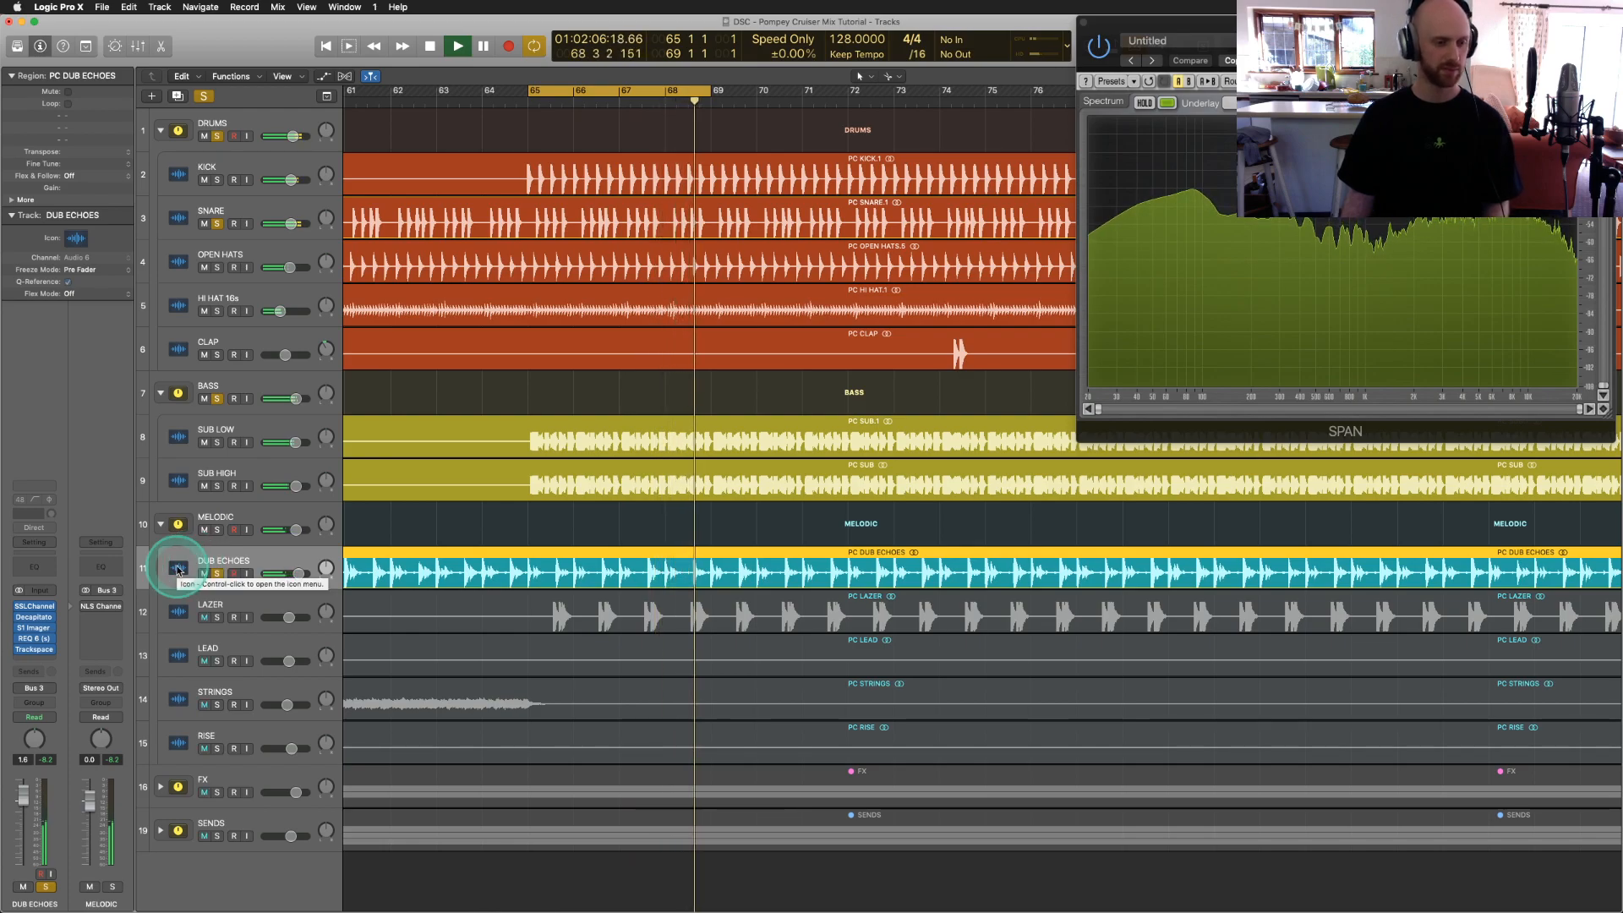
left_click(19, 639)
left_click(19, 628)
left_click(18, 617)
left_click(19, 606)
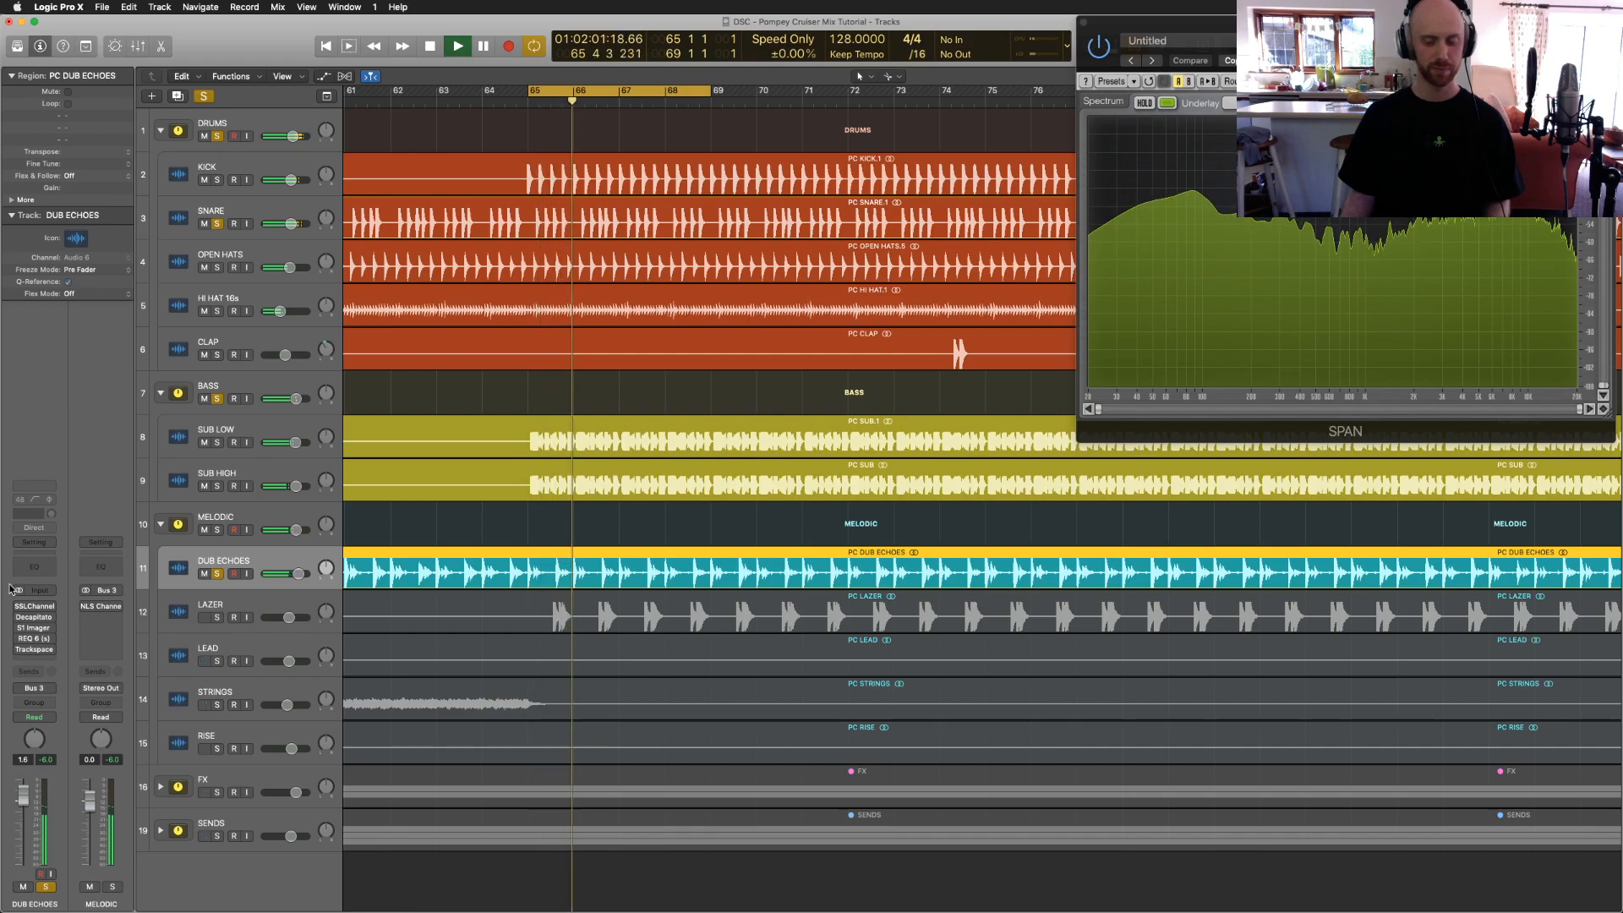
Step: Re-enable SSLChannel, Decapitator, the other inserts and Trackspacer on Dub Echoes, then stop
left_click(16, 605)
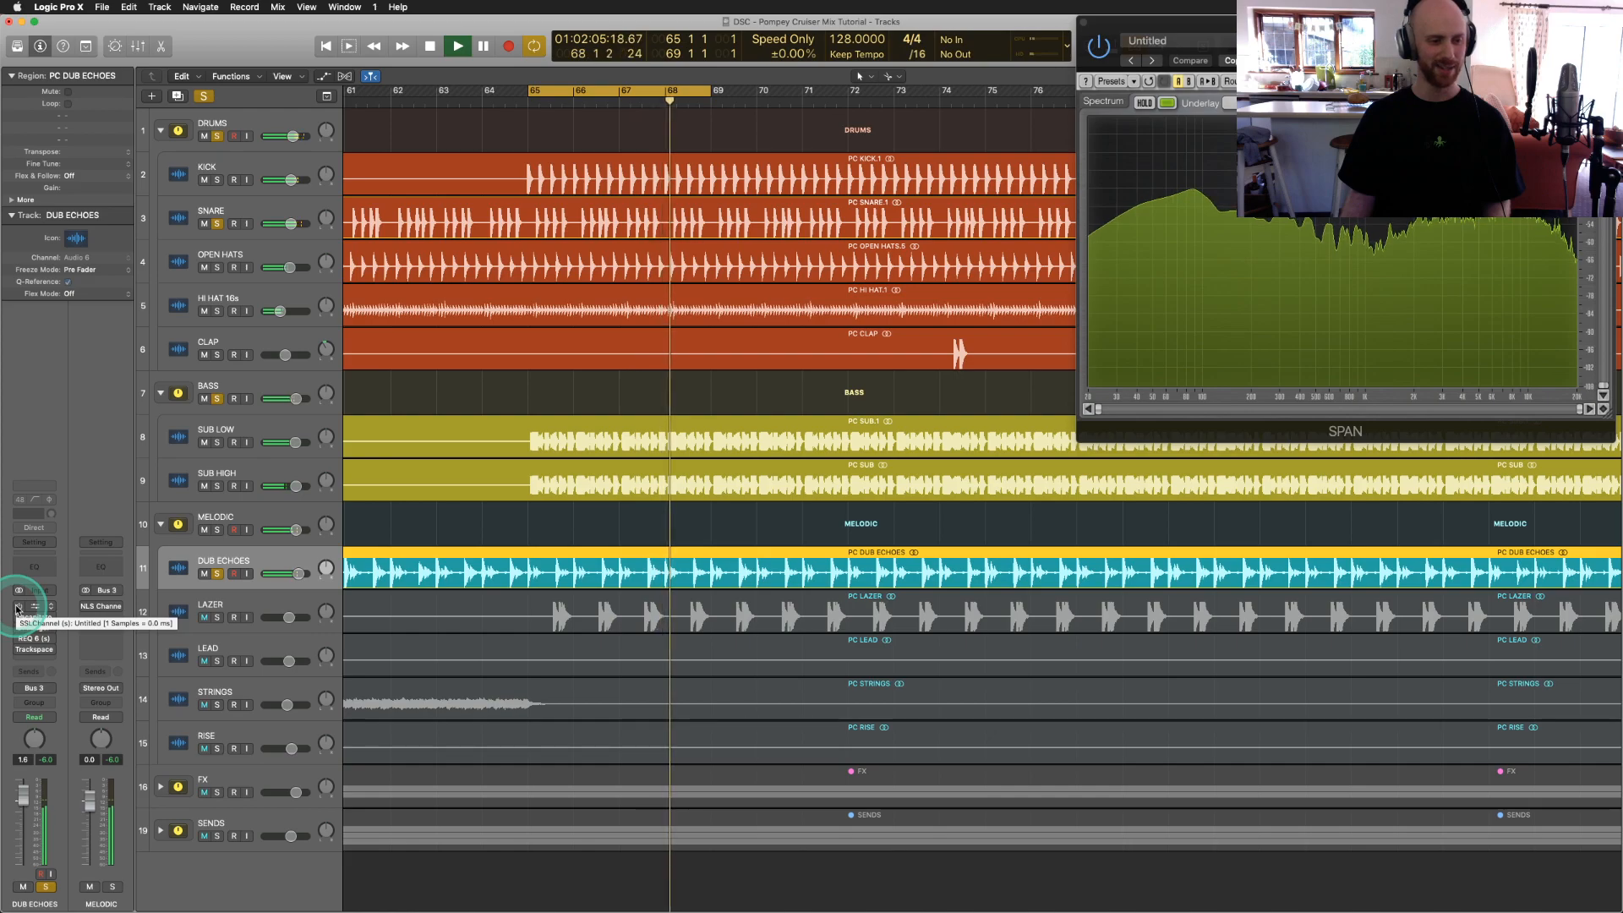
left_click(18, 619)
left_click(19, 640)
left_click(18, 650)
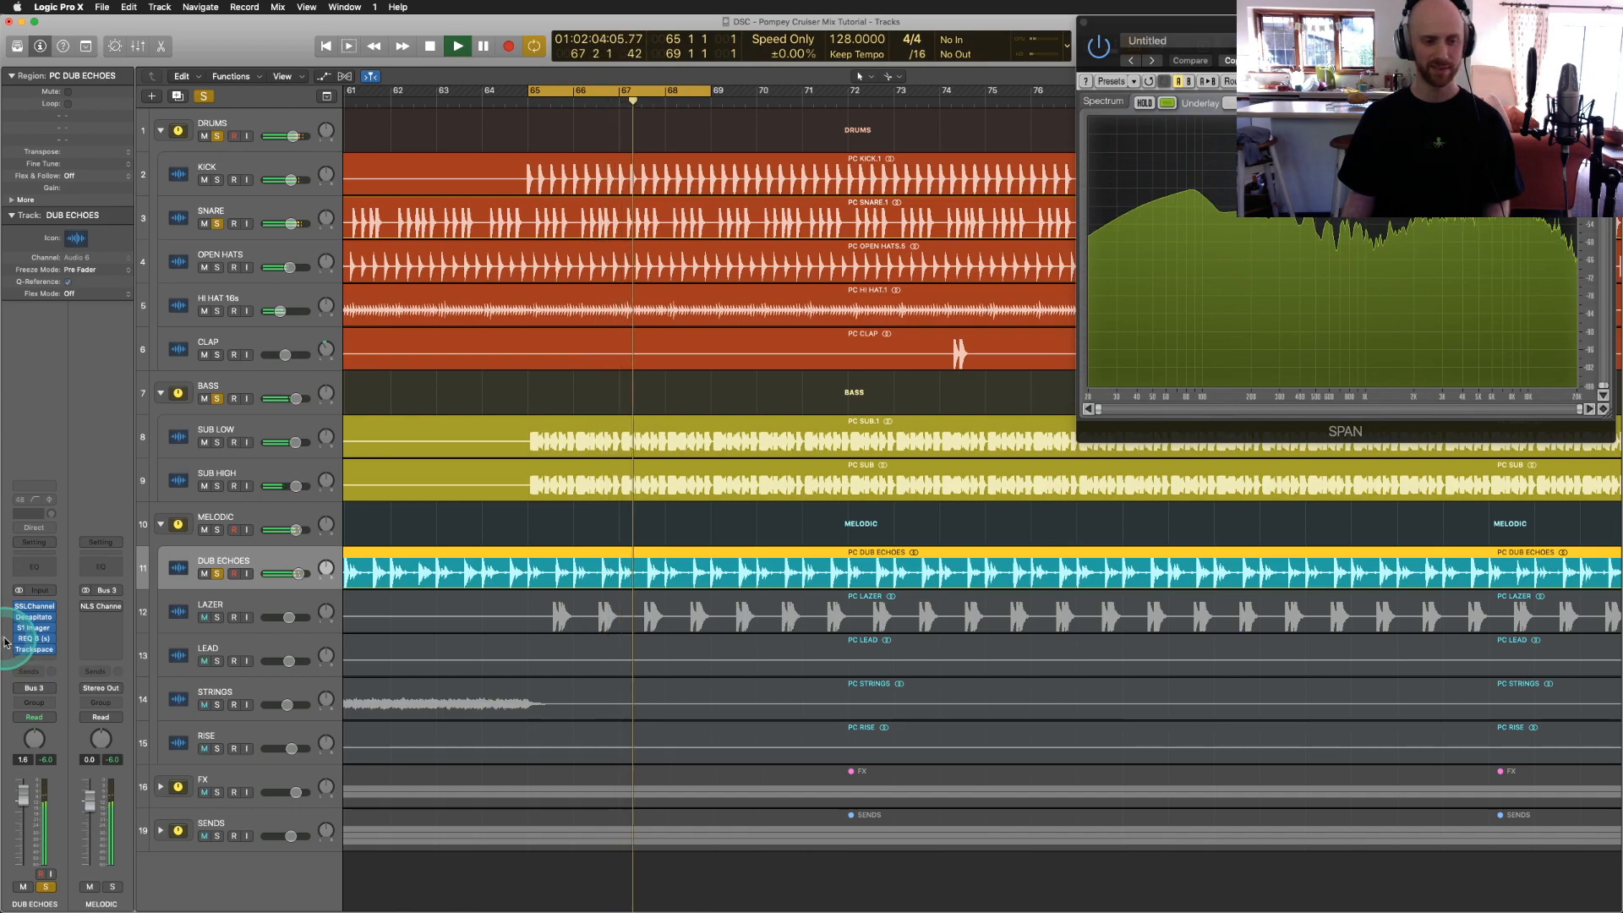
left_click(8, 640)
key("space")
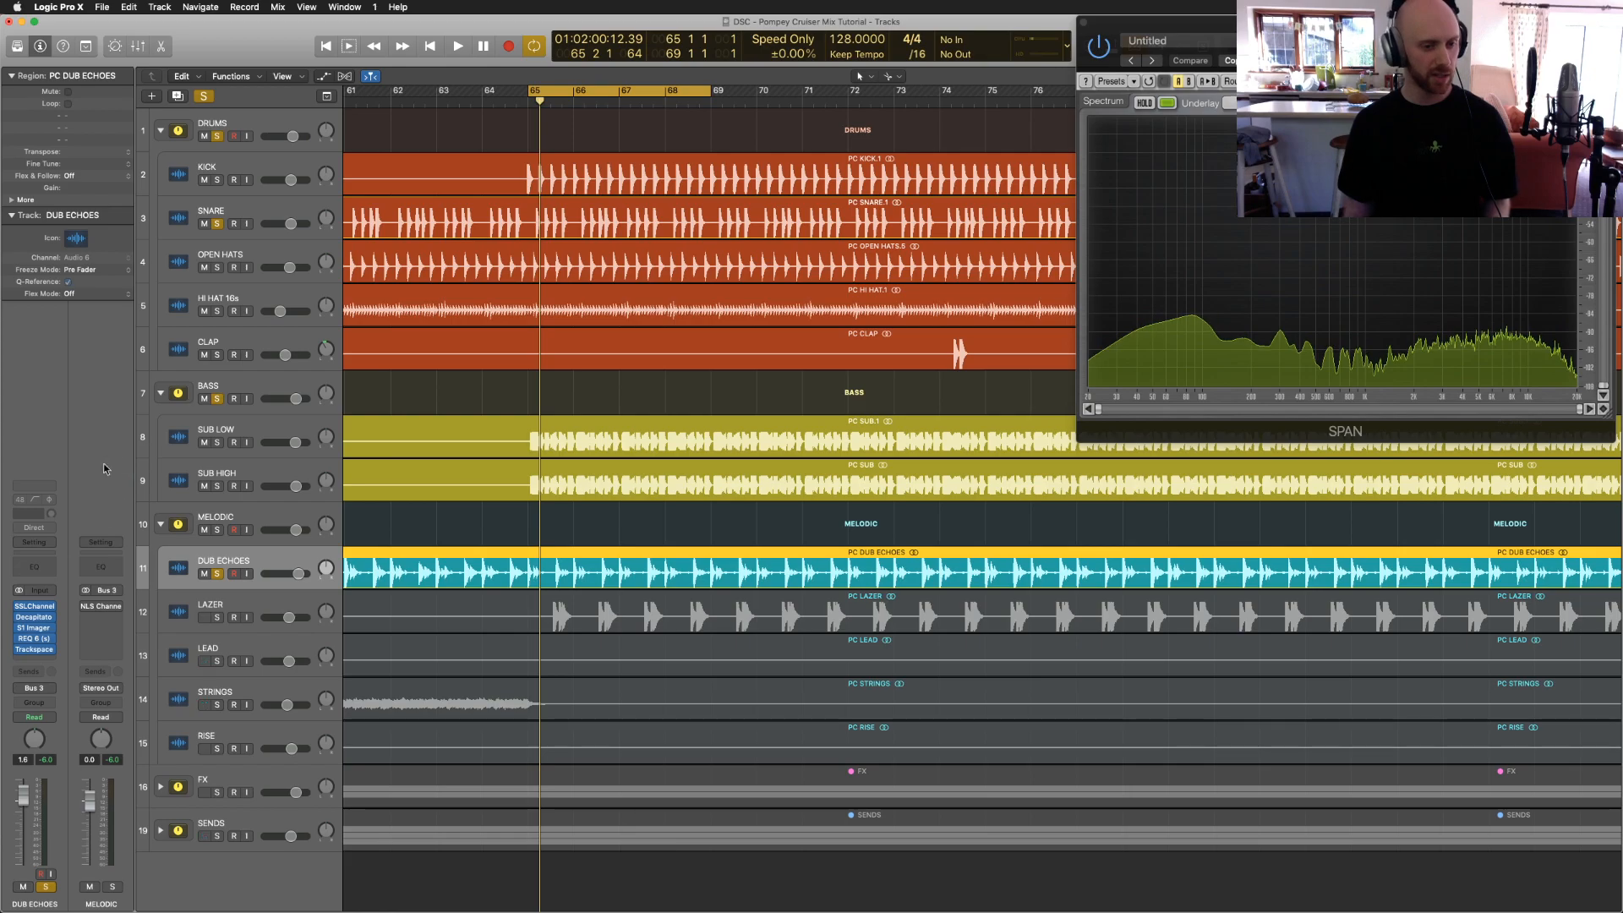
Step: Solo LAZER alone, un-soloing DUB ECHOES, BASS and DRUMS, and play it
left_click(218, 617)
left_click(217, 573)
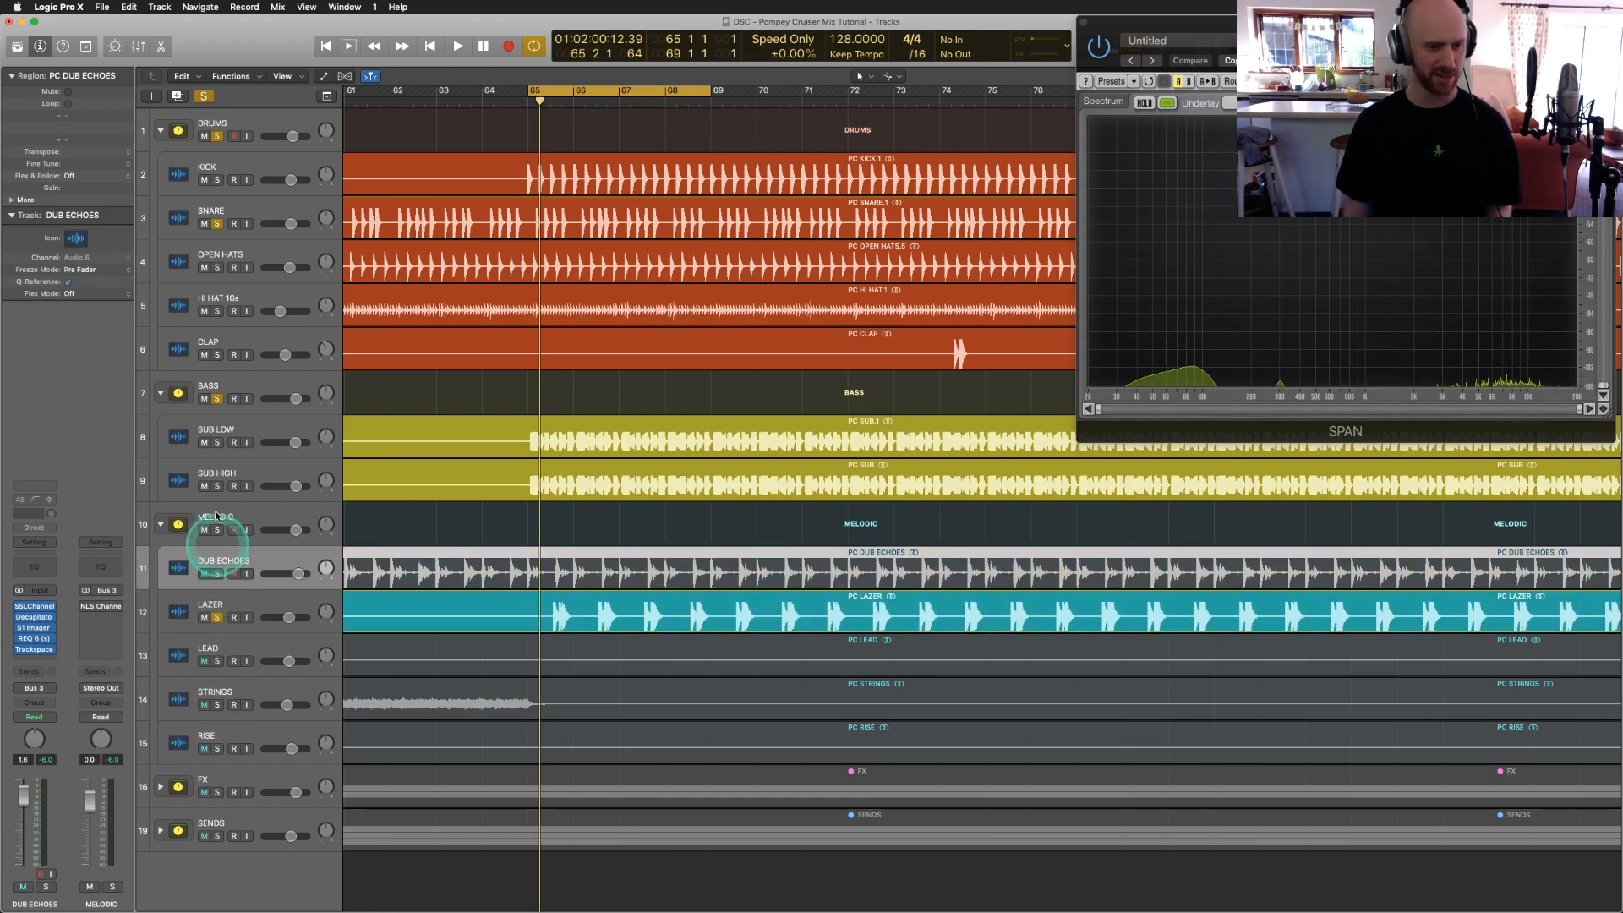
left_click(216, 398)
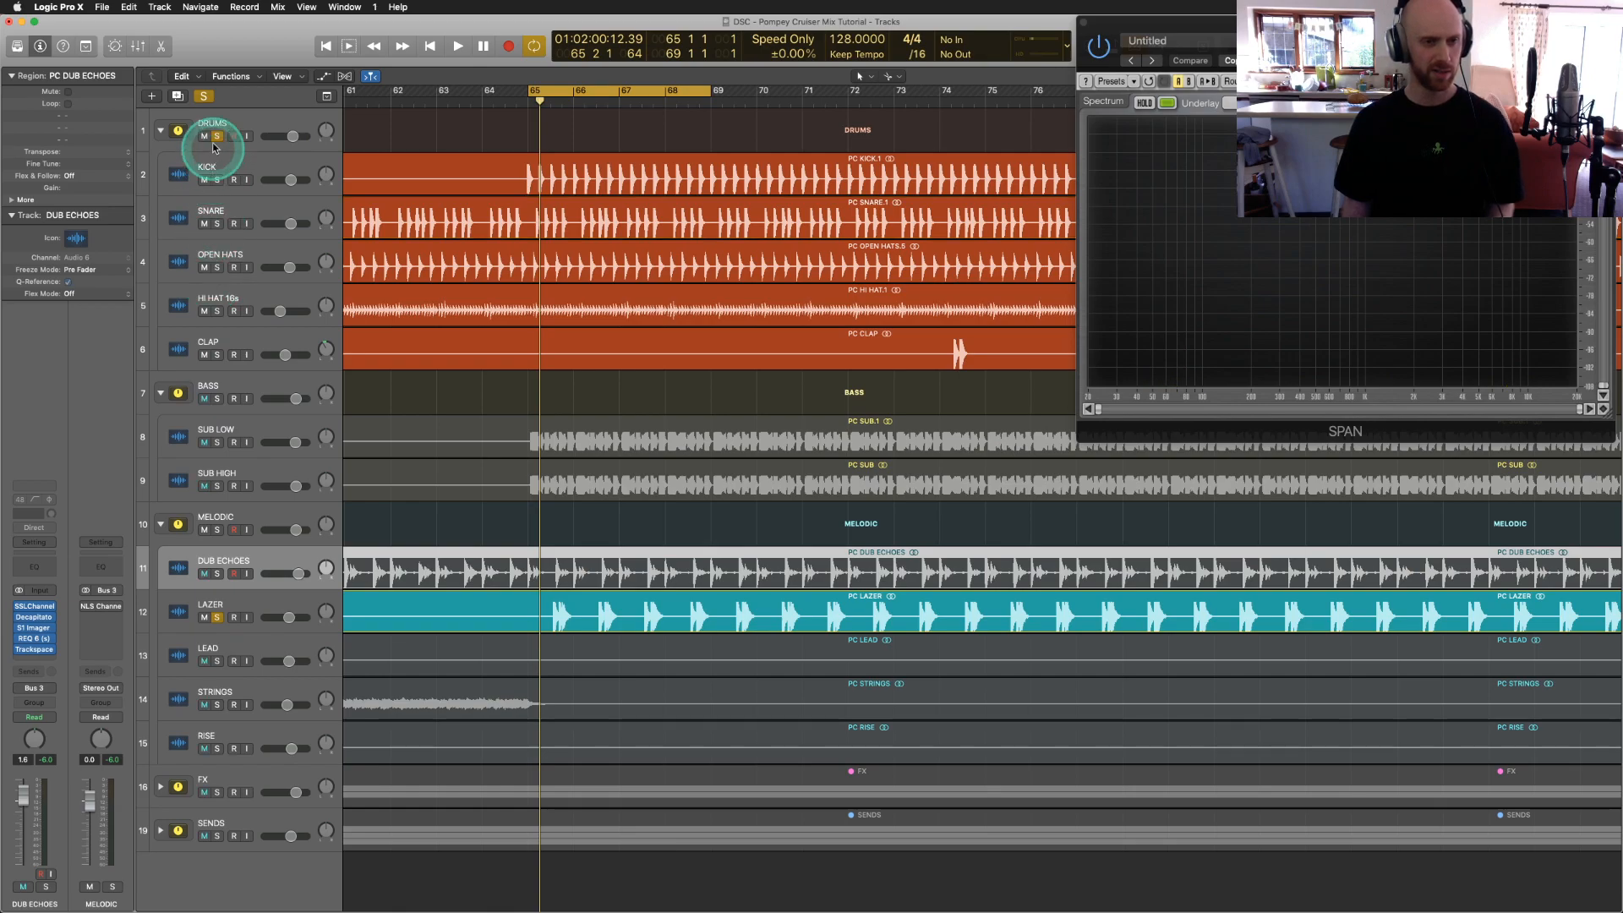
left_click(216, 137)
left_click(178, 612)
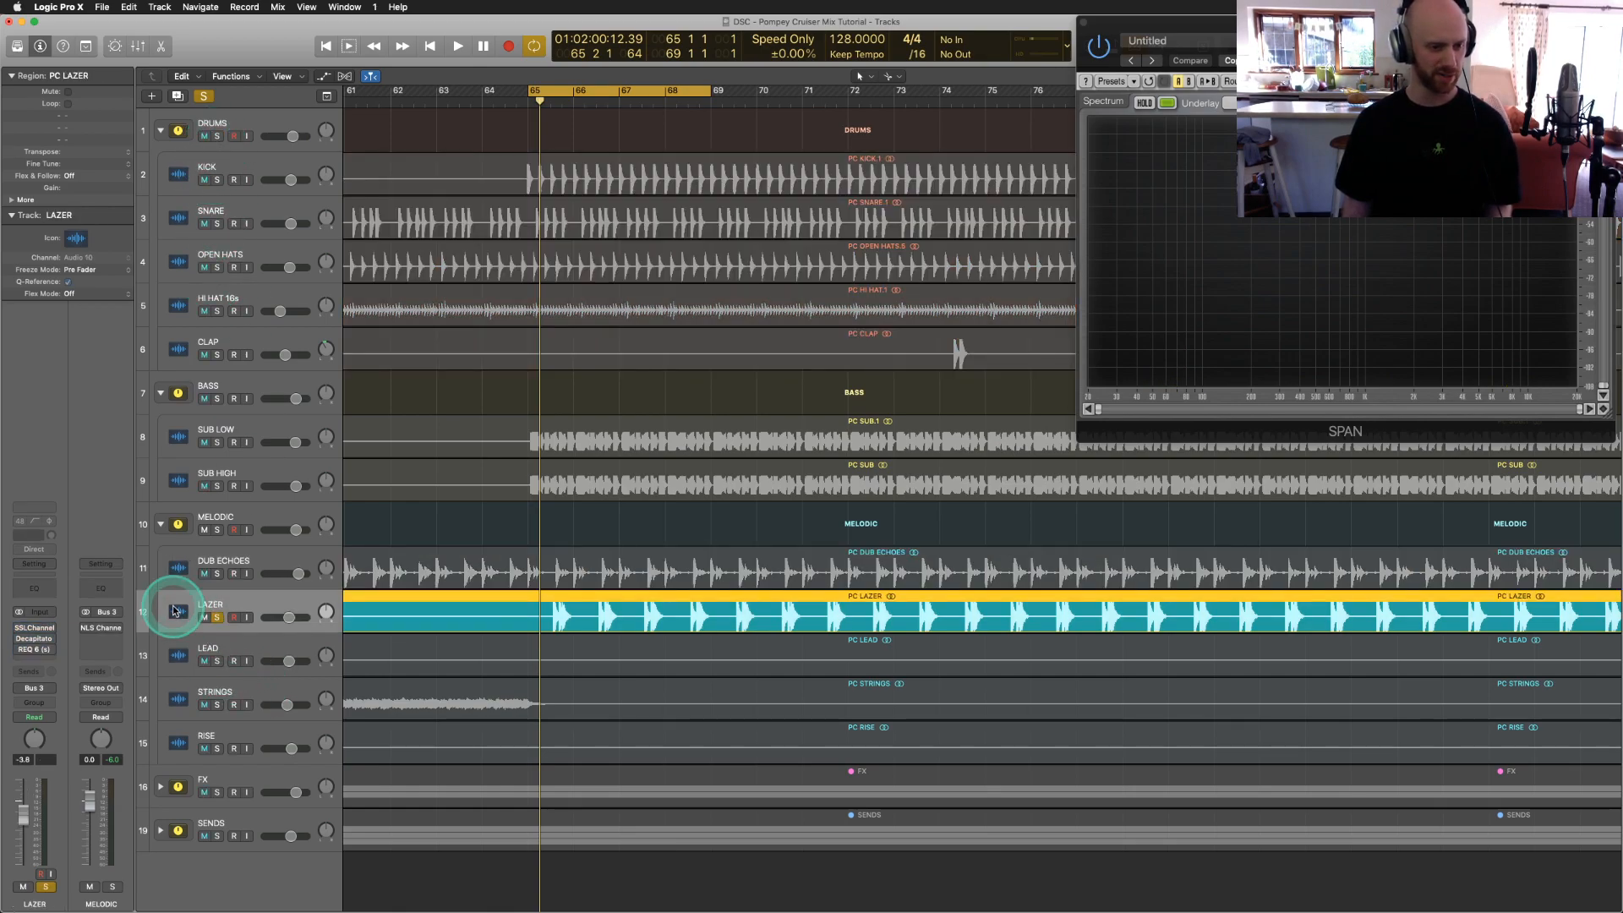
key("space")
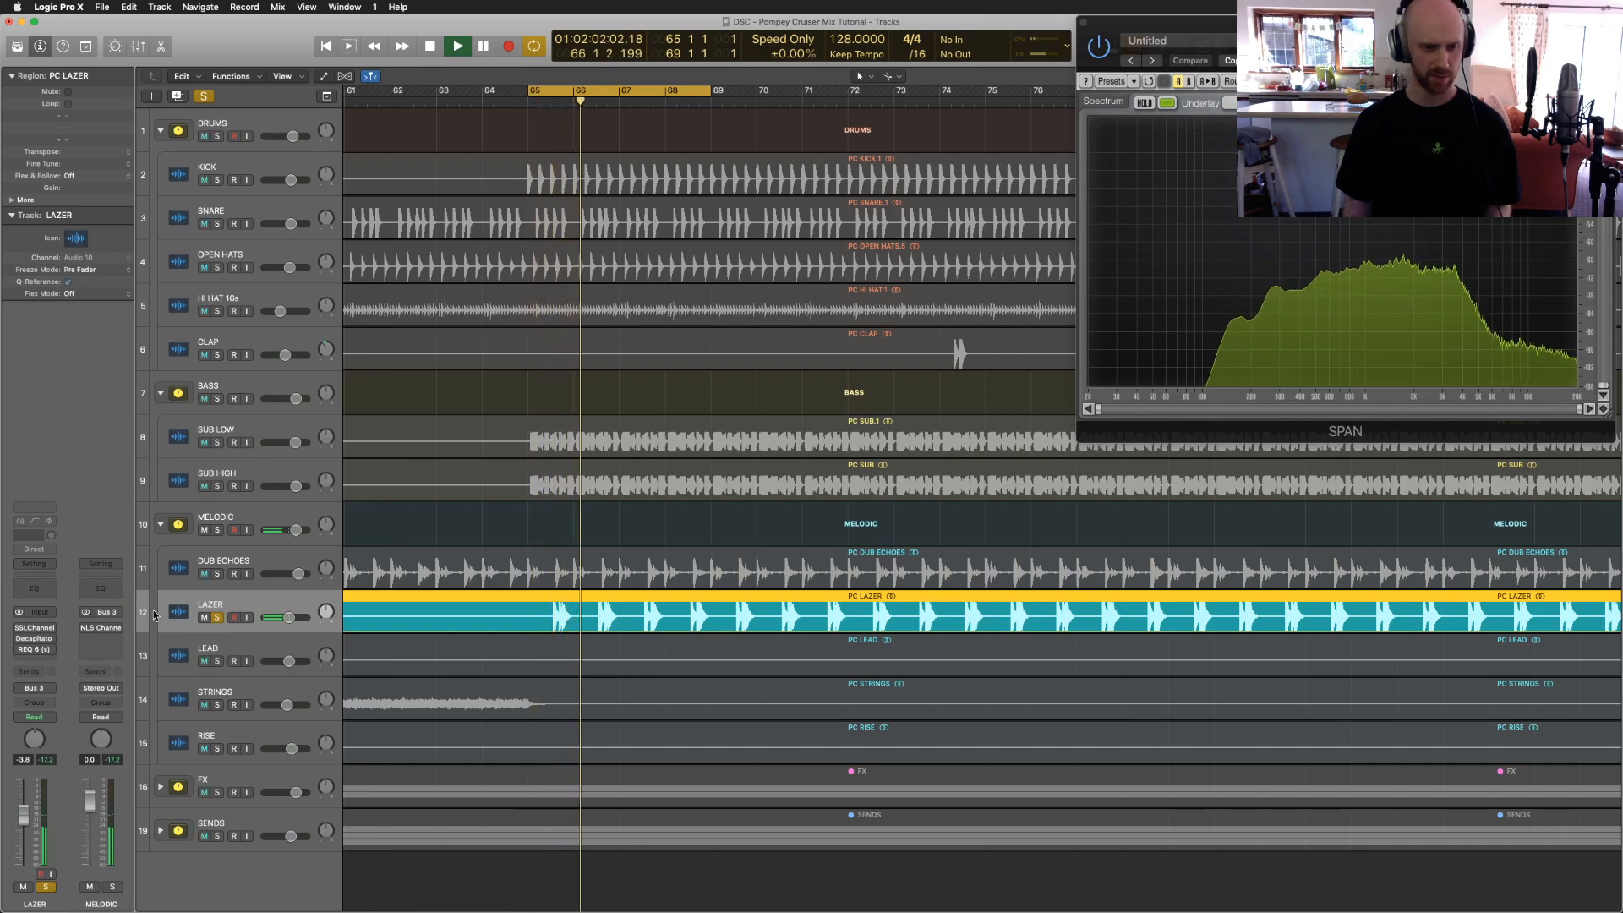
Step: Switch on LAZER's SSLChannel, Decapitator and REQ 6 inserts and open the Decapitator
left_click(20, 629)
left_click(20, 629)
left_click(20, 640)
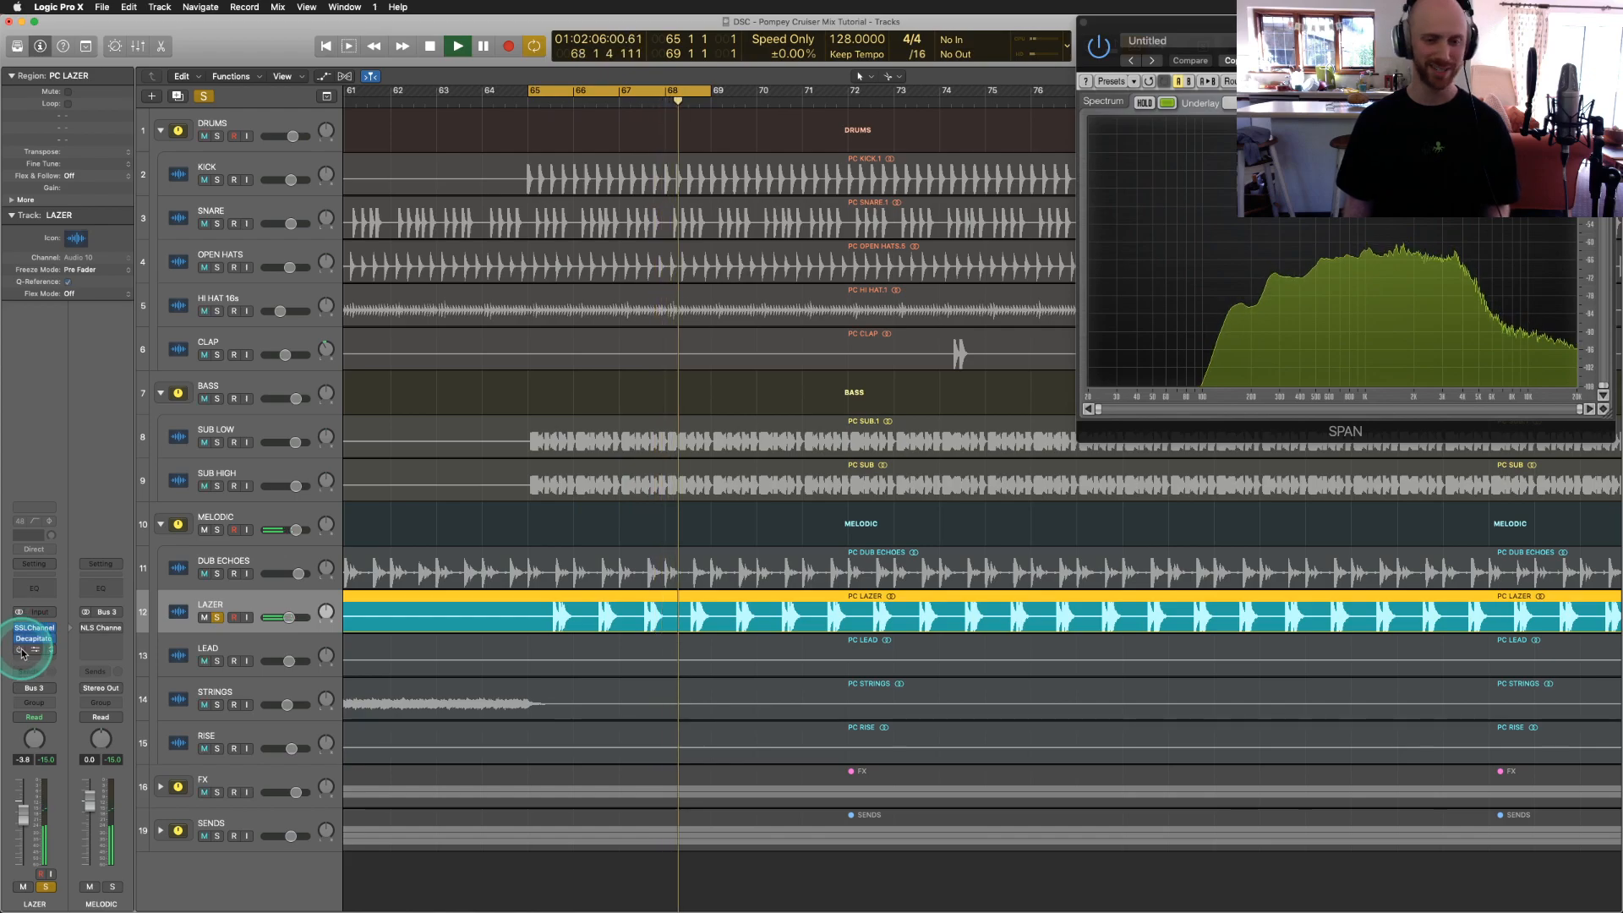
left_click(20, 651)
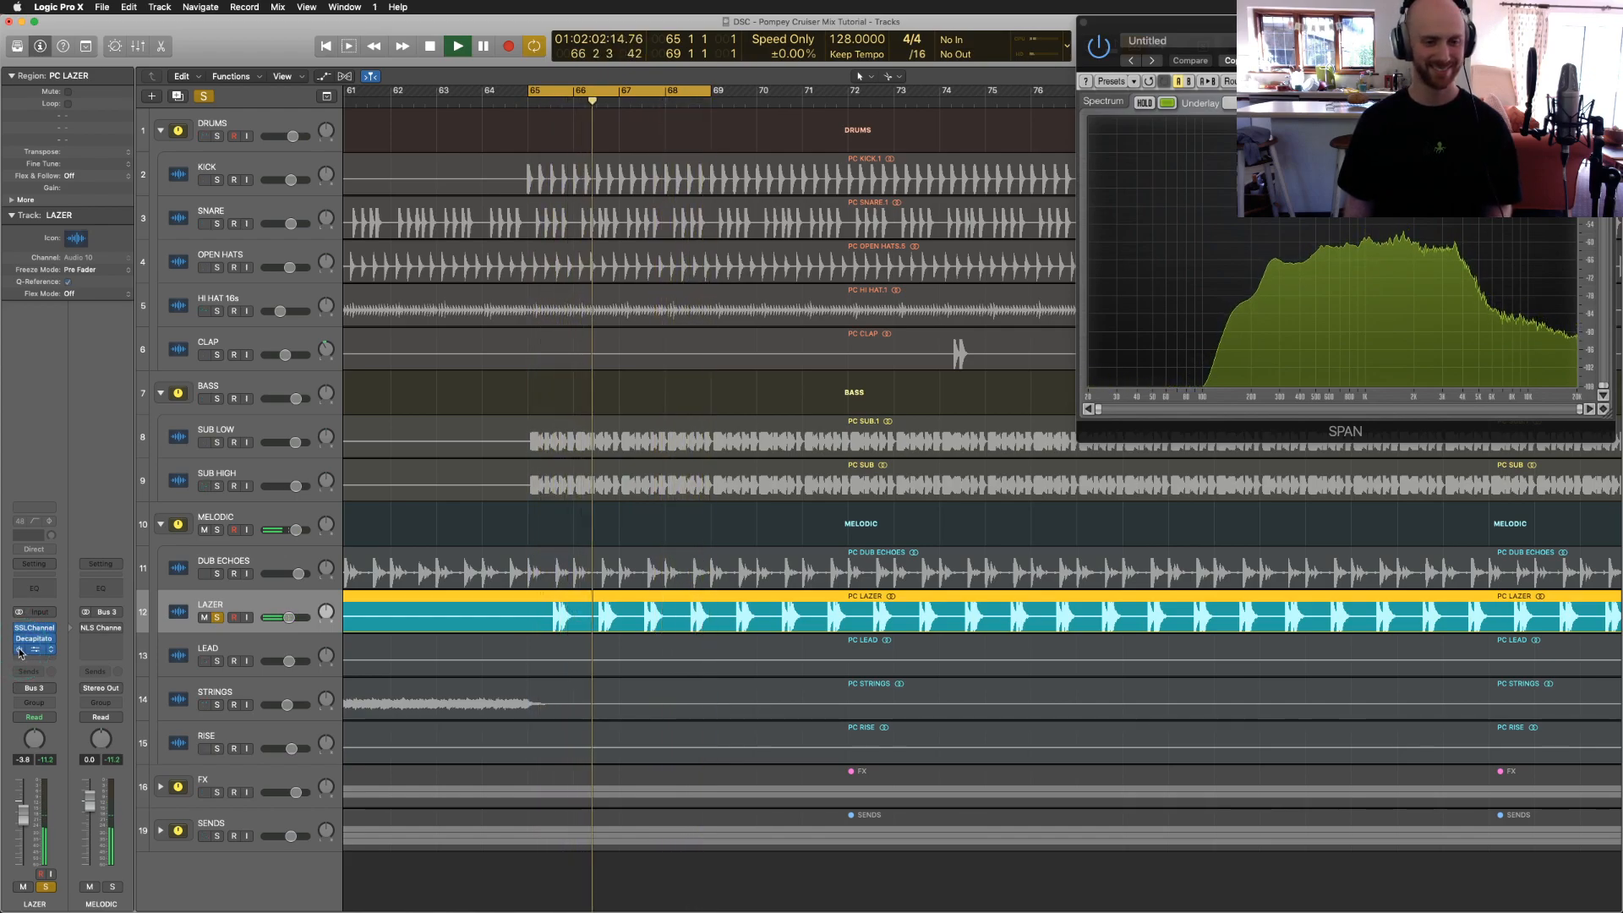
left_click(32, 638)
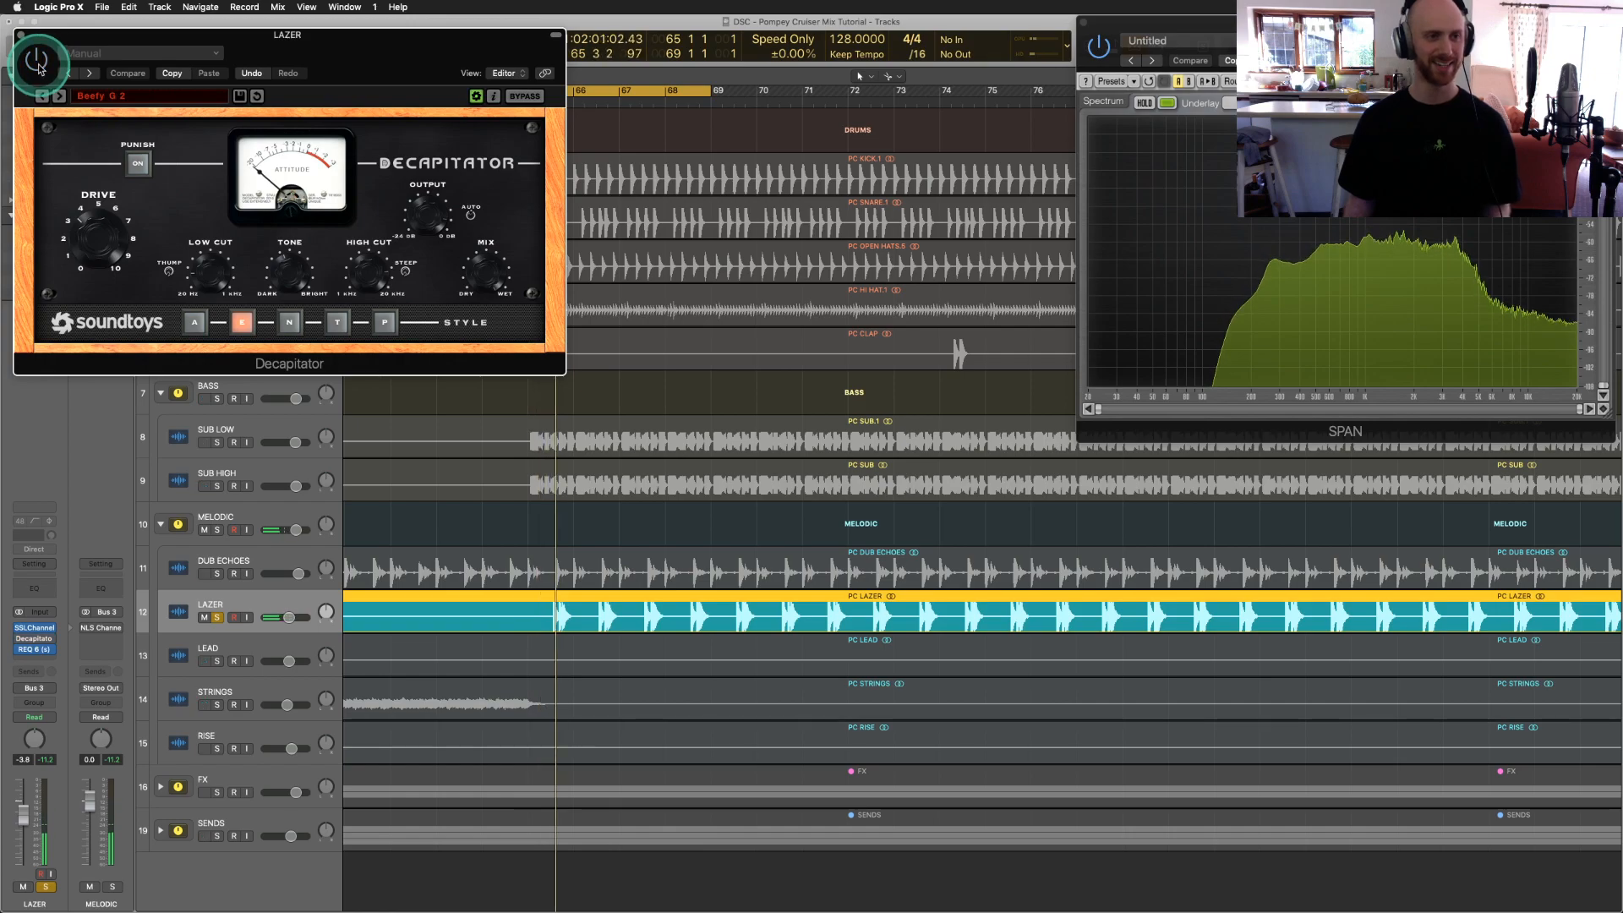
Step: A/B the LAZER Decapitator by toggling its power, then close it and stop playback
left_click(38, 63)
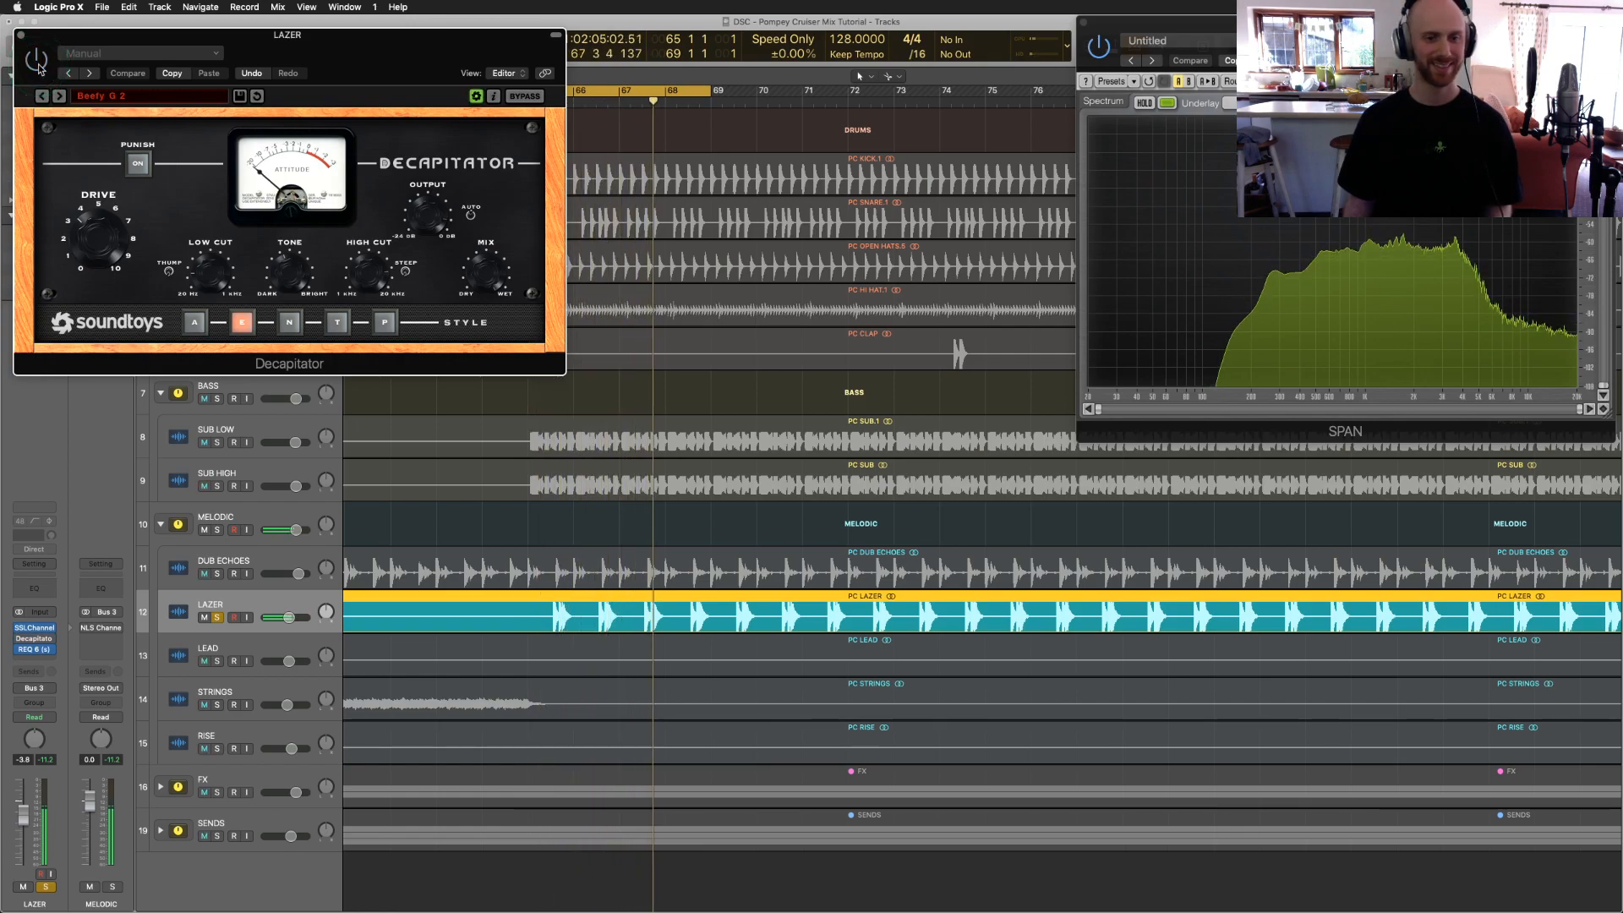
left_click(37, 62)
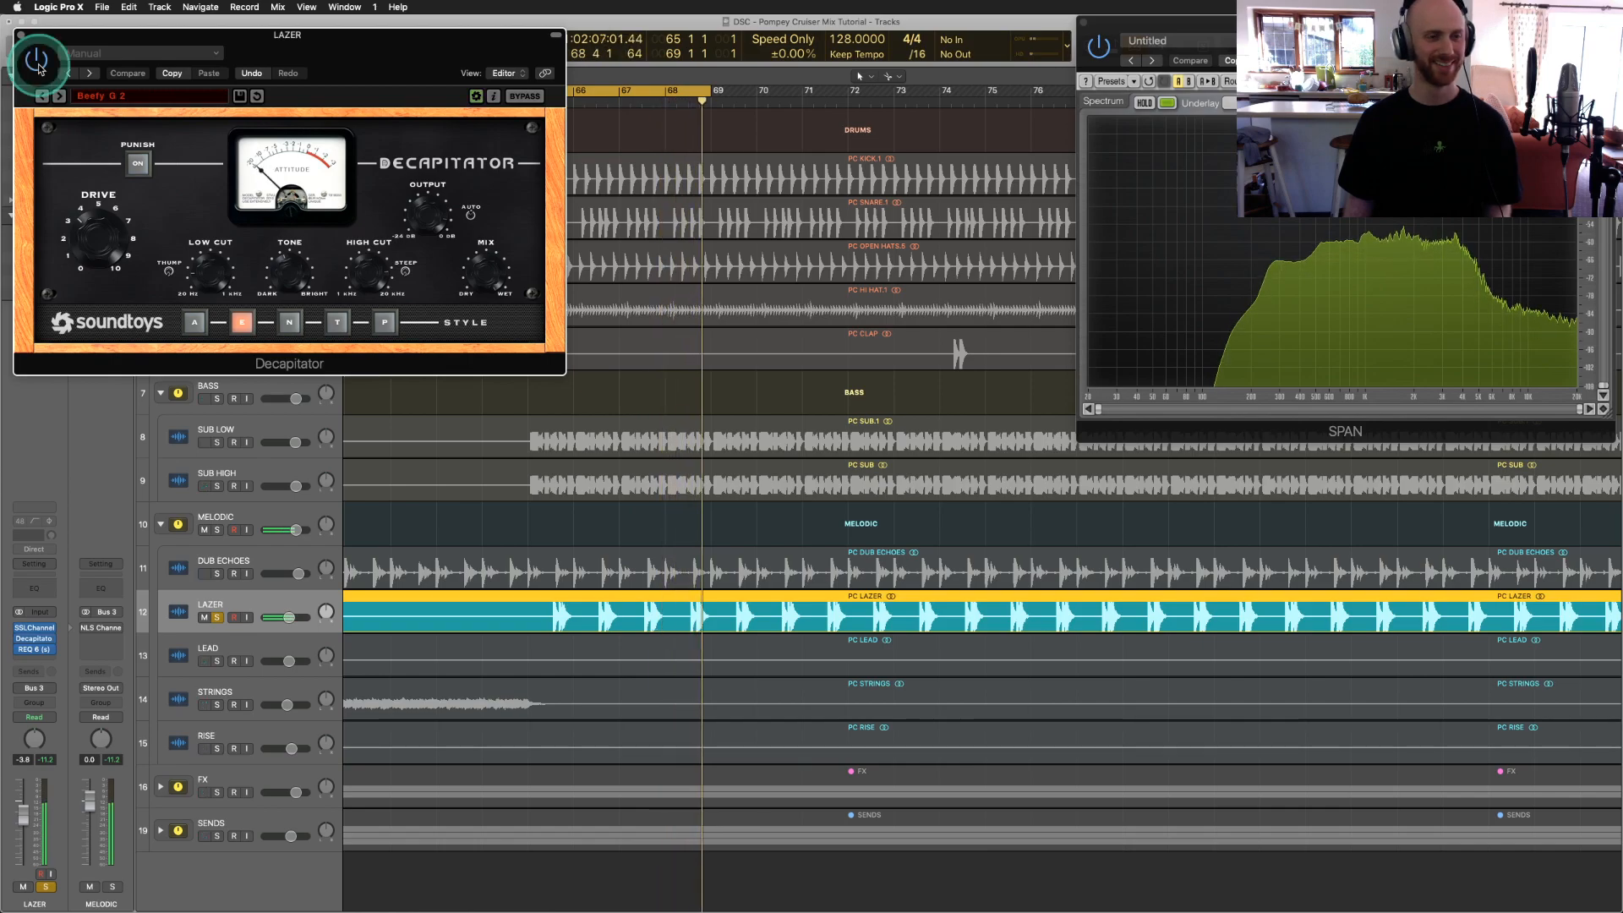
left_click(40, 49)
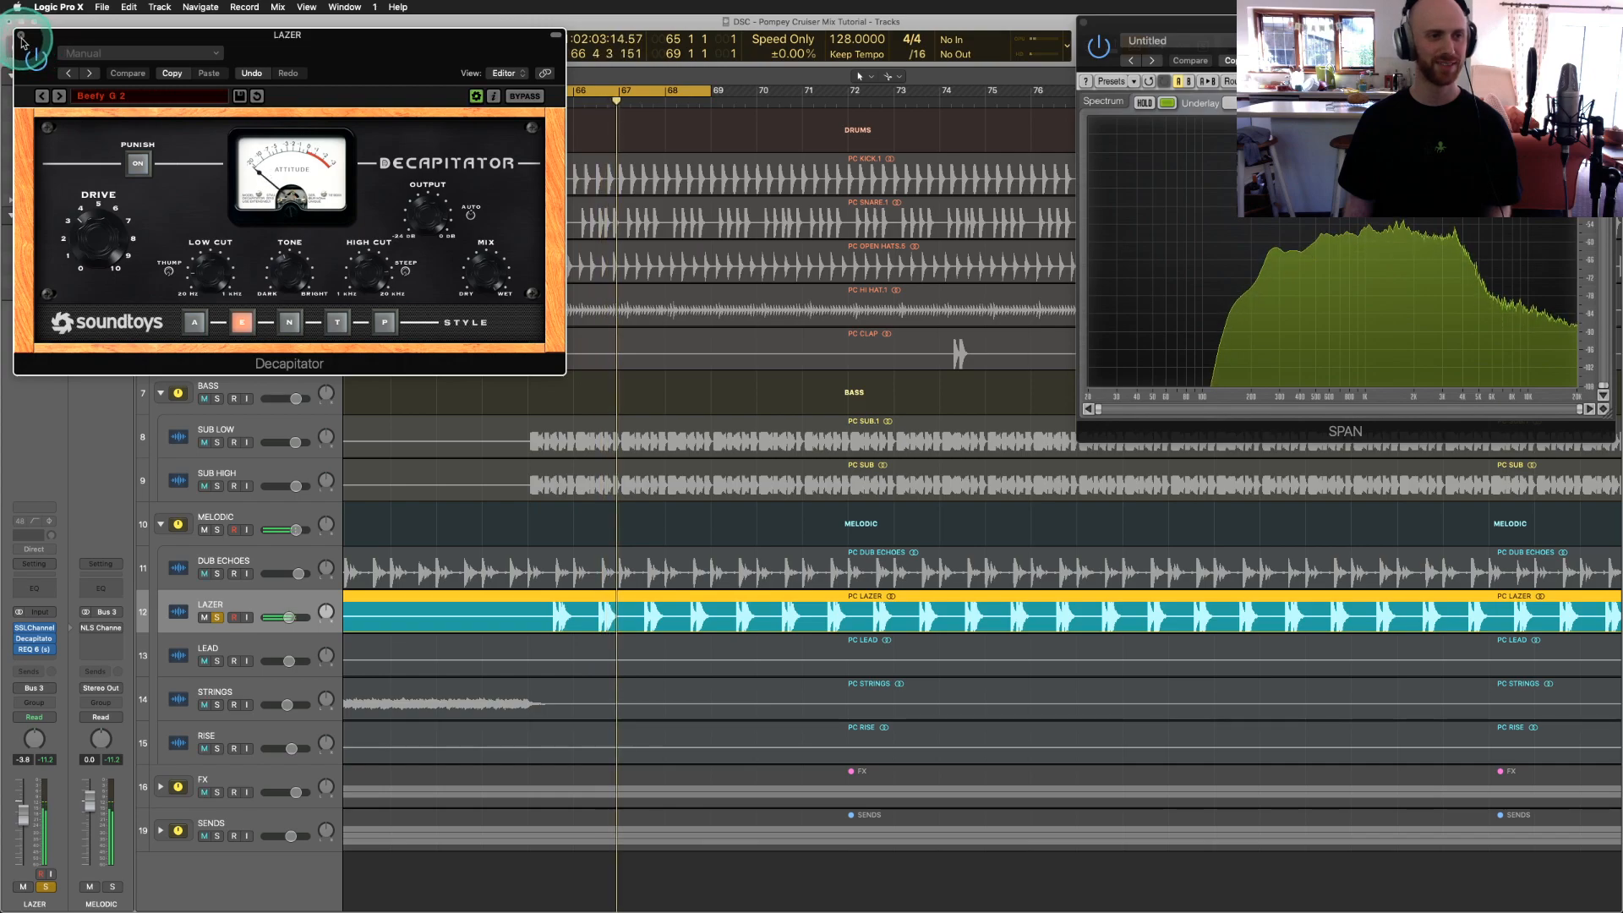
left_click(22, 38)
left_click(666, 438)
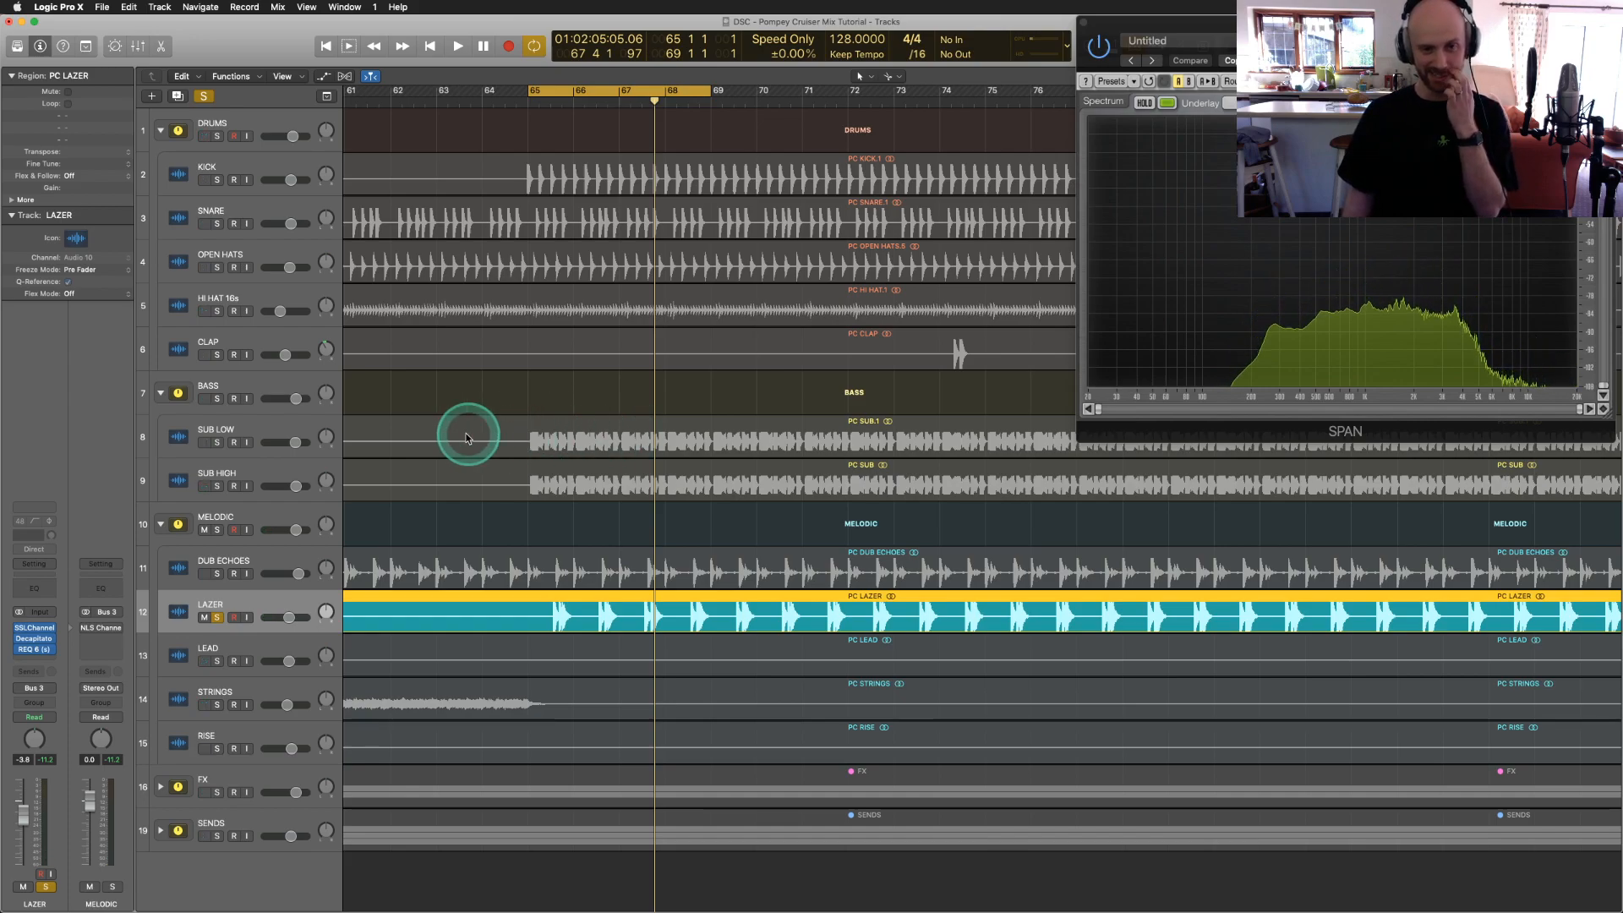
left_click(598, 400)
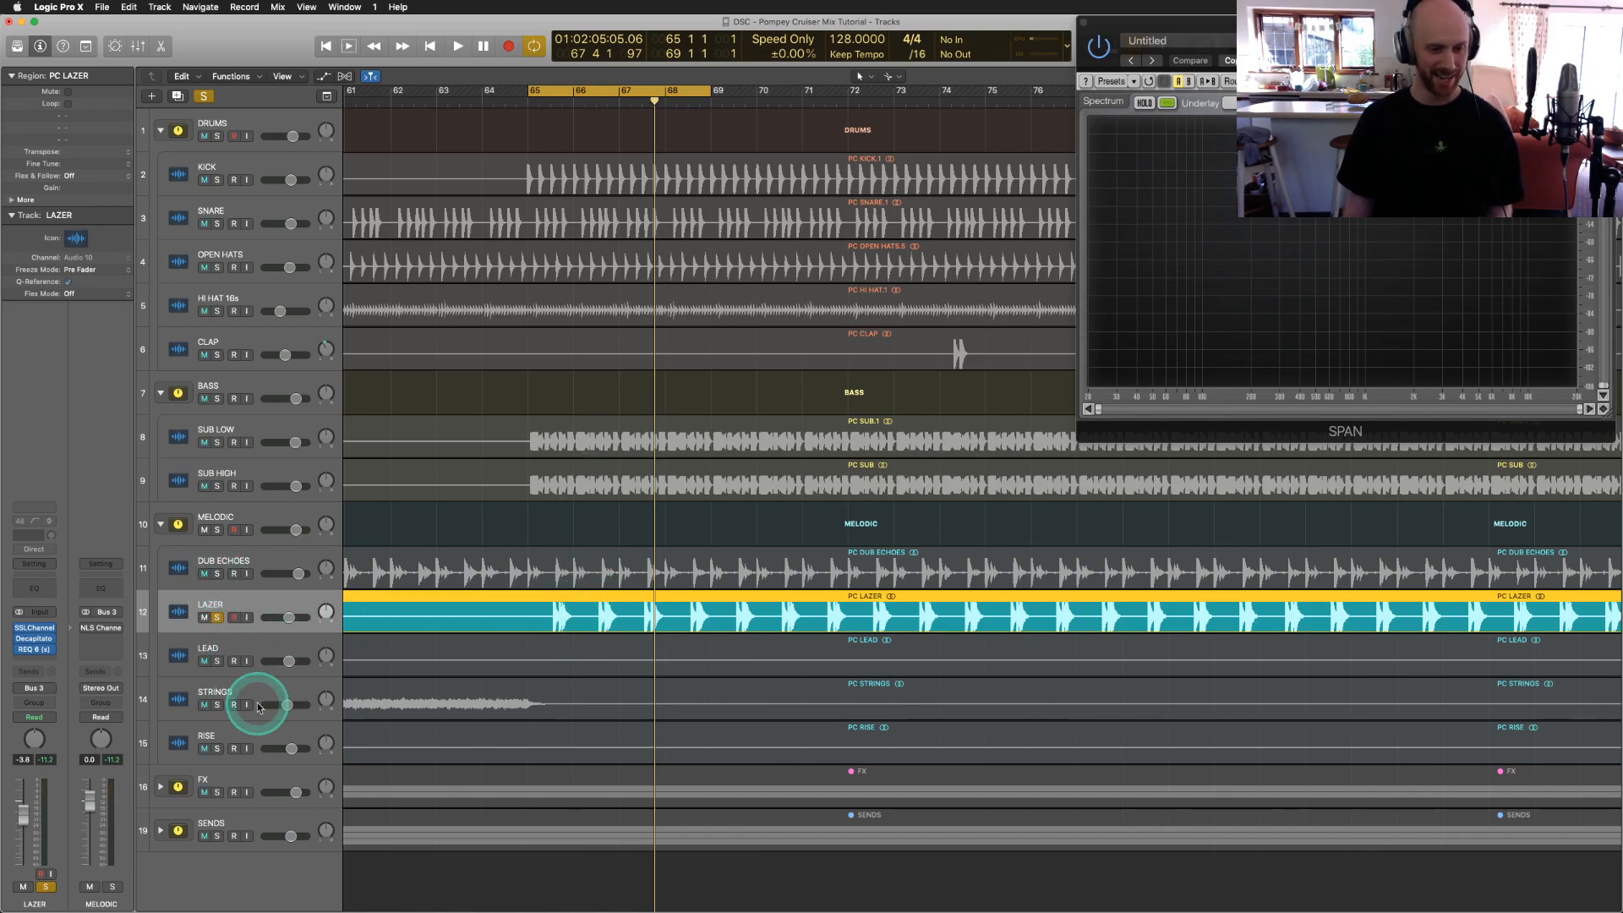
Step: Un-solo LAZER, cycle bars 49–53 and play with STRINGS soloed
key("super+Left")
key("super+Left")
key("super+Left")
key("super+Left")
left_click(218, 618)
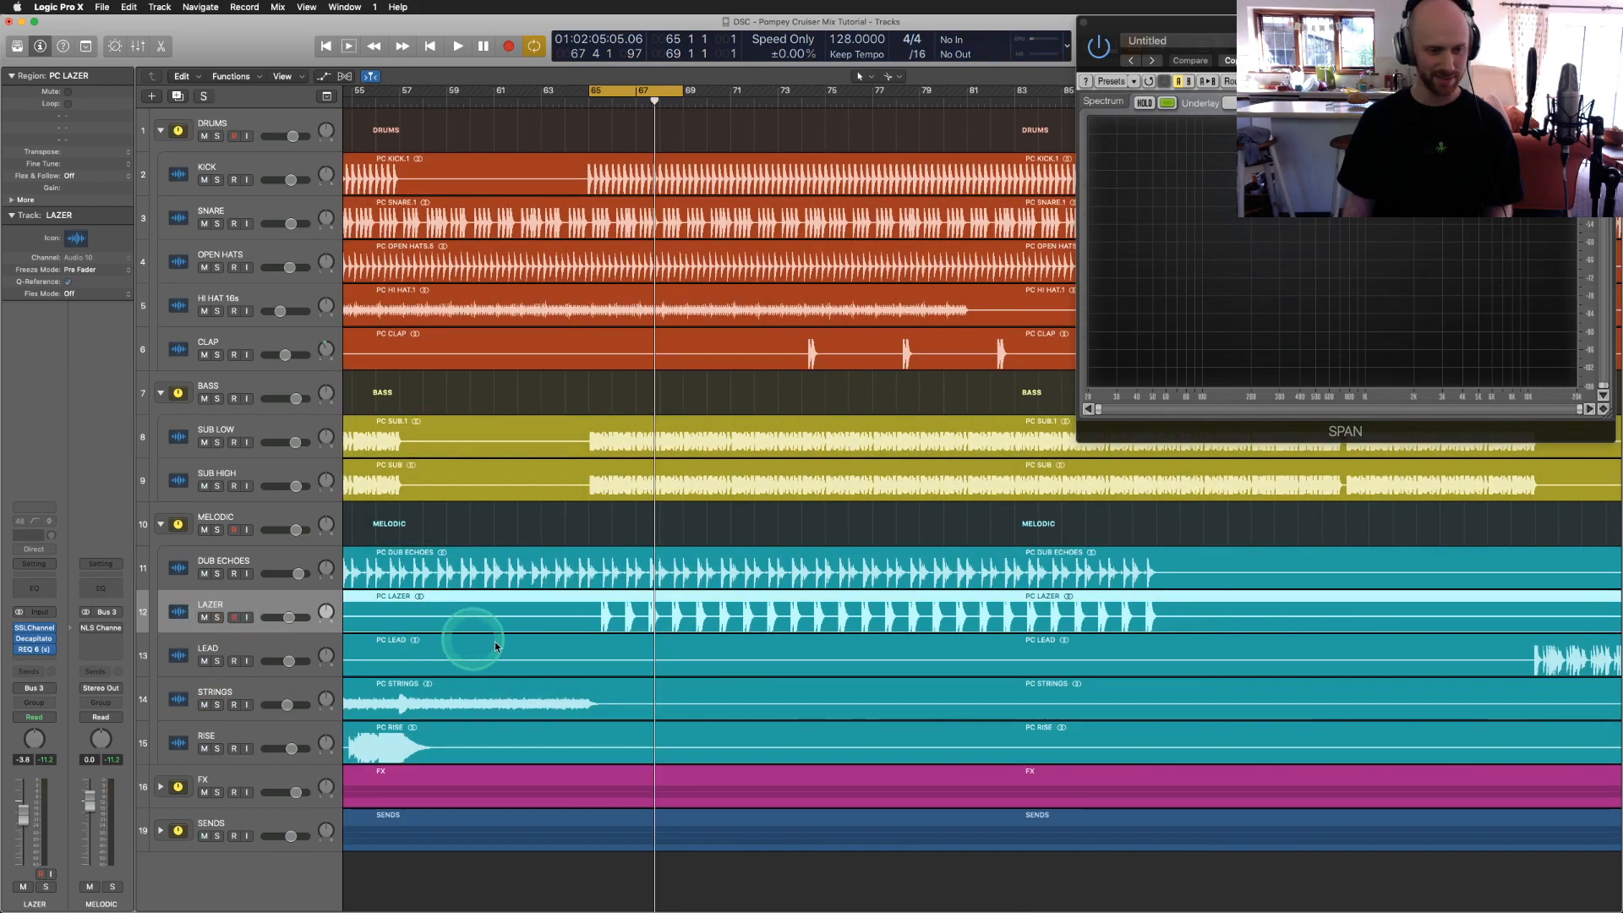
scroll(494, 508, "left", 5)
left_click_drag(471, 94, 563, 94)
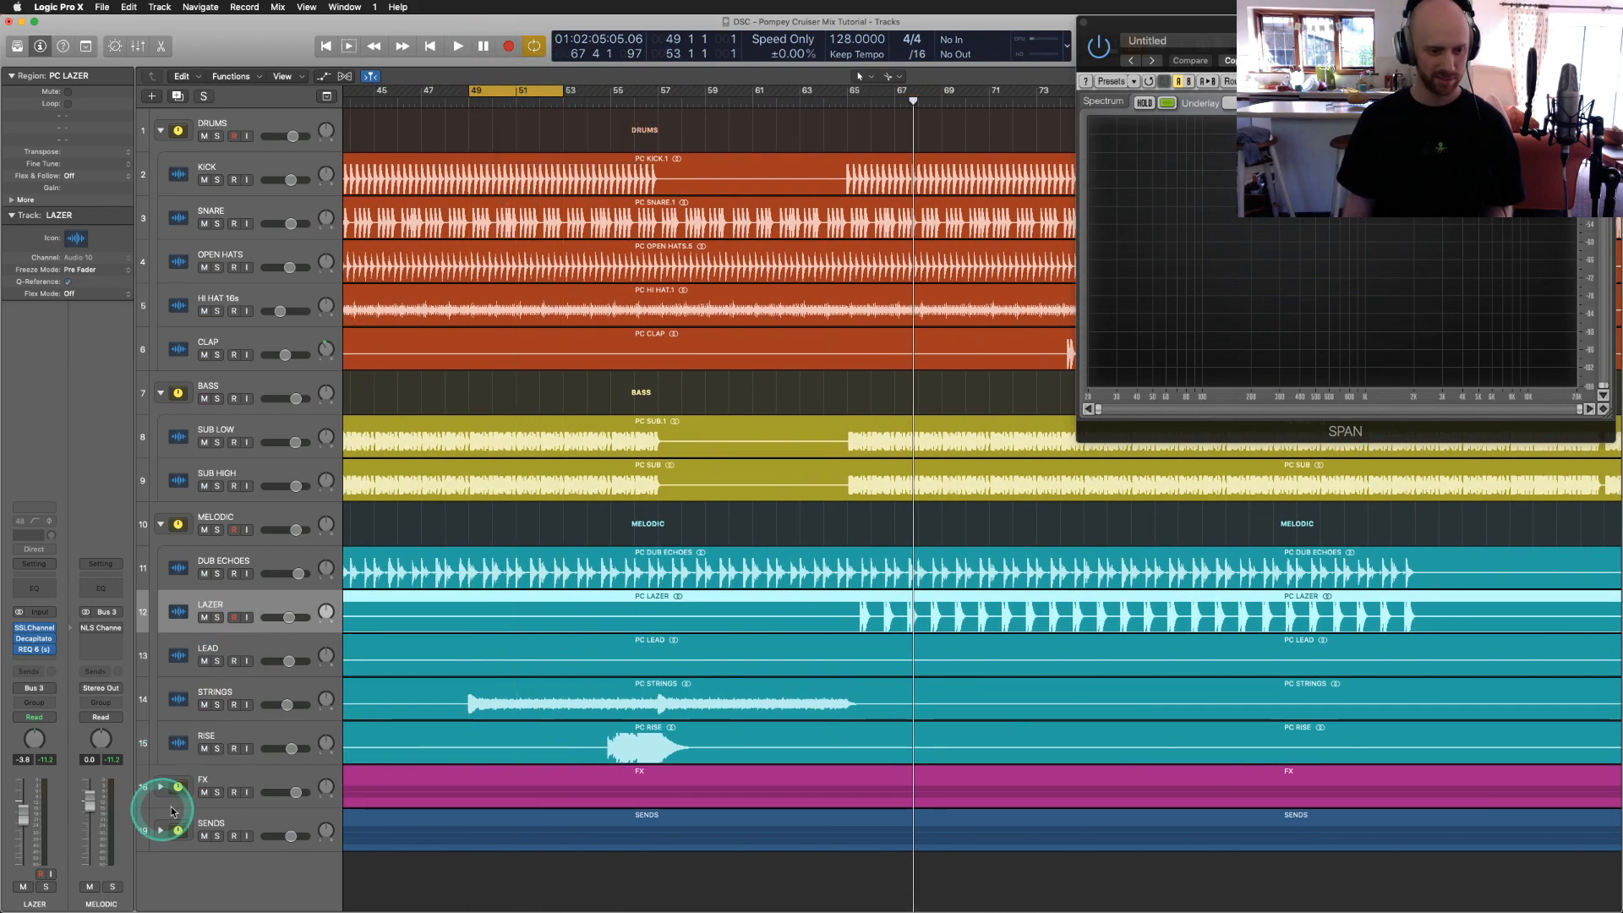
left_click(217, 705)
key("space")
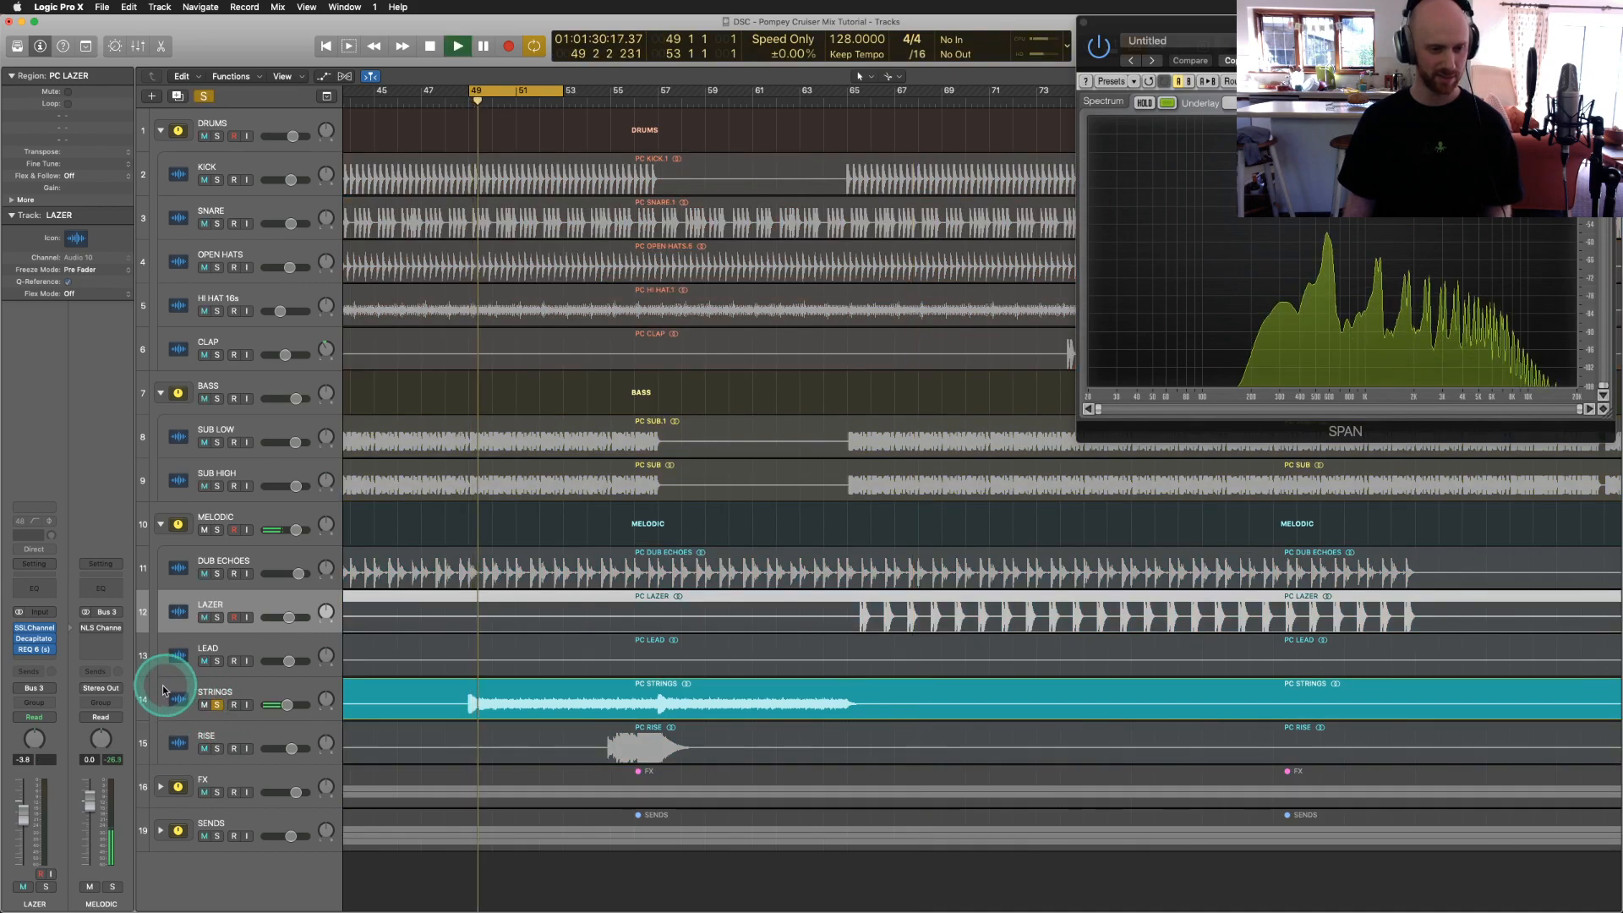
Step: Switch on the STRINGS SSLChannel and Decapitator inserts and check its EchoBoy Jr
left_click(177, 699)
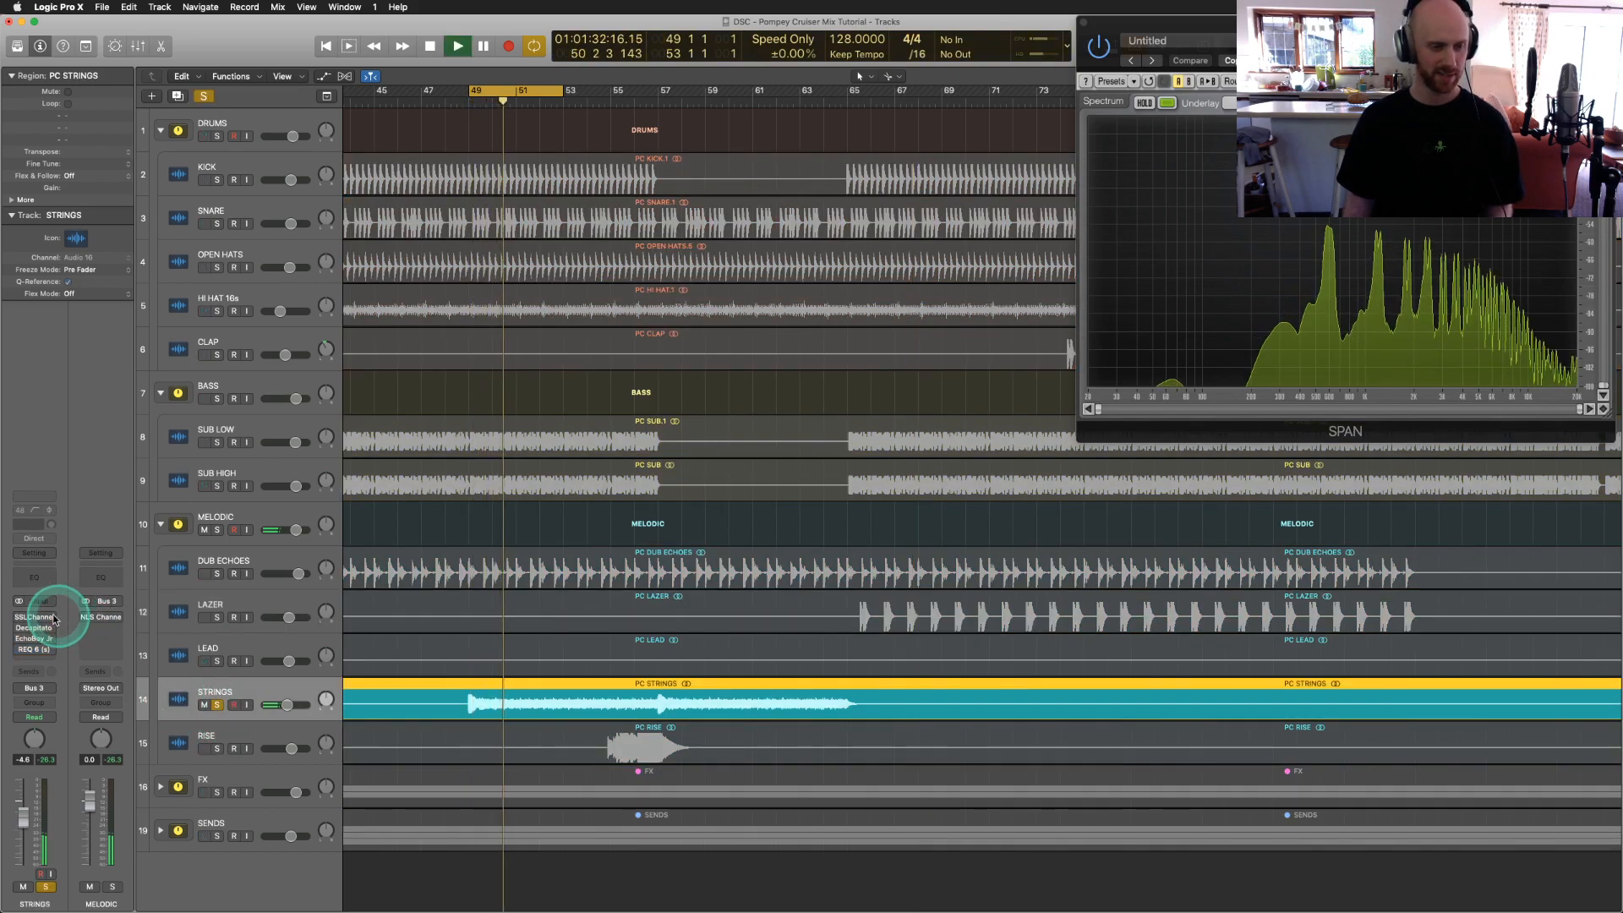
left_click(21, 620)
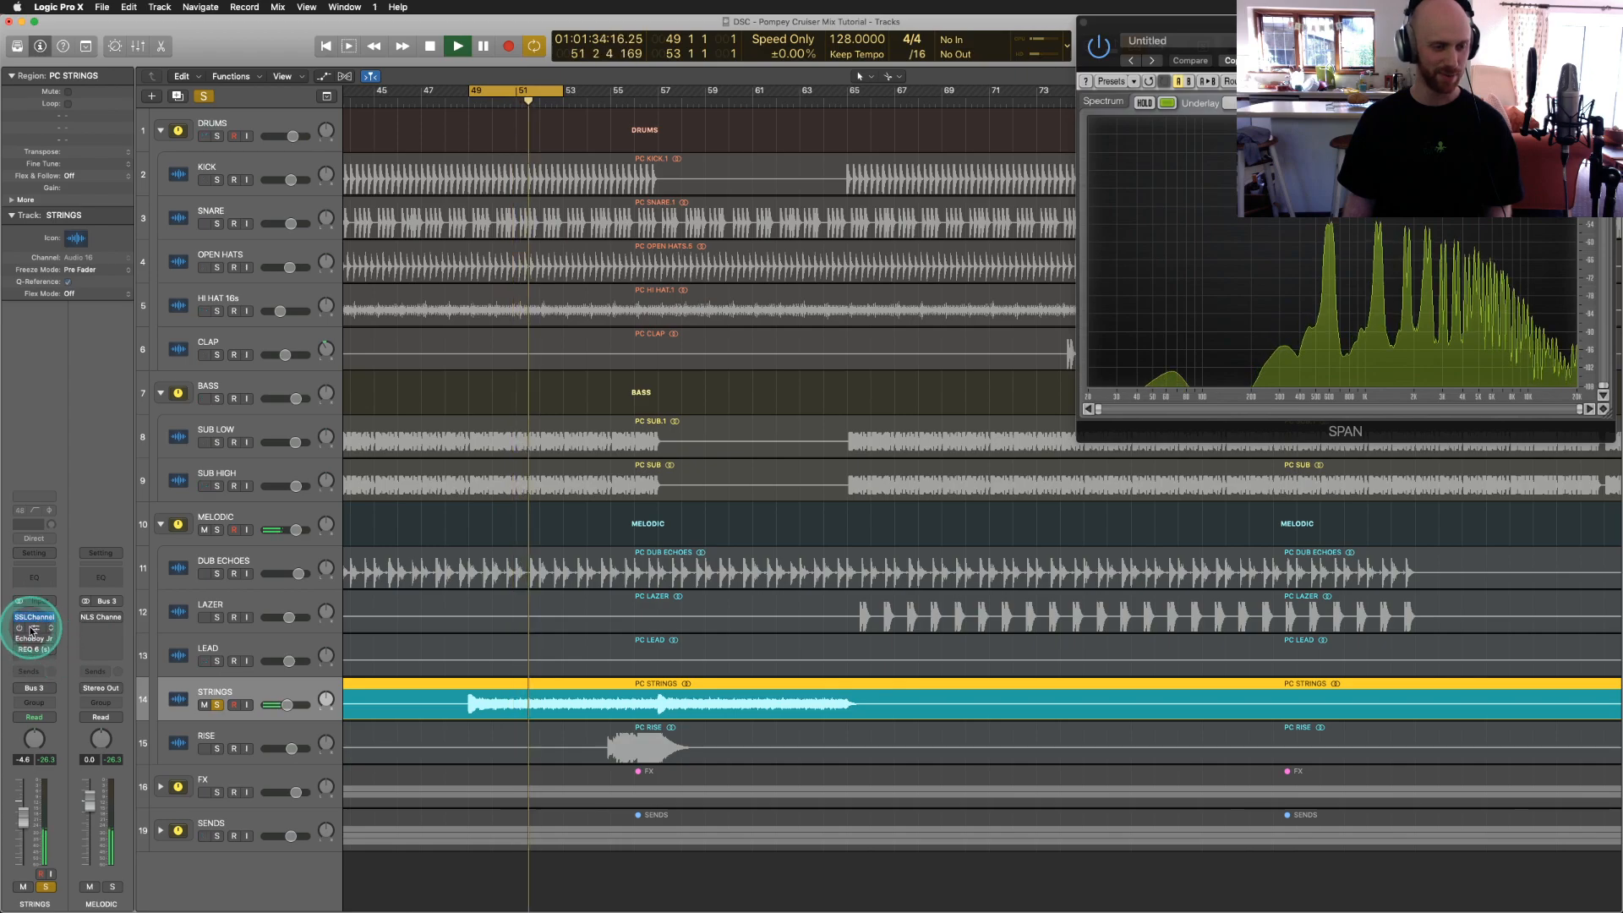
left_click(22, 628)
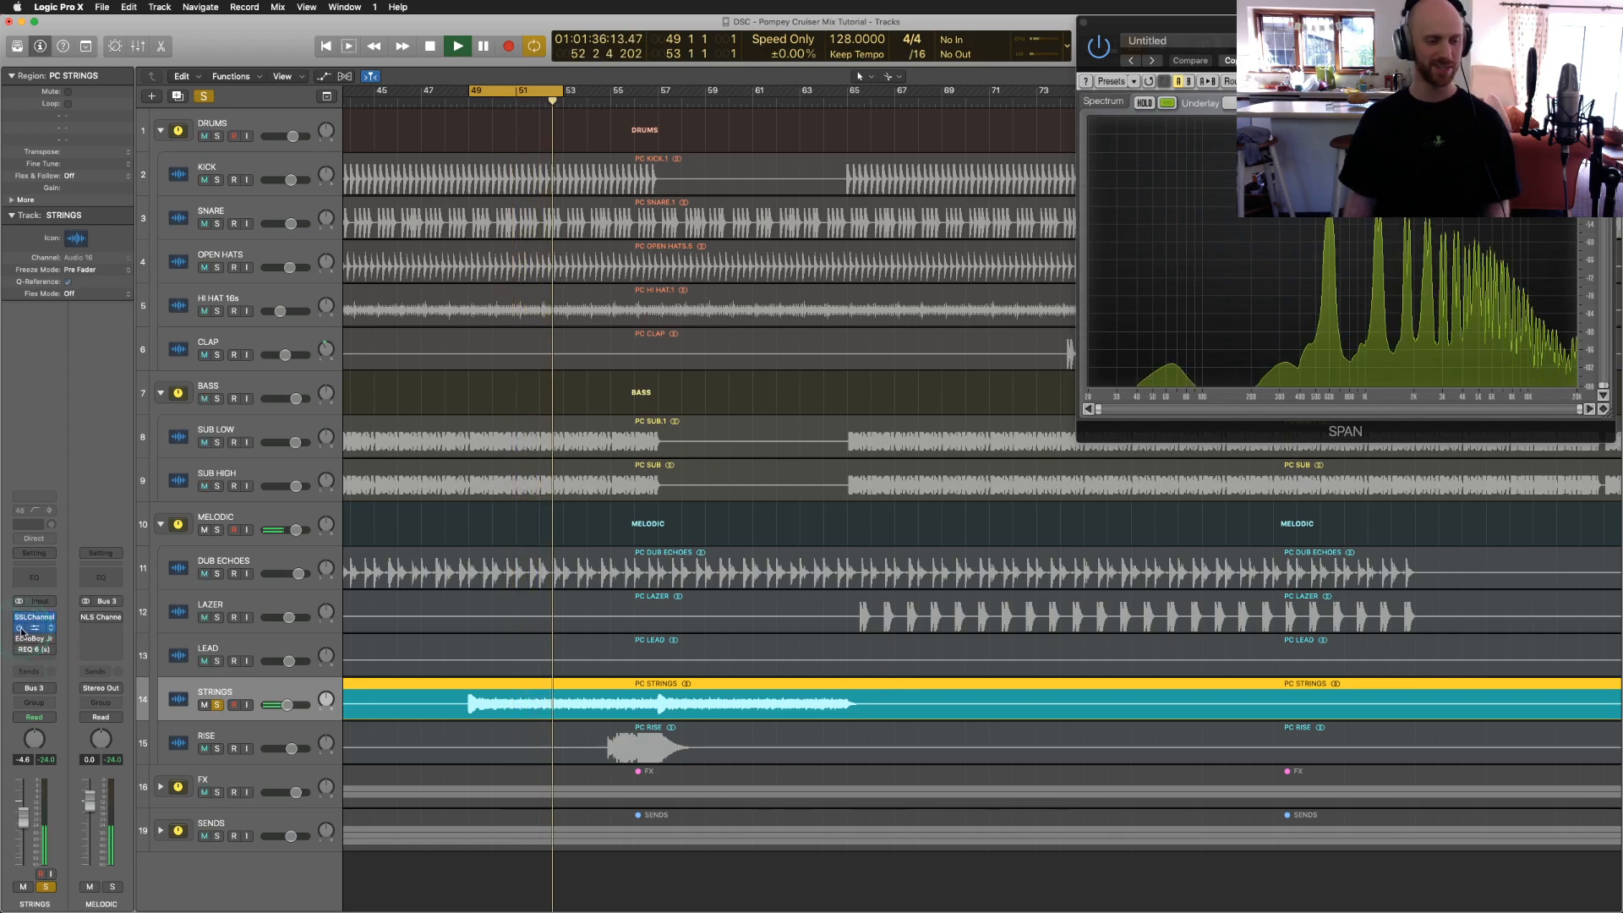
left_click(19, 638)
left_click(142, 294)
left_click(149, 188)
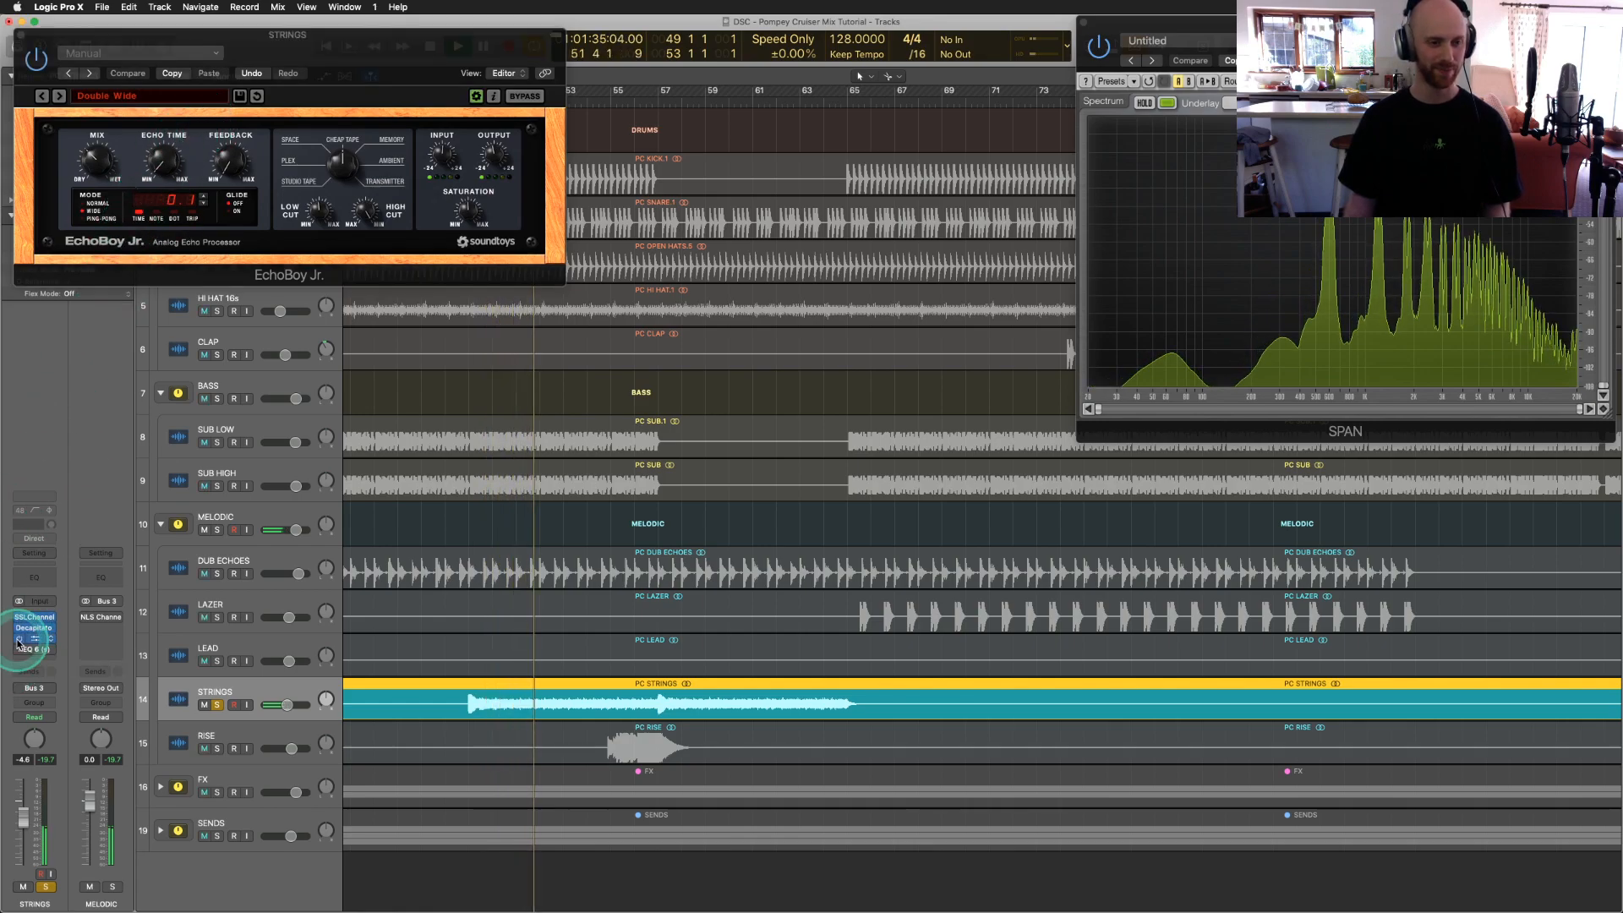
left_click(76, 270)
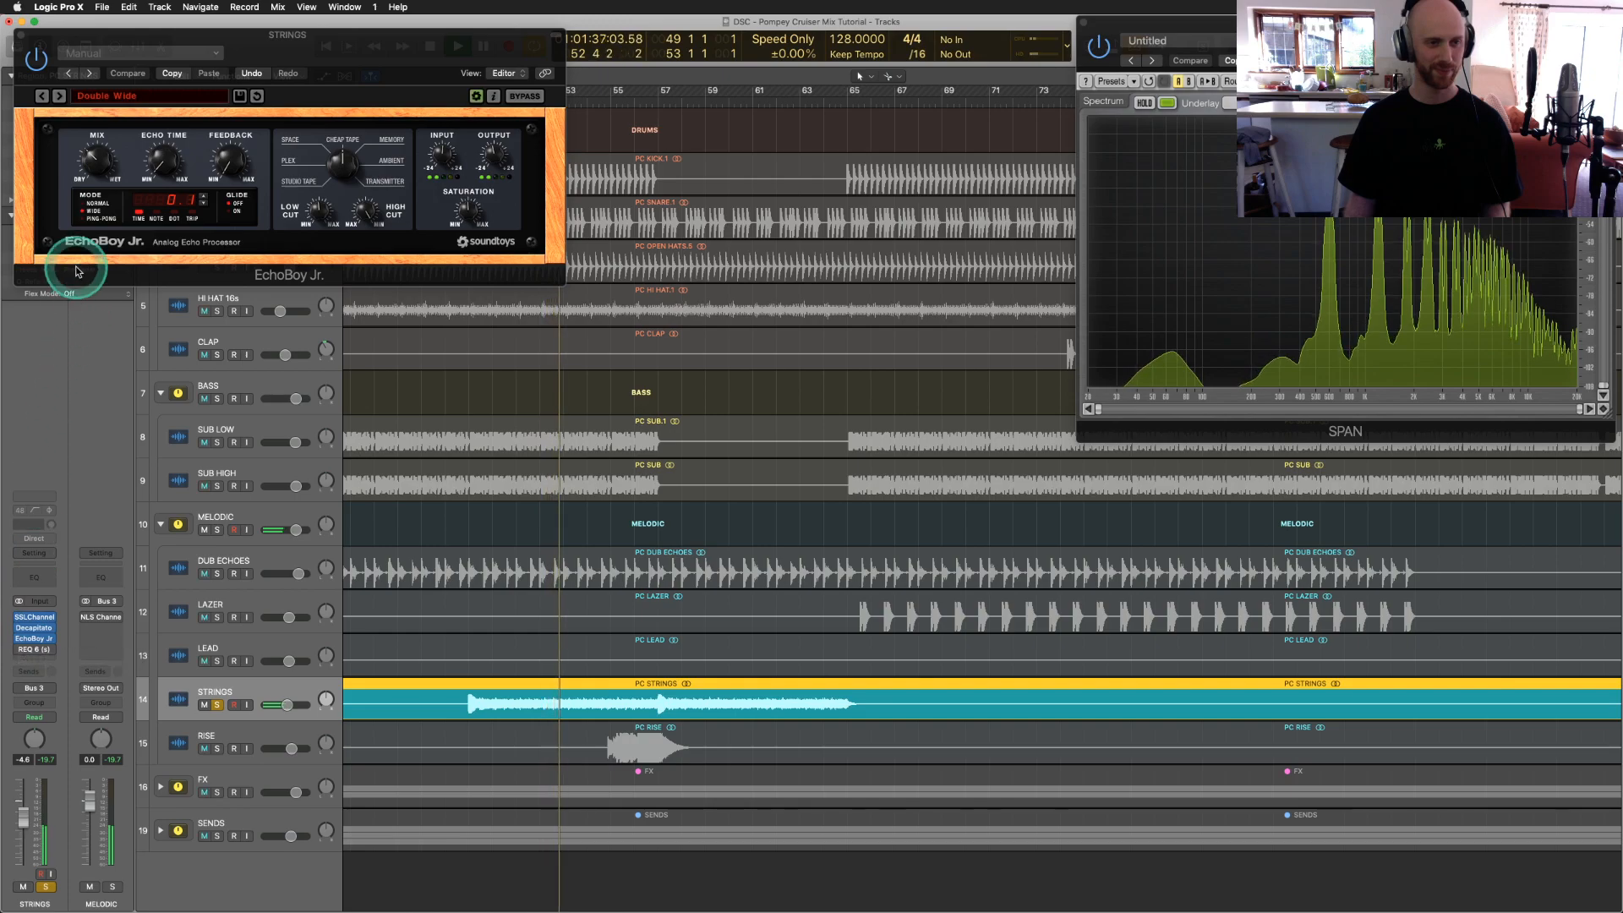
Step: Check the STRINGS REQ 6 equalizer, then close the REQ 6 and EchoBoy Jr. windows
left_click(31, 655)
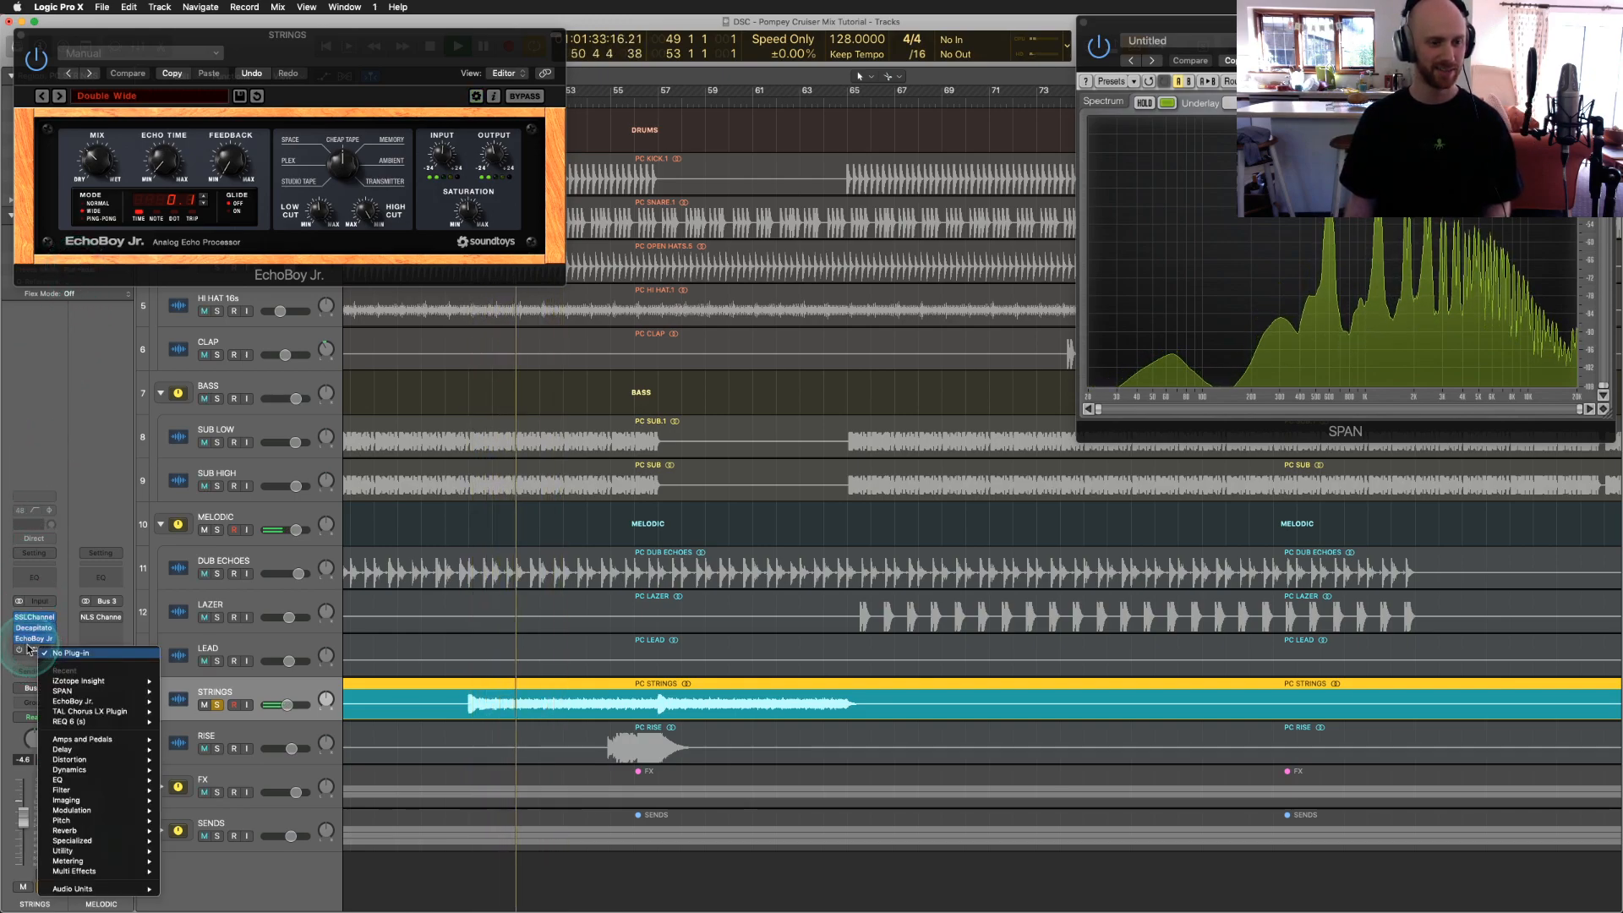
left_click(30, 648)
left_click(33, 650)
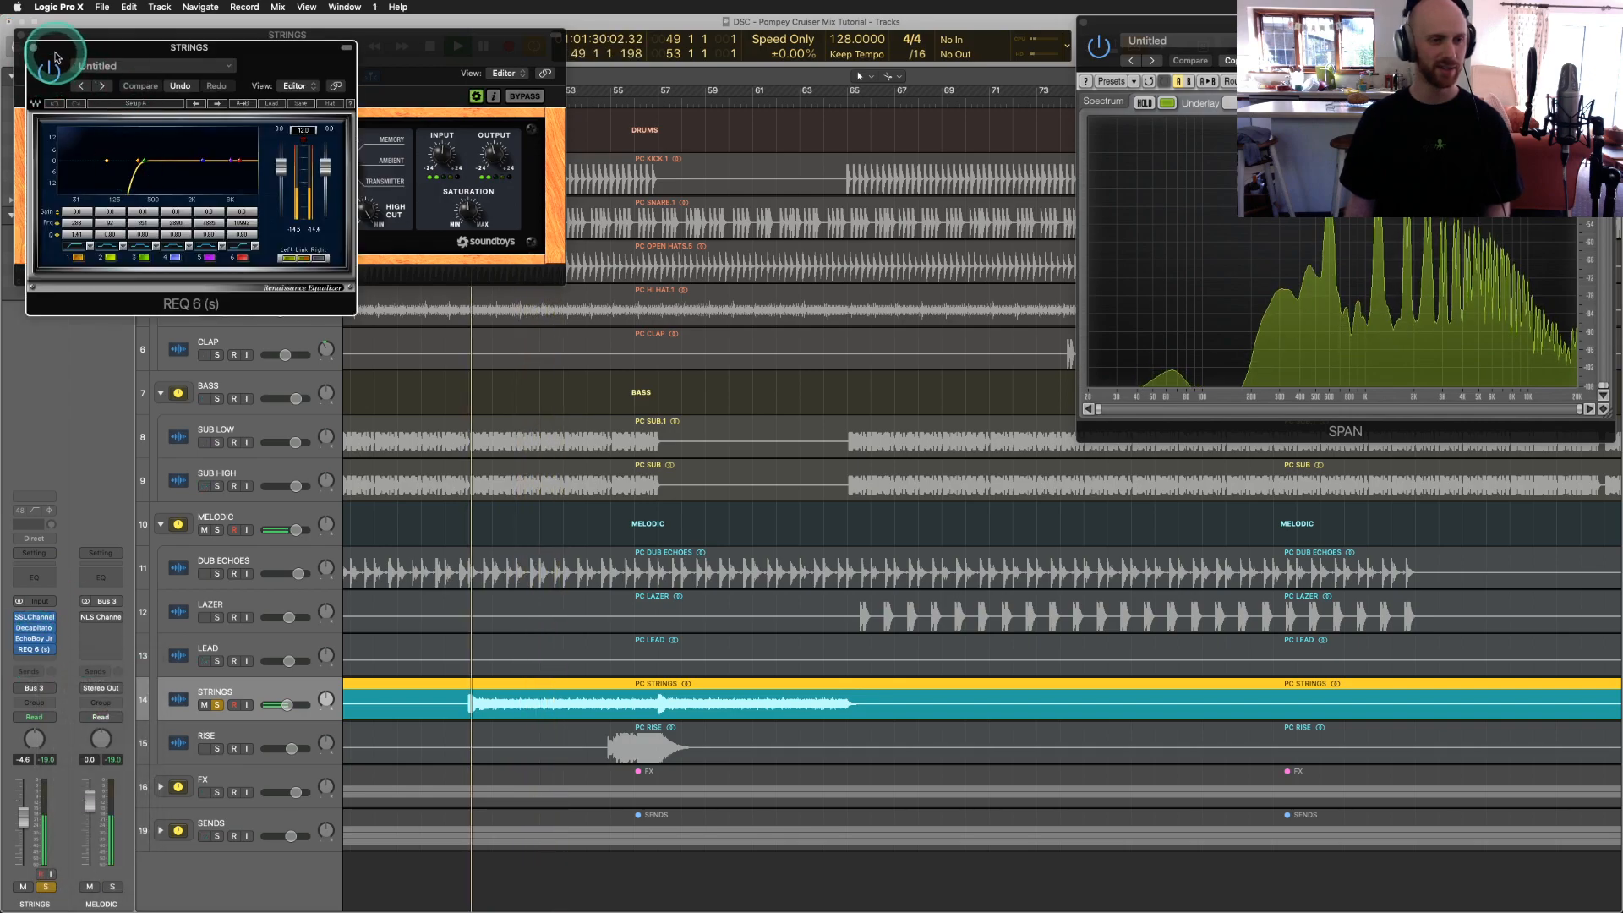
left_click(33, 47)
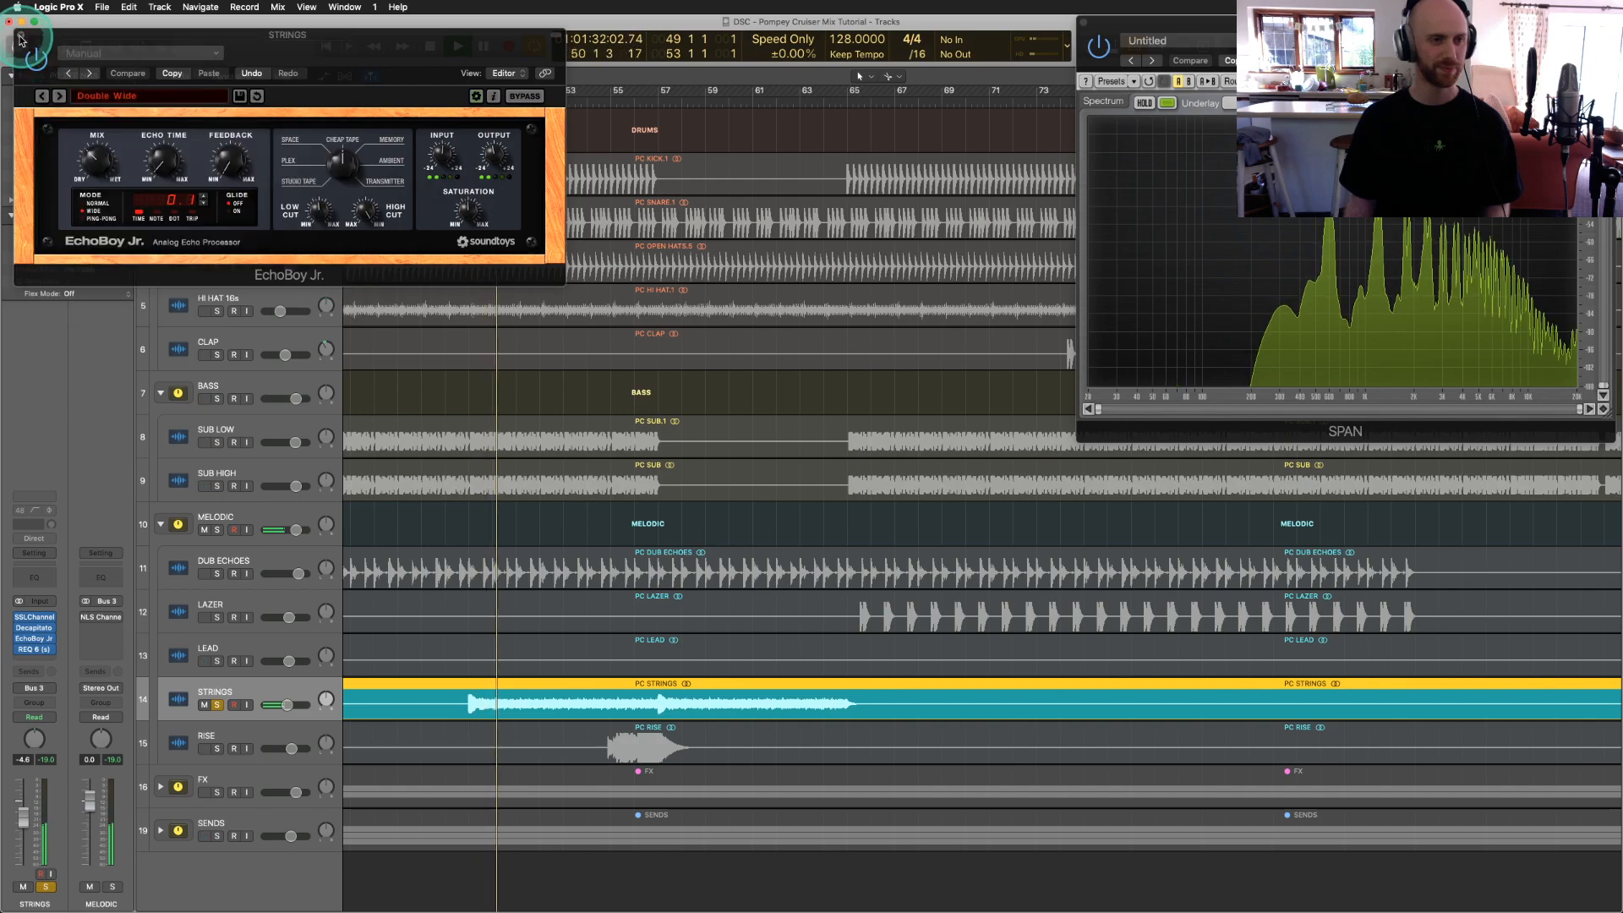
left_click(21, 38)
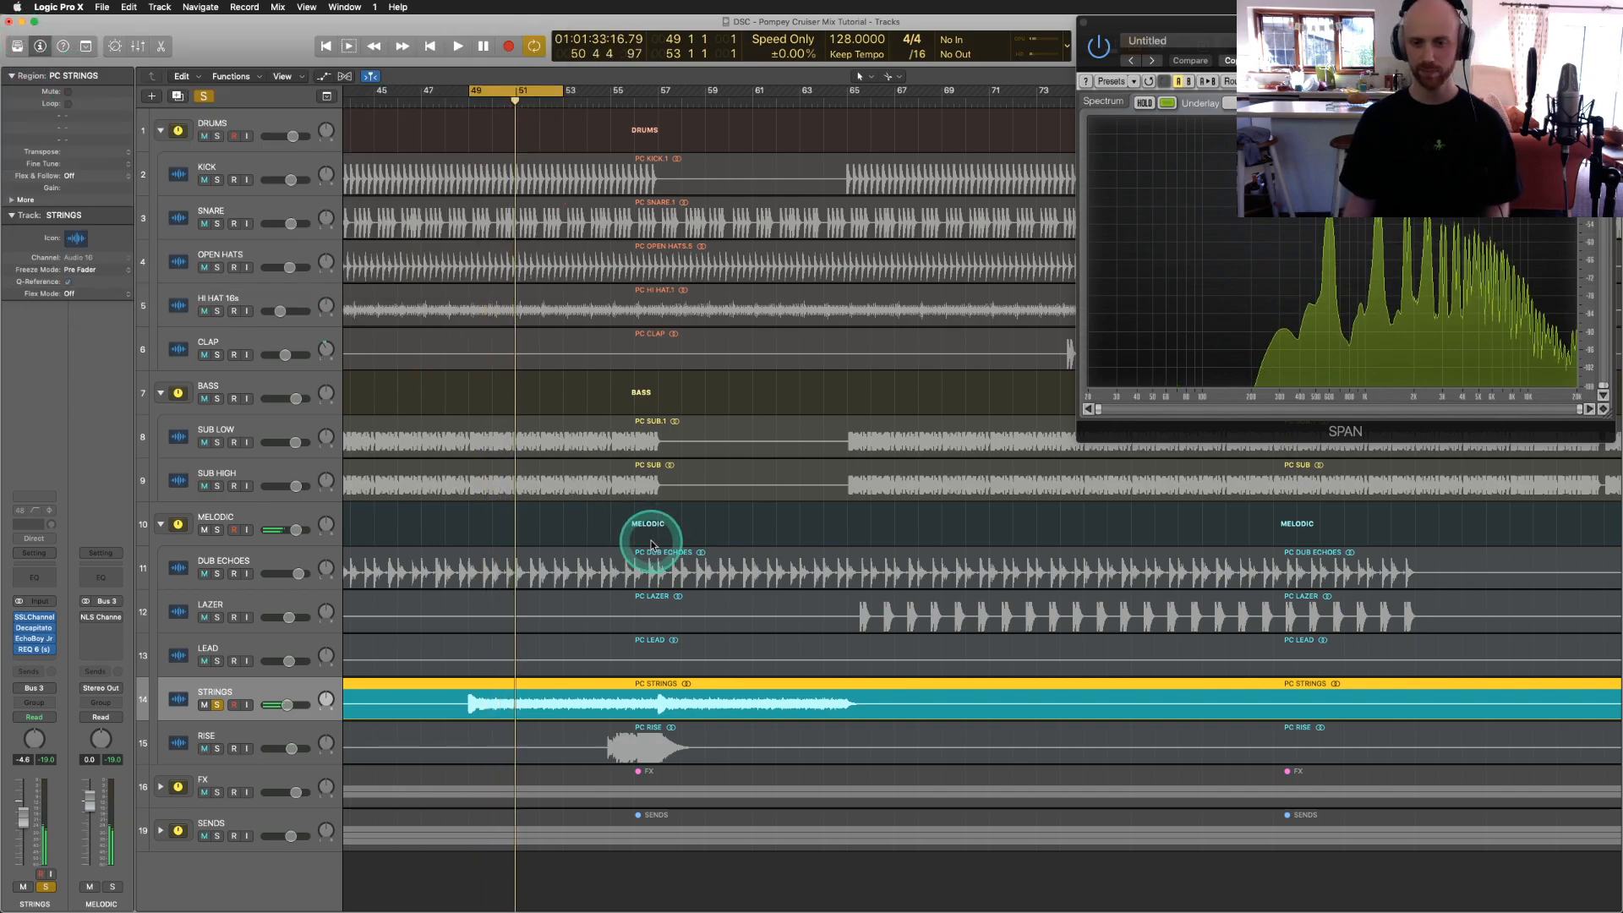
scroll(651, 546, "right", 15)
Step: Cycle bars 113–117, move the solo from STRINGS to LEAD, and start playback
scroll(651, 545, "left", 8)
left_click(921, 186)
left_click_drag(860, 95, 947, 93)
left_click(224, 710)
left_click(217, 706)
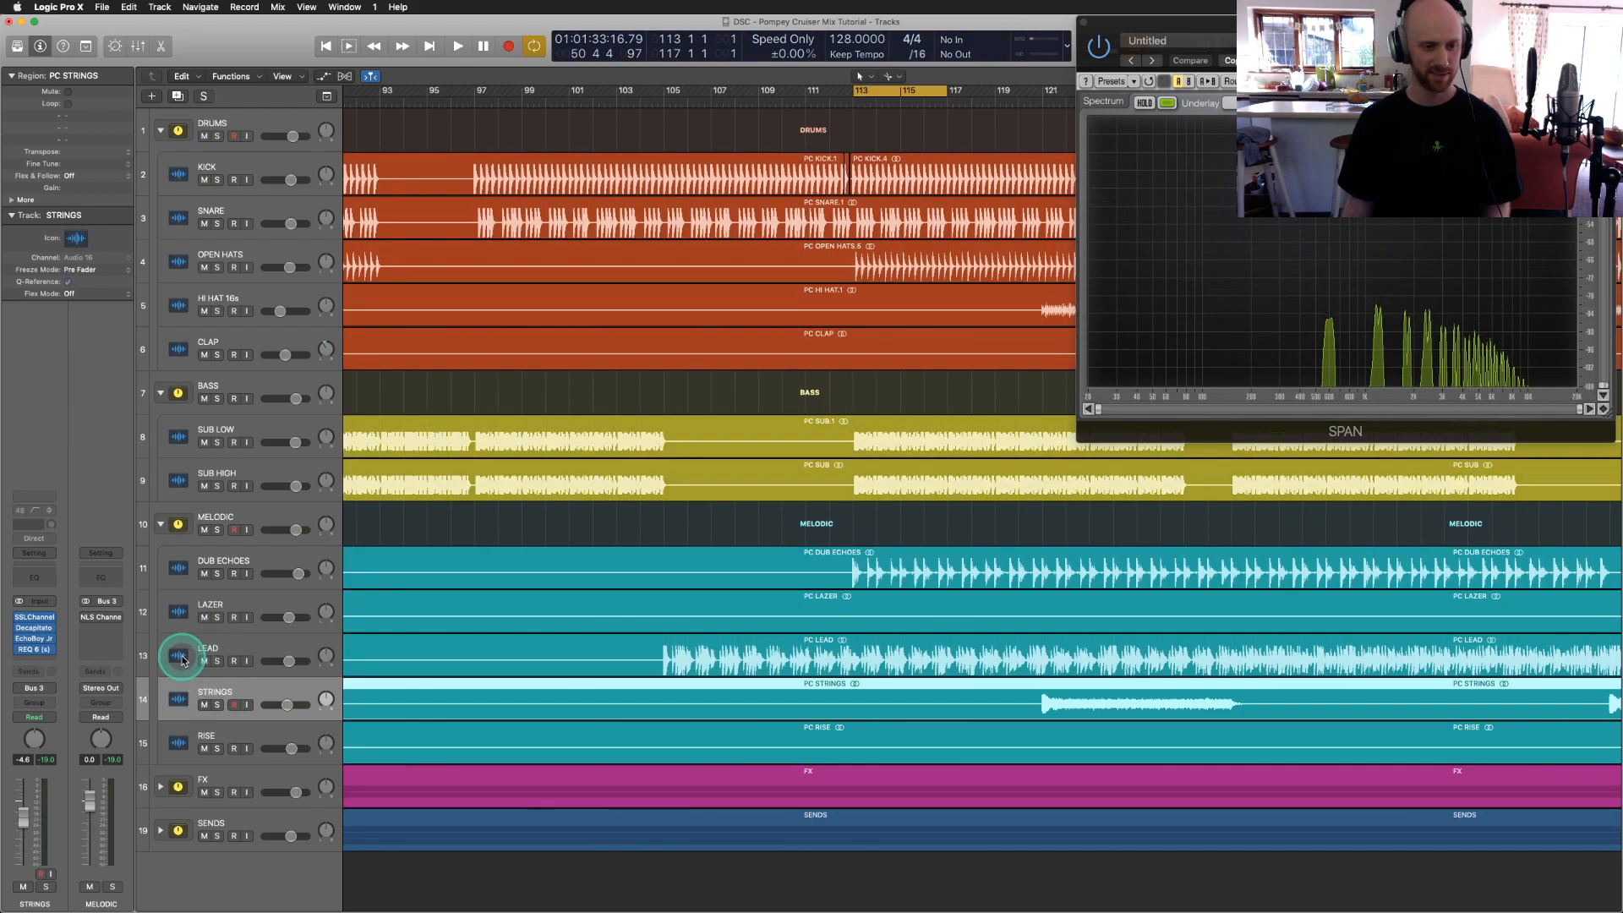
left_click(181, 652)
left_click(217, 661)
key("space")
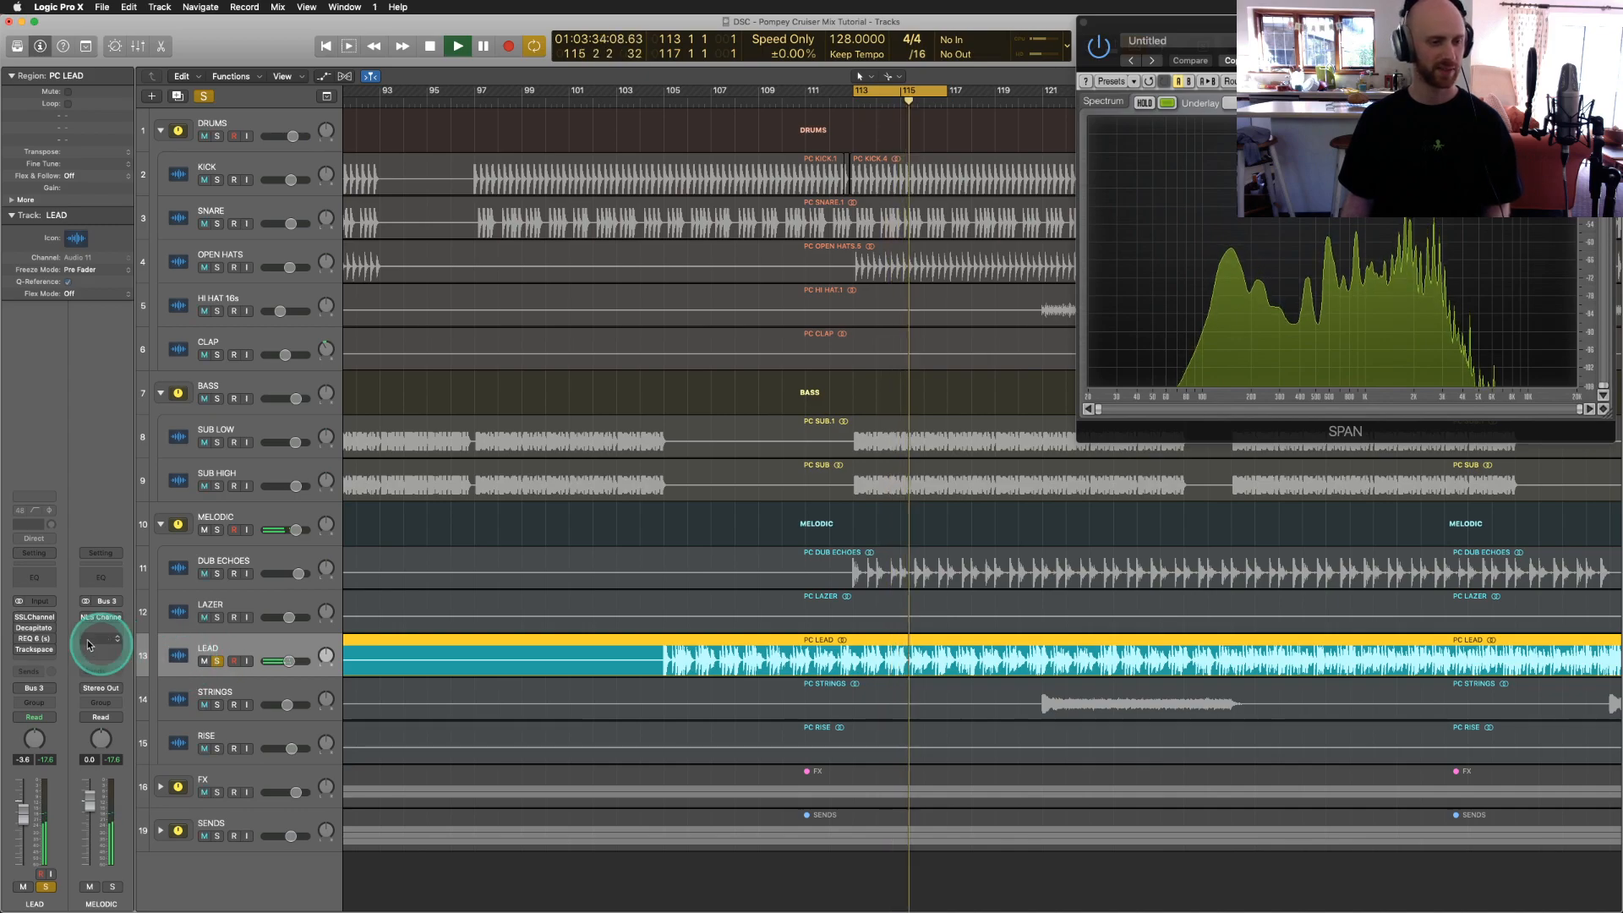
Step: Inspect LEAD's SSLChannel and turn its Decapitator back on
left_click(35, 618)
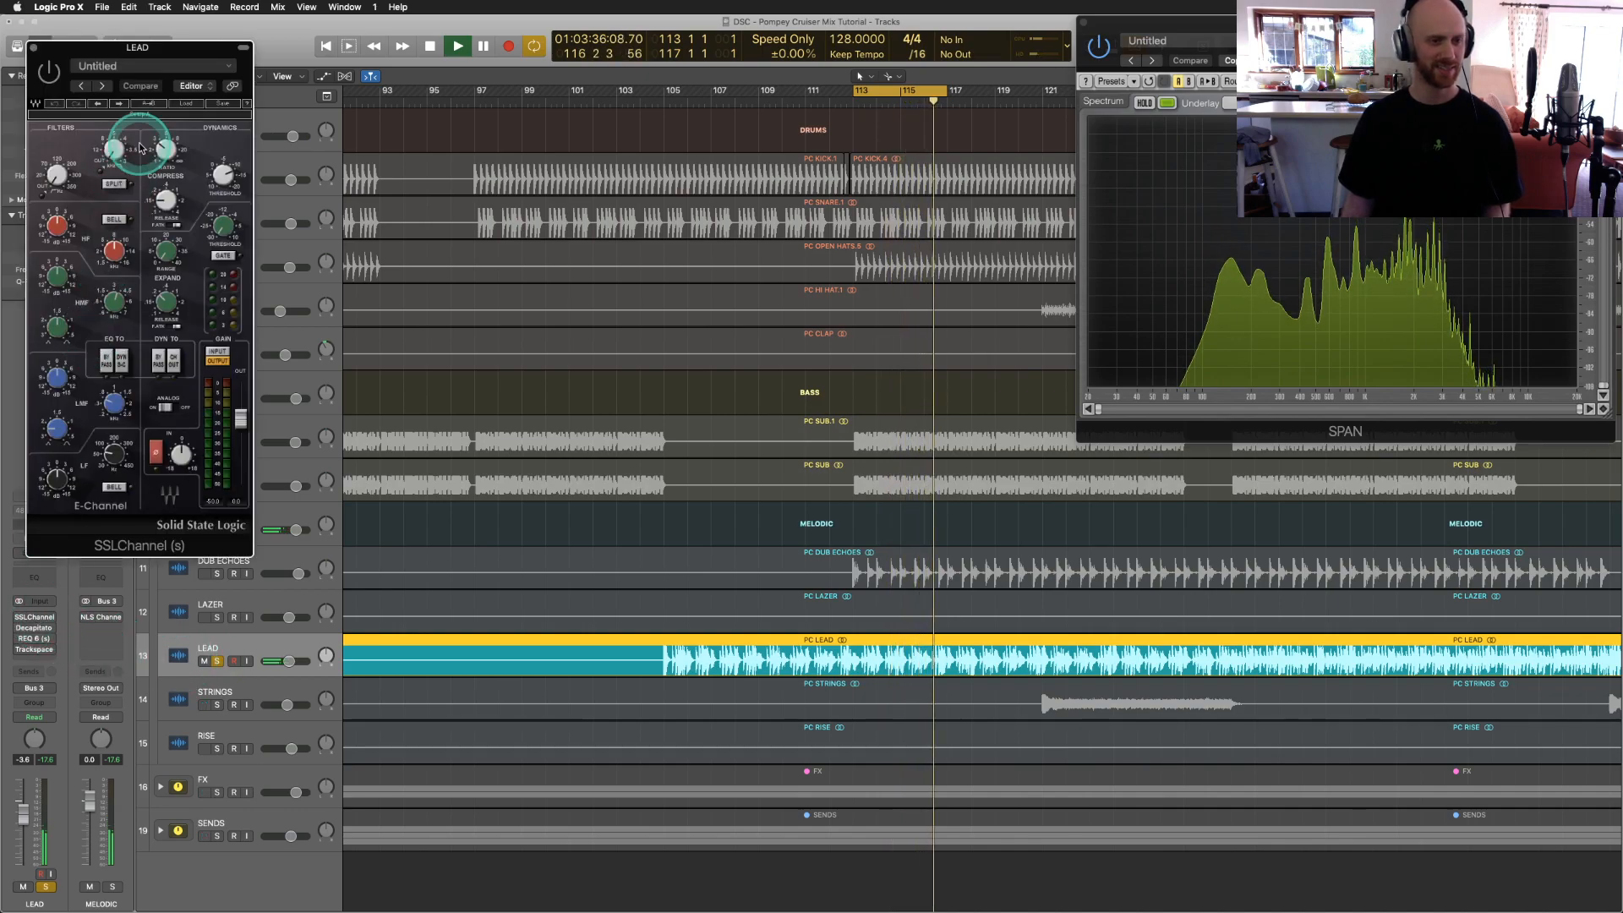
left_click(33, 48)
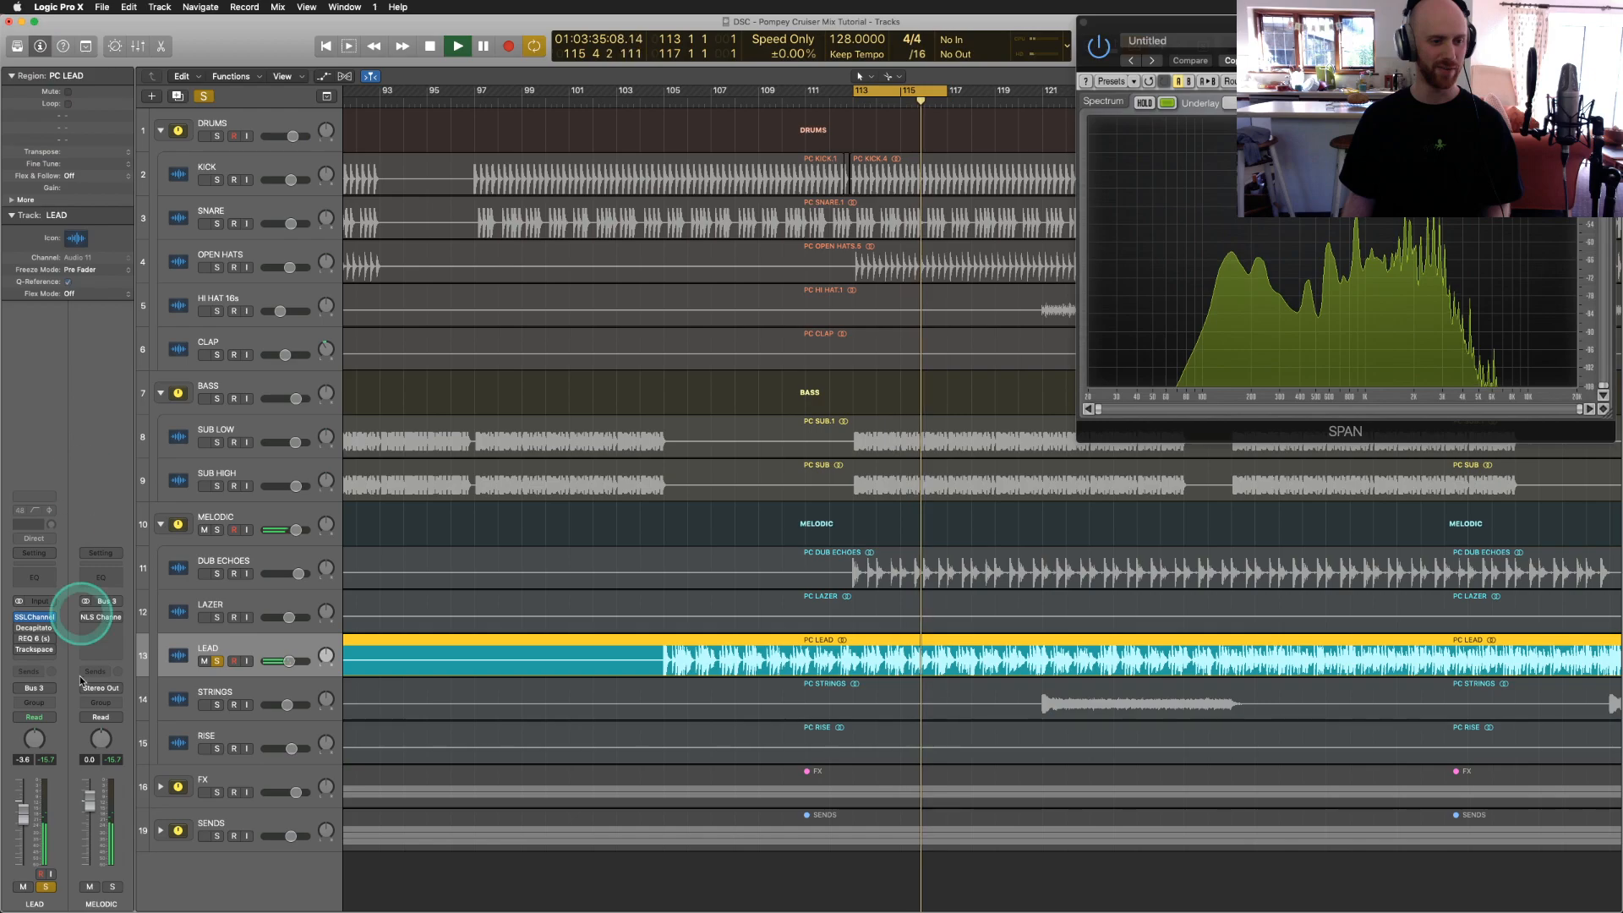
left_click(33, 627)
left_click(36, 63)
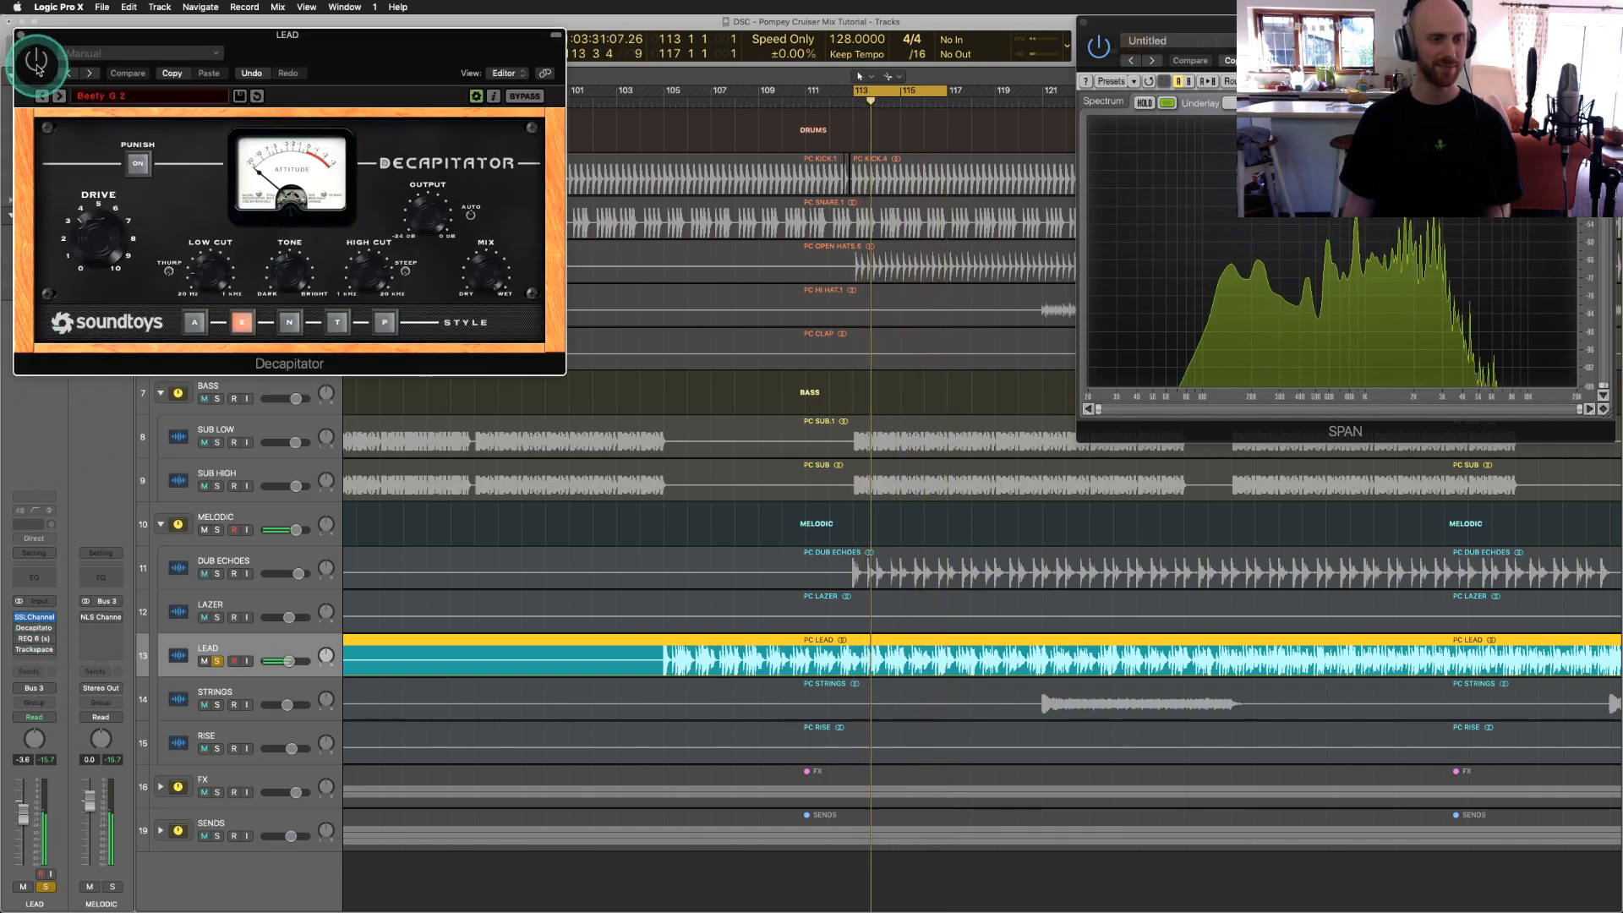
left_click(36, 63)
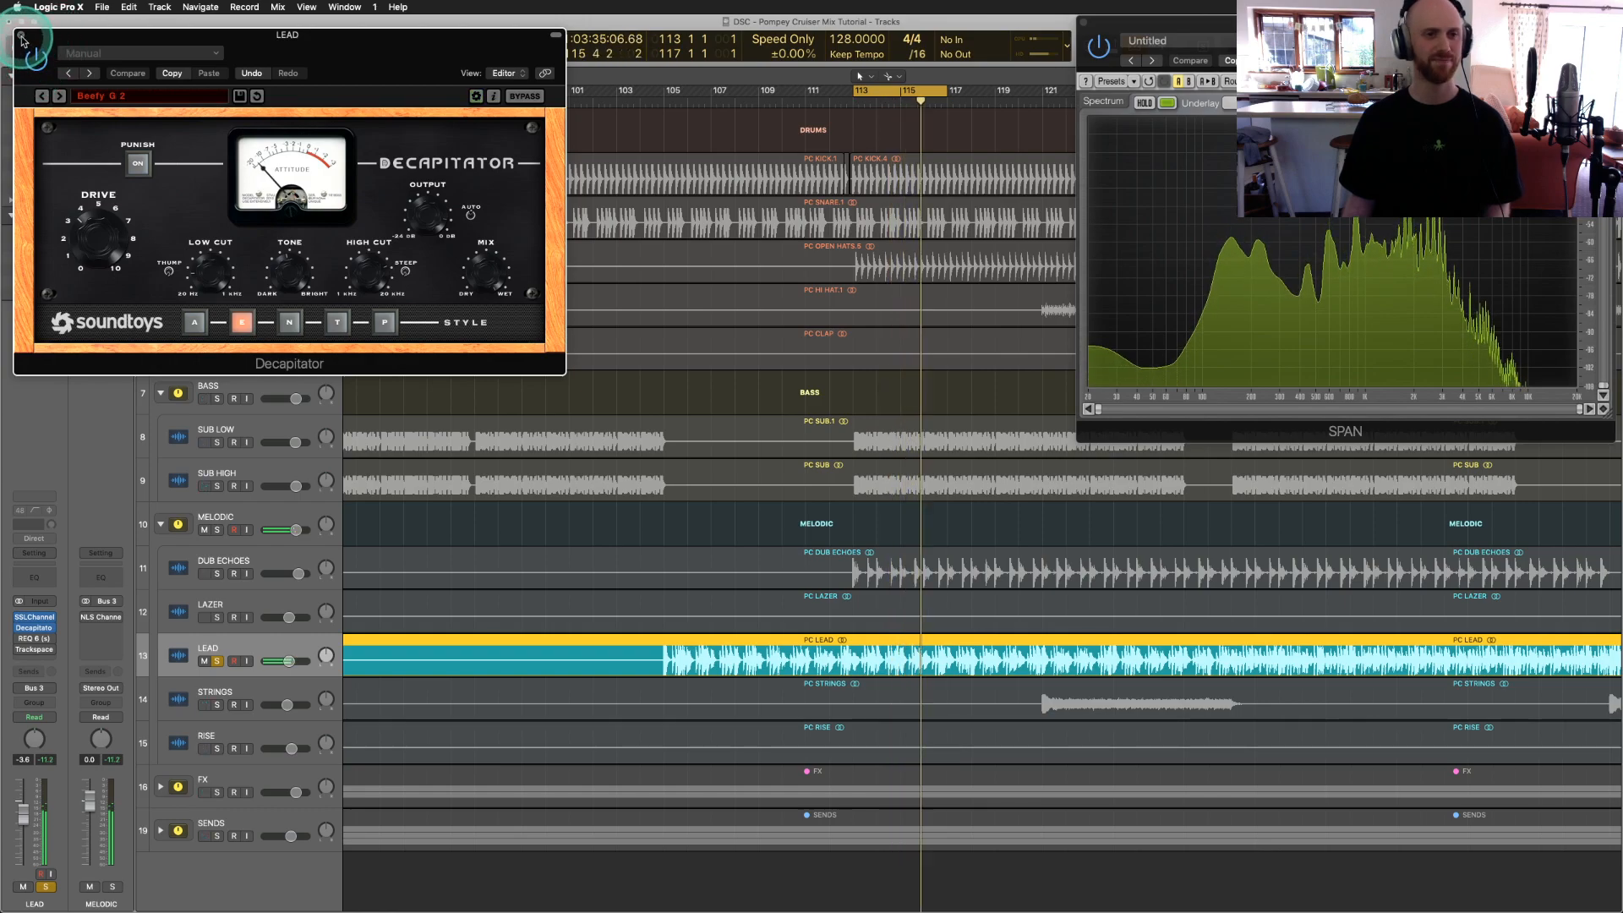
left_click(22, 40)
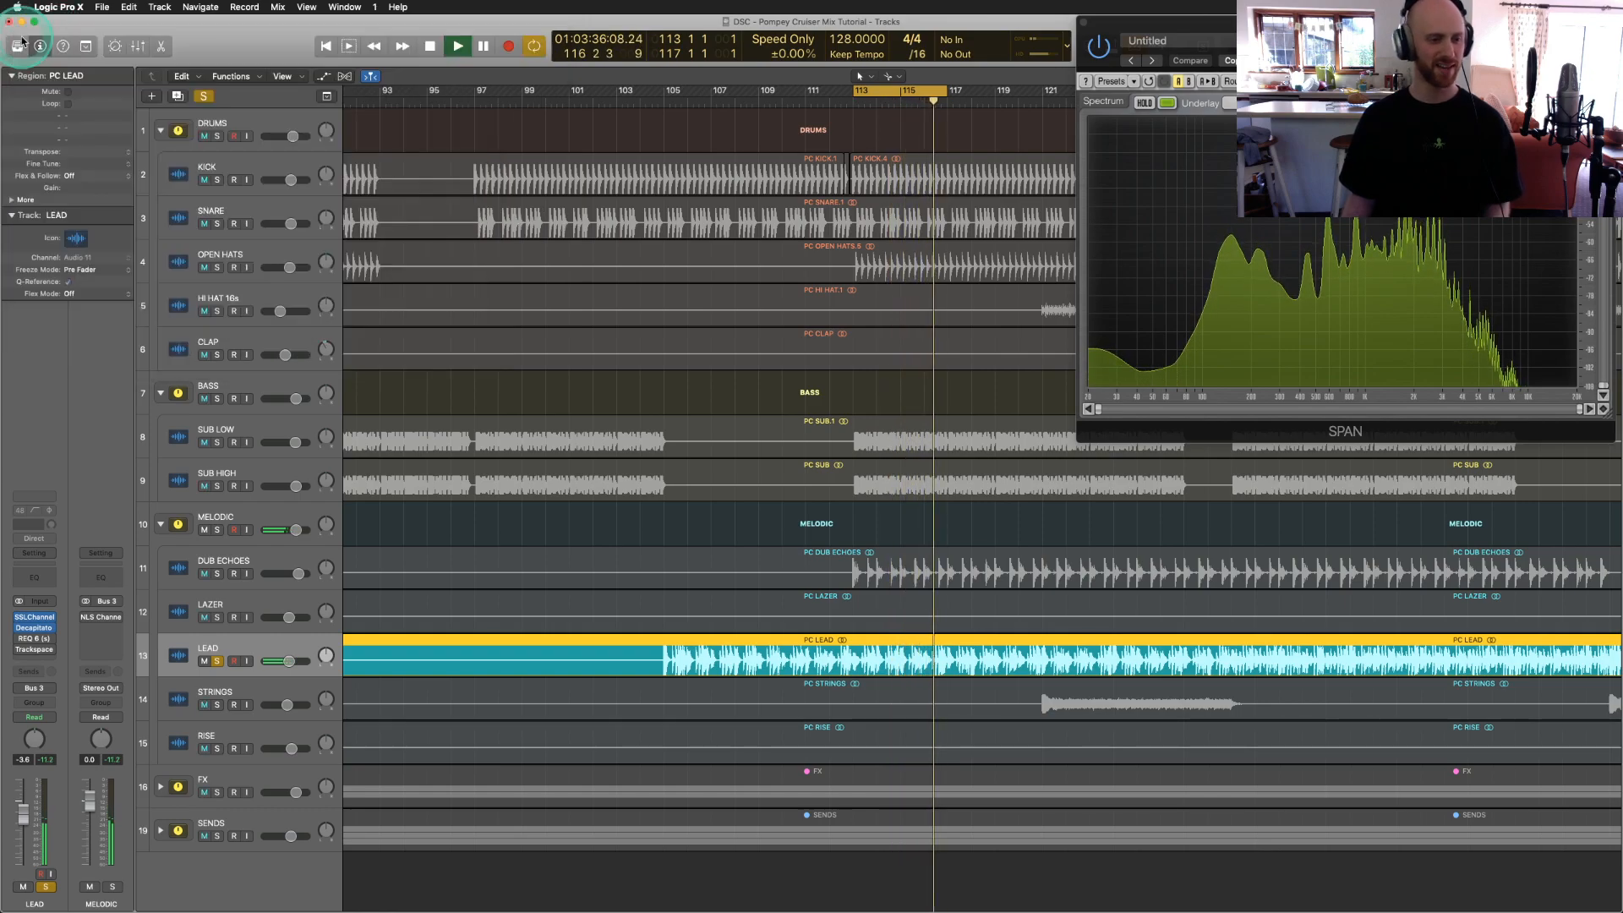
left_click(36, 640)
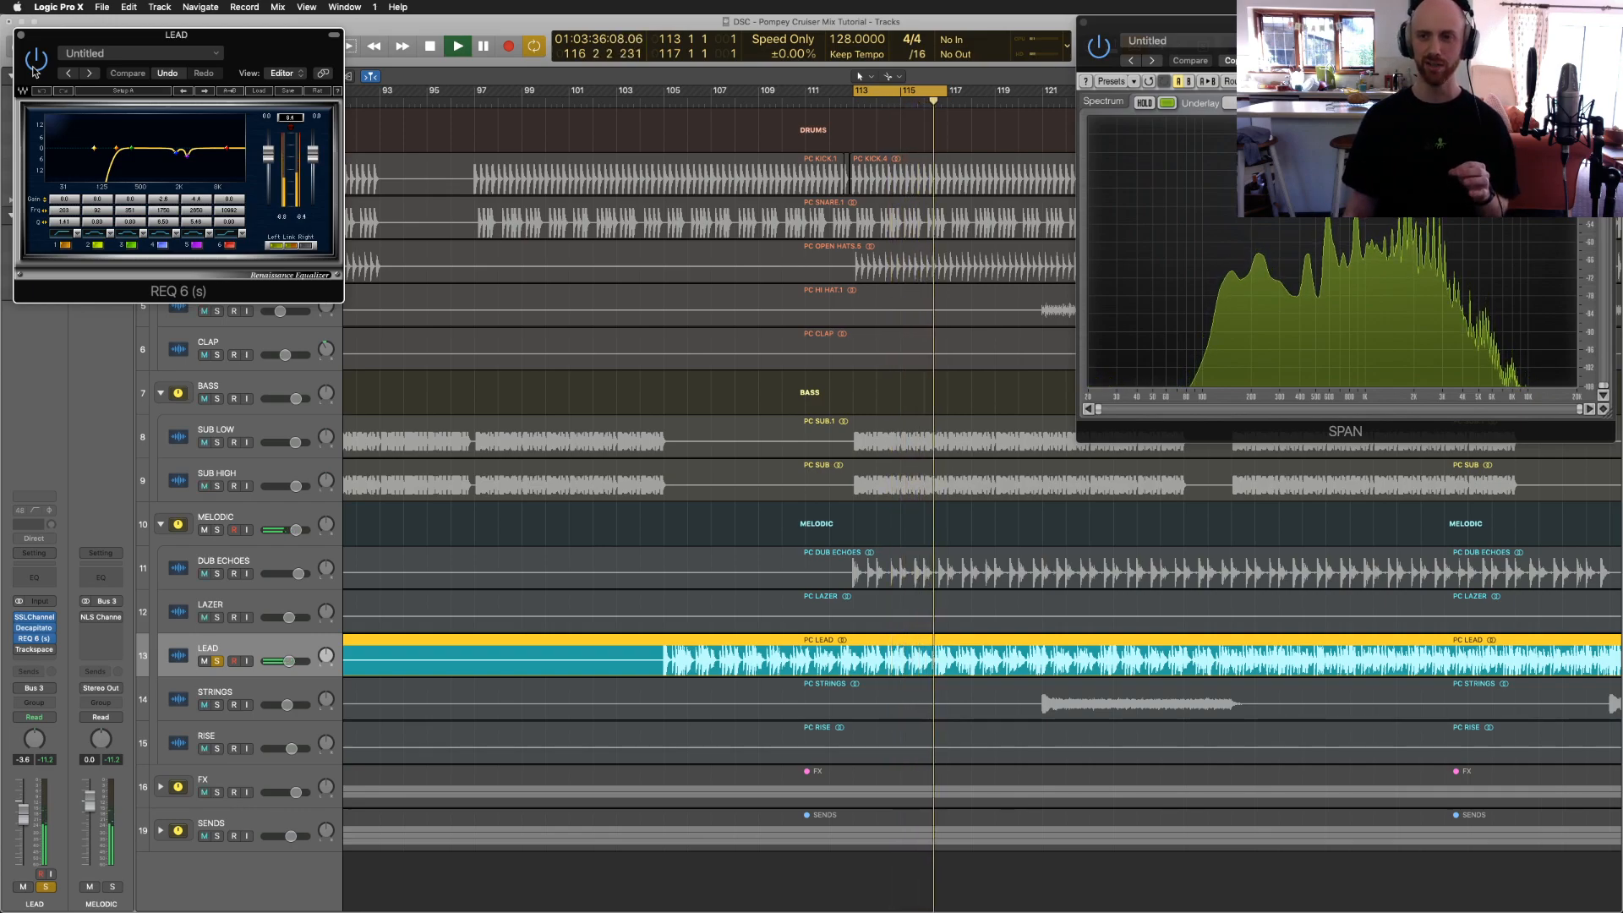
Step: Close LEAD's REQ 6, switch on its Trackspacer side-chained to SNARE, and close it
left_click(21, 36)
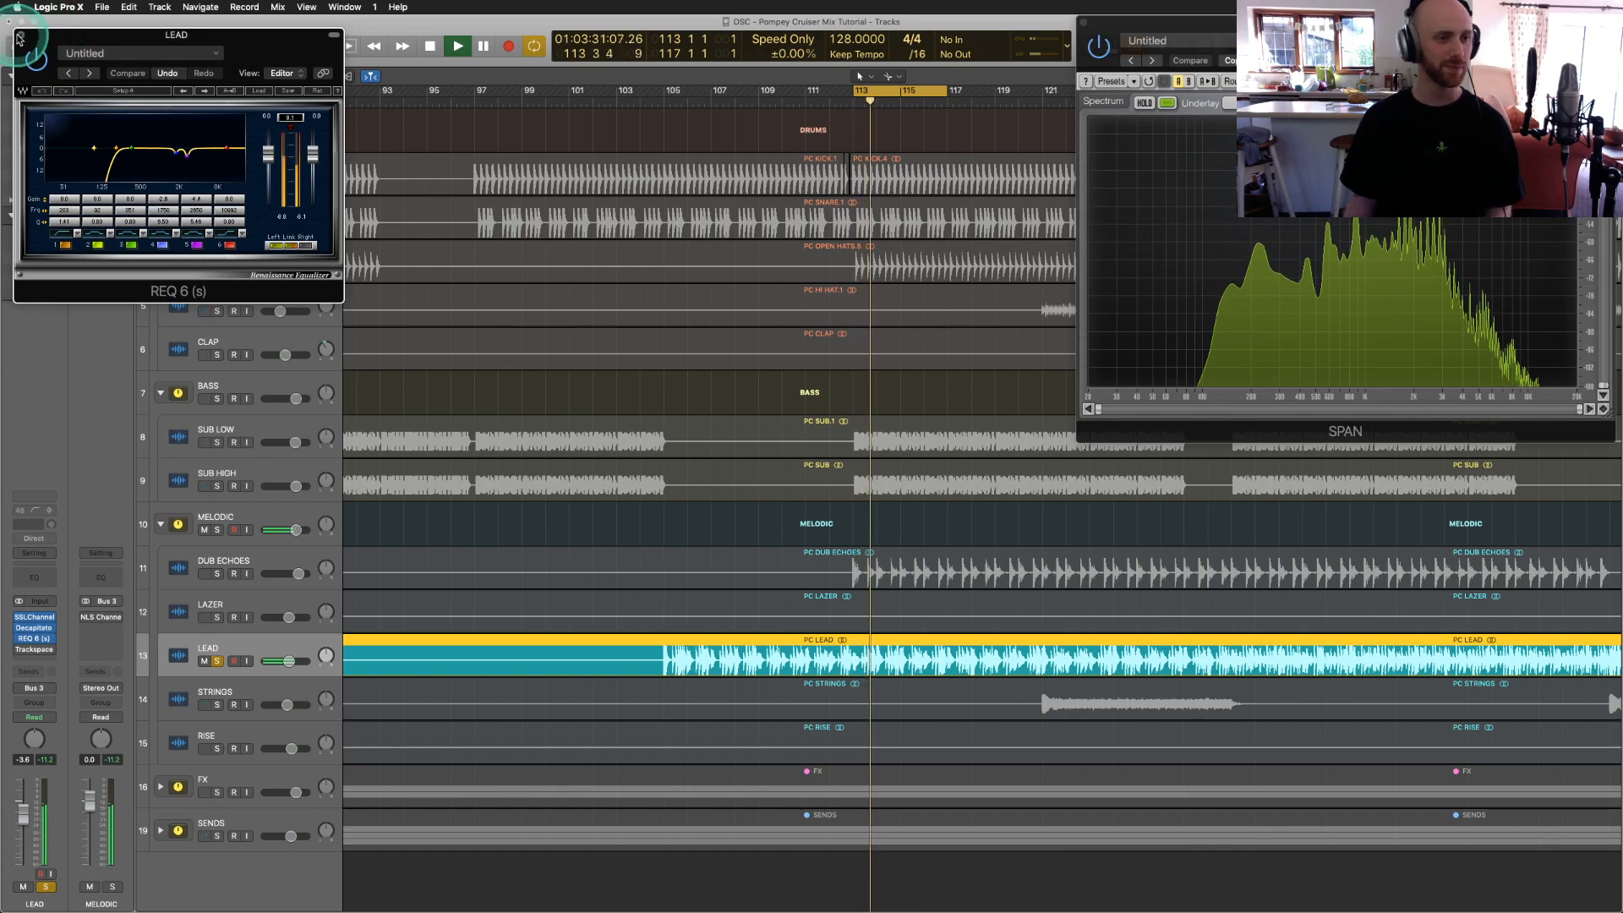
left_click(33, 649)
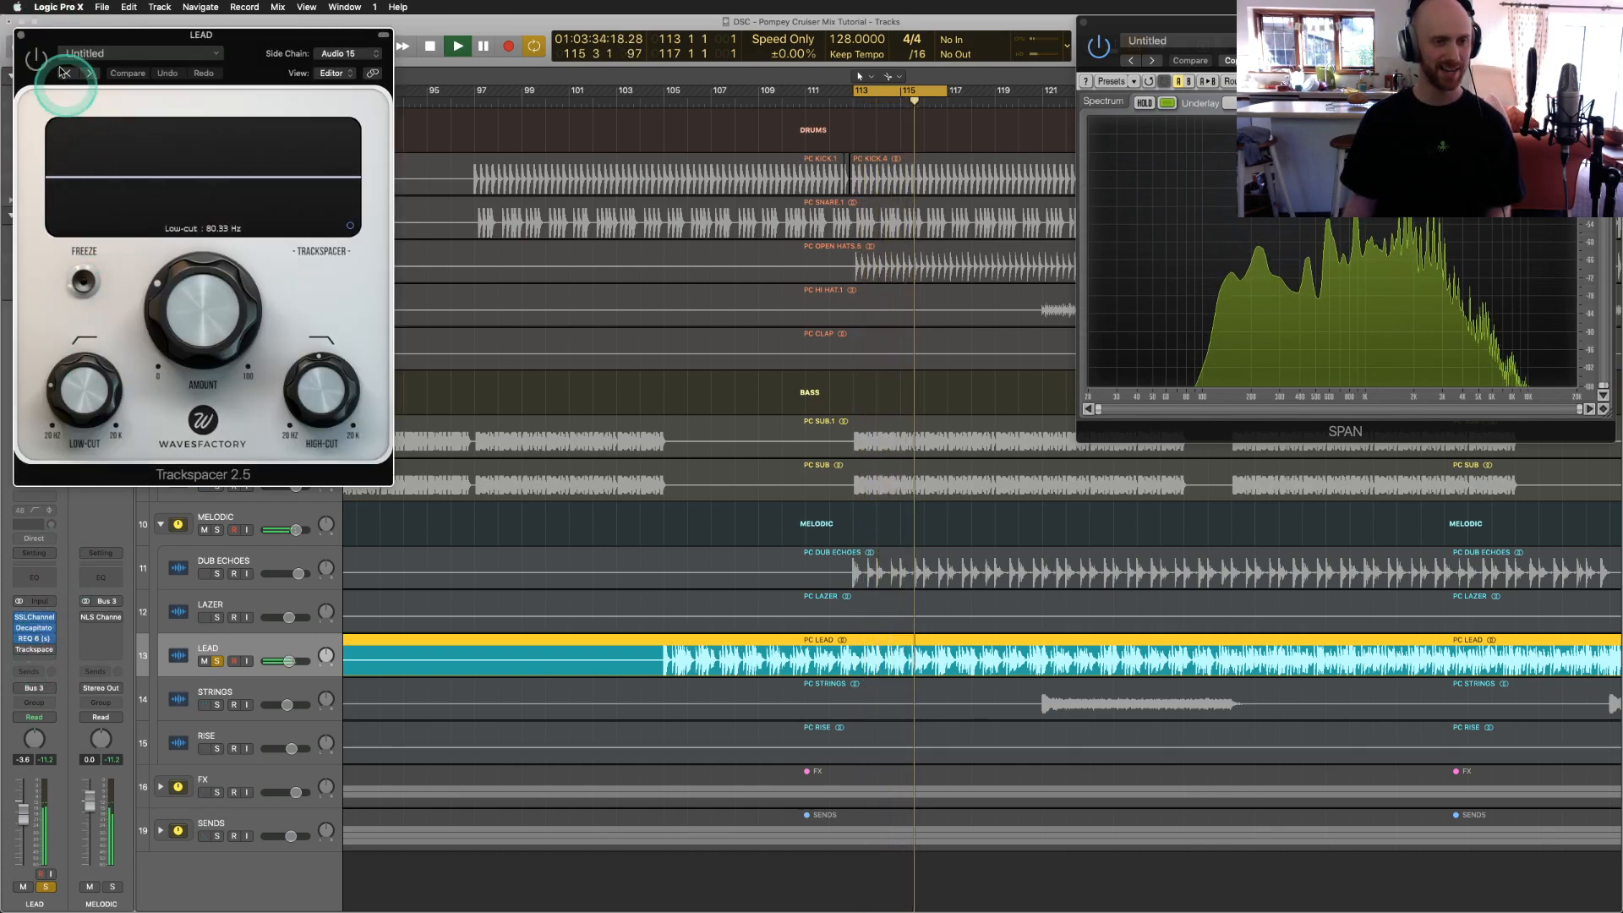
left_click(33, 56)
left_click(156, 156)
left_click(339, 53)
left_click(333, 88)
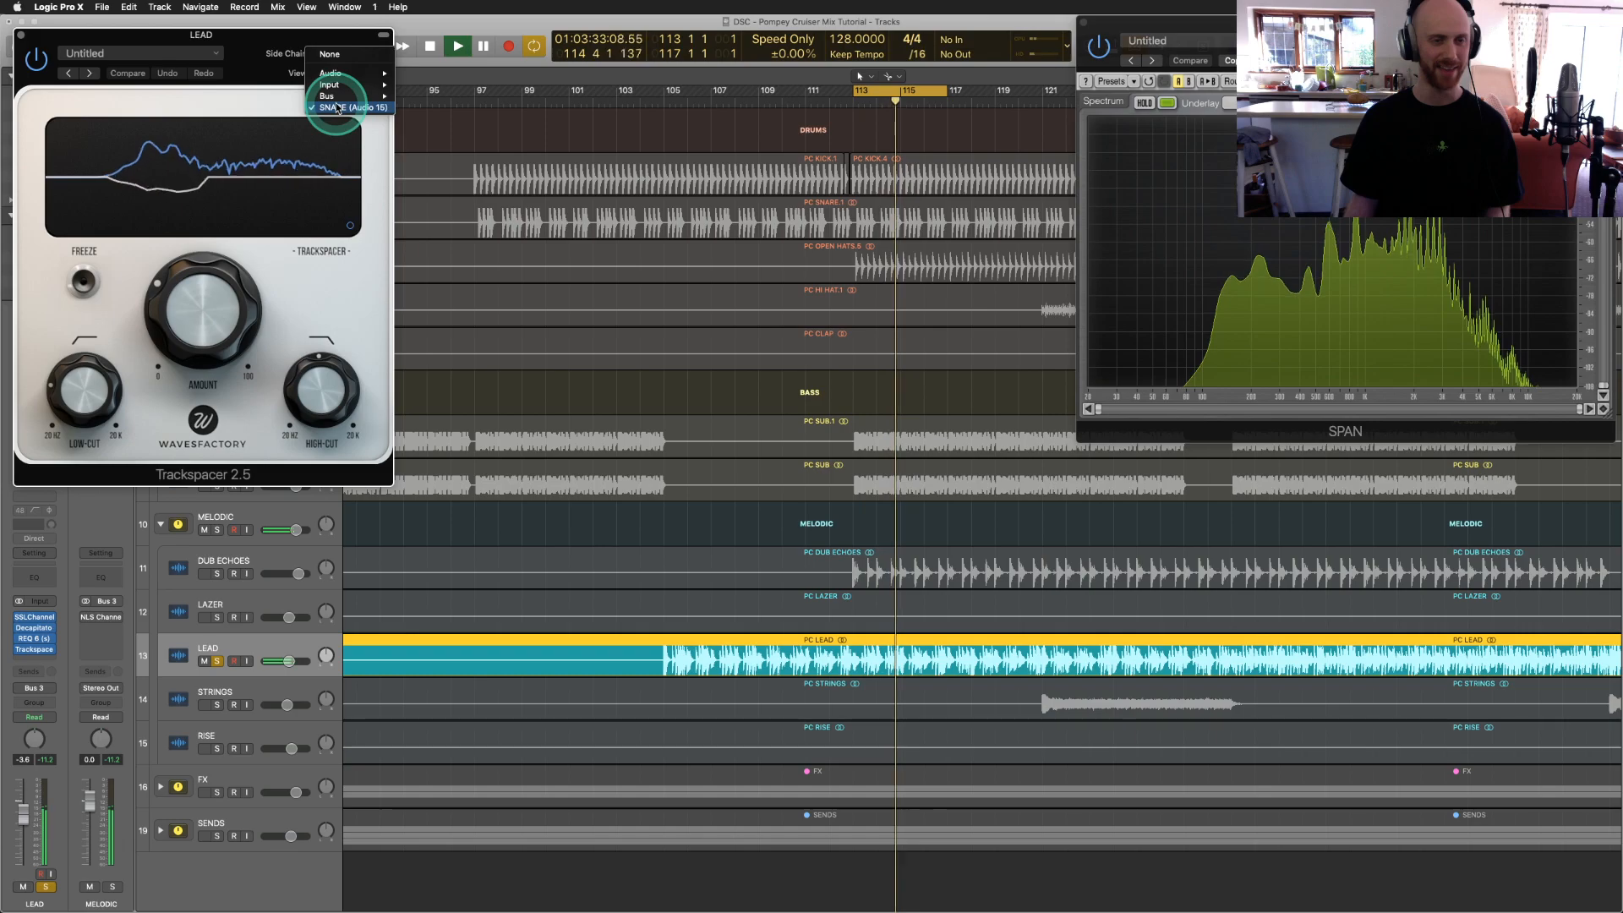
left_click(241, 68)
left_click(20, 35)
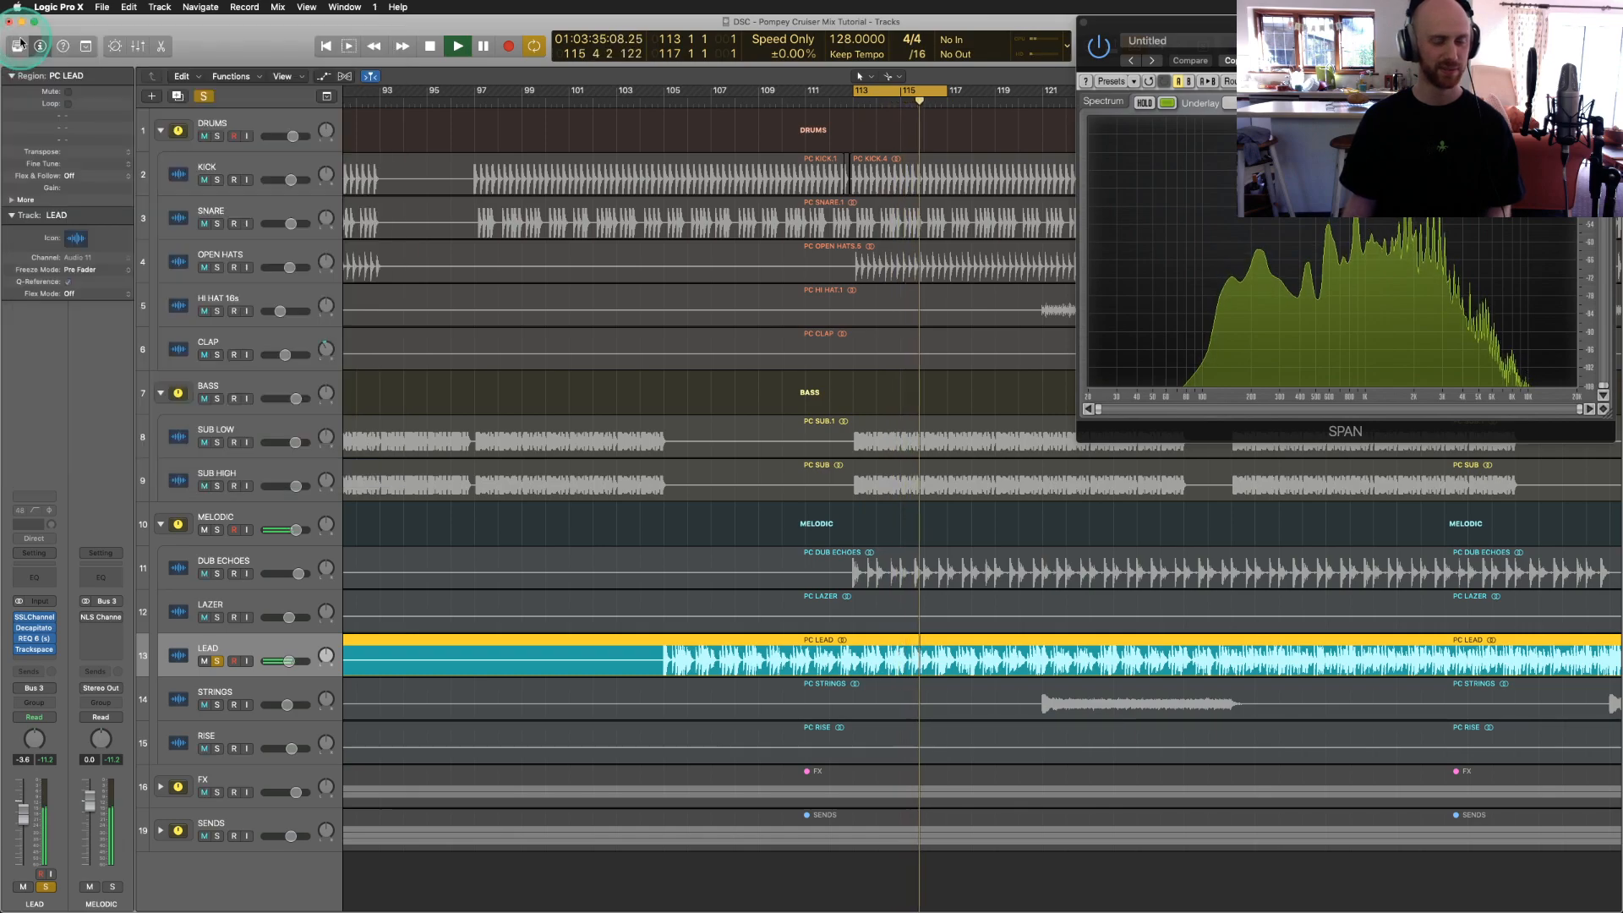
Step: Stop, swap the solo from LEAD to RISE, and loop bars 55–59
key("space")
left_click(216, 662)
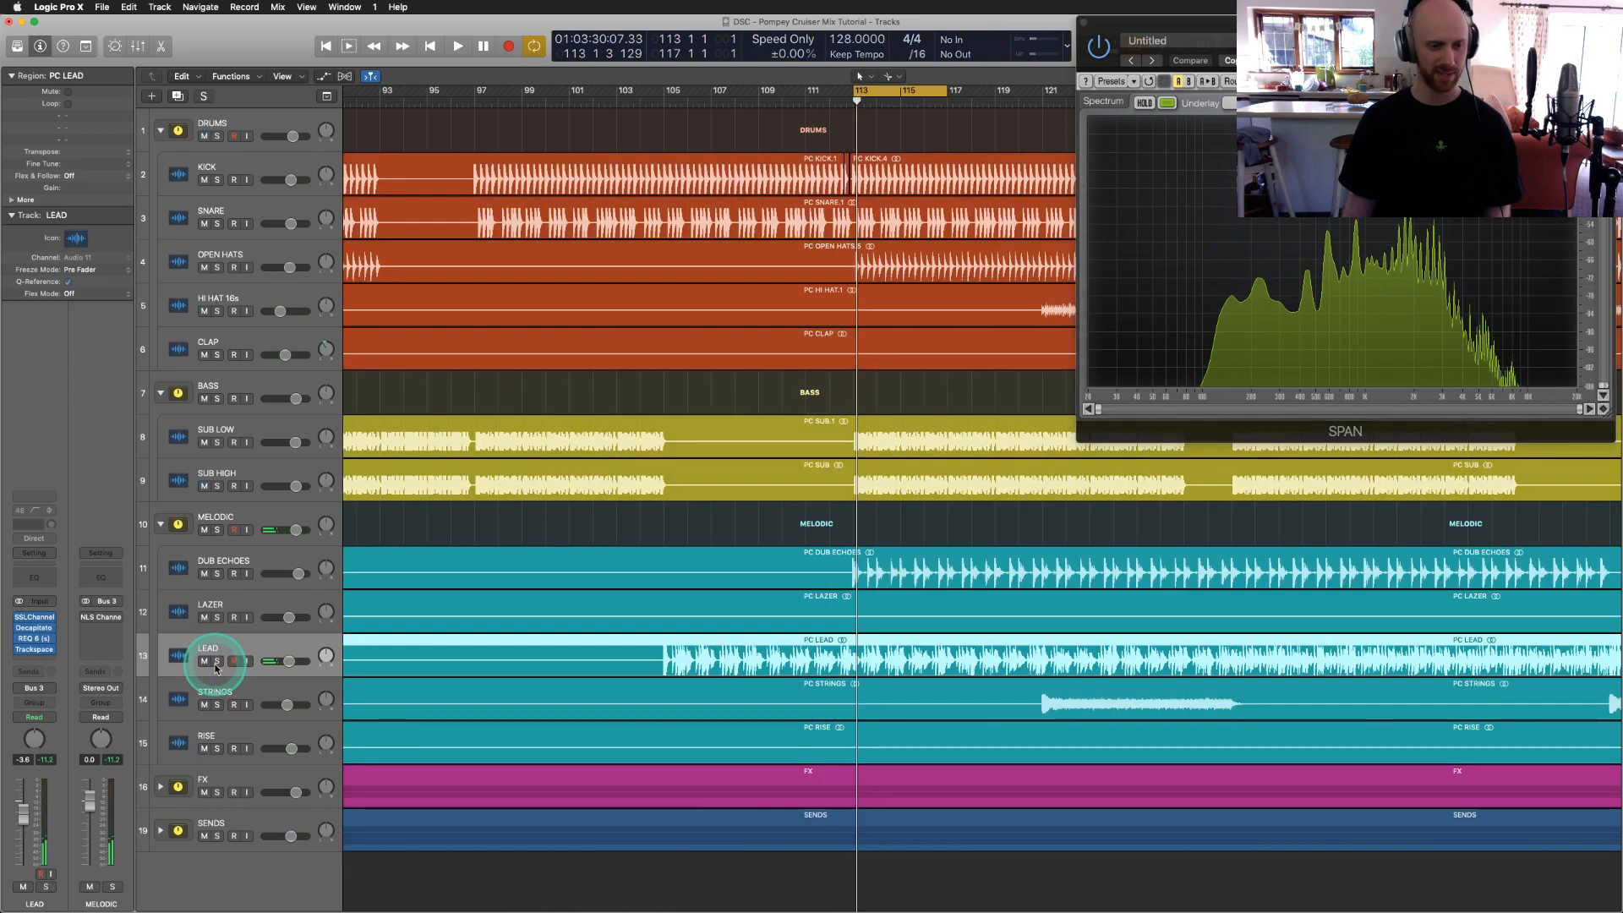
left_click(184, 741)
left_click(217, 749)
scroll(520, 656, "left", 15)
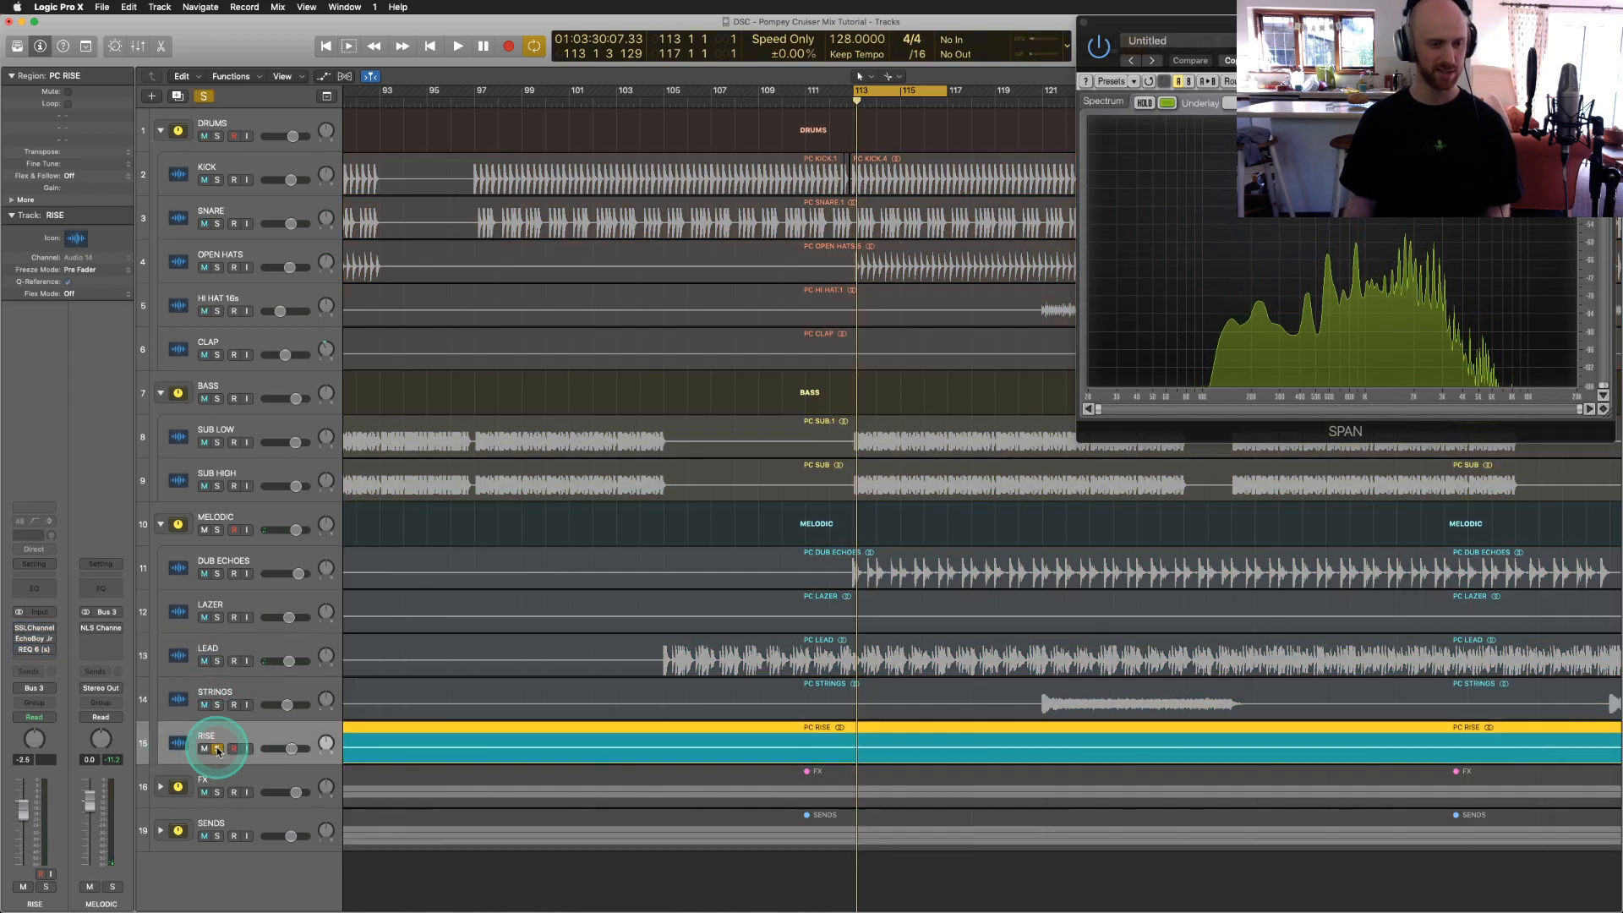
left_click(582, 48)
left_click_drag(561, 95, 652, 110)
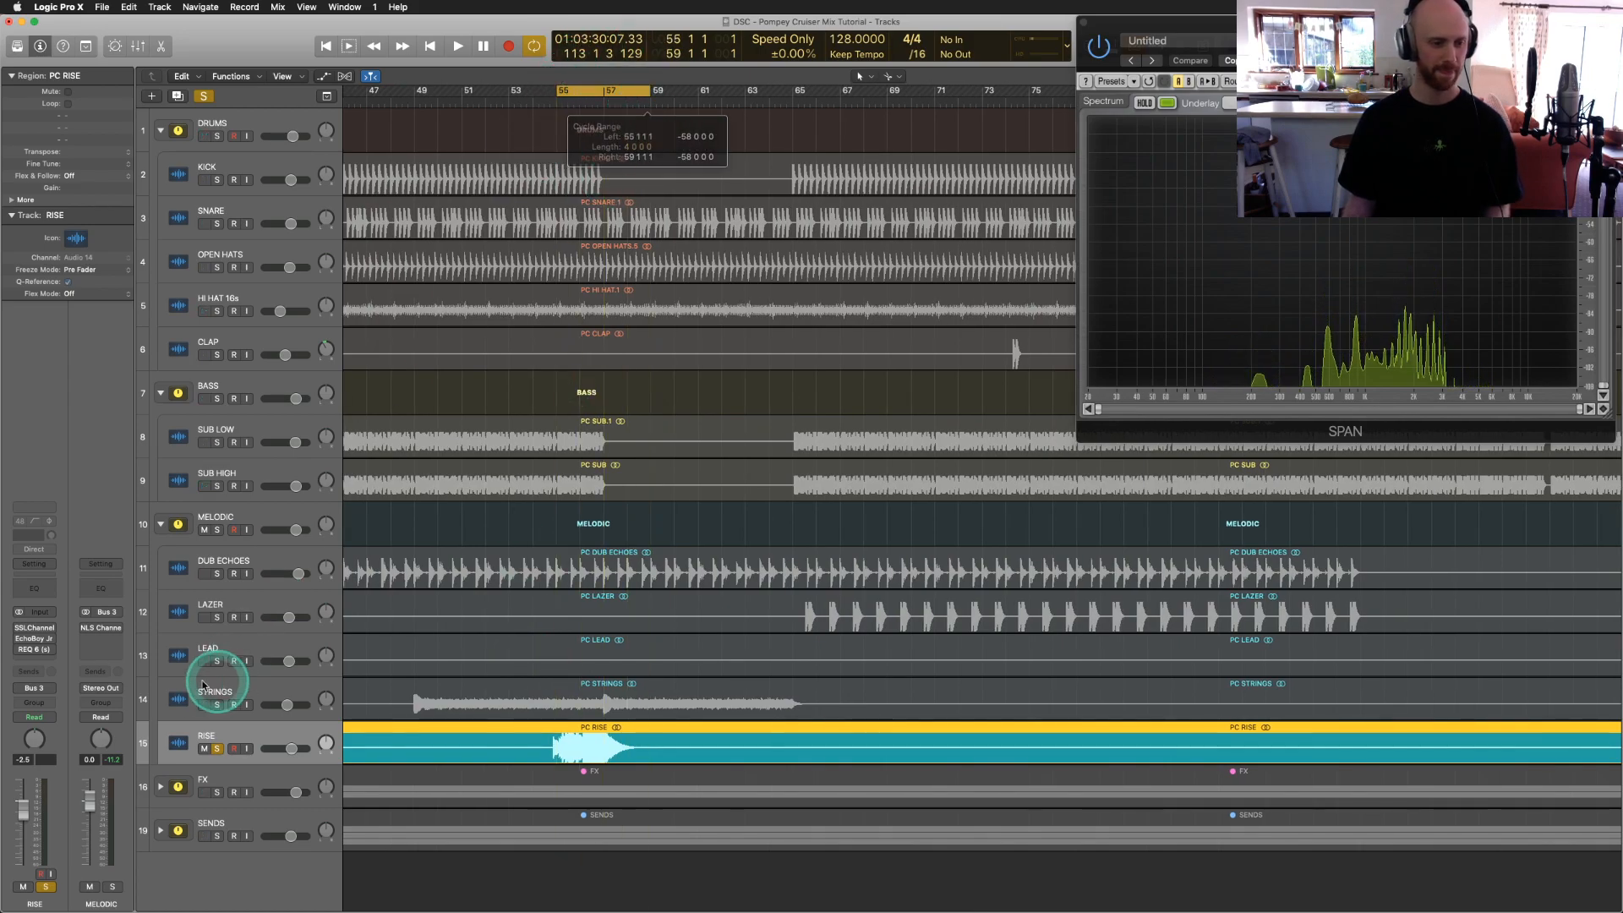
key("space")
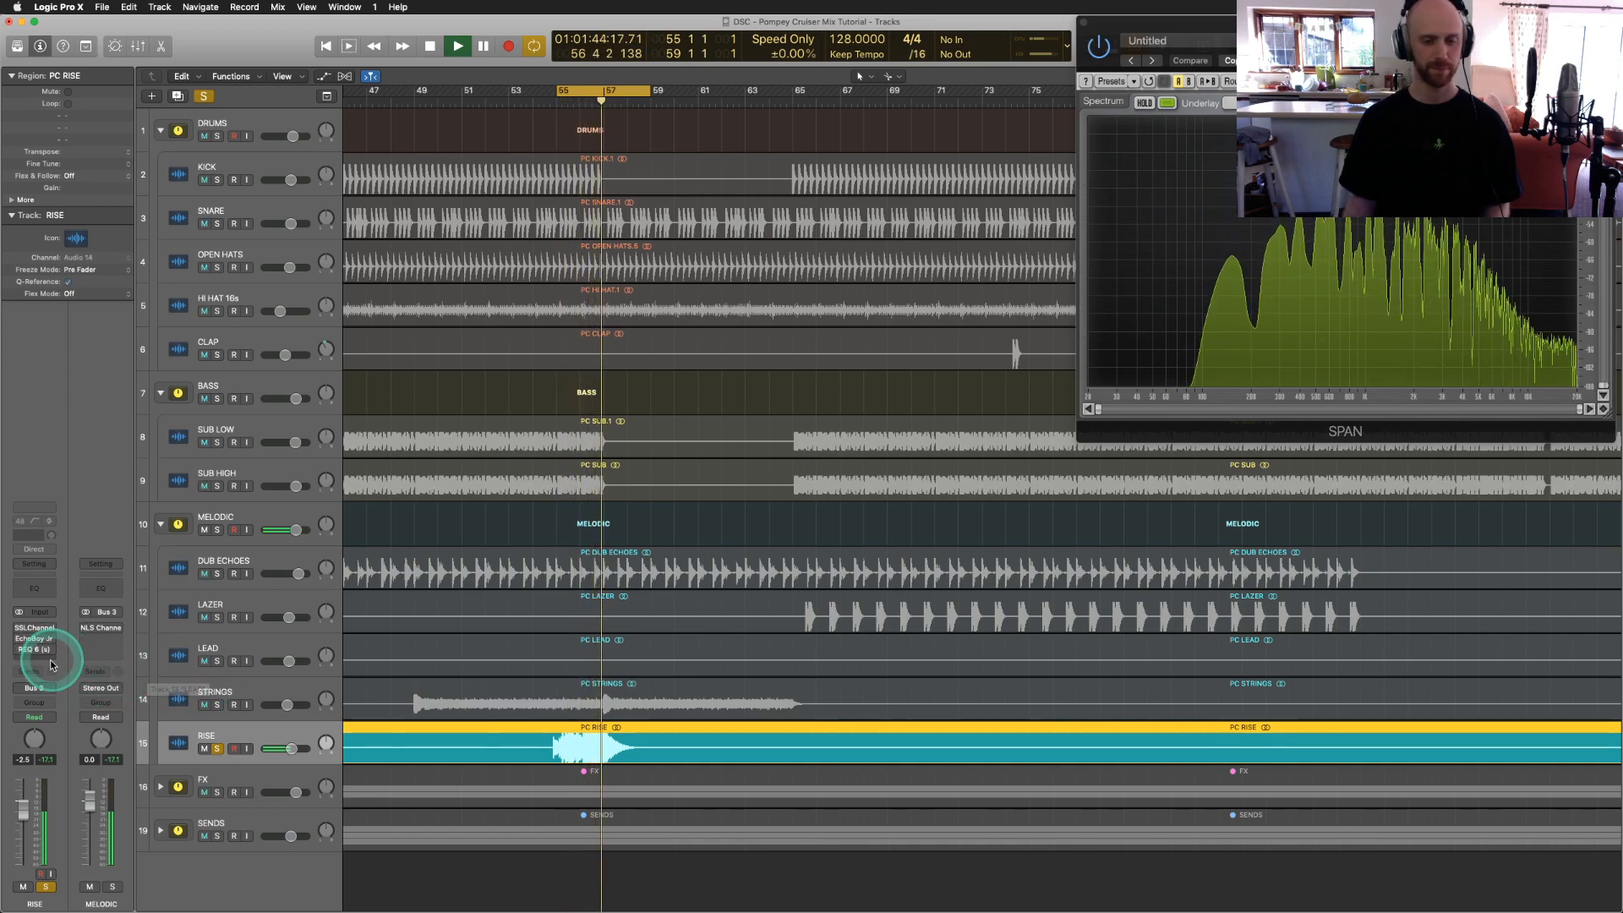
Step: Switch on RISE's SSLChannel, EchoBoy Jr and REQ 6 inserts, then stop playback
left_click(18, 630)
left_click(19, 640)
left_click(19, 649)
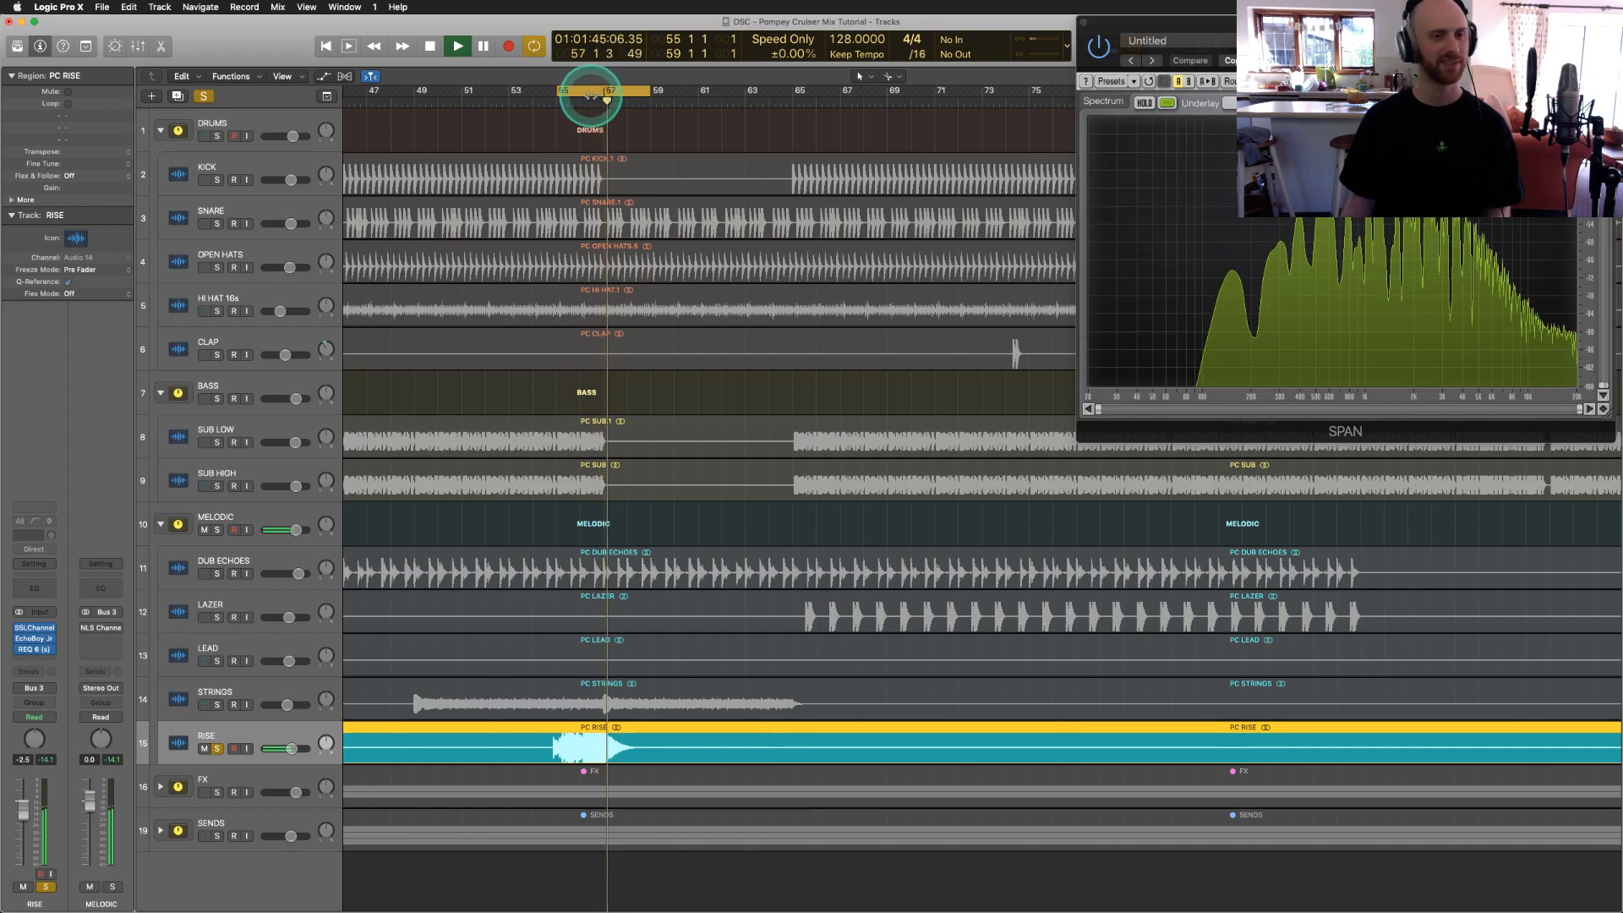
key("space")
left_click(217, 516)
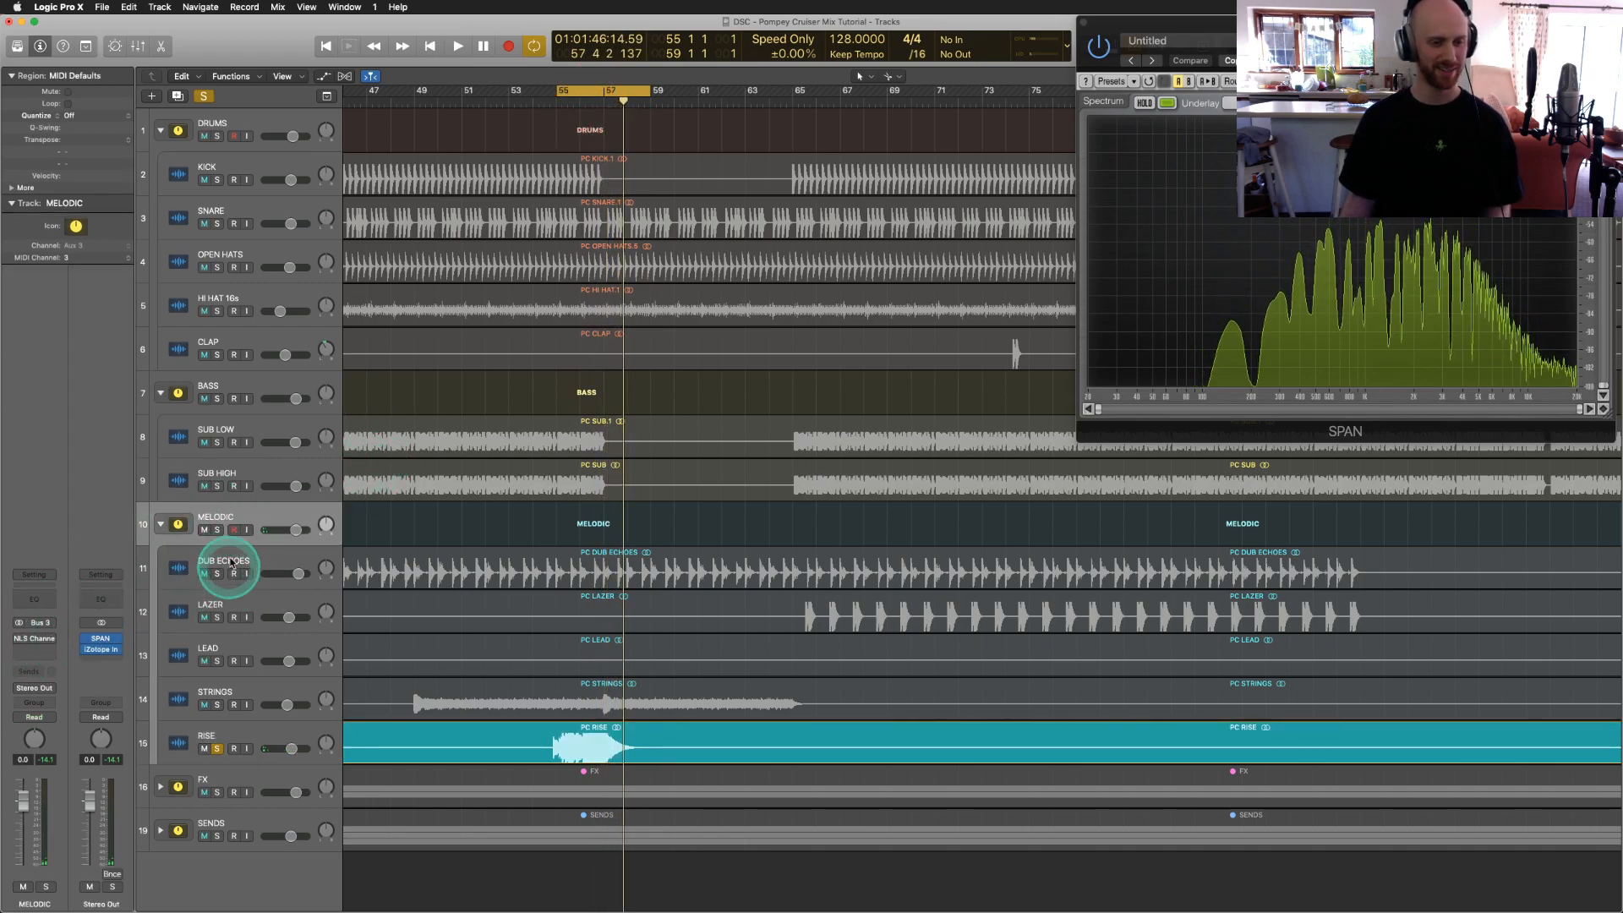
Step: Solo MELODIC in place of RISE and loop bars 113–121
left_click(216, 531)
left_click(216, 745)
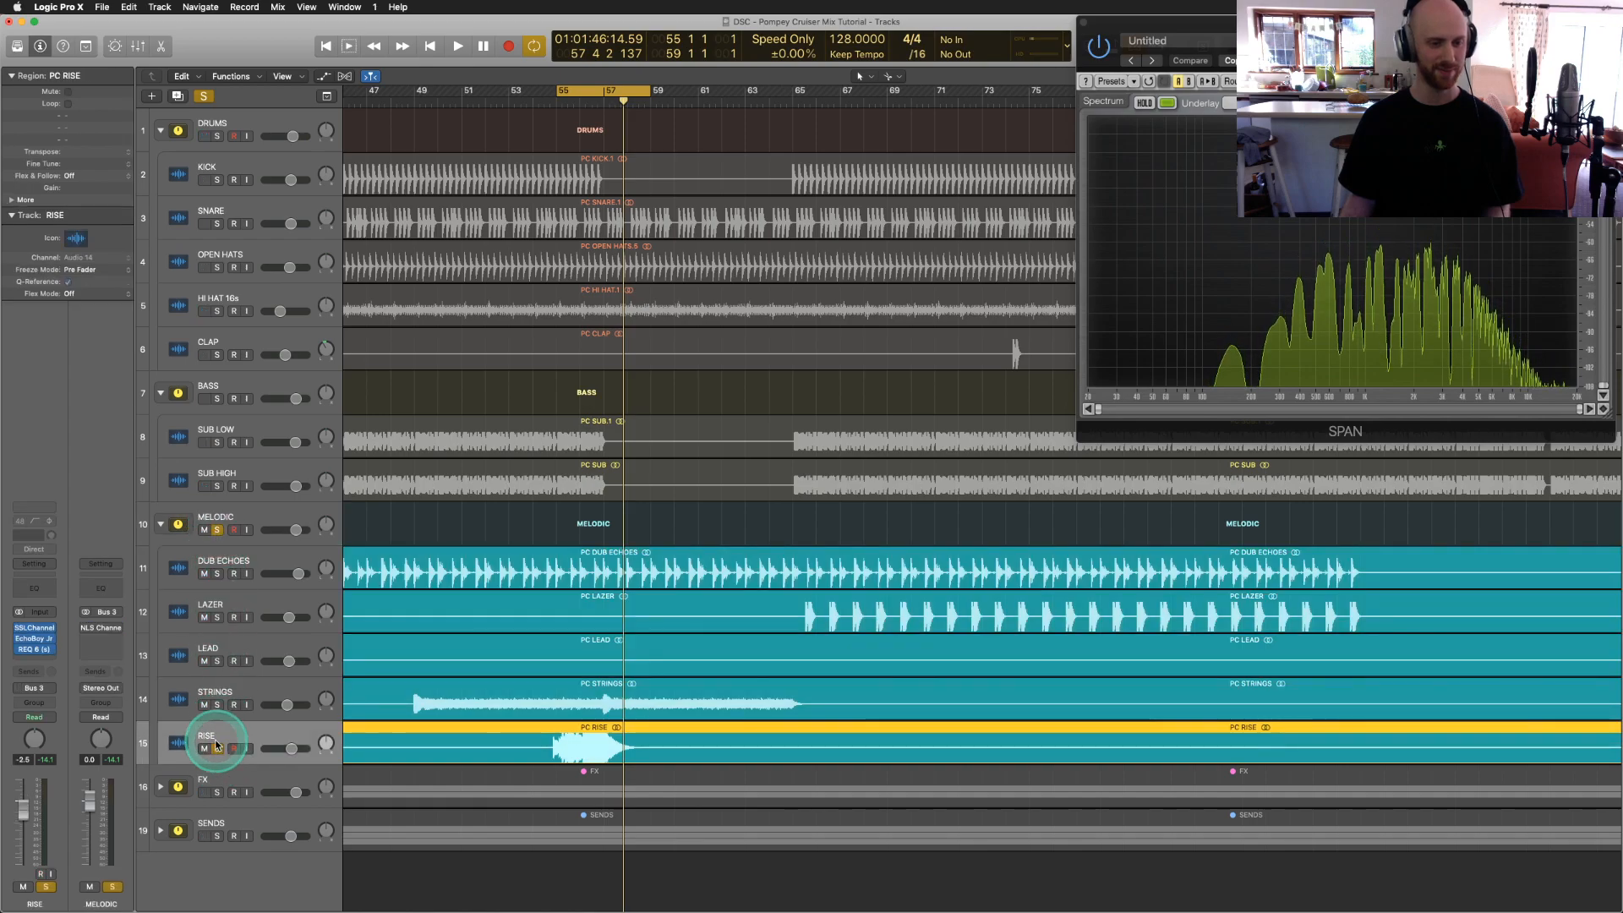
left_click(217, 749)
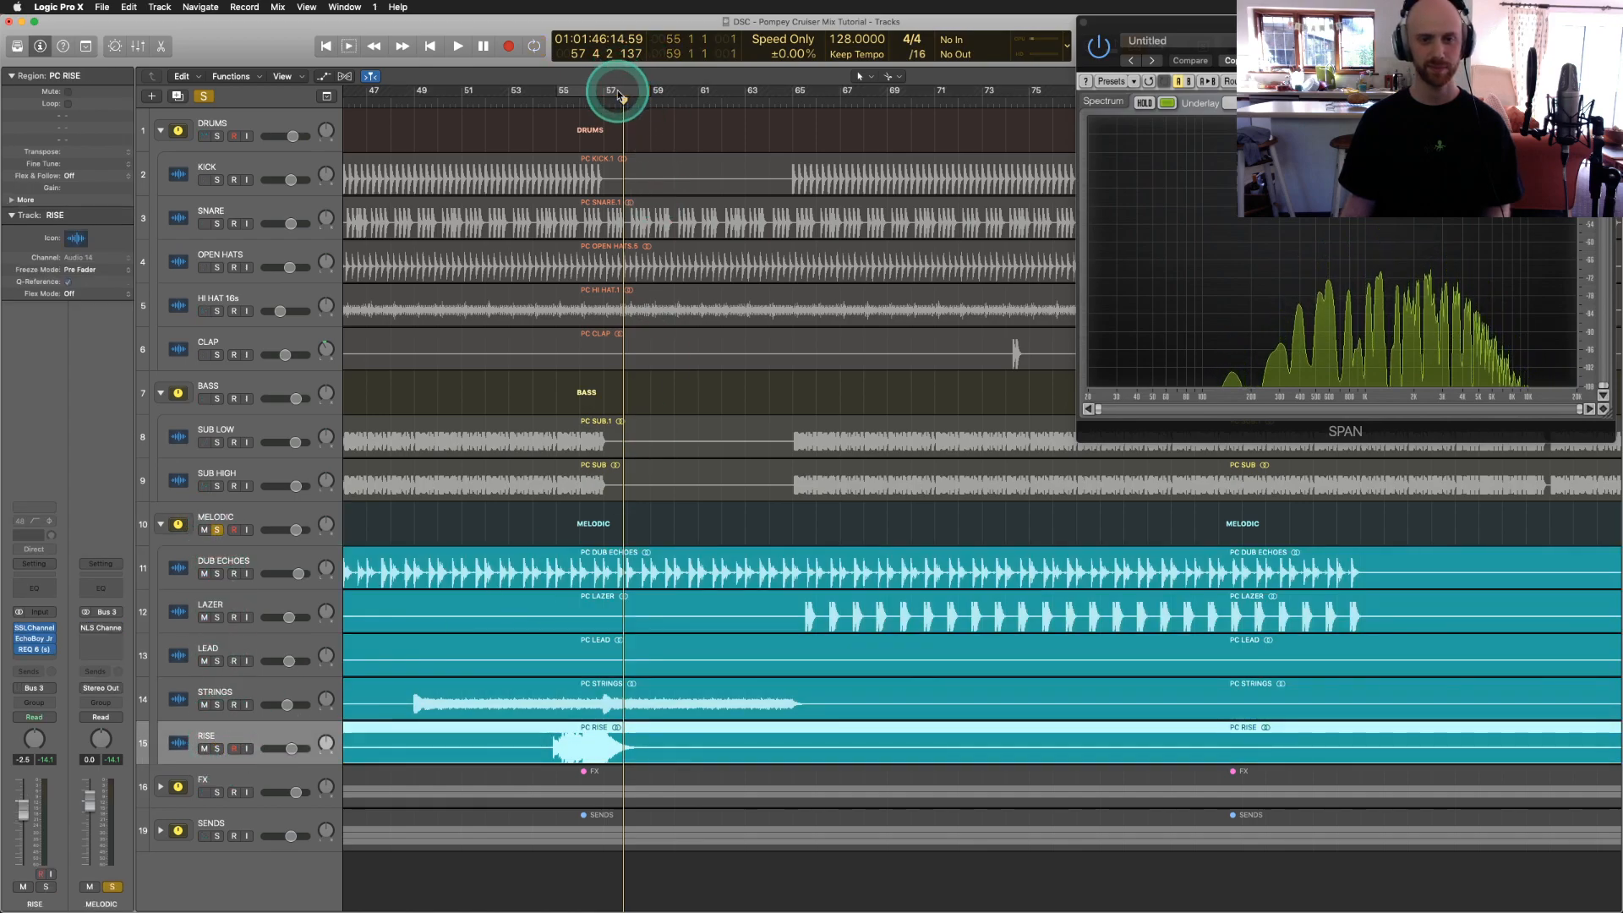
scroll(535, 299, "right", 20)
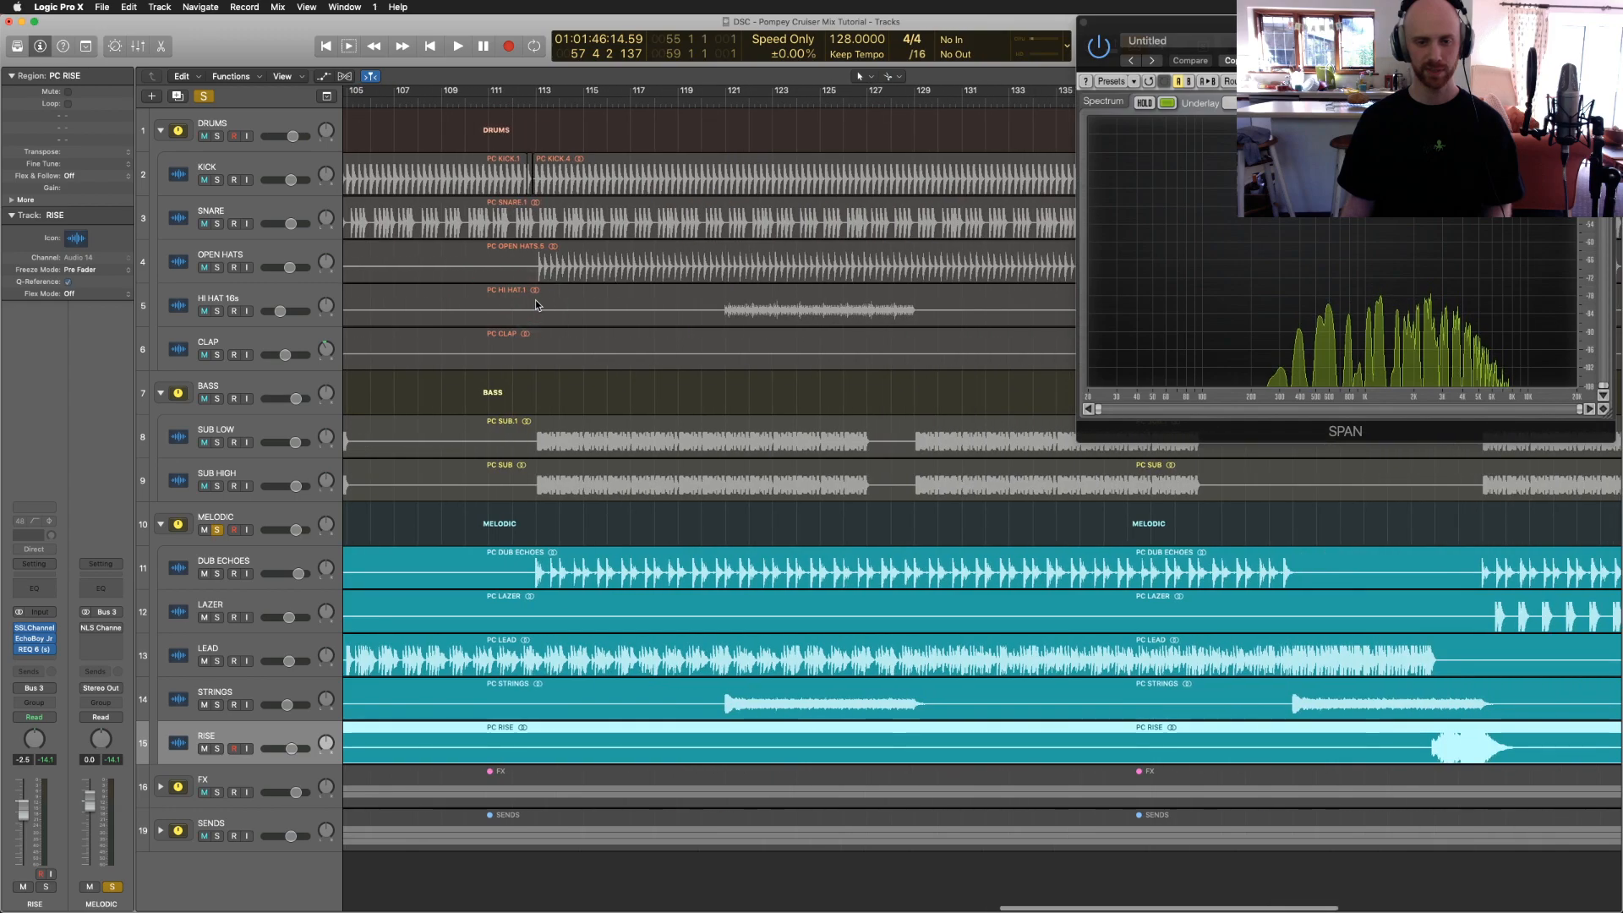
scroll(535, 304, "left", 3)
left_click(579, 119)
left_click_drag(584, 93, 763, 119)
key("space")
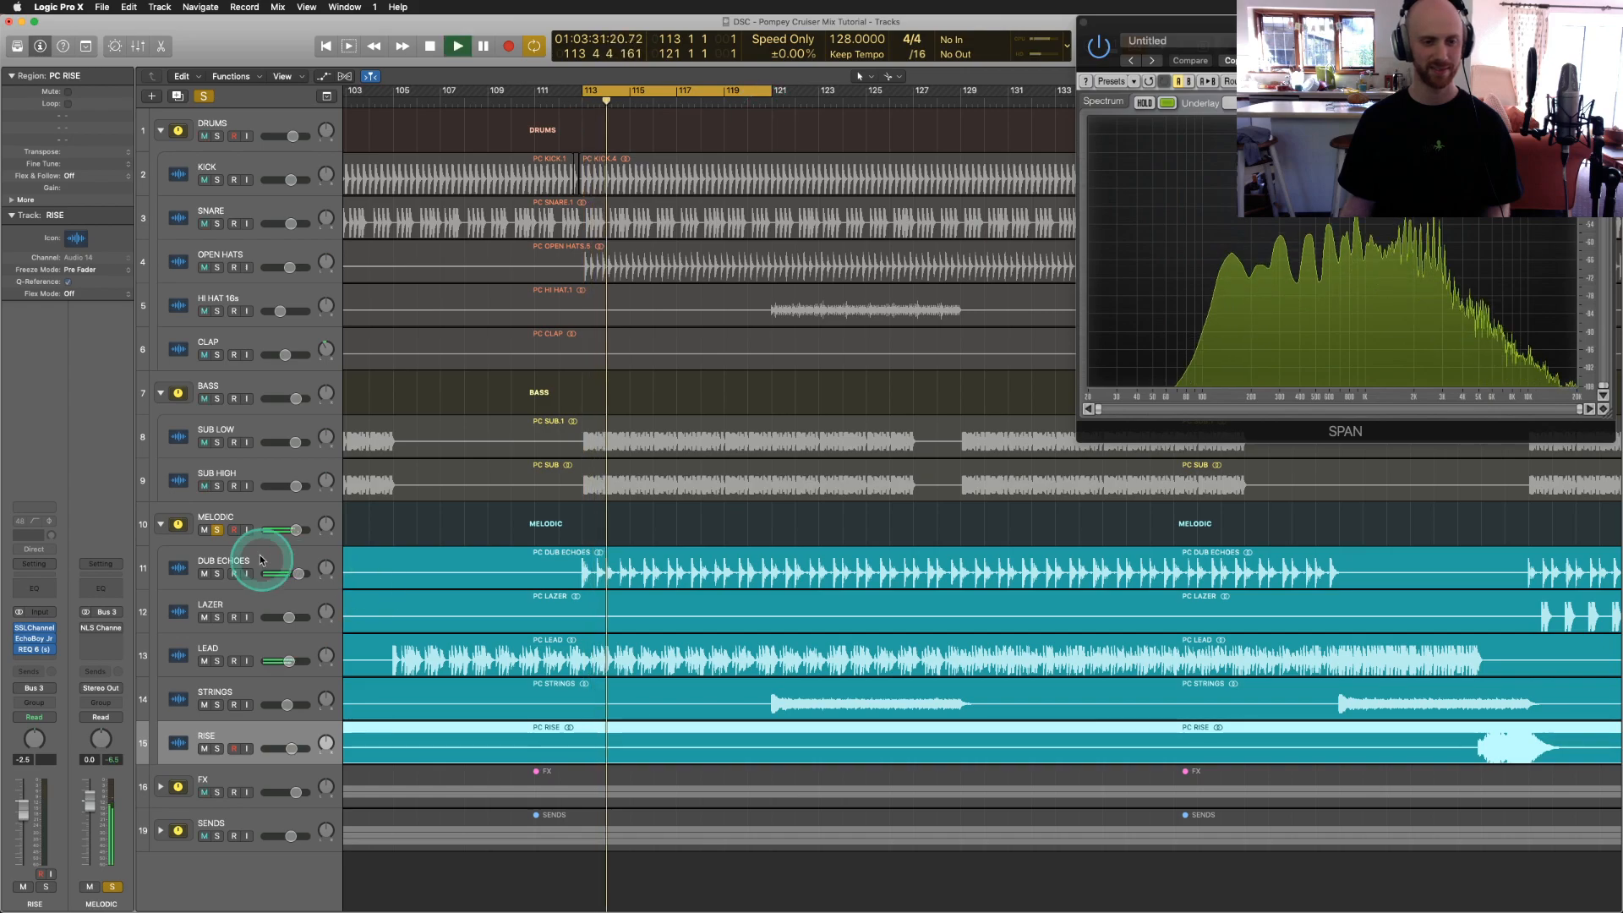
Step: Switch on the MELODIC group's NLS Channel plugin, close it, and stop playback
left_click(217, 517)
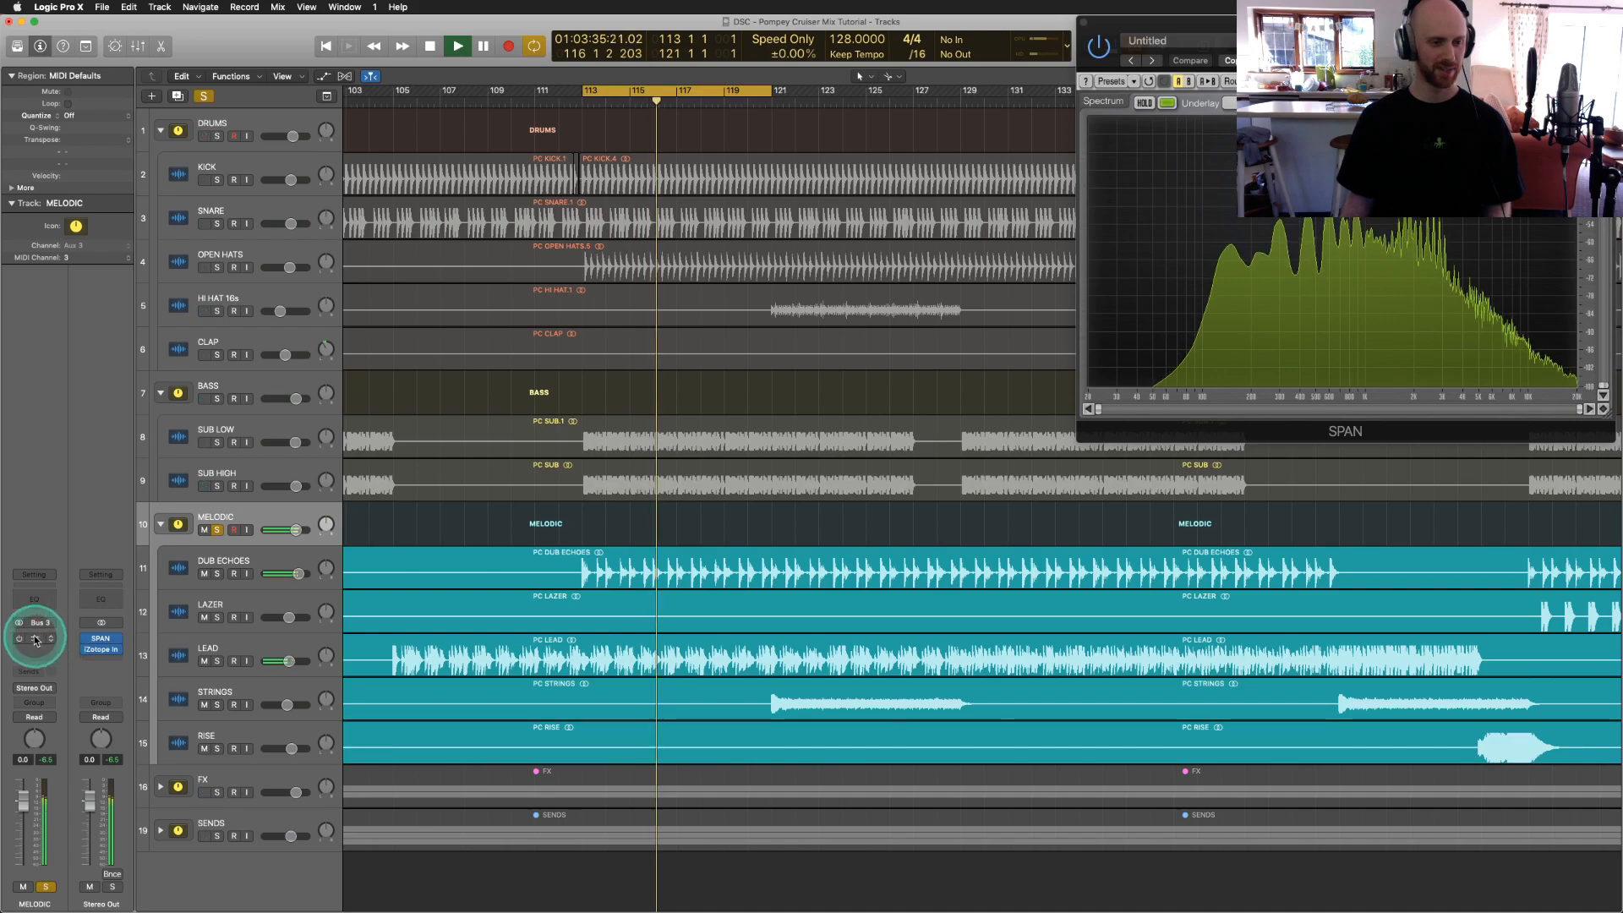
left_click(34, 639)
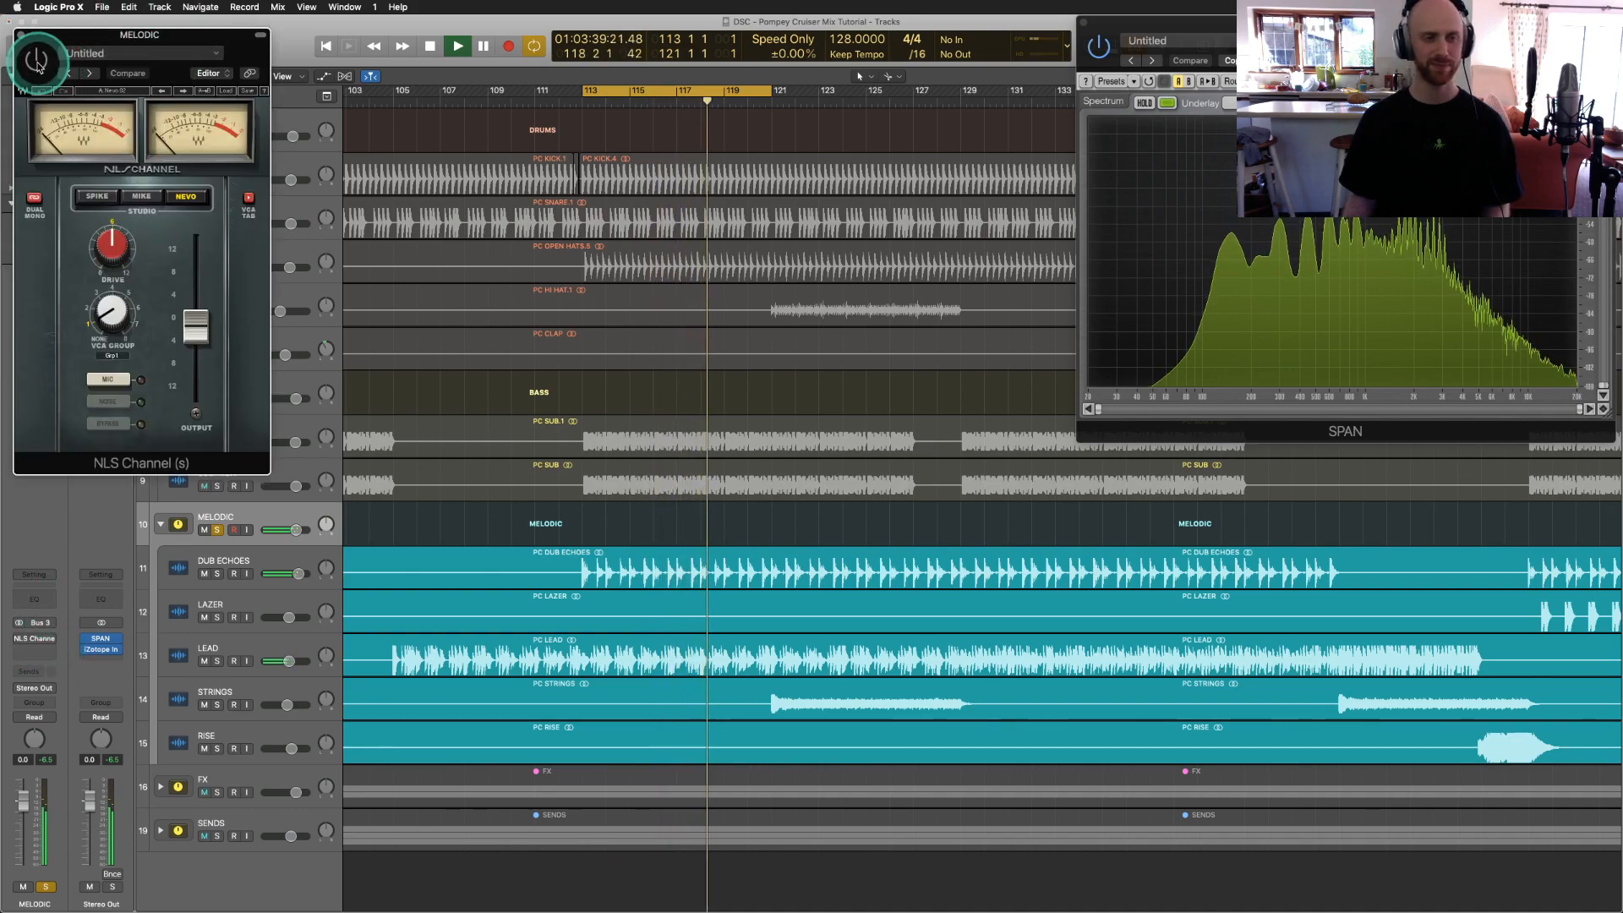
left_click(38, 65)
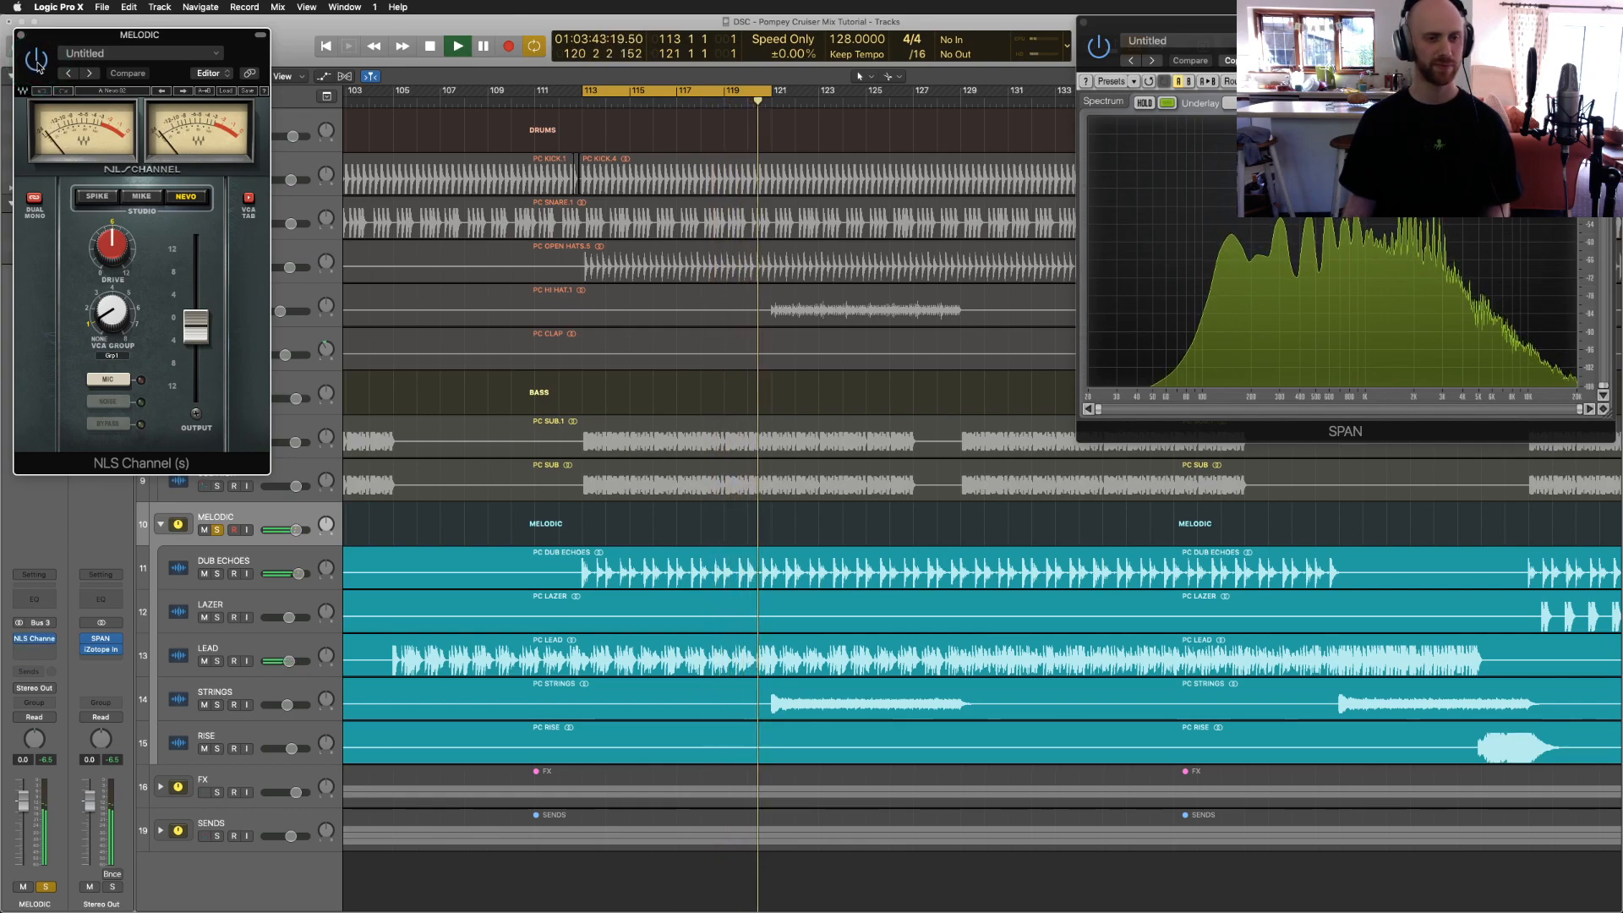
left_click(21, 36)
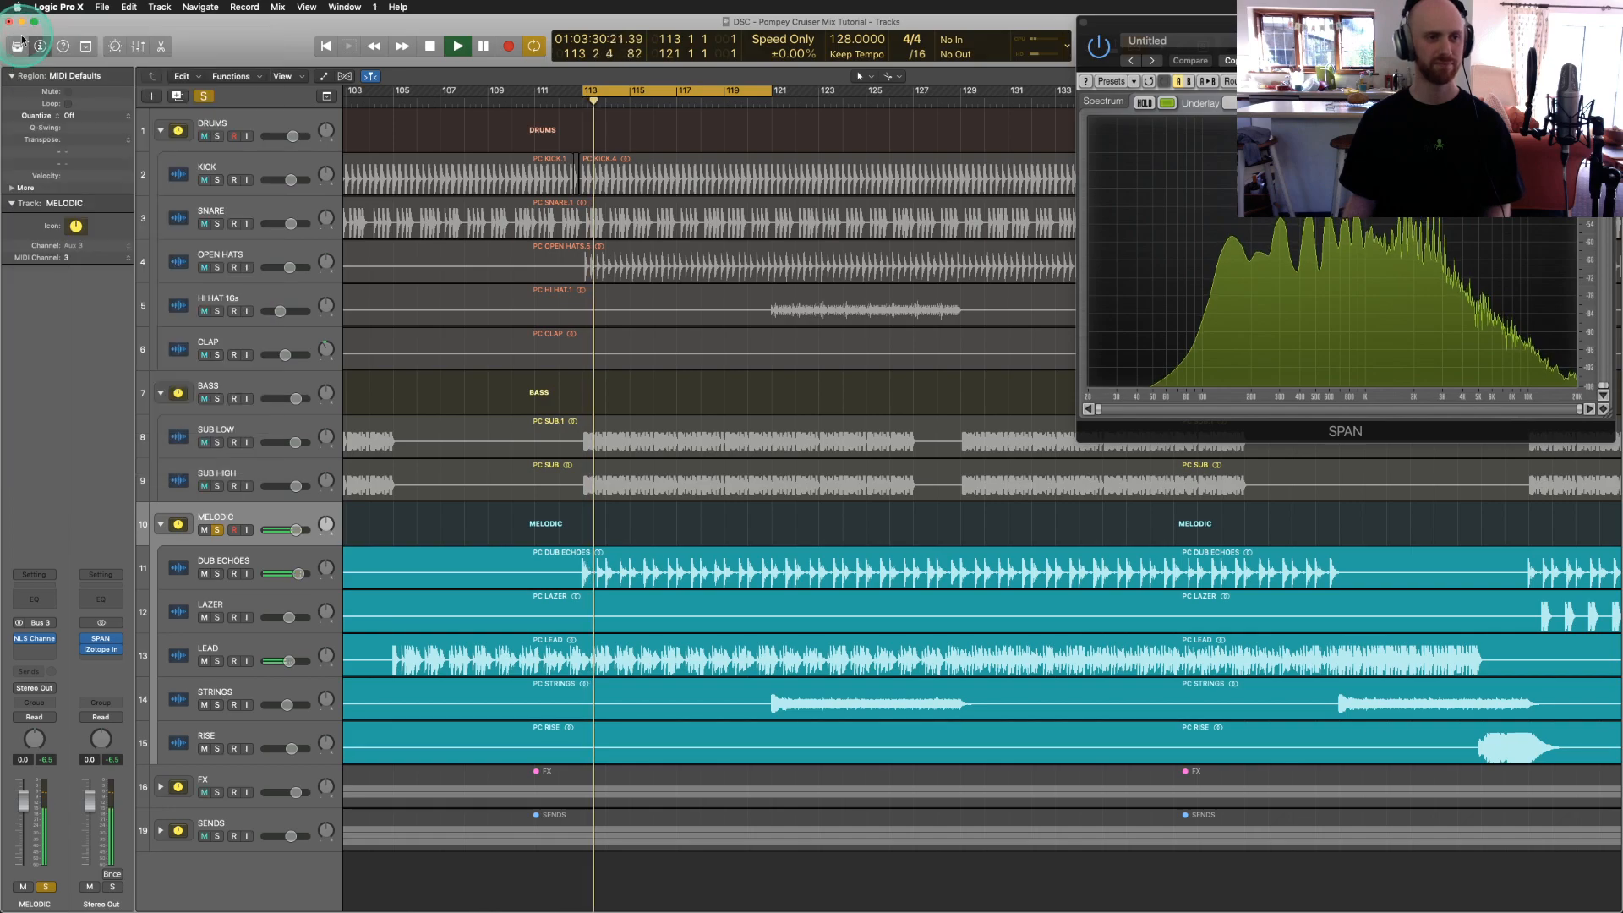
key("space")
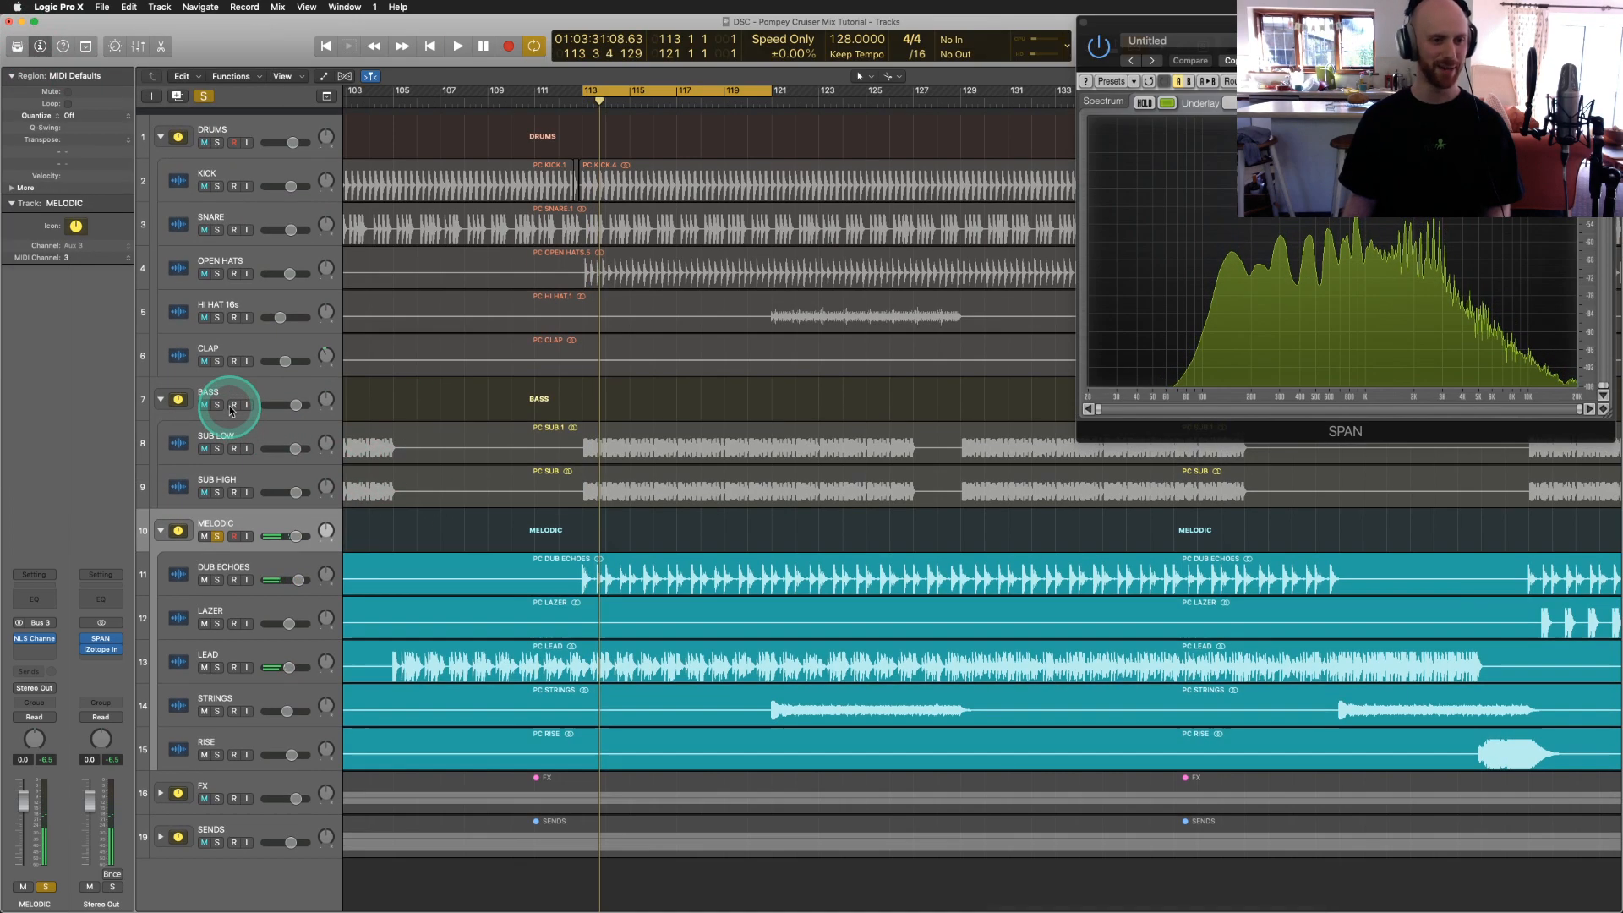
Step: Solo BASS and DRUMS alongside MELODIC and play a pass
left_click(216, 398)
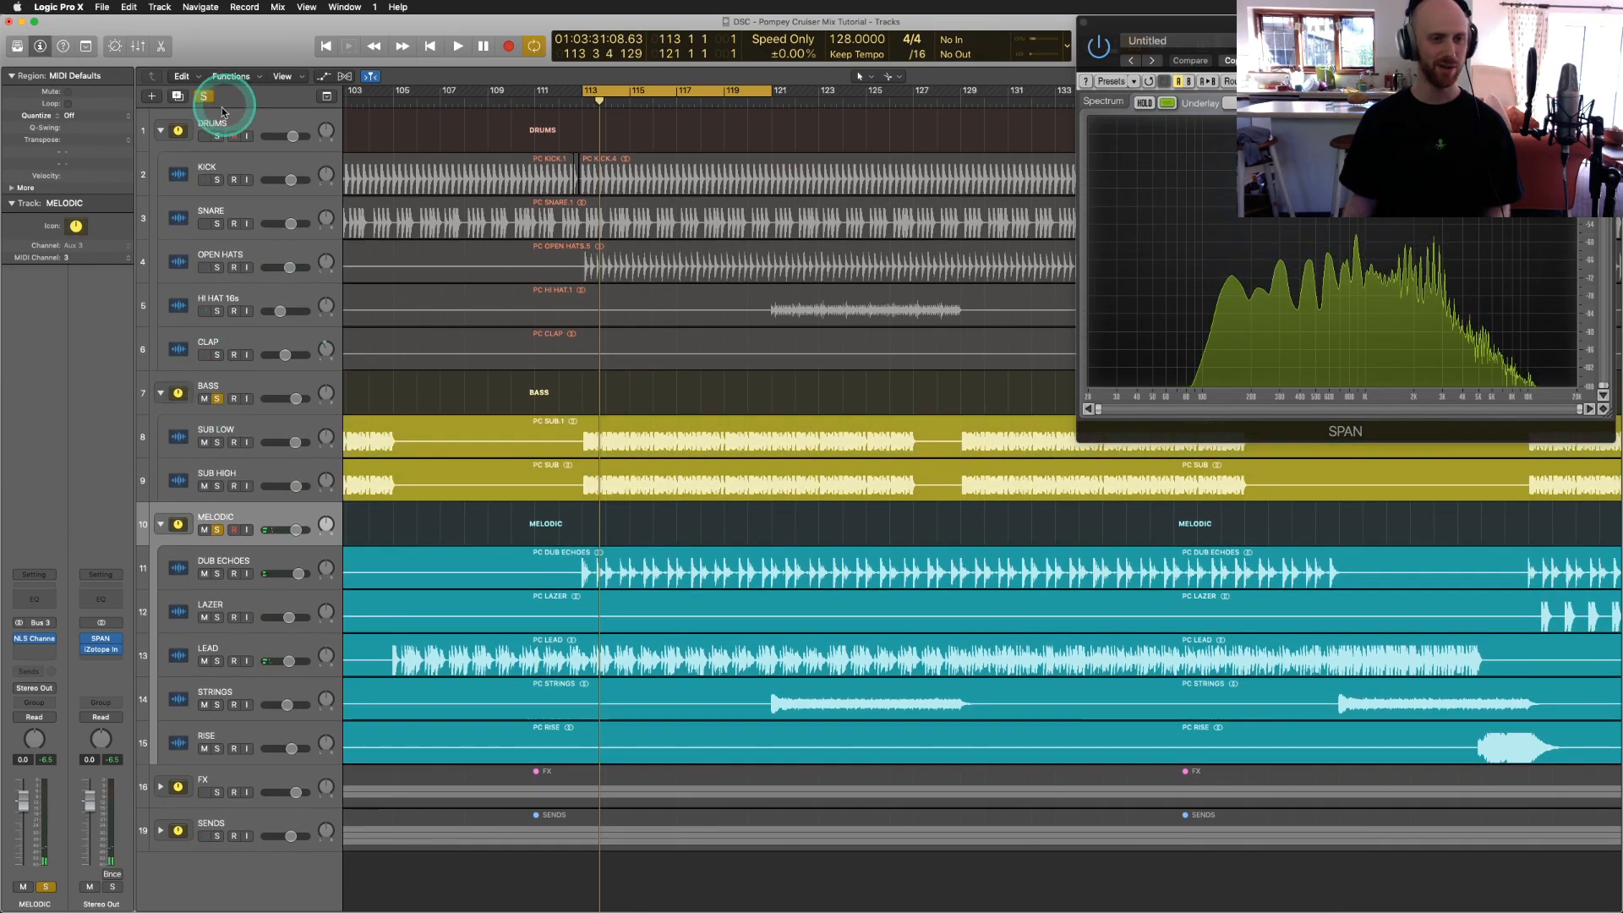
left_click(217, 137)
key("space")
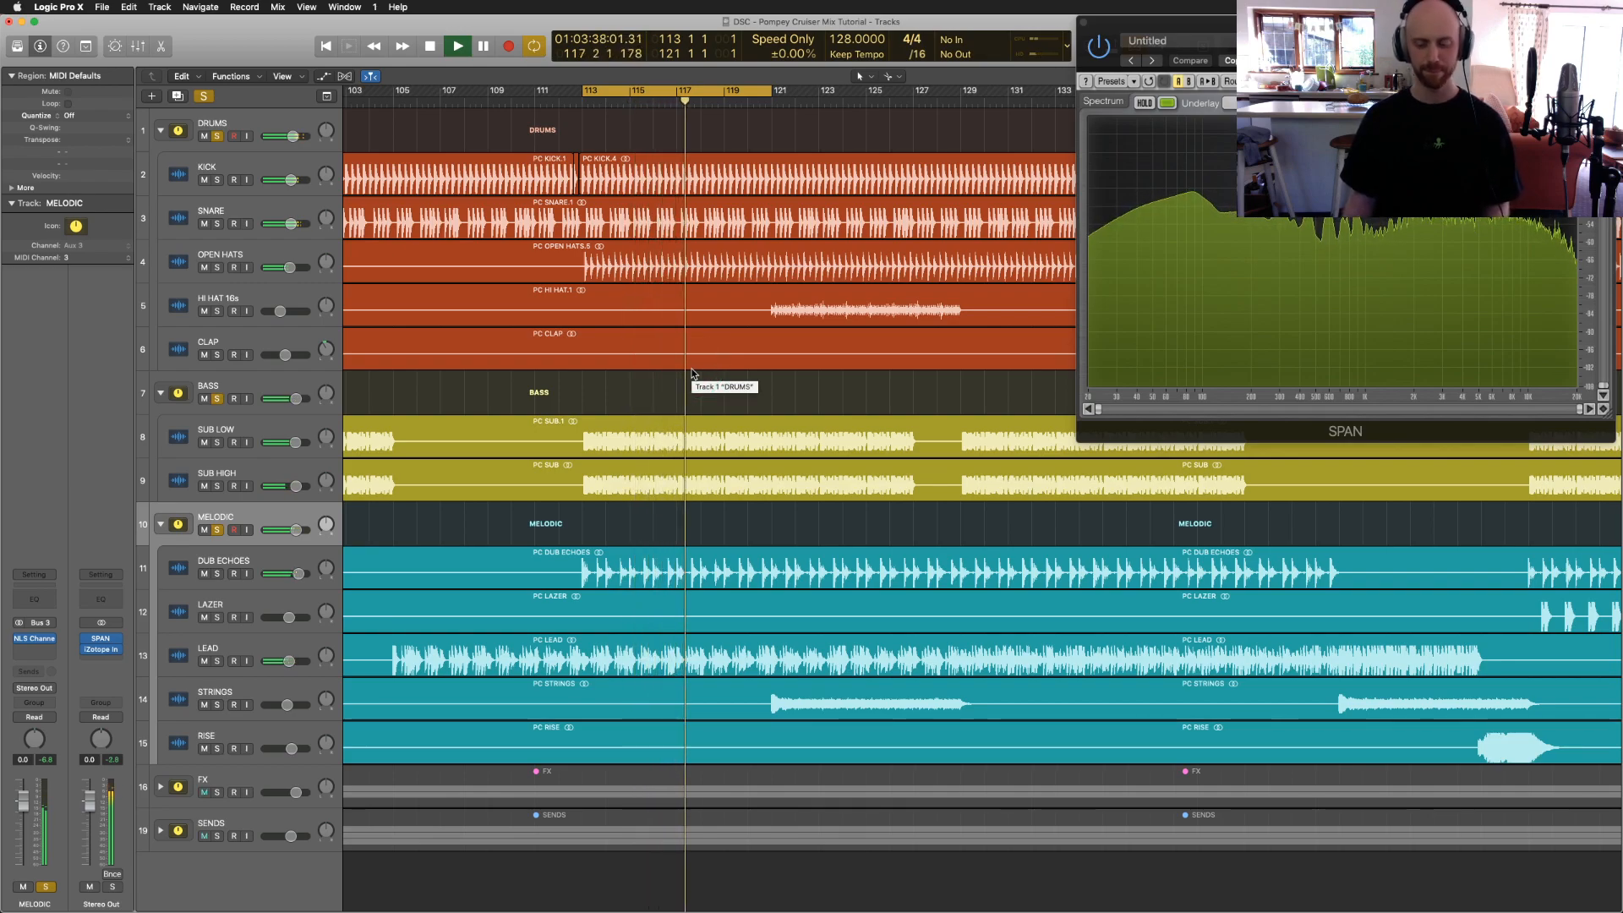
key("space")
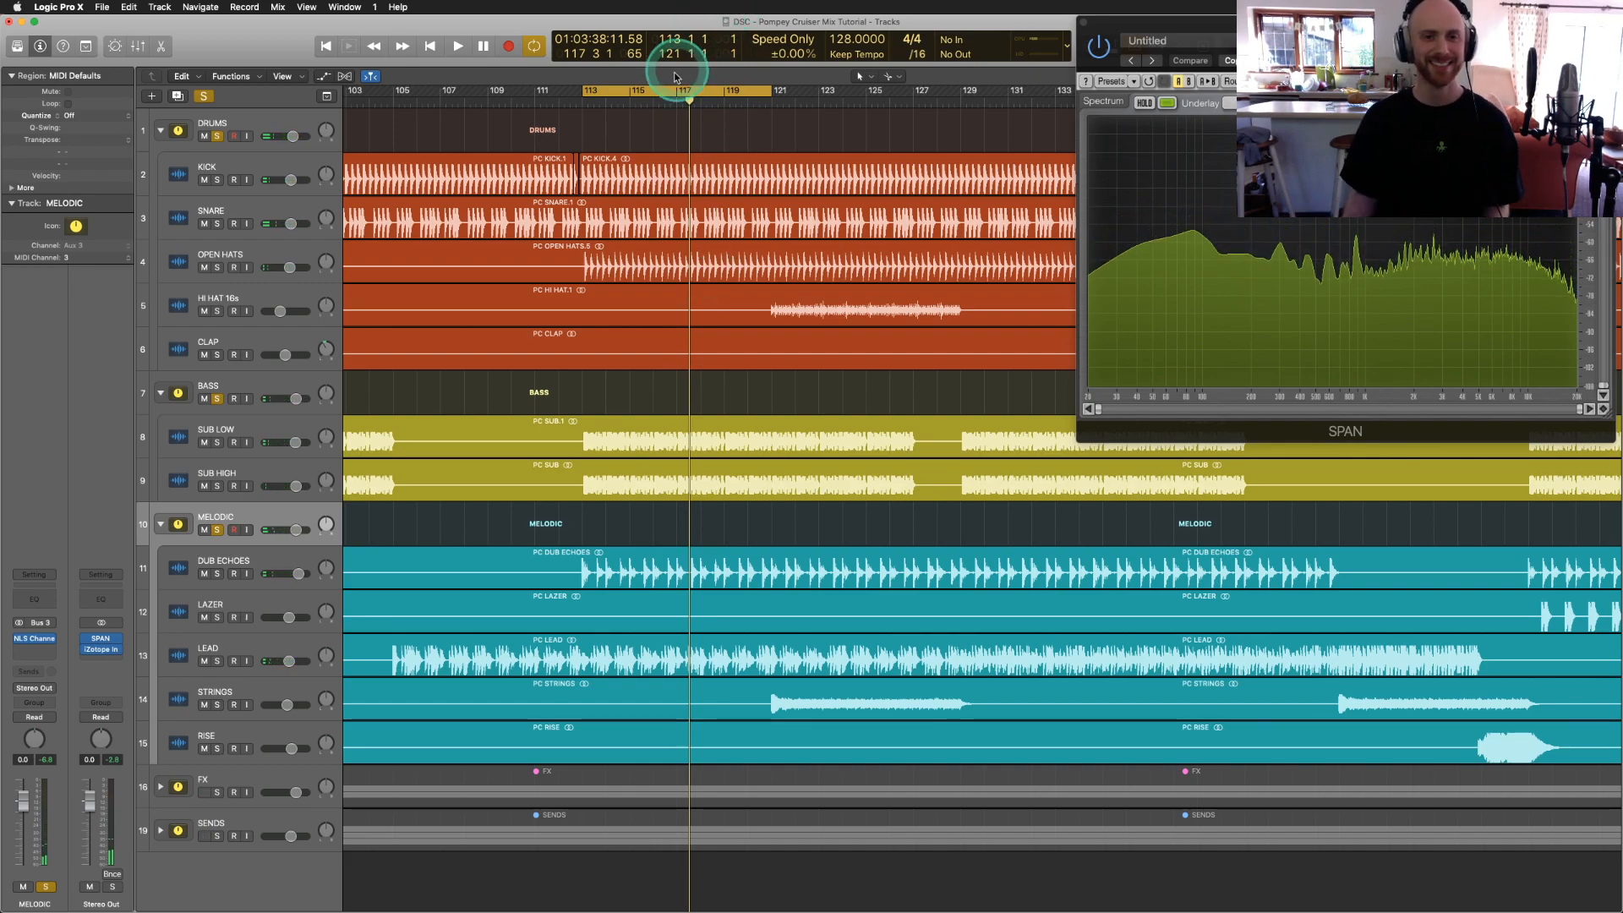
Step: Turn off Cycle and expand the FX folder to show NOISE LAYER and DUBZ
left_click(619, 96)
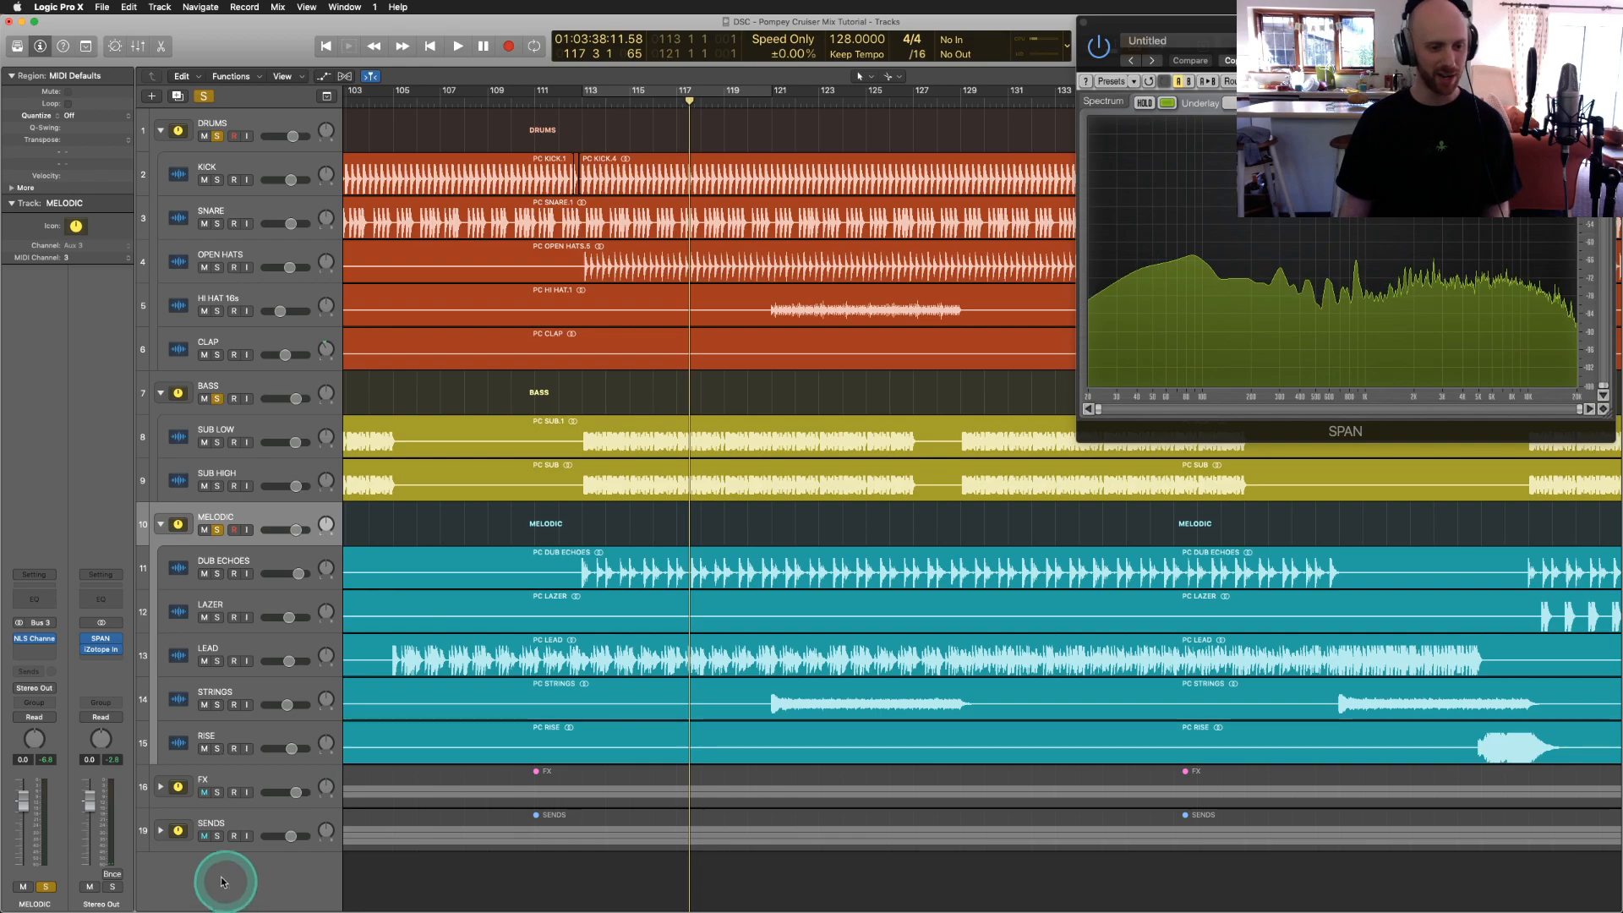
left_click(162, 789)
scroll(601, 525, "down", 3)
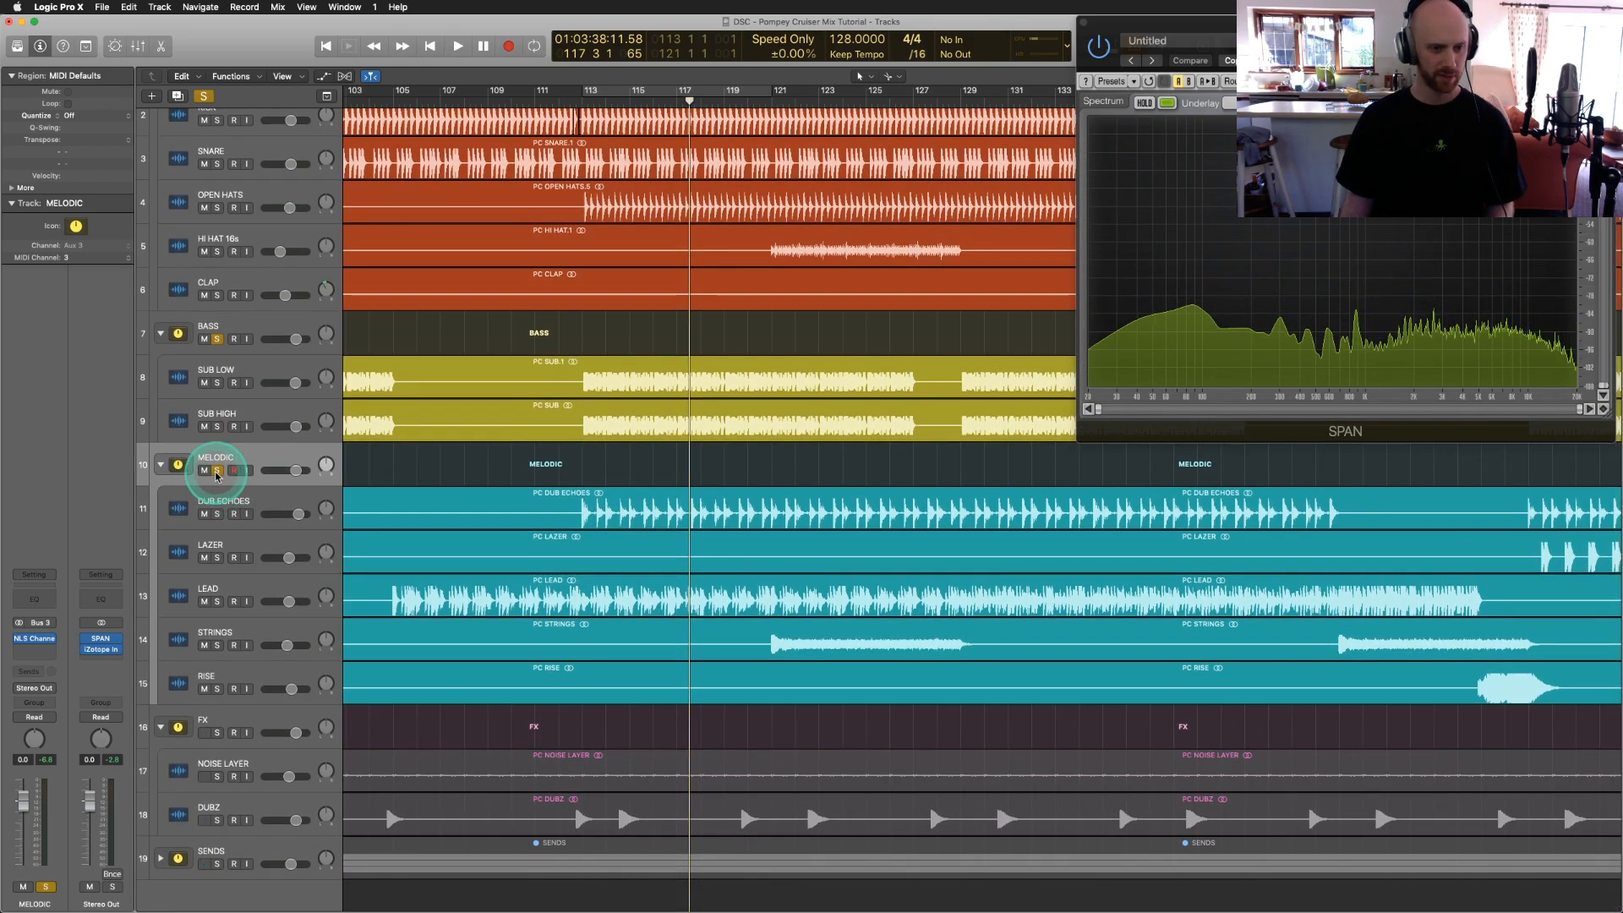
Step: Clear all solos, solo DUBZ alone, and set the play position just after bar 111
left_click(218, 471, "alt")
left_click(216, 820)
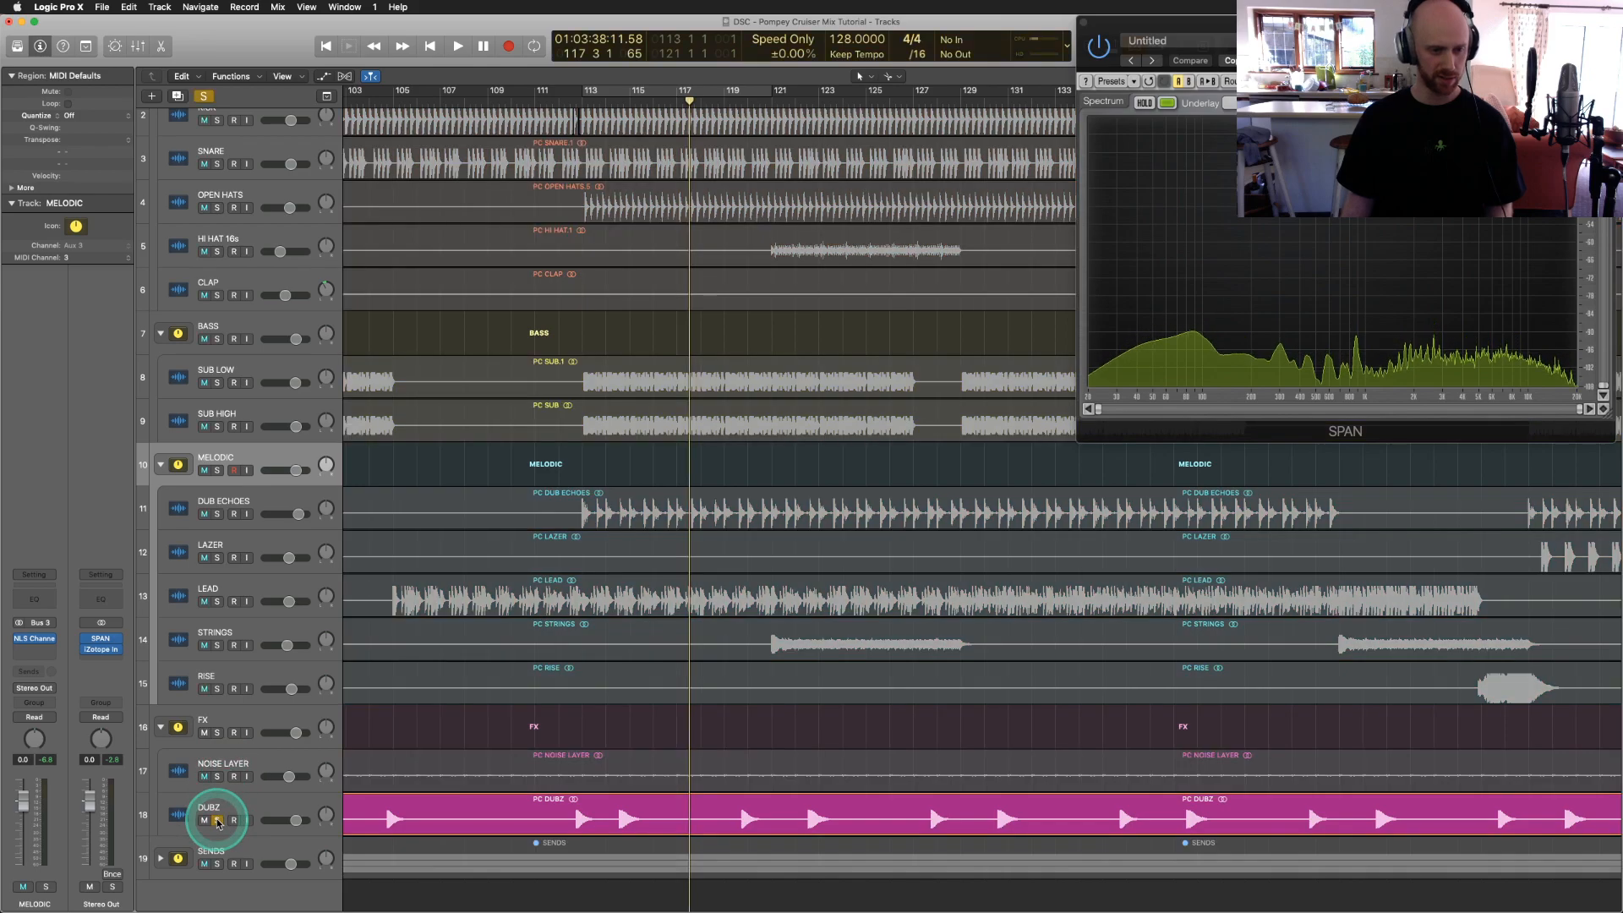
left_click(535, 100)
left_click_drag(535, 100, 546, 100)
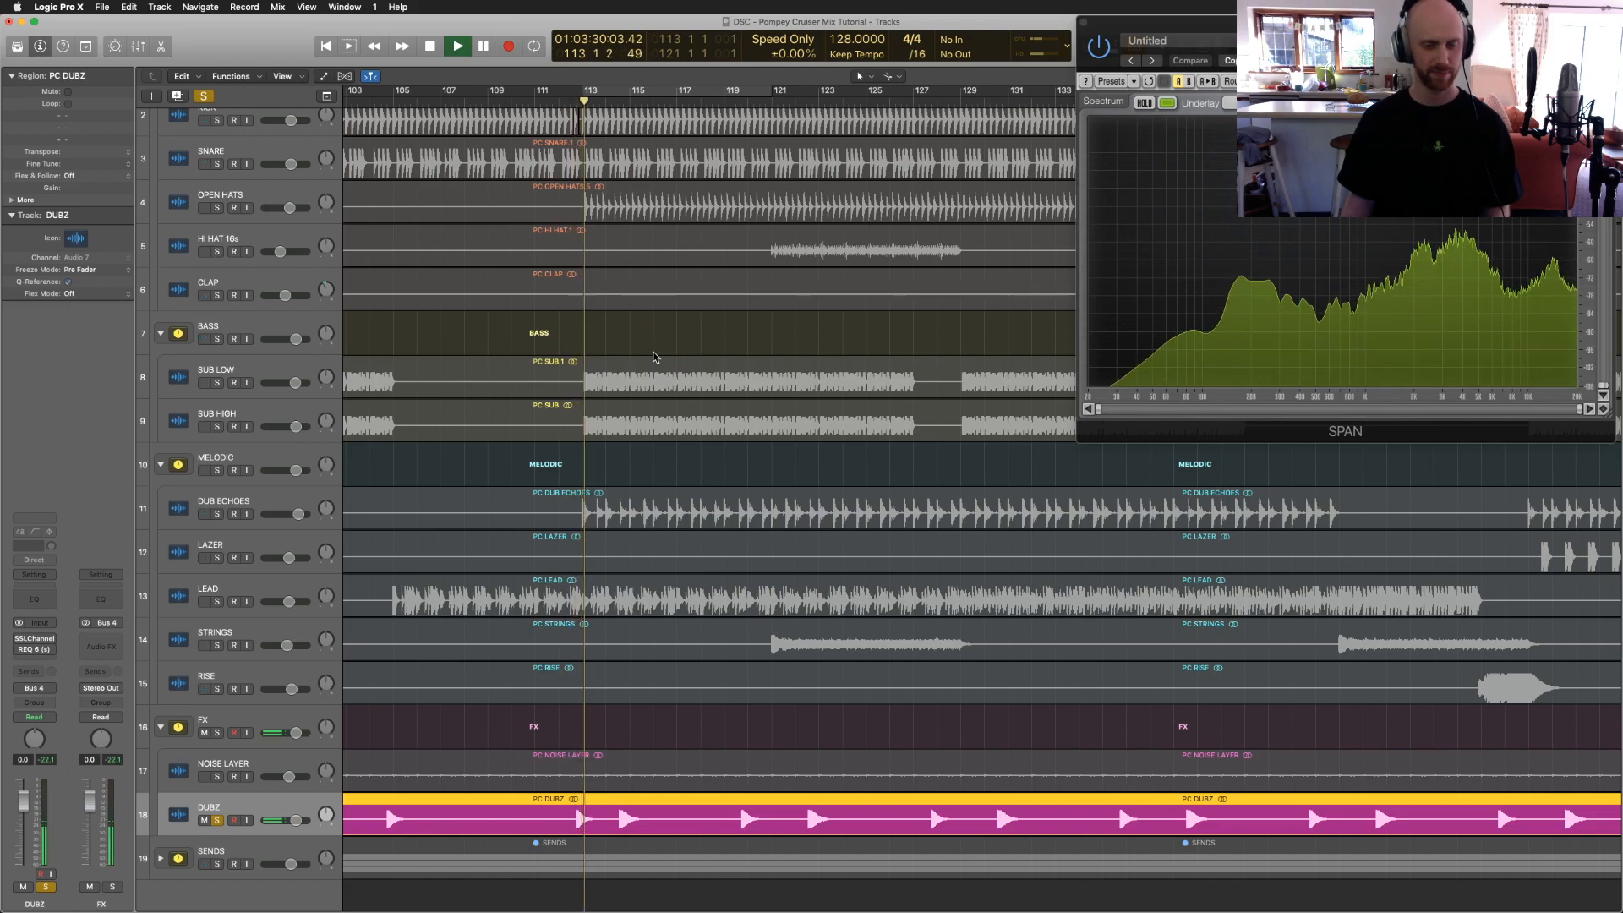
Step: Check DUBZ's REQ 6, switch on its SSLChannel while replaying from bar 112, then stop
left_click(25, 642)
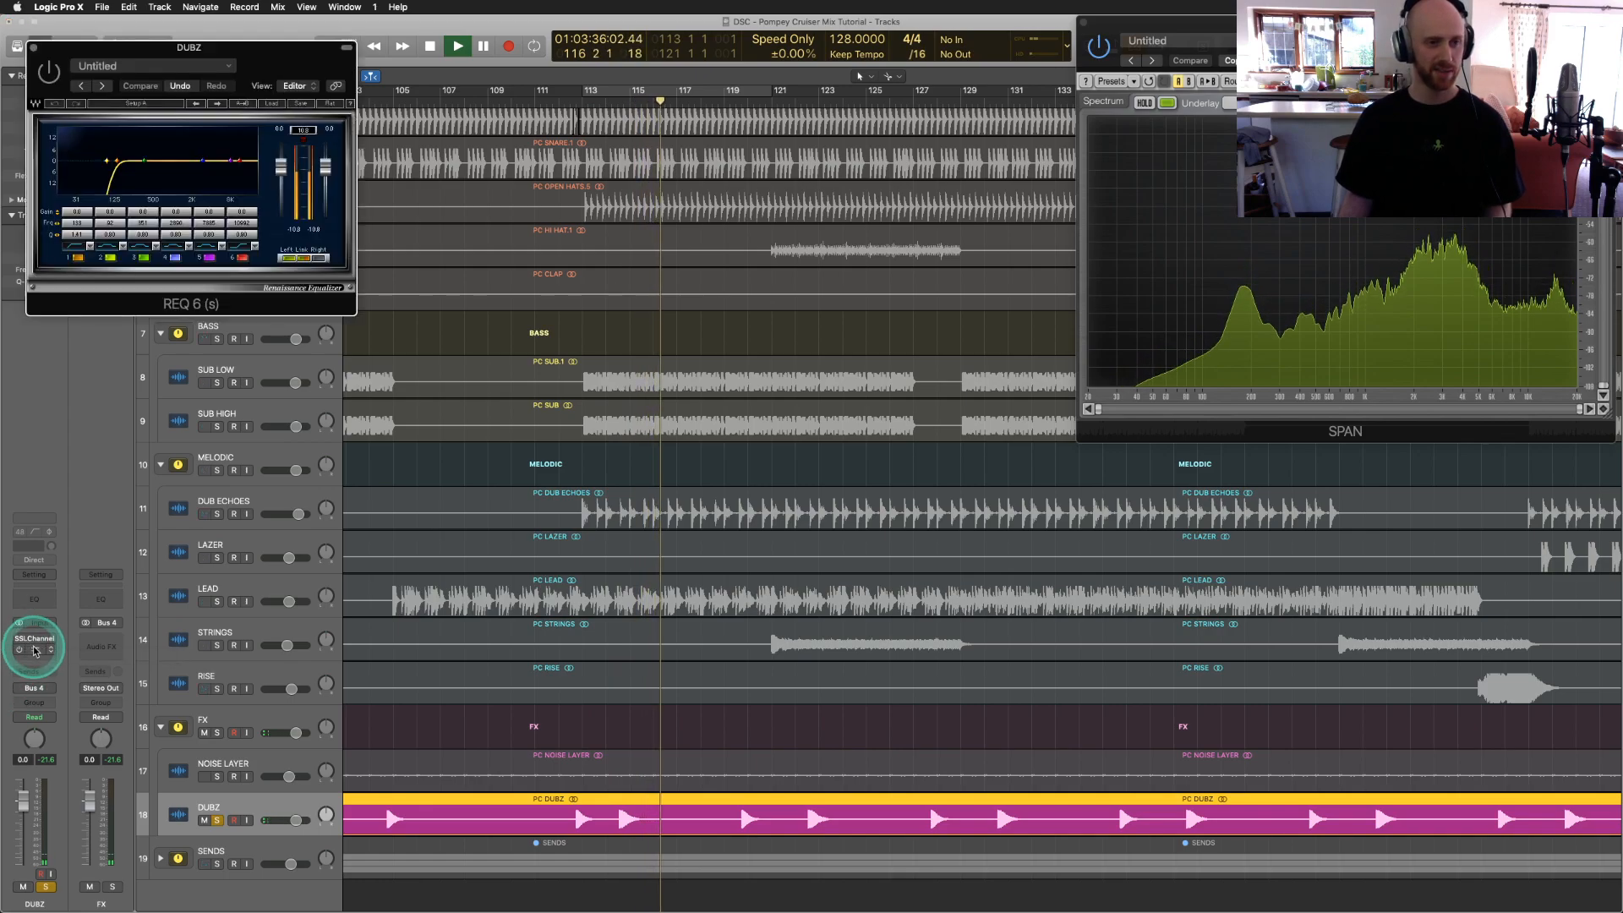
left_click(34, 48)
left_click(33, 639)
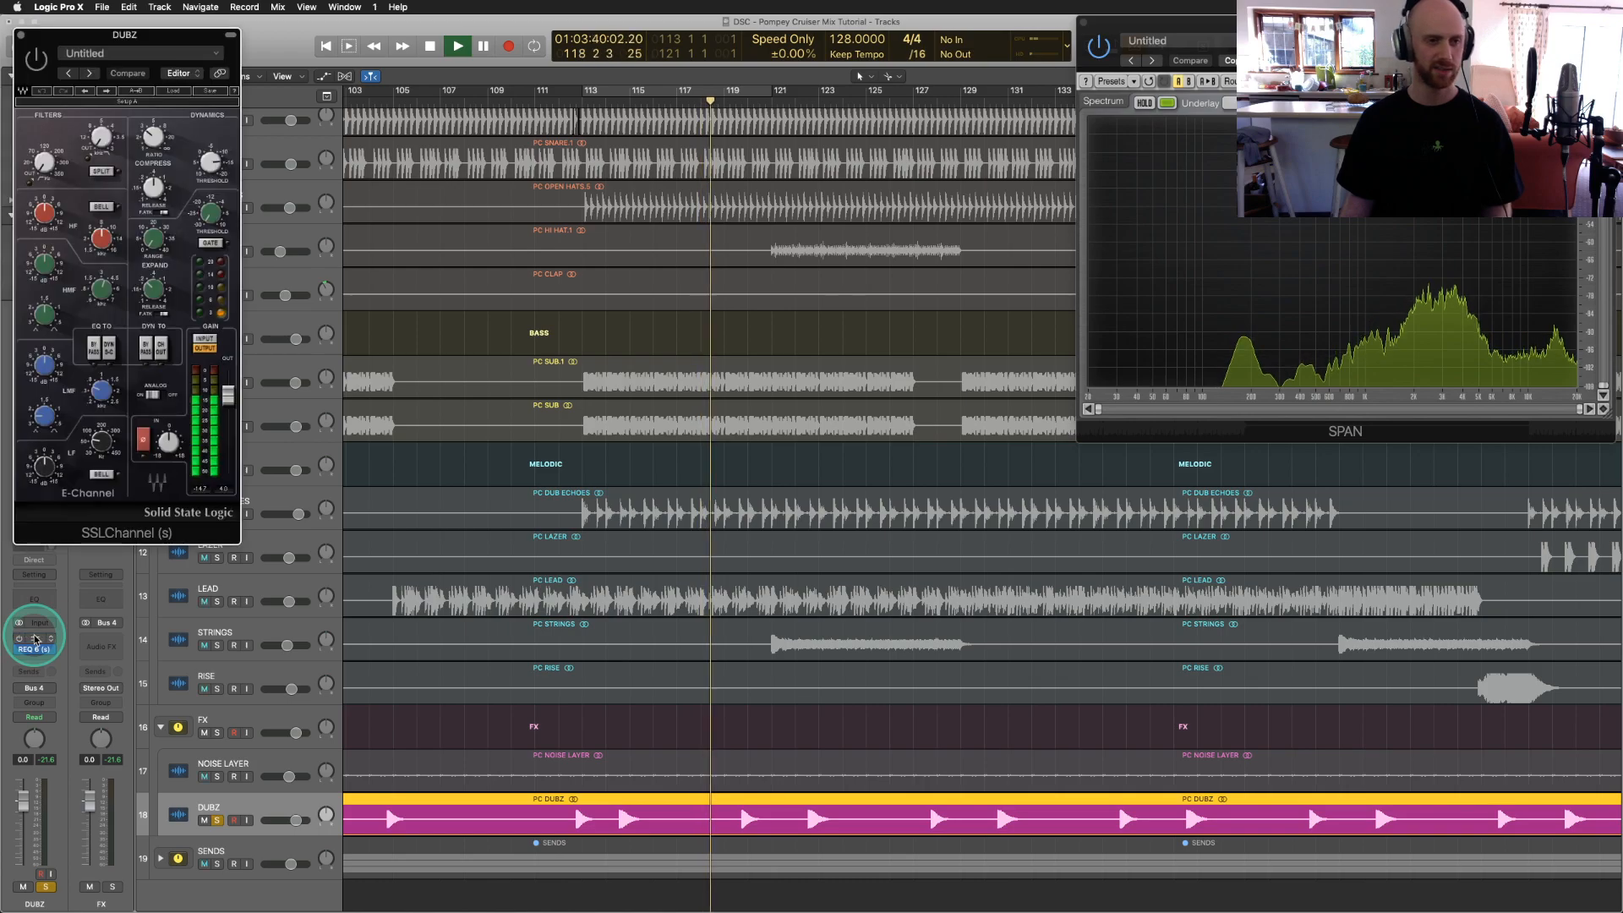
left_click(36, 59)
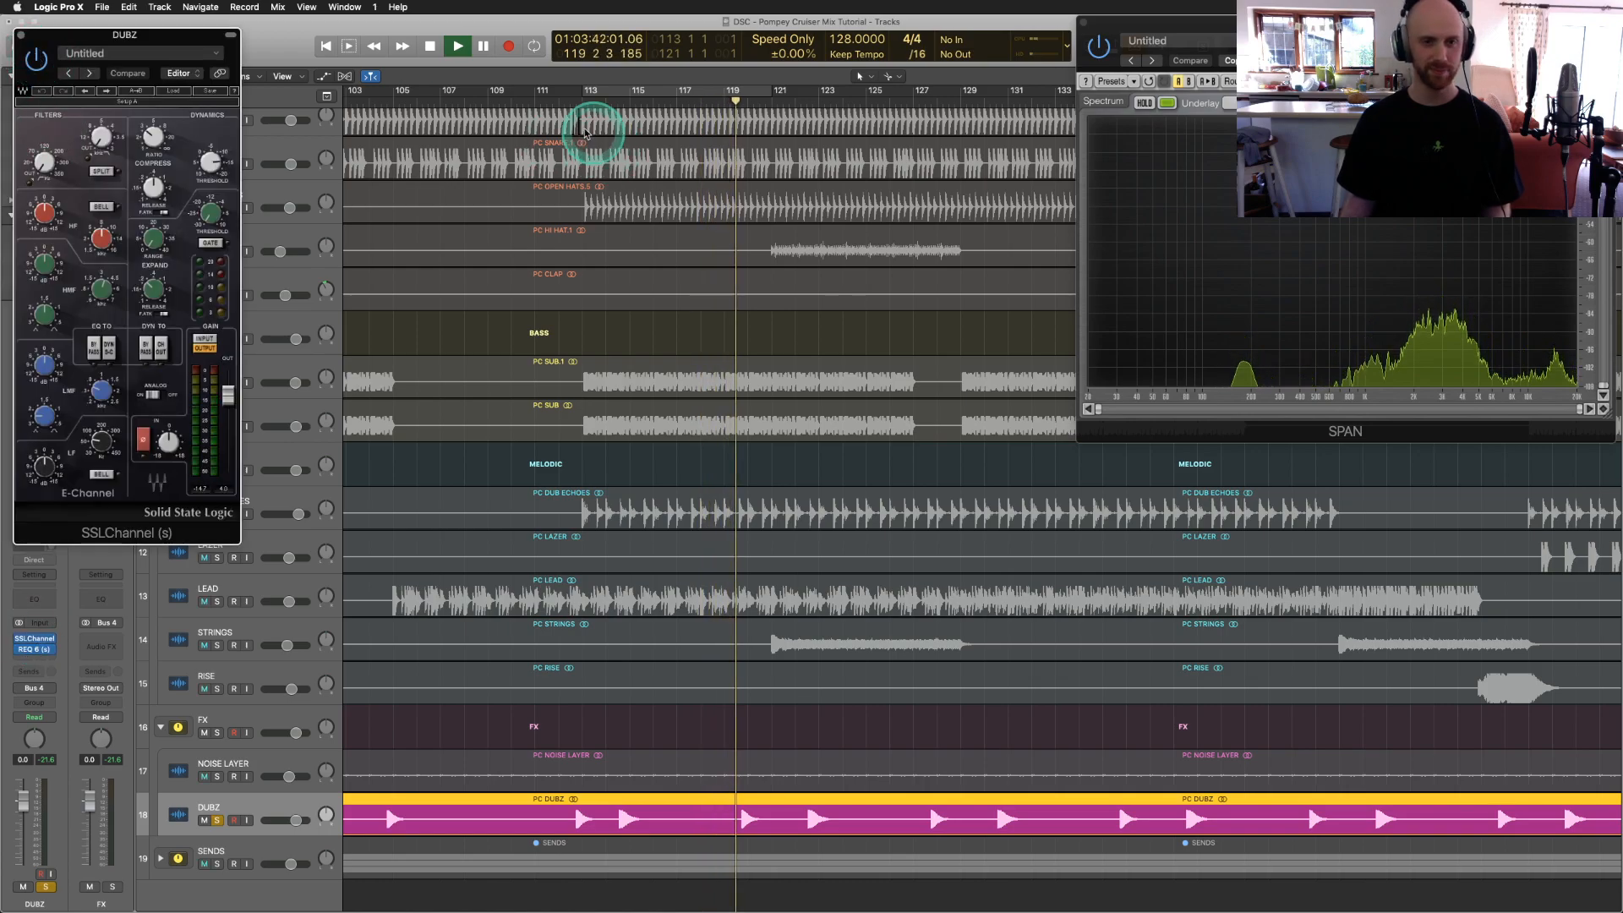
left_click(564, 100)
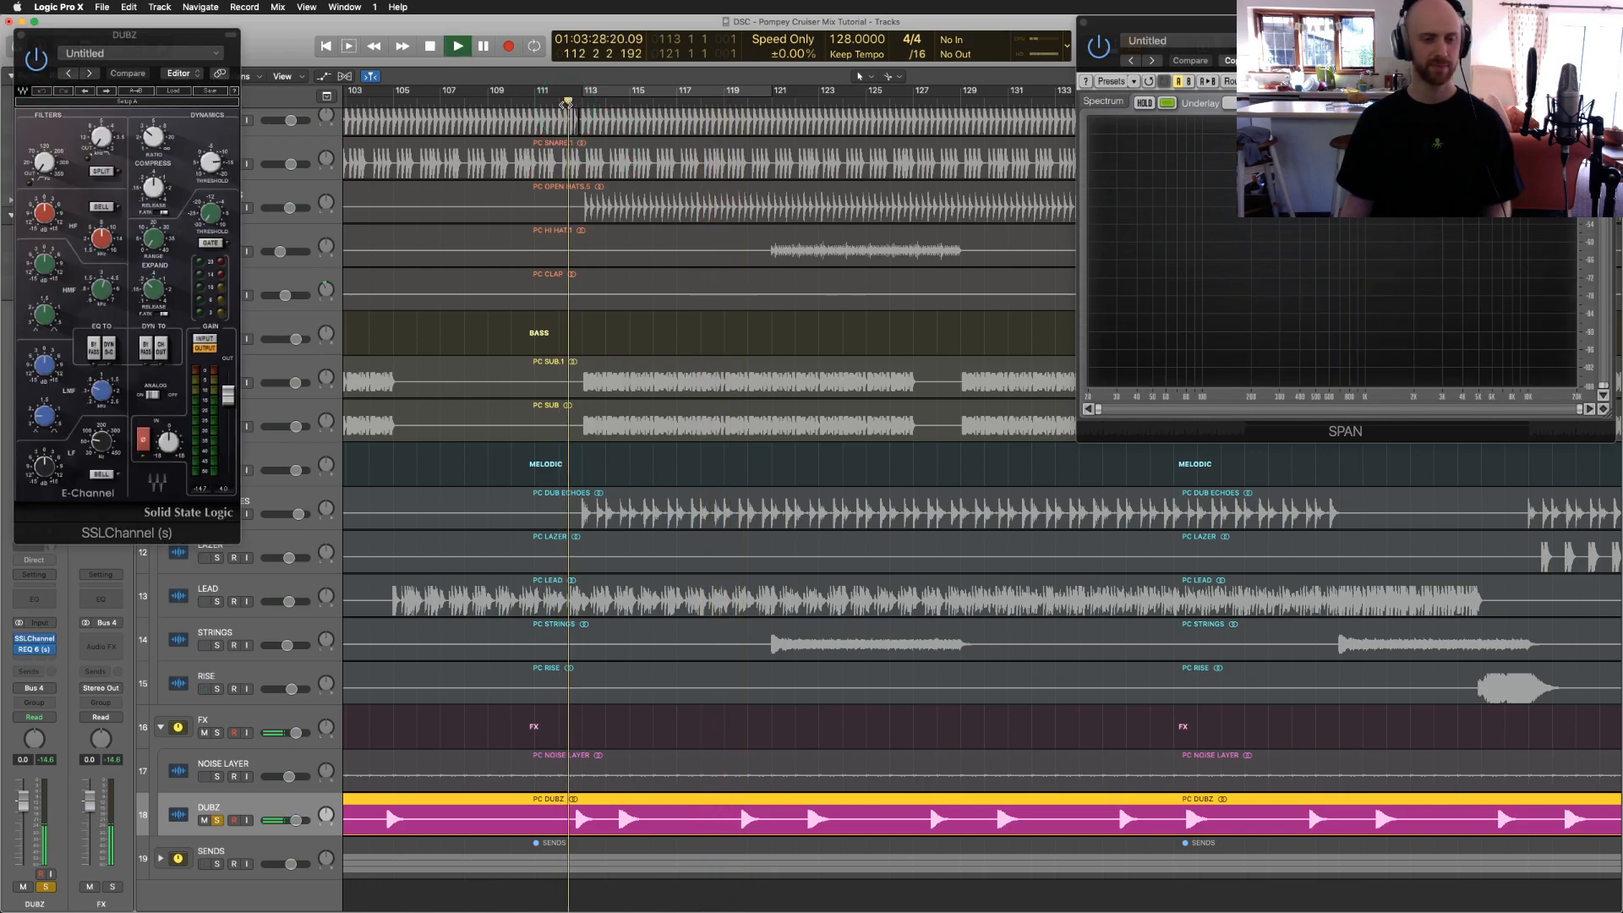
left_click(21, 37)
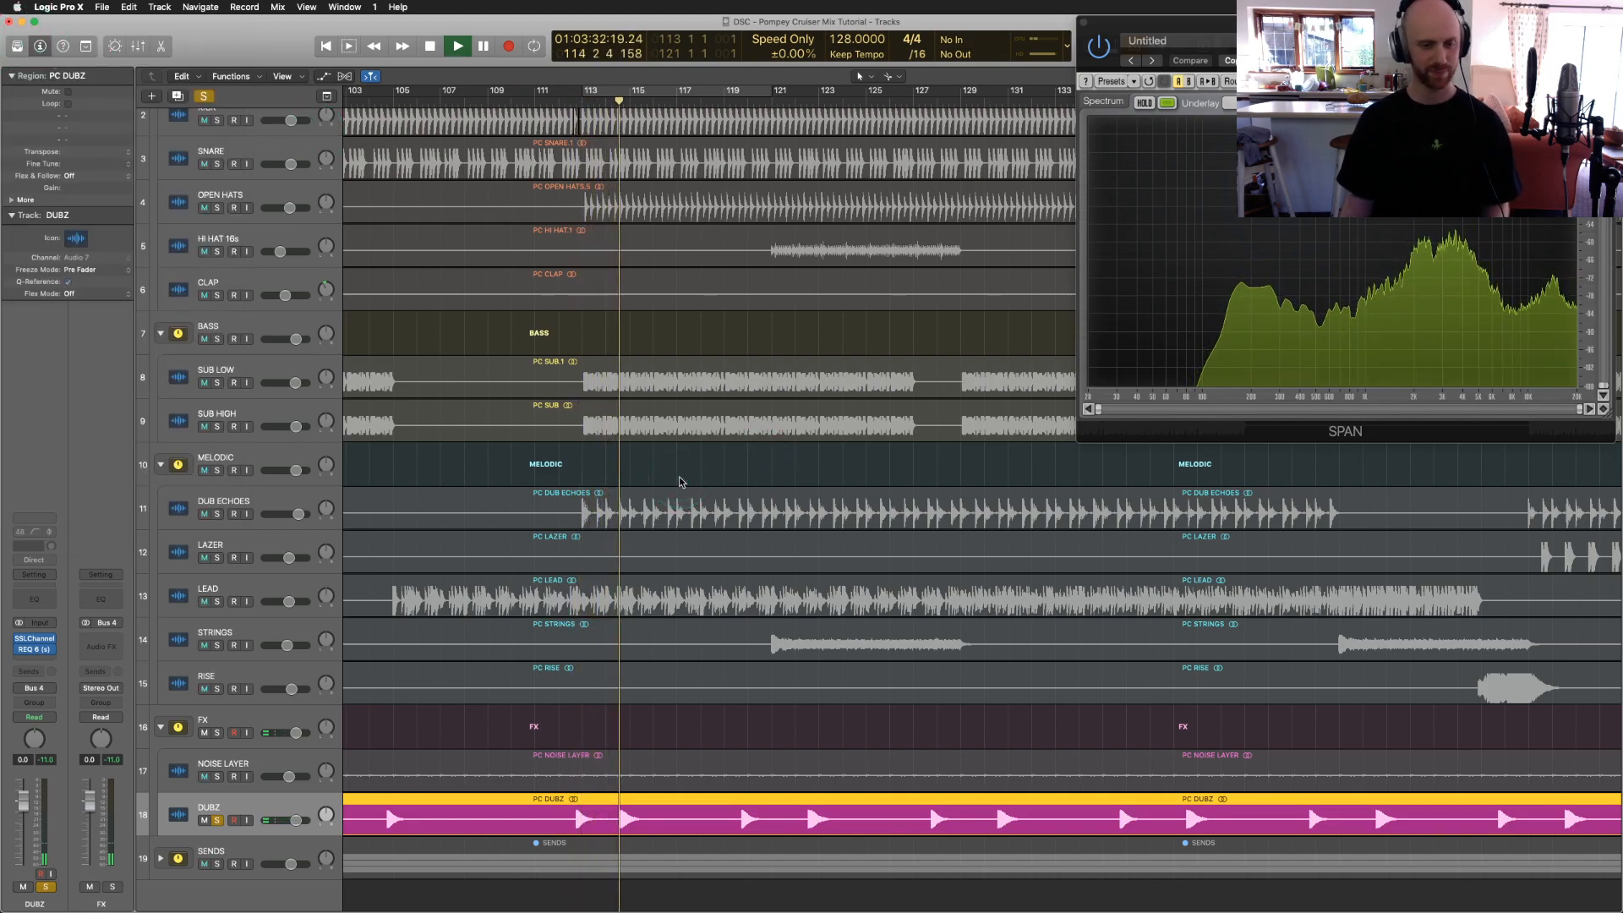
left_click(177, 771)
key("space")
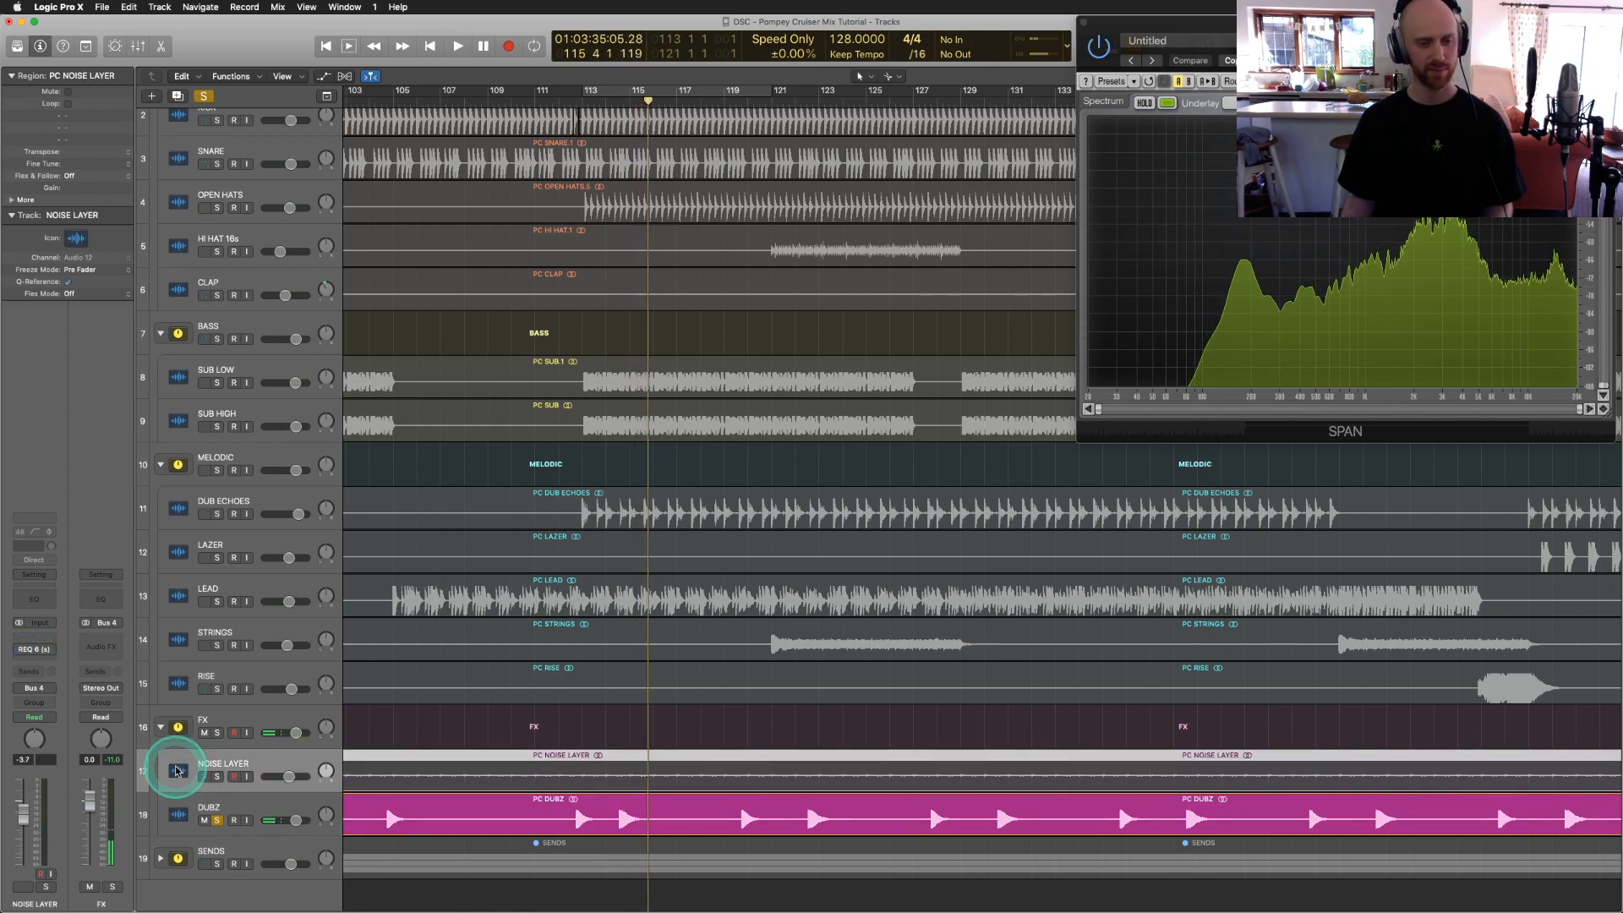
Step: Move the solo from DUBZ to NOISE LAYER and play, toggling its REQ 6 bypass to compare
left_click(217, 819)
left_click(217, 776)
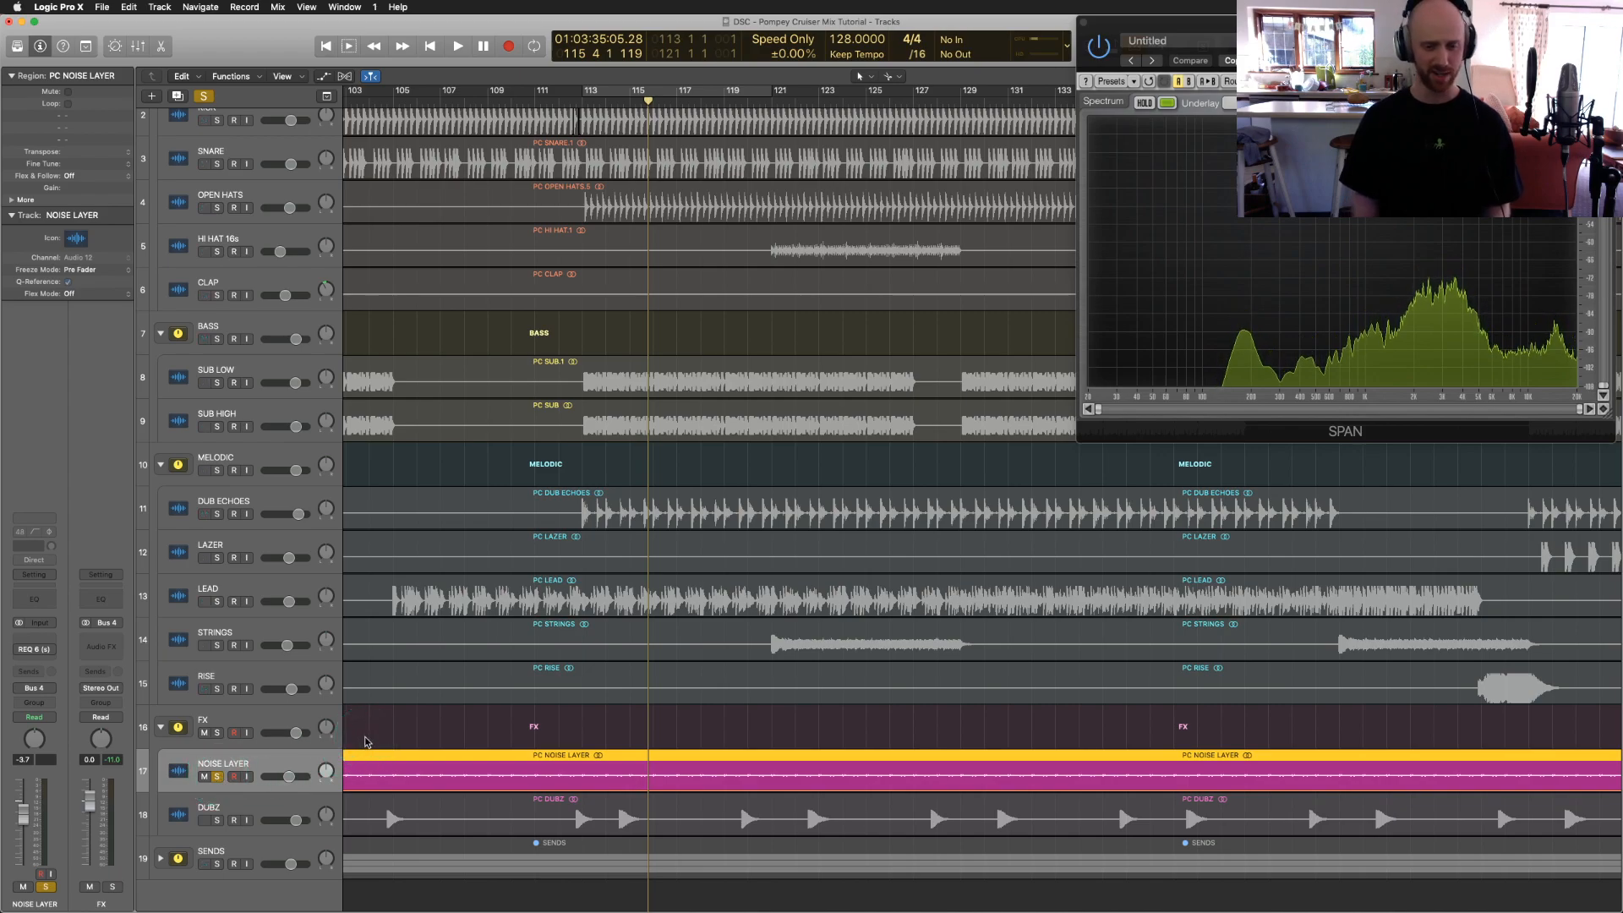
key("space")
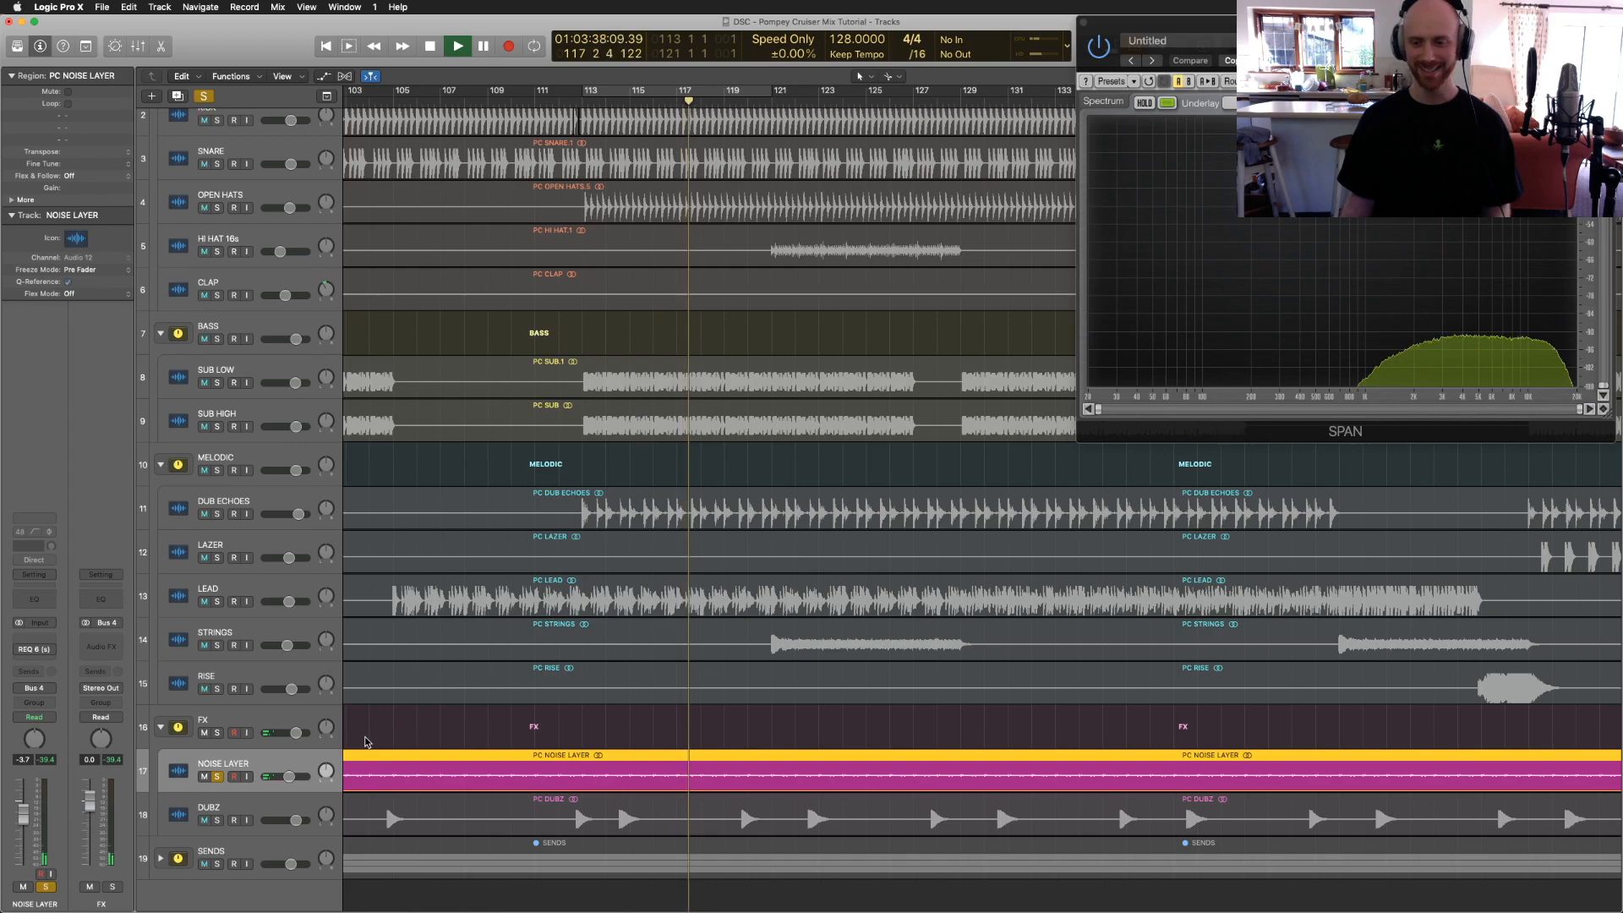
left_click(21, 650)
left_click(507, 630)
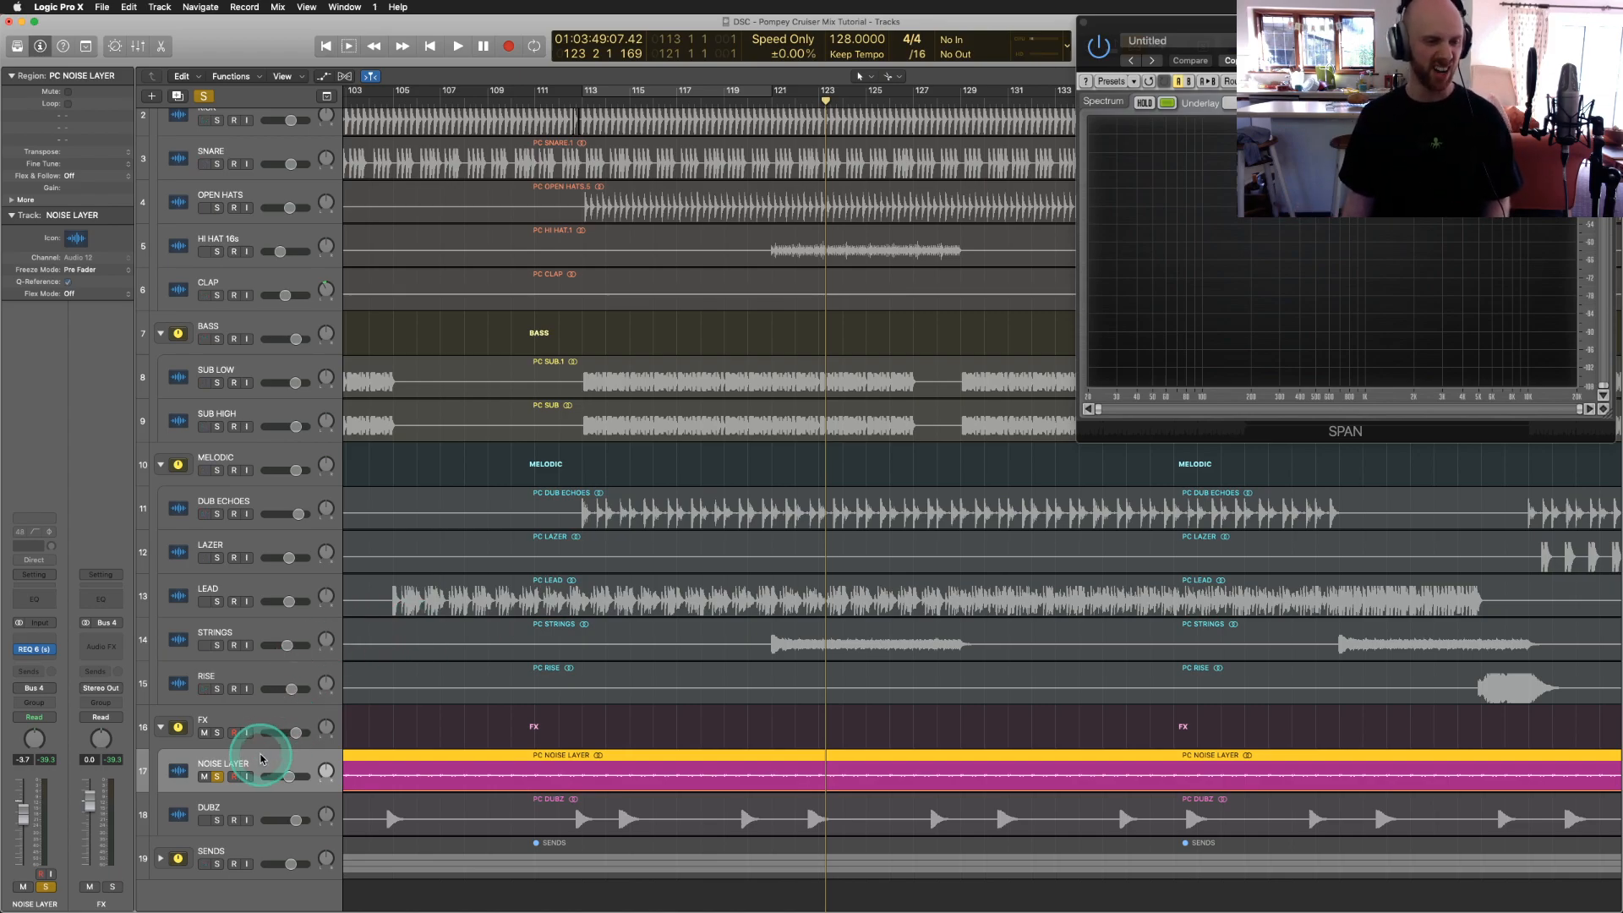
Step: Unsolo NOISE LAYER, expand the SENDS folder, and place the playhead at bar 92
left_click(218, 777)
left_click(208, 862)
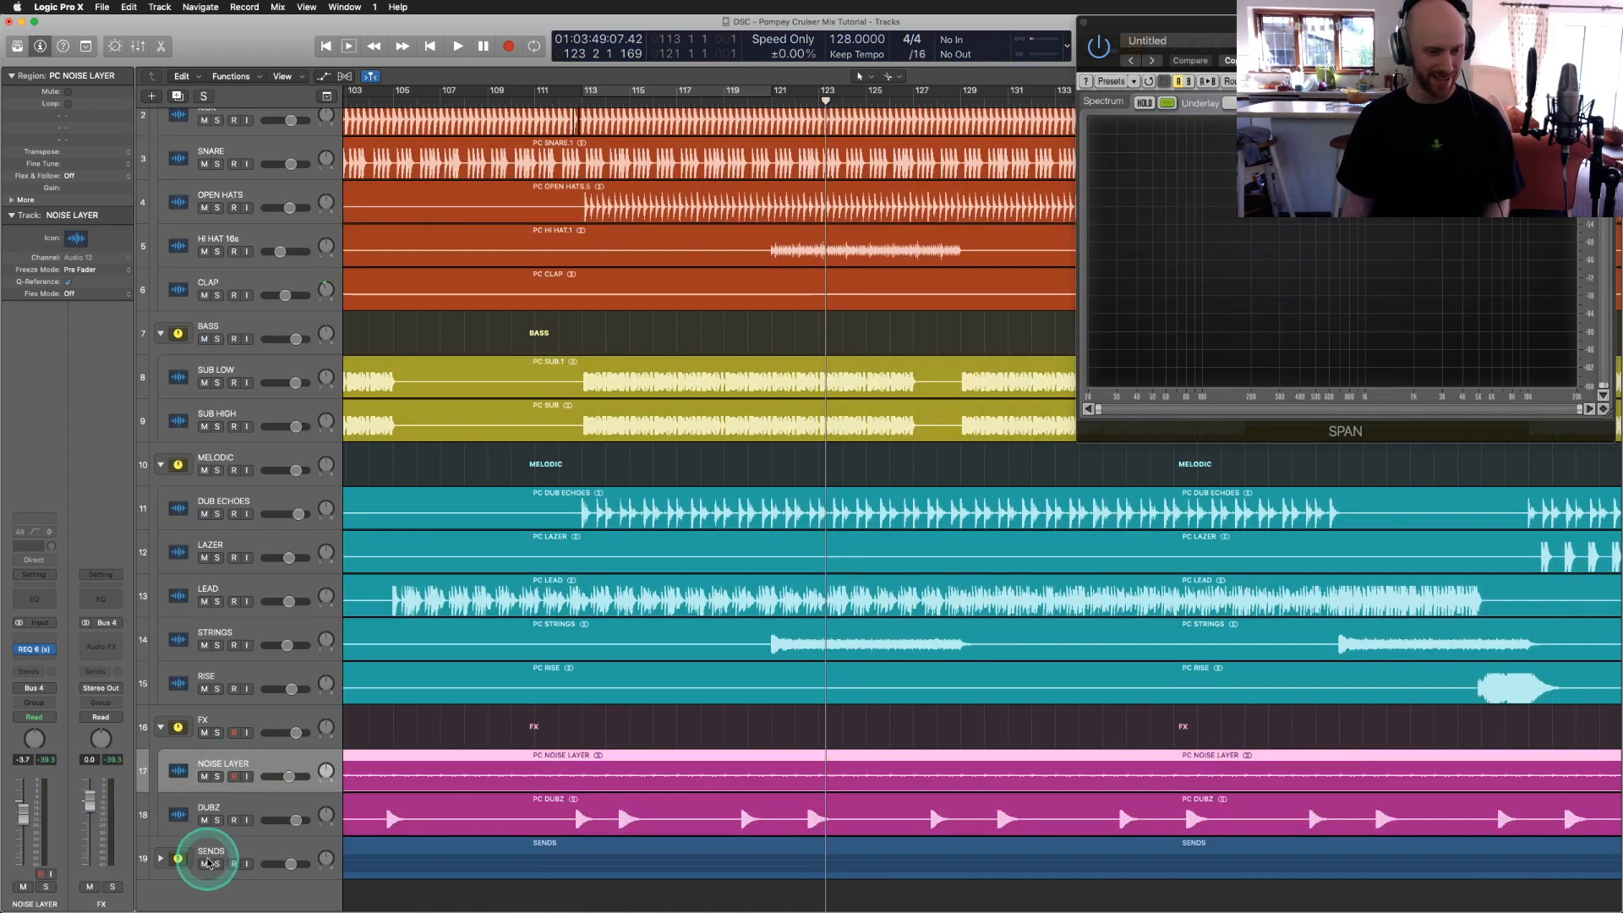
left_click(159, 861)
scroll(681, 610, "down", 5)
scroll(682, 612, "left", 10)
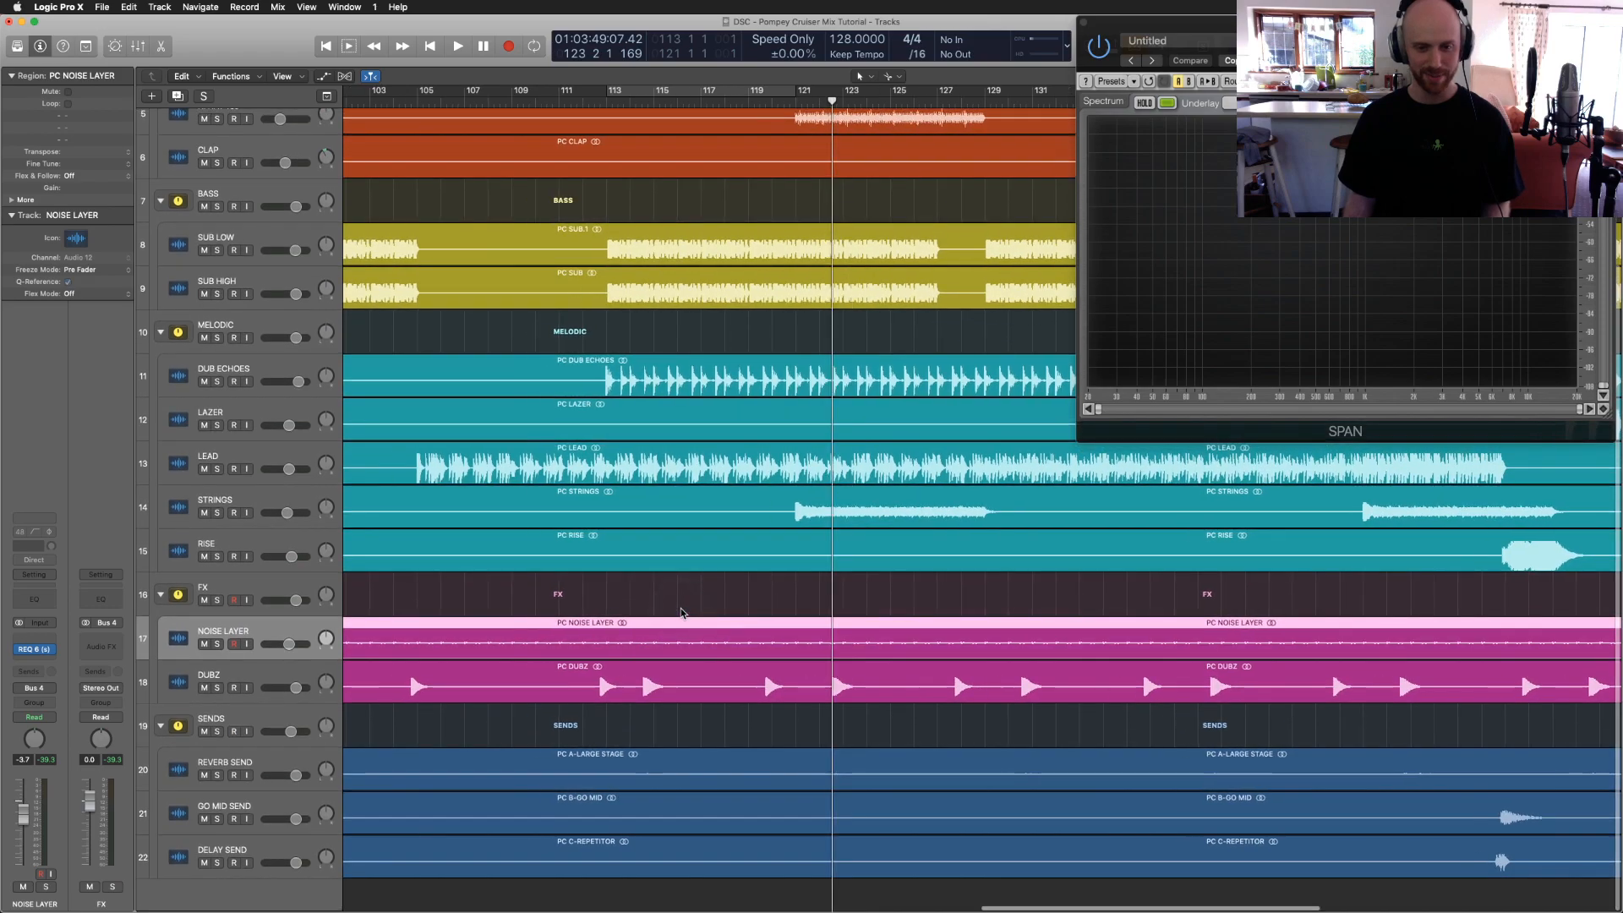
scroll(681, 610, "right", 10)
left_click(640, 195)
left_click(651, 103)
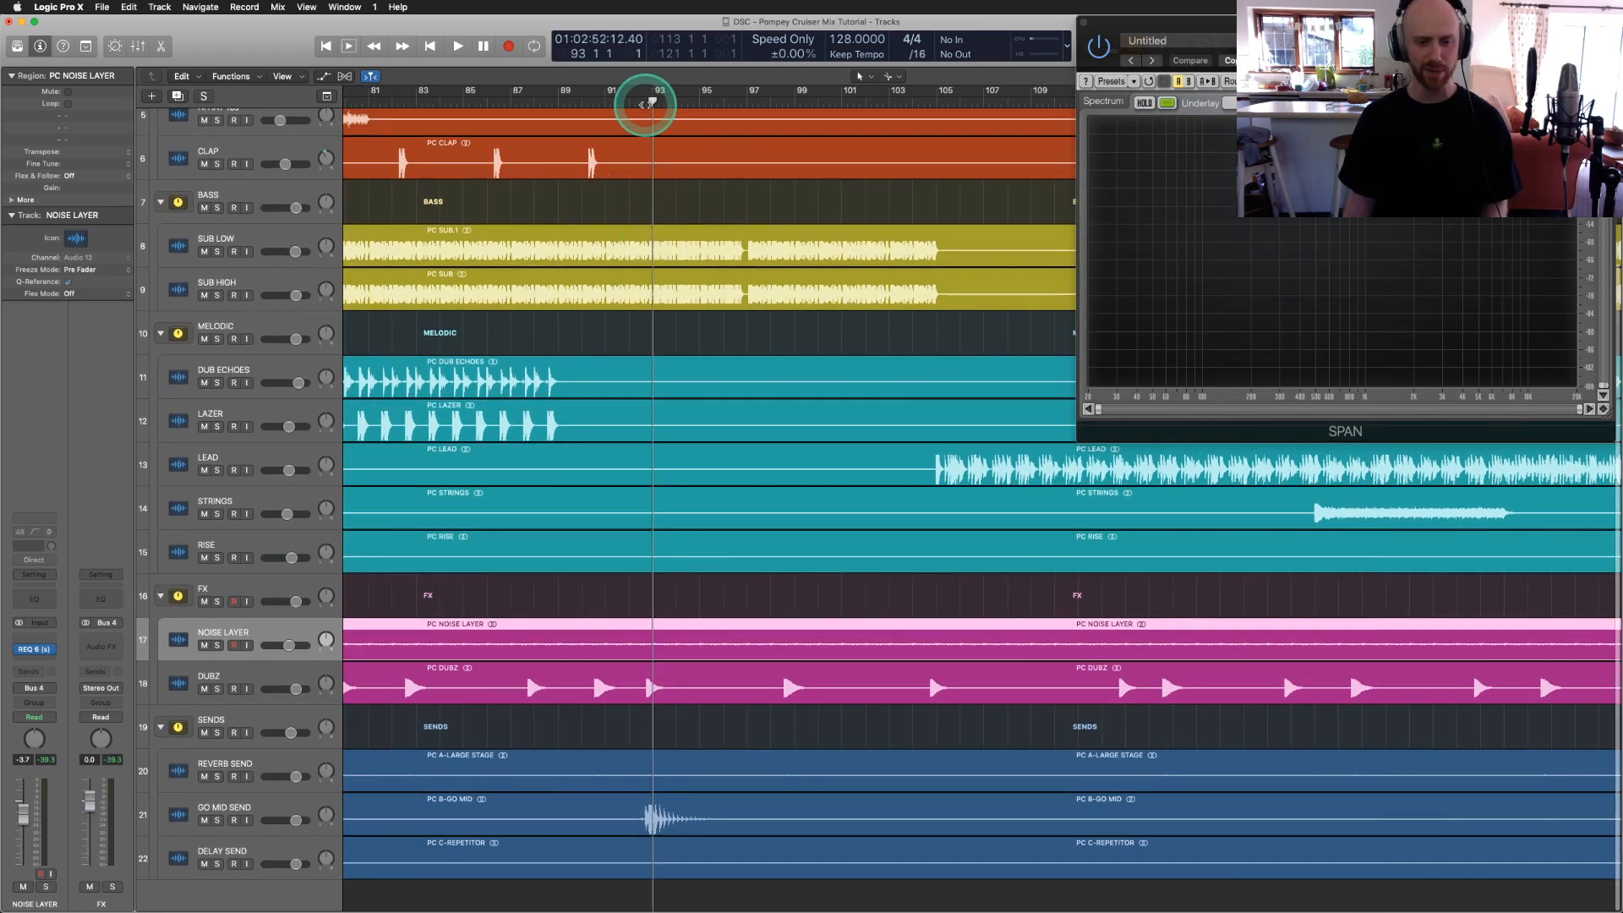
left_click(634, 103)
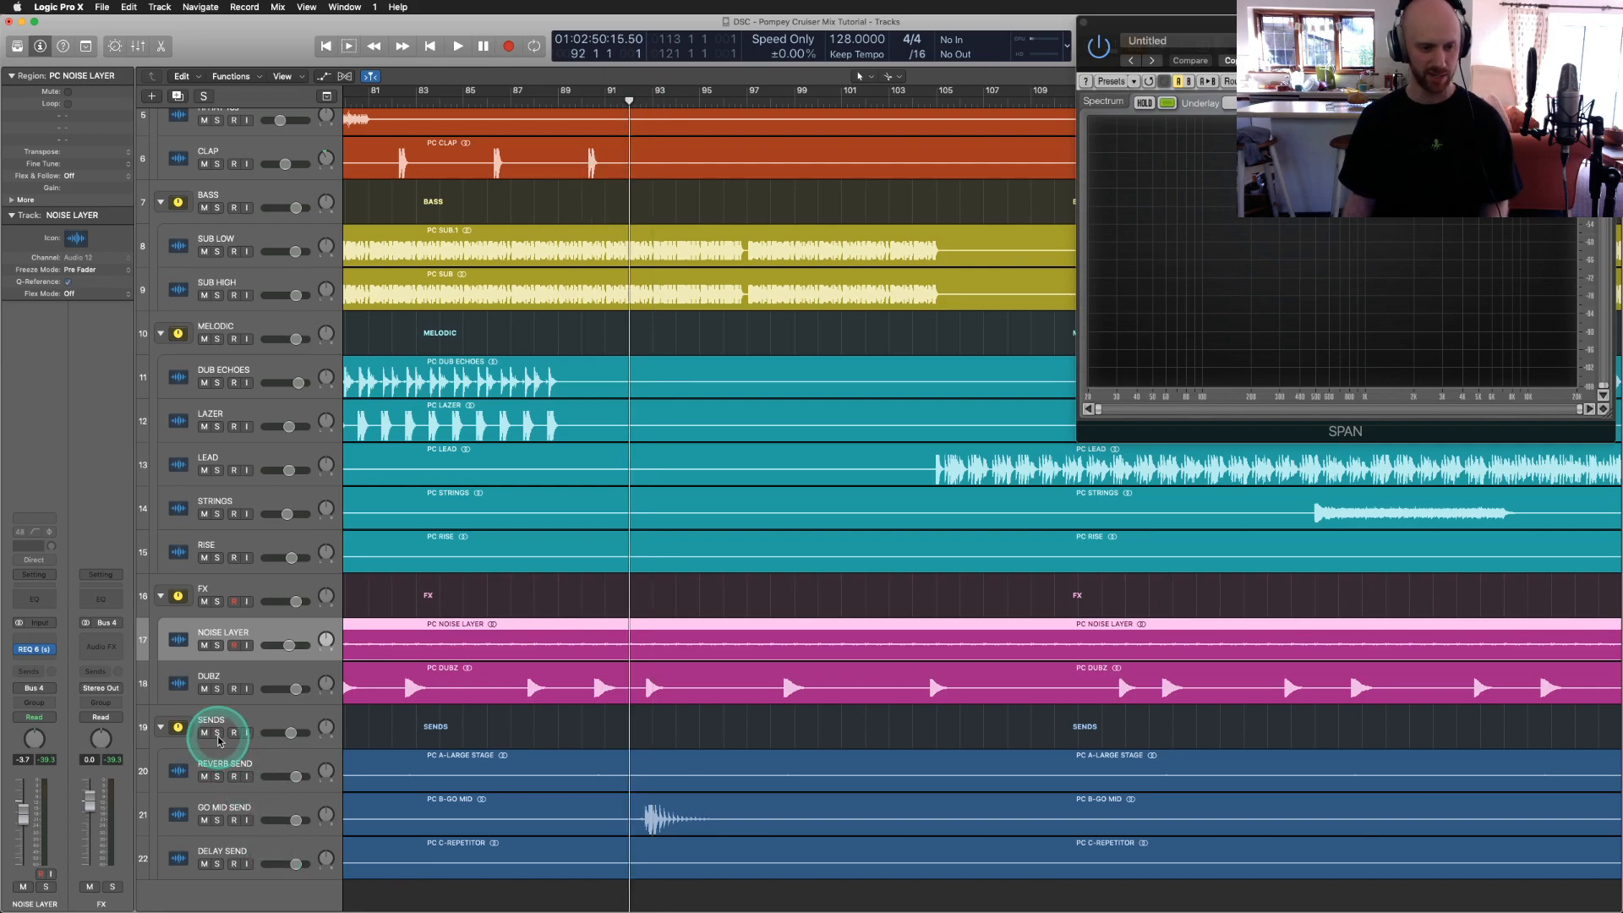
Step: Solo DUBZ and the SENDS folder, select GO MID SEND, and play them together
left_click(216, 689)
left_click(217, 732)
left_click(209, 806)
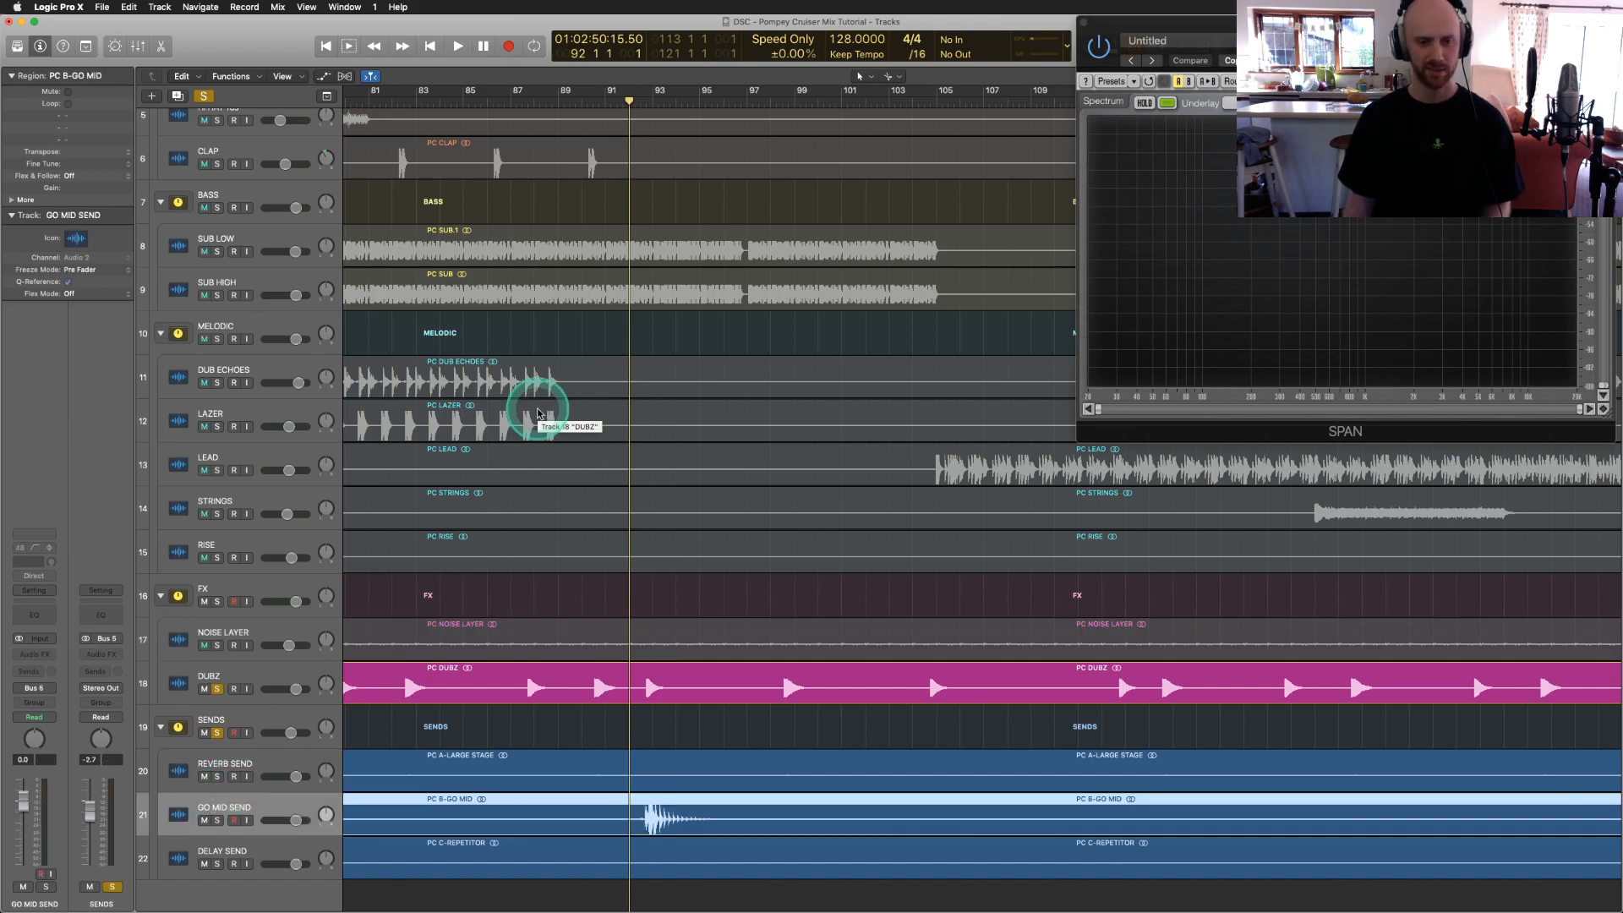
key("space")
left_click(706, 438)
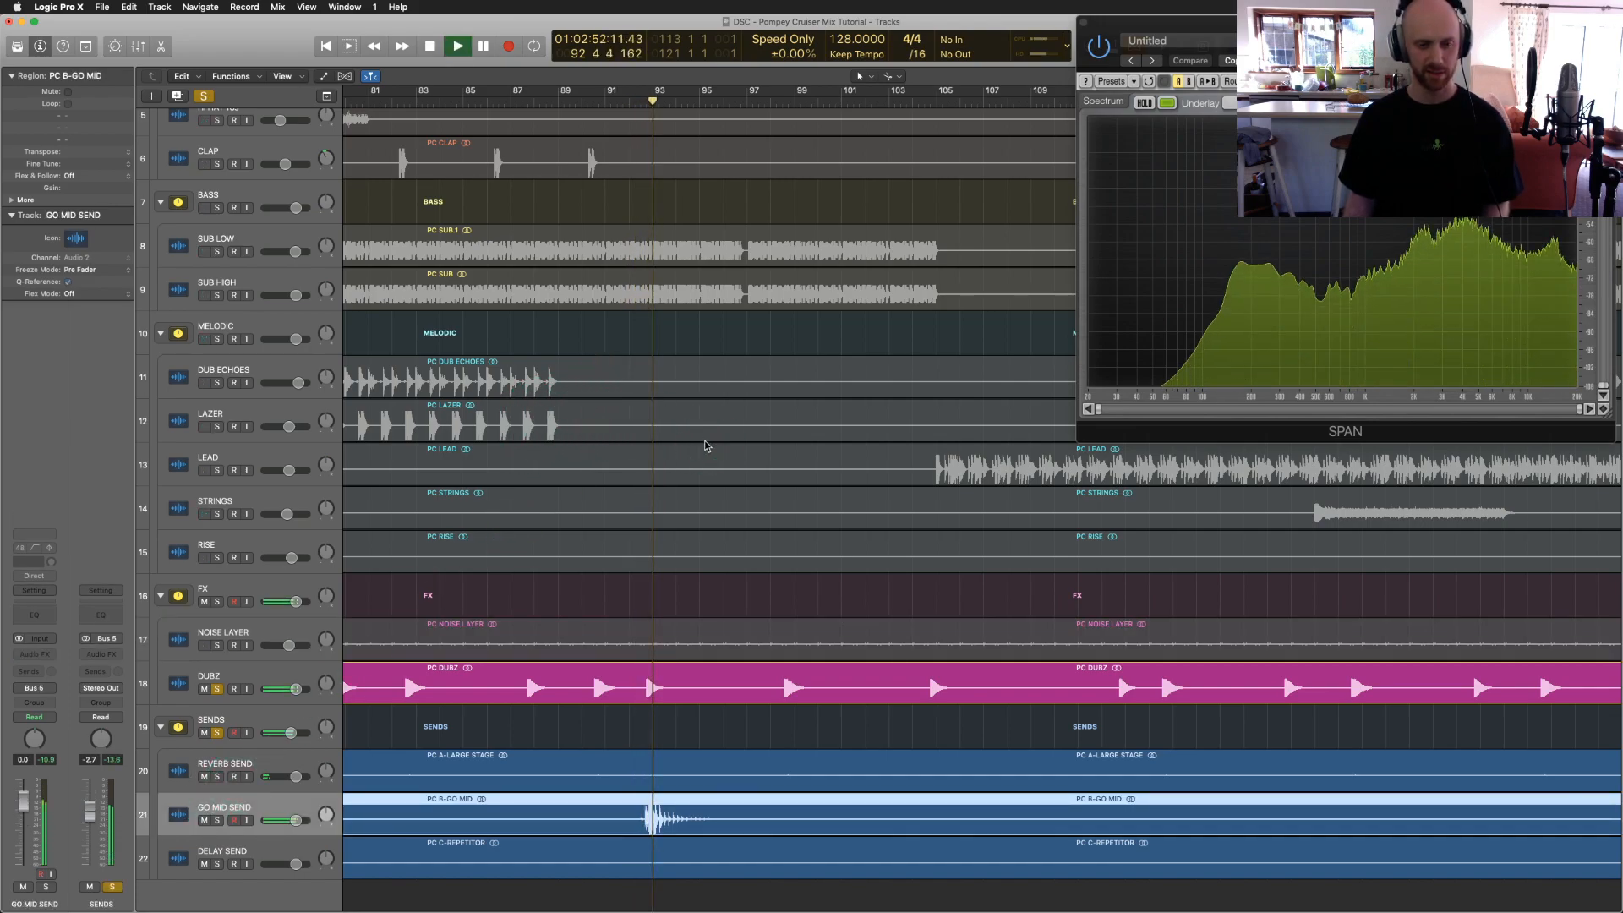
left_click(701, 467)
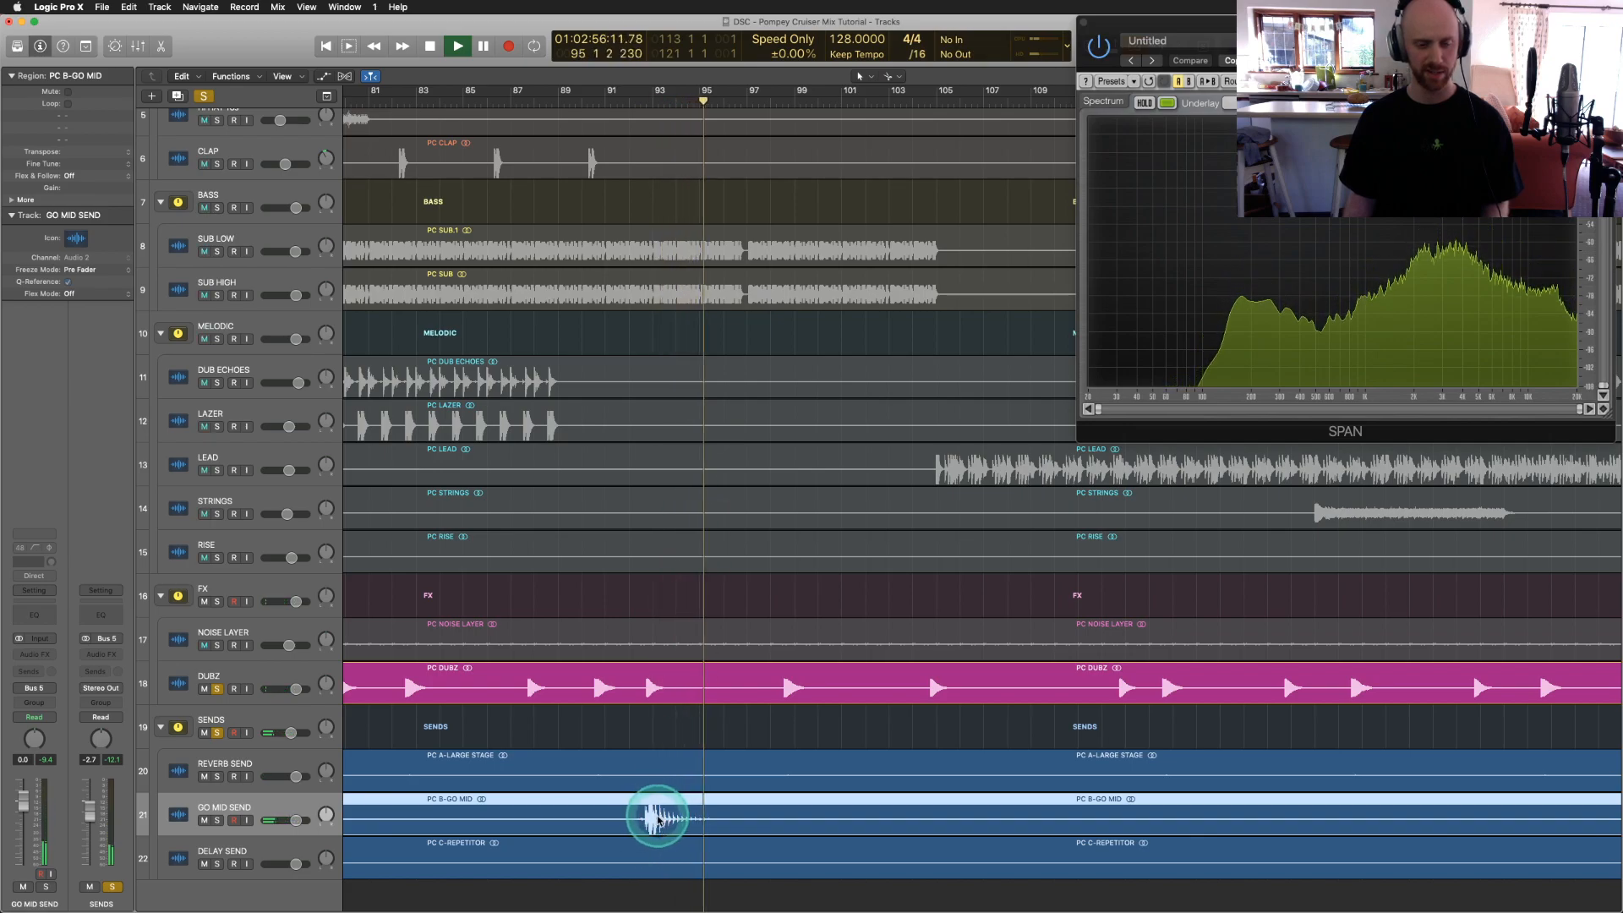
Step: Unsolo DUBZ to hear only the sends from bar 93, then stop and unsolo SENDS
left_click(217, 690)
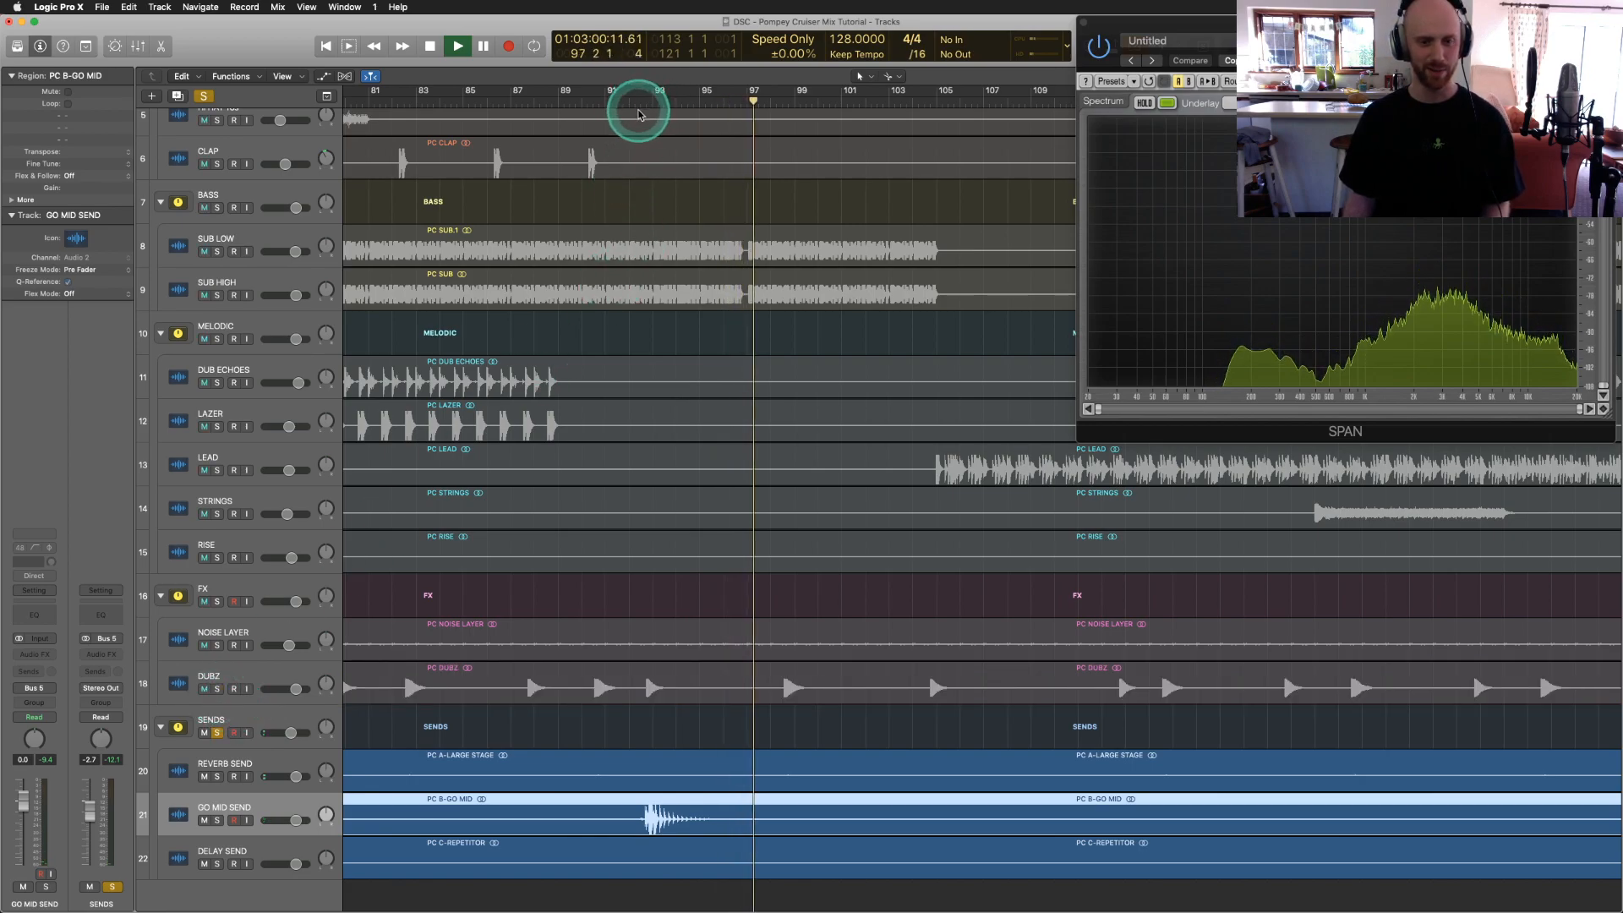
left_click(641, 108)
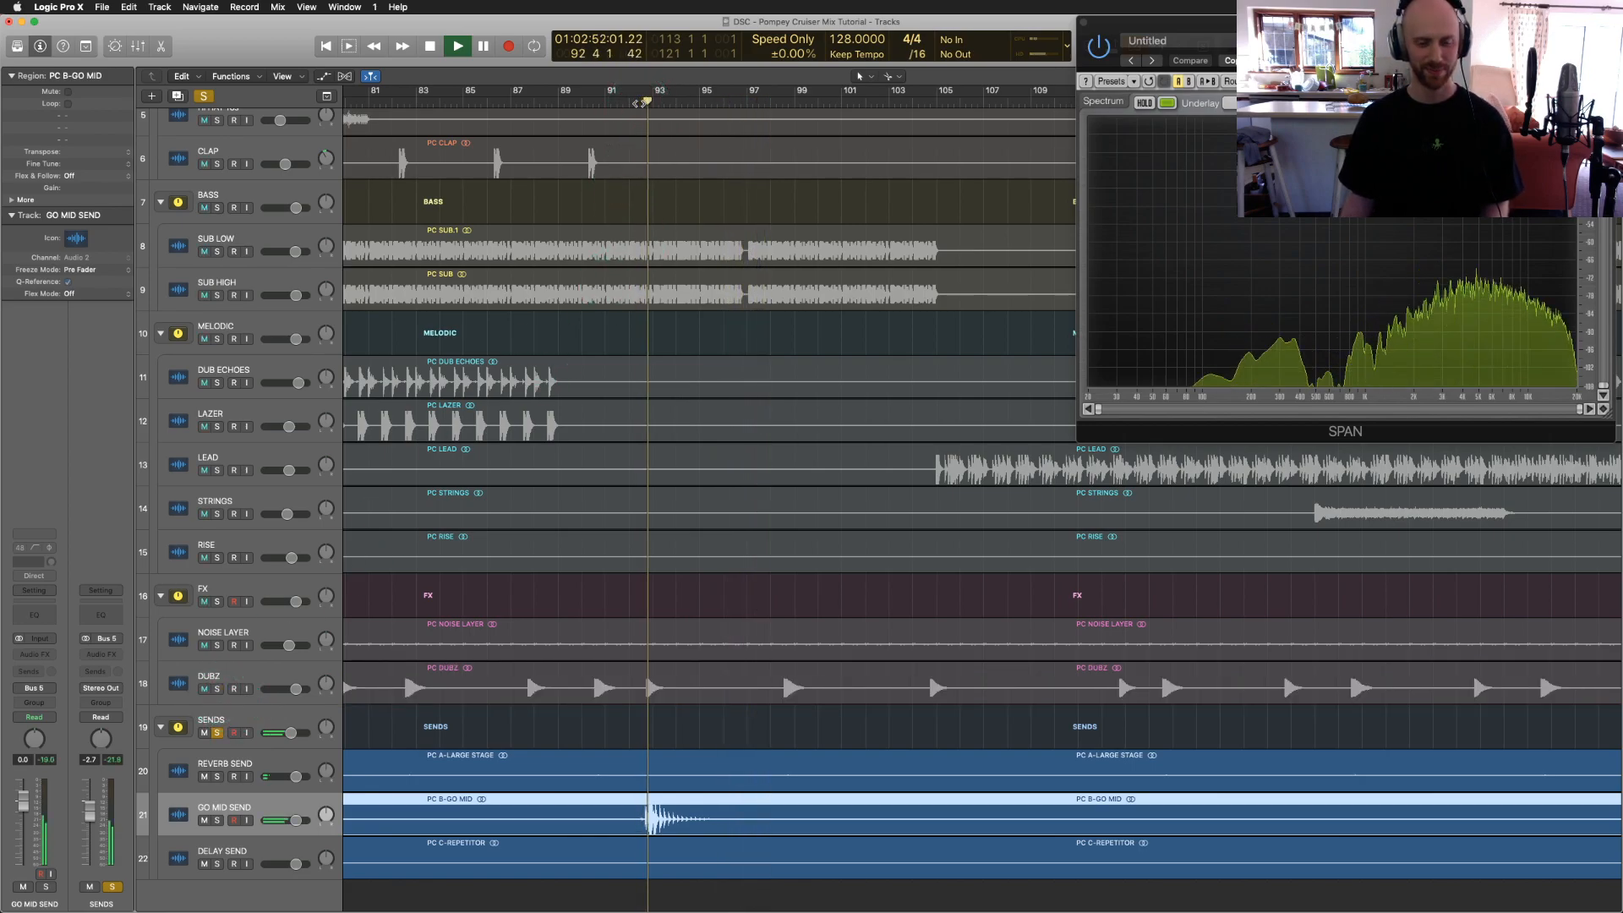
left_click(759, 503)
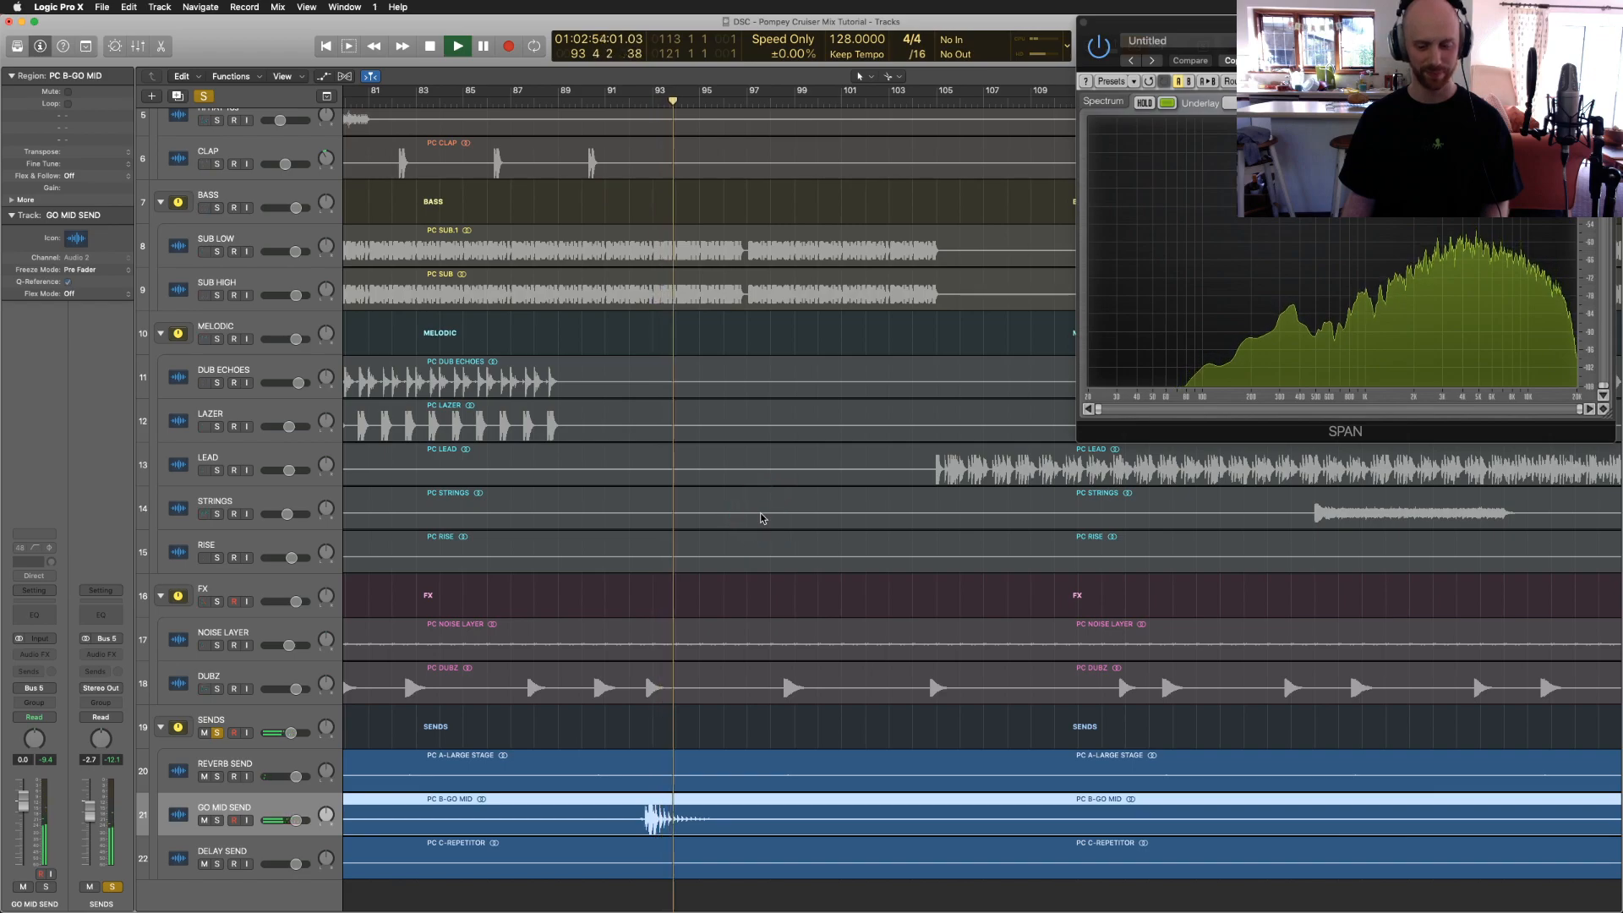
key("space")
left_click(217, 733)
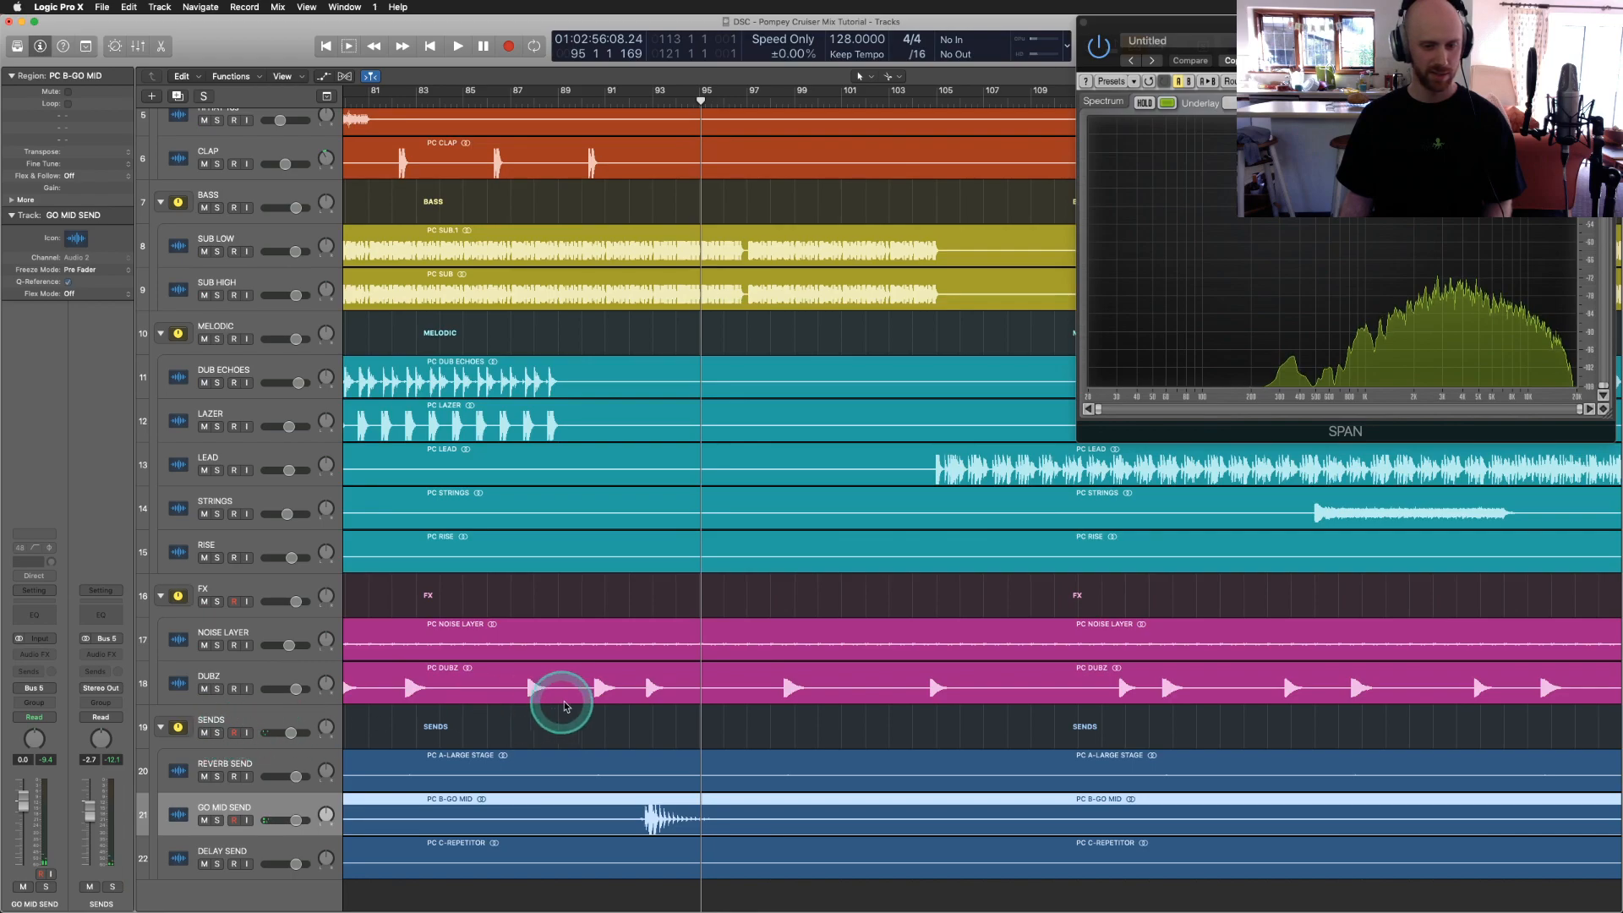
Step: Zoom out to the whole song, toggle the Mixer with X, fit all tracks, and play from bar 65
key("z")
scroll(566, 706, "up", 1)
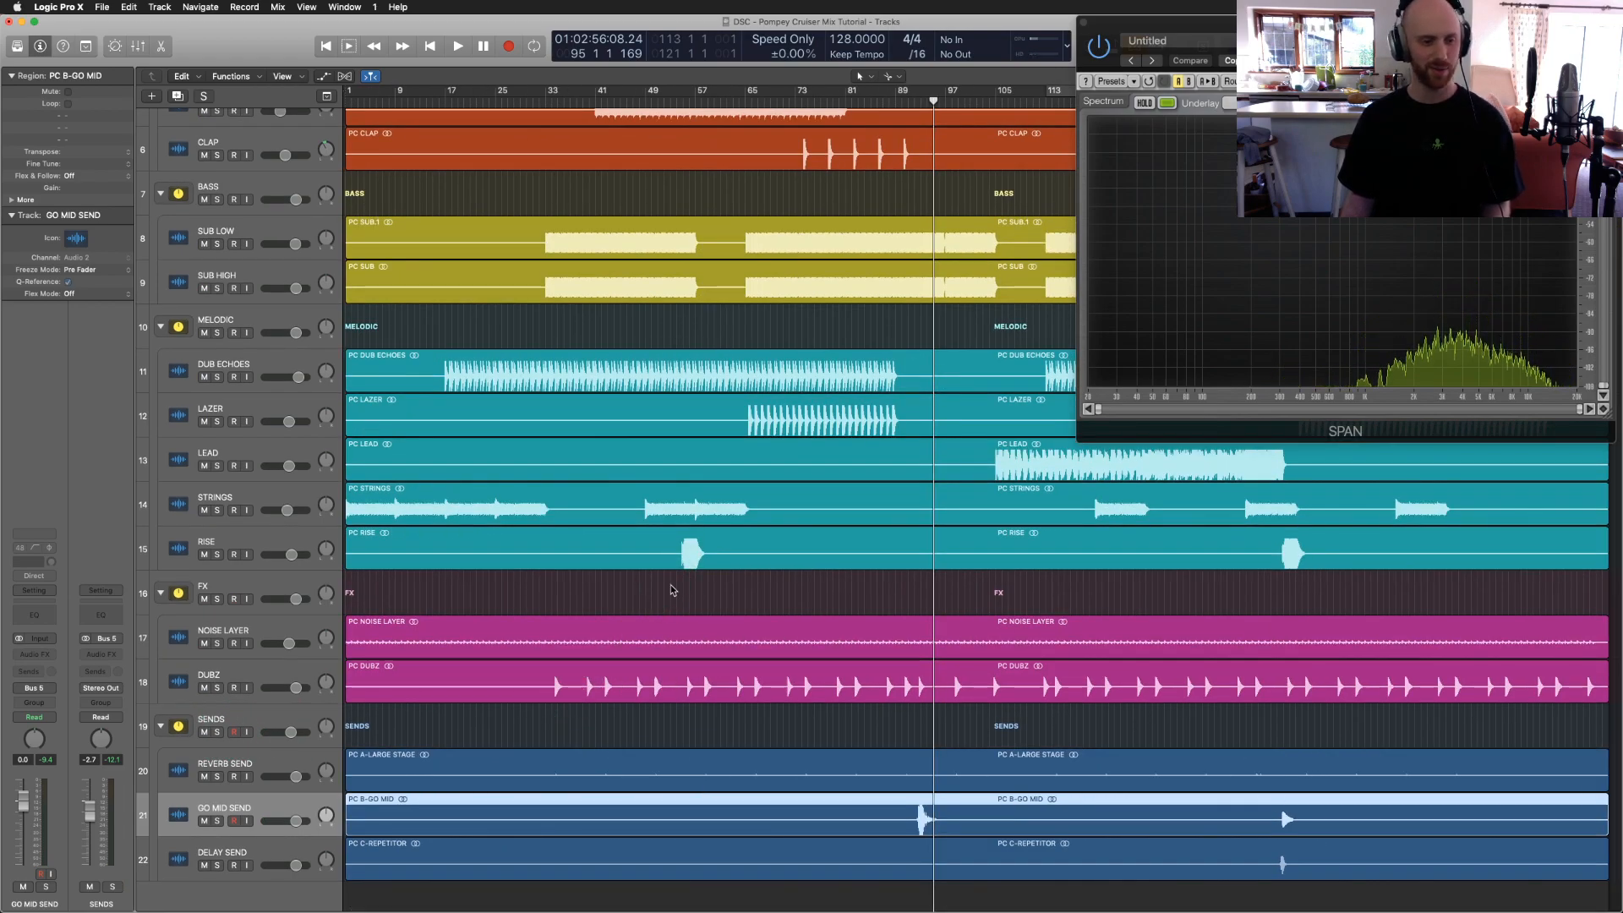
key("x")
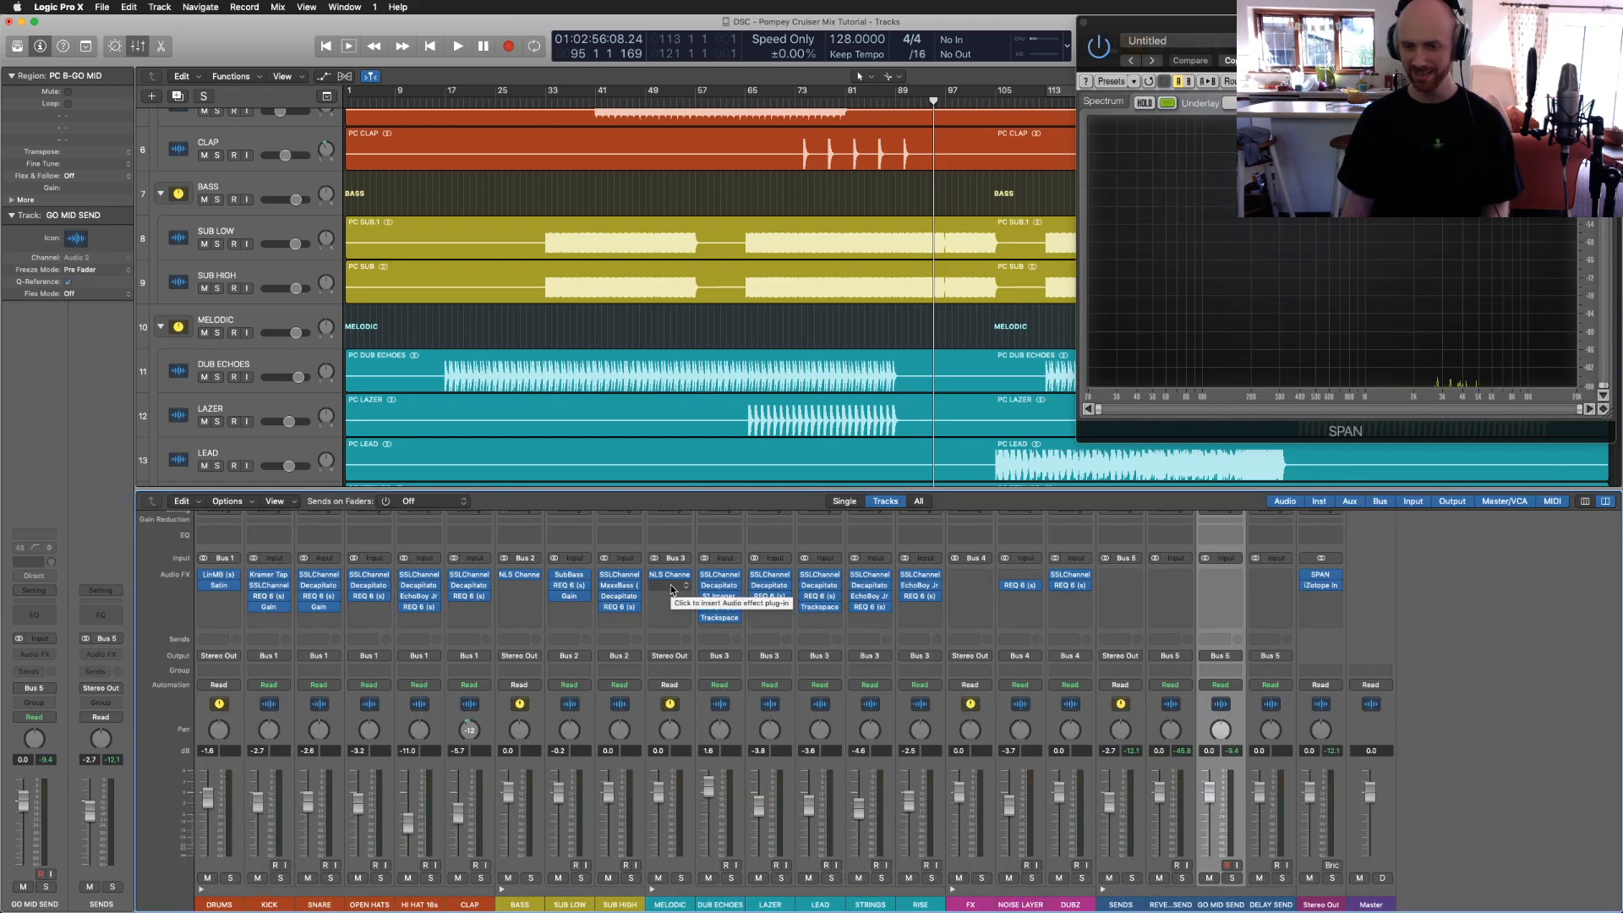
key("x")
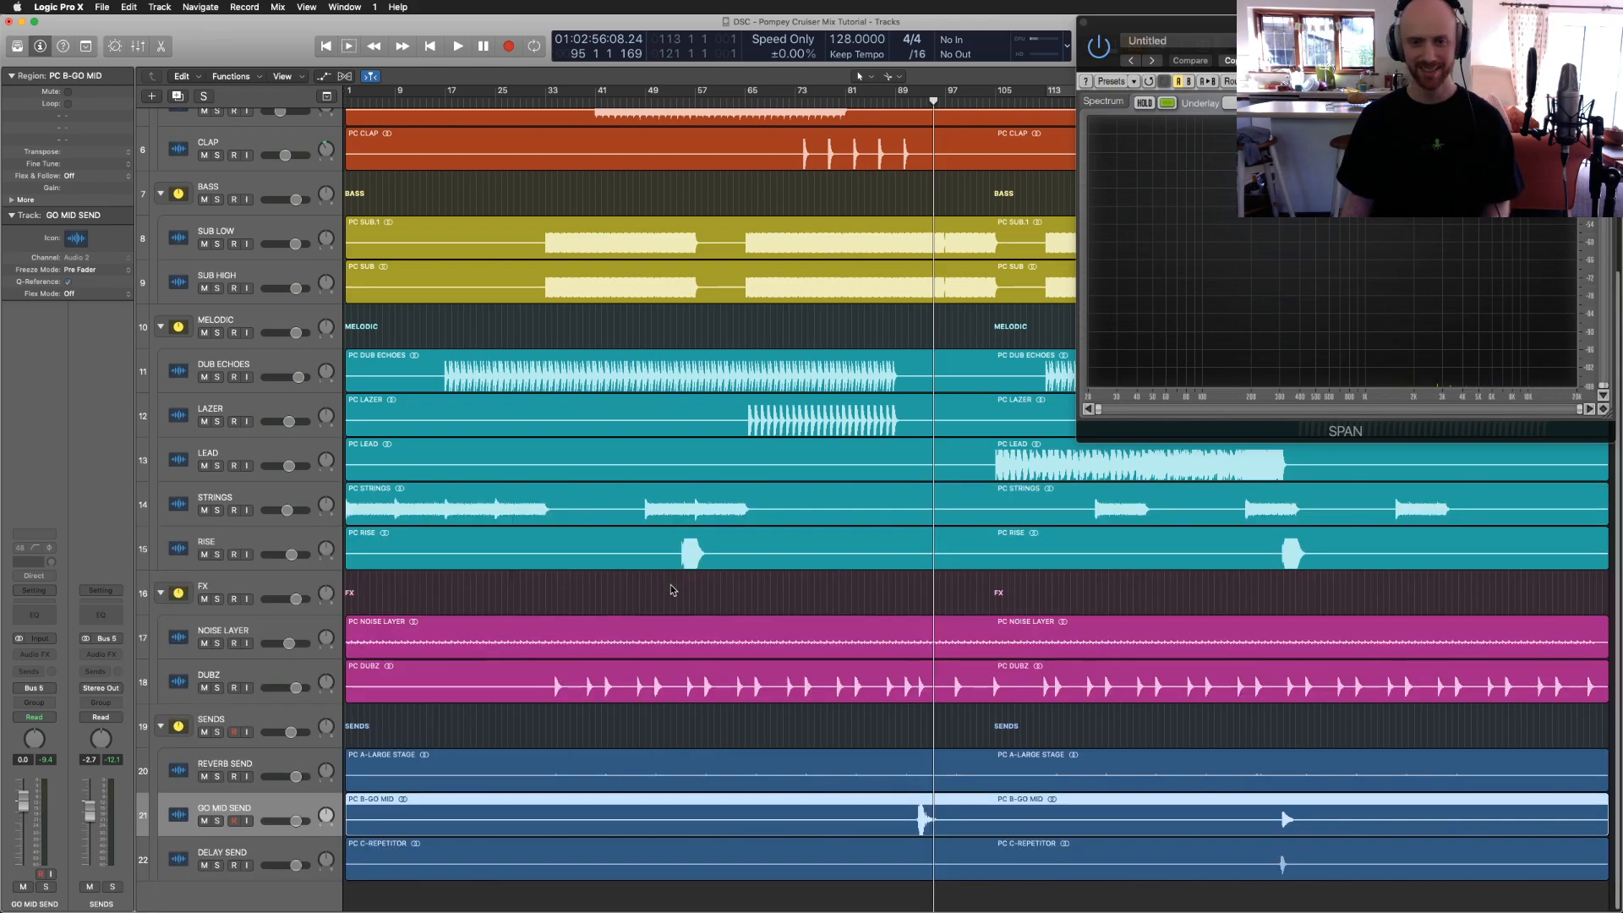
key("z")
left_click(744, 106)
key("space")
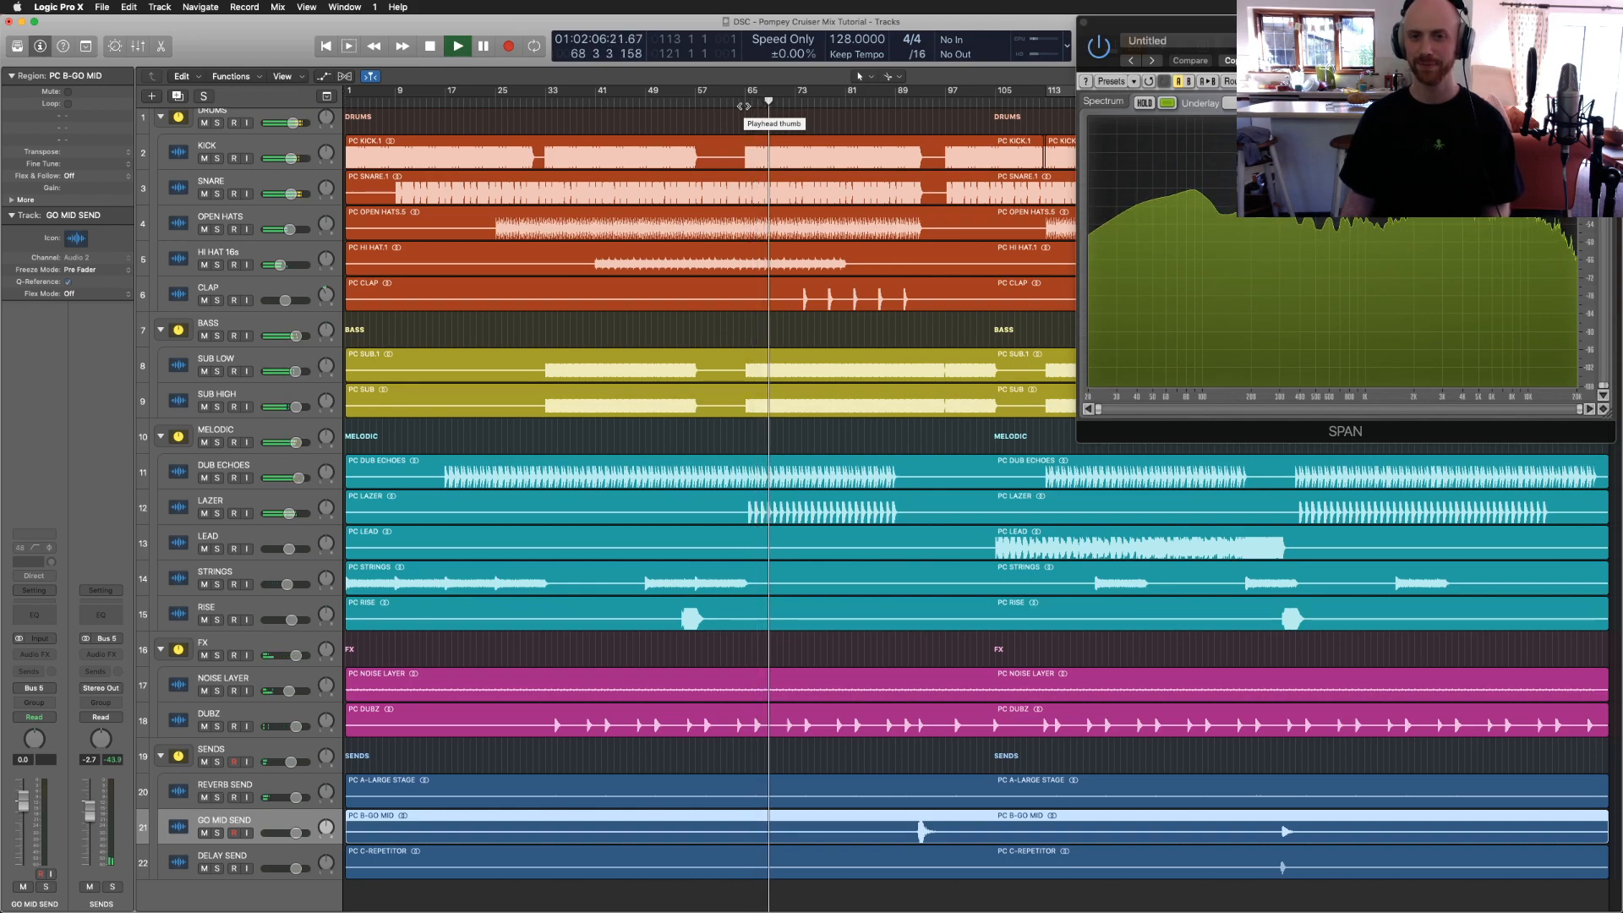
Step: Jump the full-mix playback ahead to bar 110, listen through the ending, then stop
left_click(854, 300)
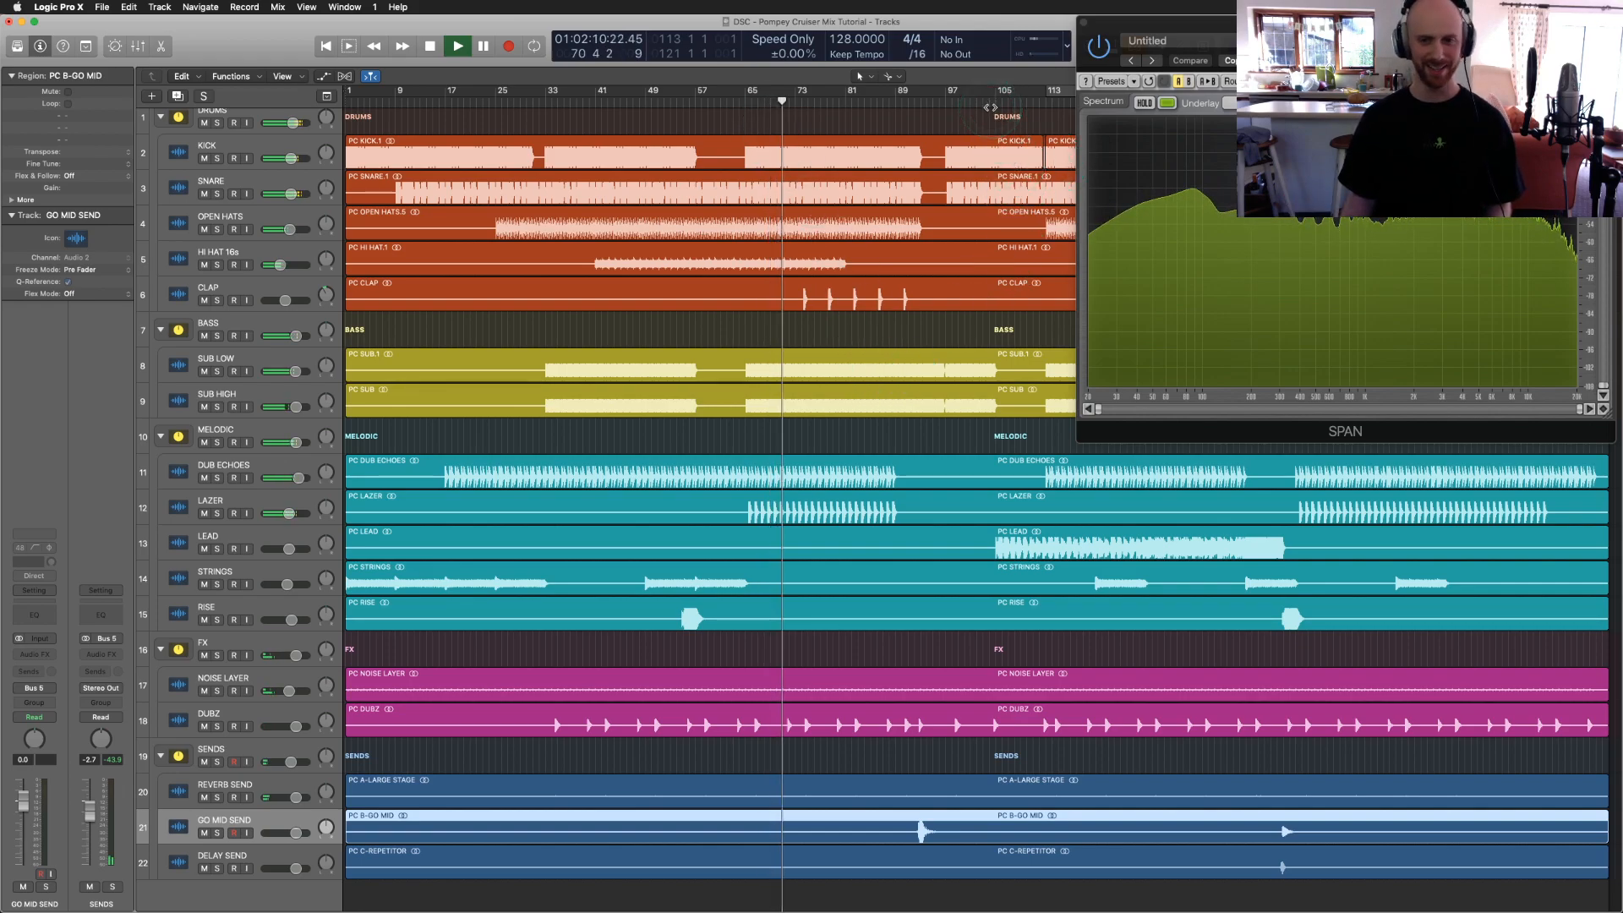
left_click(1026, 103)
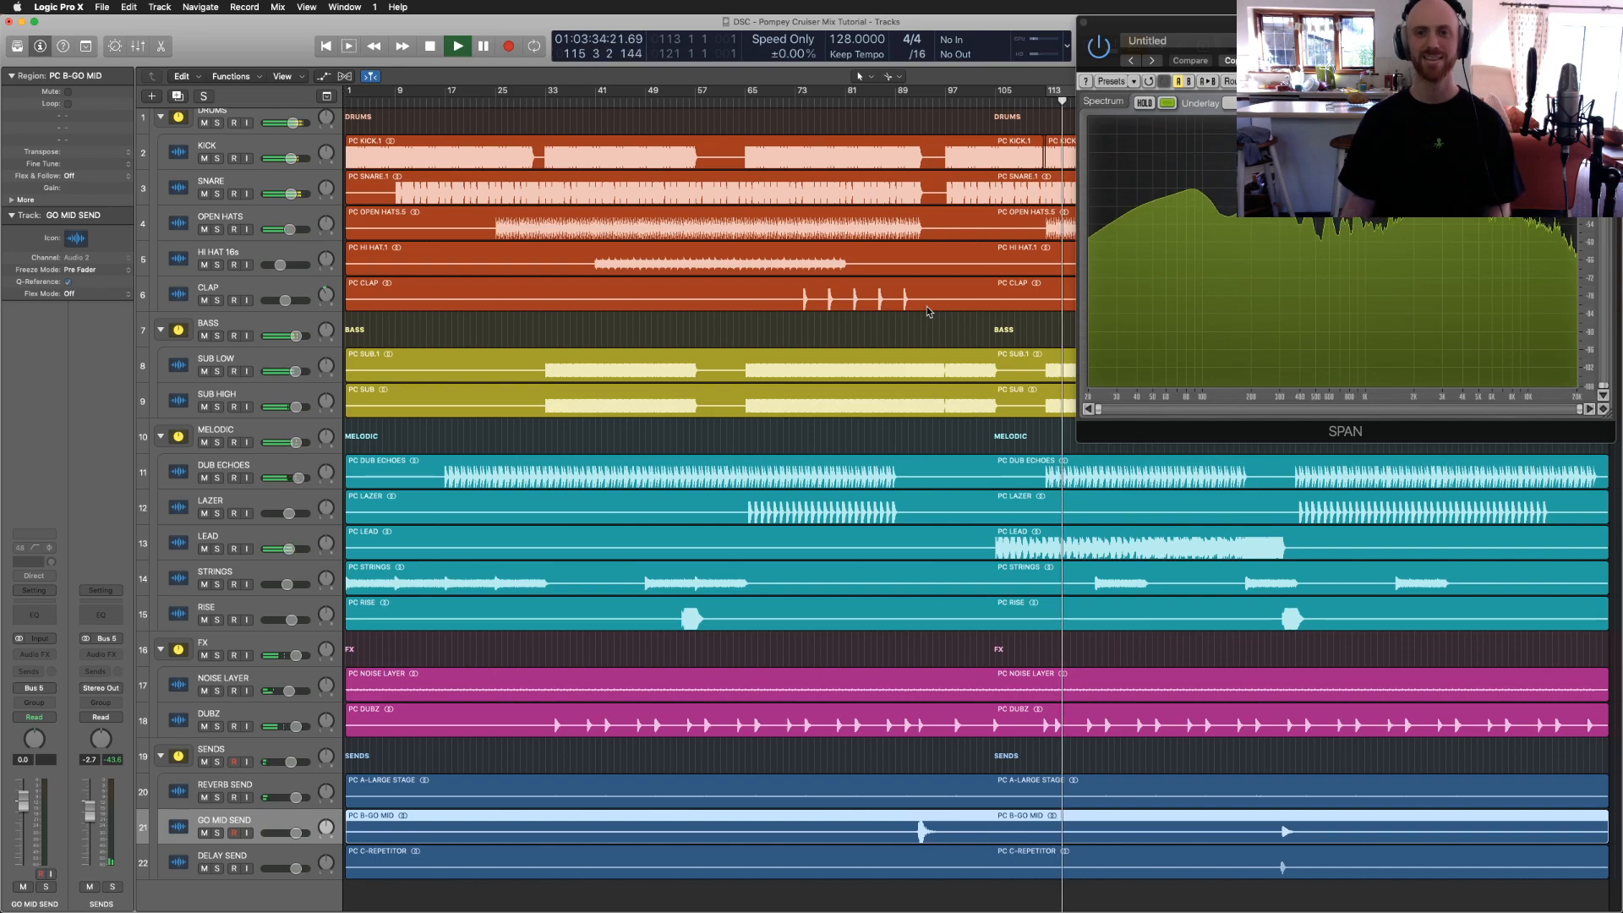
left_click(961, 321)
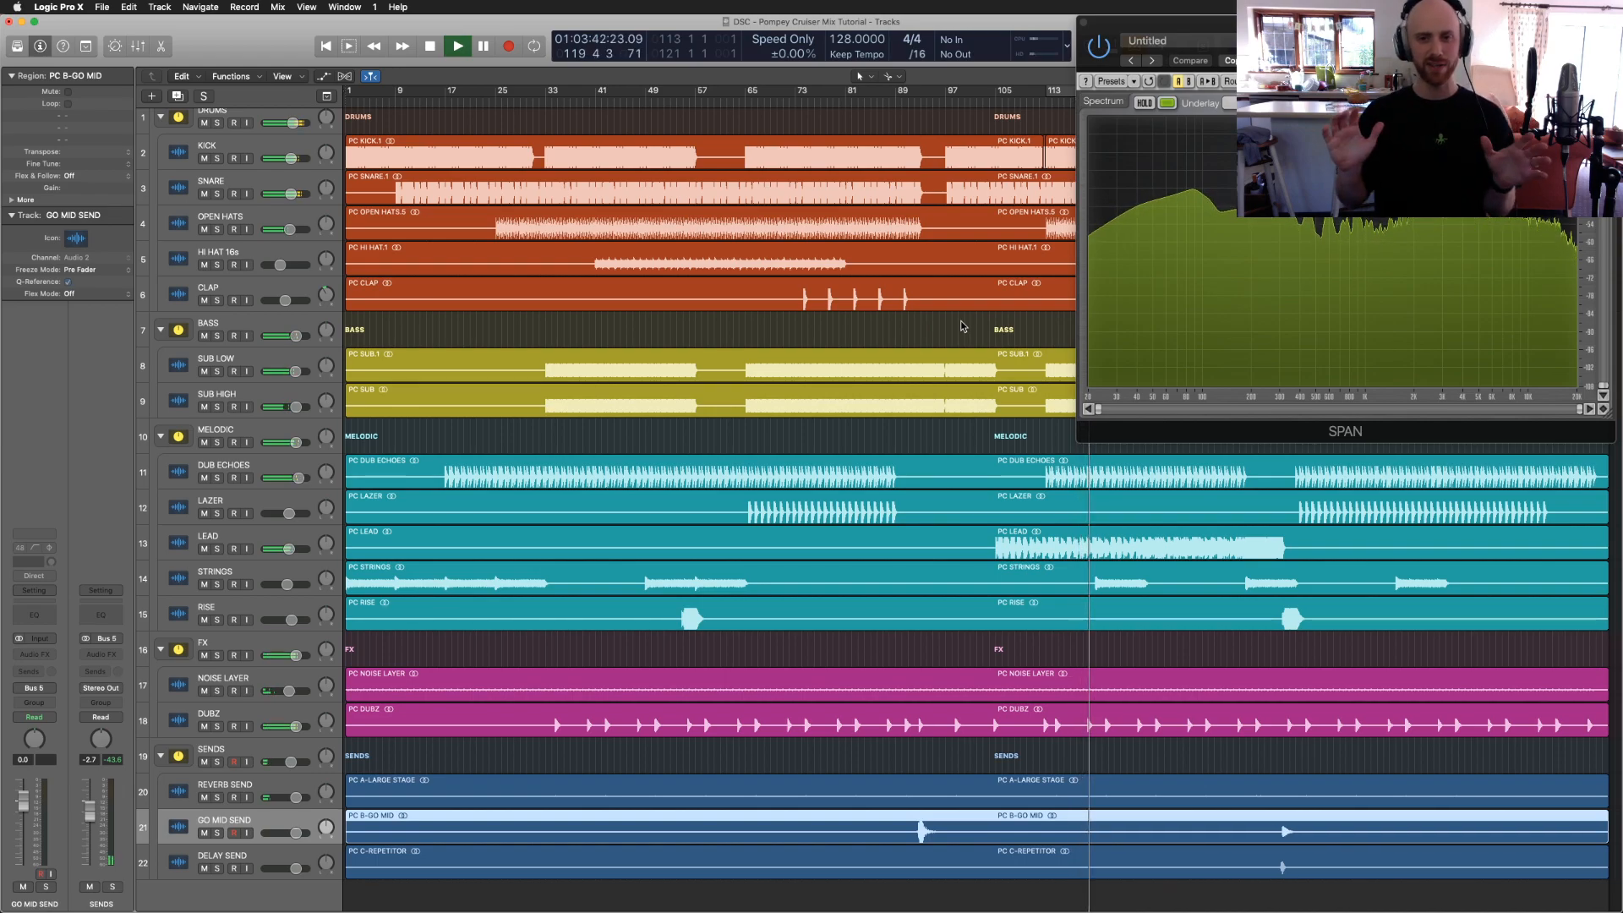
key("space")
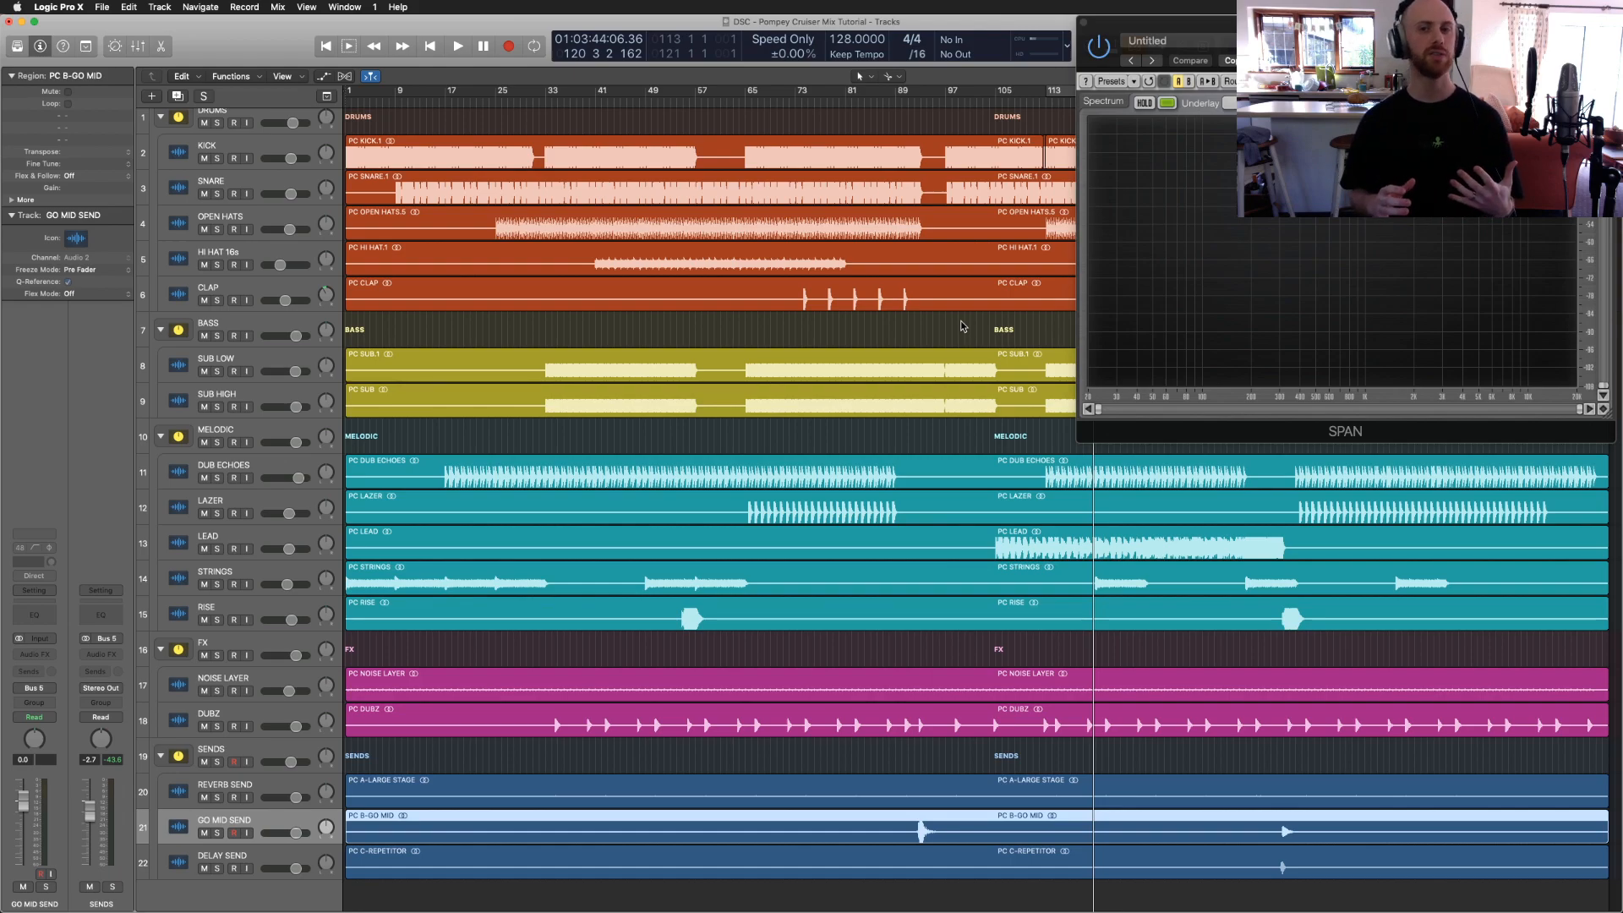
Step: Close the SPAN analyser, return the playhead to the song start, and deselect everything
left_click(1083, 23)
key("Return")
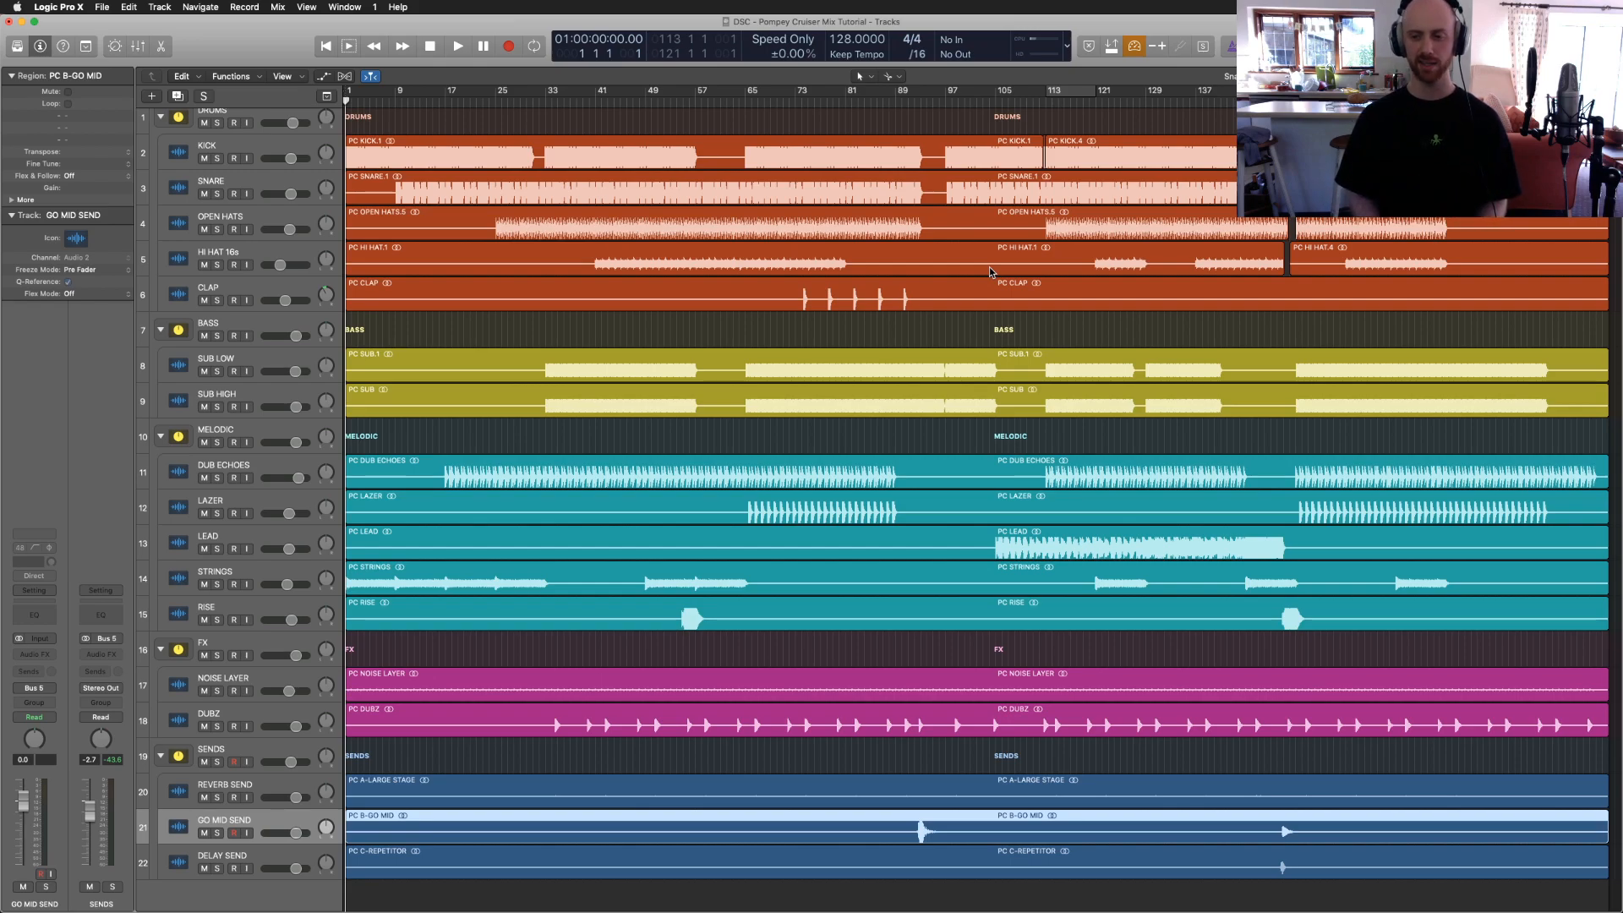
left_click(989, 269)
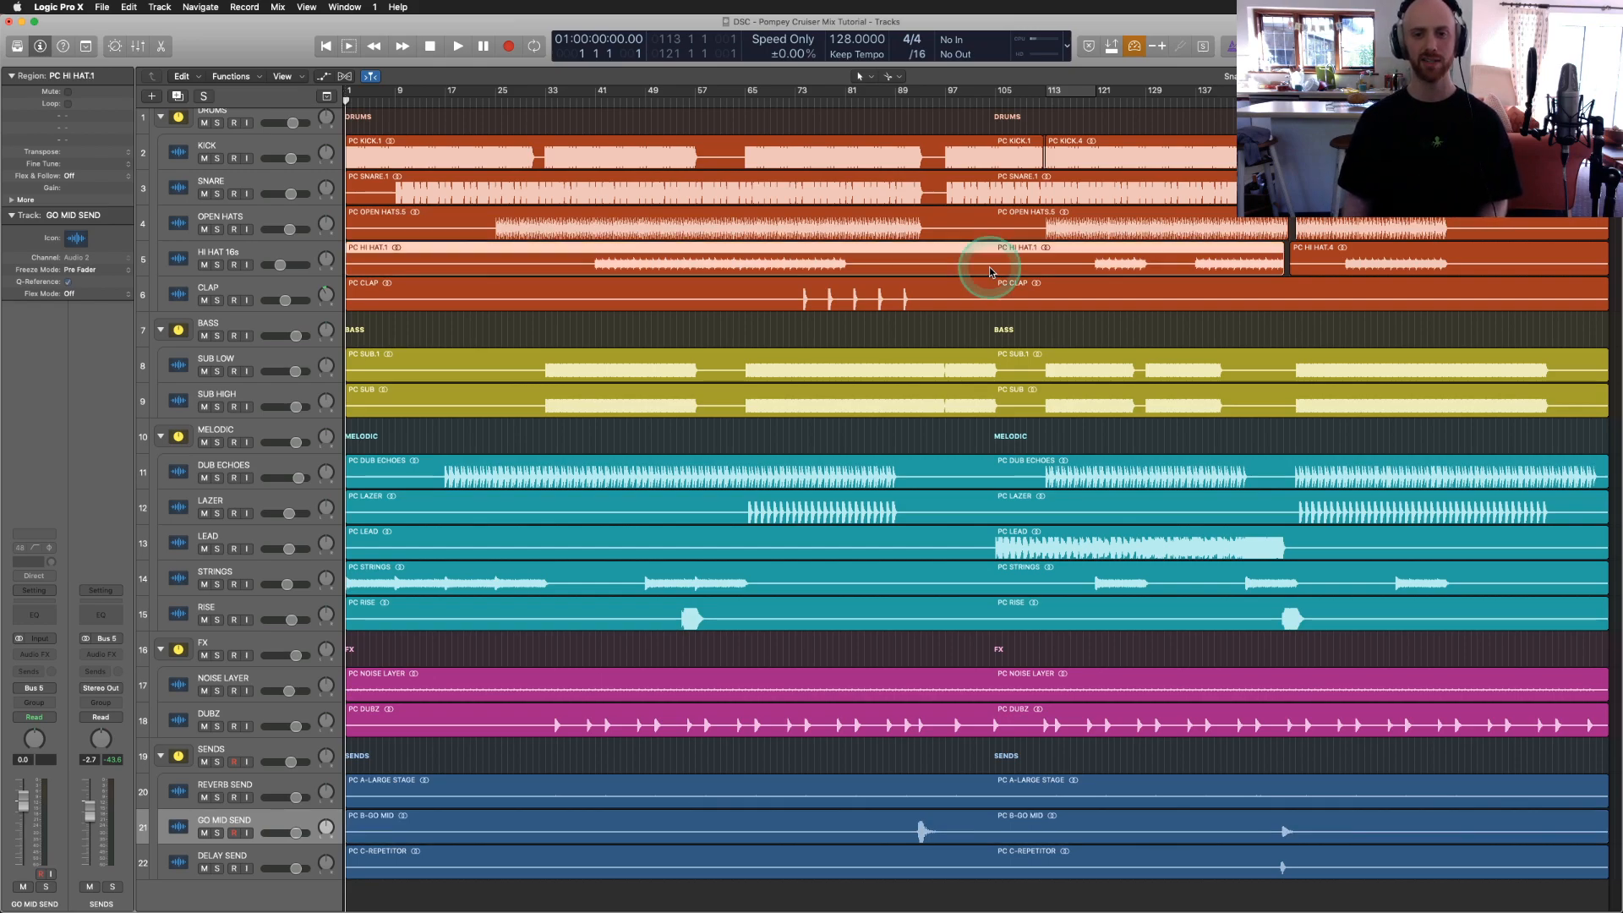
left_click(976, 326)
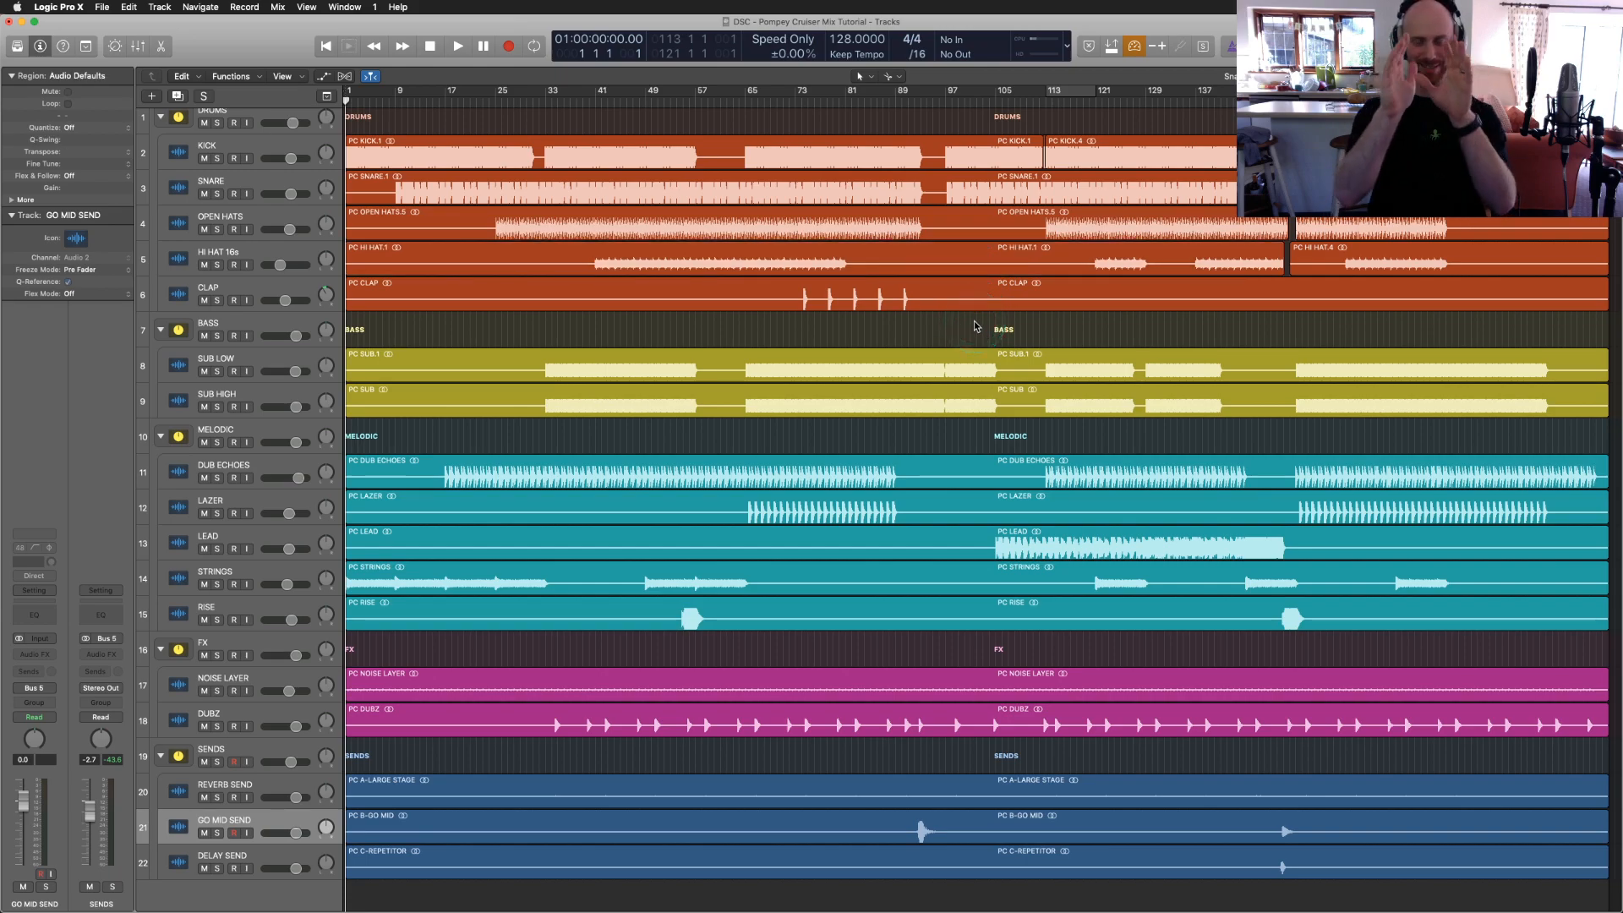
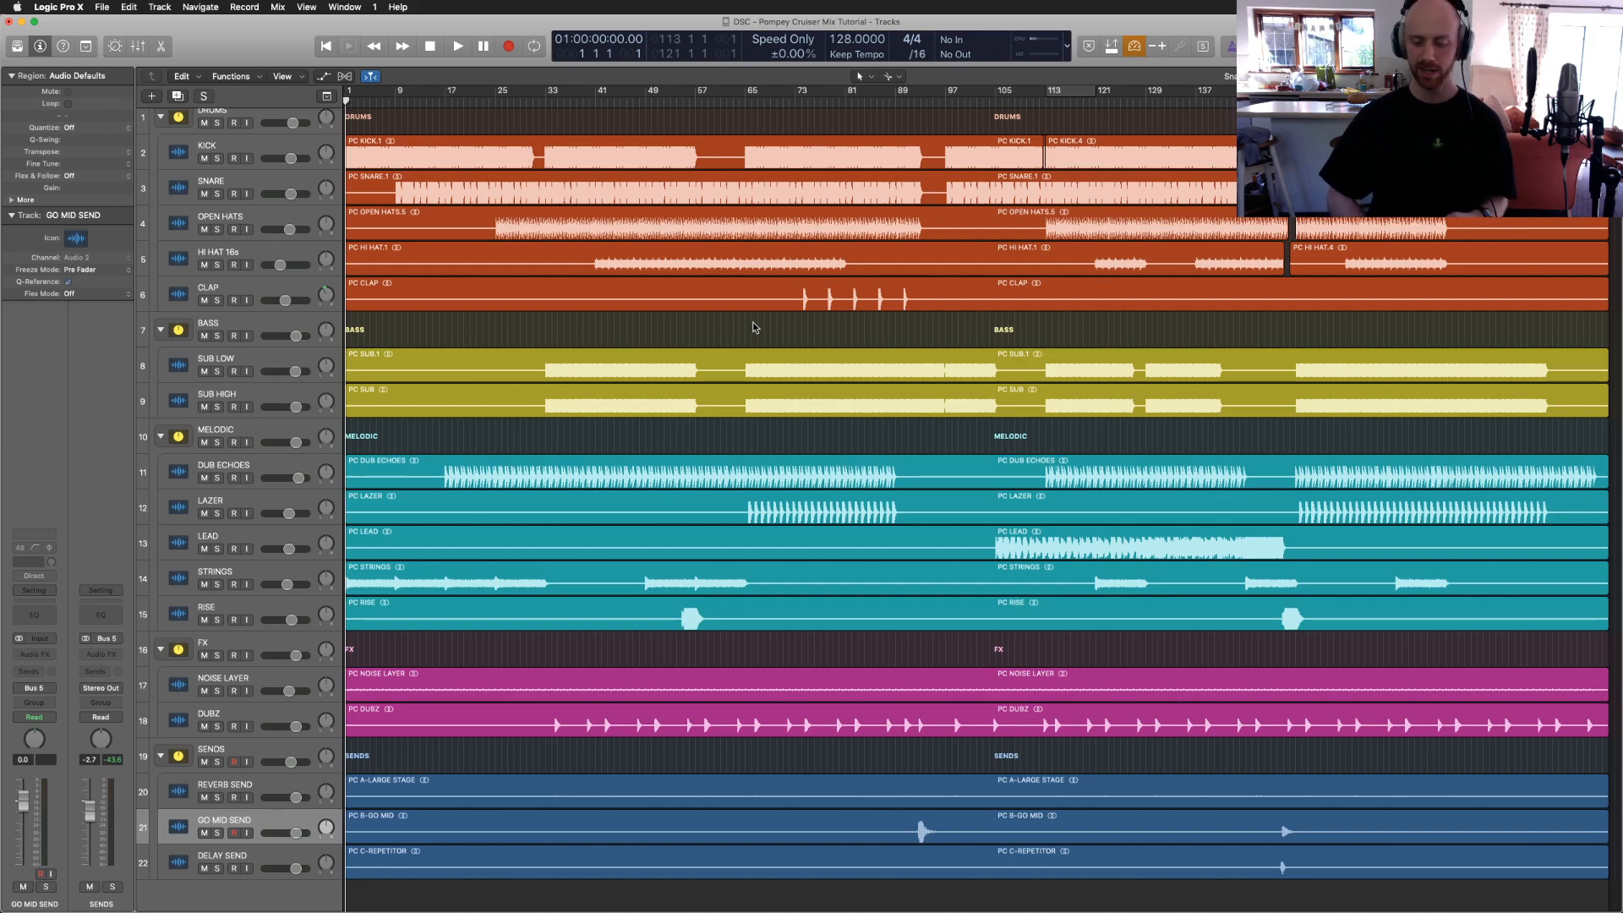
Step: Leave the grouped-track Logic mix session to reveal the desktop with the Facebook Live page
left_click(648, 264)
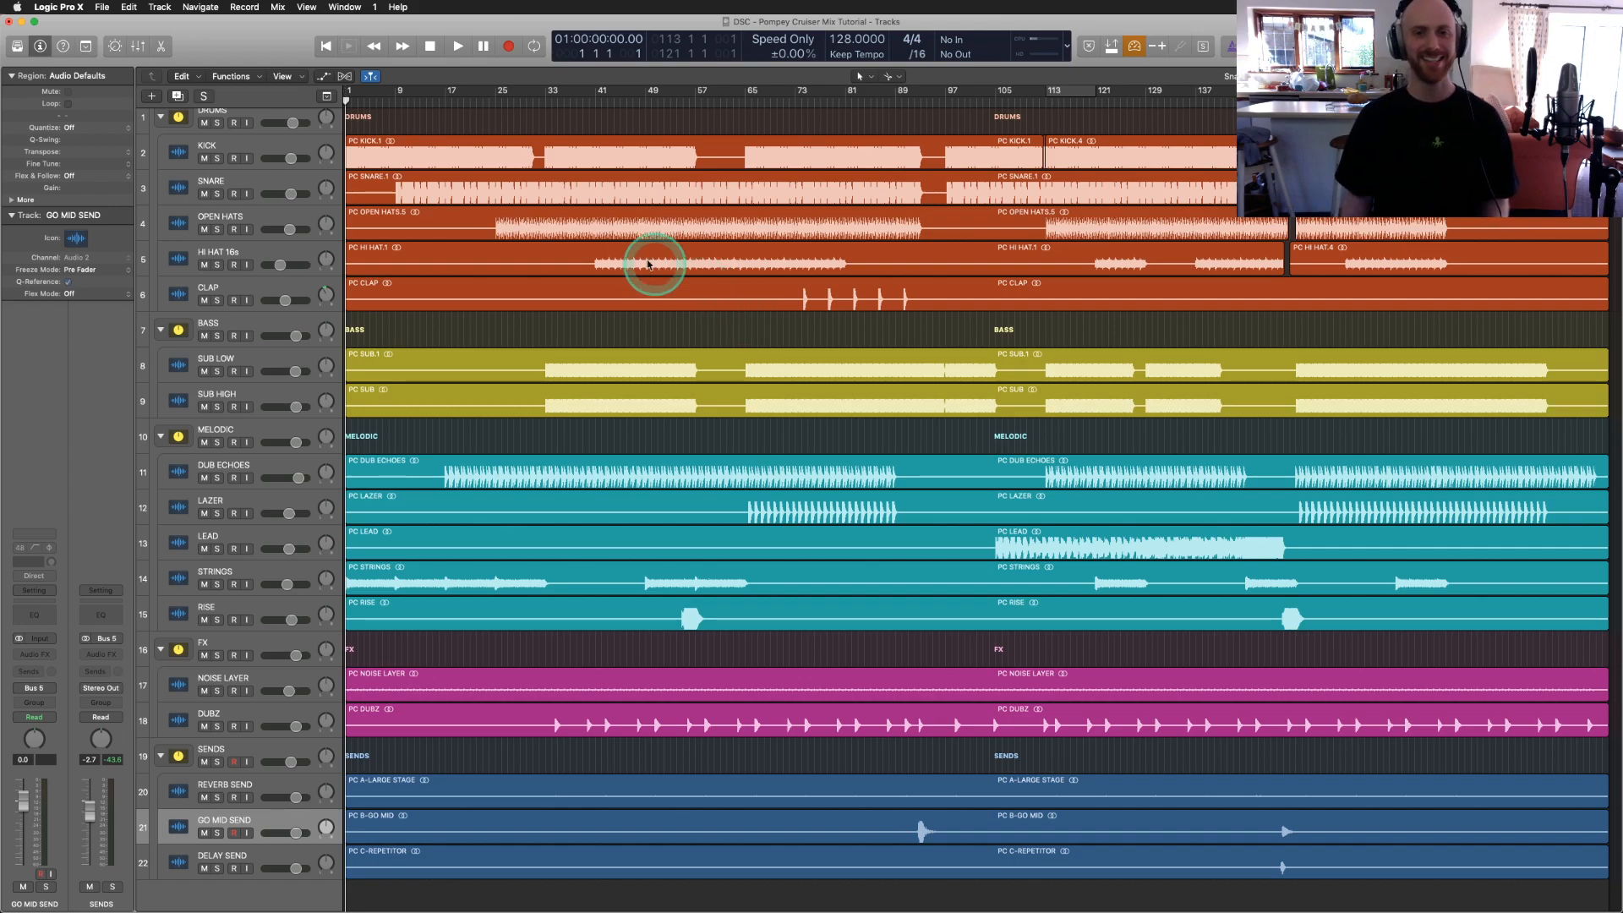
left_click(581, 241)
Step: Use Mission Control to bring the Facebook Live Producer window forward and check the running stream and comments
key("ctrl+Up")
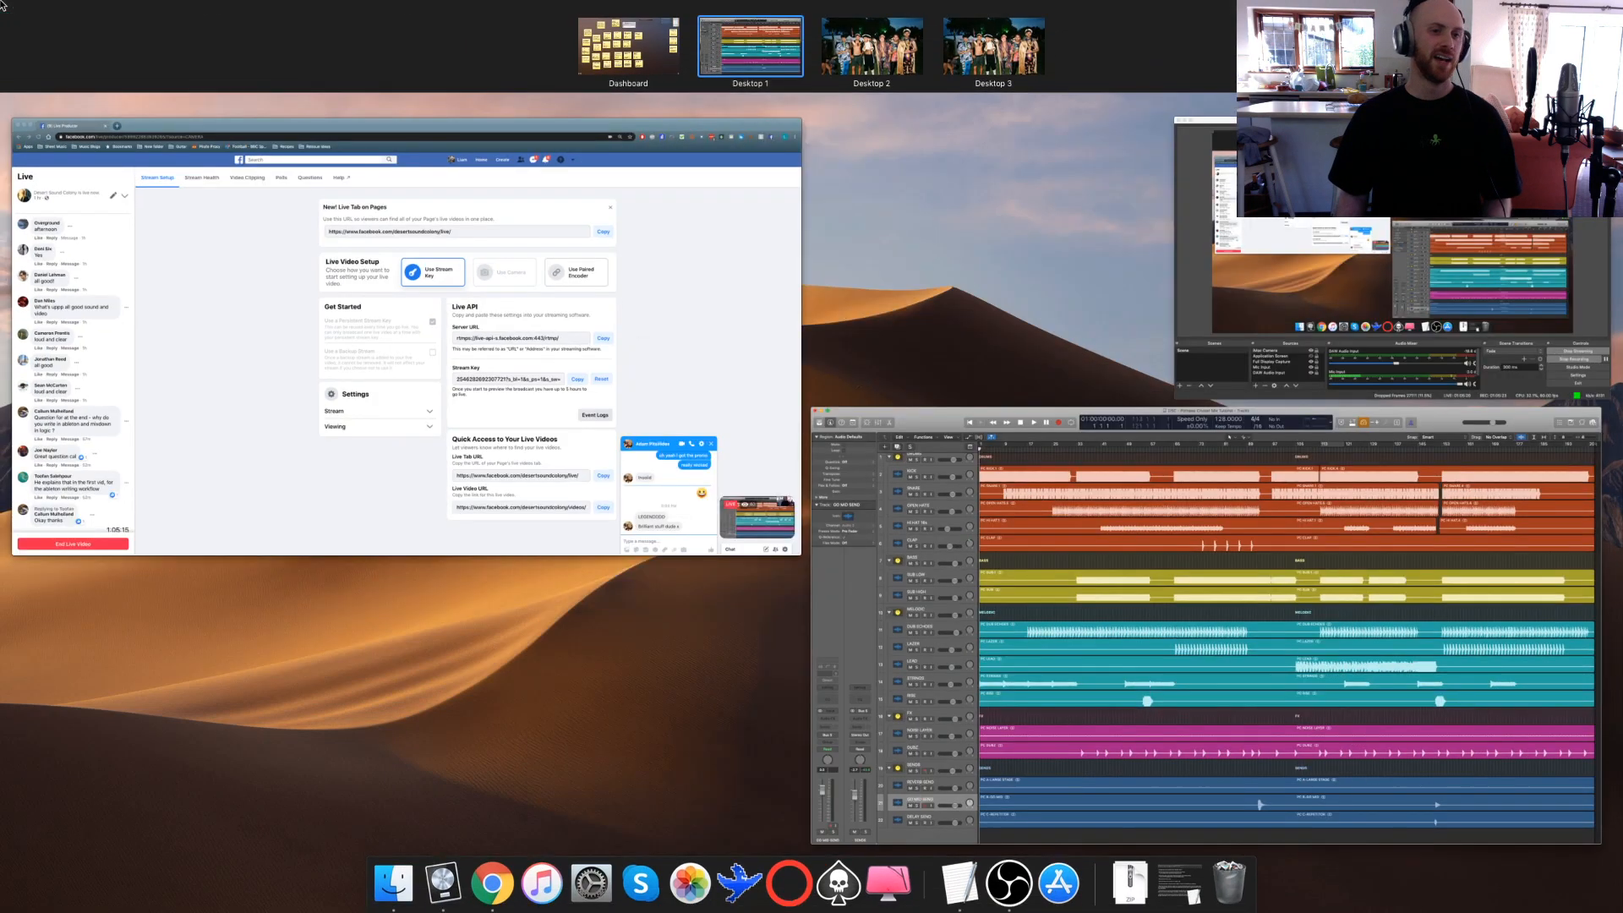
key("ctrl+Up")
key("ctrl+Up")
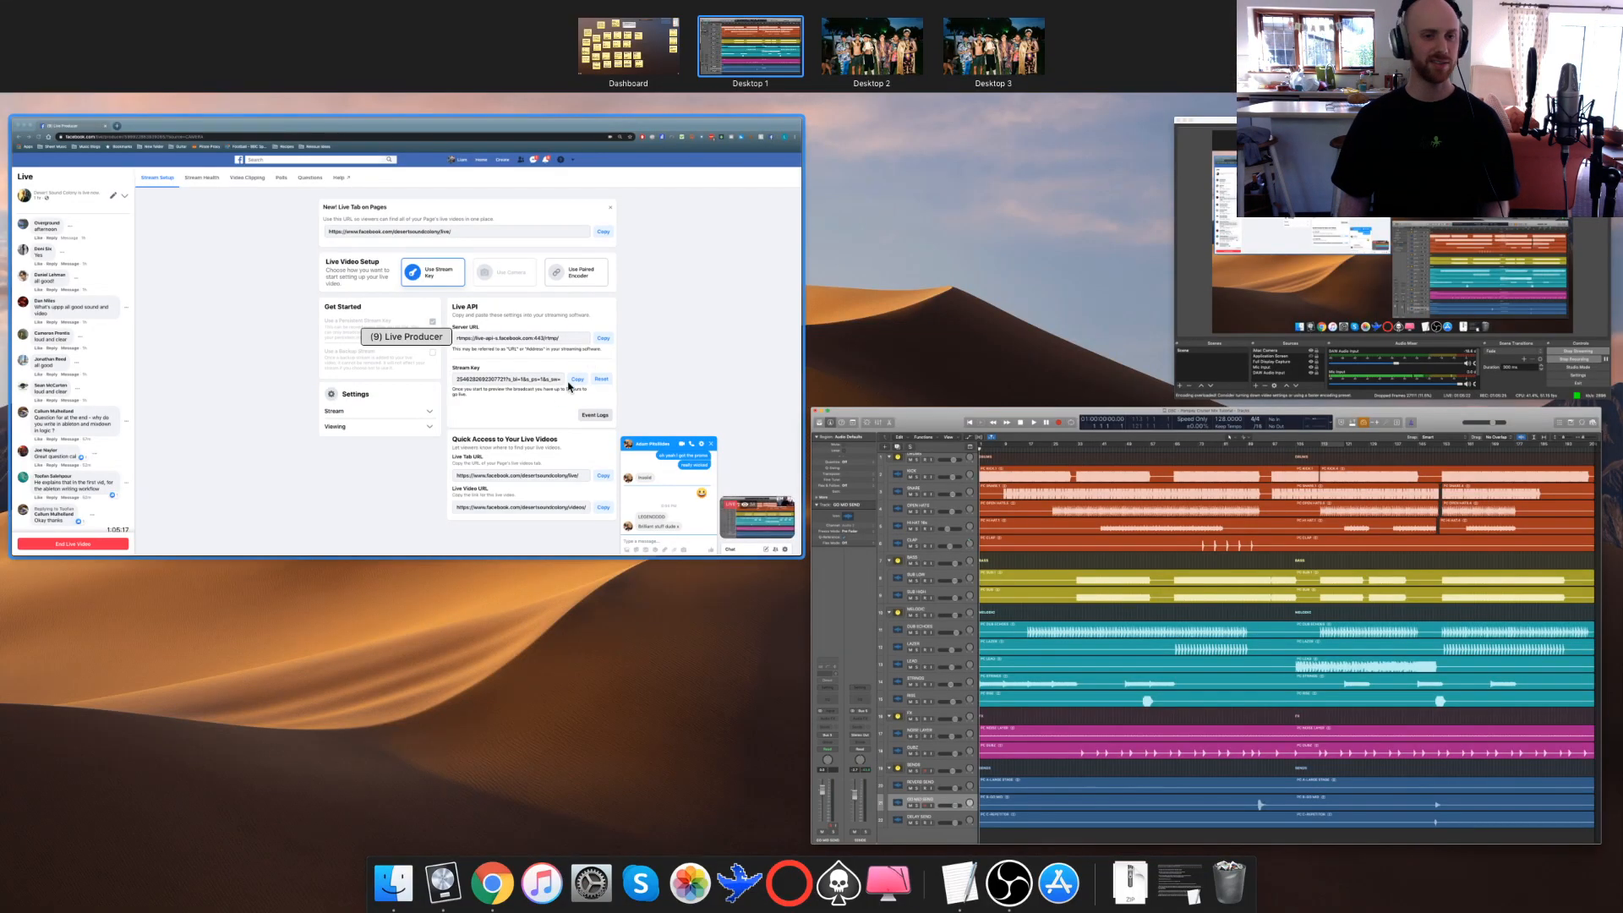
left_click(557, 393)
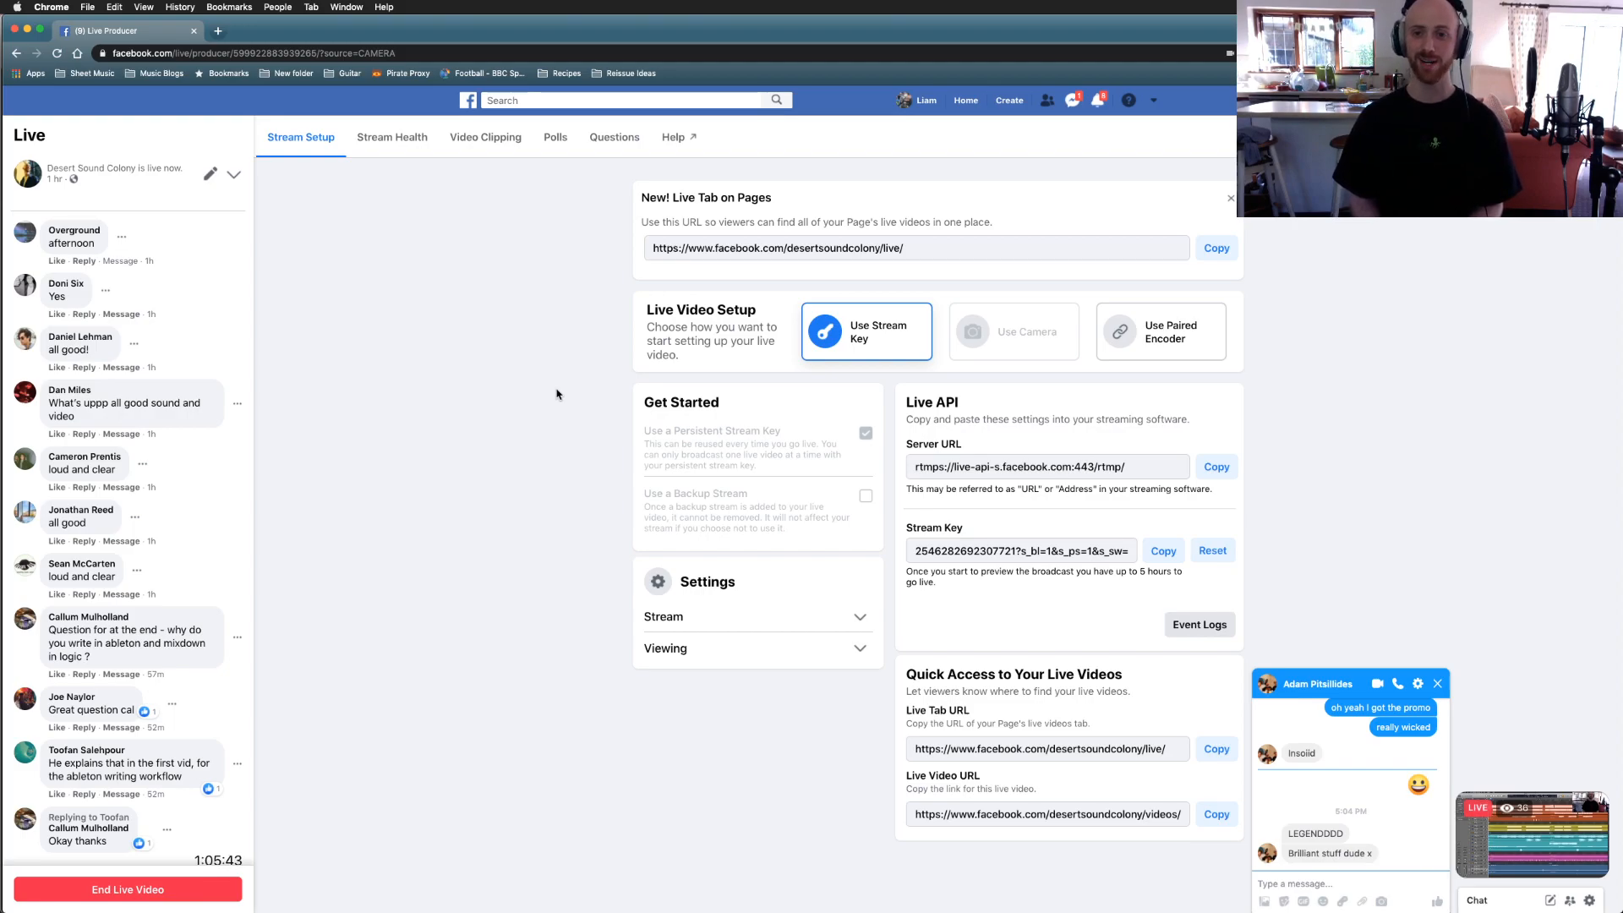
left_click(481, 493)
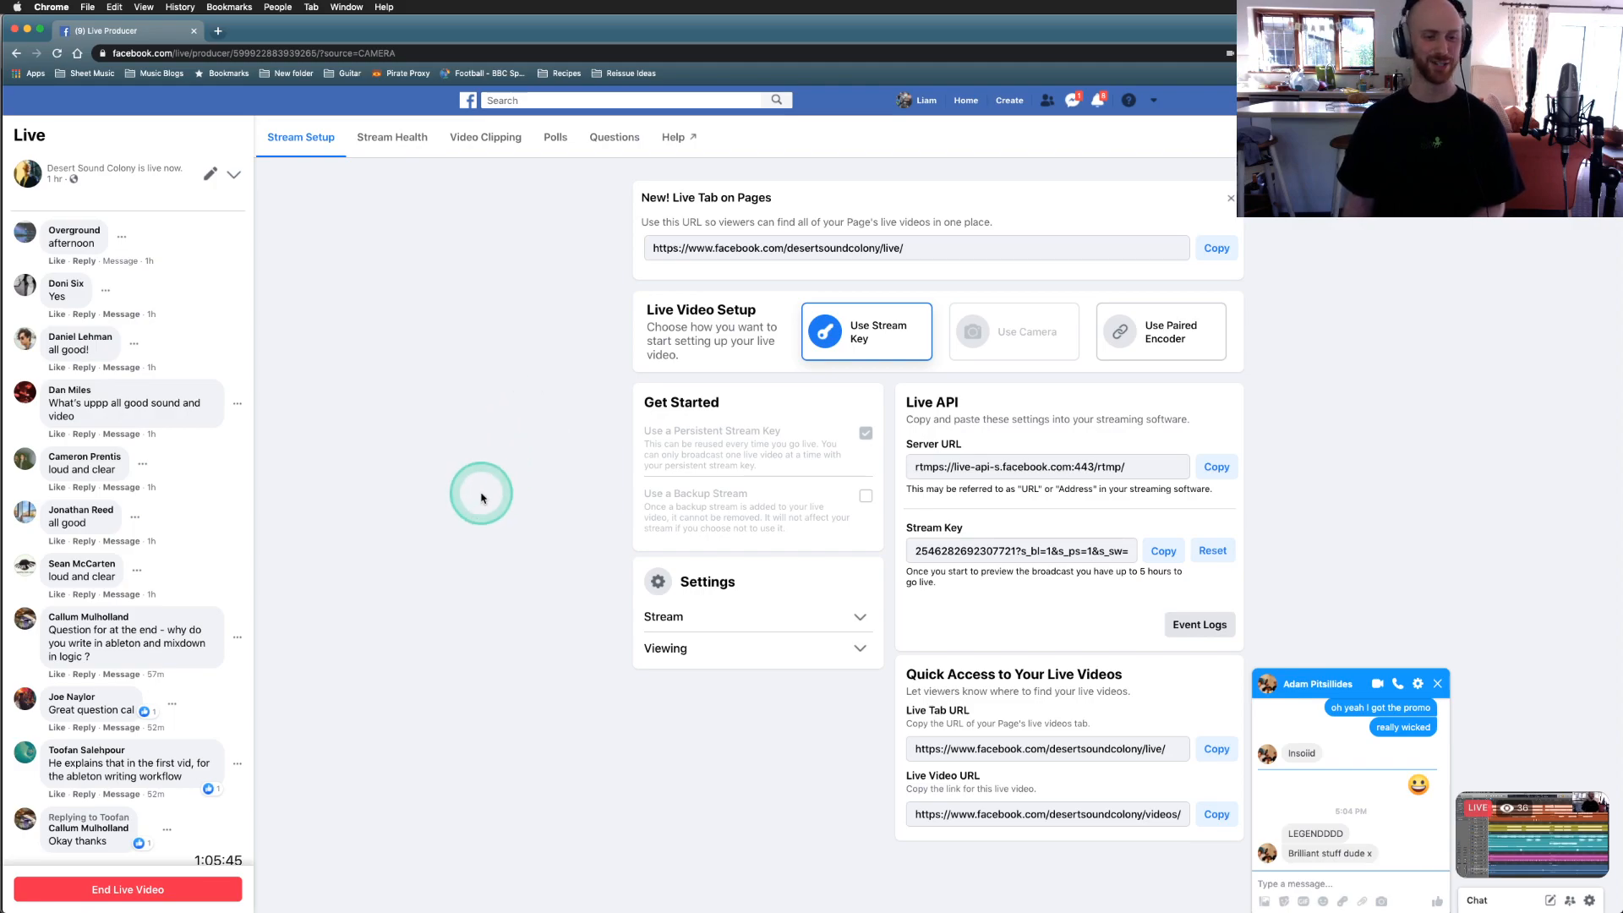
left_click(471, 613)
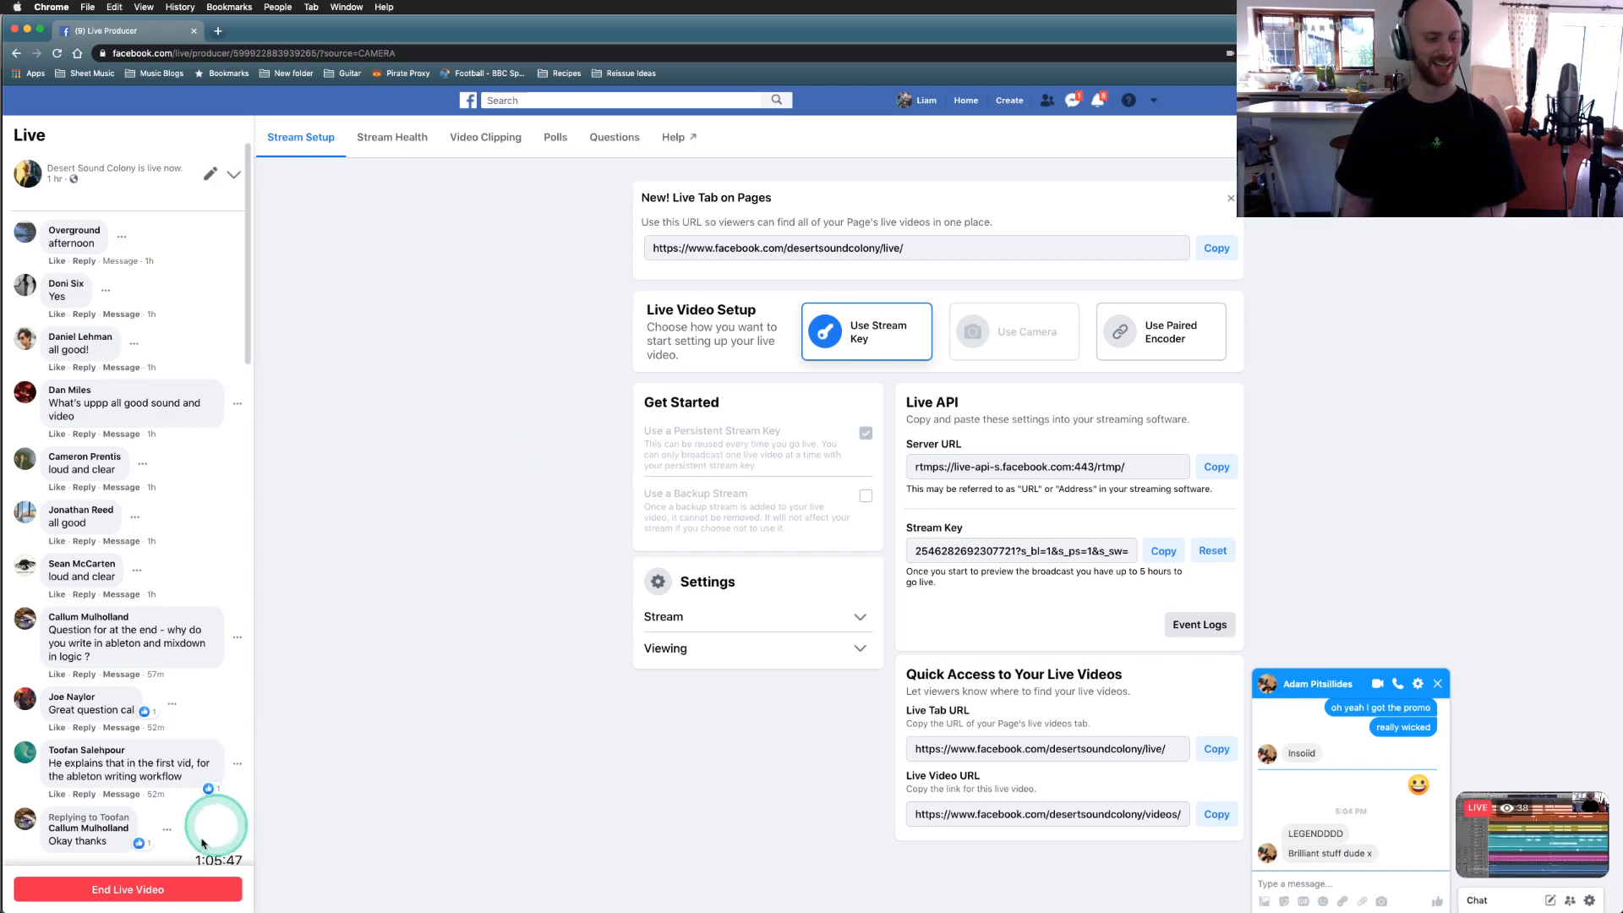